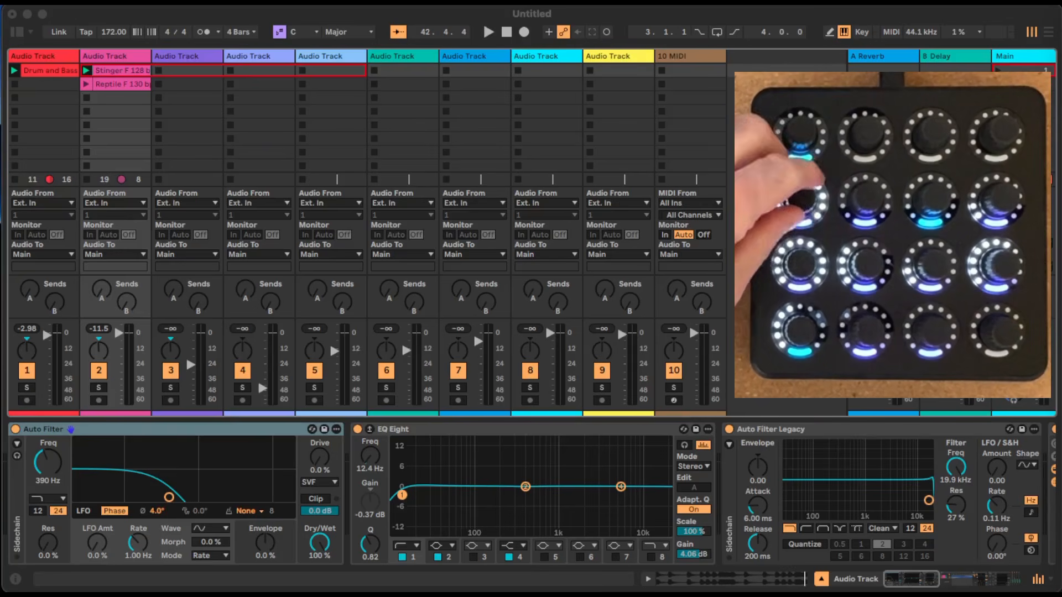
Select audio tracks 3, 4 and 5 in turn and adjust the volume of track 5.
click(178, 49)
click(185, 57)
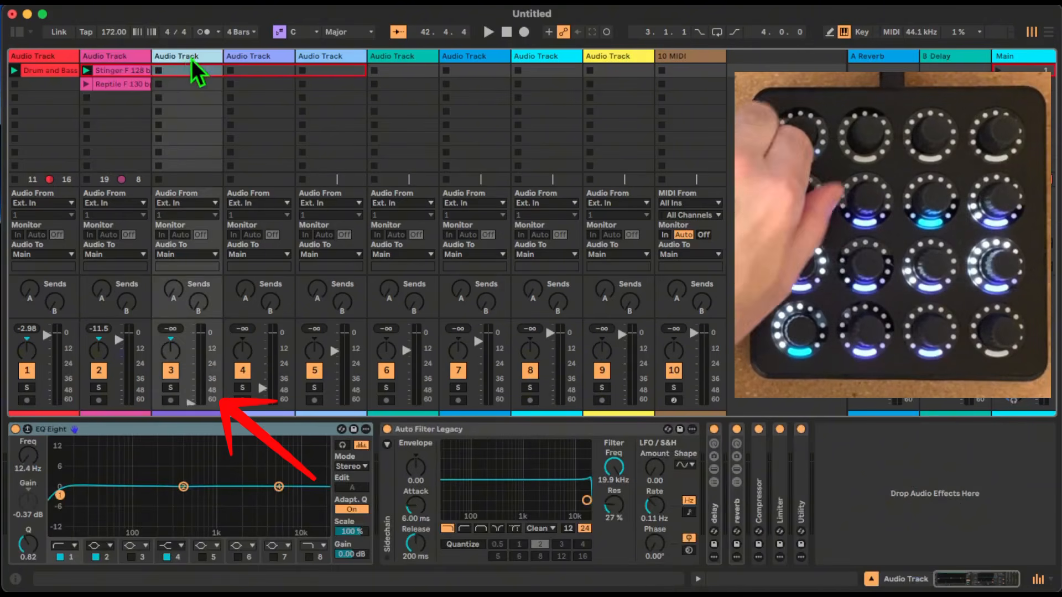
click(235, 53)
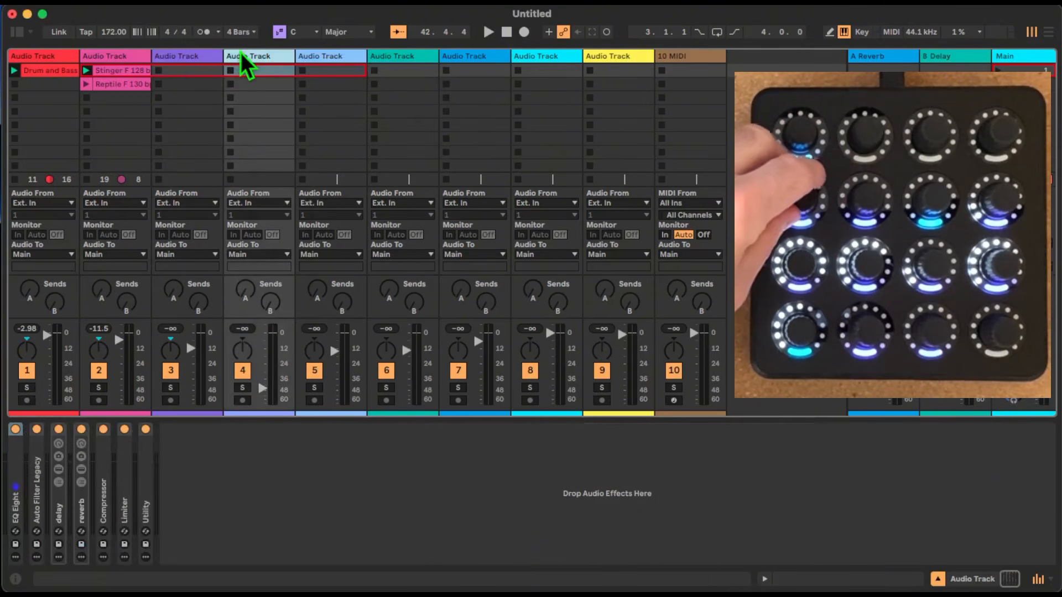
click(322, 54)
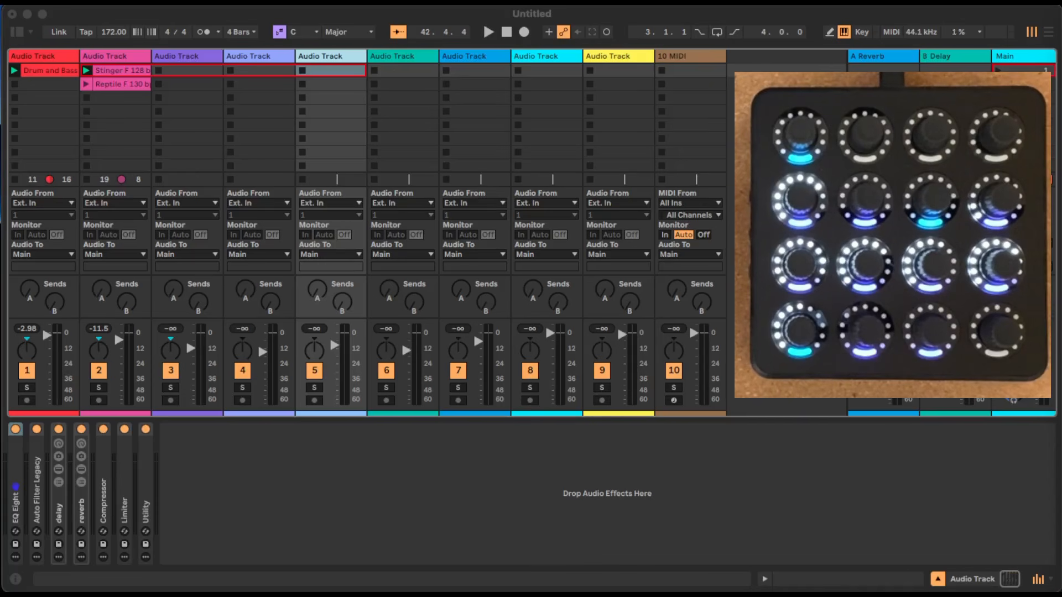
drag(335, 346, 334, 357)
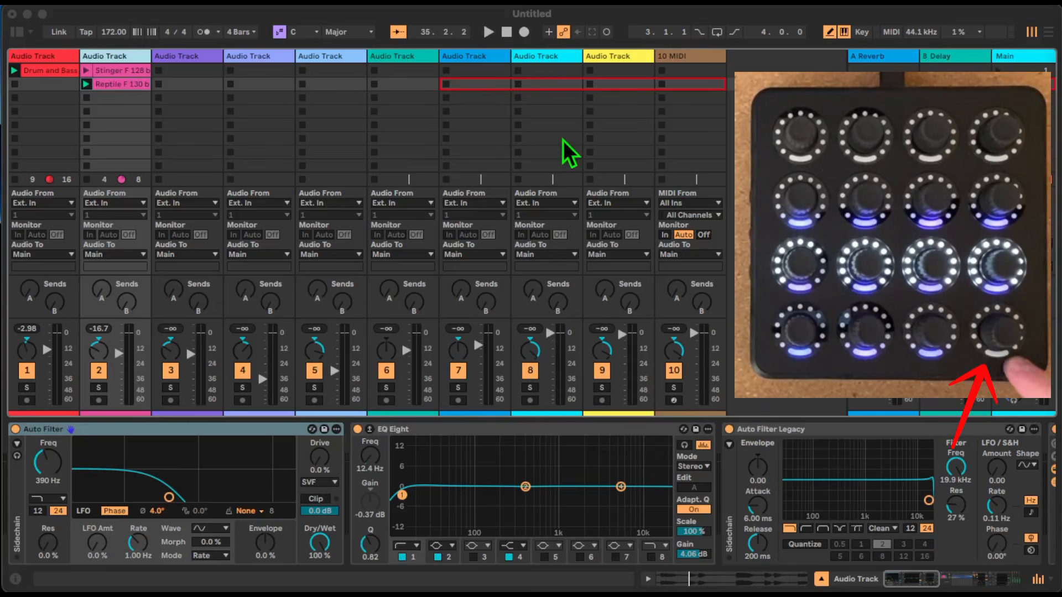
Play the launched clips briefly and stop playback.
click(486, 33)
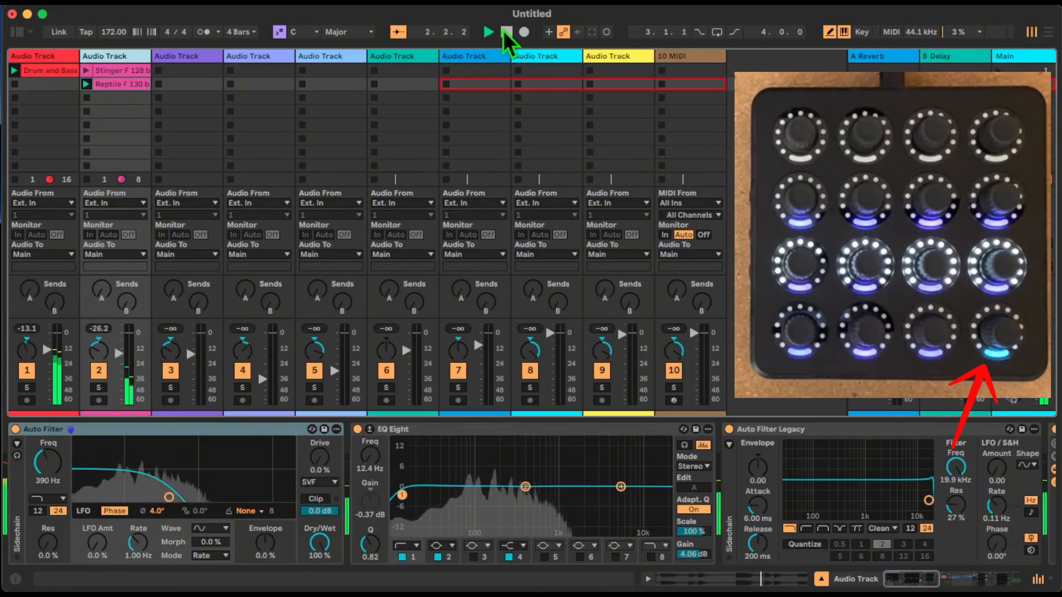
click(505, 33)
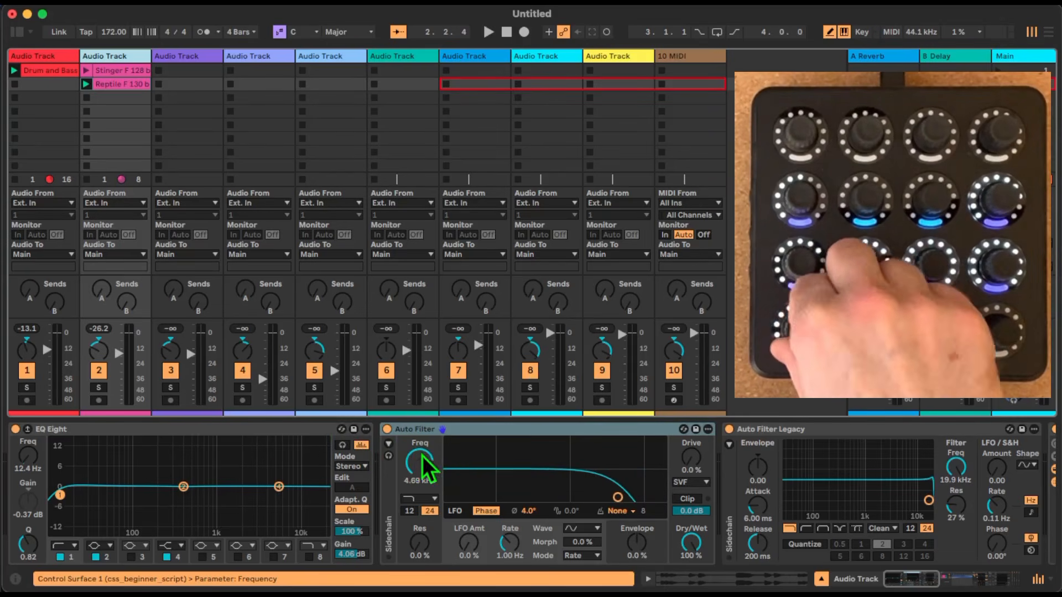
Move EQ Eight behind Auto Filter in the second track's device chain and delete it.
click(271, 431)
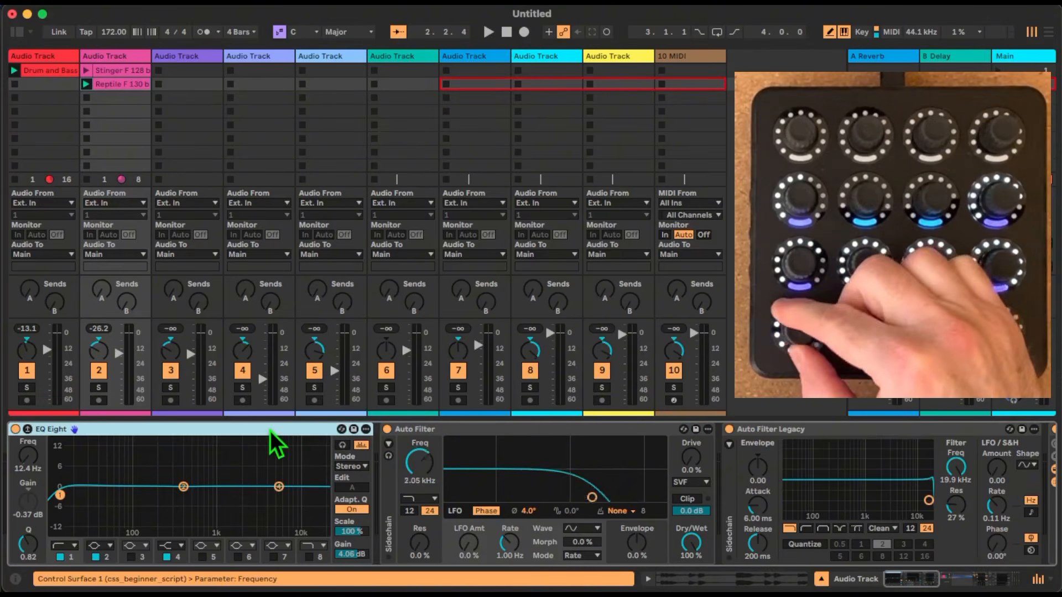
drag(270, 430, 702, 450)
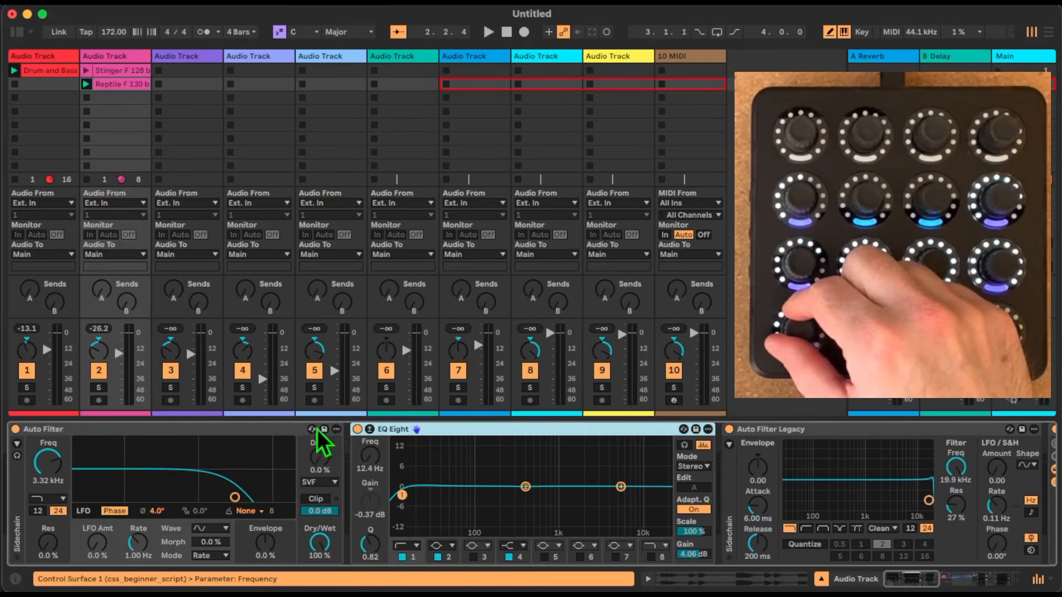
key(Delete)
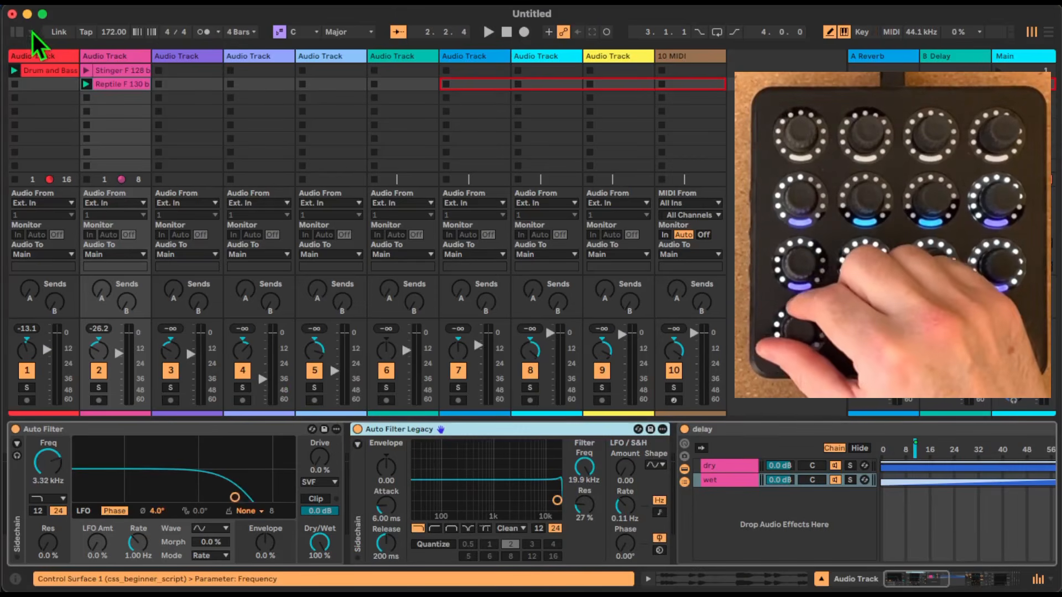
click(34, 54)
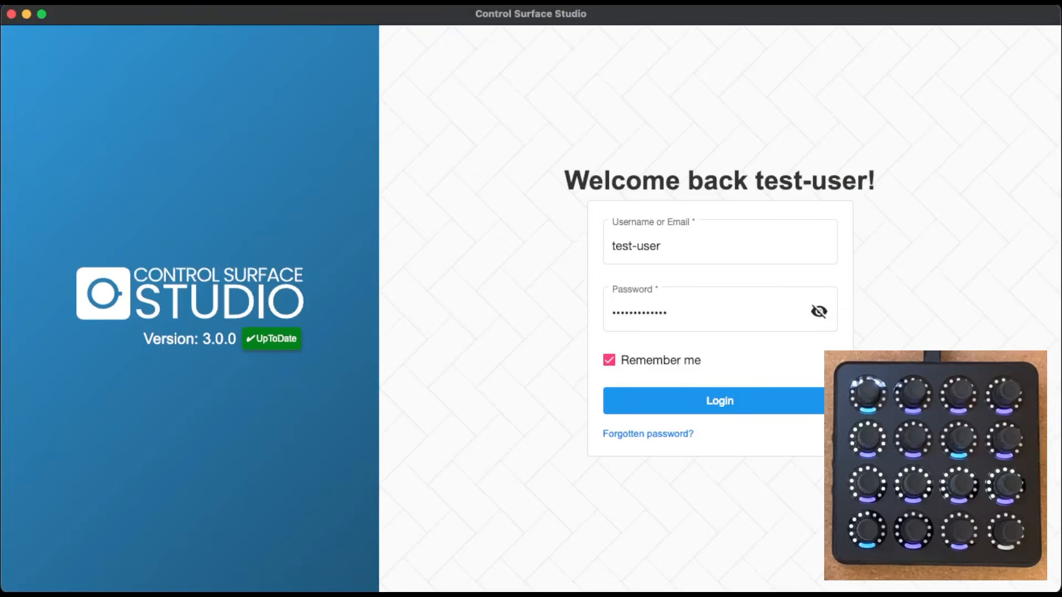
Log in to Control Surface Studio with the remembered credentials, and create and open a new script named "beginner script".
click(697, 415)
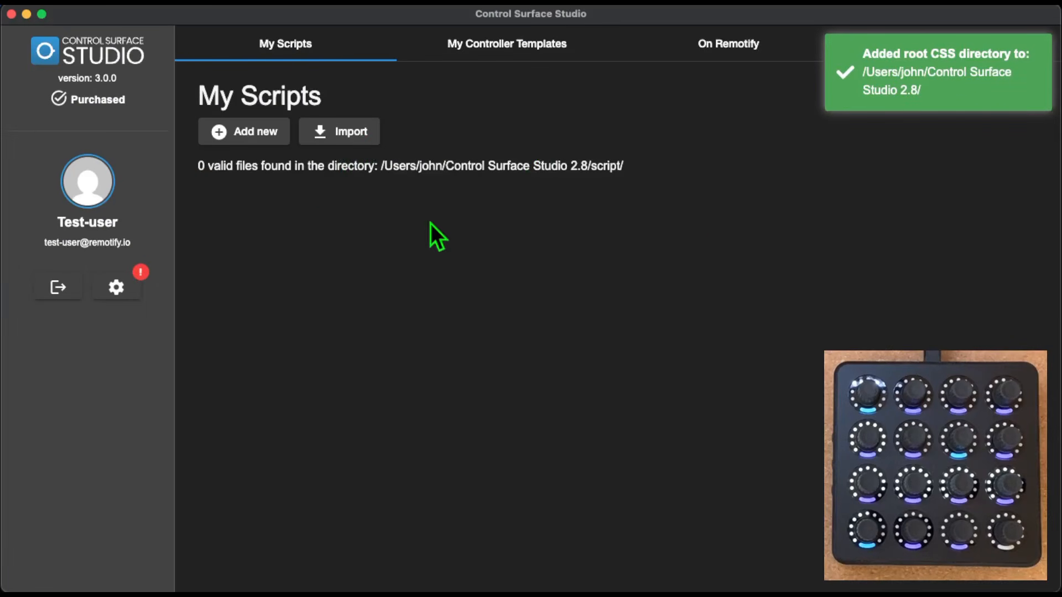
click(228, 135)
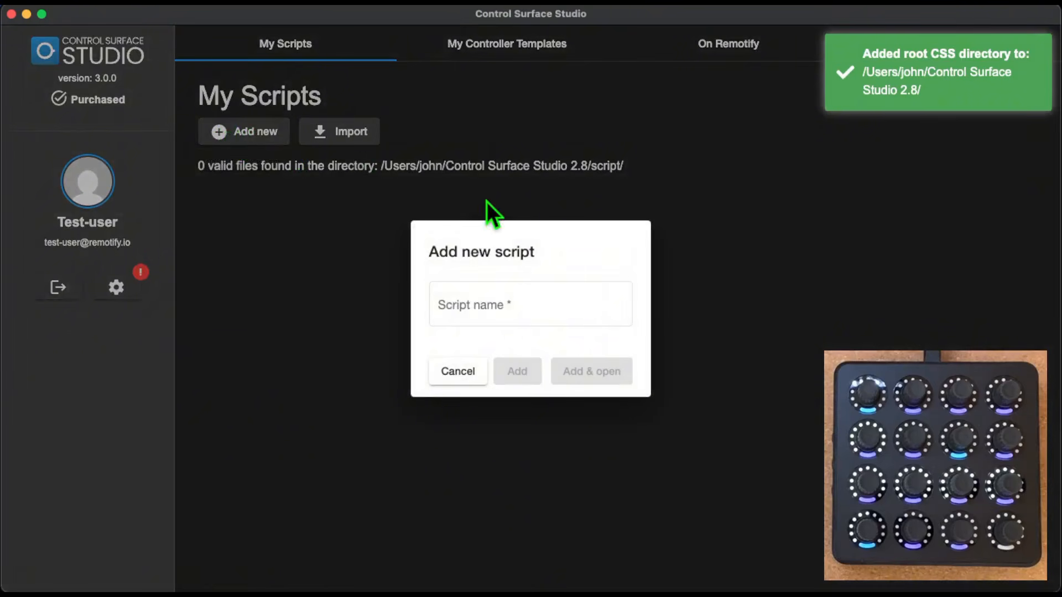
click(504, 304)
text(beginner script)
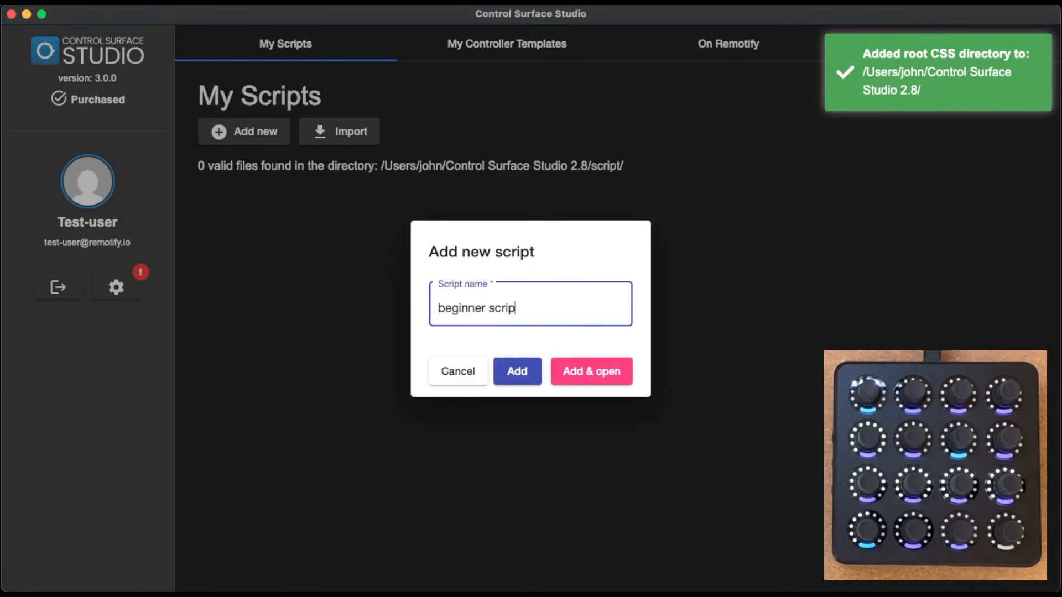
click(600, 373)
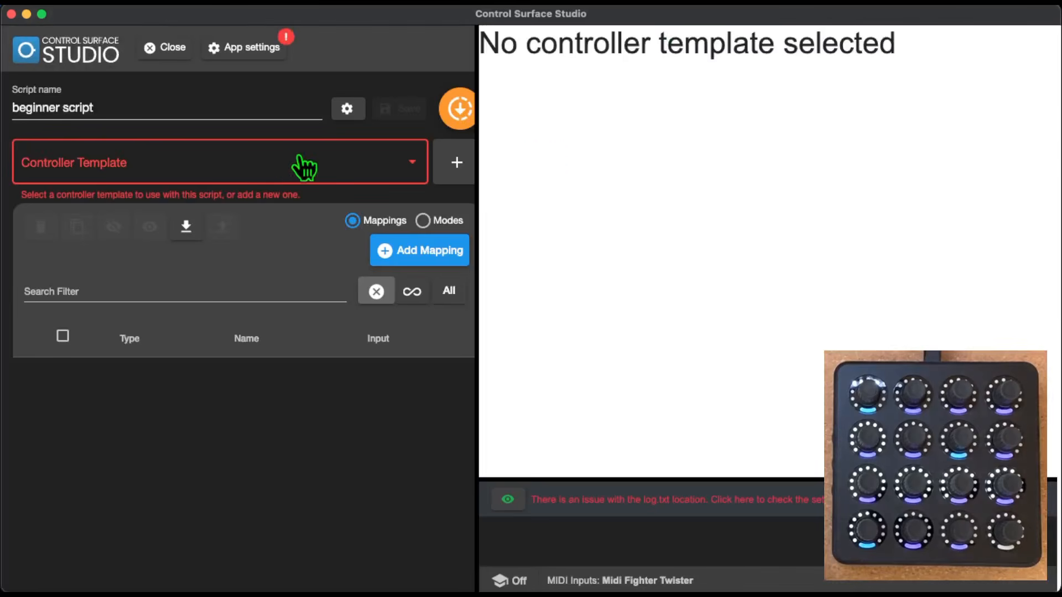
Examine the script's mapping table and the virtual banks of its controller template, resizing the split between them.
drag(473, 136, 534, 134)
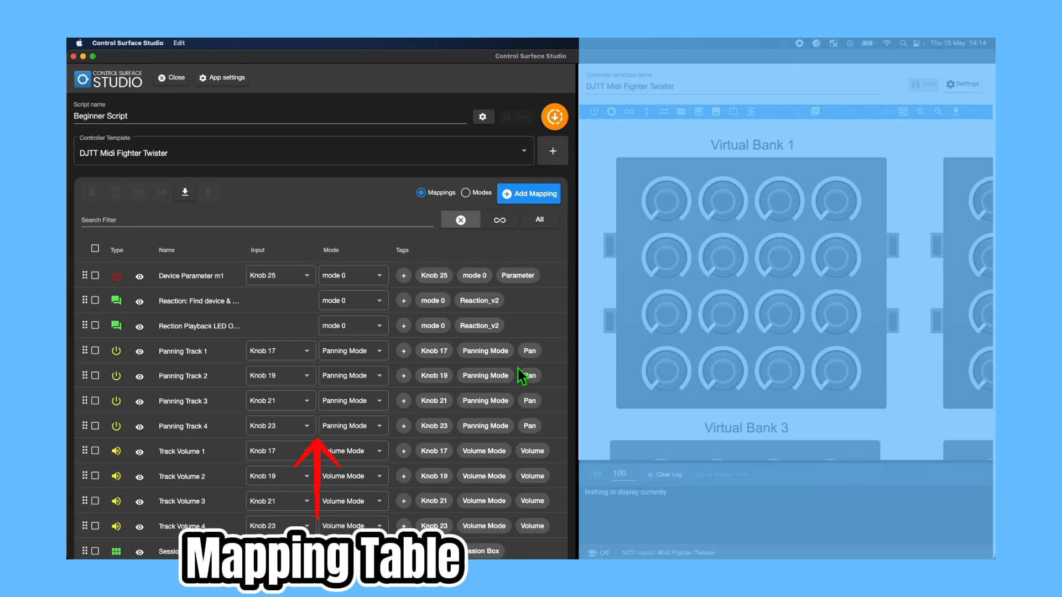
scroll(518, 370, down, 2)
scroll(515, 367, down, 4)
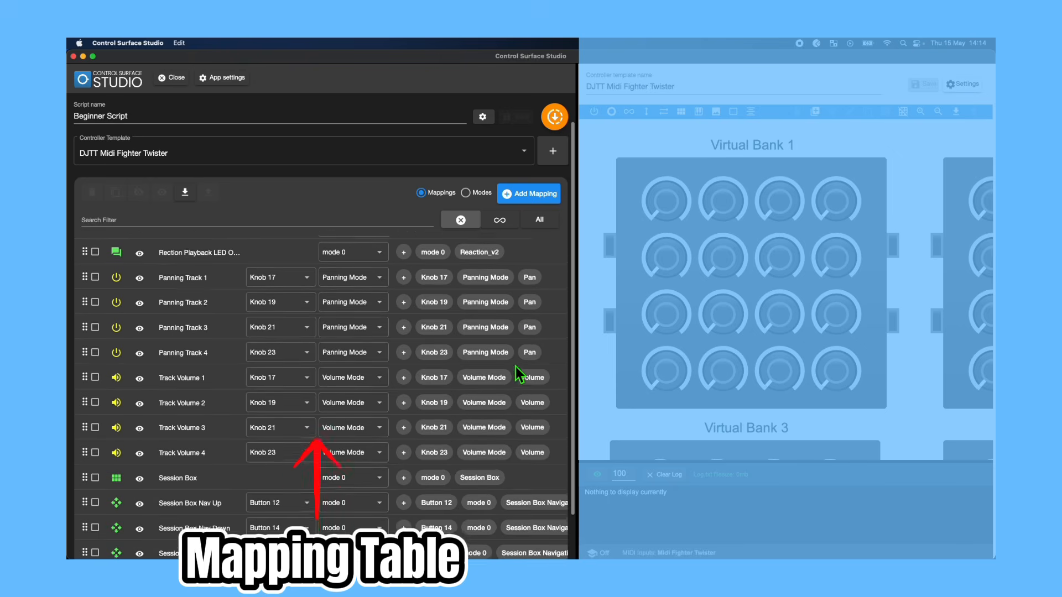
scroll(515, 366, down, 1)
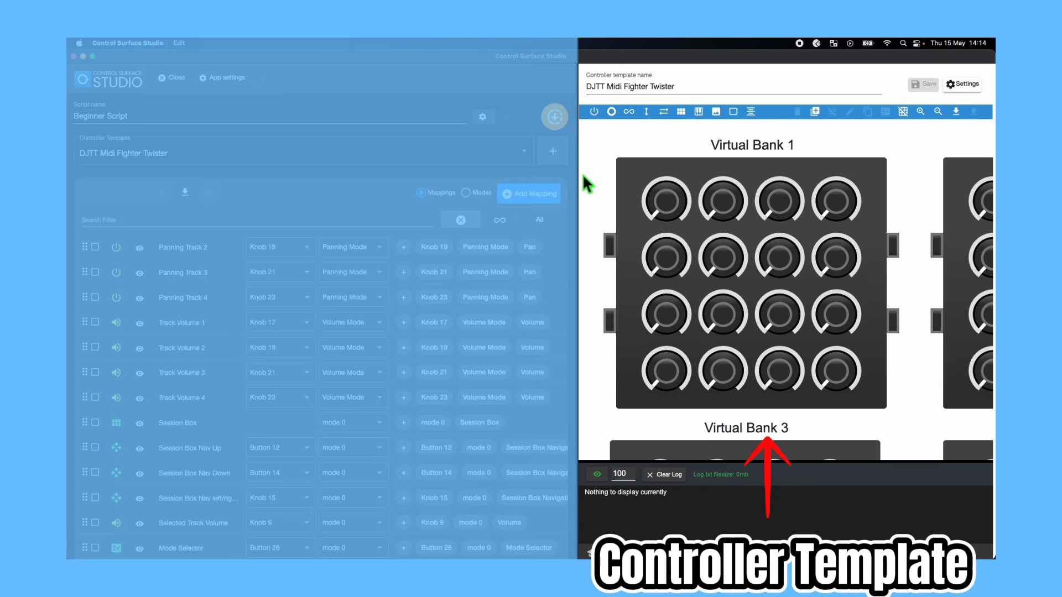
drag(579, 173, 447, 177)
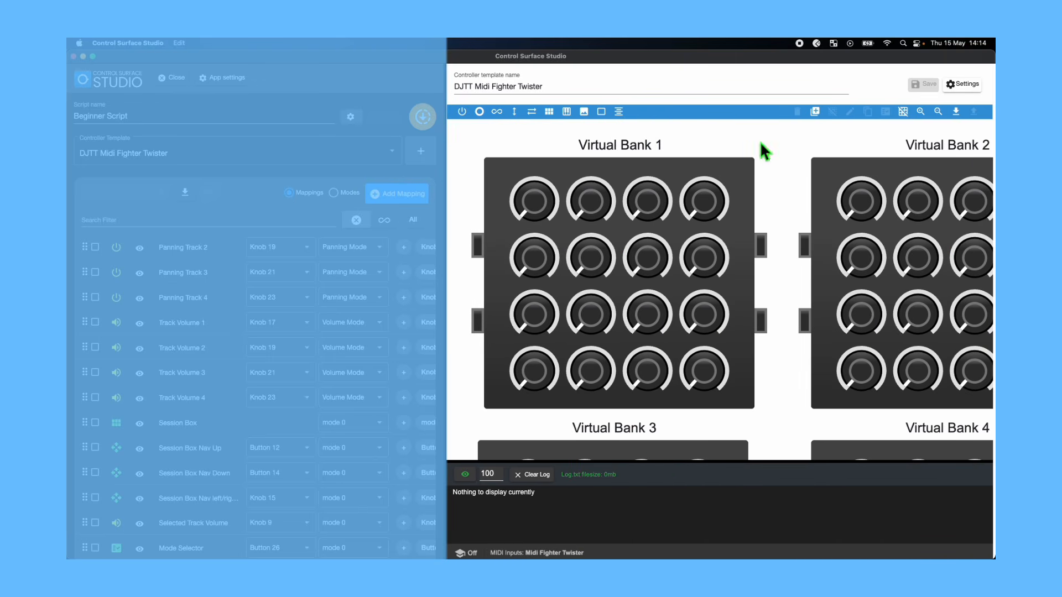
scroll(850, 167, down, 5)
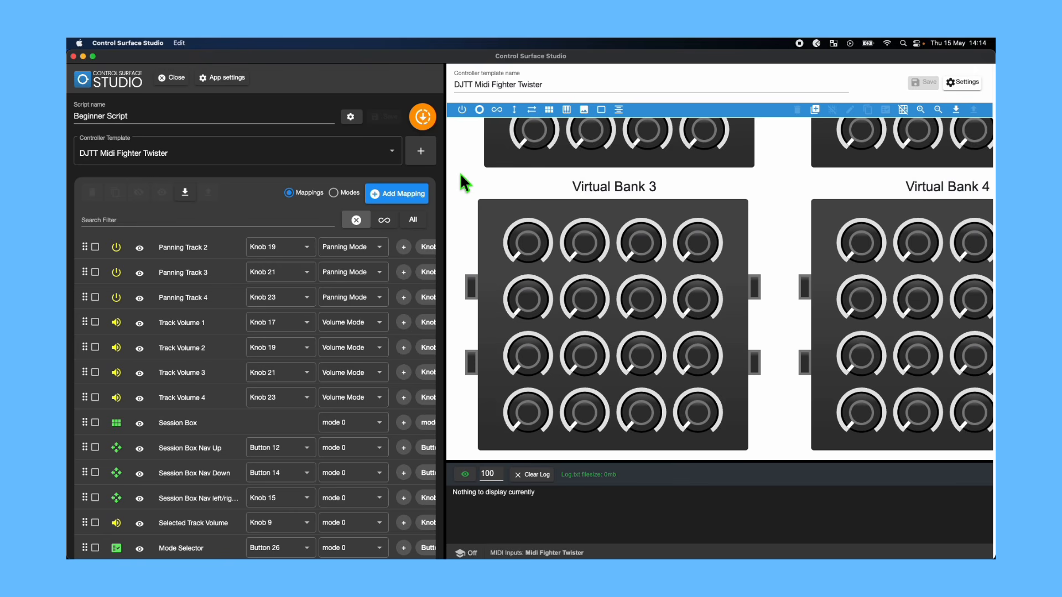
drag(447, 171, 544, 161)
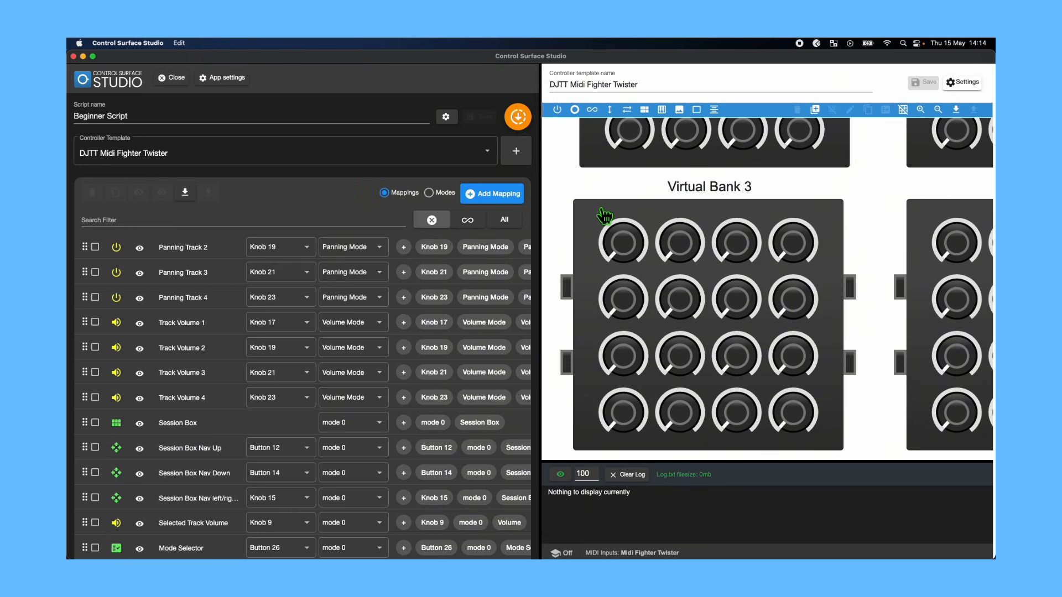
scroll(604, 215, up, 5)
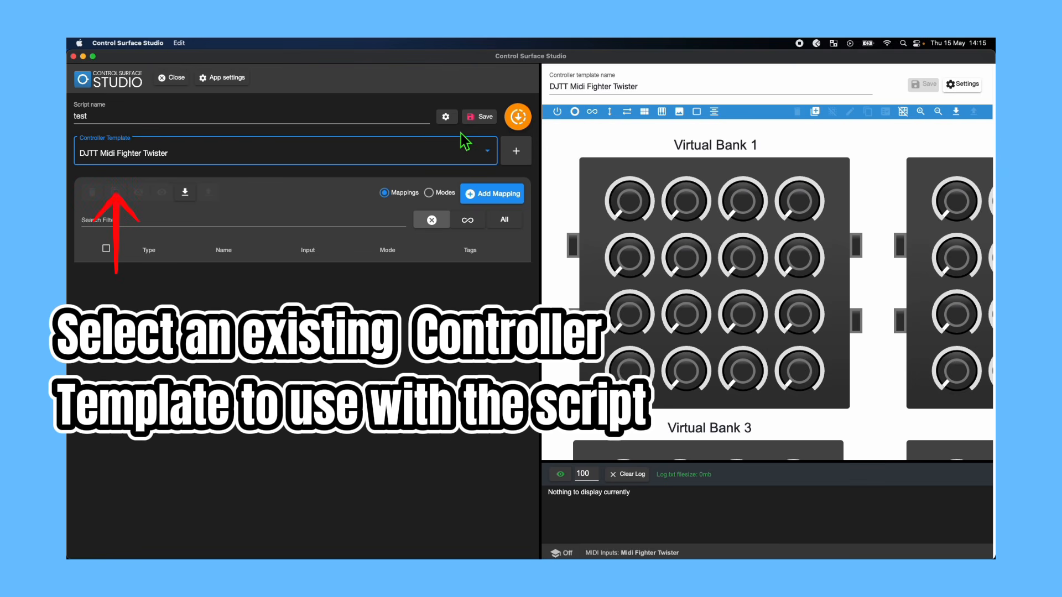
Set the controller template of the "test" script to A&H Xone K2 and reopen the template choices.
click(451, 174)
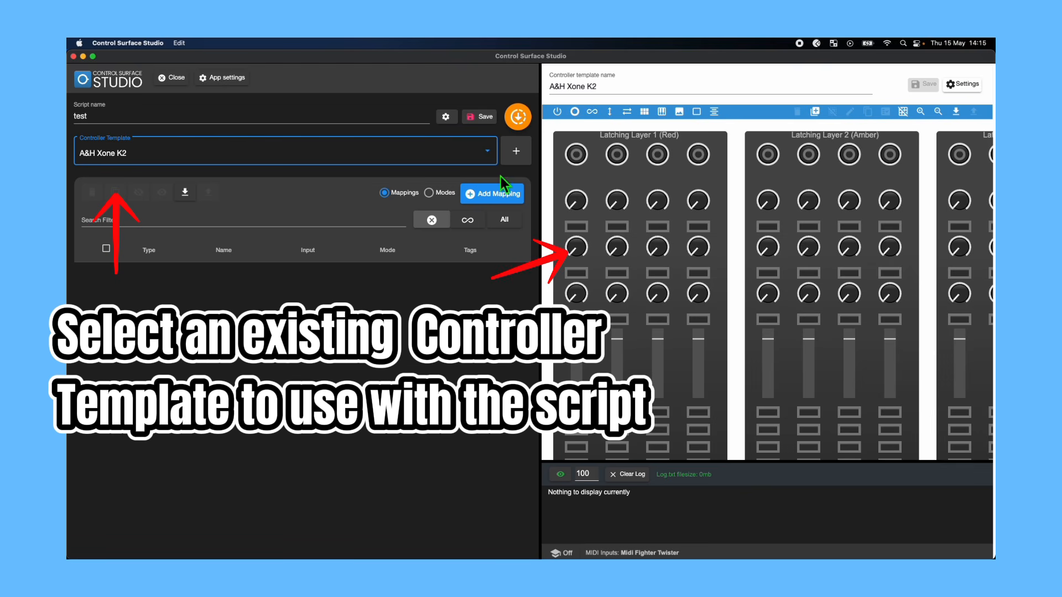
click(481, 155)
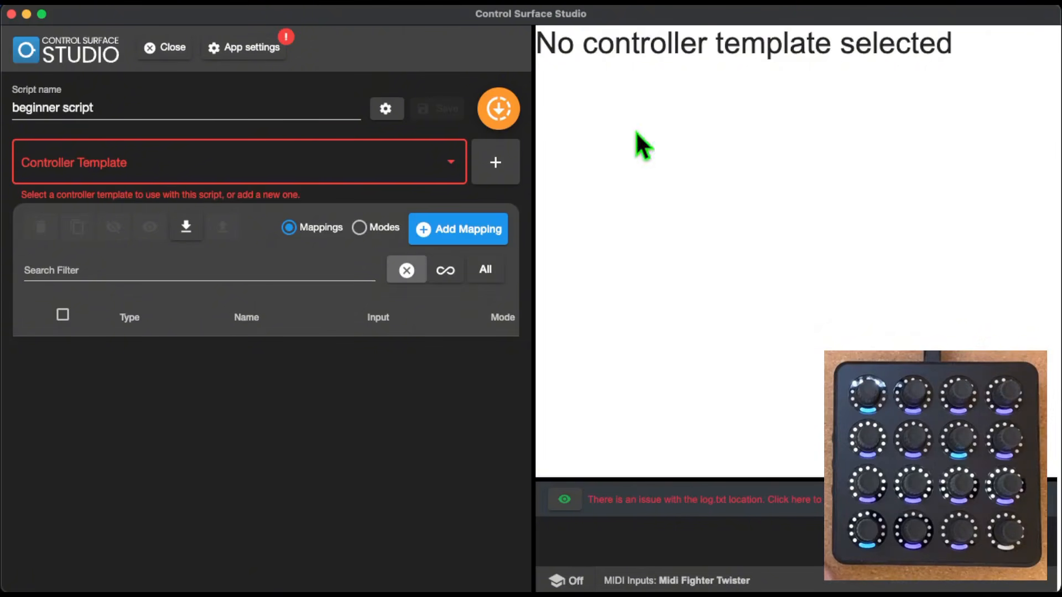
Add a new controller template named "twister" to the beginner script.
click(495, 168)
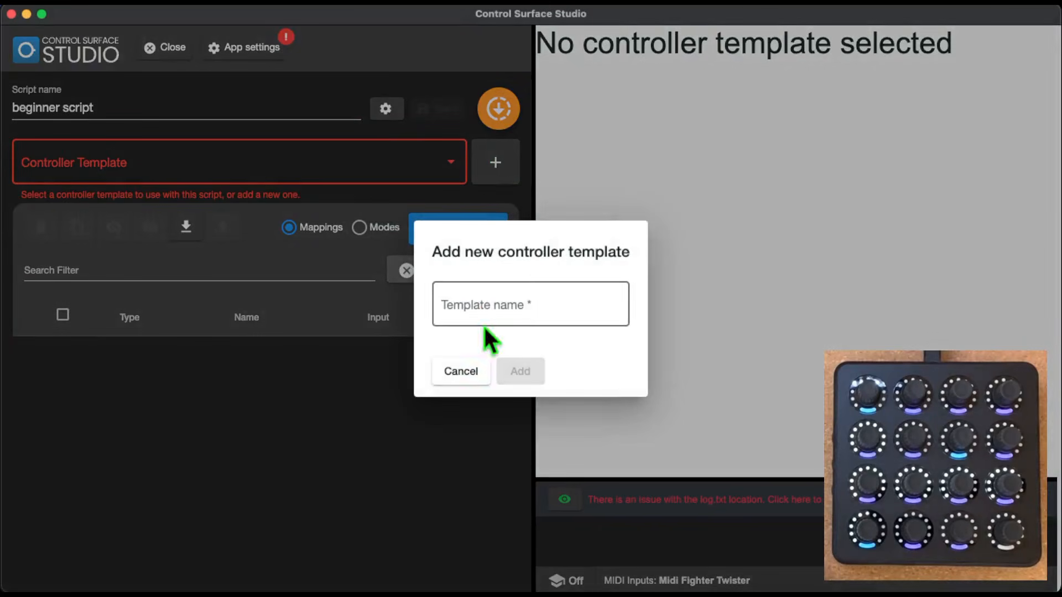
click(487, 307)
text(twister)
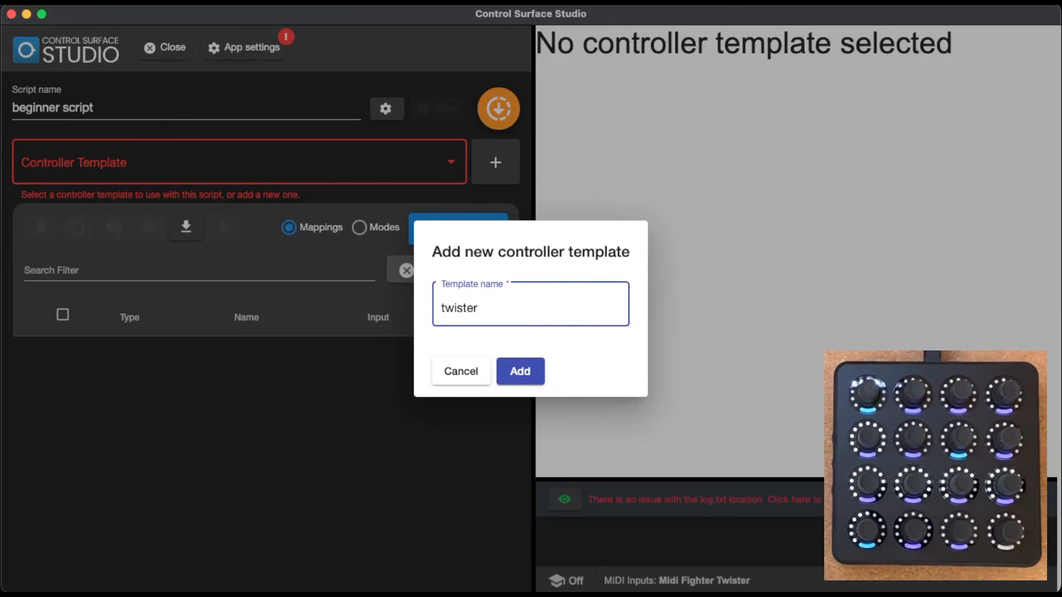
click(522, 376)
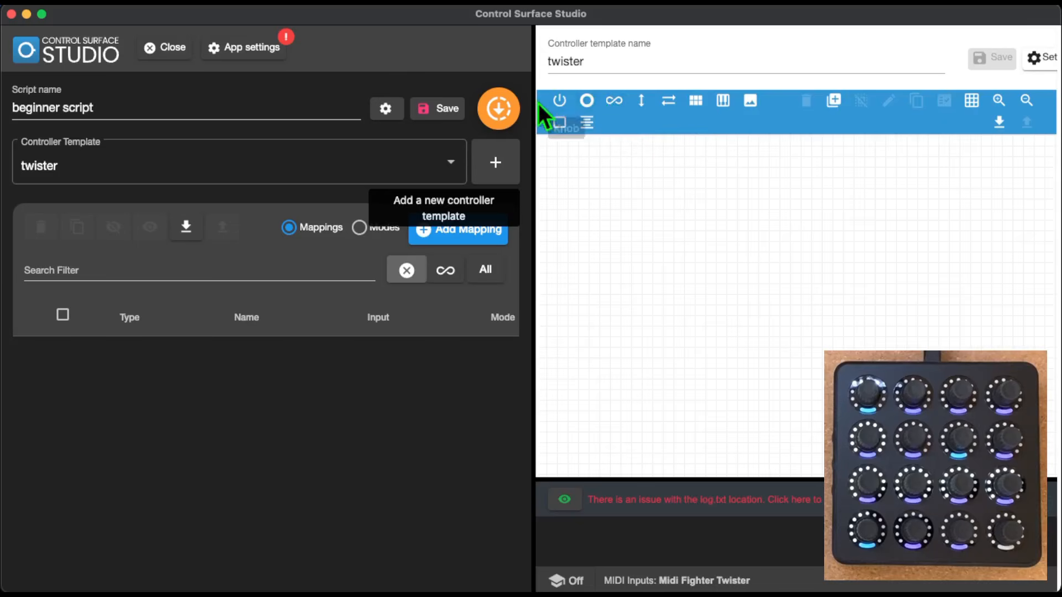
Widen the template canvas, add an endless encoder and place it in the canvas's upper-left area.
drag(534, 99, 383, 93)
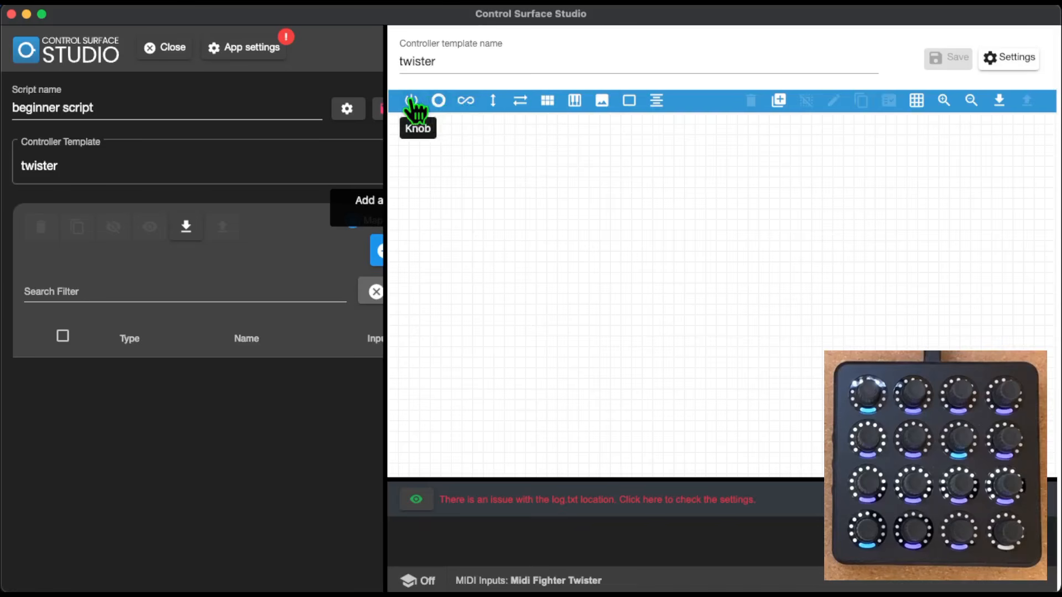
click(466, 102)
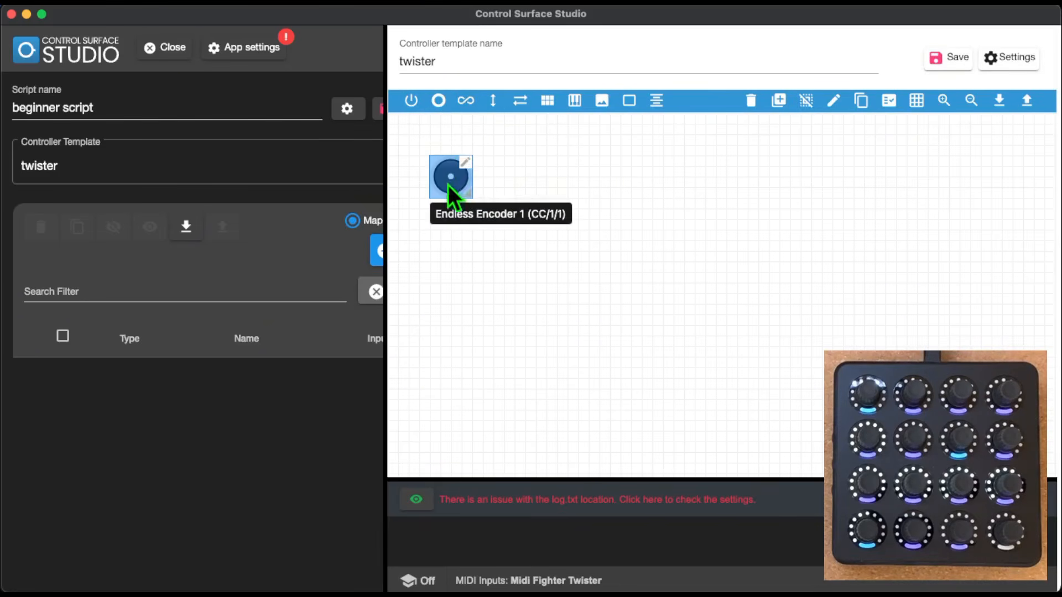
mouse_move(449, 182)
mouse_down()
mouse_move(544, 180)
mouse_move(659, 277)
mouse_move(605, 230)
mouse_move(446, 160)
mouse_move(536, 190)
mouse_move(523, 176)
mouse_move(503, 194)
mouse_move(474, 160)
mouse_up()
Open the endless encoder's settings and use MIDI learn to capture type CC, channel 1, value 12, switching learn off again.
double_click(479, 161)
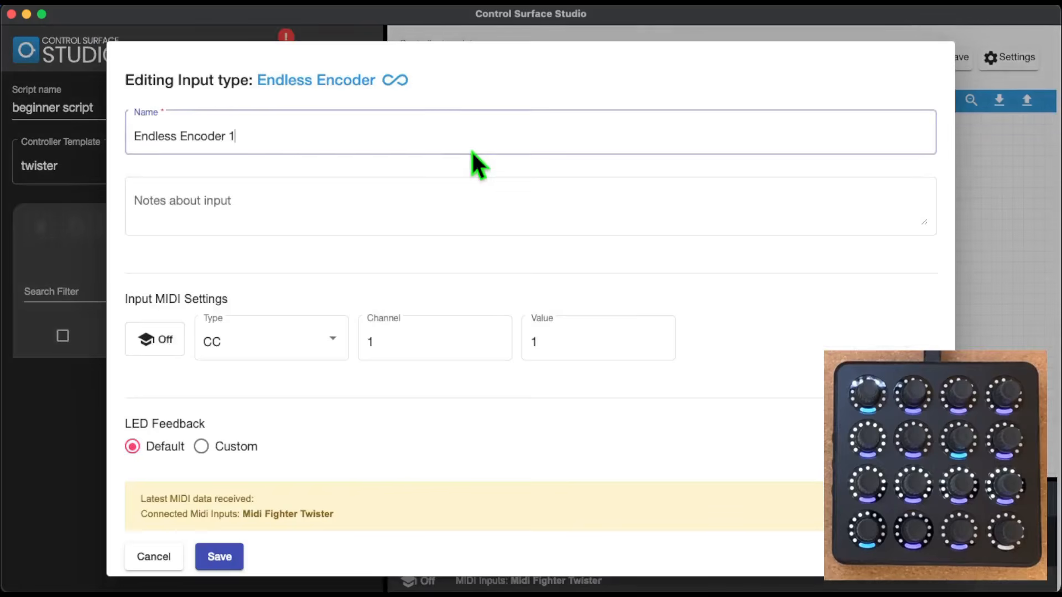
scroll(513, 264, down, 3)
scroll(514, 264, up, 2)
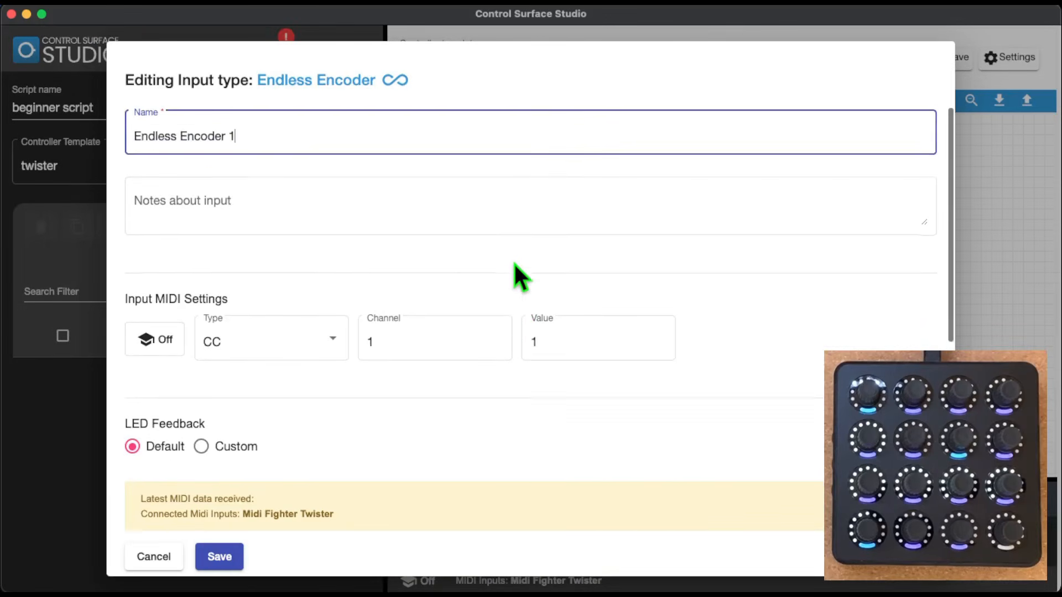
scroll(467, 160, down, 1)
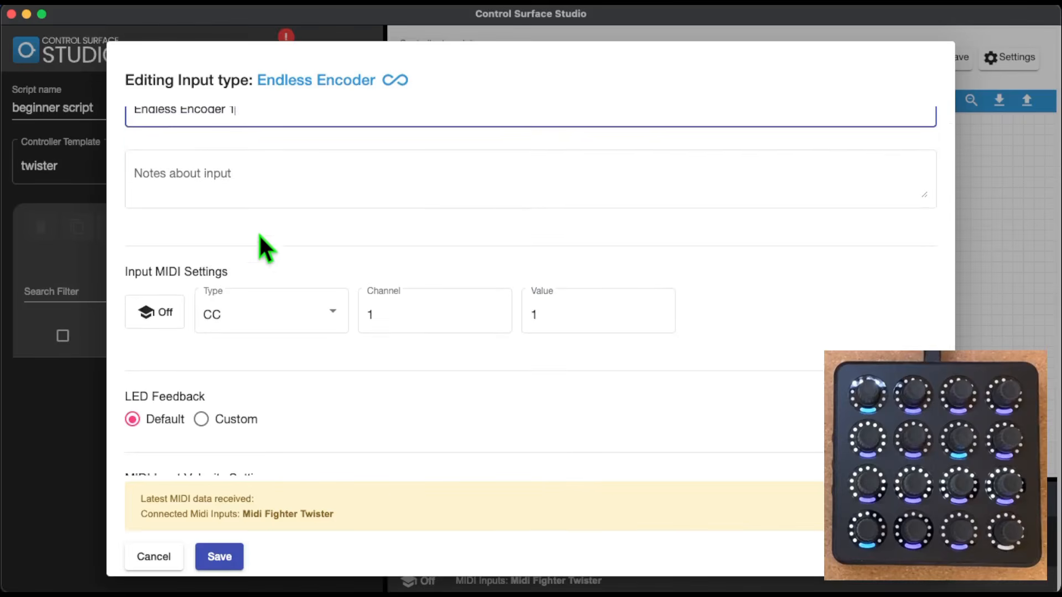
scroll(218, 255, down, 1)
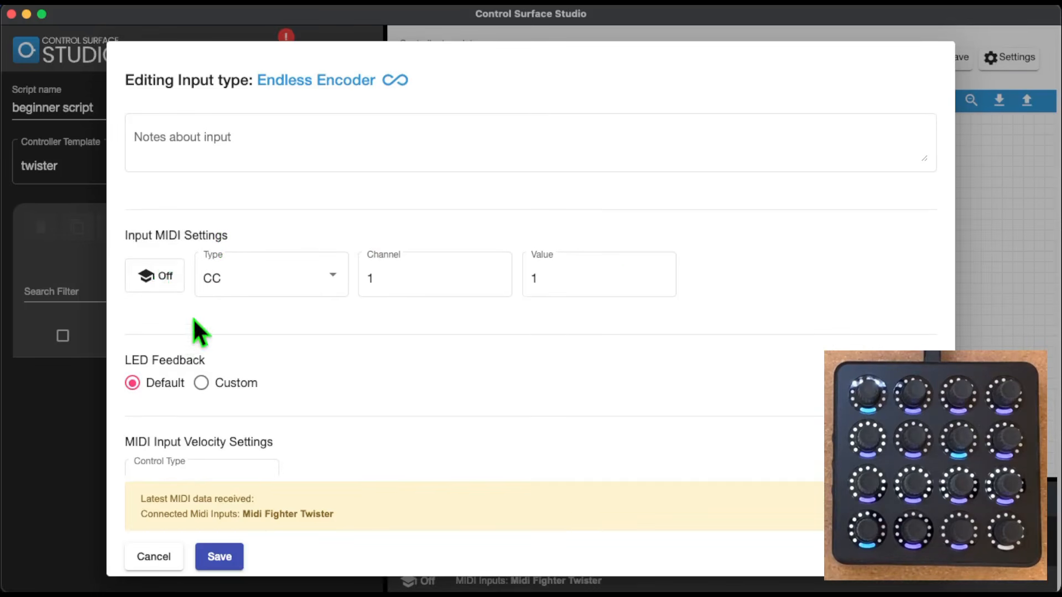
click(162, 279)
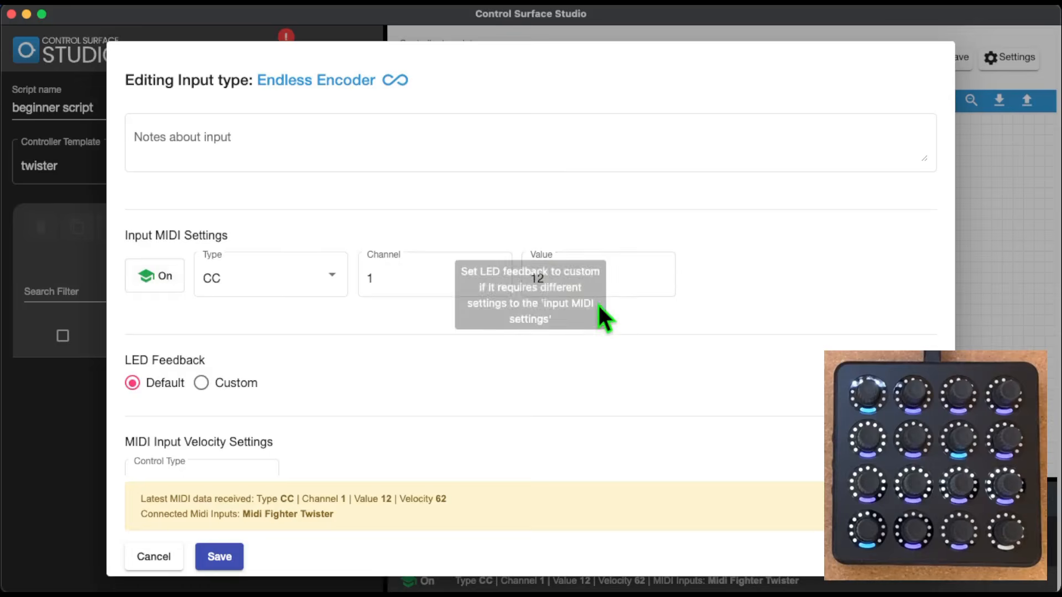
scroll(608, 315, down, 1)
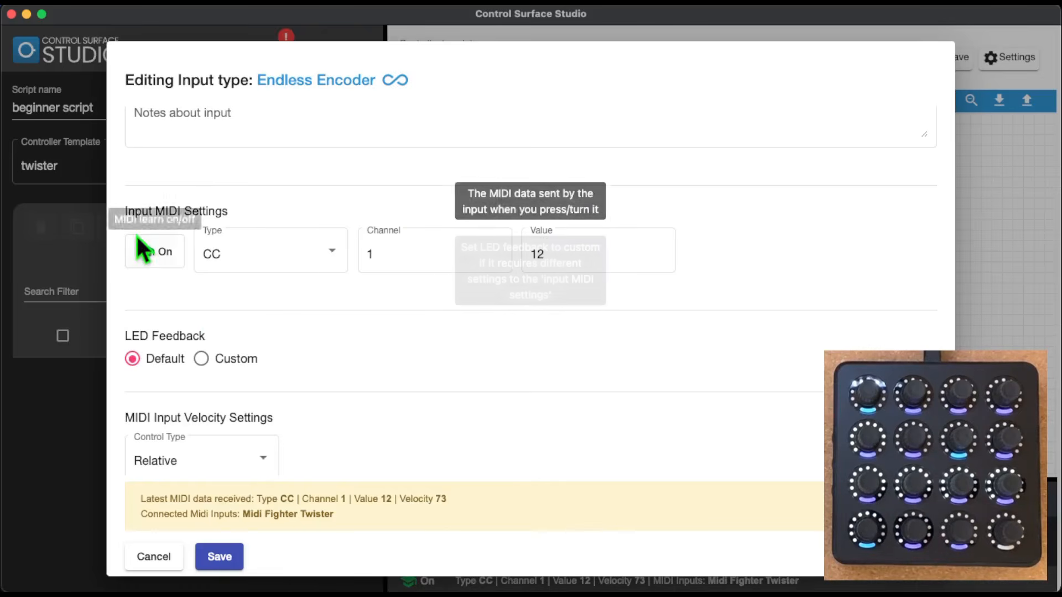
click(159, 251)
scroll(268, 283, down, 3)
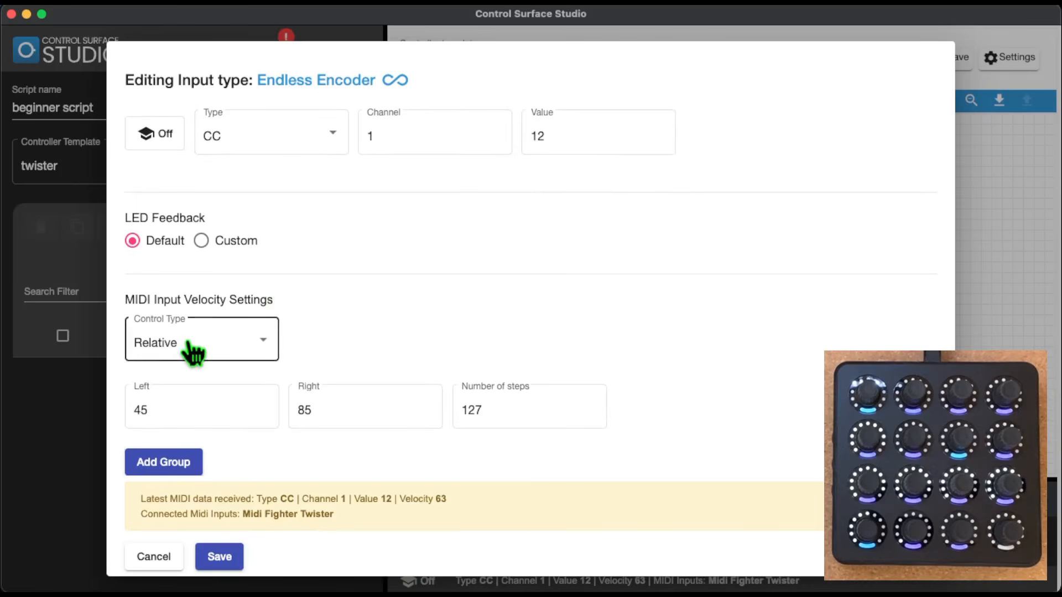
Set the endless encoder's control type to Absolute with first 0 and last 127, and save the encoder and the template.
click(279, 343)
click(277, 348)
click(258, 362)
click(237, 308)
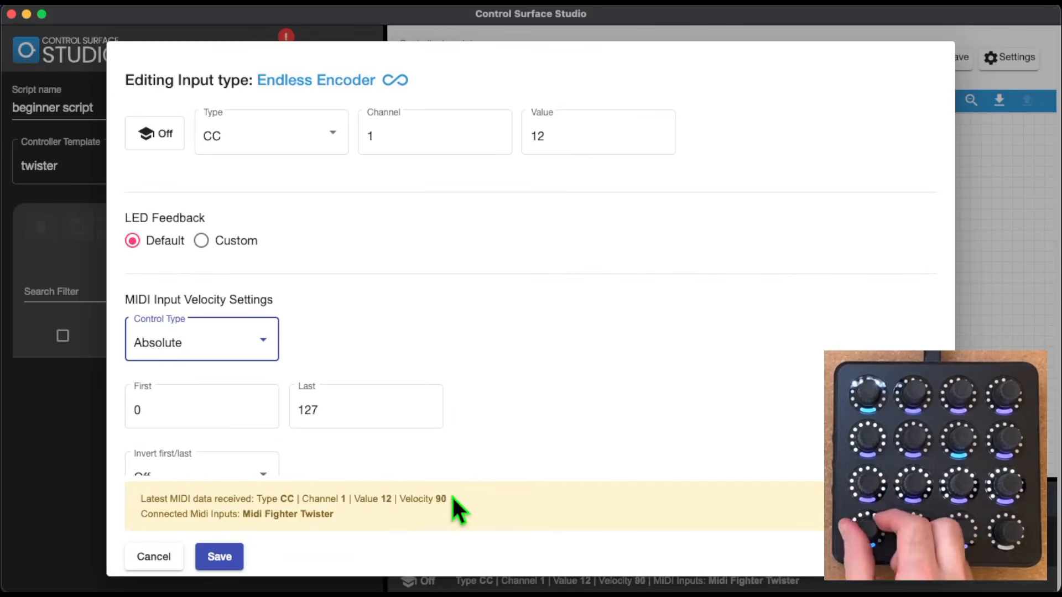
click(129, 402)
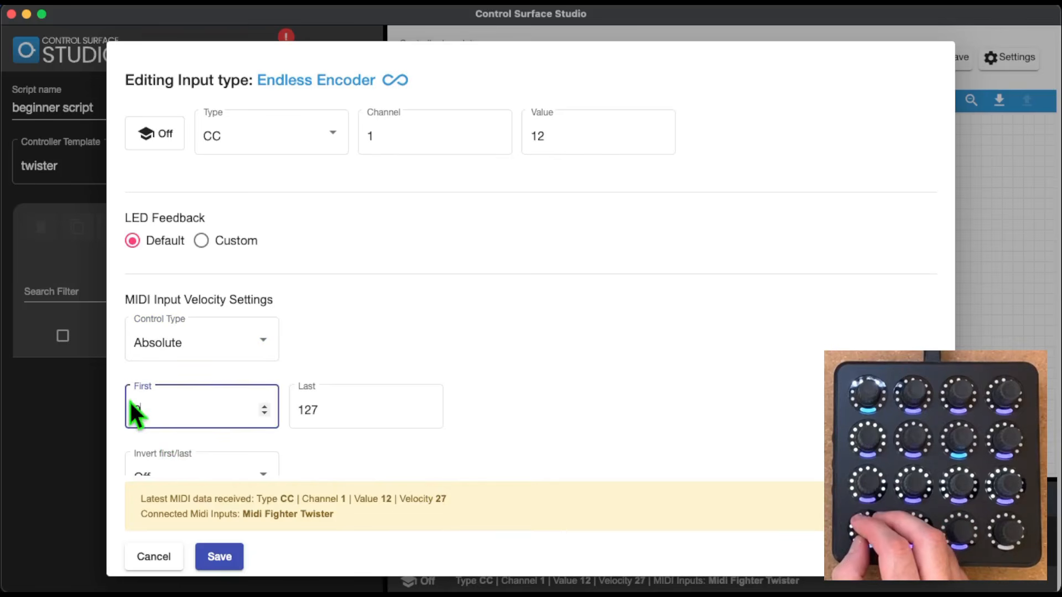
click(366, 412)
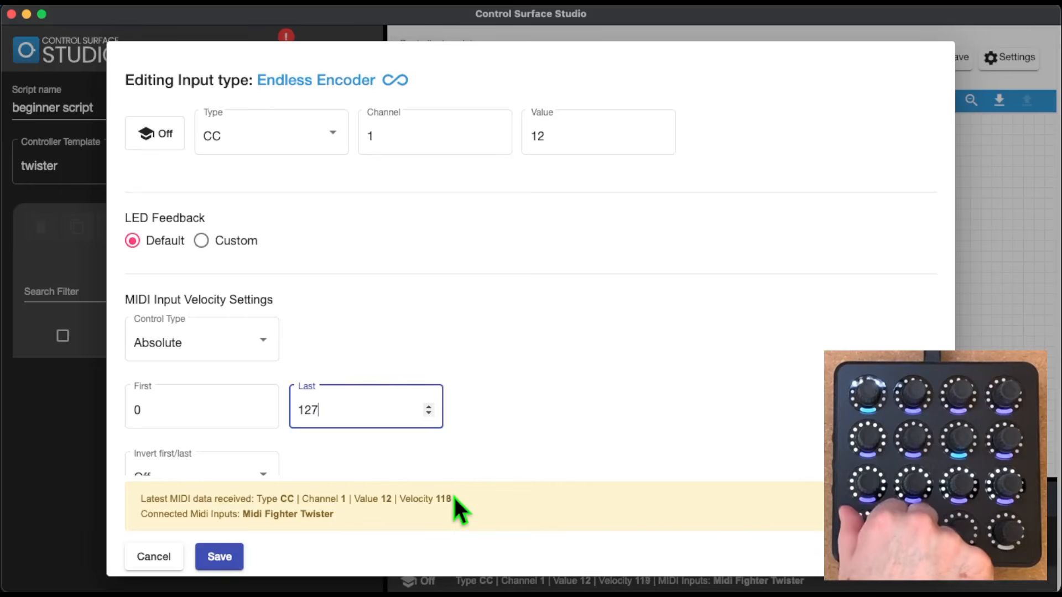
scroll(170, 481, down, 3)
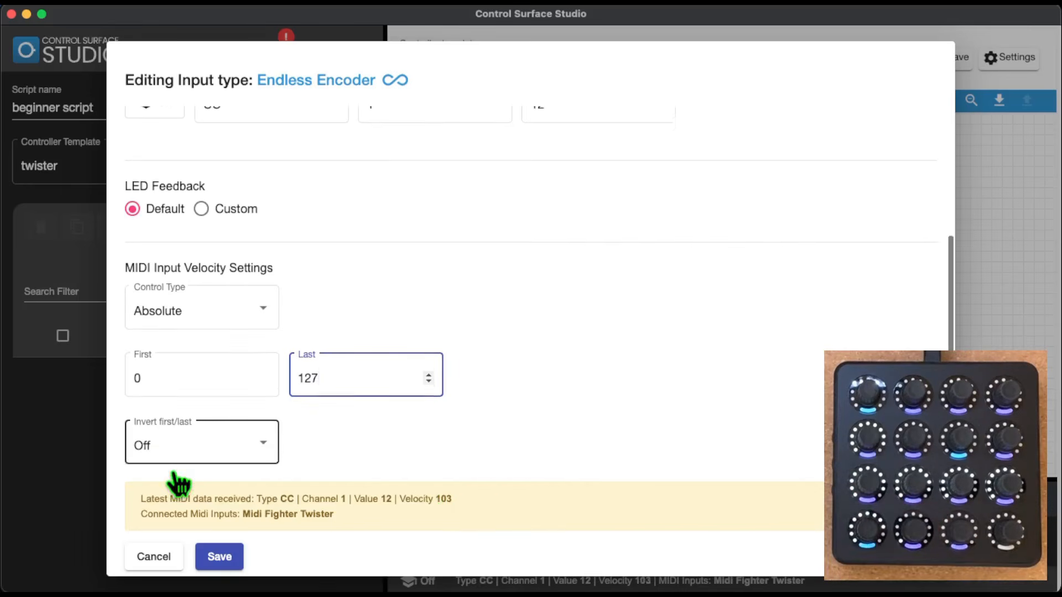
click(235, 556)
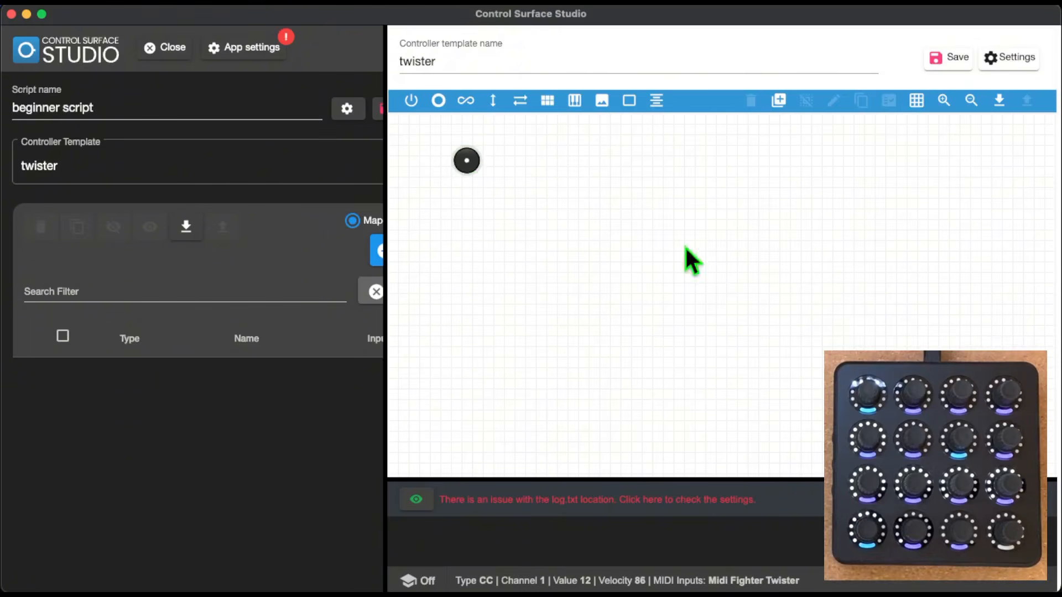
click(950, 59)
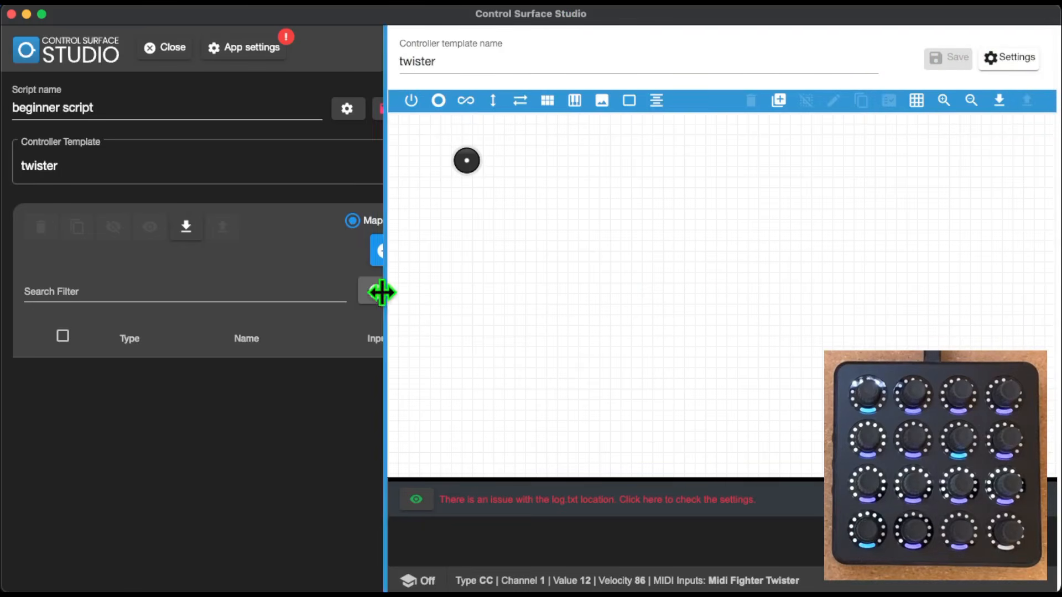
Widen the script area and add a Track Volume mapping with Endless Encoder 1 as its controller input.
drag(382, 291, 573, 293)
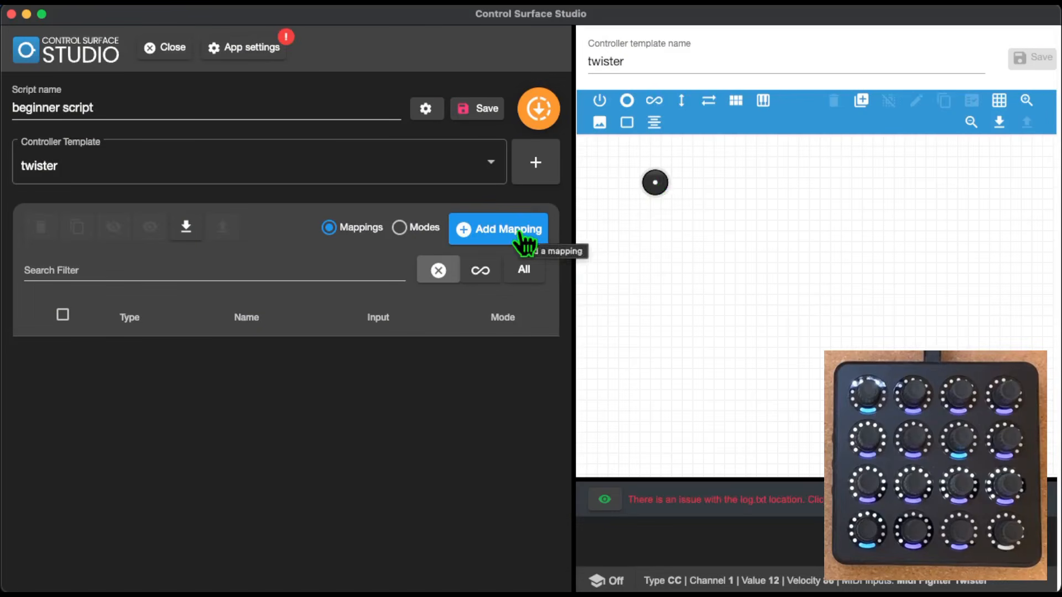
click(522, 239)
scroll(618, 256, down, 5)
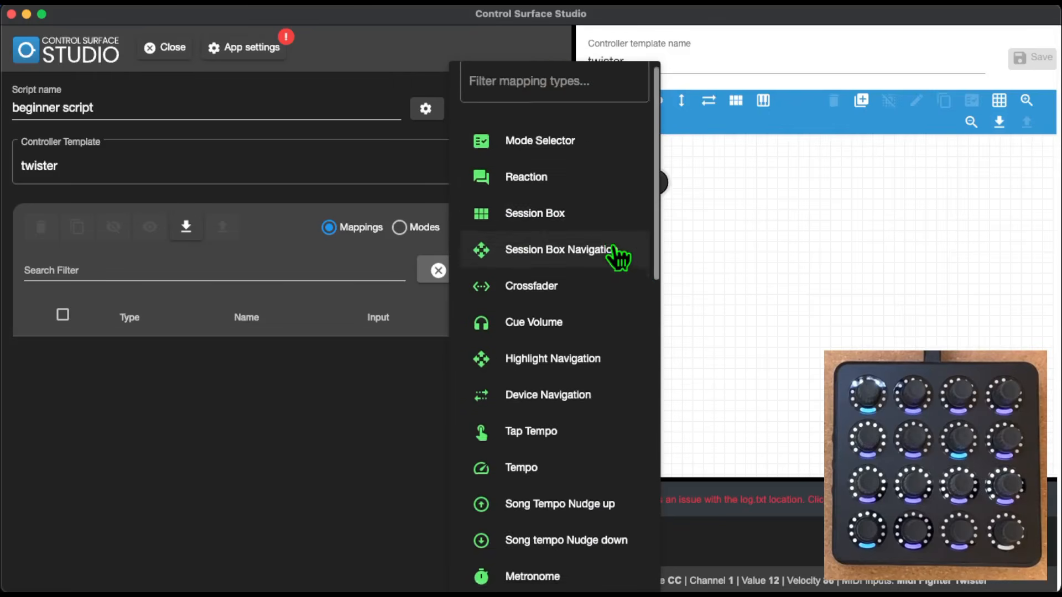
scroll(618, 256, down, 20)
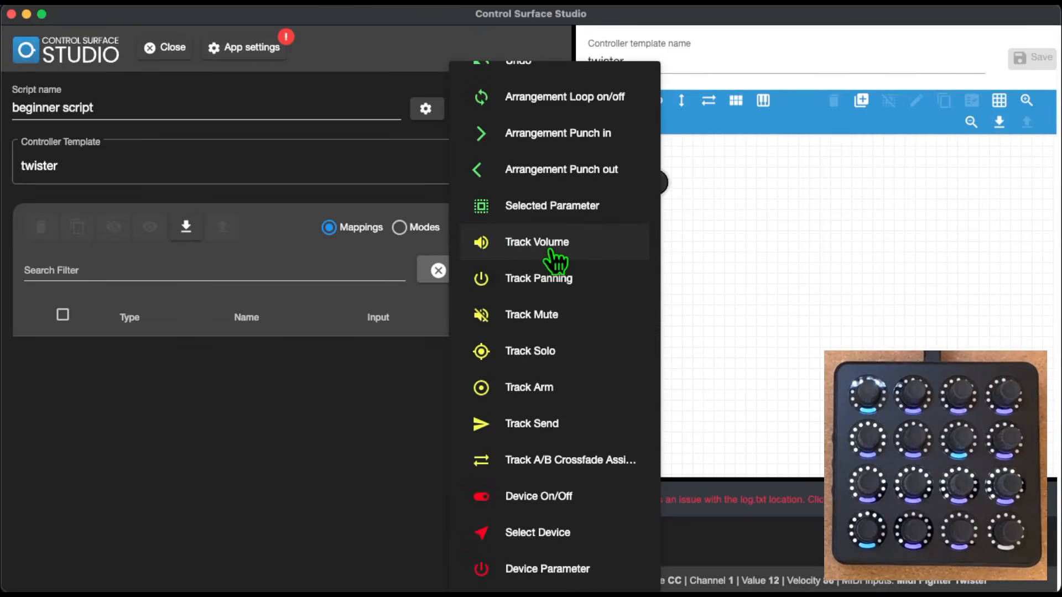
click(551, 254)
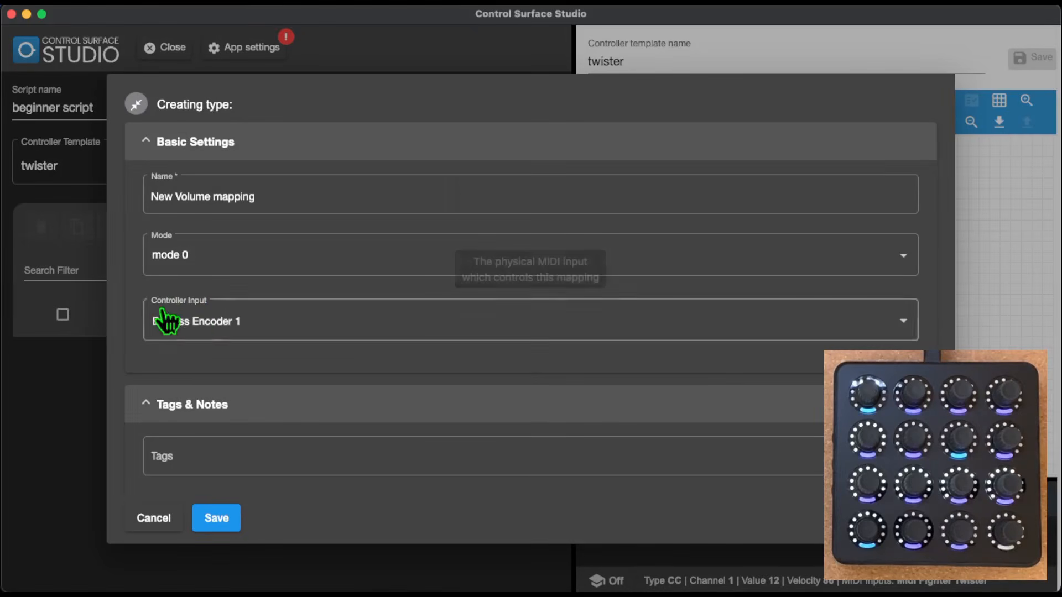
click(203, 332)
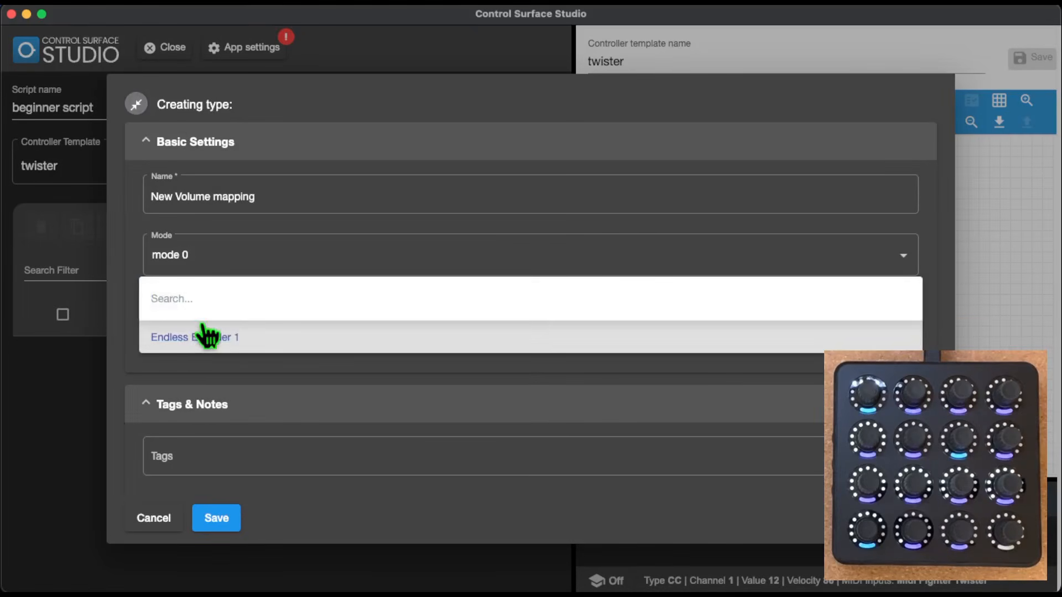
click(208, 340)
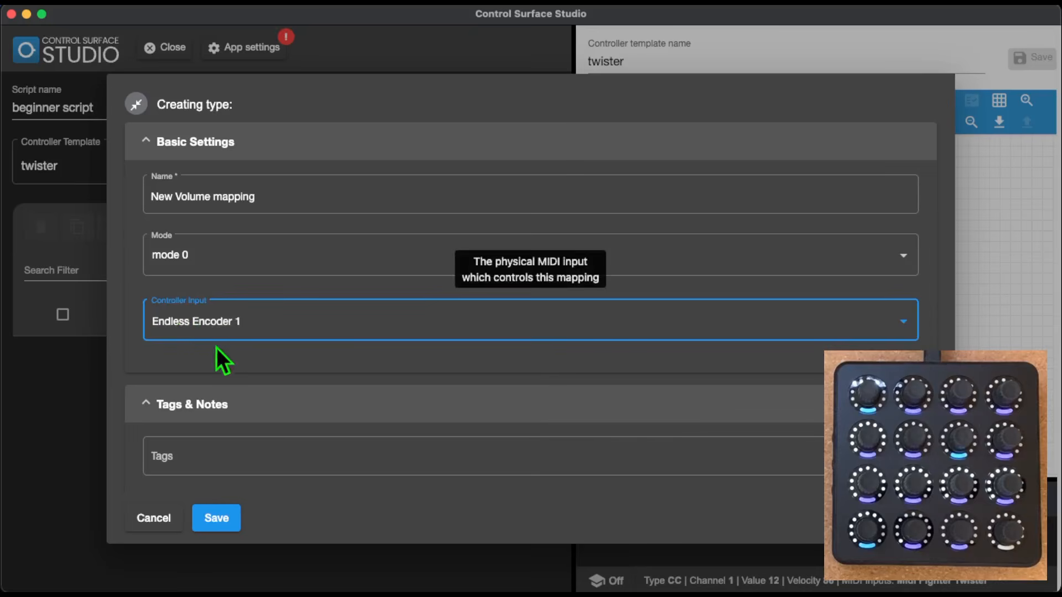
click(224, 520)
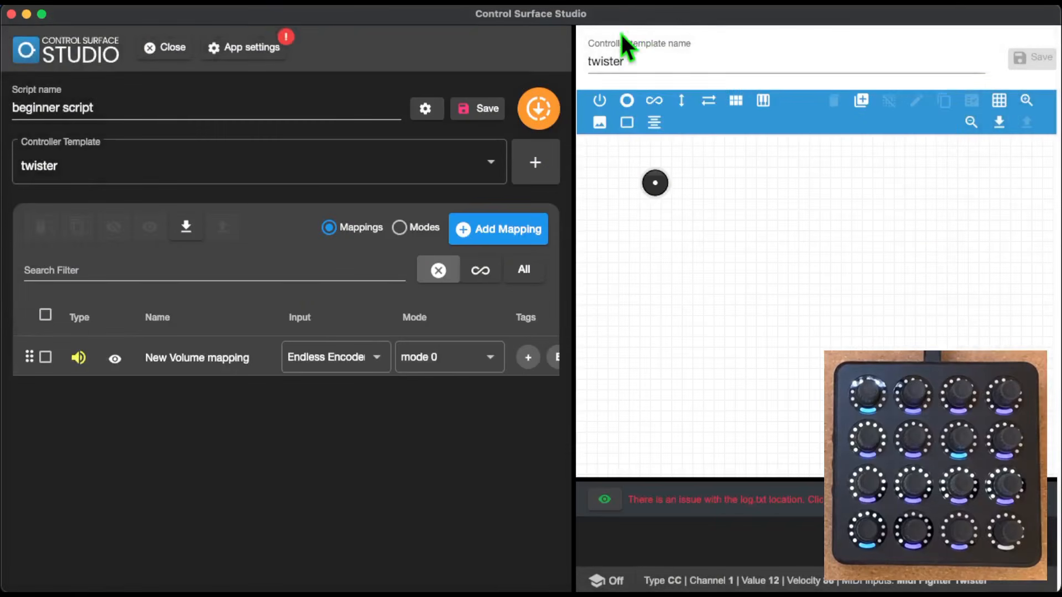
Add a knob and a button to the twister template and spread them out in a row beside the endless encoder.
click(602, 102)
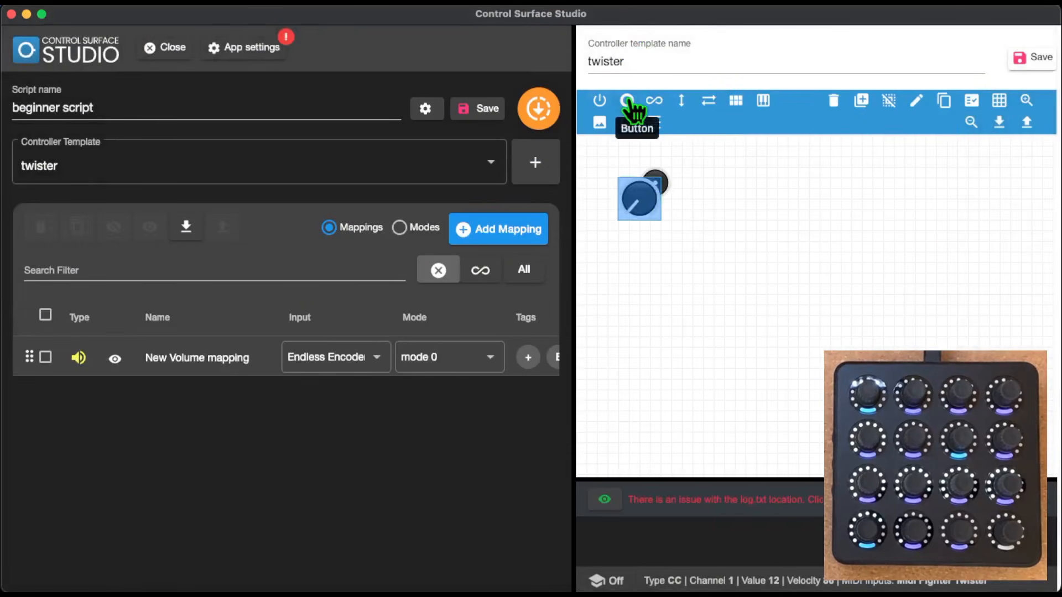
click(628, 101)
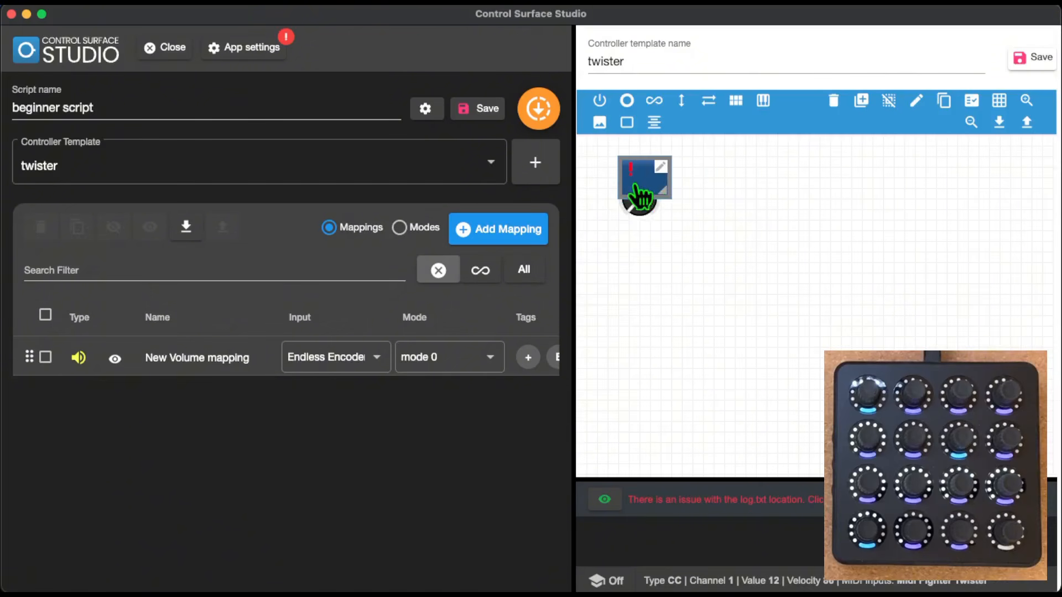
drag(642, 196, 796, 202)
drag(635, 208, 749, 209)
Check the controller inputs offered in the volume mapping, keep Endless Encoder 1 and save the mapping.
click(149, 362)
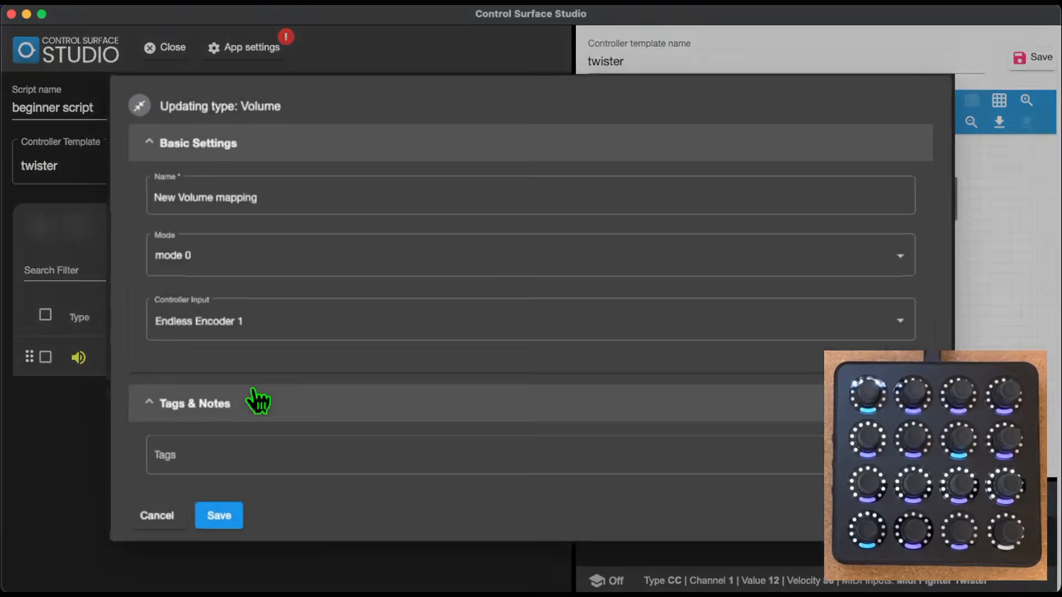
click(308, 325)
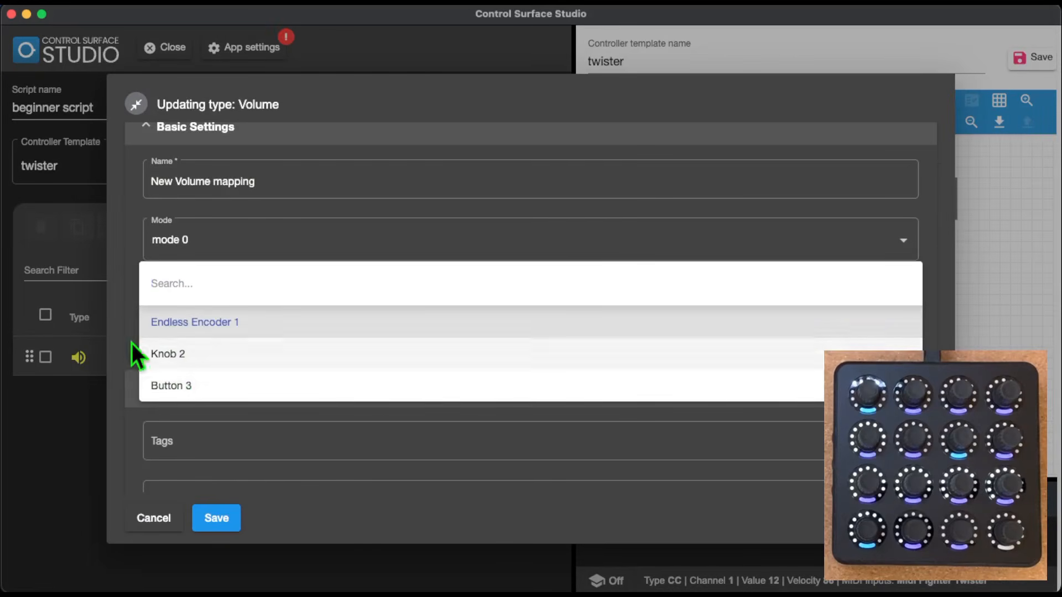
click(139, 322)
click(216, 520)
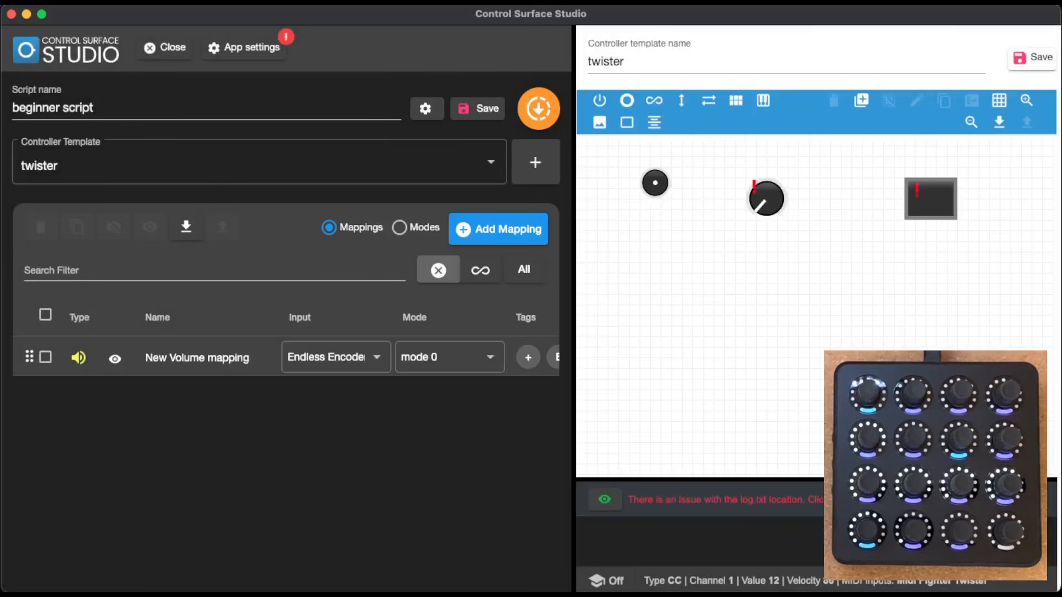
Delete the knob and the button from the template canvas and save the template.
drag(731, 144, 995, 265)
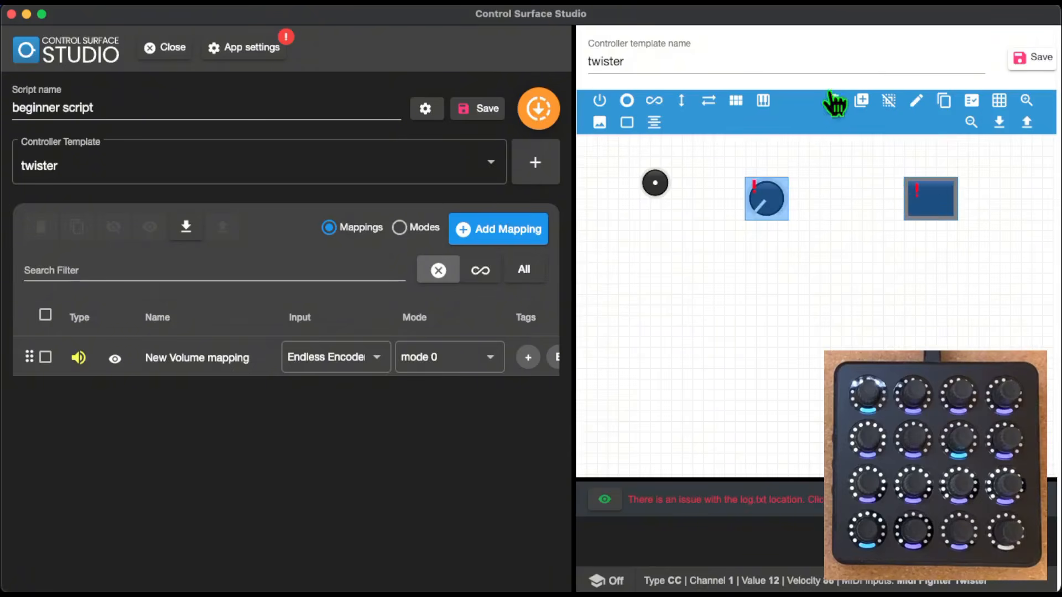
click(834, 103)
click(459, 315)
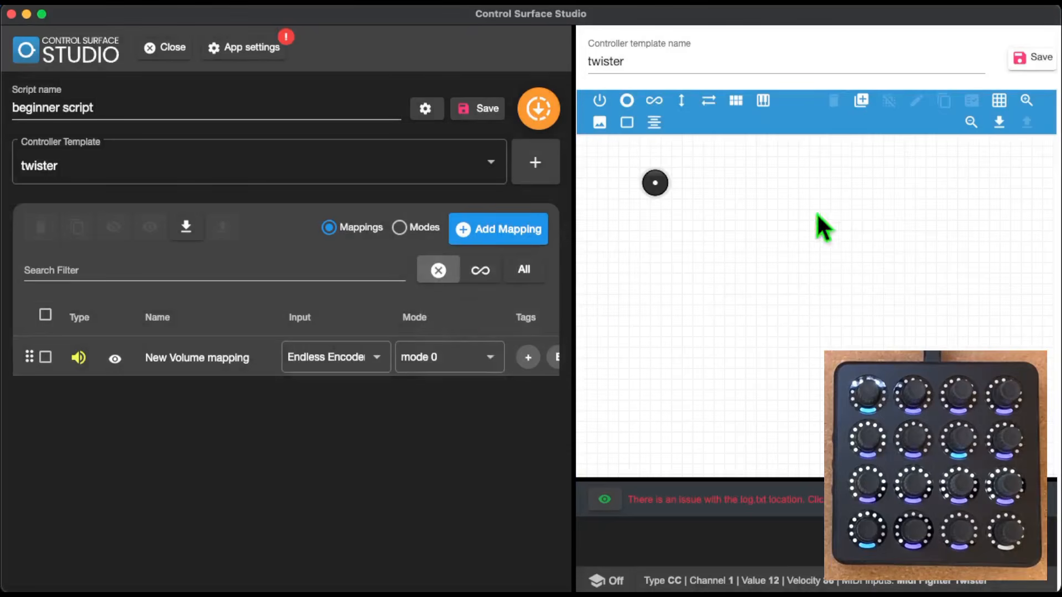
click(1044, 56)
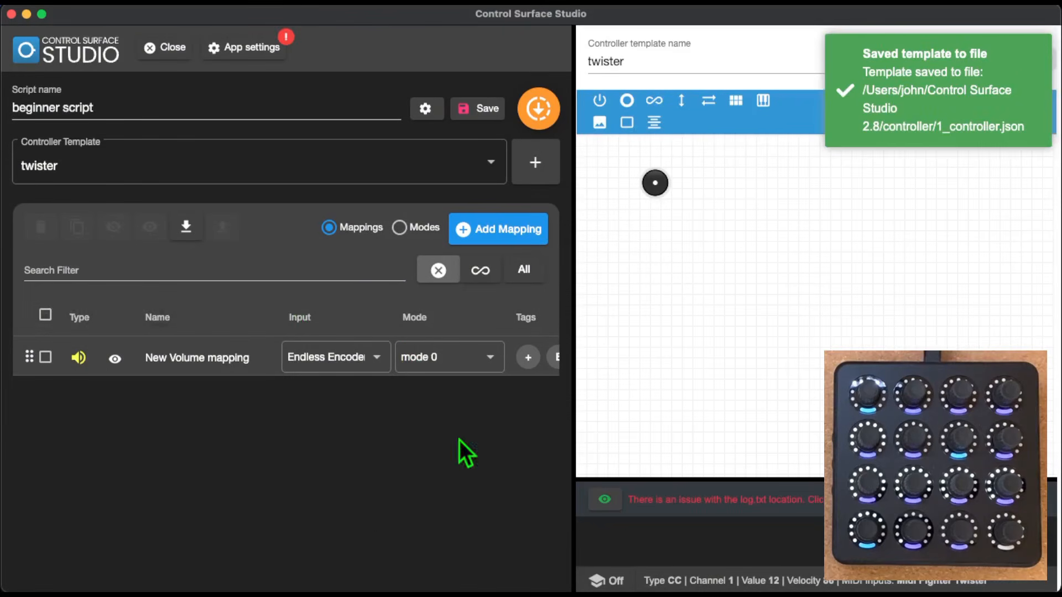
Reopen the volume mapping and set its track type to selected.
drag(573, 386, 560, 386)
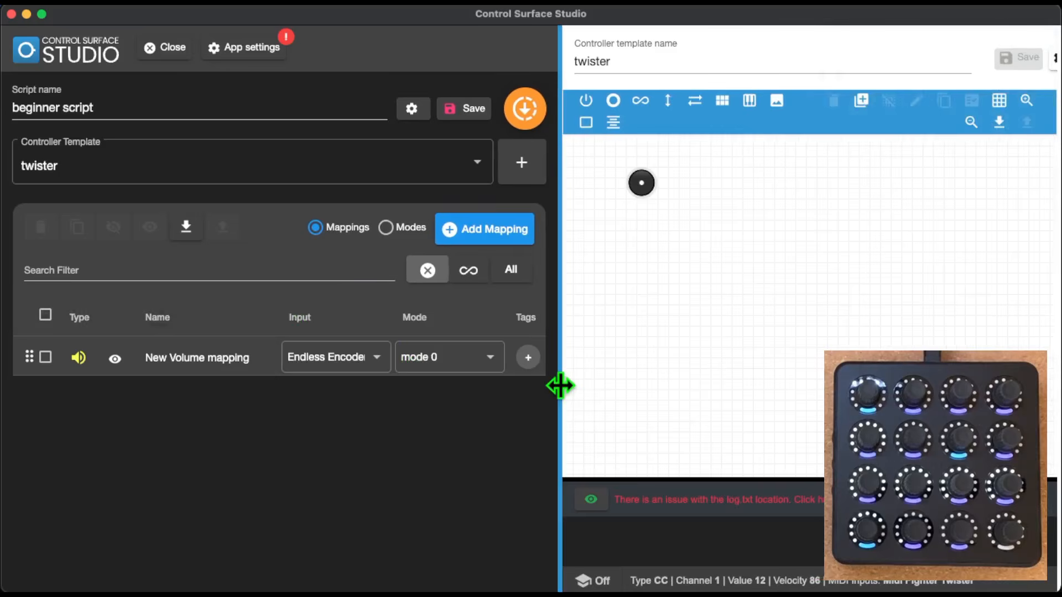
click(226, 357)
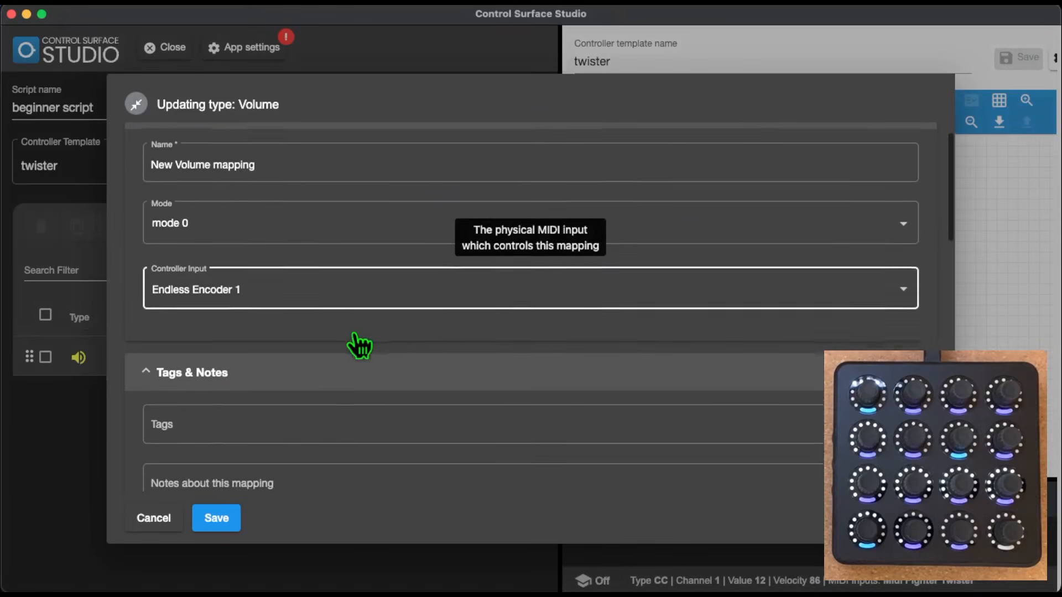
scroll(354, 334, down, 5)
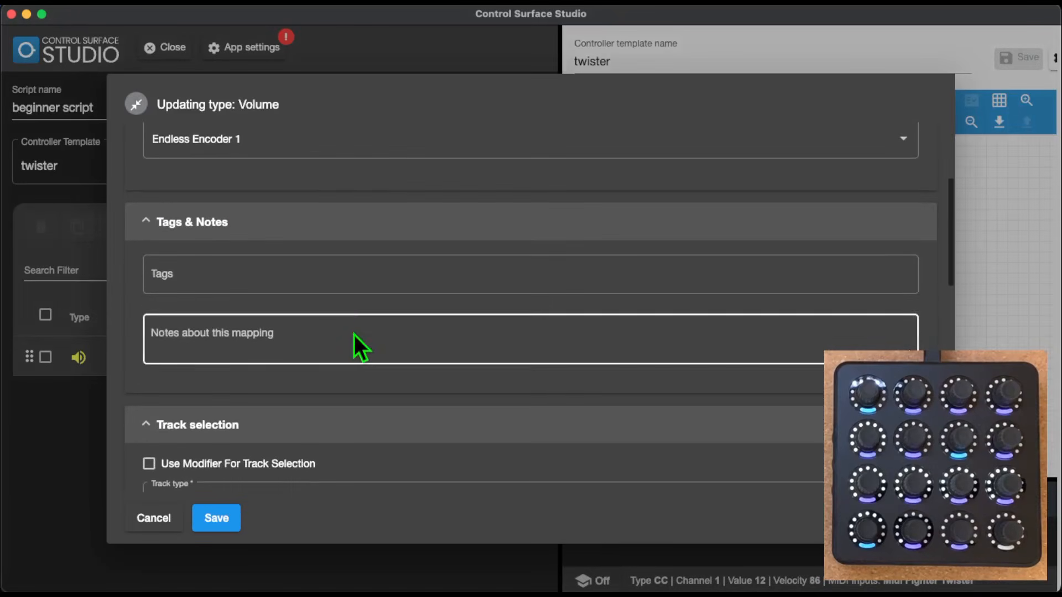
scroll(303, 324, up, 3)
scroll(303, 324, down, 1)
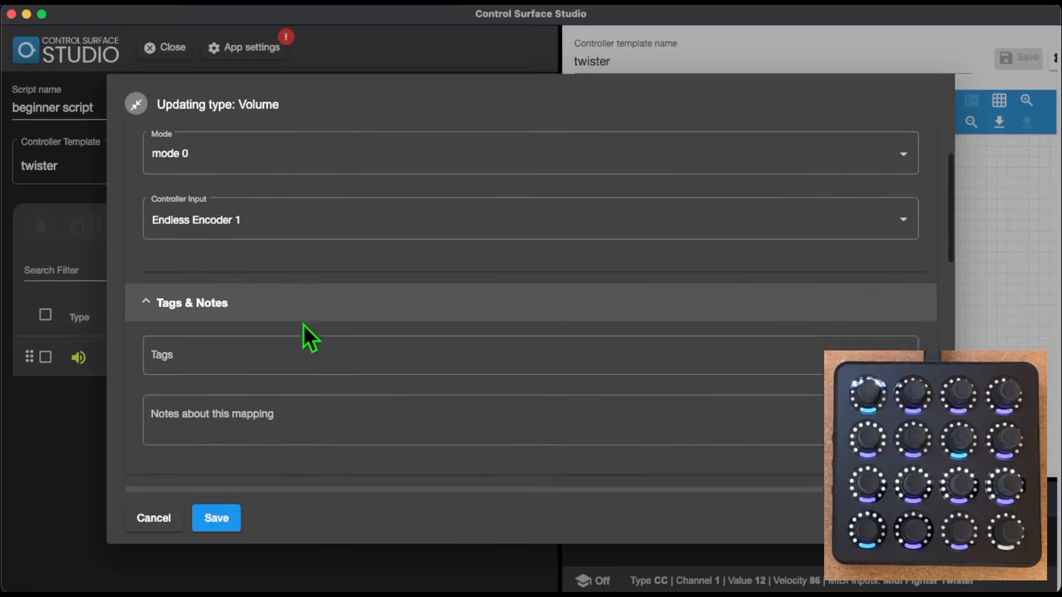
scroll(303, 324, down, 10)
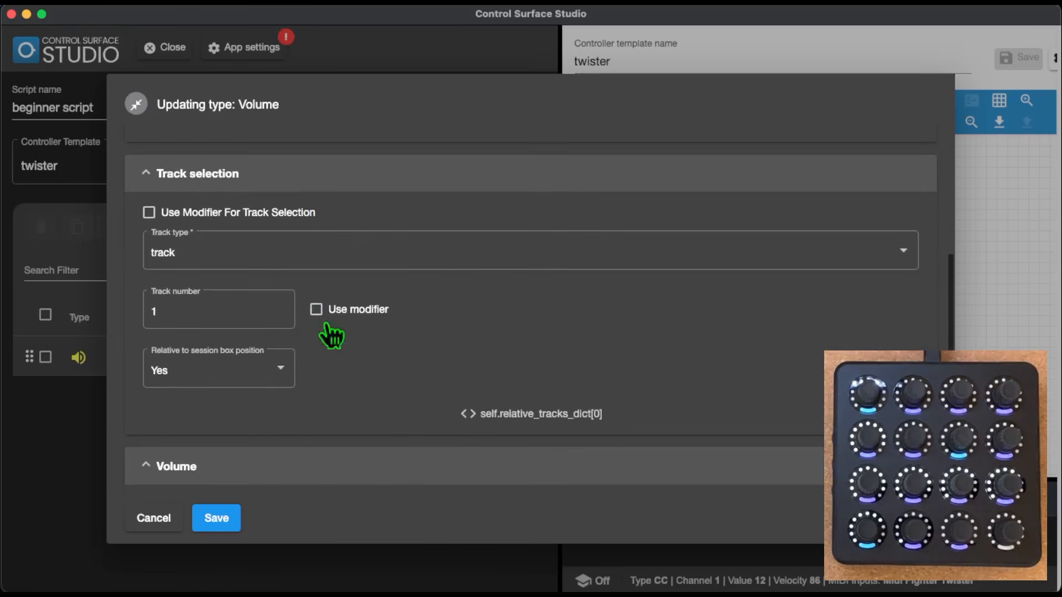
click(184, 253)
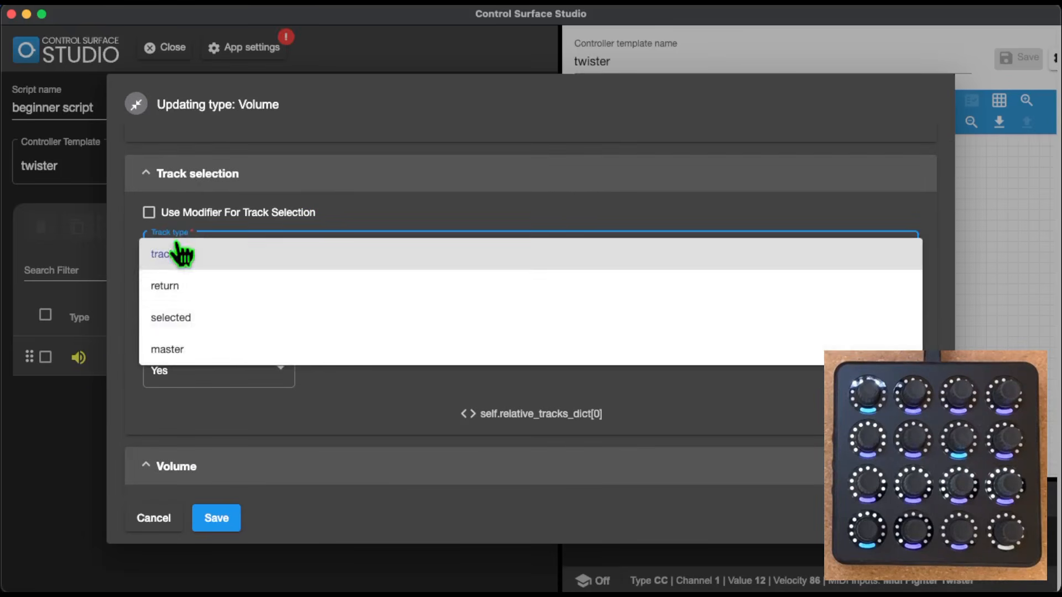
click(212, 319)
Review the mapping's volume range, overrides and snapping, and save both the mapping and the beginner script.
scroll(360, 252, down, 3)
click(386, 295)
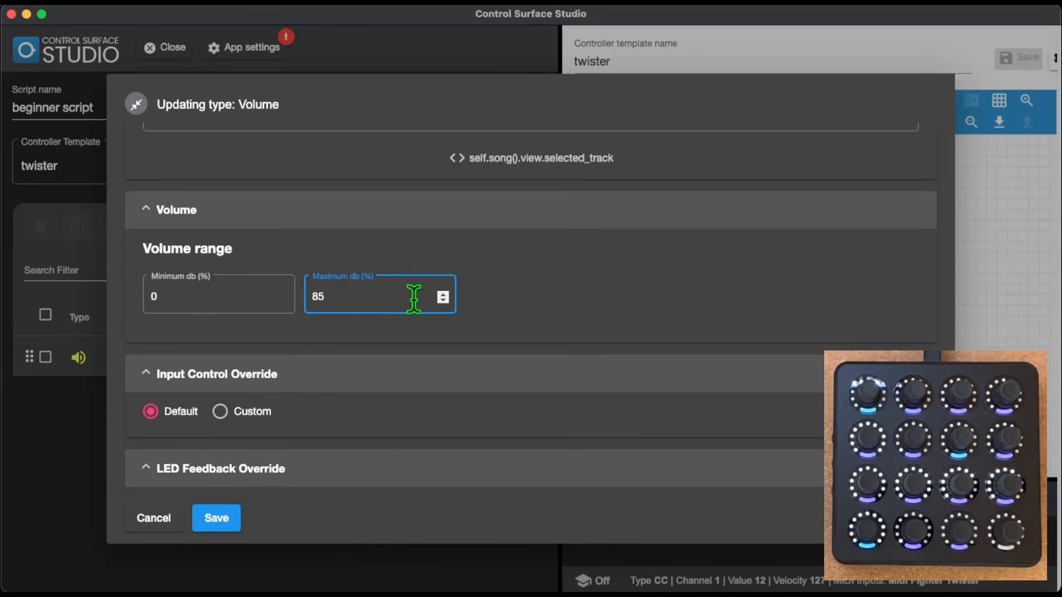
scroll(323, 390, down, 4)
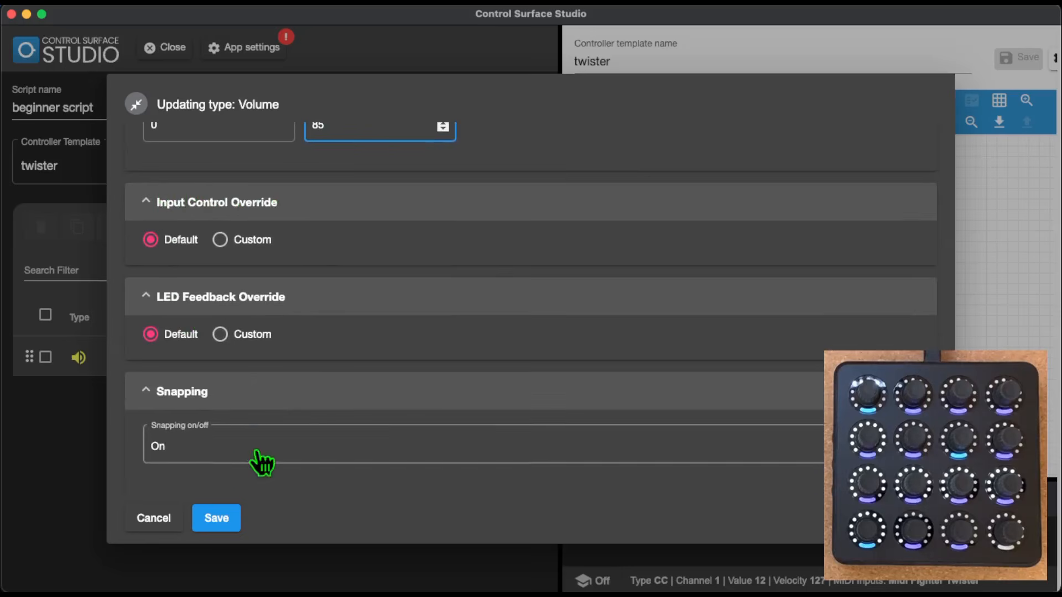
click(218, 520)
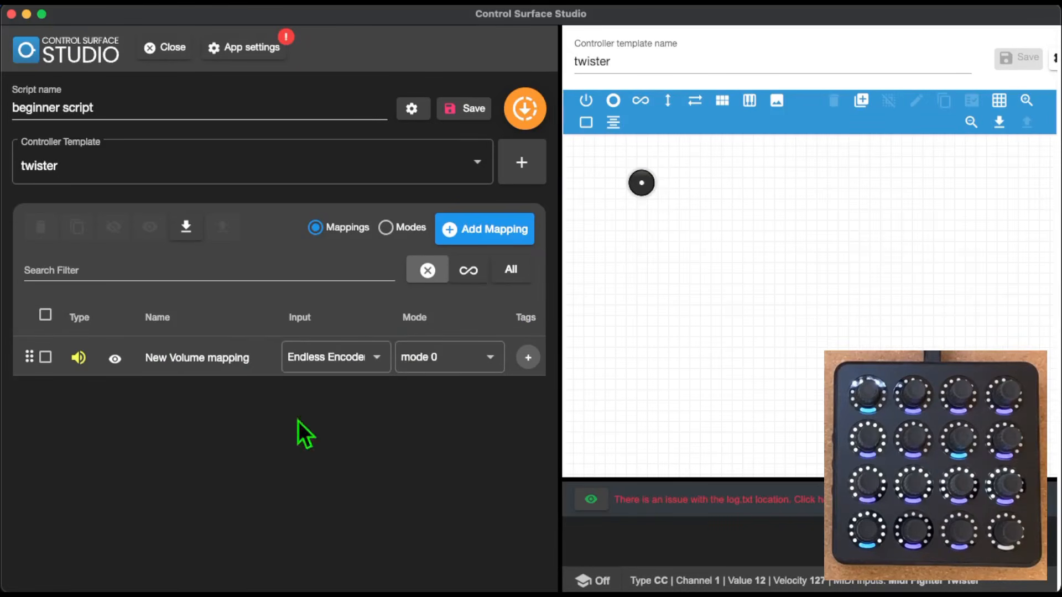
click(464, 111)
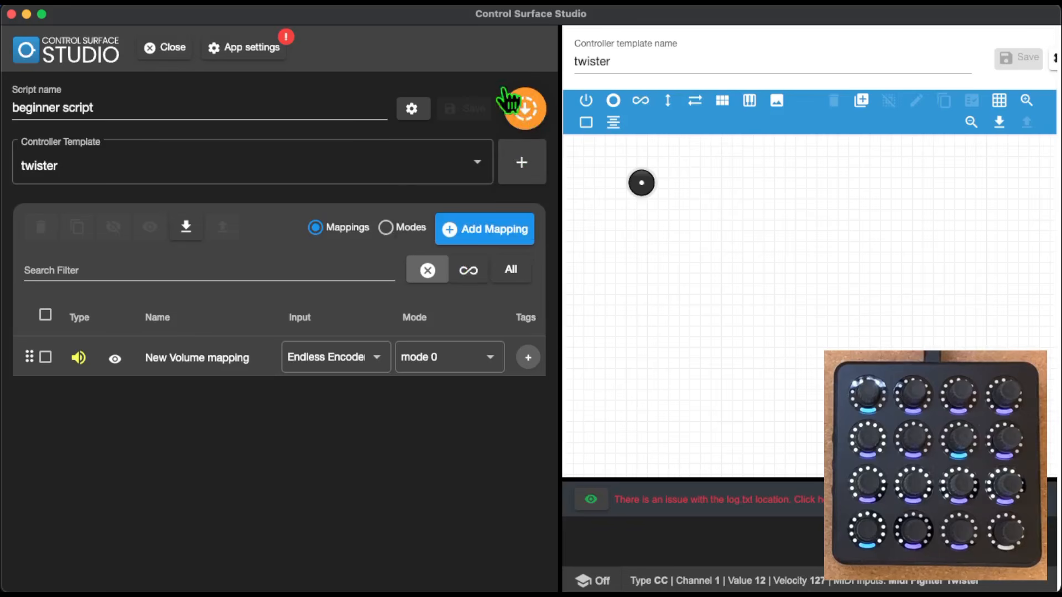
click(308, 95)
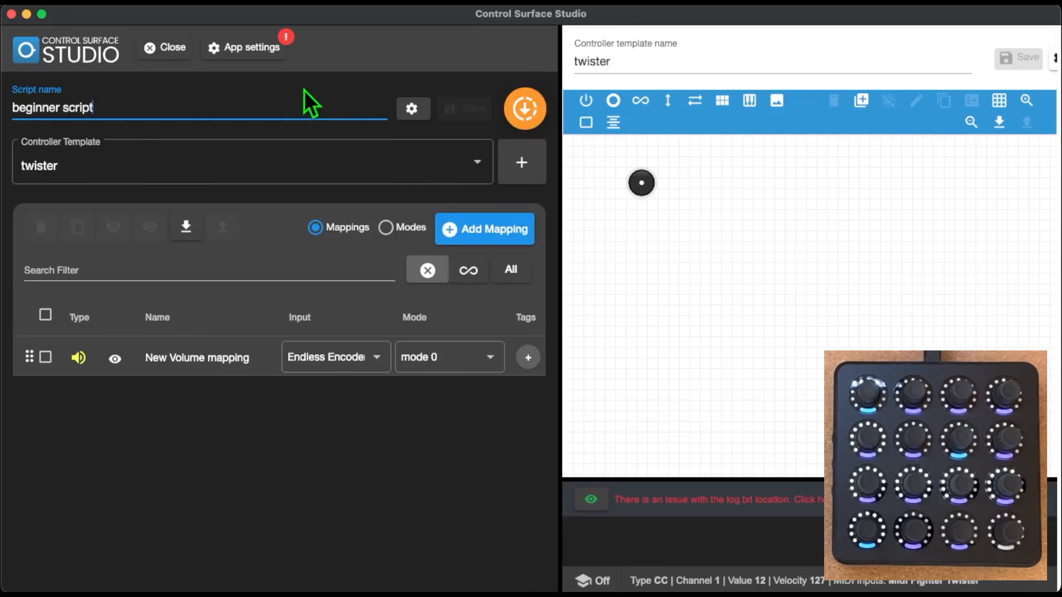
In the app settings, set the Ableton Live application location to Ableton Live 12 Beta in the Applications folder.
click(248, 48)
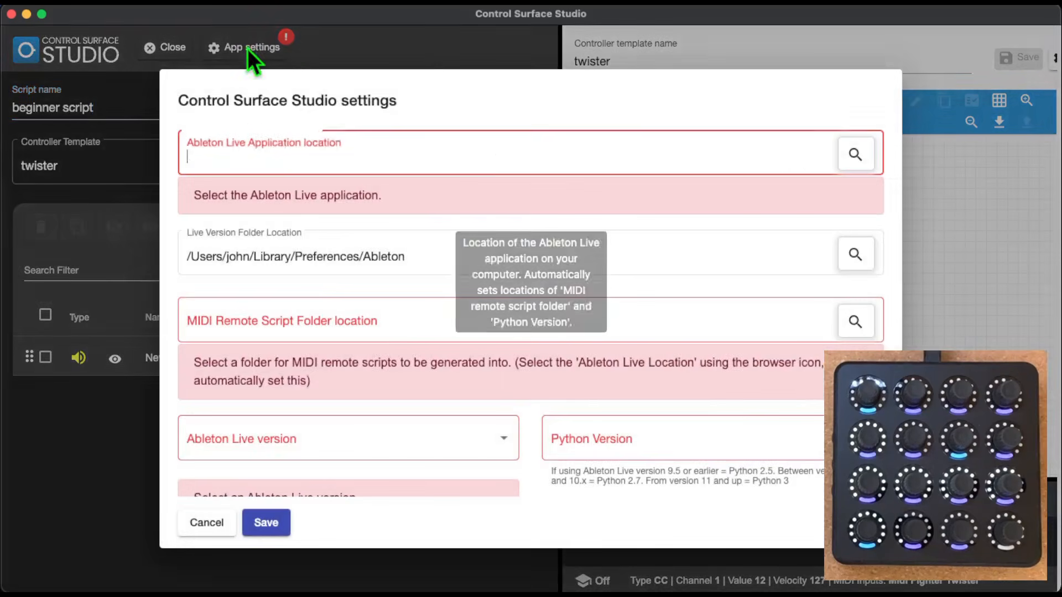
click(855, 154)
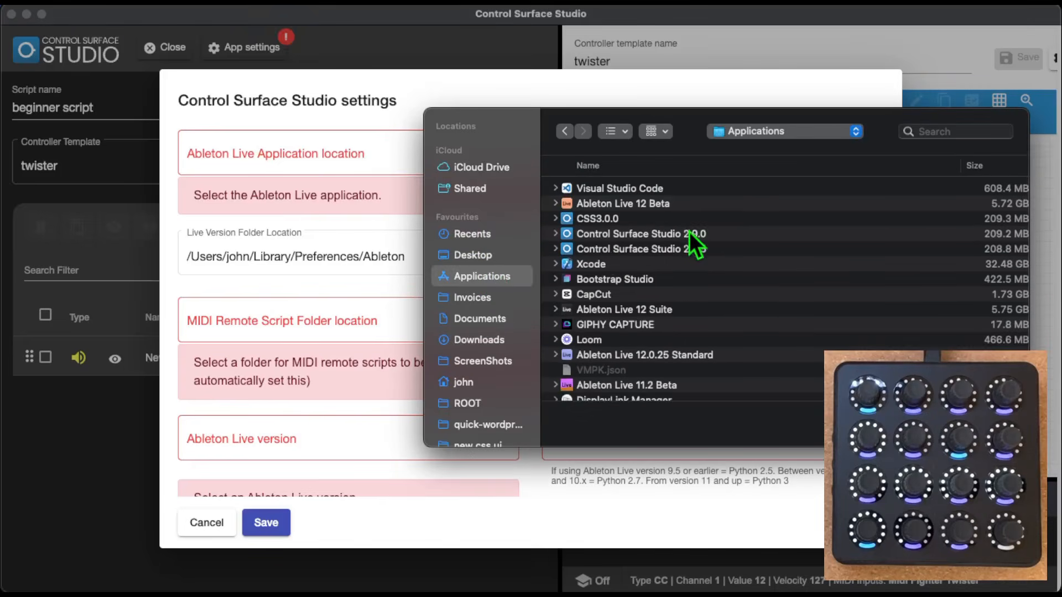
click(630, 166)
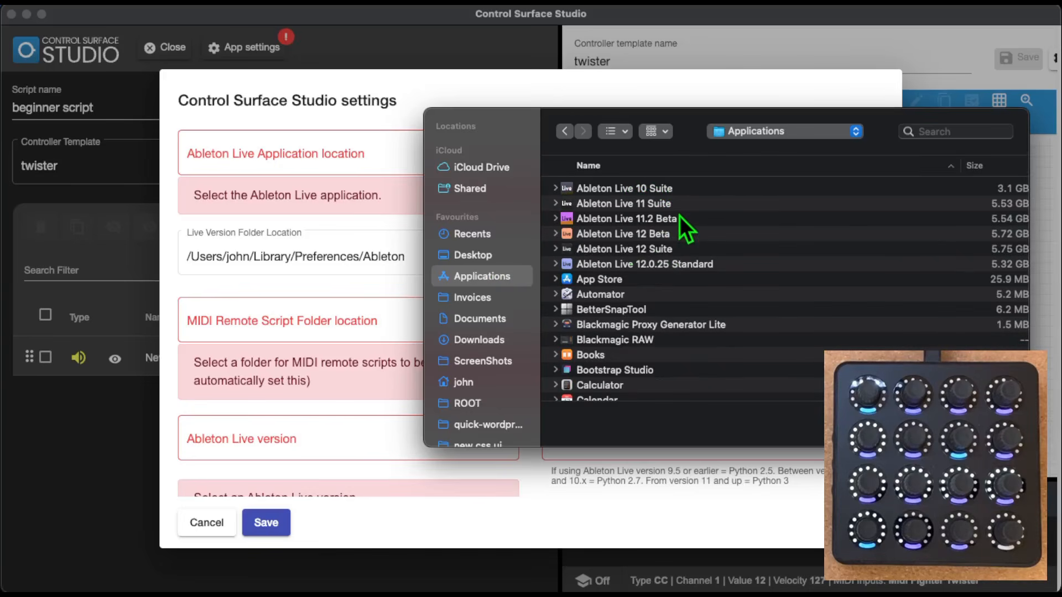
click(643, 234)
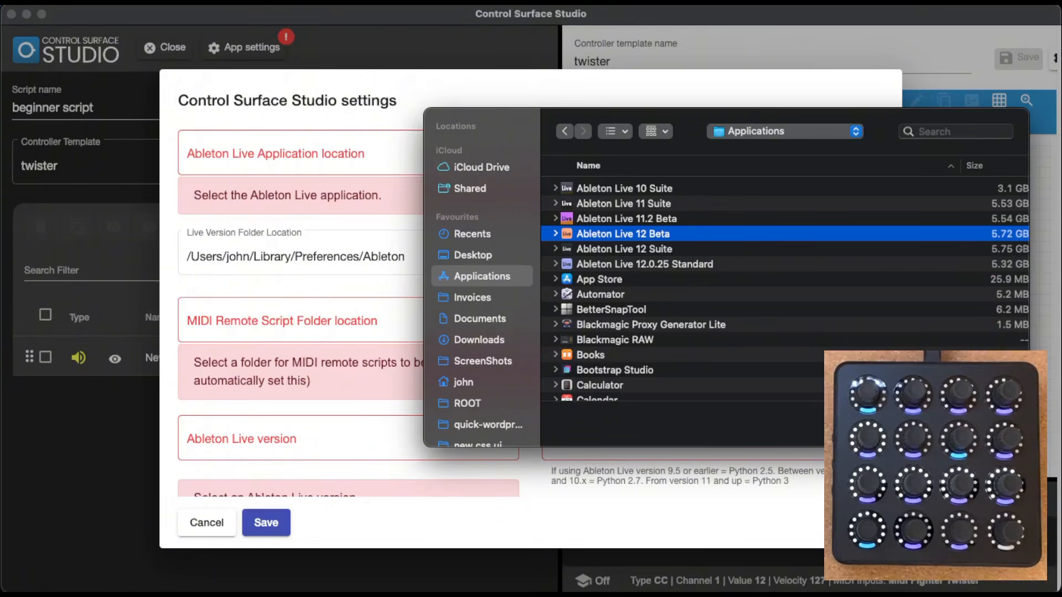
key(Return)
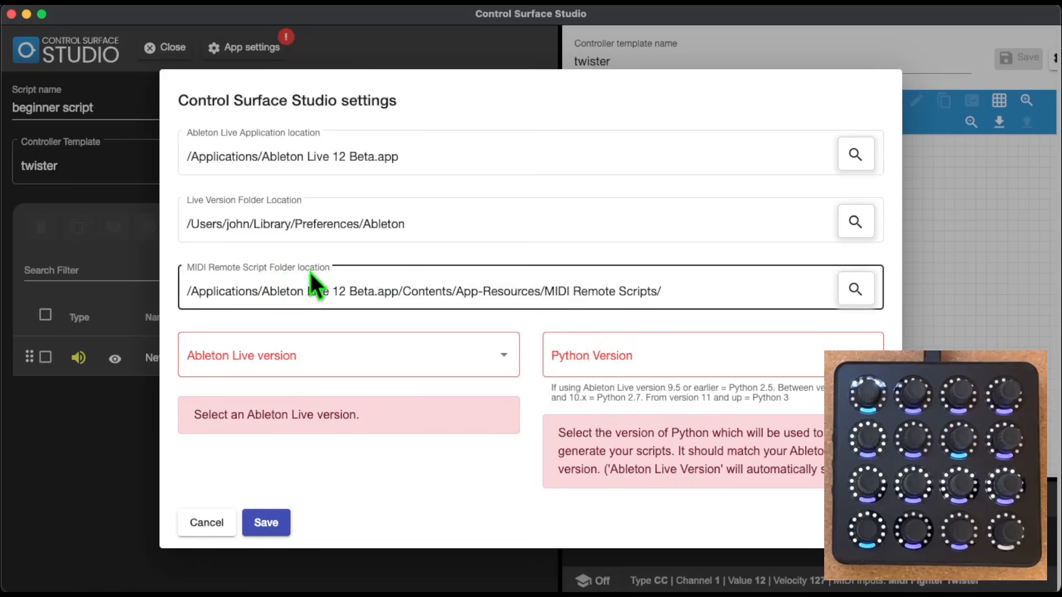
Open the Ableton Live version choices in the settings and check the exact installed version in Live's About information.
scroll(484, 367, down, 2)
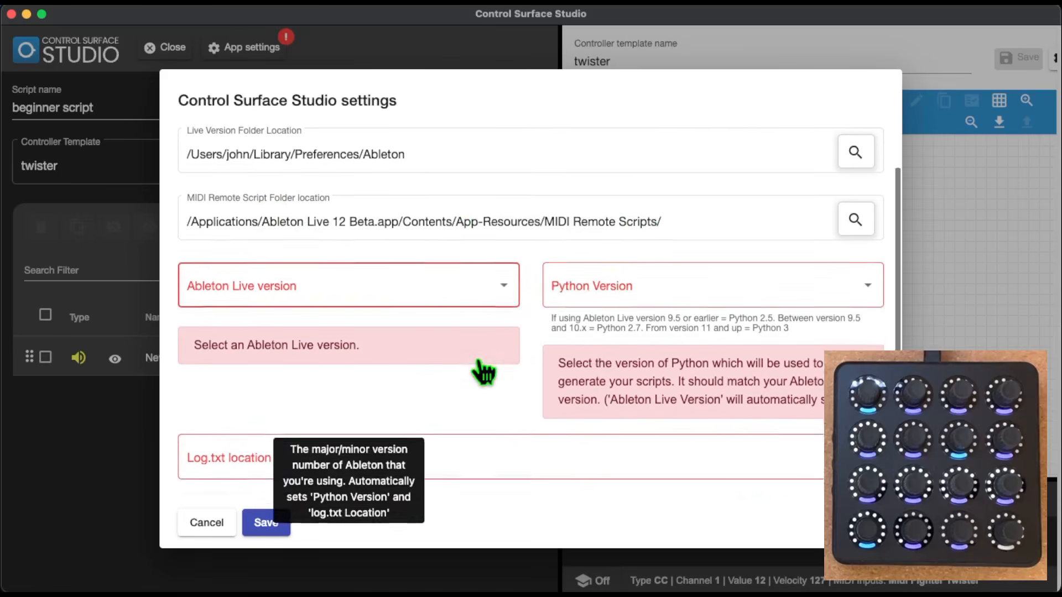
scroll(484, 373, down, 1)
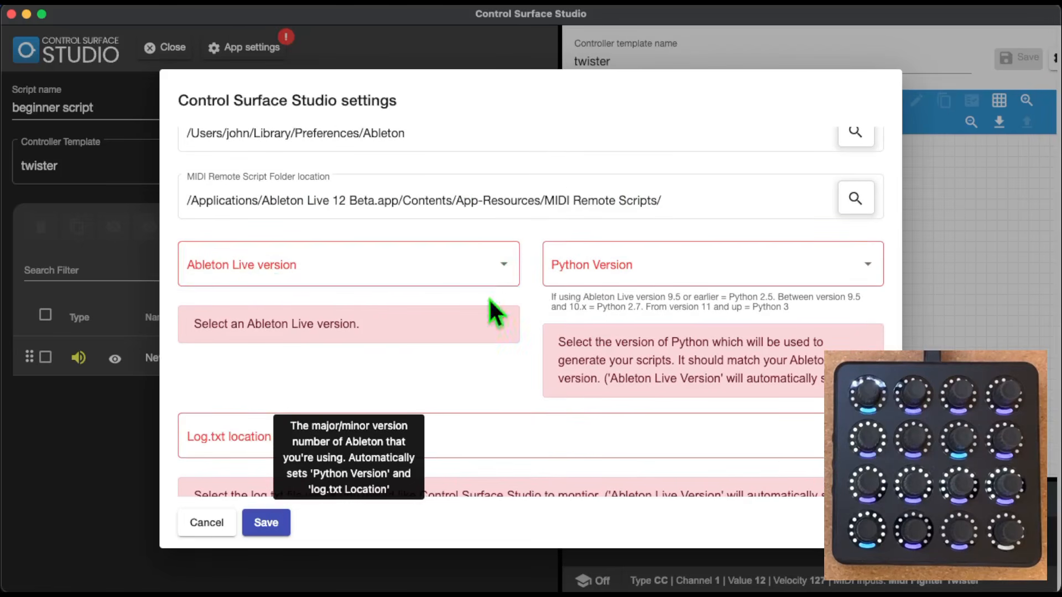
click(505, 268)
scroll(505, 267, down, 3)
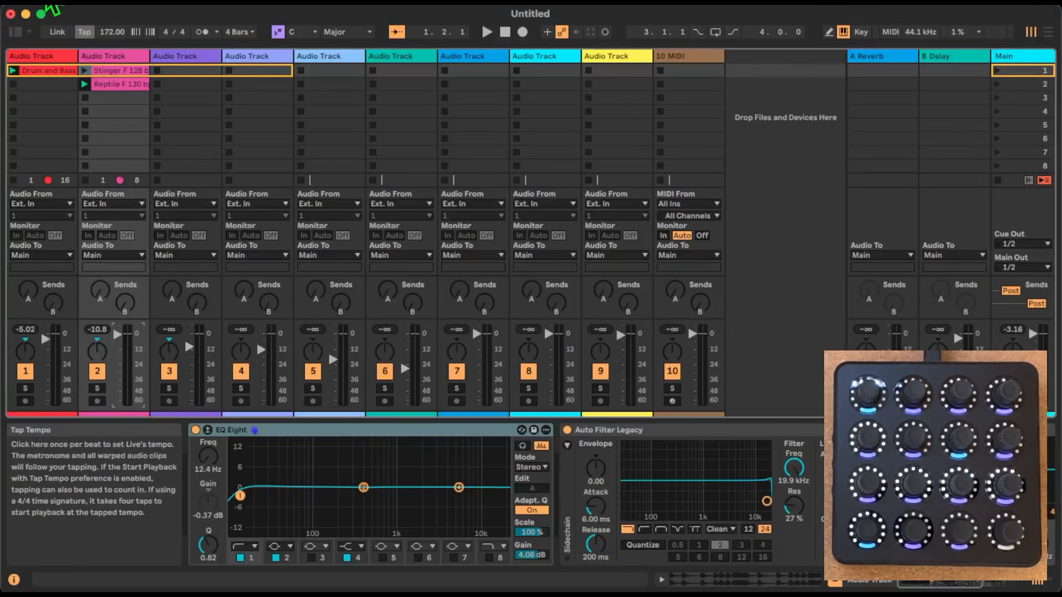
click(50, 8)
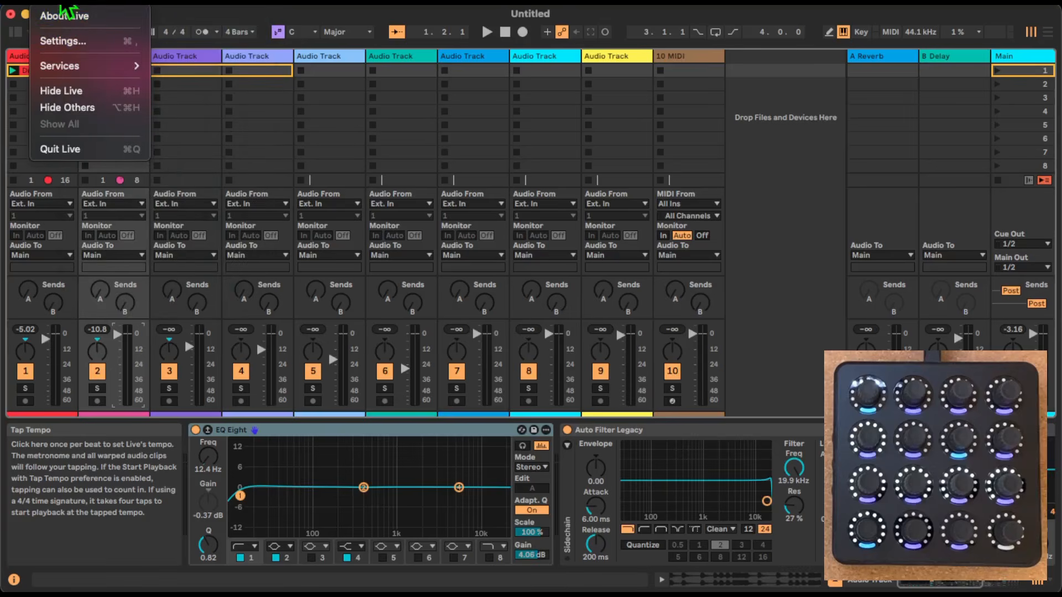
click(62, 17)
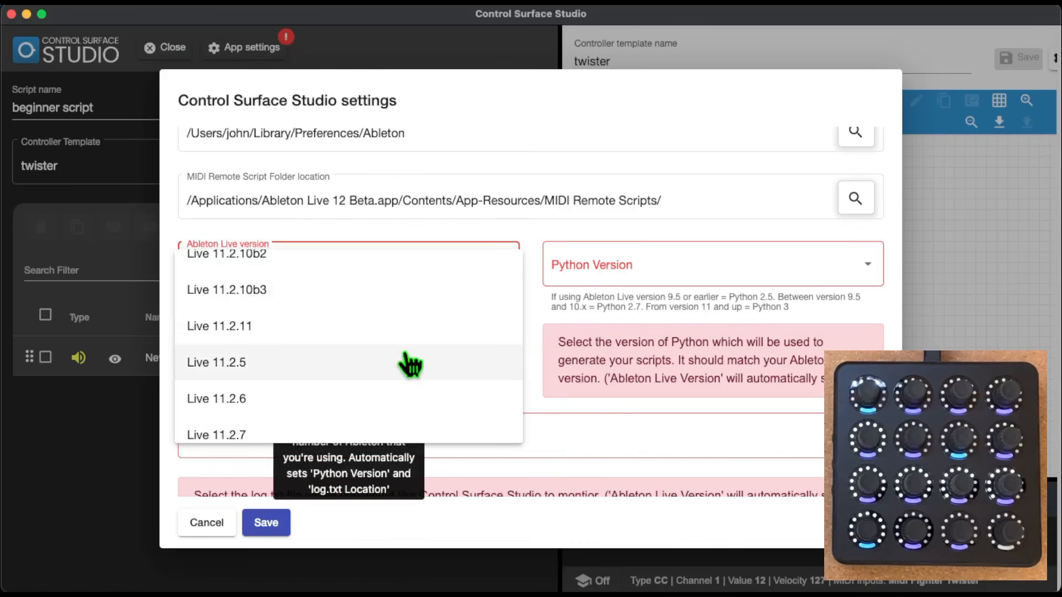
Set the Ableton Live version to Live 12.2b16, review the Python version and Log.txt location, and save the settings.
scroll(410, 362, down, 2)
scroll(410, 362, down, 15)
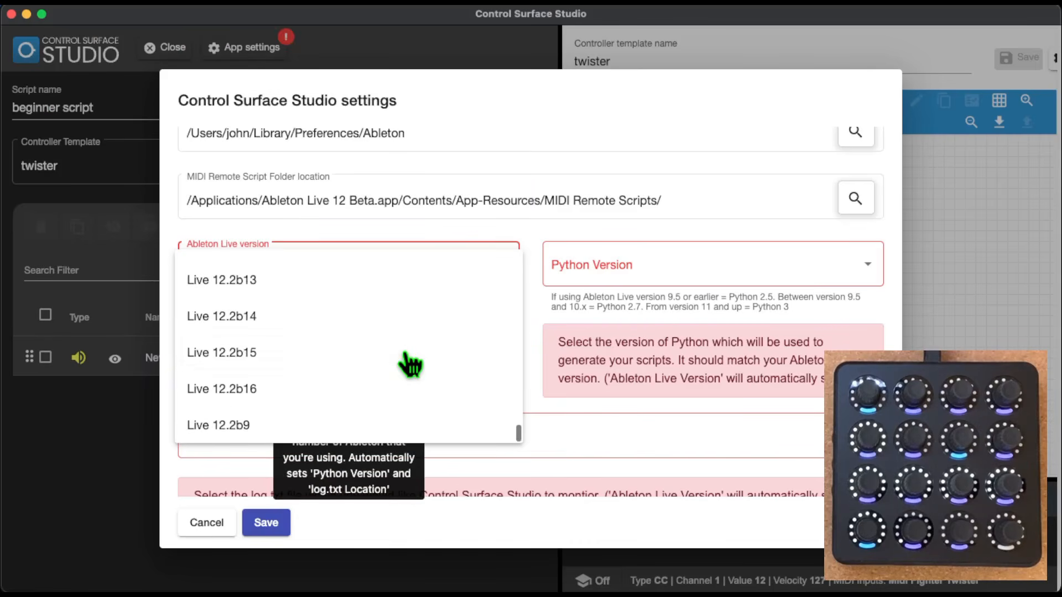
click(273, 400)
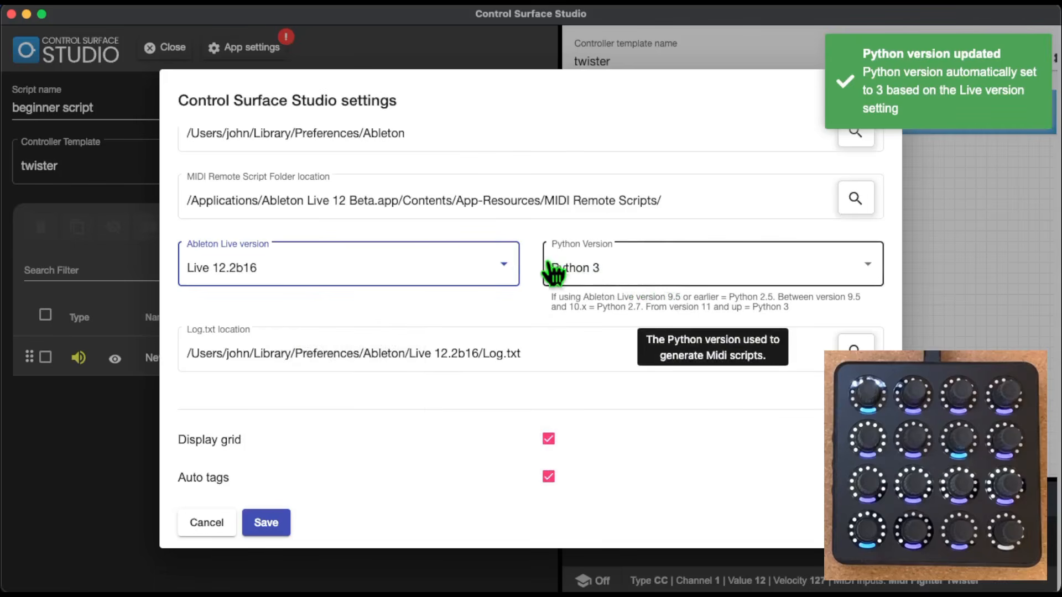
scroll(426, 299, down, 2)
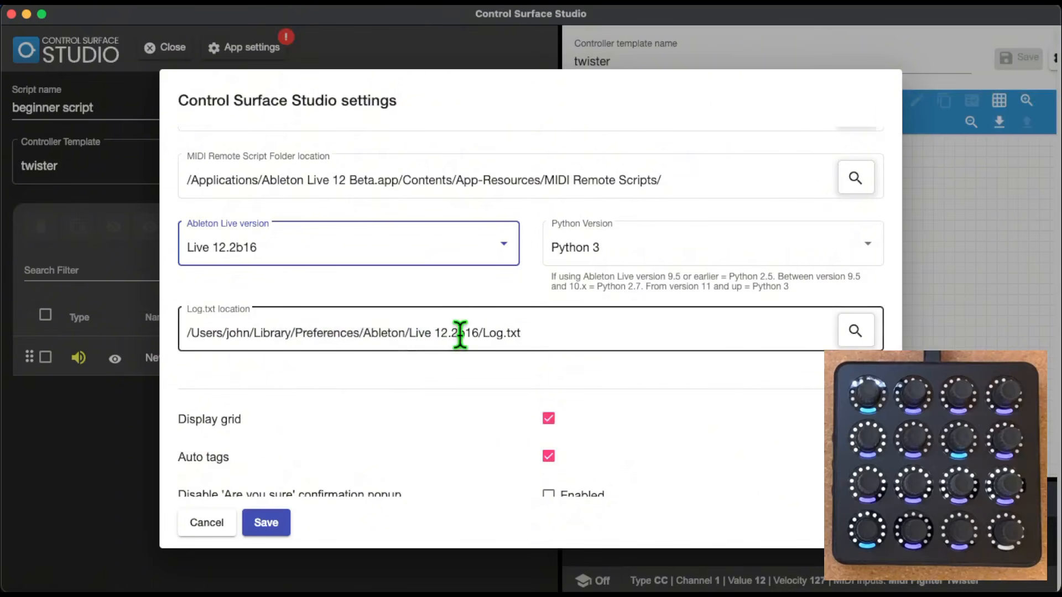
scroll(496, 365, down, 3)
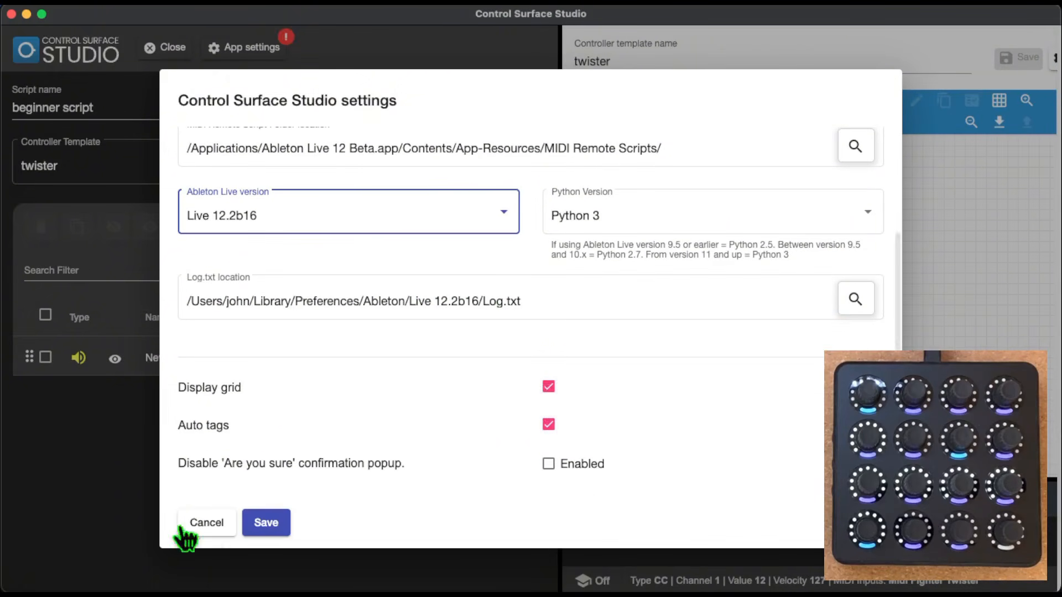
click(275, 530)
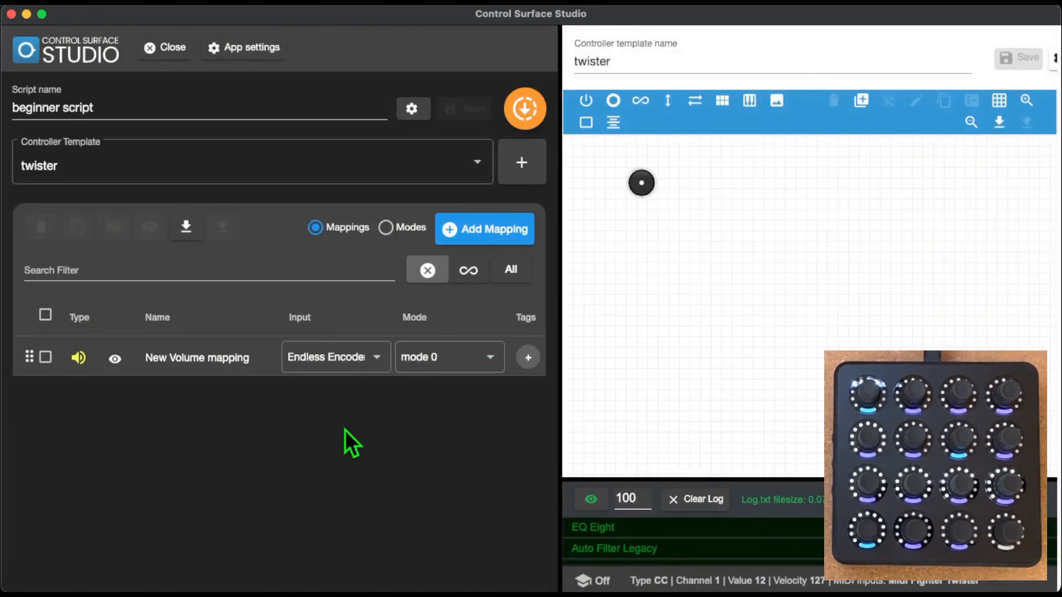
Generate the beginner script, then switch to Ableton Live and quit it without saving the Untitled set.
click(522, 108)
key(super+Tab)
key(super+q)
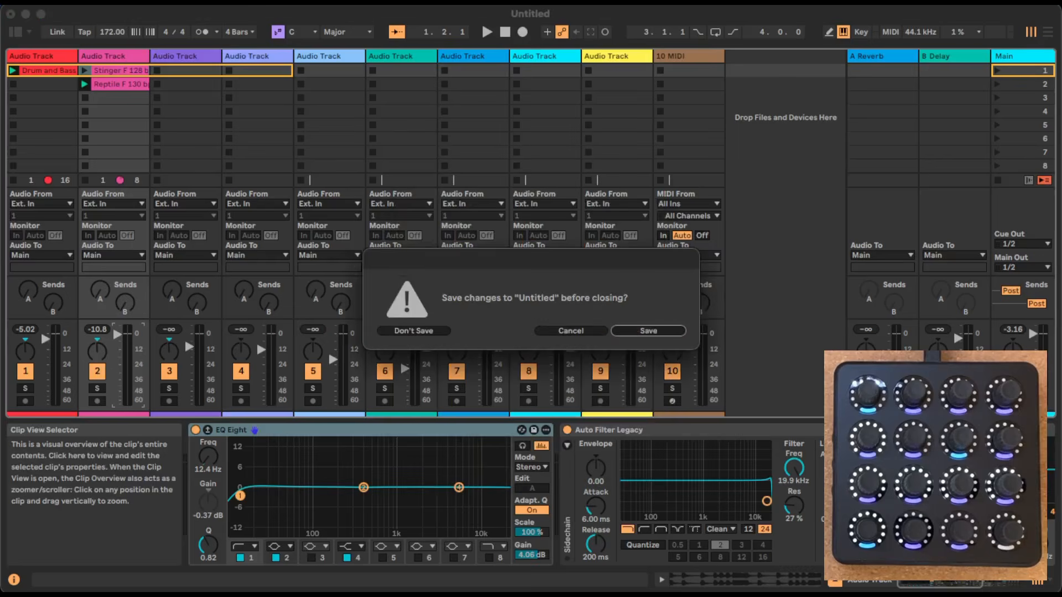
click(404, 331)
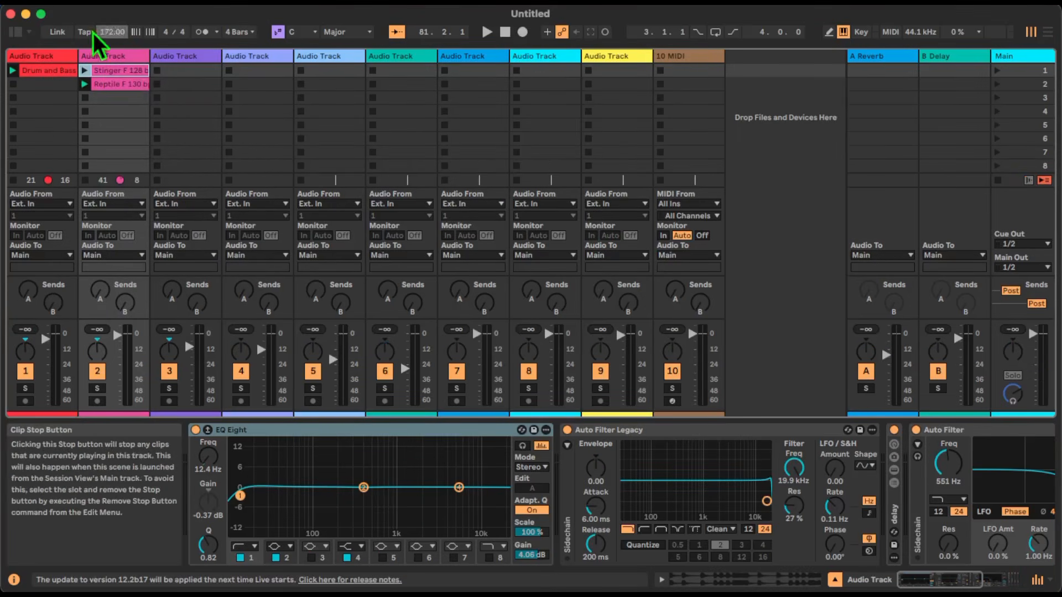
In the relaunched Live's MIDI settings, assign css beginner script to control surface slot 1.
click(49, 3)
click(57, 42)
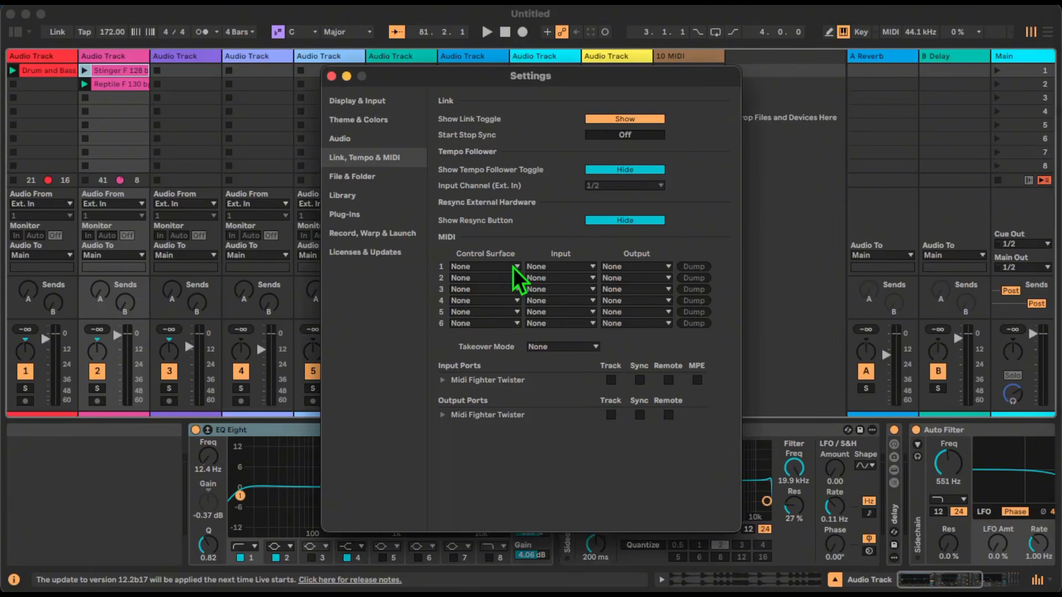
click(513, 267)
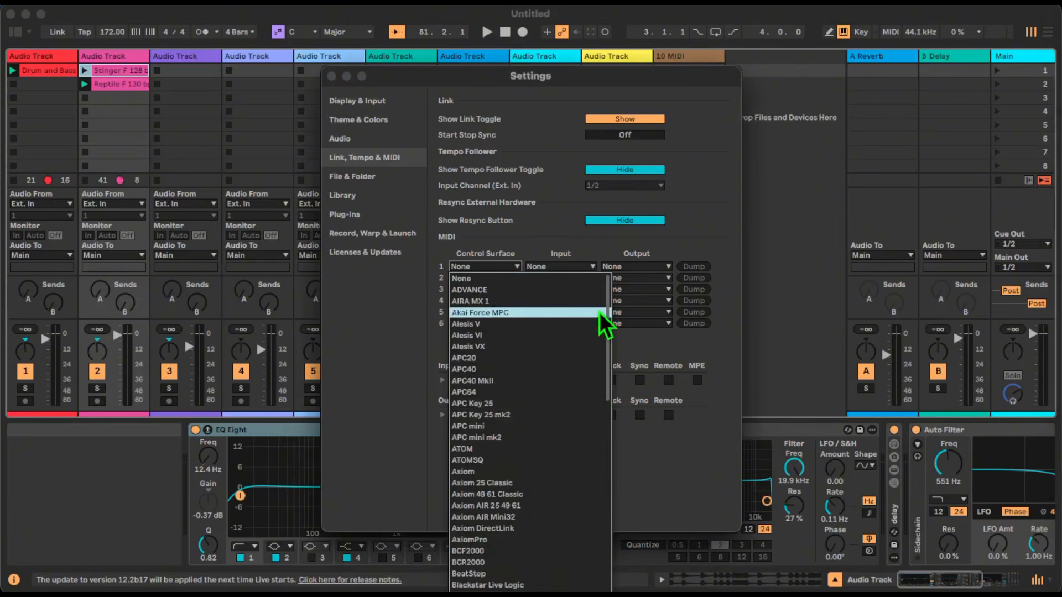
drag(606, 318, 596, 392)
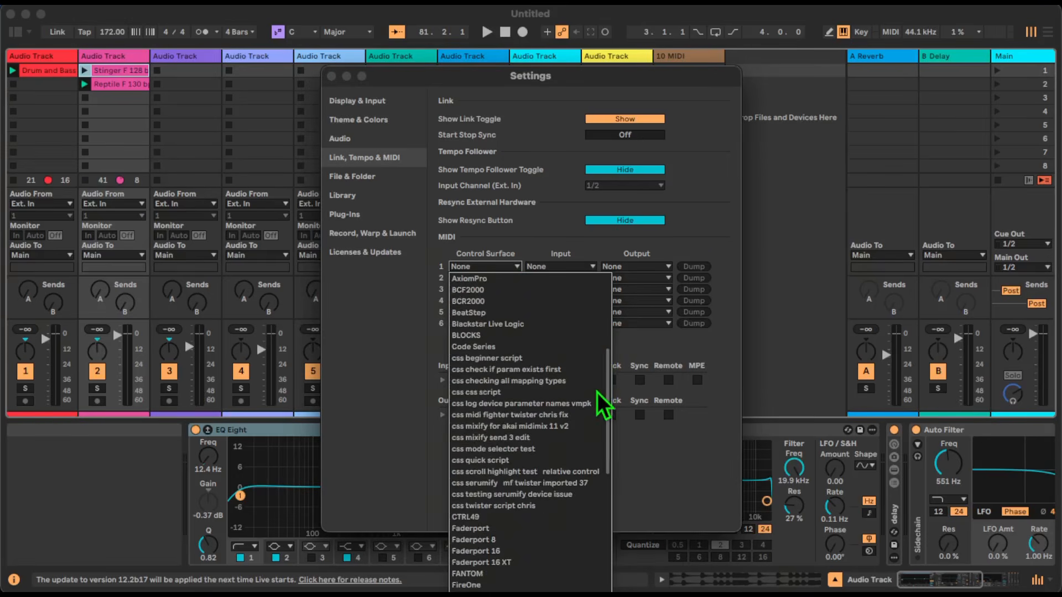
click(572, 359)
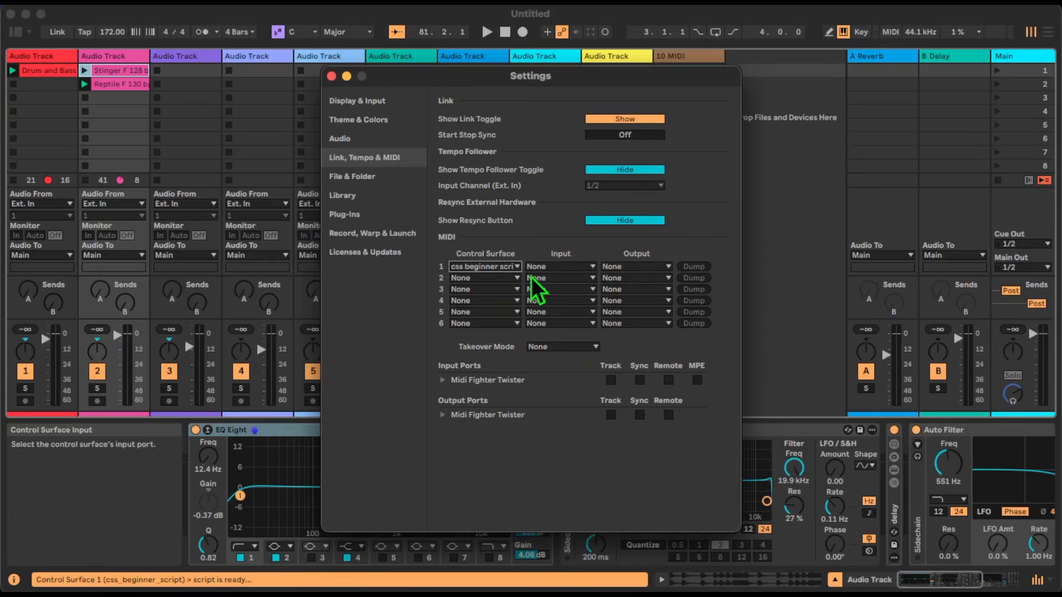
Set the script's input and output to Midi Fighter Twister and enable Track and Remote for its input and output ports.
click(592, 267)
click(587, 290)
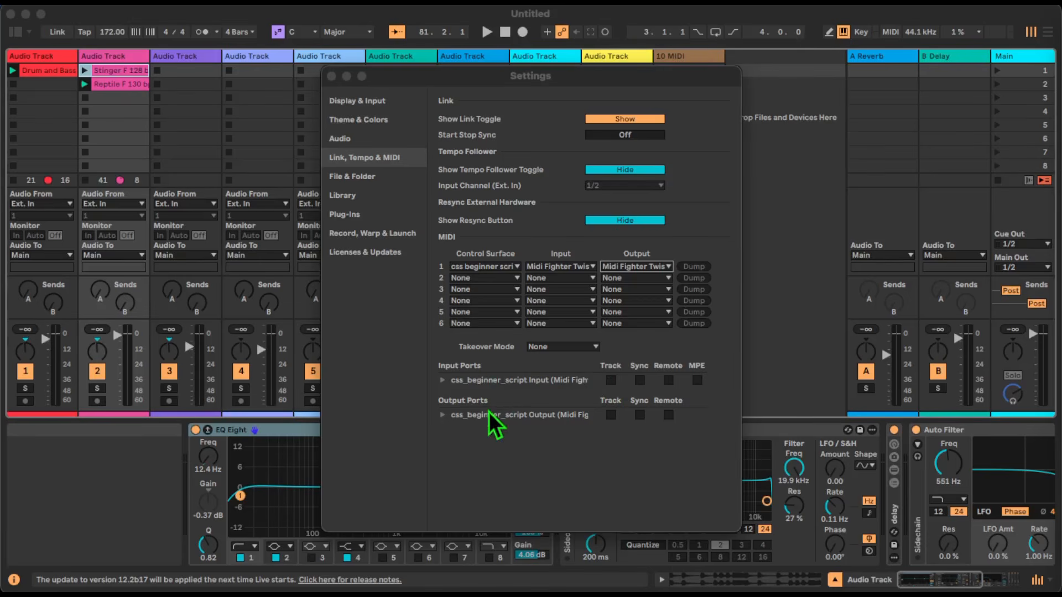
click(614, 380)
click(611, 381)
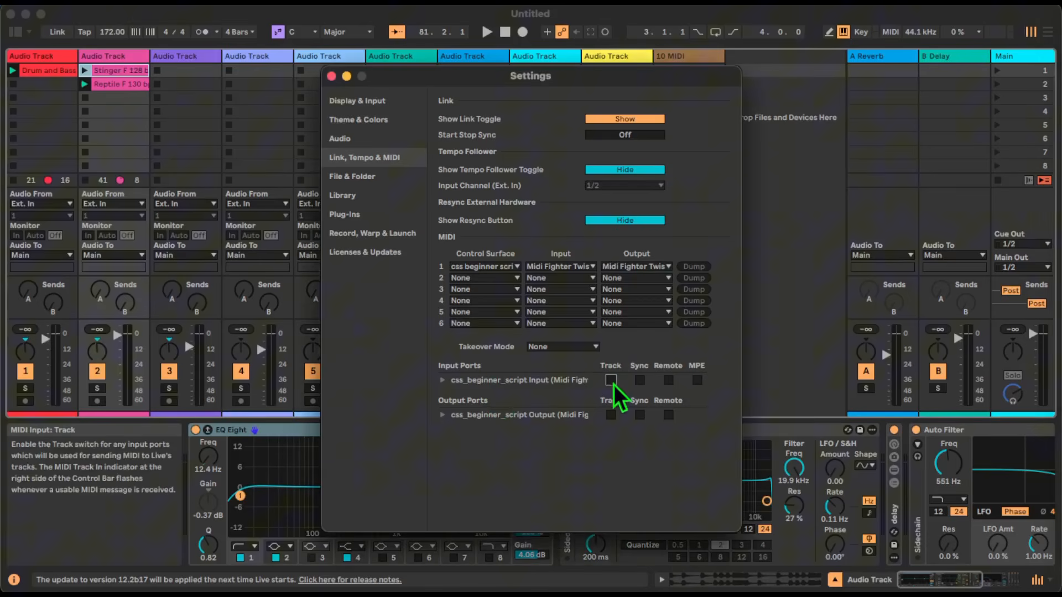
click(667, 380)
click(611, 415)
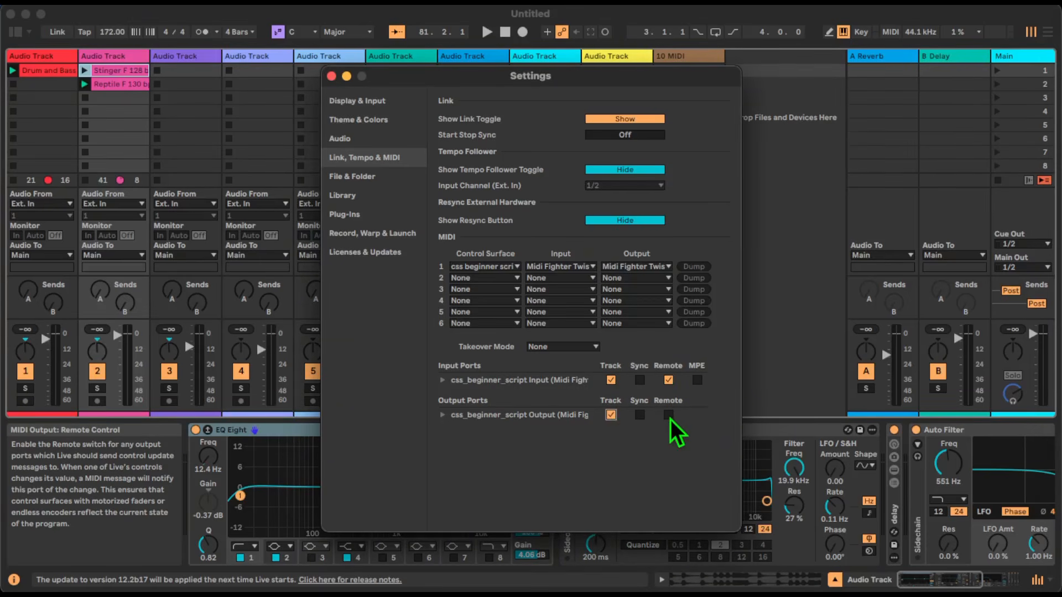
click(668, 414)
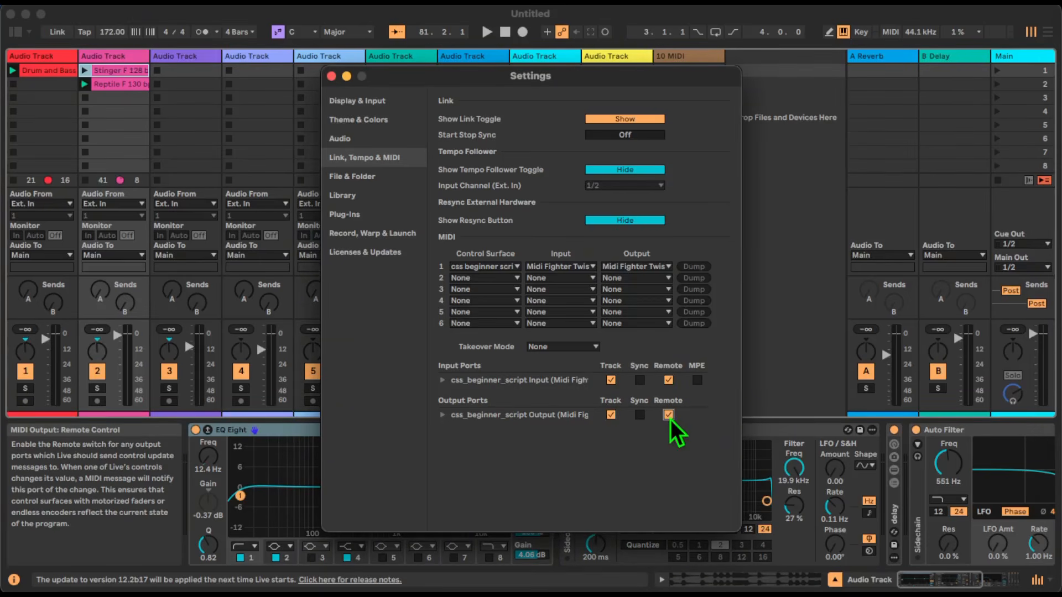
Reload the script by switching control surface 1 to Code Series and back to css beginner script, and close the settings.
click(487, 270)
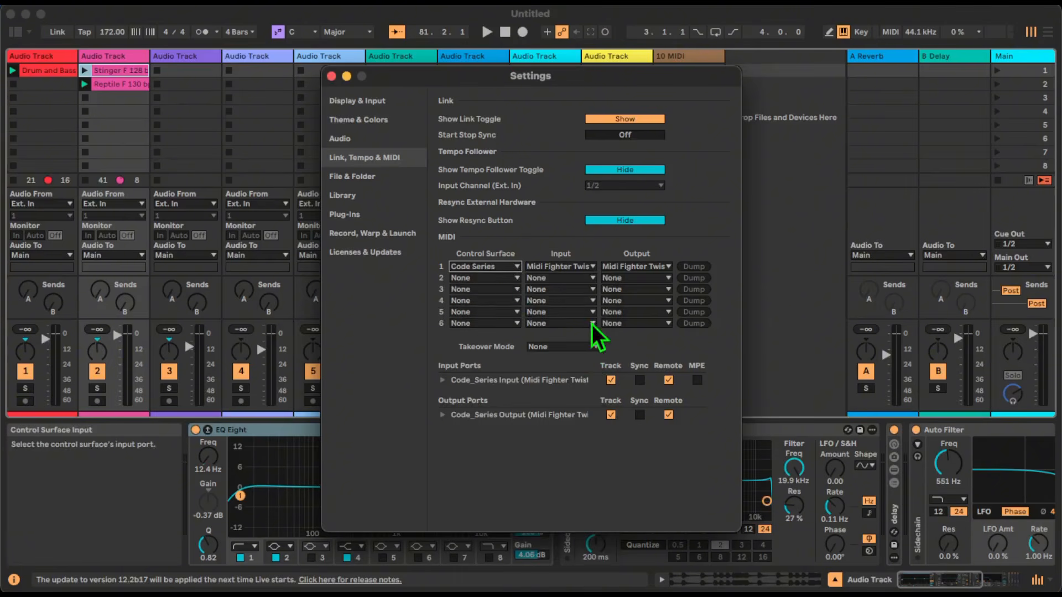
click(519, 267)
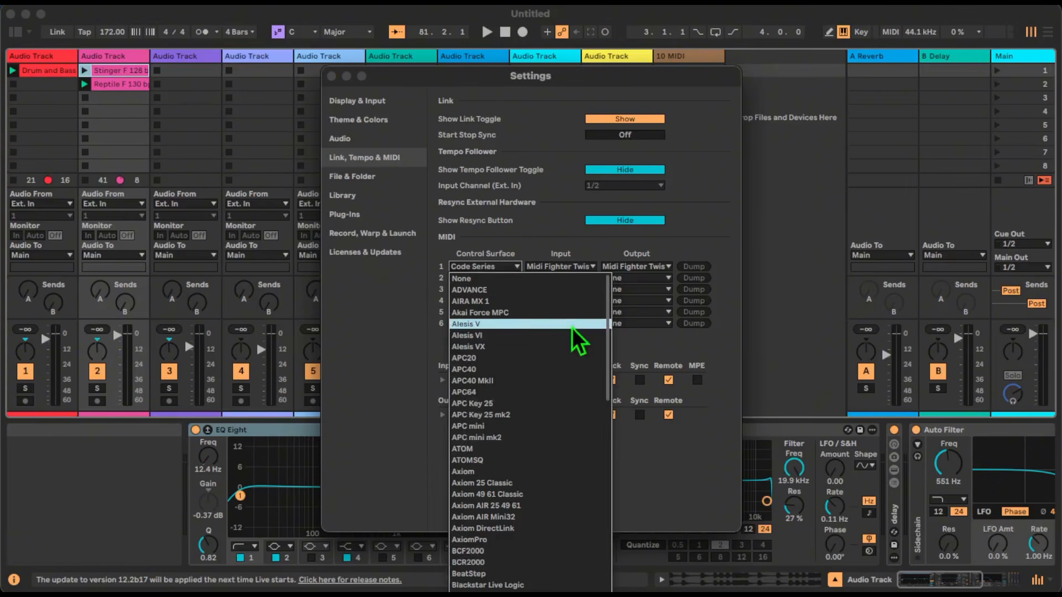
drag(606, 350, 604, 403)
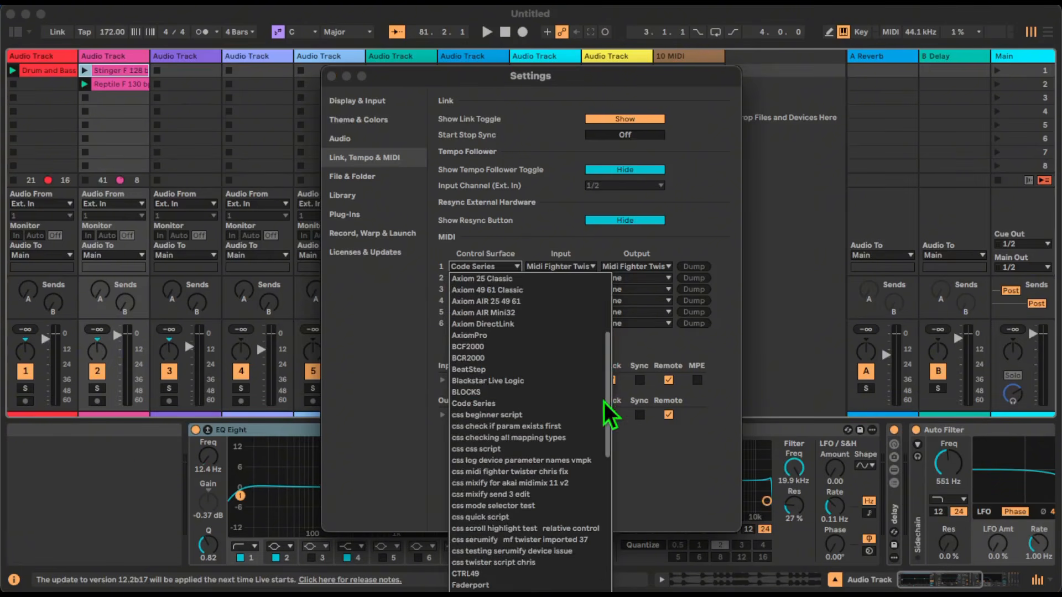
click(581, 415)
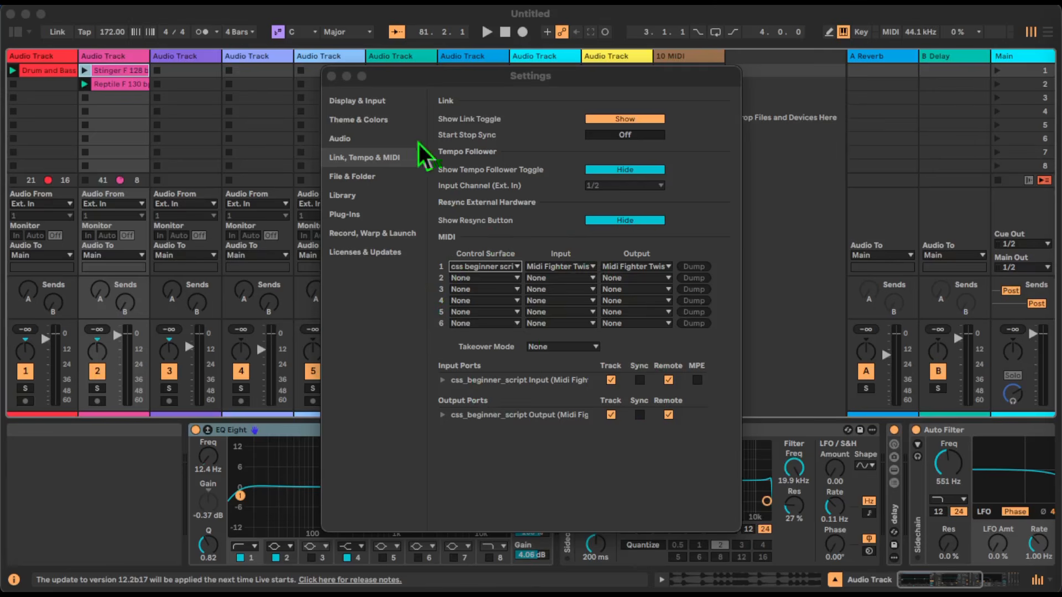
click(330, 76)
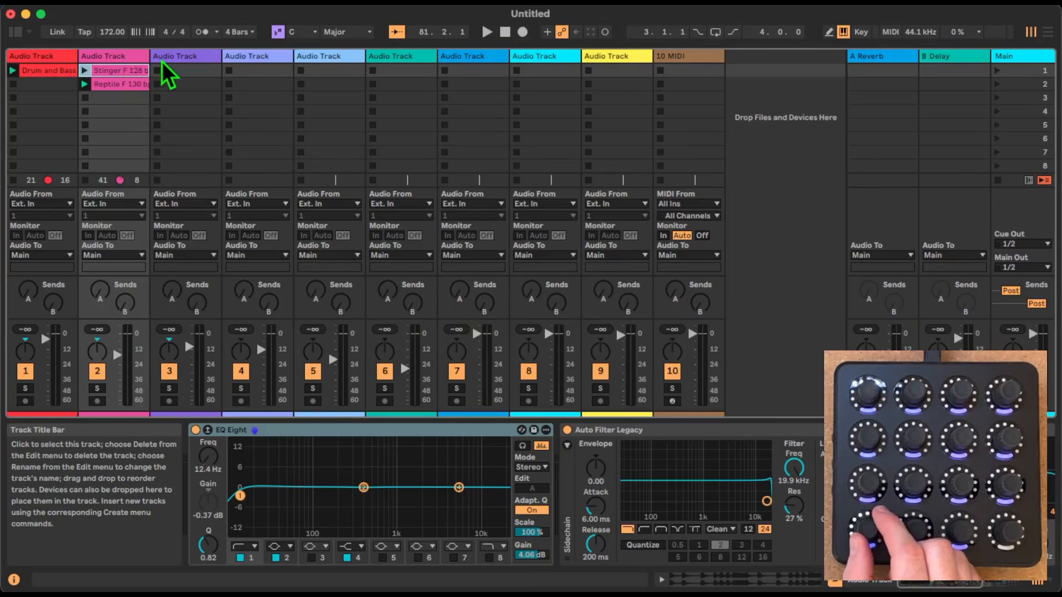
Select tracks 3, 4, 5, 4 and 3 in turn to test the encoder, and lower track 5's volume to about -52 dB.
click(186, 58)
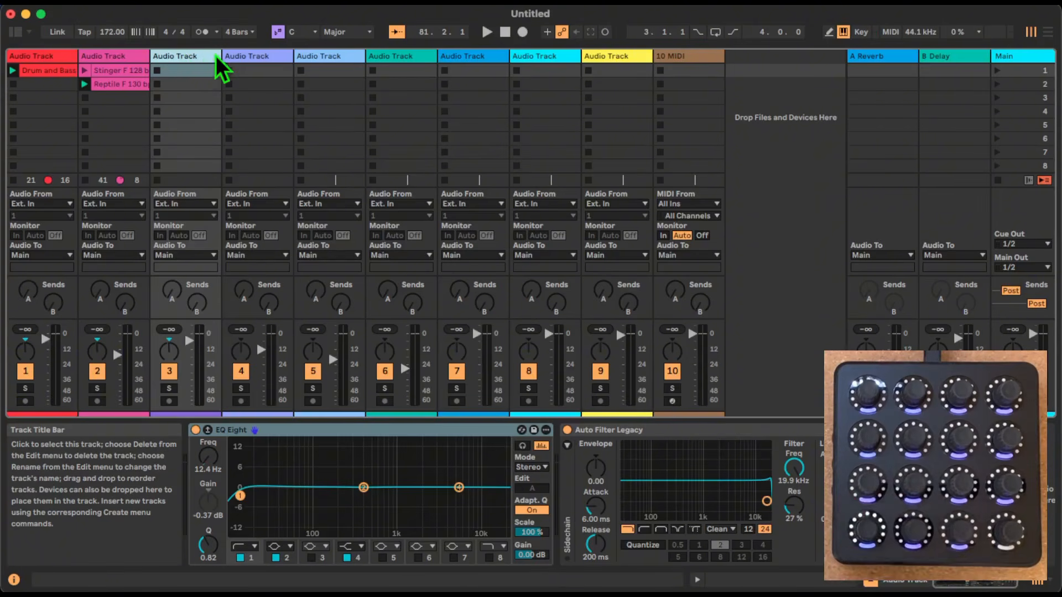
click(243, 59)
click(334, 56)
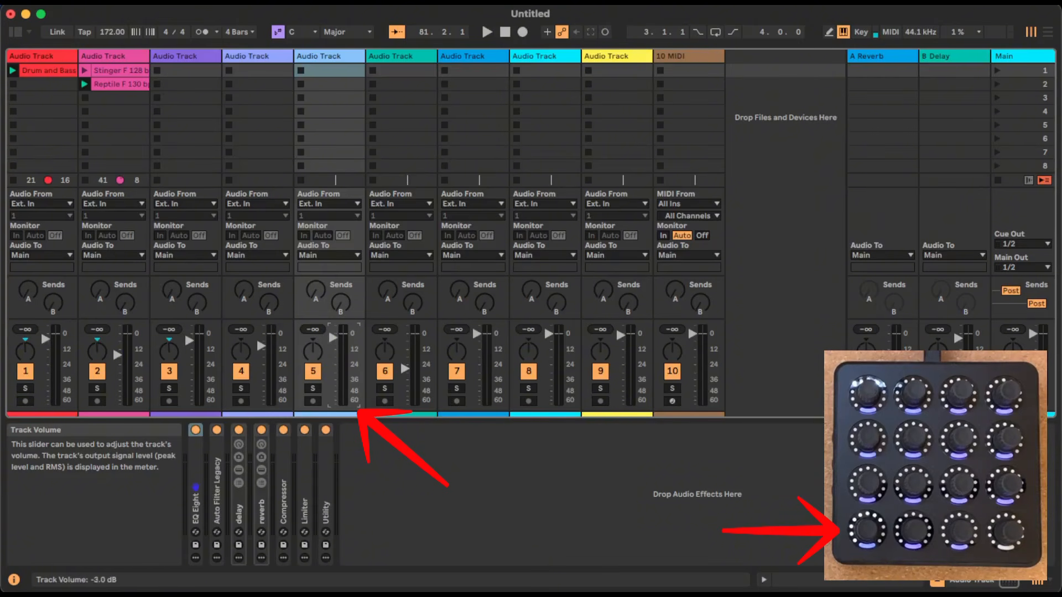
click(249, 58)
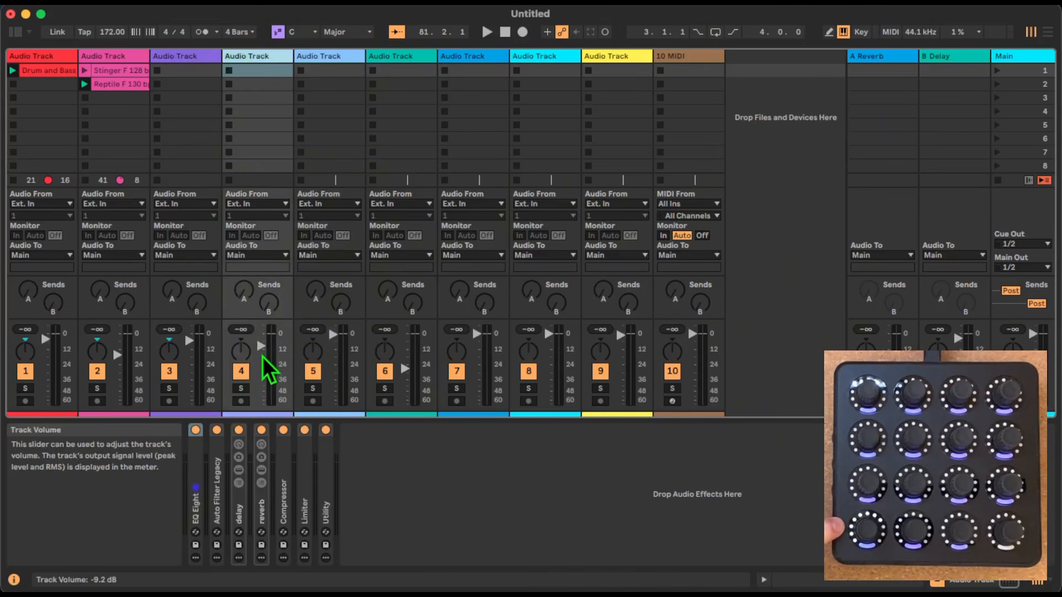
click(183, 58)
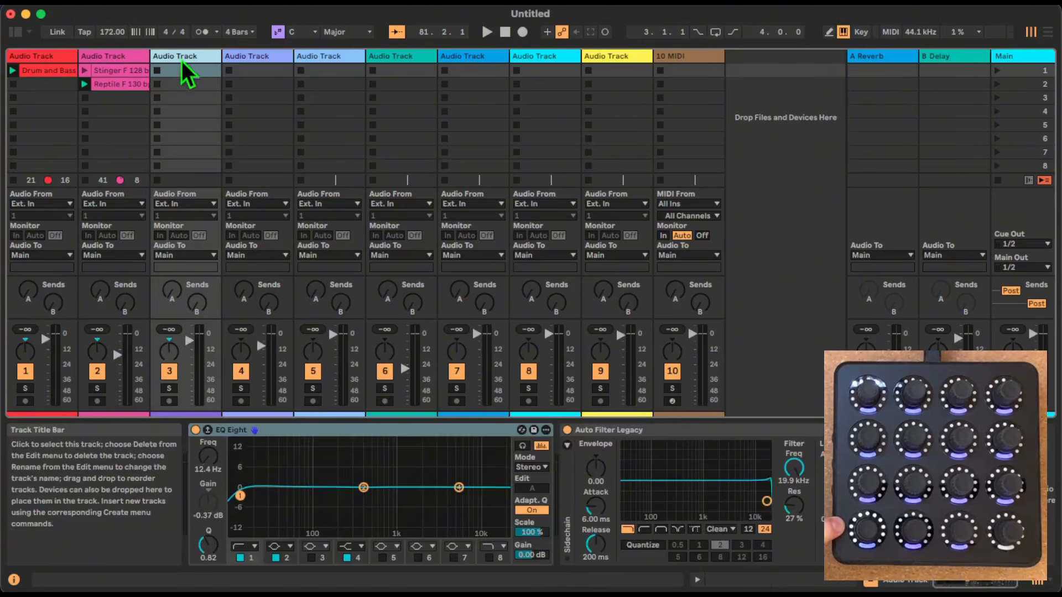
drag(332, 335, 333, 394)
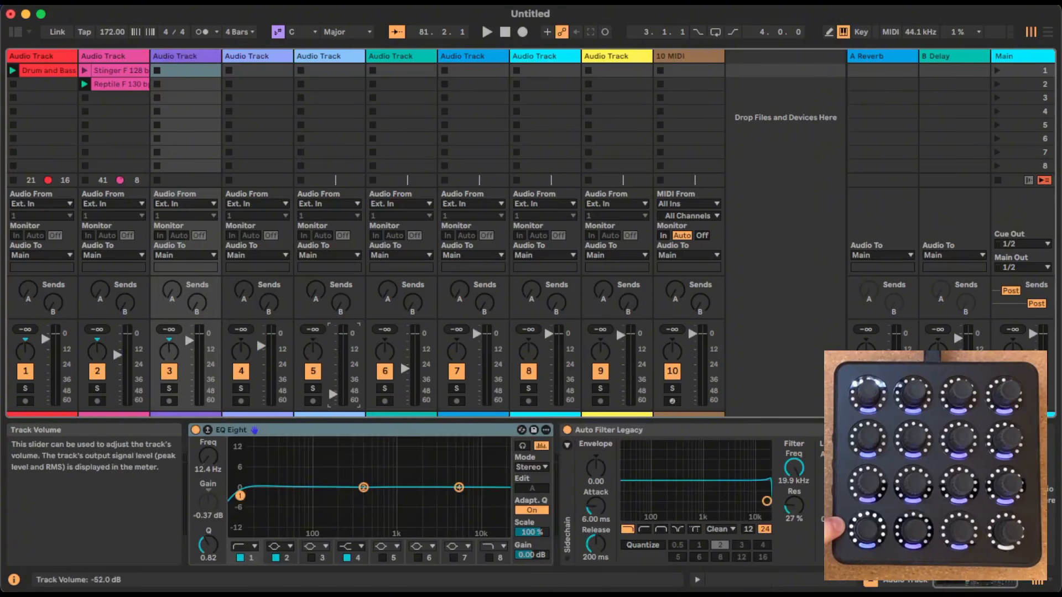
Select track 5 to test the encoder on it.
click(329, 55)
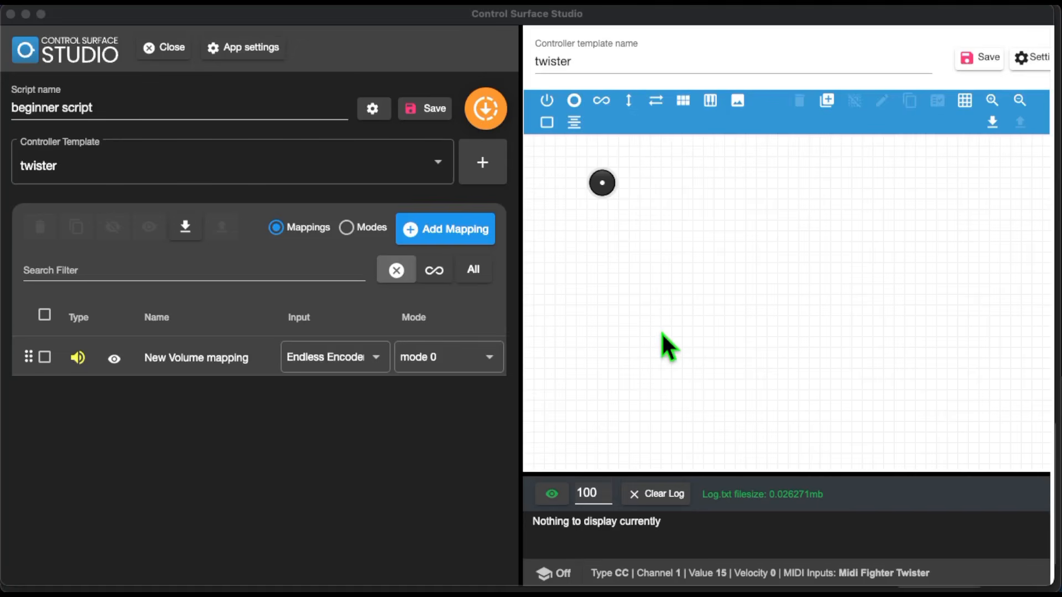
In Control Surface Studio, add a knob to the twister template and create a Track Send mapping on Endless Encoder 1 in mode 0.
click(573, 101)
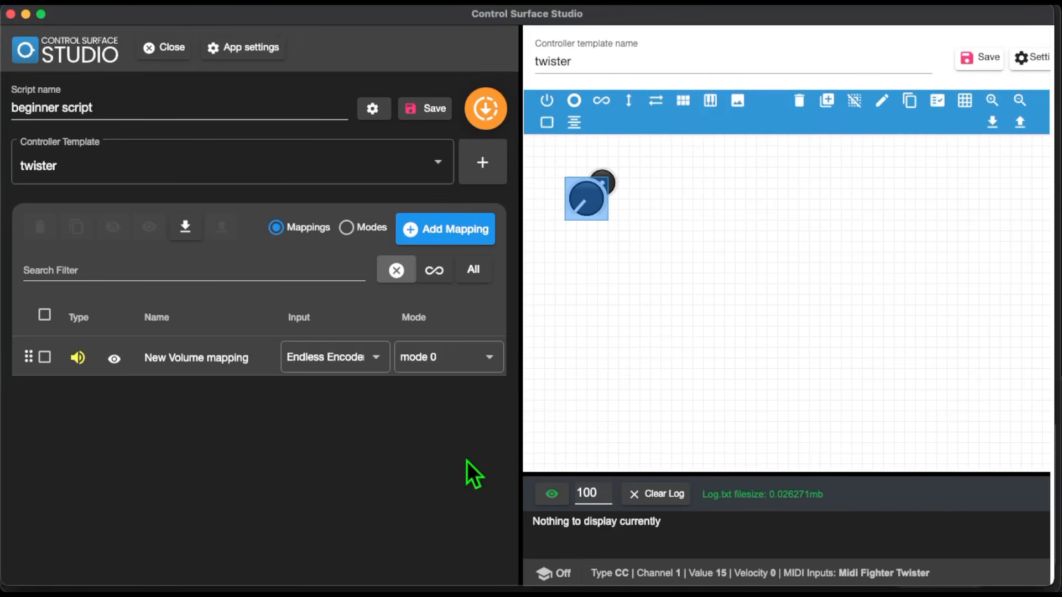
click(470, 235)
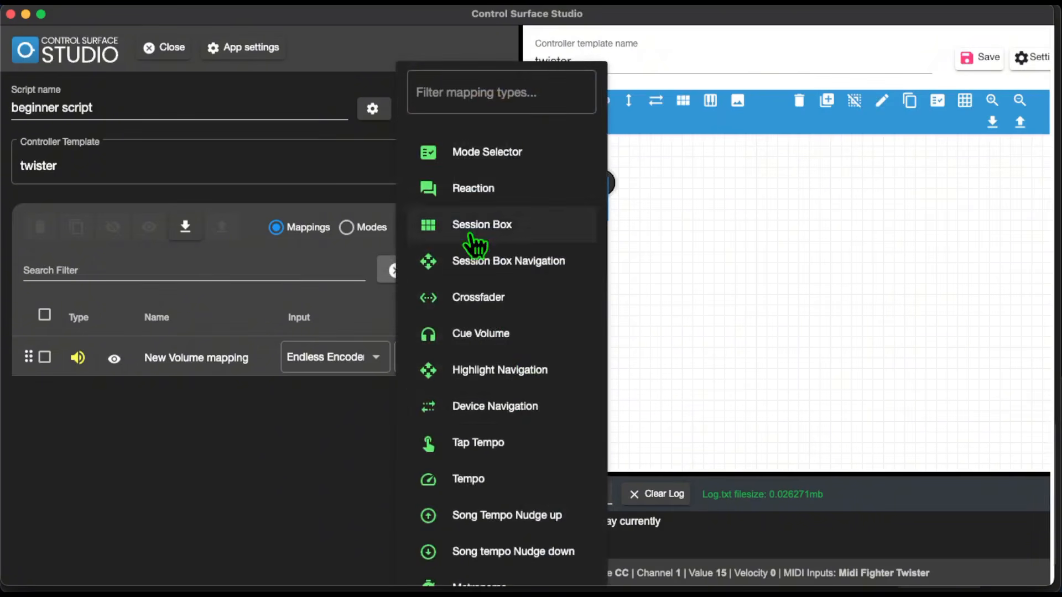
scroll(528, 400, down, 10)
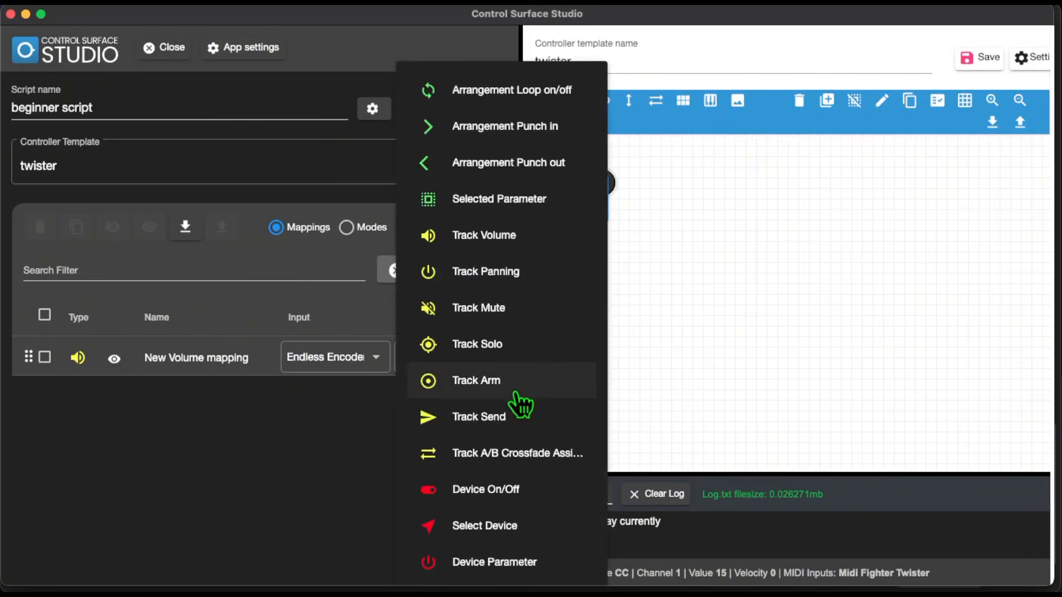
click(478, 416)
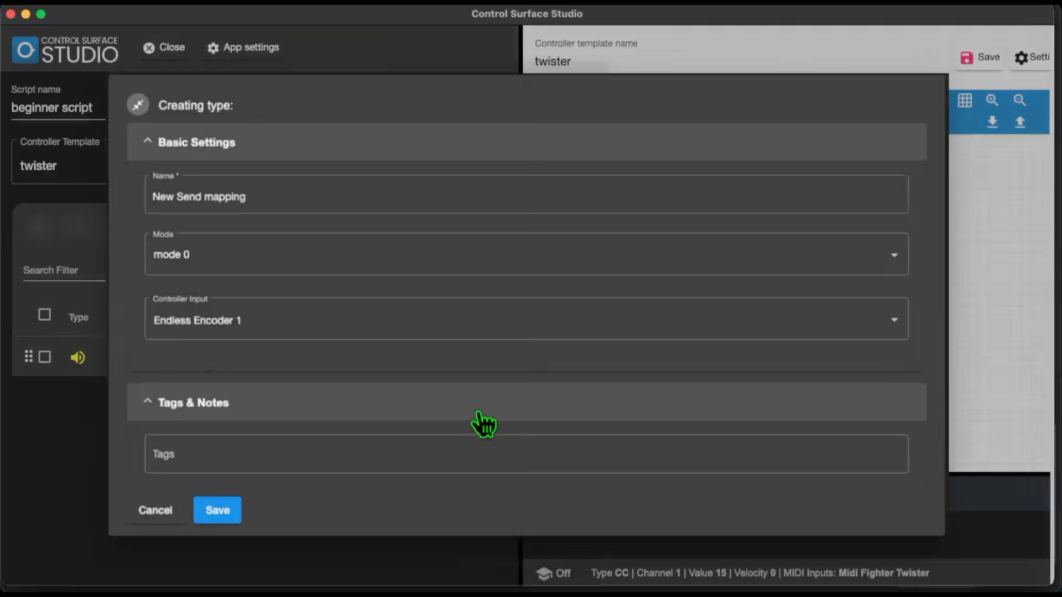
click(215, 512)
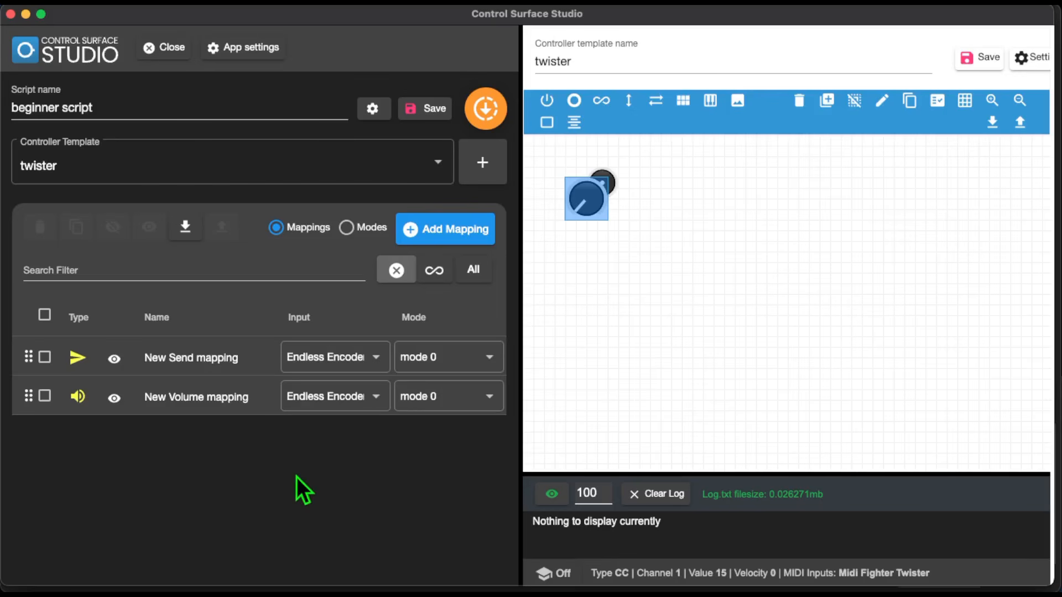
Generate the beginner script with the added mapping and reload the MIDI Remote Scripts in Ableton Live.
click(496, 109)
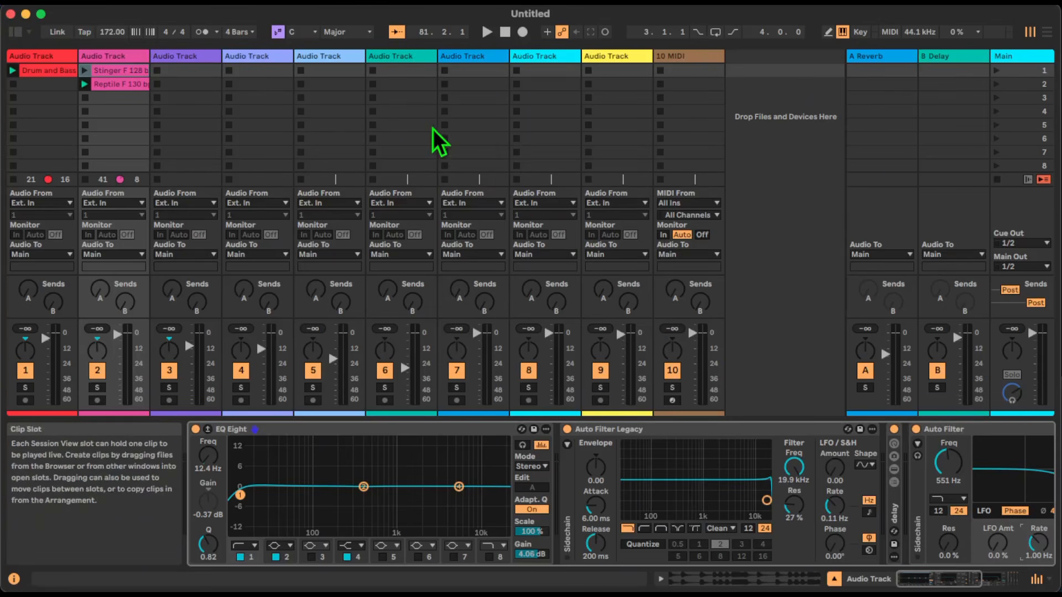
click(409, 6)
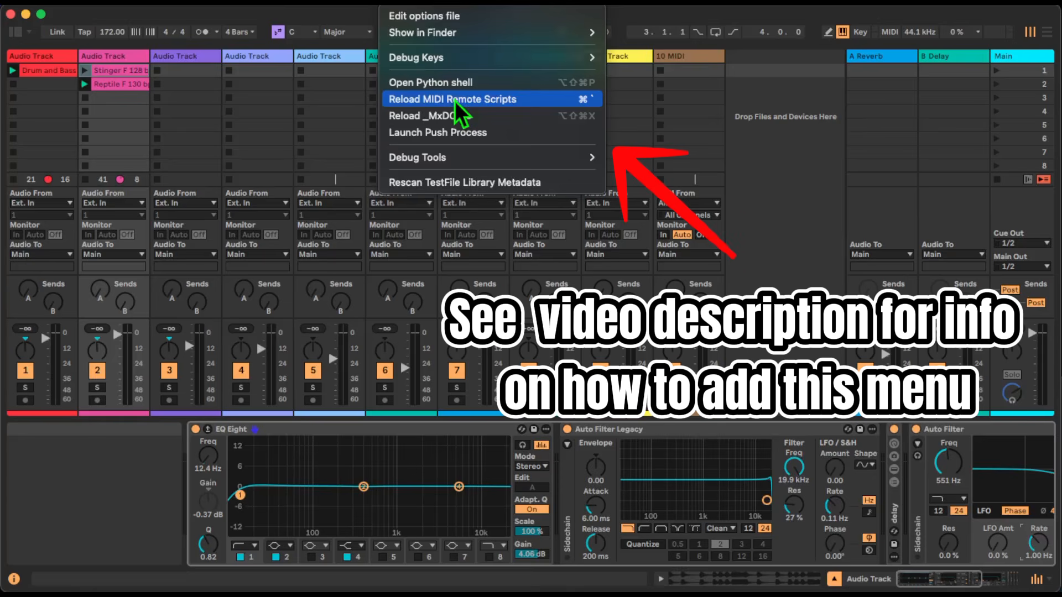
click(458, 111)
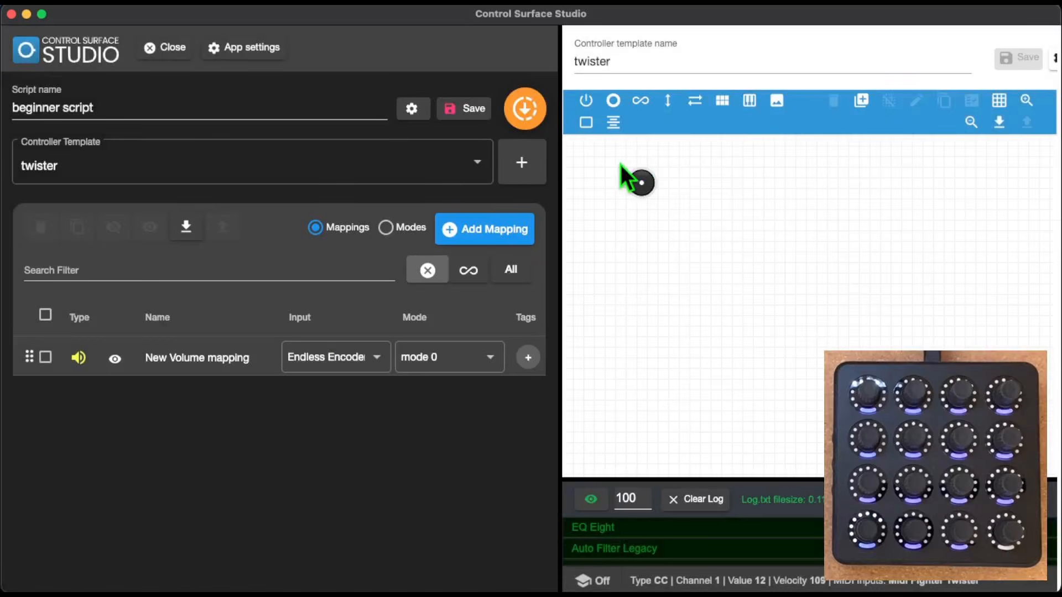
In Control Surface Studio, give Endless Encoder 1 custom LED feedback with value 13 and save the input.
click(645, 181)
double_click(645, 182)
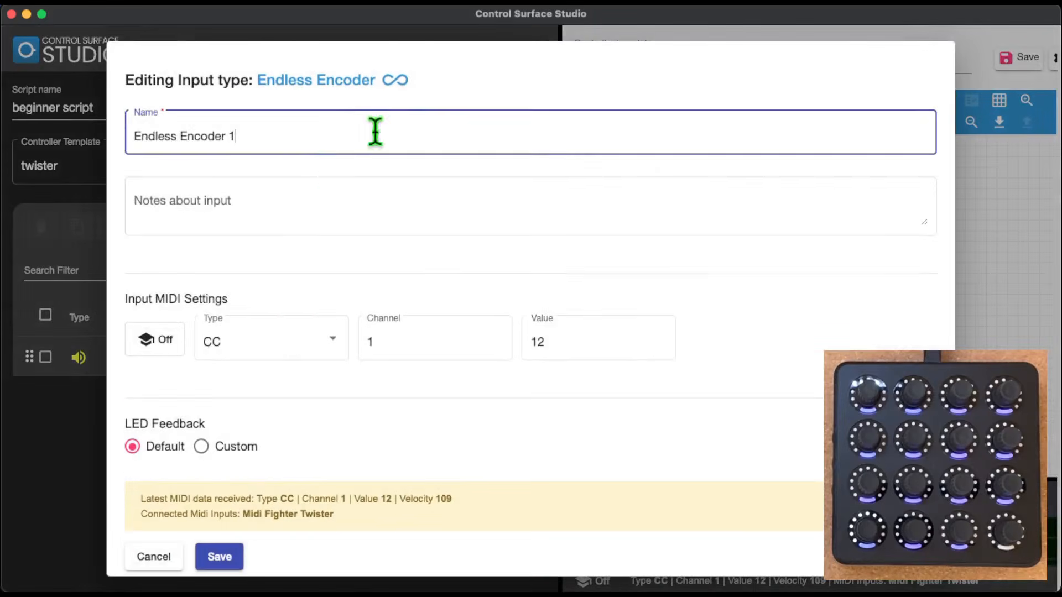
scroll(284, 281, down, 2)
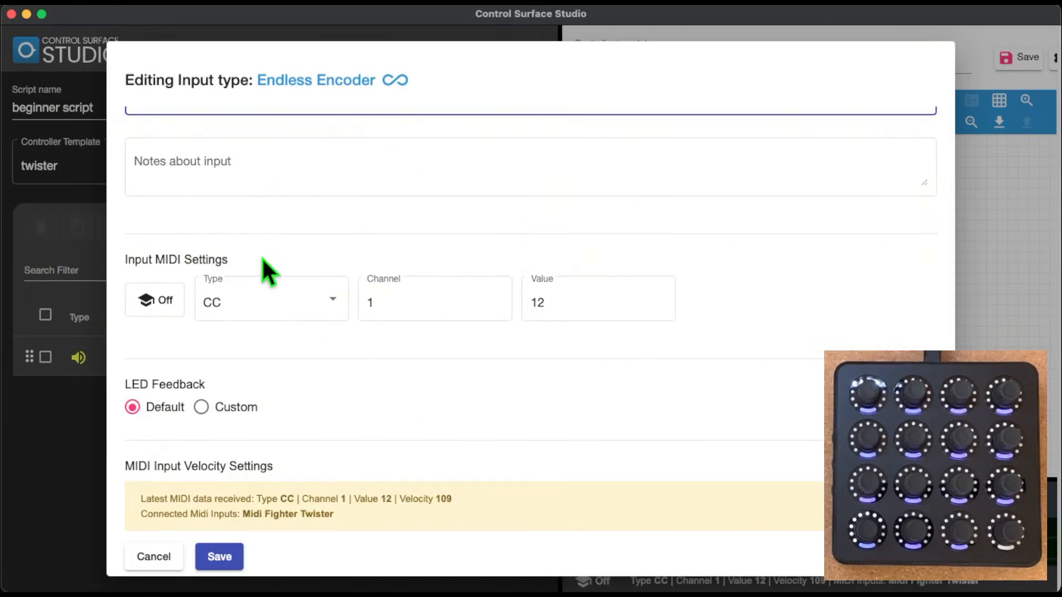
scroll(262, 260, down, 2)
scroll(566, 286, down, 2)
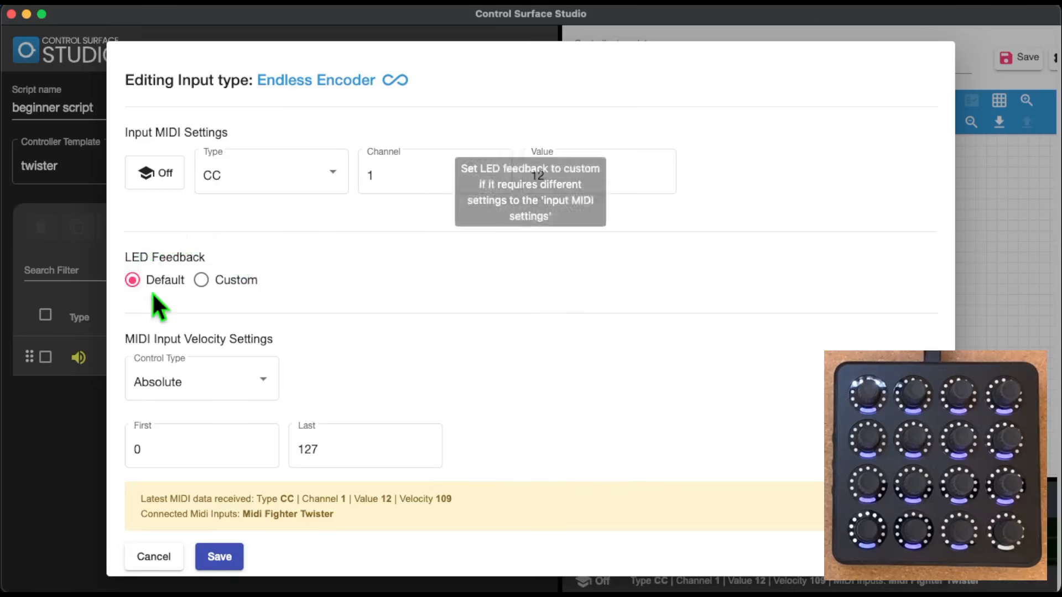
click(201, 281)
scroll(443, 287, down, 2)
scroll(446, 238, up, 2)
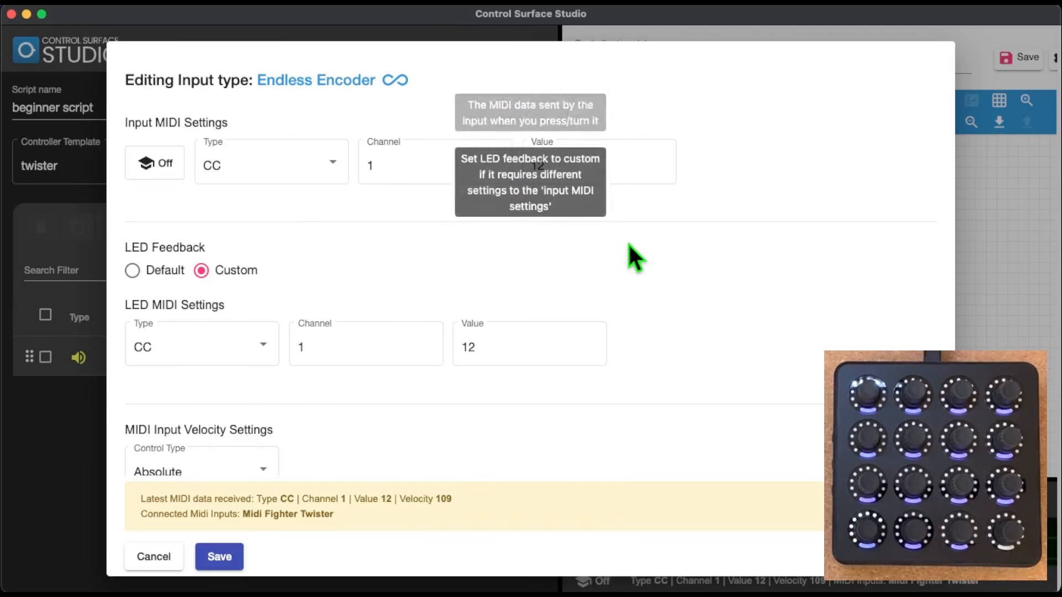
scroll(694, 337, down, 2)
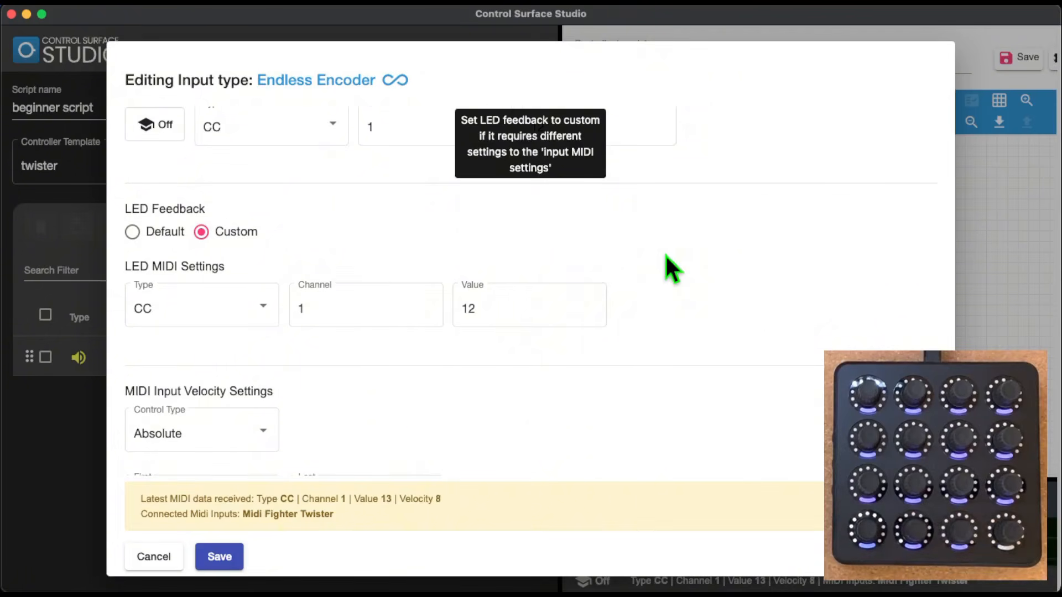
click(595, 304)
click(213, 555)
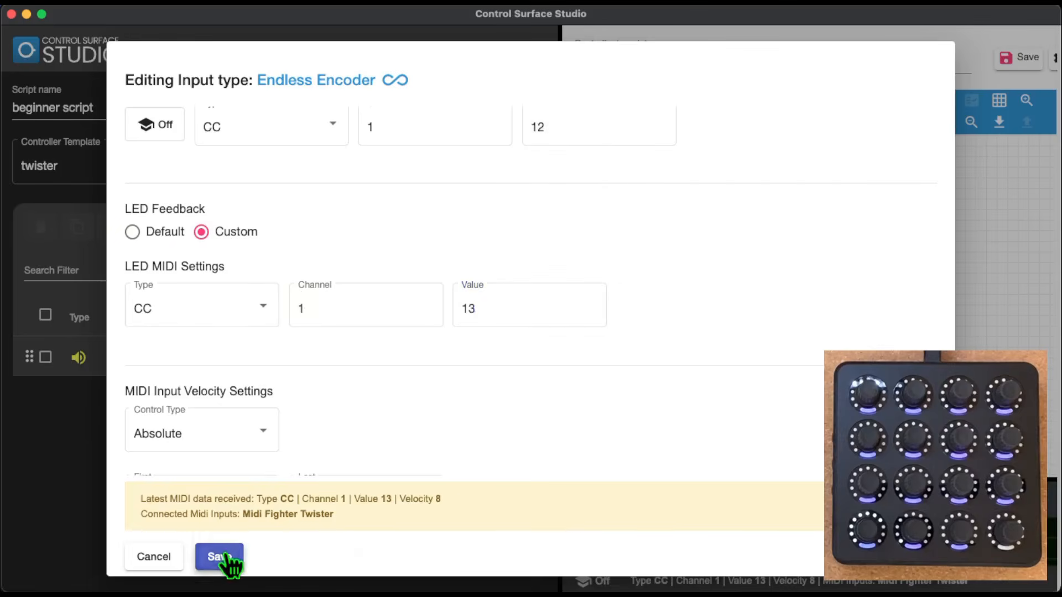
Save the twister controller template, then generate and save the beginner script.
click(1022, 65)
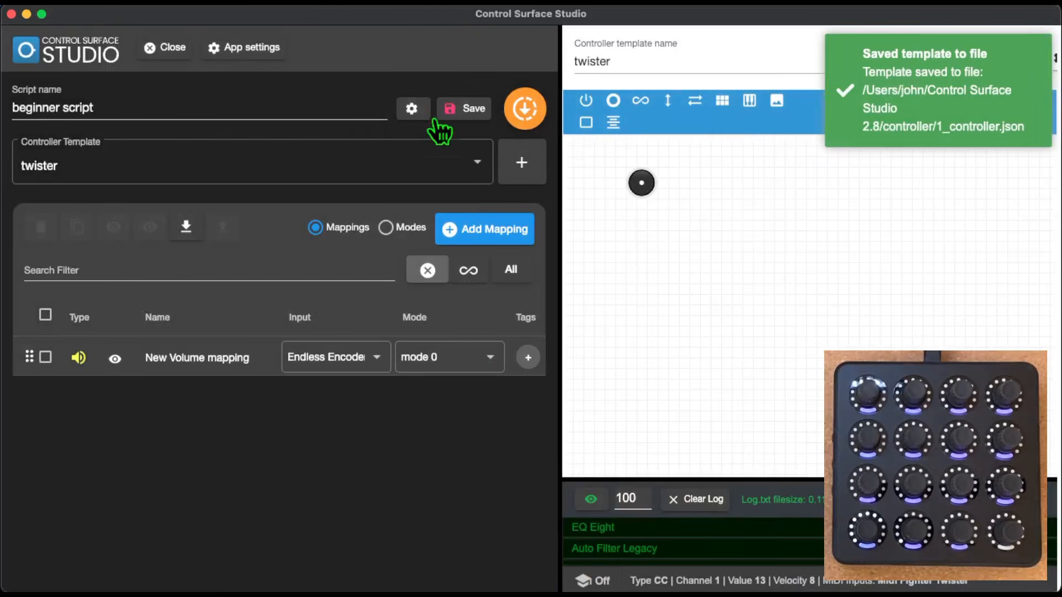
click(526, 111)
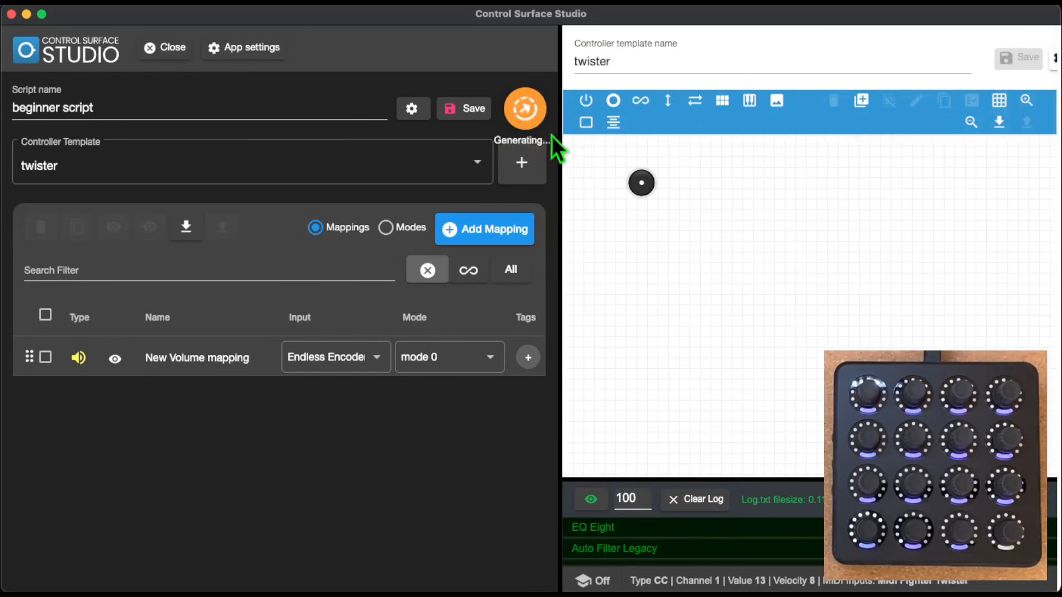
click(467, 111)
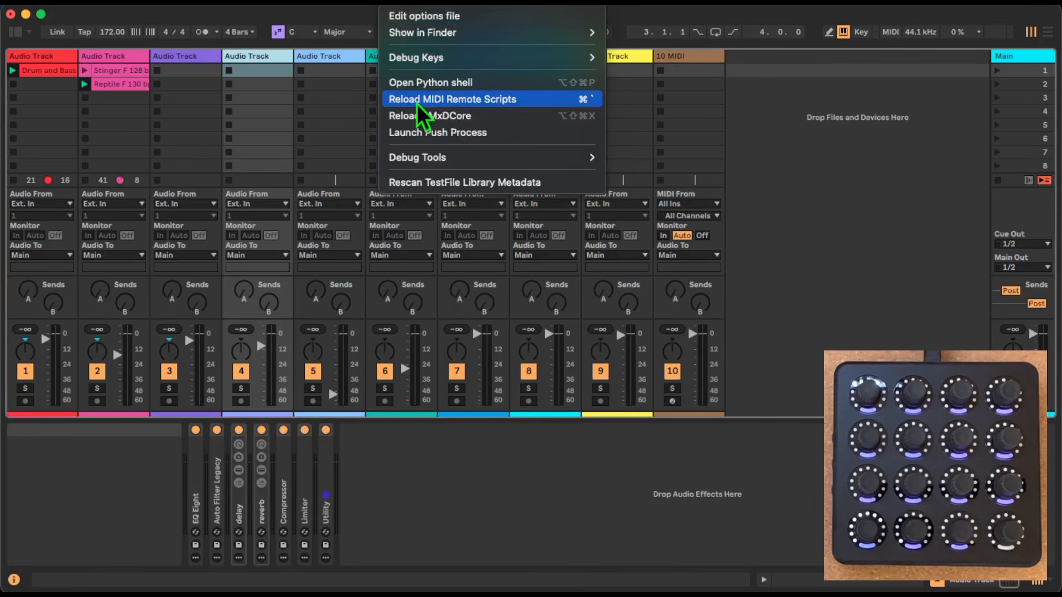
Reload the MIDI Remote Scripts in Ableton Live and select track 6 to test the encoder's LED feedback.
click(417, 103)
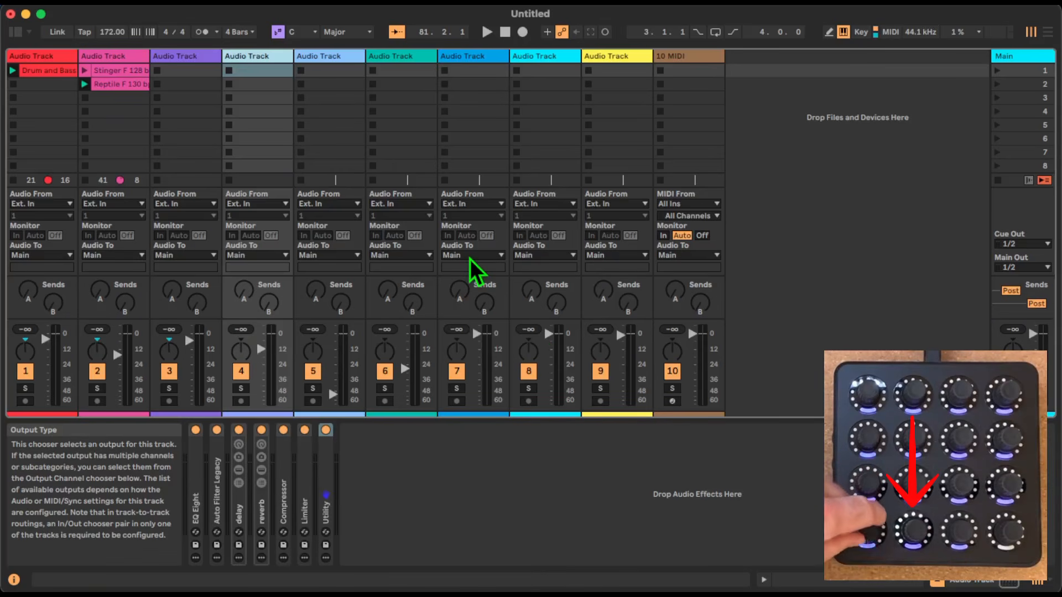
click(401, 55)
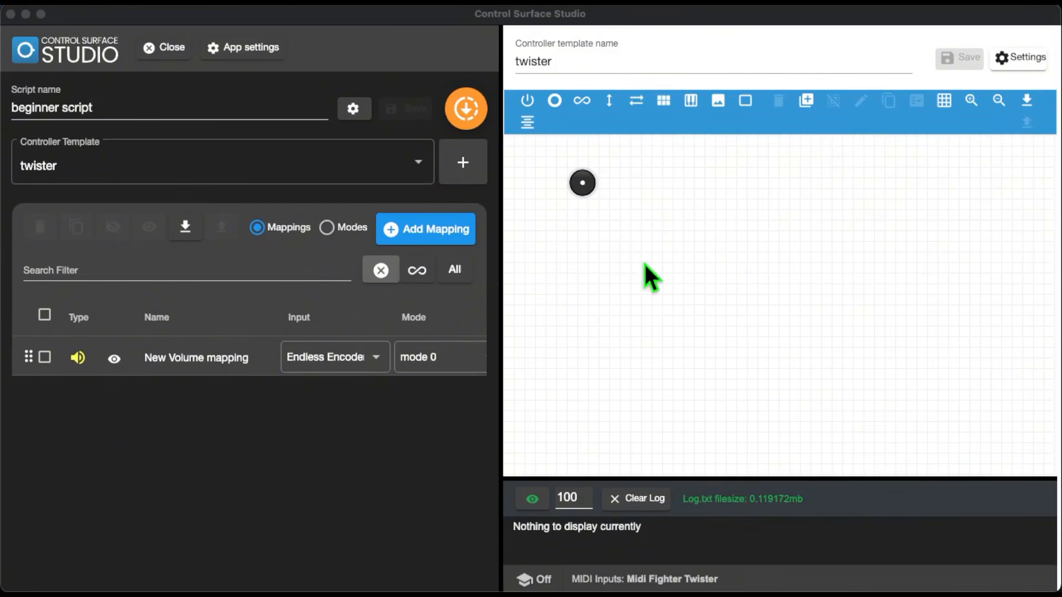
In Control Surface Studio, close the beginner script and review the lists of own scripts and controller templates.
click(166, 47)
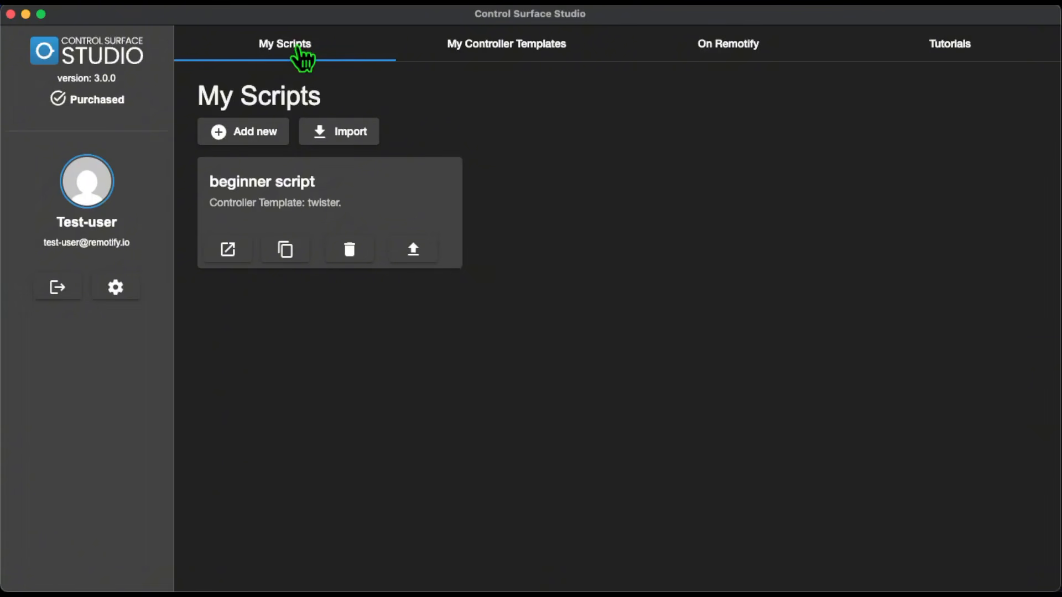
click(514, 53)
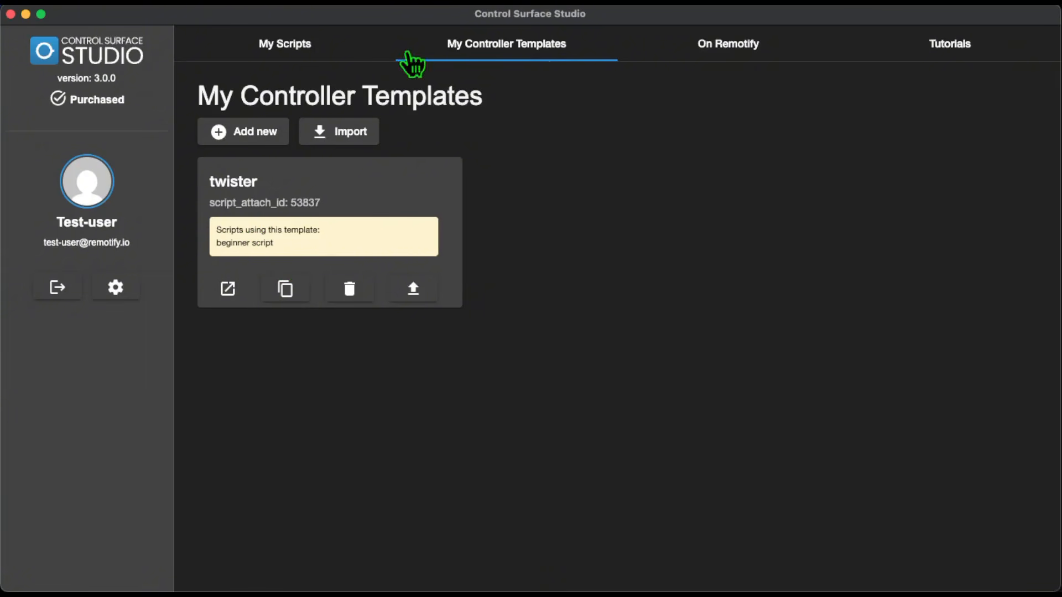
click(313, 45)
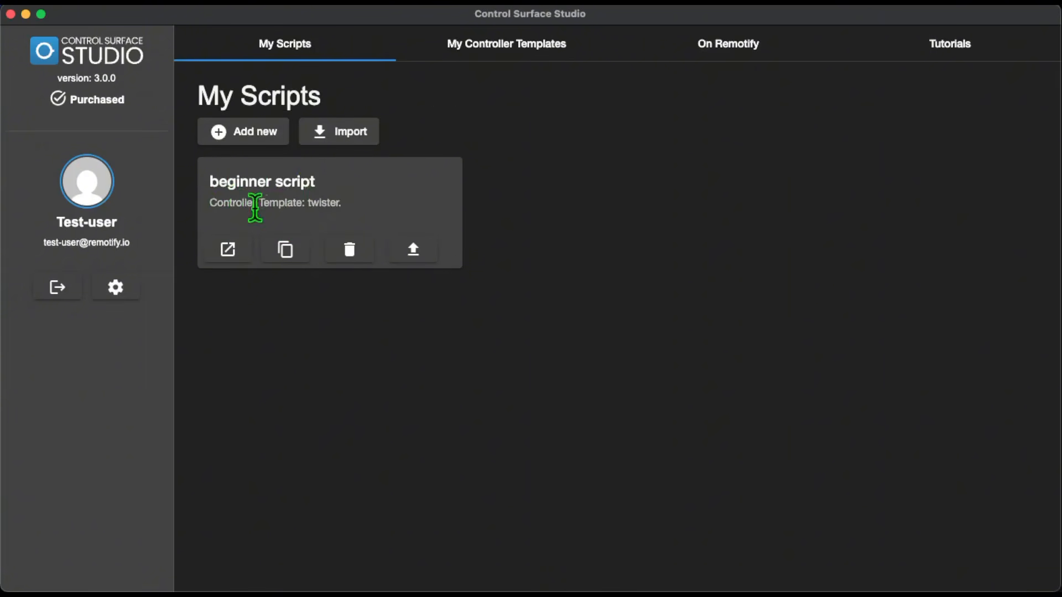
click(533, 46)
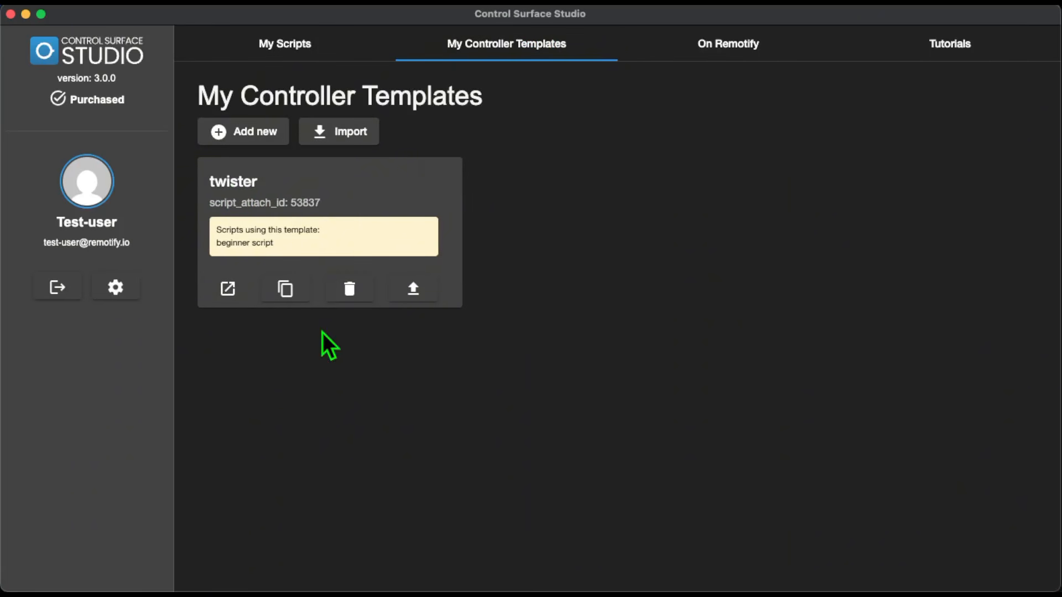
Open the twister template, inspect Endless Encoder 1's input settings, and close both without saving.
click(228, 289)
mouse_move(81, 163)
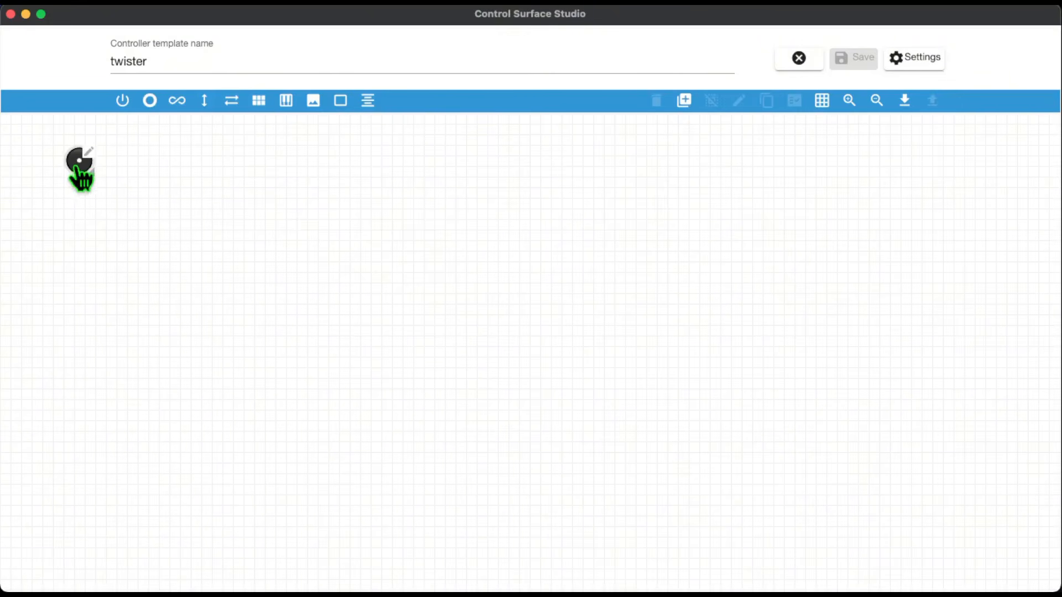
click(85, 158)
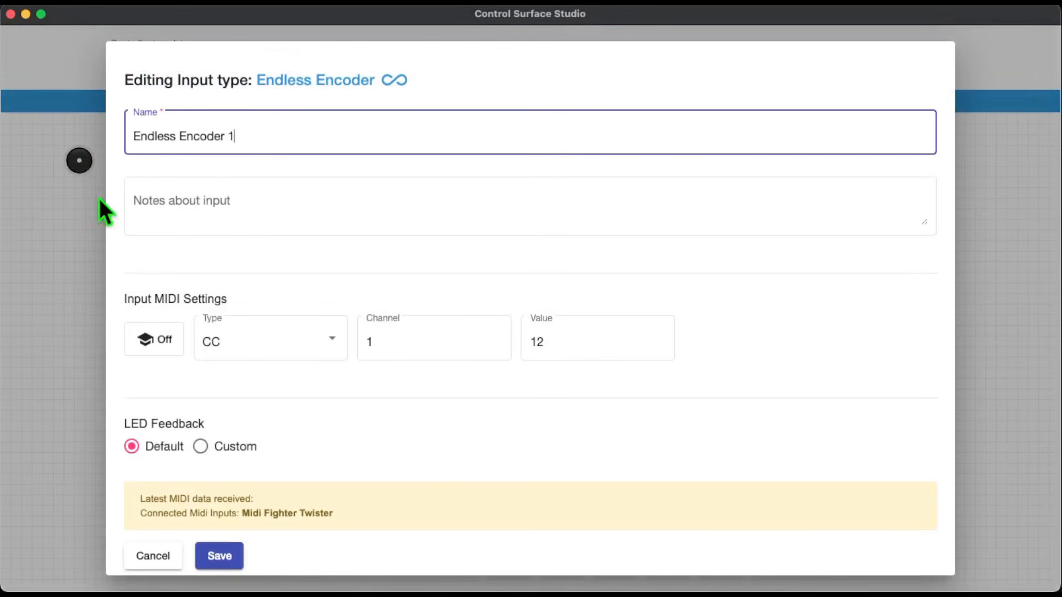
click(158, 555)
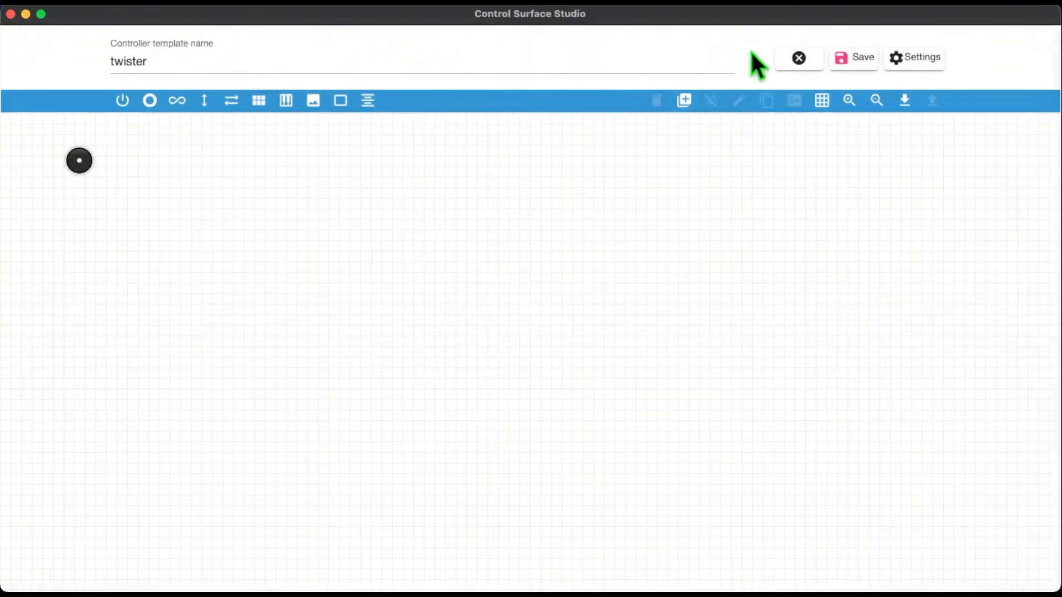
click(798, 60)
click(372, 350)
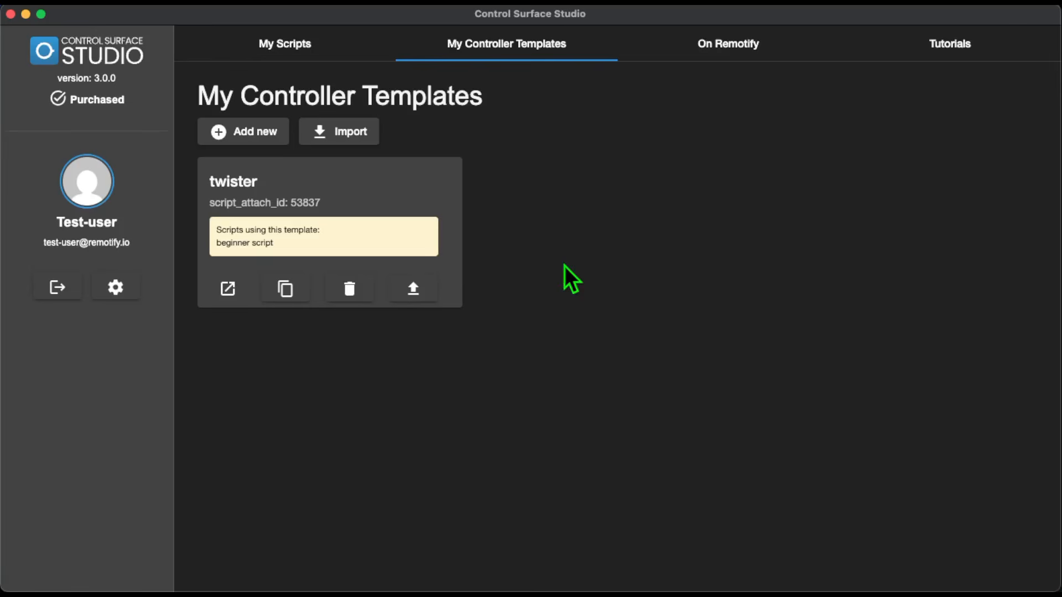
Browse the controller templates offered on Remotify for the DJTT Midi Fighter Twister.
click(710, 49)
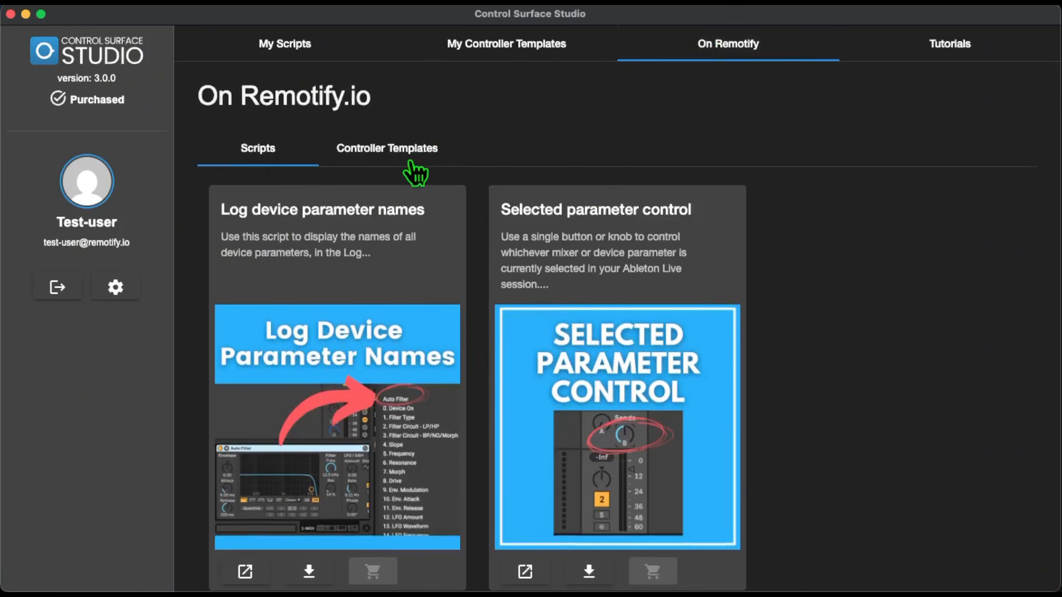
click(389, 157)
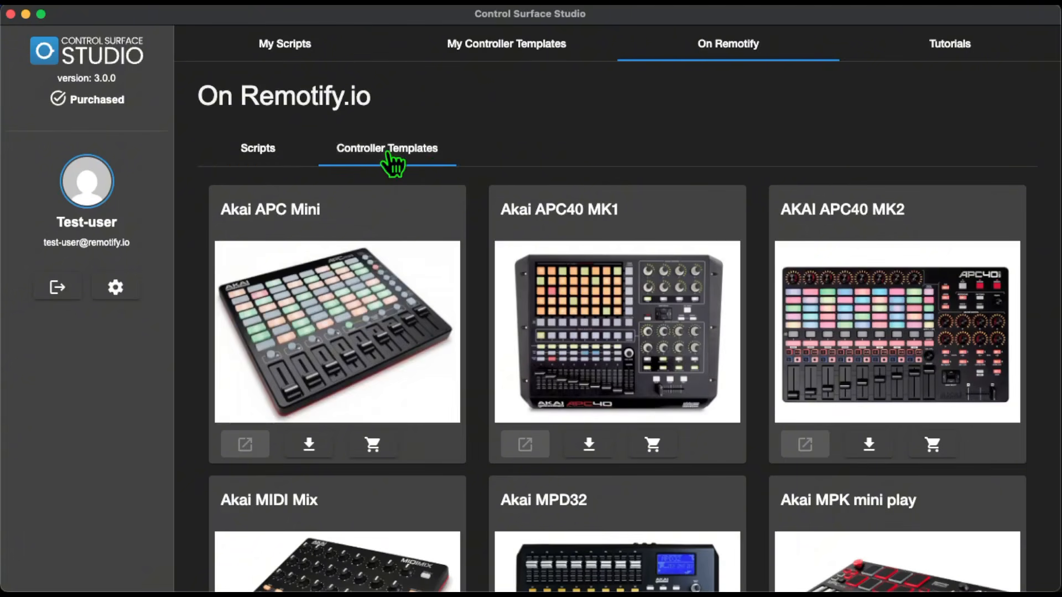
scroll(542, 294, down, 5)
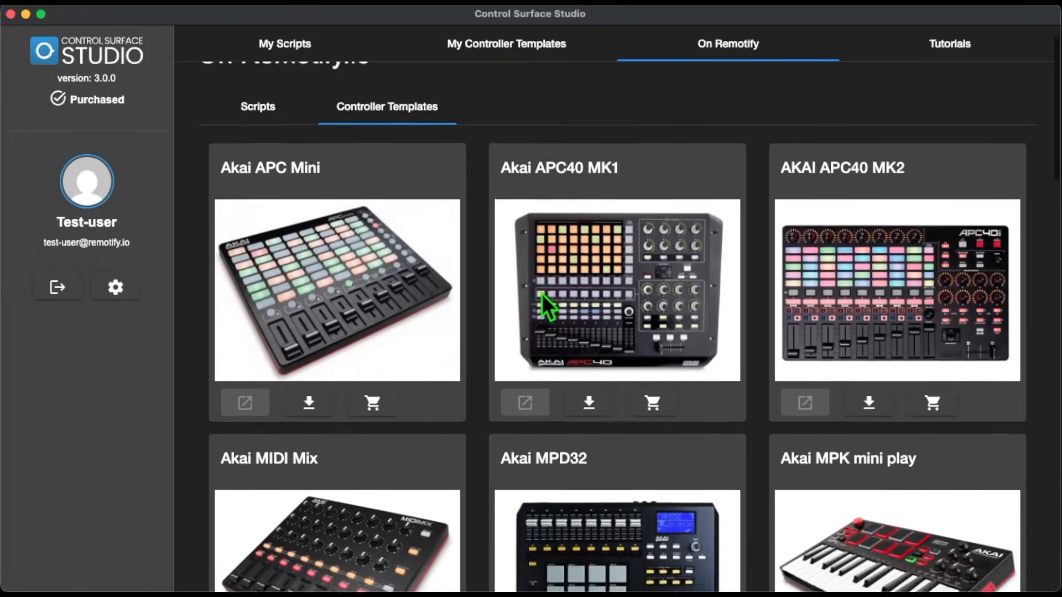
scroll(542, 294, down, 2)
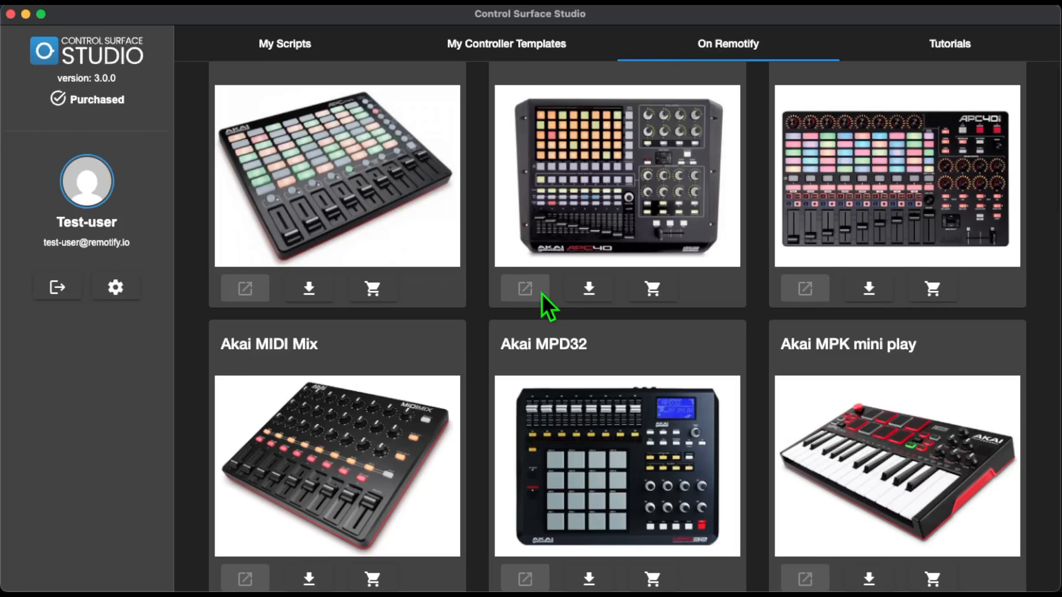
scroll(541, 294, down, 3)
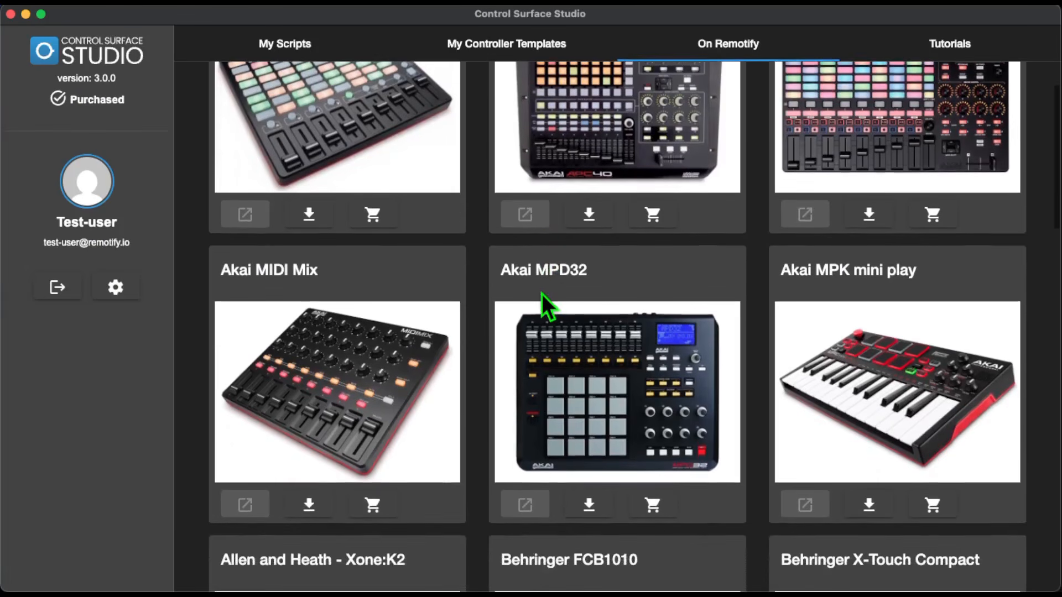
scroll(542, 294, down, 4)
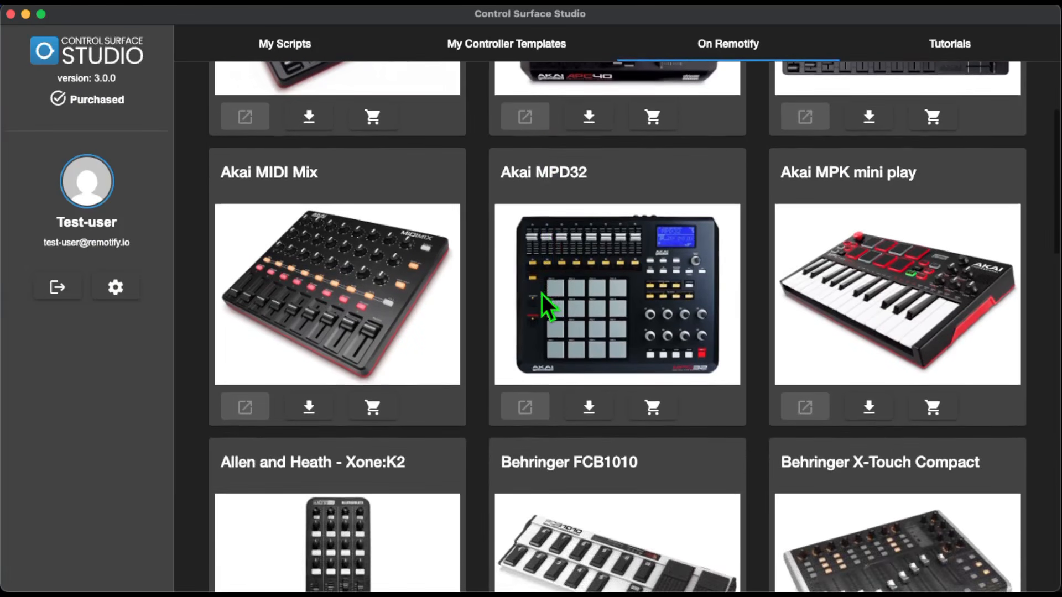
scroll(542, 294, down, 15)
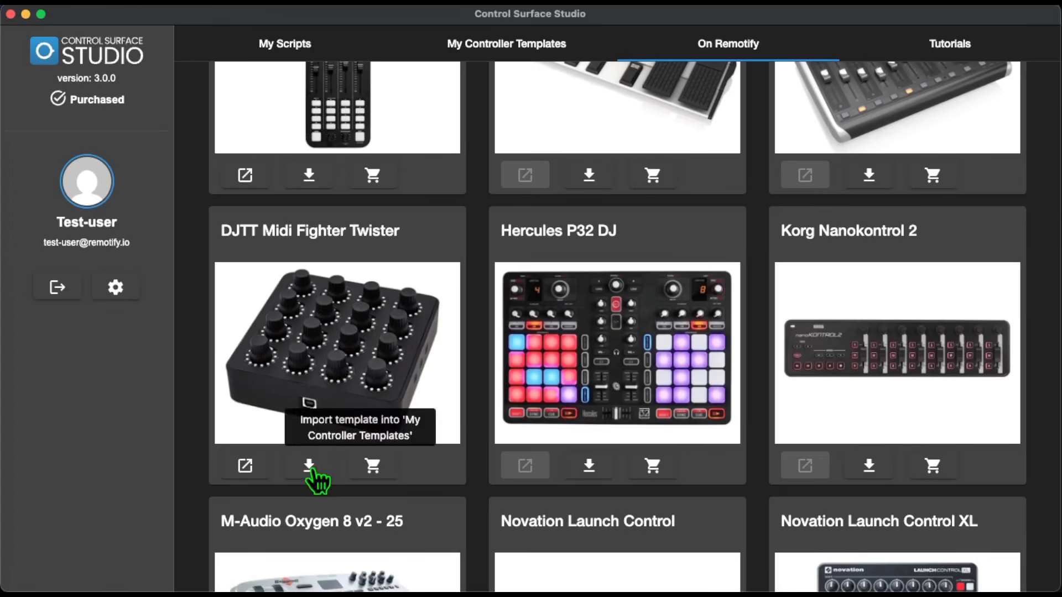
Import the DJTT Midi Fighter Twister template from Remotify and show the list of own controller templates.
click(313, 471)
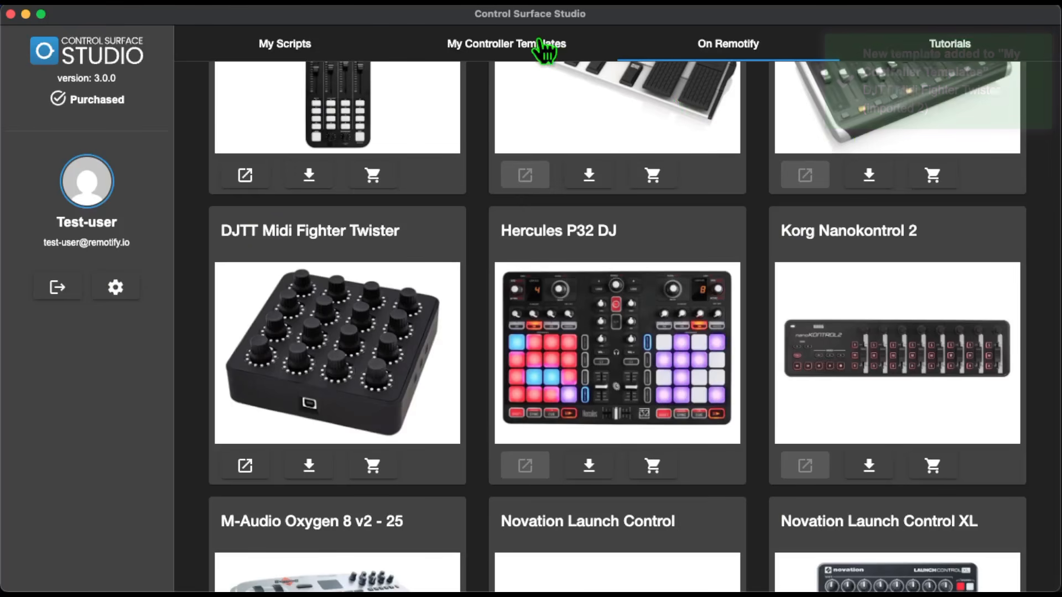
click(505, 51)
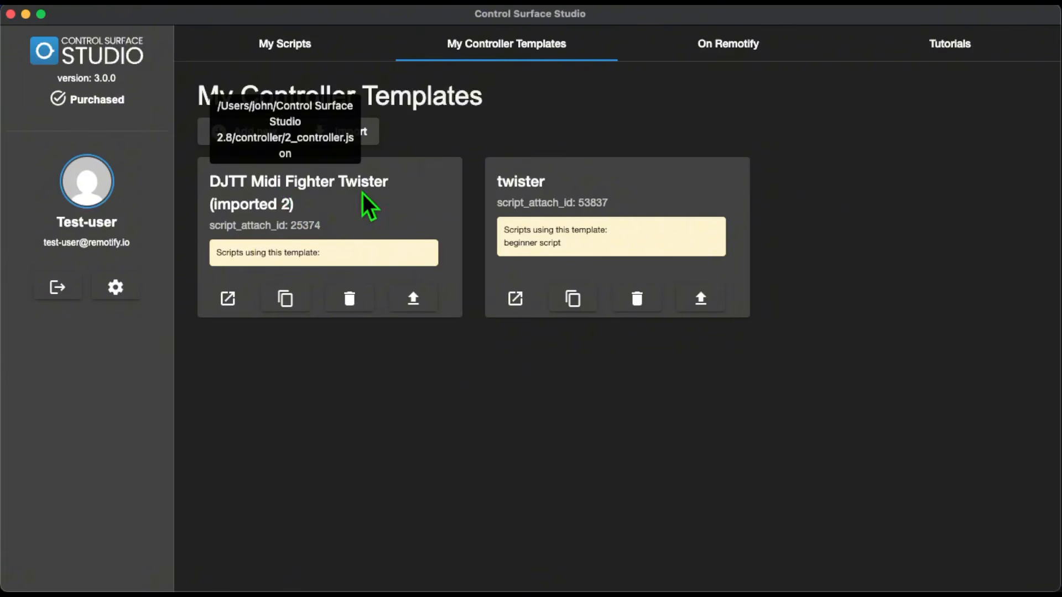
Open the imported template, rename it as DJTT Midi Fighter Twister, save it and close it.
click(229, 299)
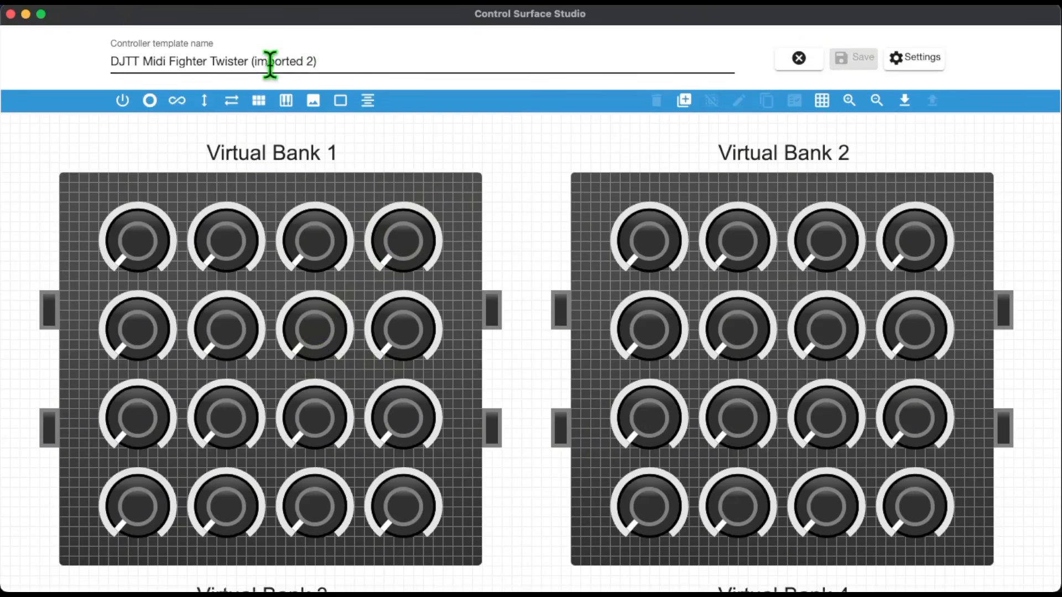
drag(249, 62, 369, 60)
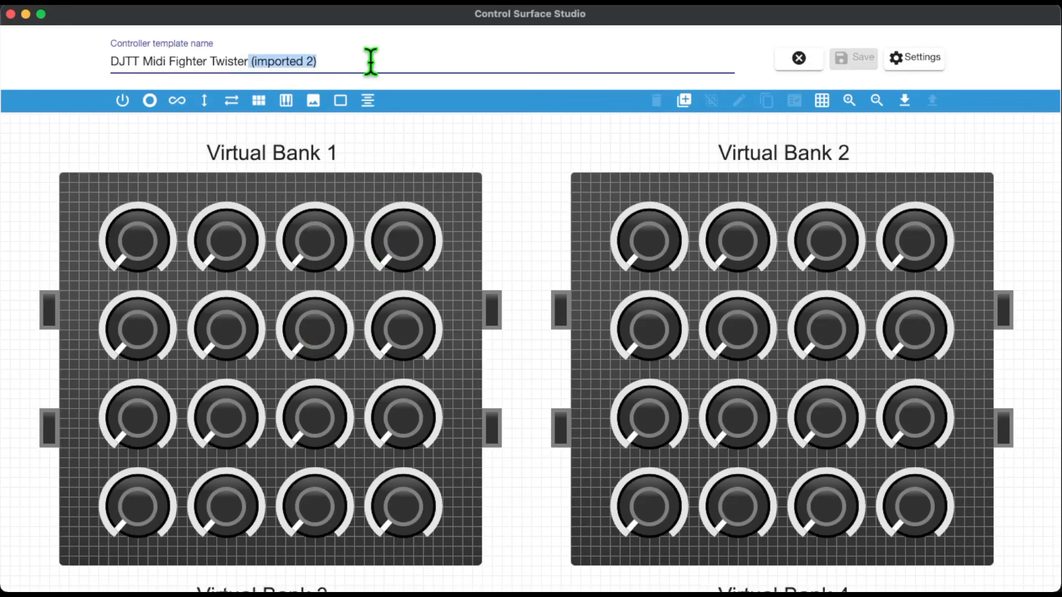
key(BackSpace)
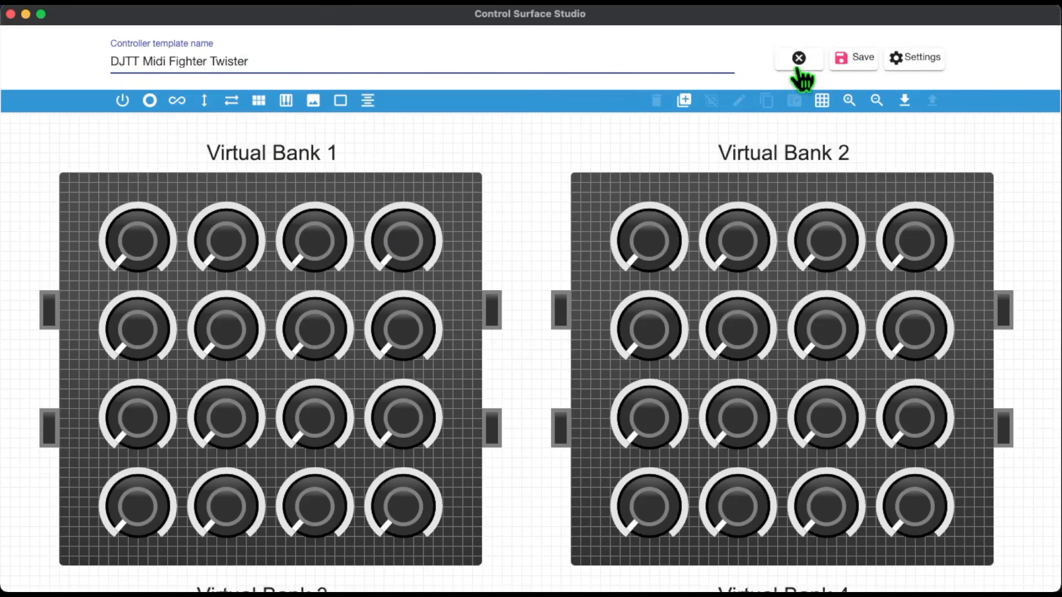
click(857, 61)
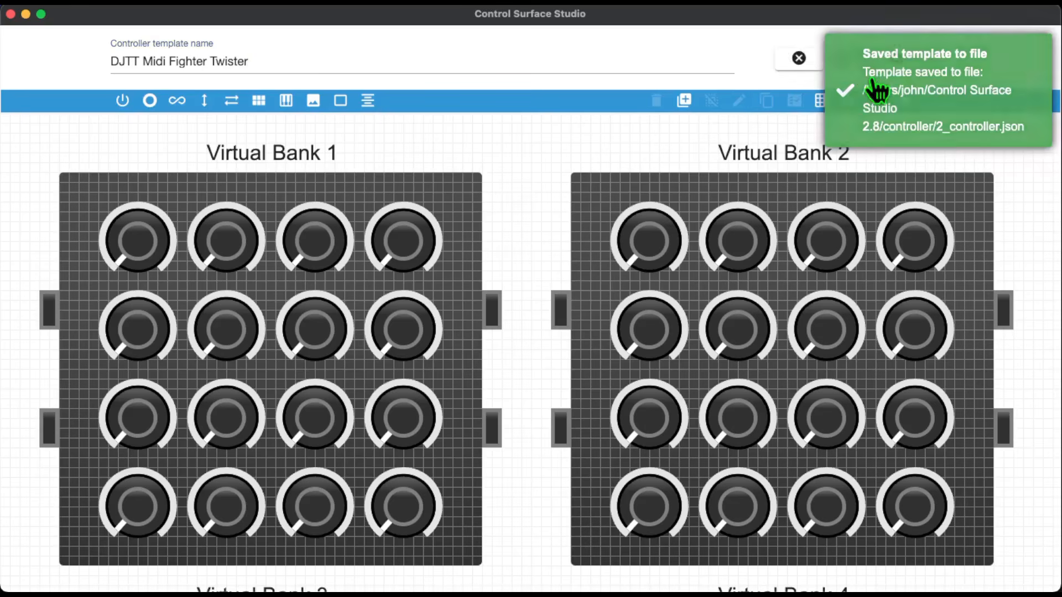
click(798, 59)
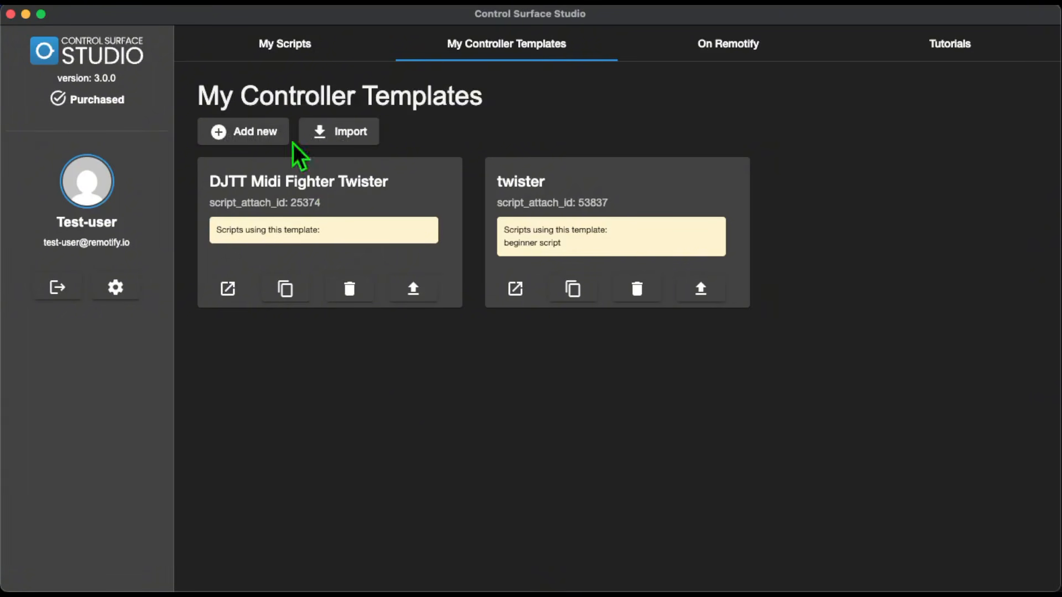
Open the beginner script and switch its controller template to DJTT Midi Fighter Twister.
click(291, 55)
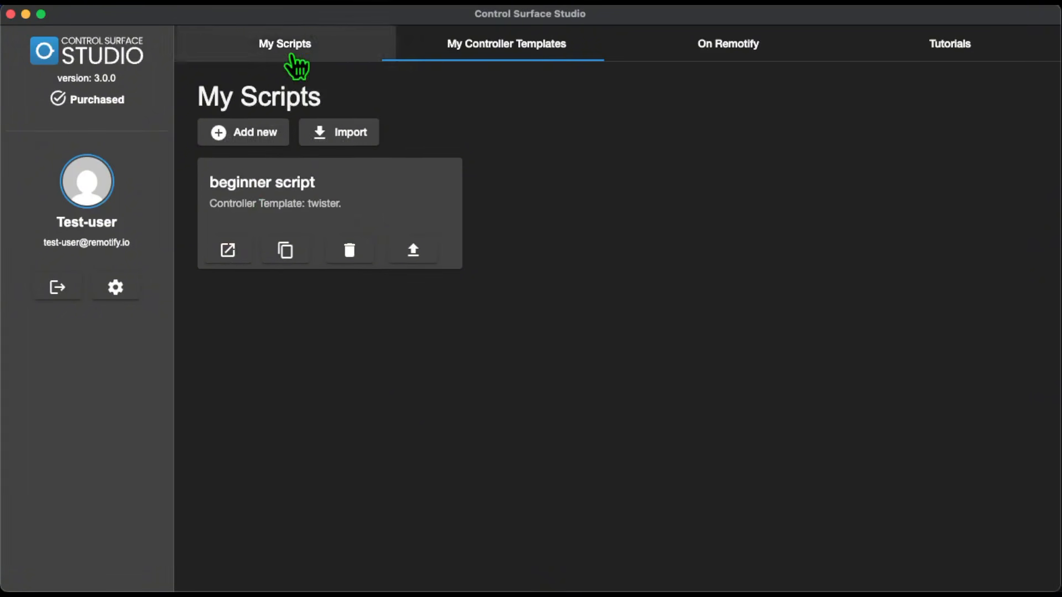
click(228, 250)
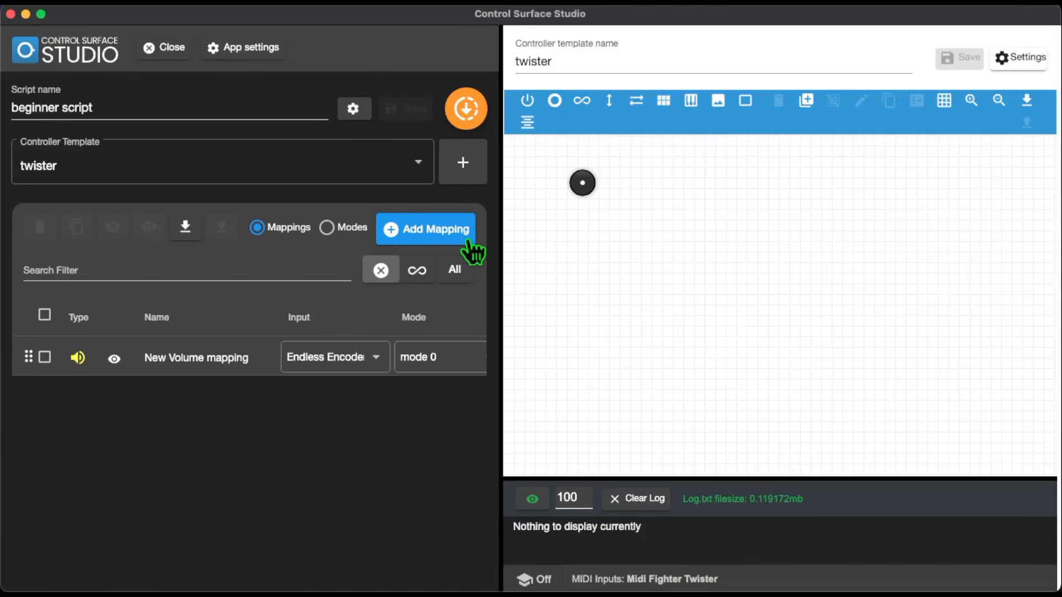
click(385, 175)
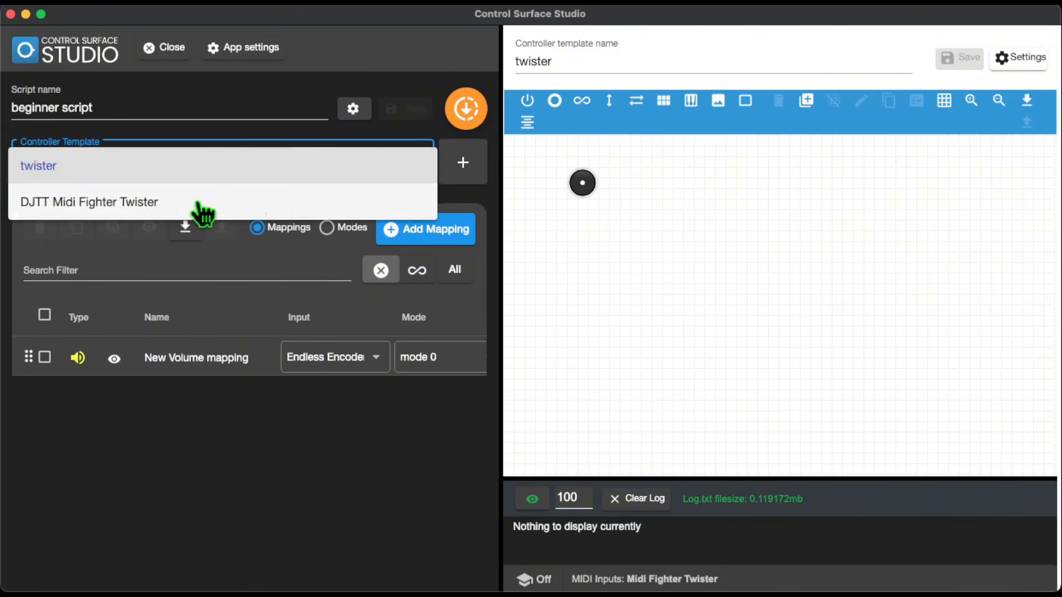
click(154, 204)
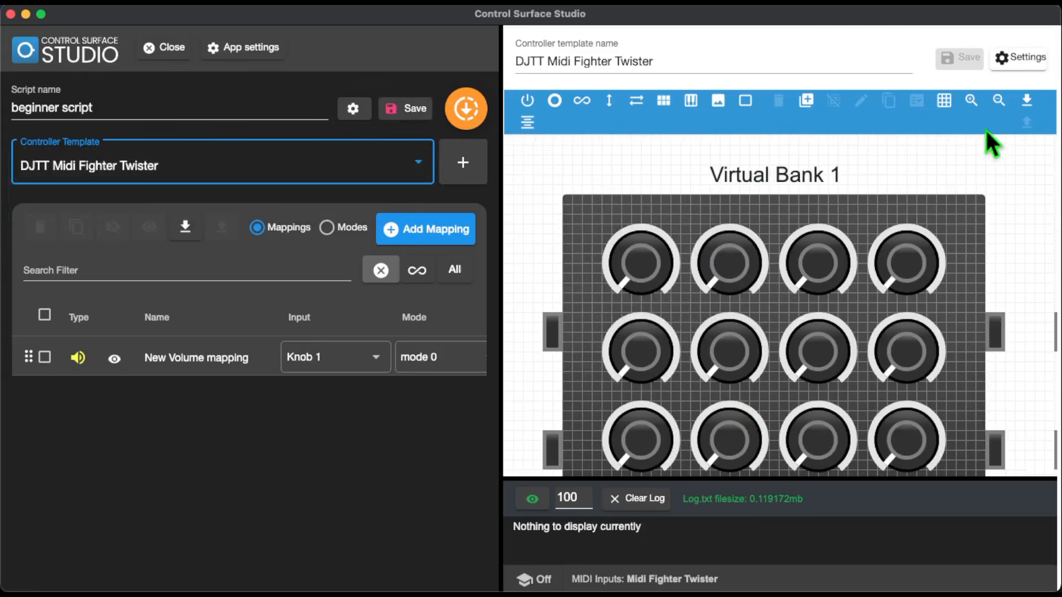
Set the input of the volume mapping to Knob 9.
click(998, 100)
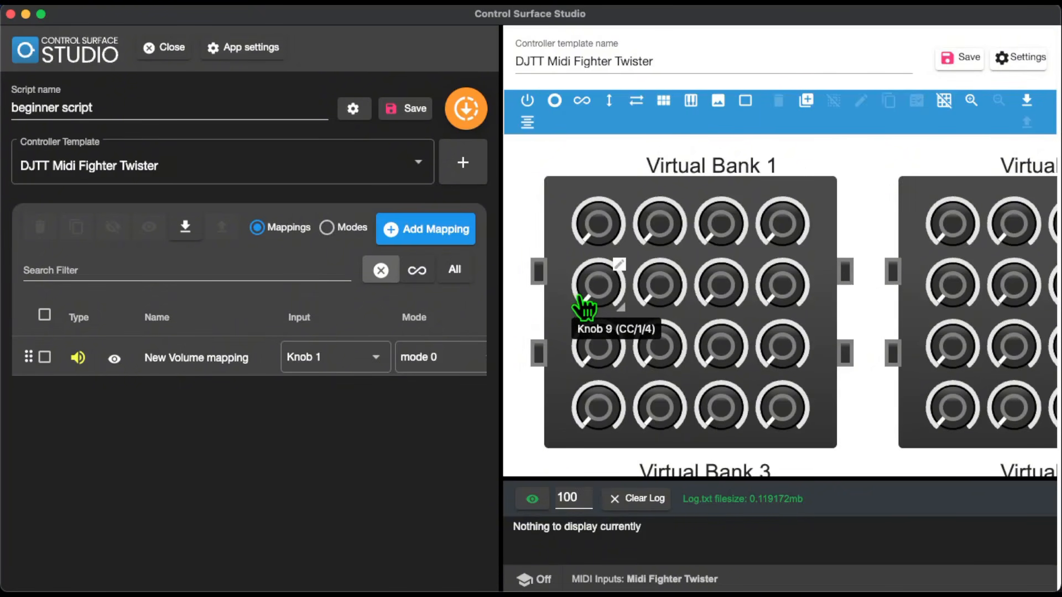
click(344, 362)
text(kn)
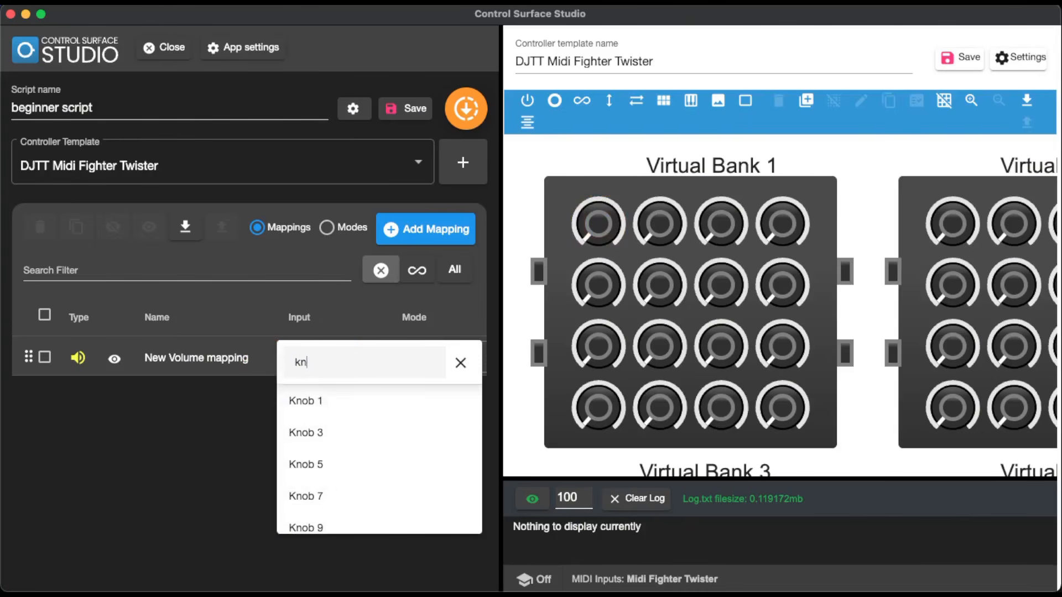
text(ob 9)
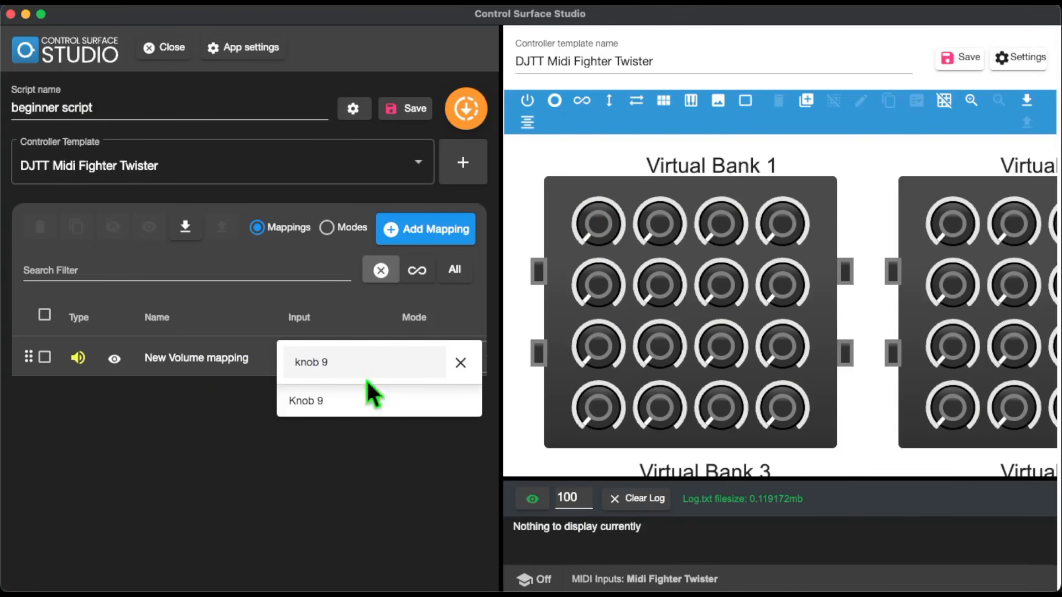
click(344, 405)
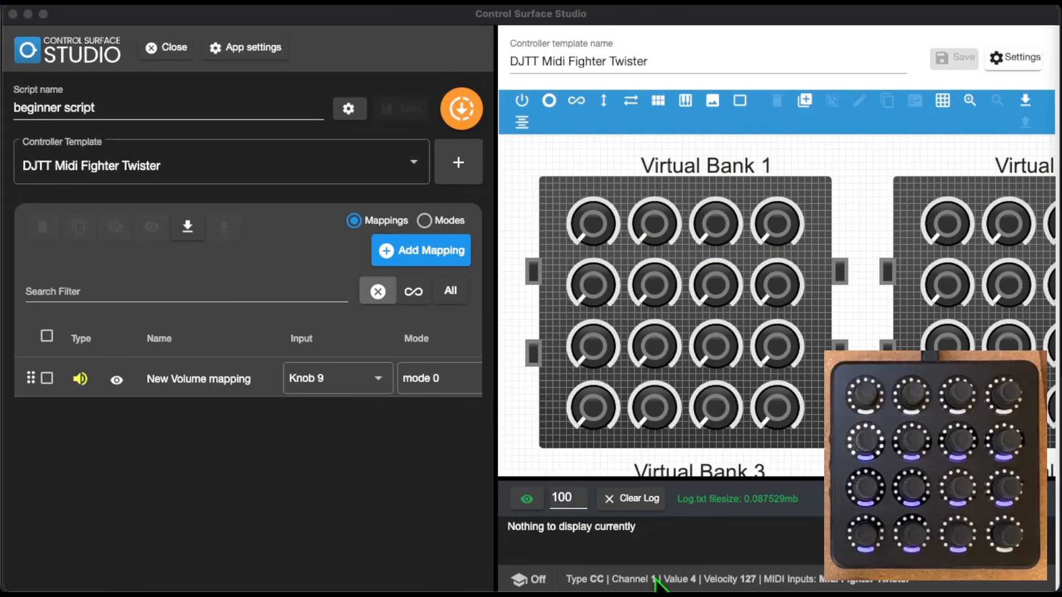
Create a Session Box mapping and review its offset, combination mode and size settings.
click(429, 250)
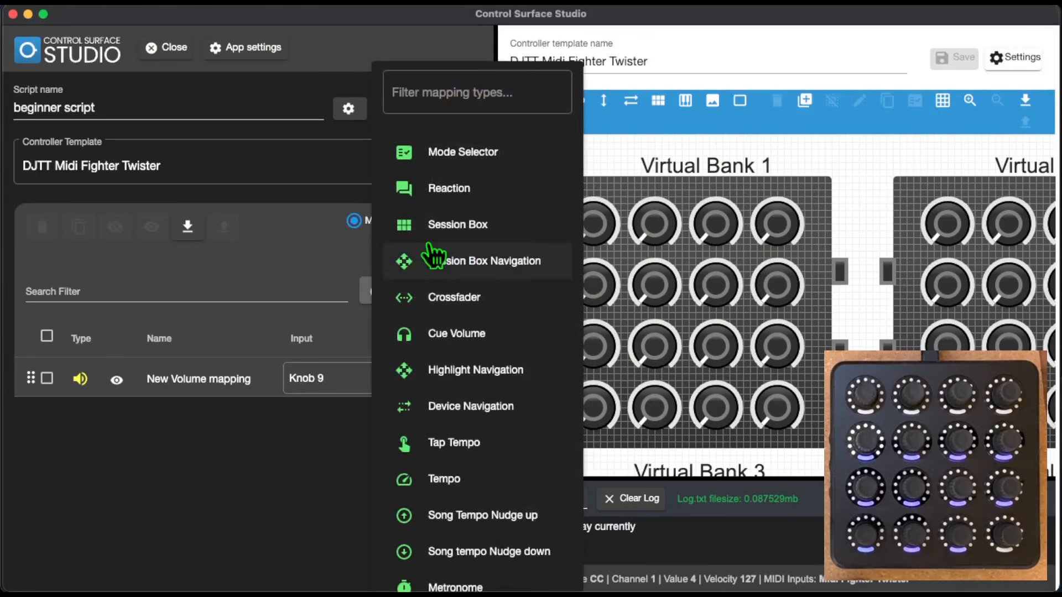
click(437, 232)
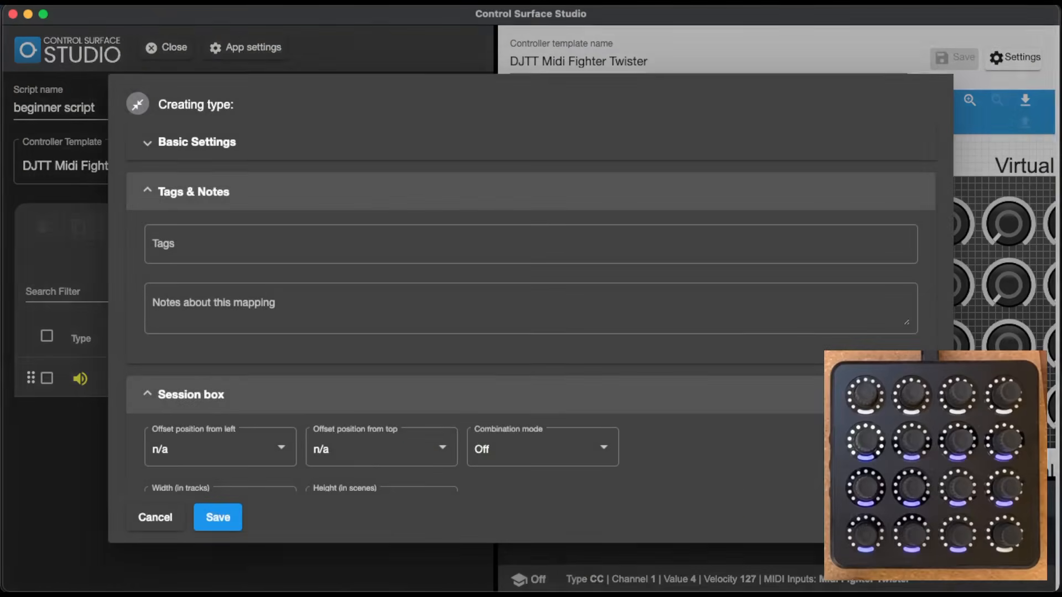
scroll(415, 448, down, 5)
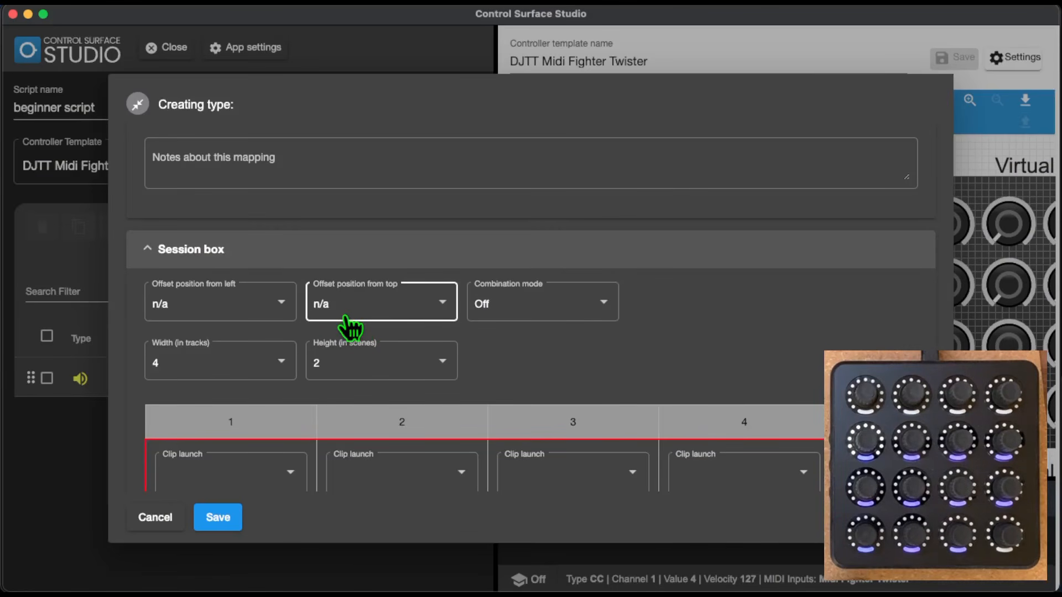
click(585, 312)
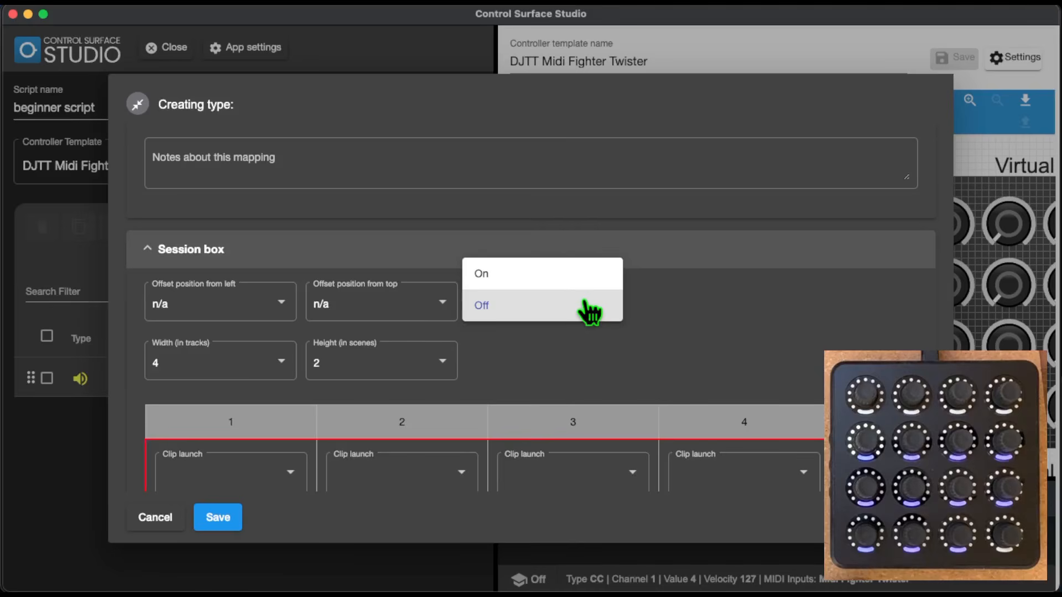
click(678, 340)
scroll(506, 350, down, 1)
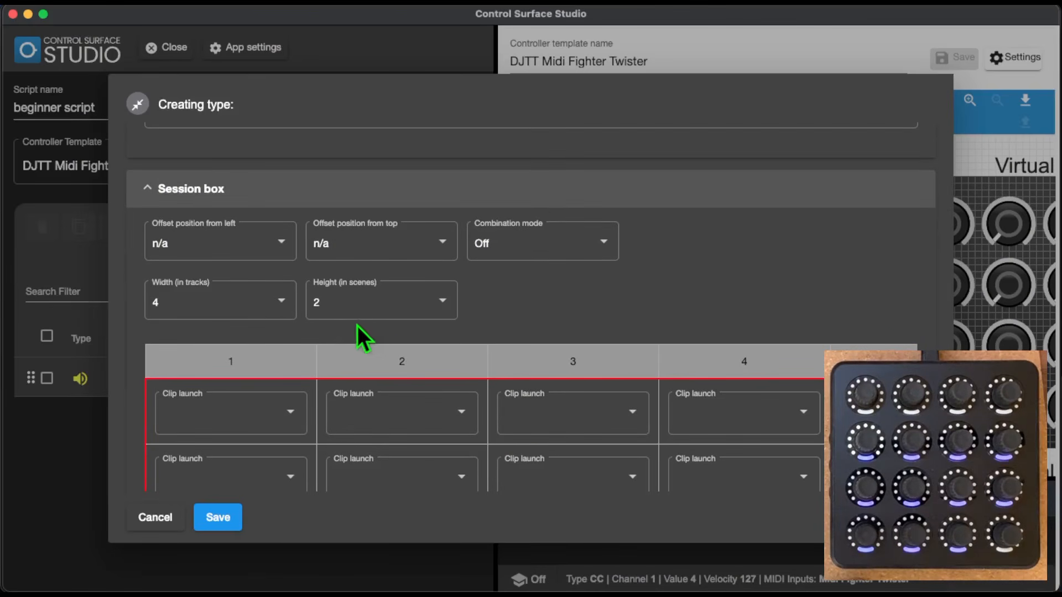
scroll(563, 236, down, 1)
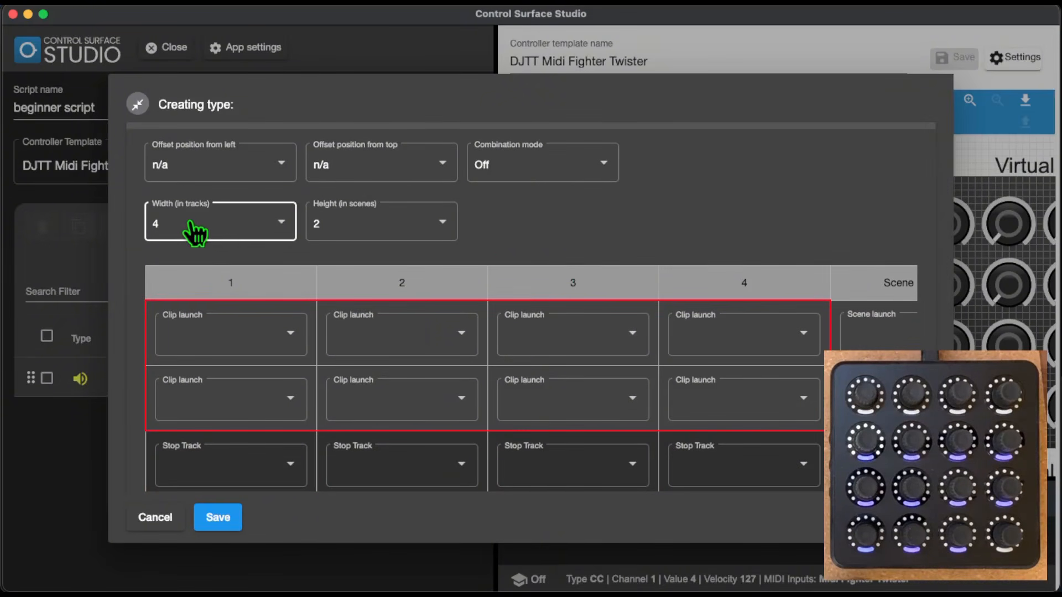
Try session box heights of 1 and 5 scenes and compare the resulting clip launch grids.
click(174, 226)
click(176, 229)
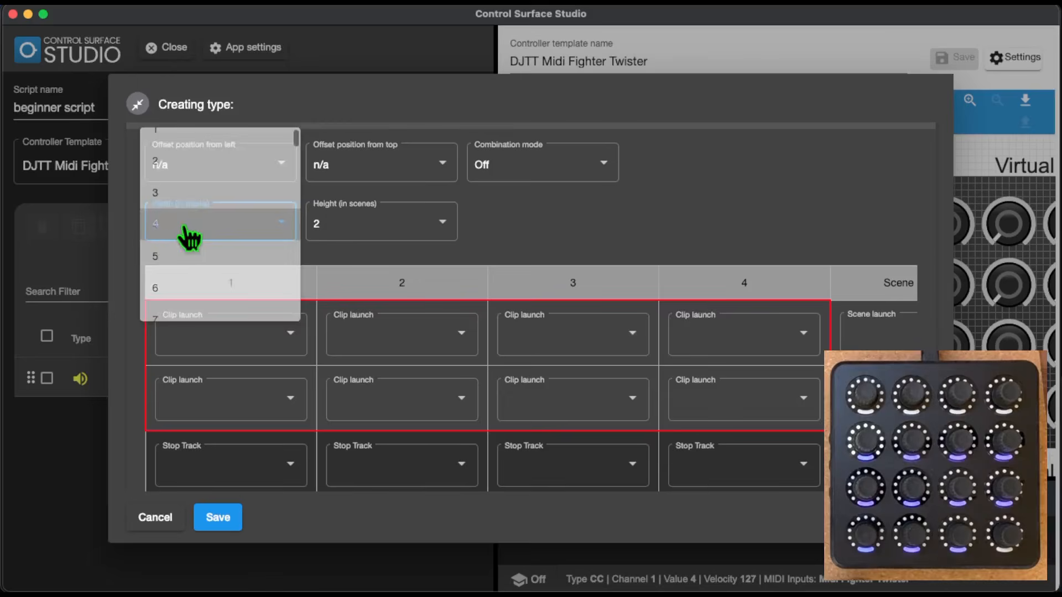
click(445, 228)
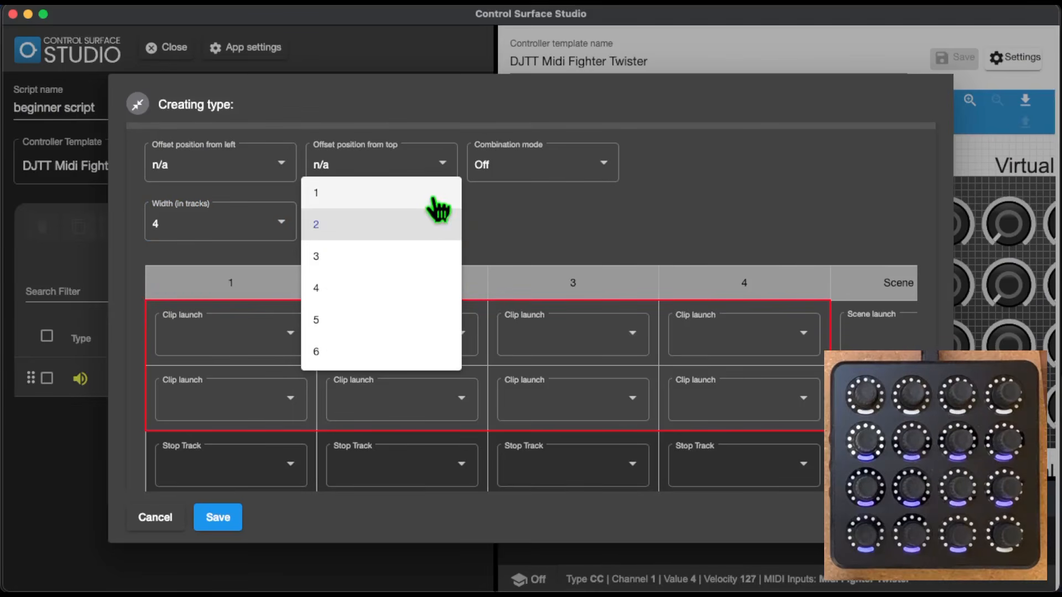
click(433, 199)
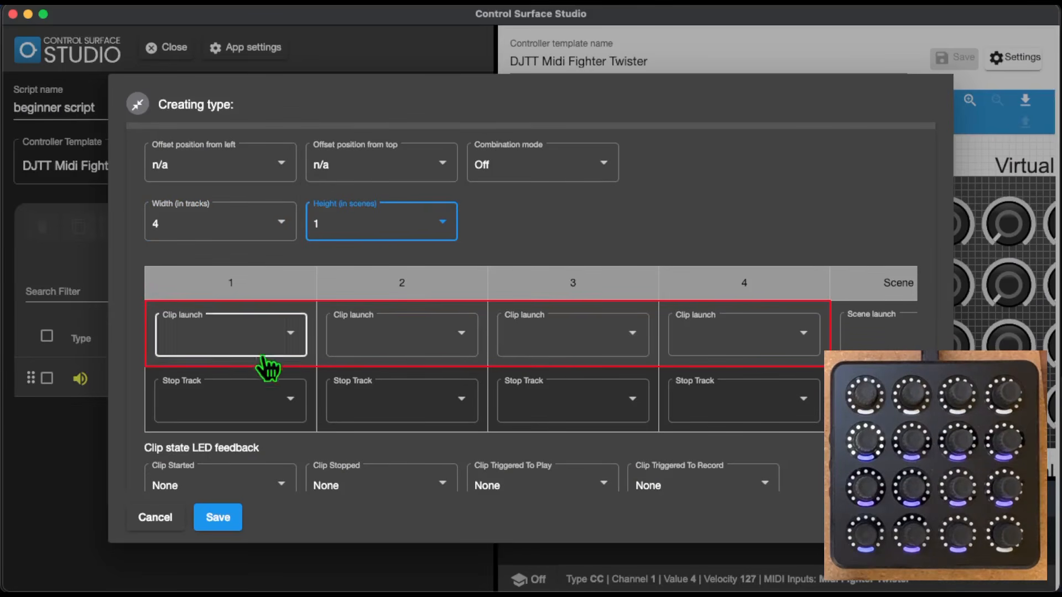
click(430, 226)
click(389, 365)
scroll(389, 366, down, 3)
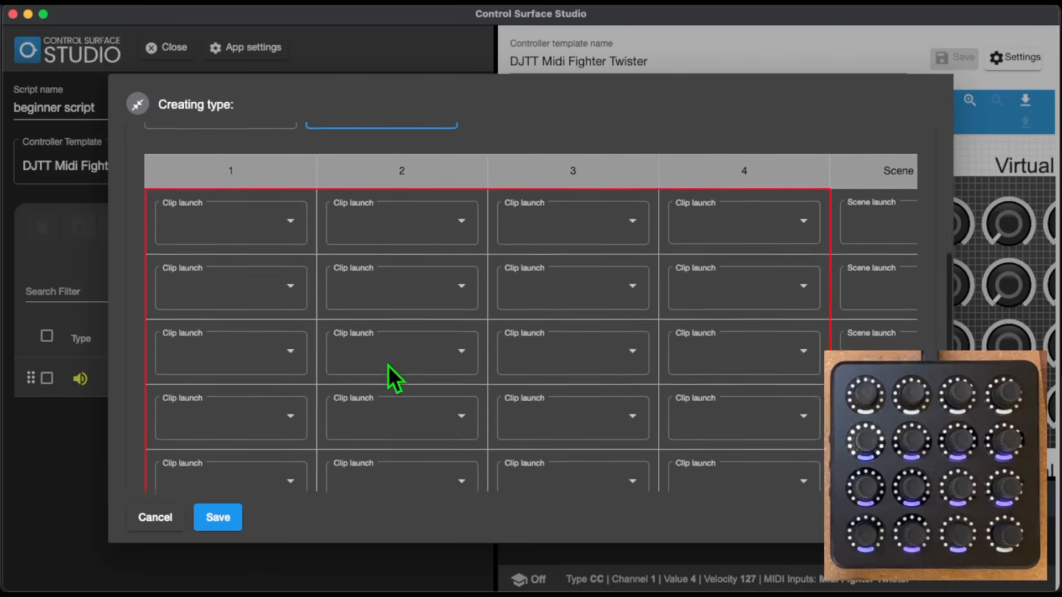
scroll(393, 376, up, 3)
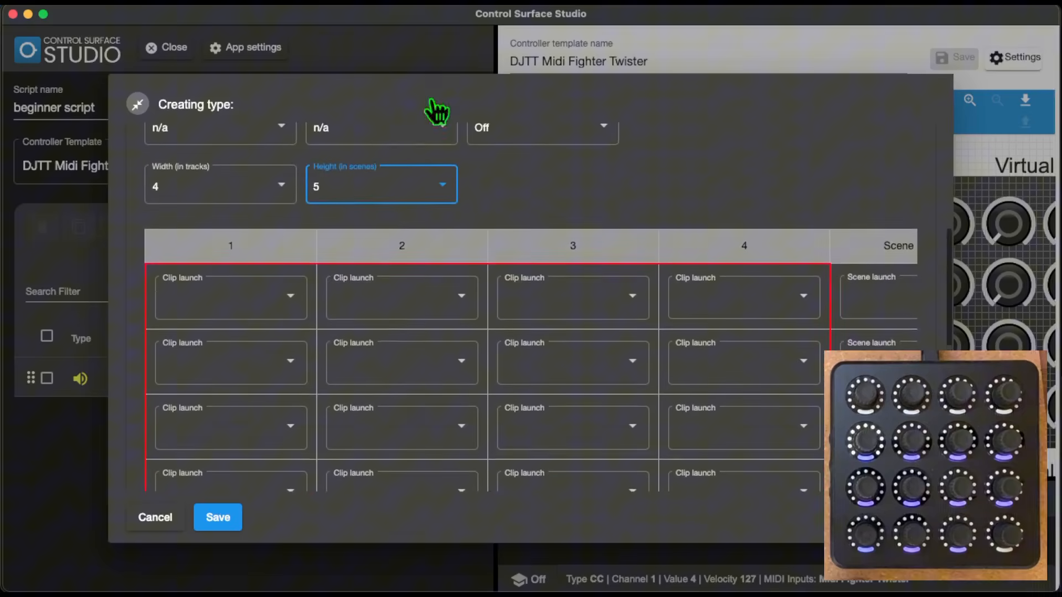
Set the session box's height to 1 scene and save the mapping.
click(409, 191)
click(391, 107)
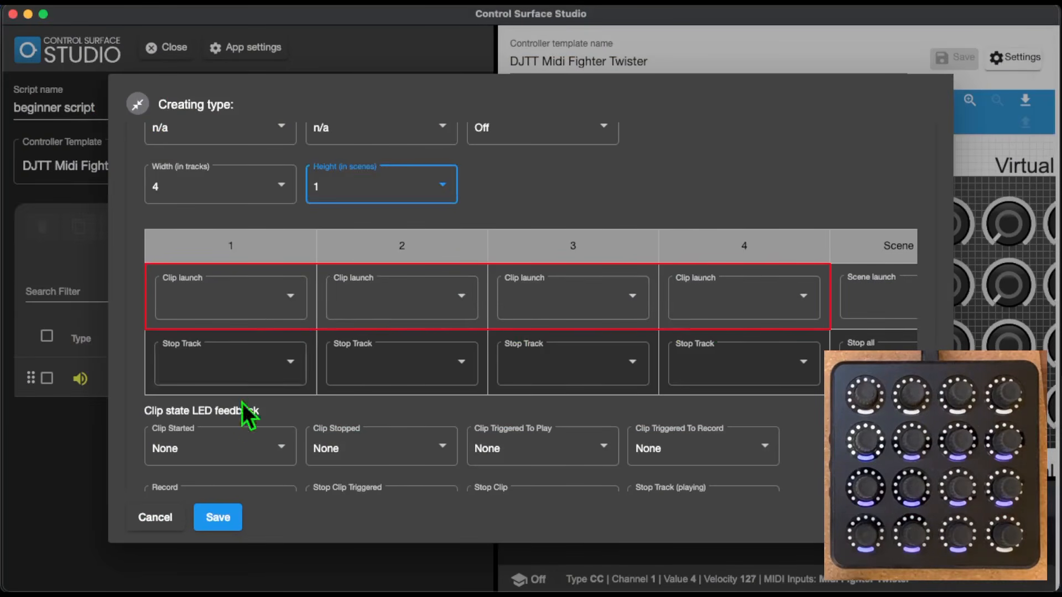
click(222, 519)
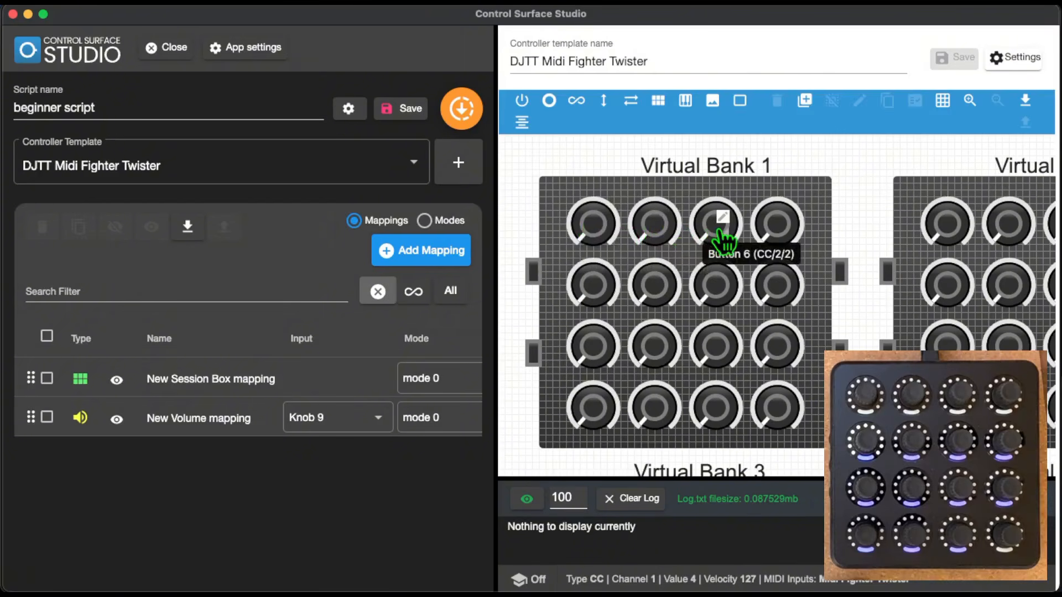
Reopen the Session Box mapping and assign Button 2 and Button 4 to clip launch for tracks 1 and 2.
click(243, 387)
scroll(243, 389, down, 5)
scroll(244, 390, down, 3)
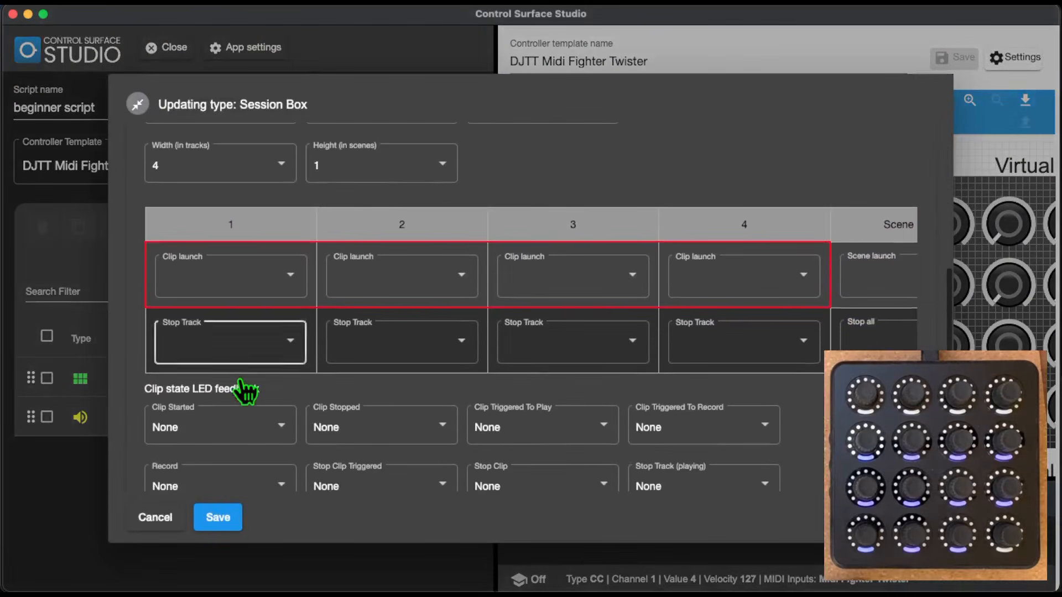
click(301, 280)
click(246, 366)
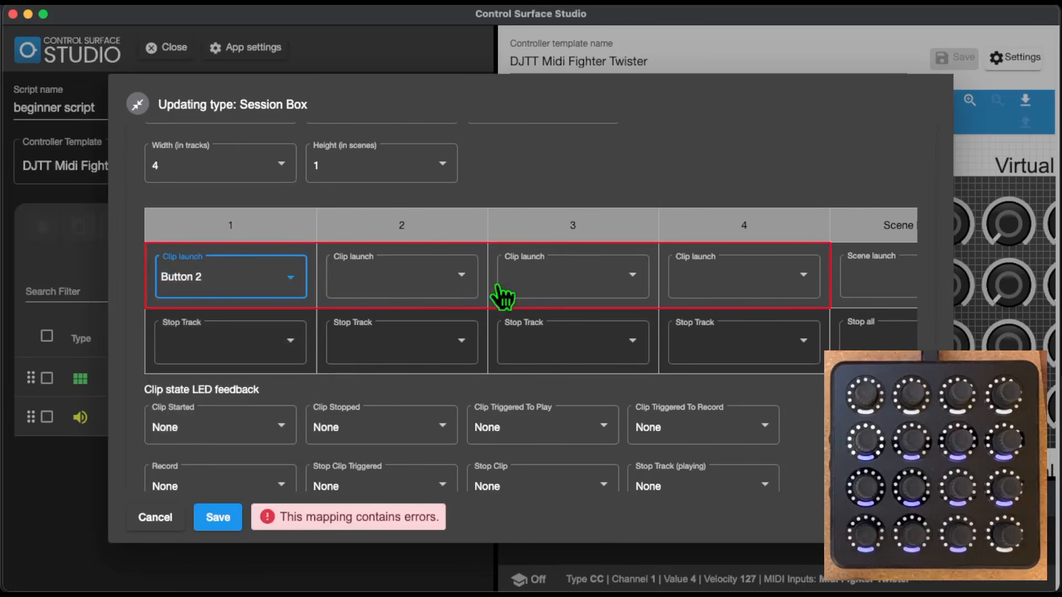
click(464, 275)
click(426, 385)
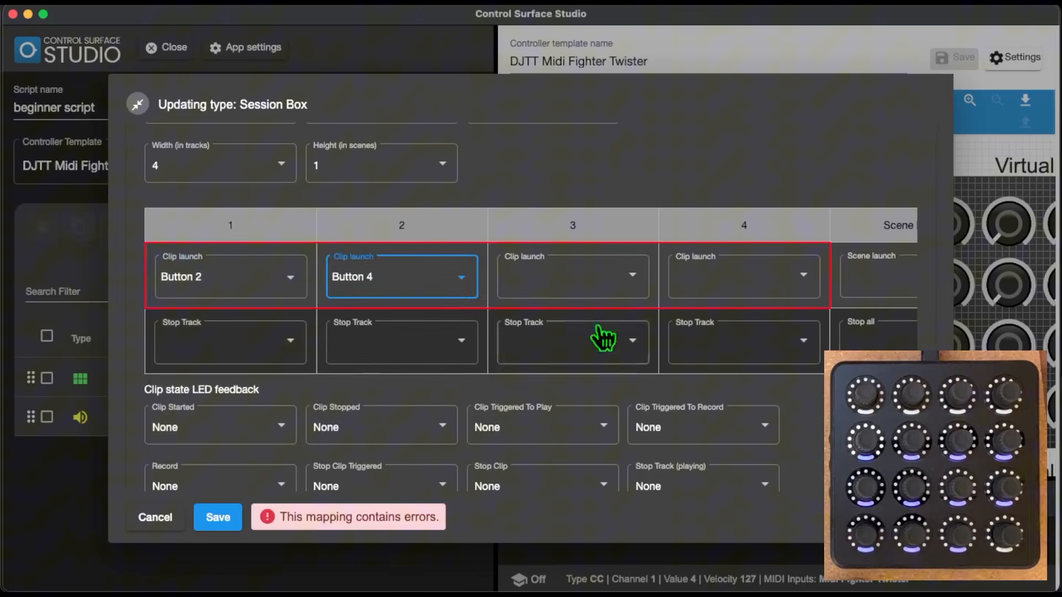
Assign Button 6 and Button 8 to clip launch for tracks 3 and 4 of the session box.
click(636, 279)
click(603, 418)
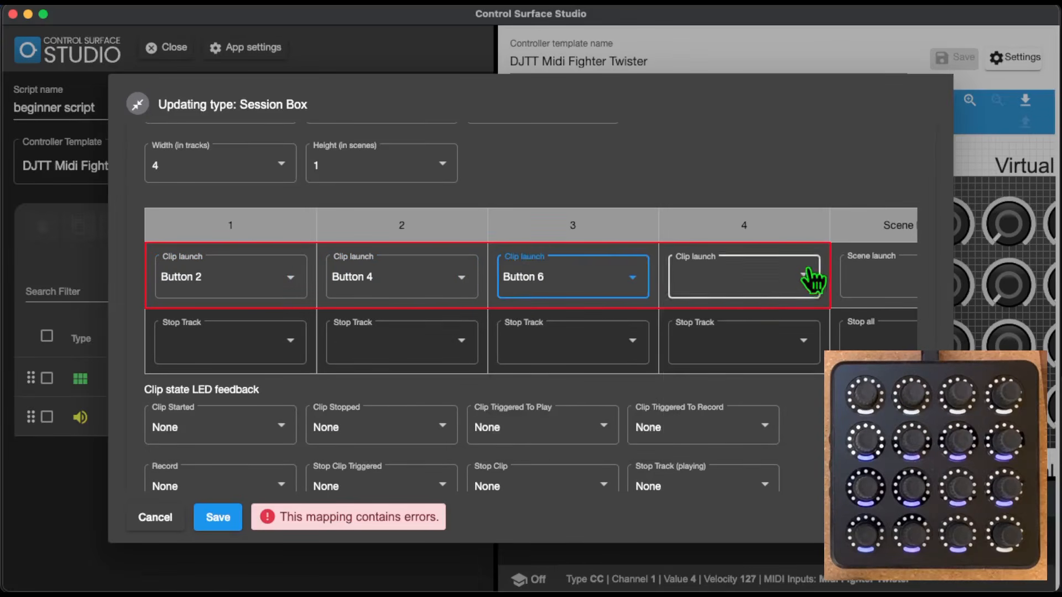
click(749, 275)
click(749, 443)
scroll(746, 453, down, 2)
scroll(822, 322, up, 2)
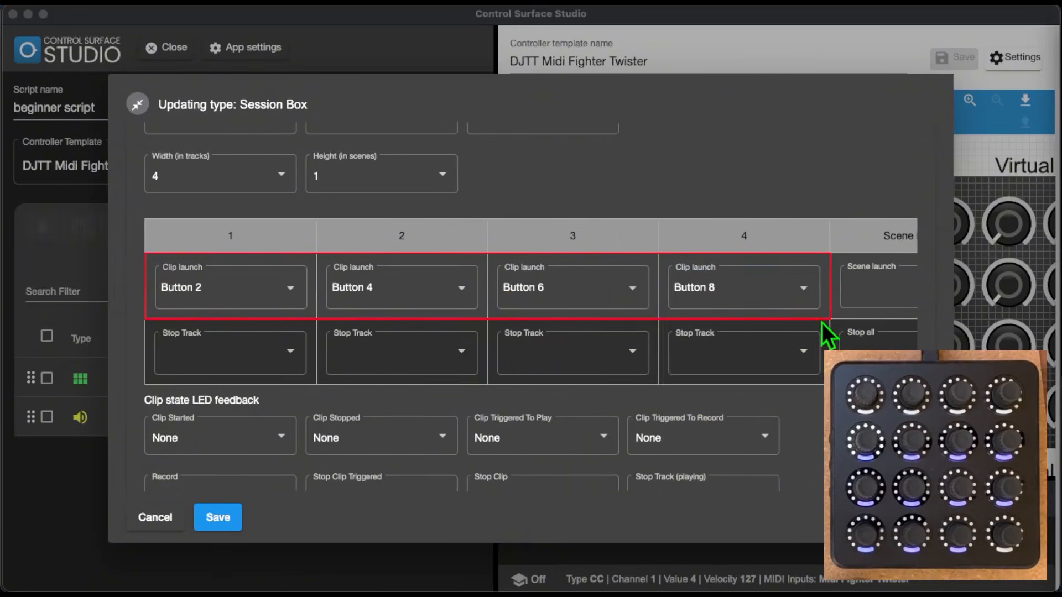
scroll(822, 323, right, 2)
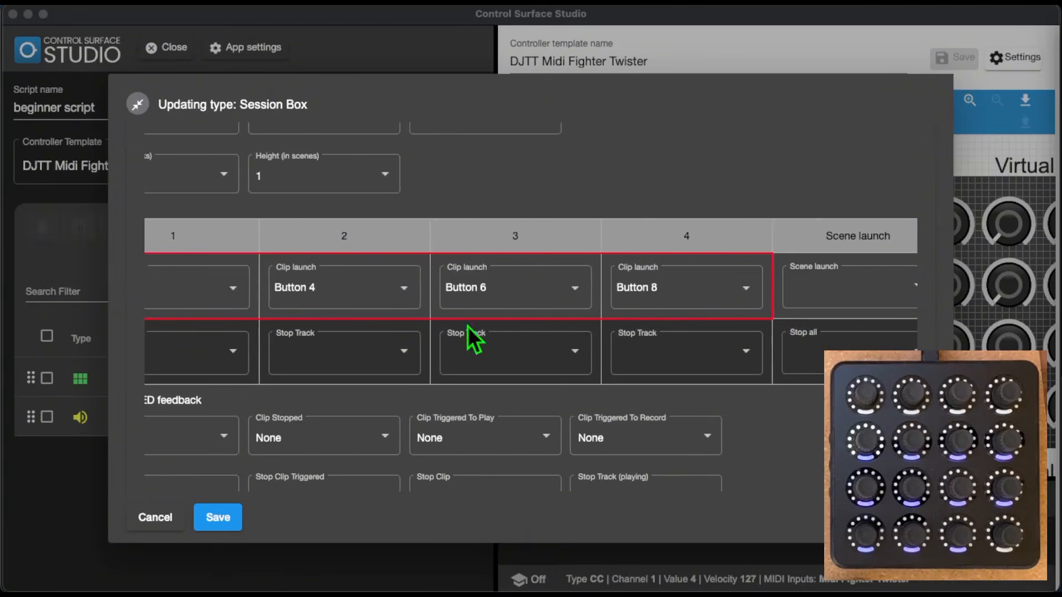
scroll(193, 347, left, 2)
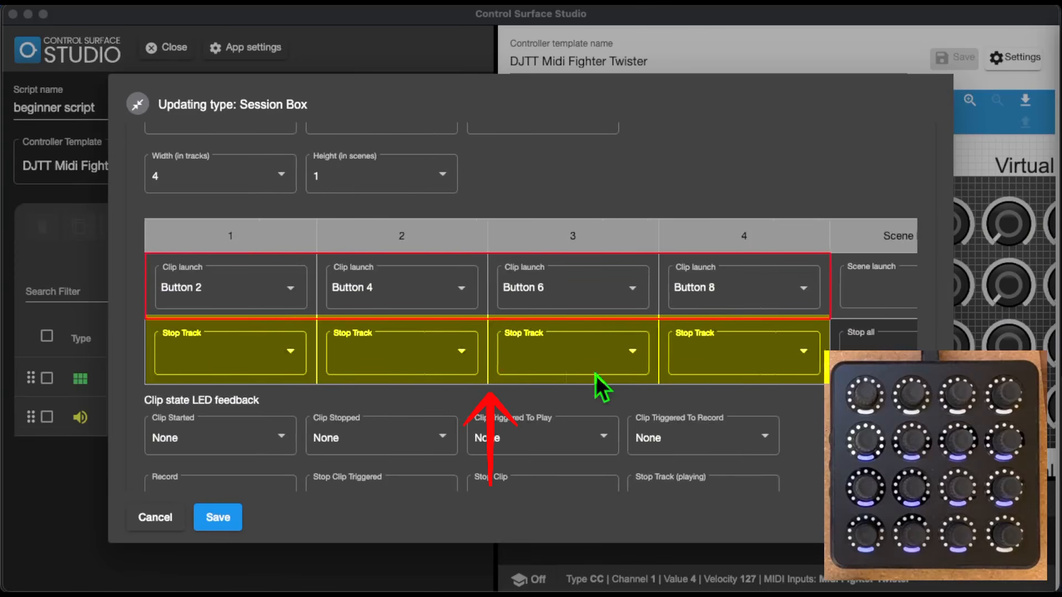
Examine the session box's stop track, scene launch and stop all assignments and its clip state LED feedback options.
scroll(774, 354, right, 3)
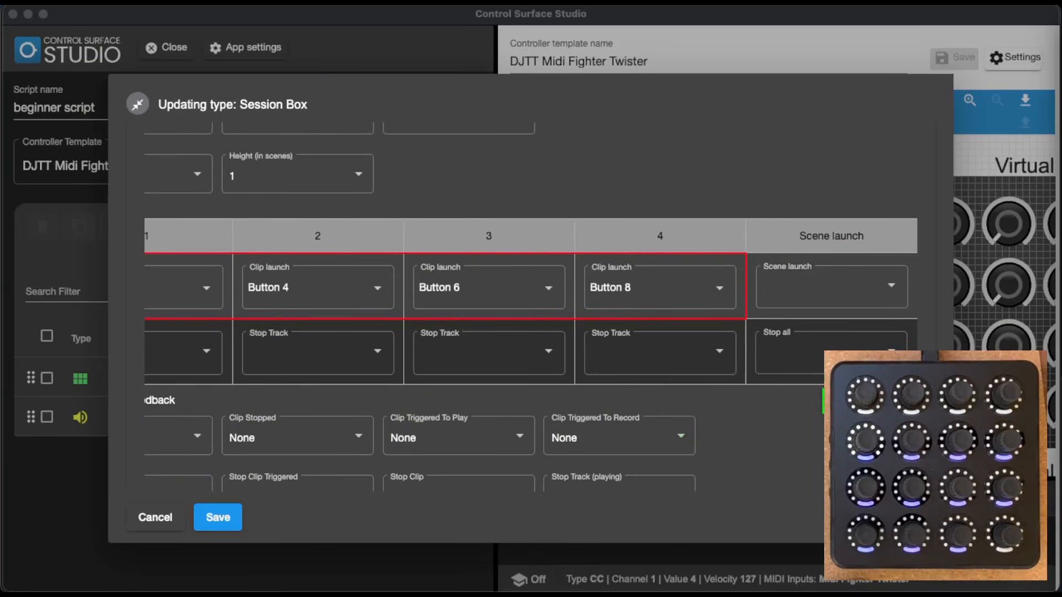
scroll(618, 365, down, 2)
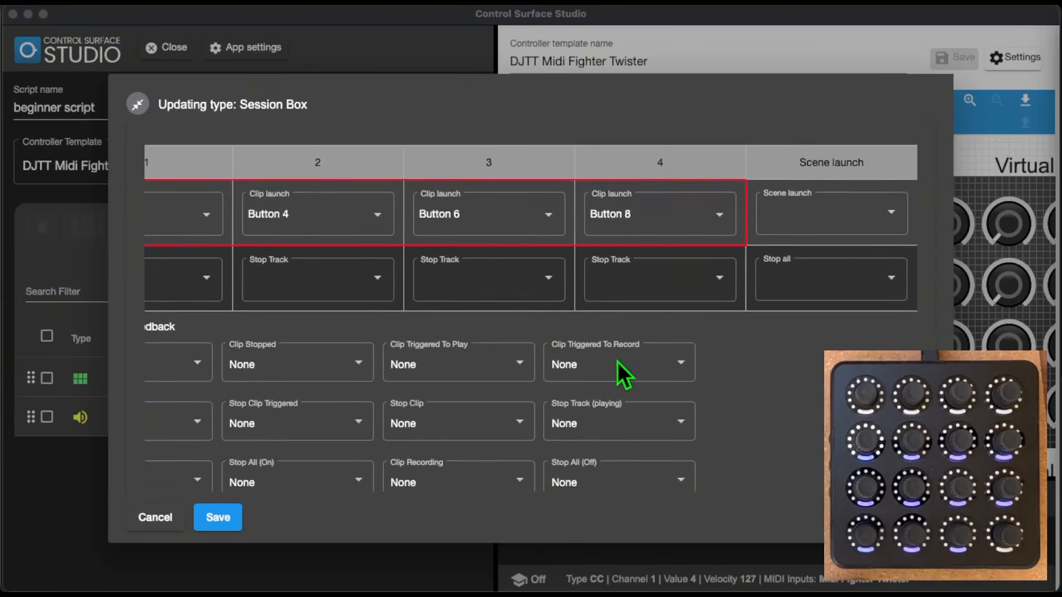
scroll(342, 348, down, 2)
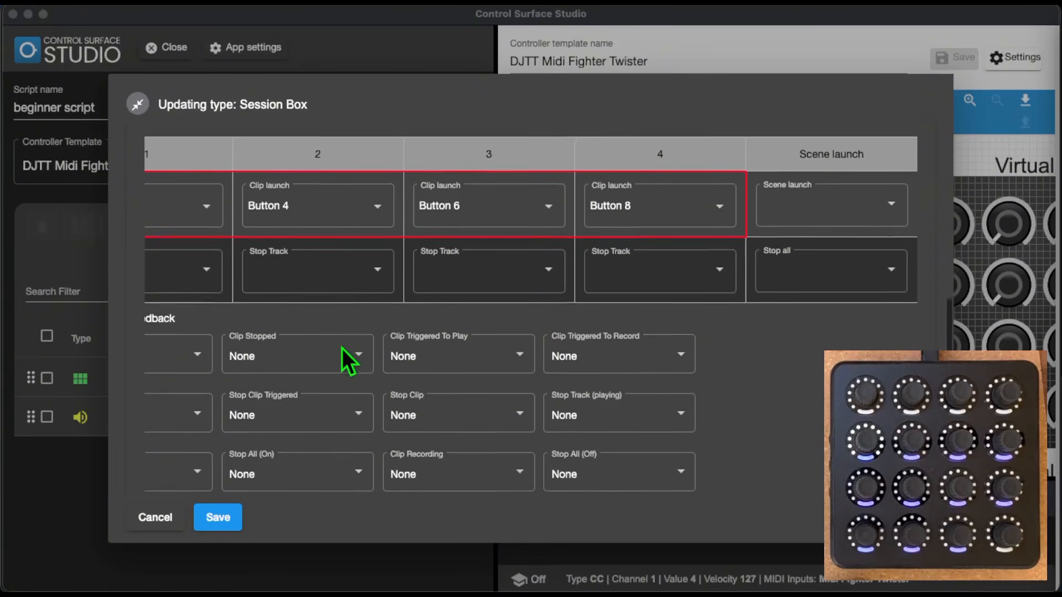
scroll(314, 357, left, 1)
scroll(244, 347, left, 2)
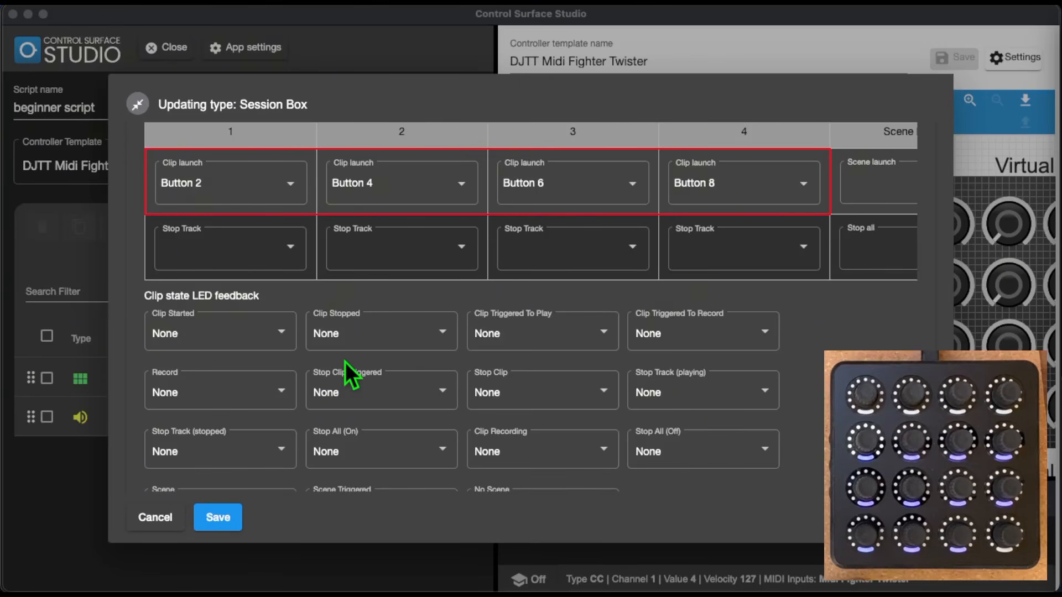
scroll(345, 362, up, 1)
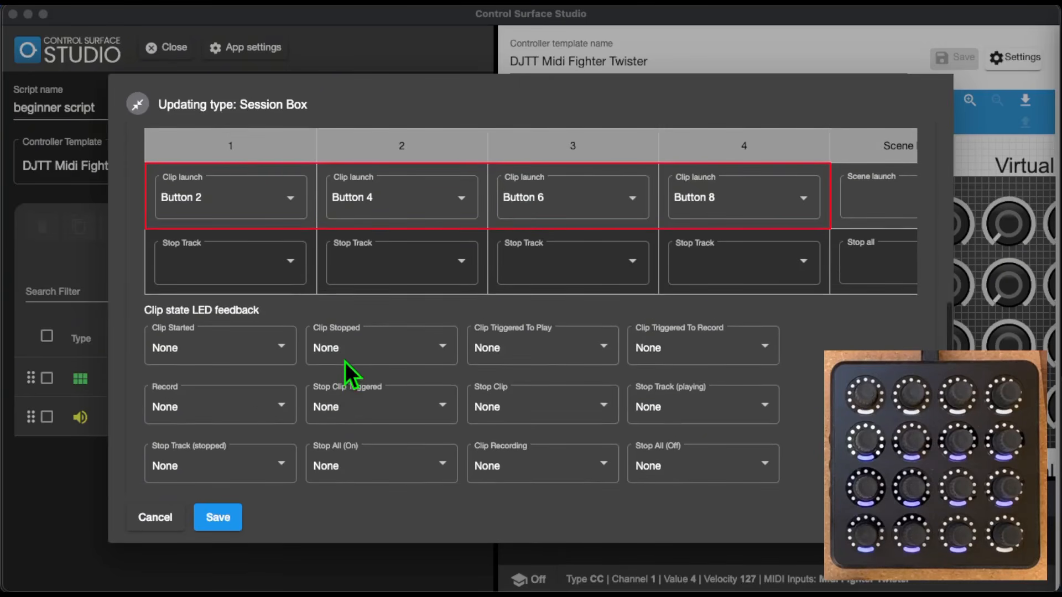
scroll(785, 348, down, 1)
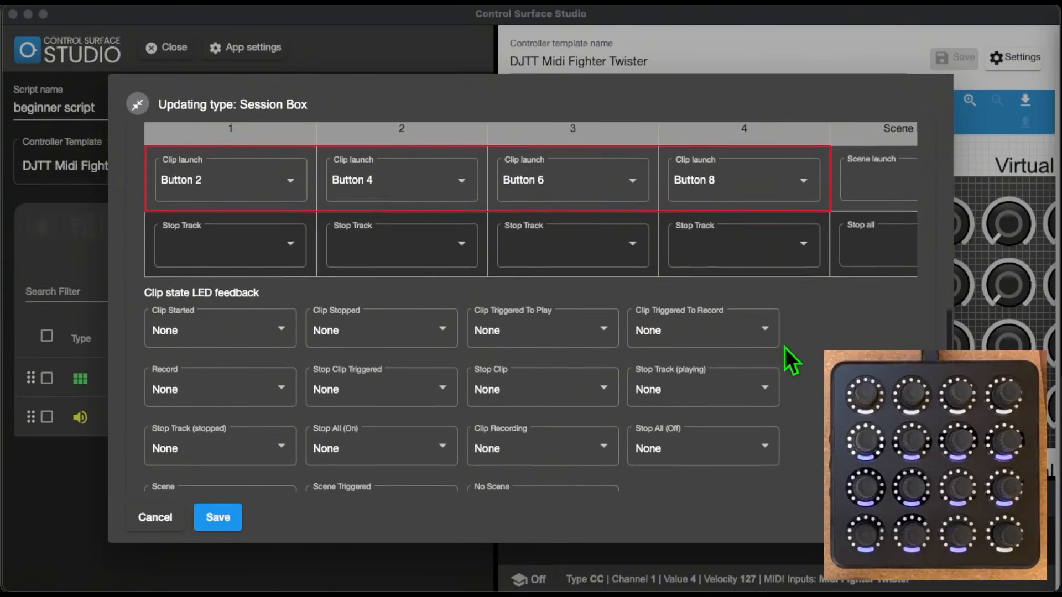
Set the session box's clip state LED feedback to 127 for Clip Started and 0 for Clip Stopped.
click(277, 323)
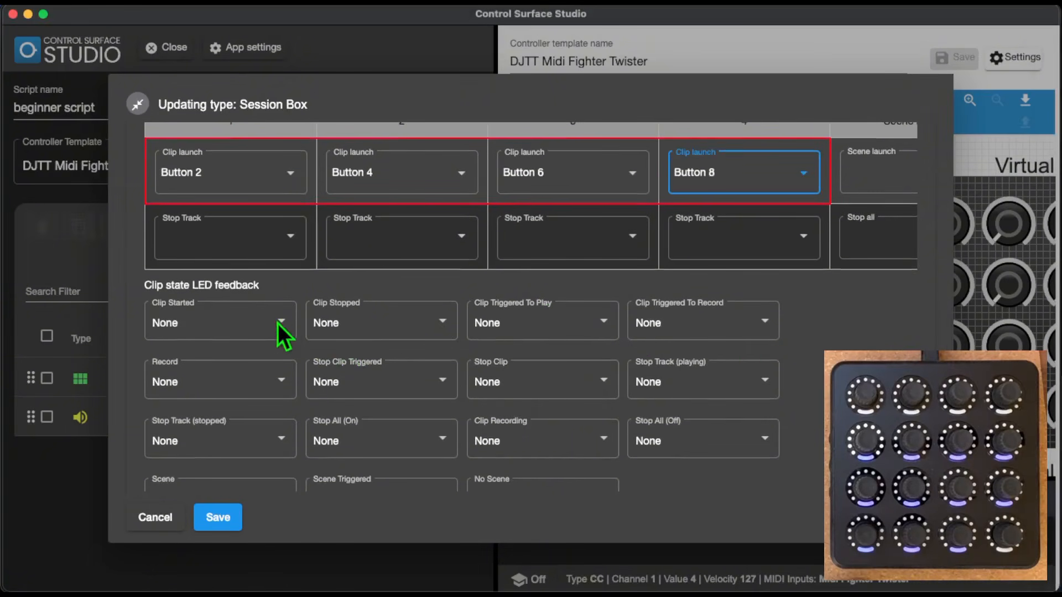
click(283, 324)
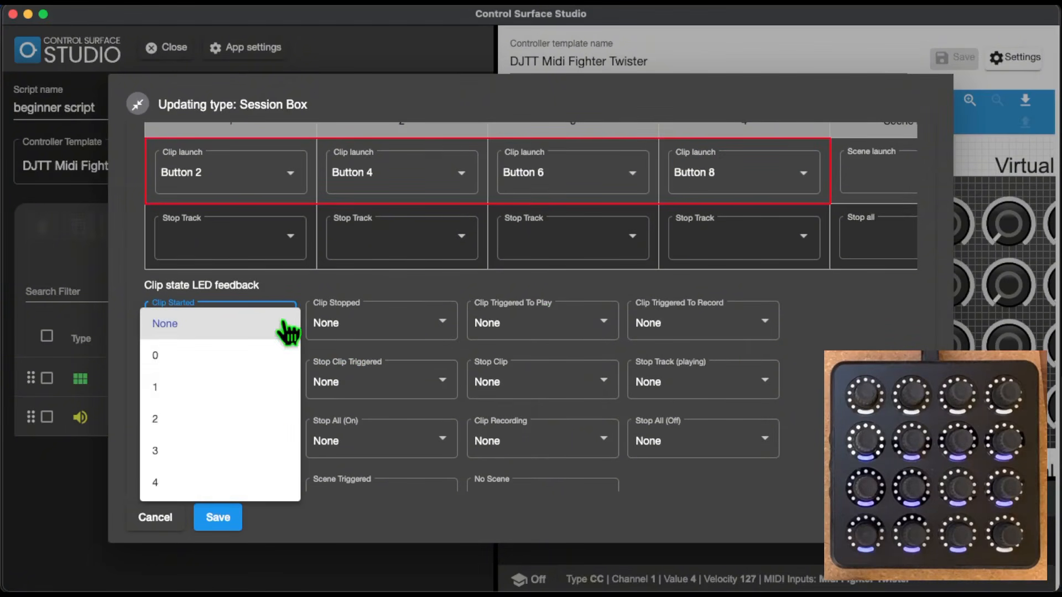
scroll(271, 409, down, 20)
scroll(271, 409, down, 4)
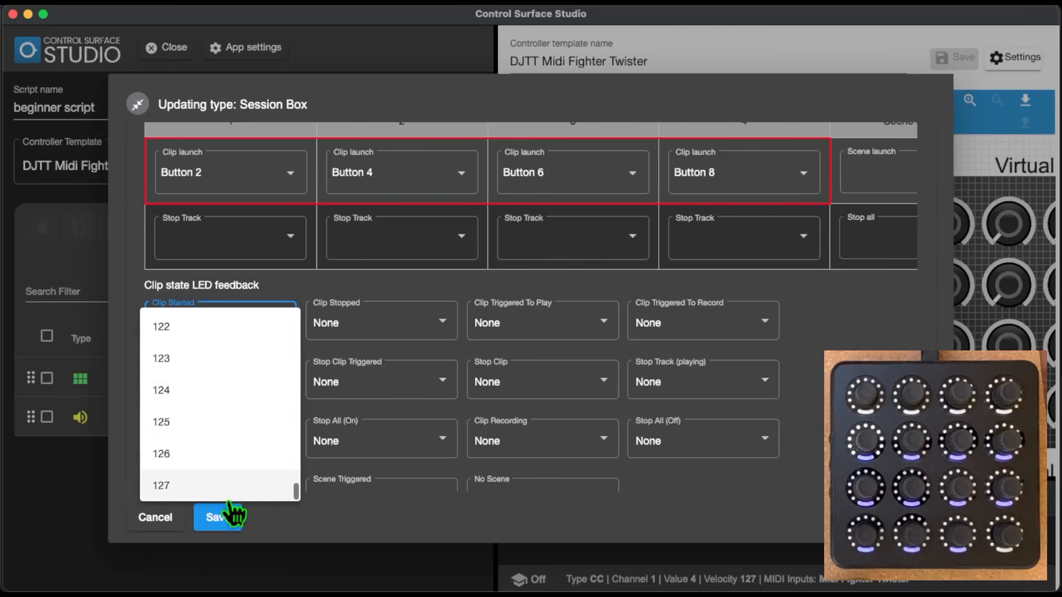
click(230, 485)
click(439, 326)
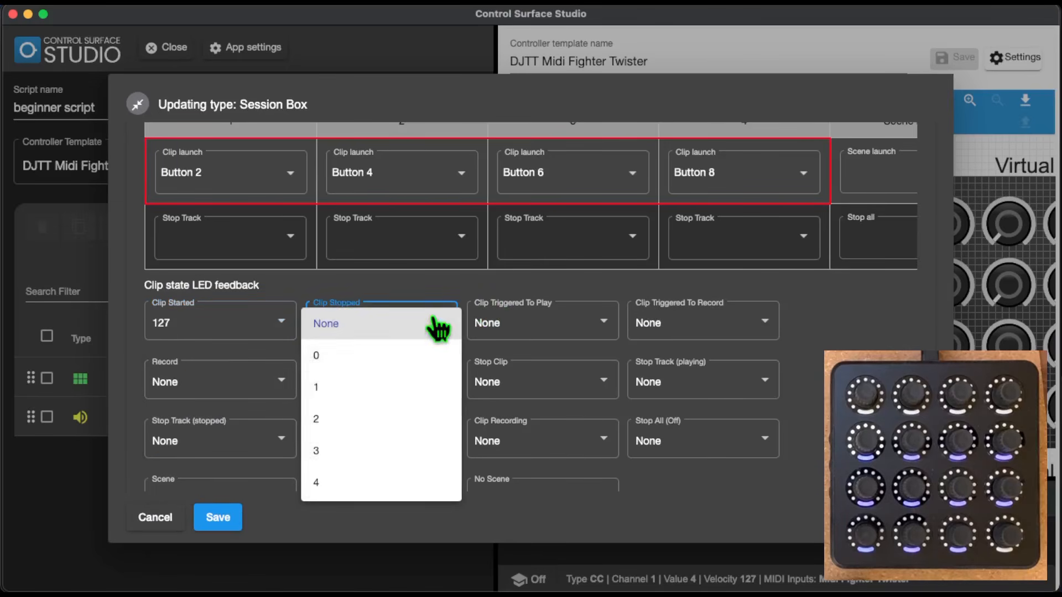
click(413, 361)
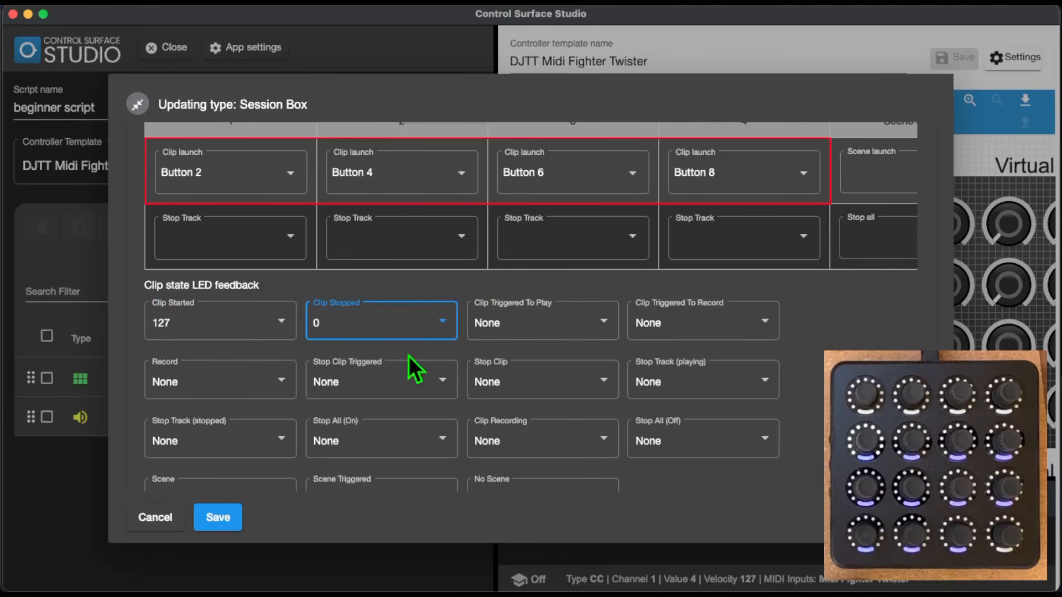
Set the LED feedback value for Clip Triggered To Play to 75.
click(564, 327)
scroll(564, 380, down, 20)
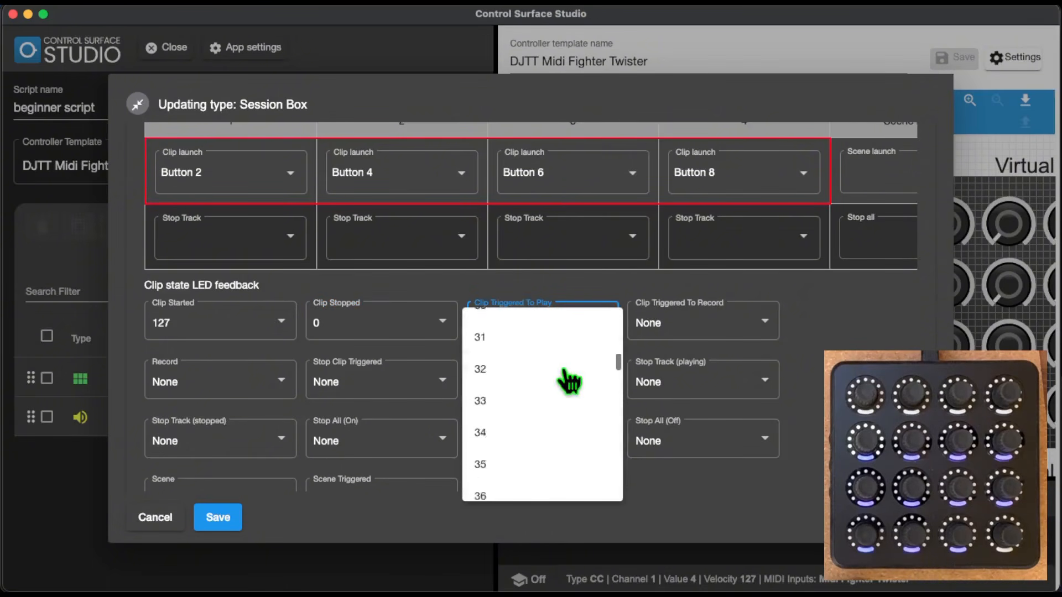
scroll(568, 380, down, 10)
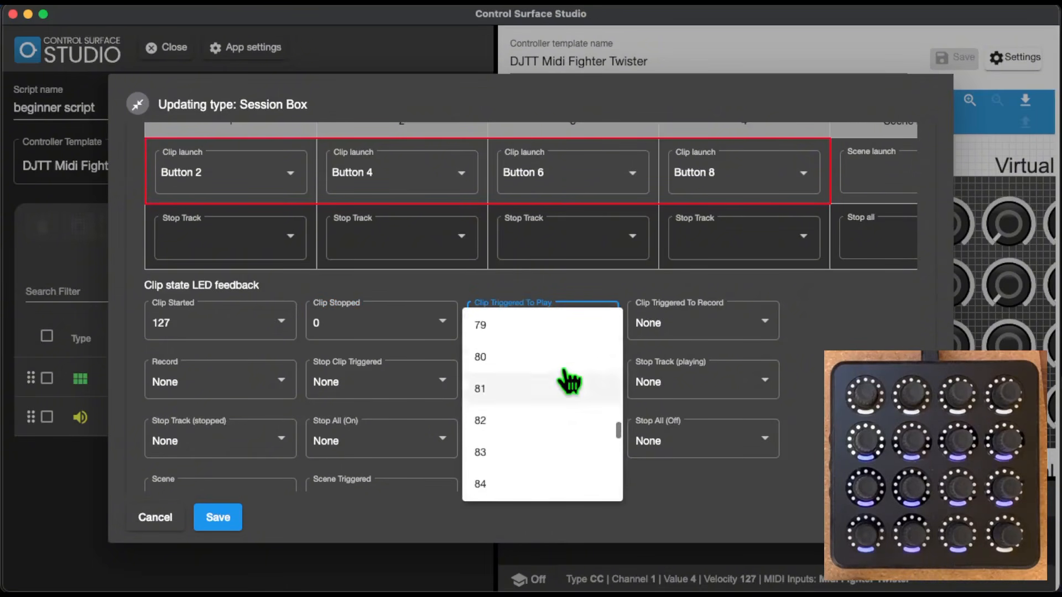
scroll(569, 380, up, 2)
click(532, 474)
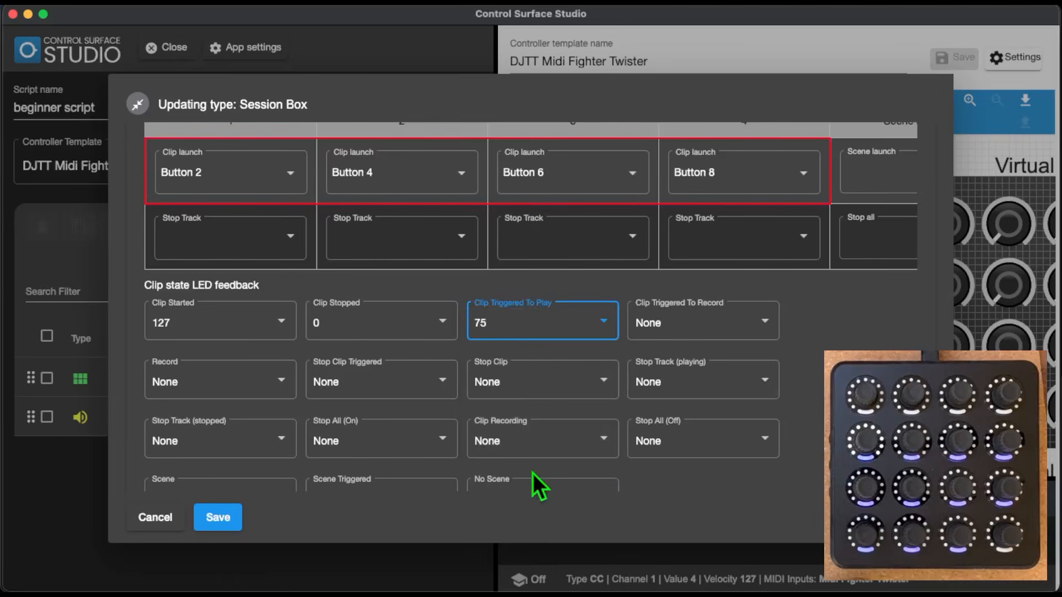
Check the encoders' off colors in Midi Fighter Utility, then return to the session box's LED feedback settings.
scroll(698, 419, down, 3)
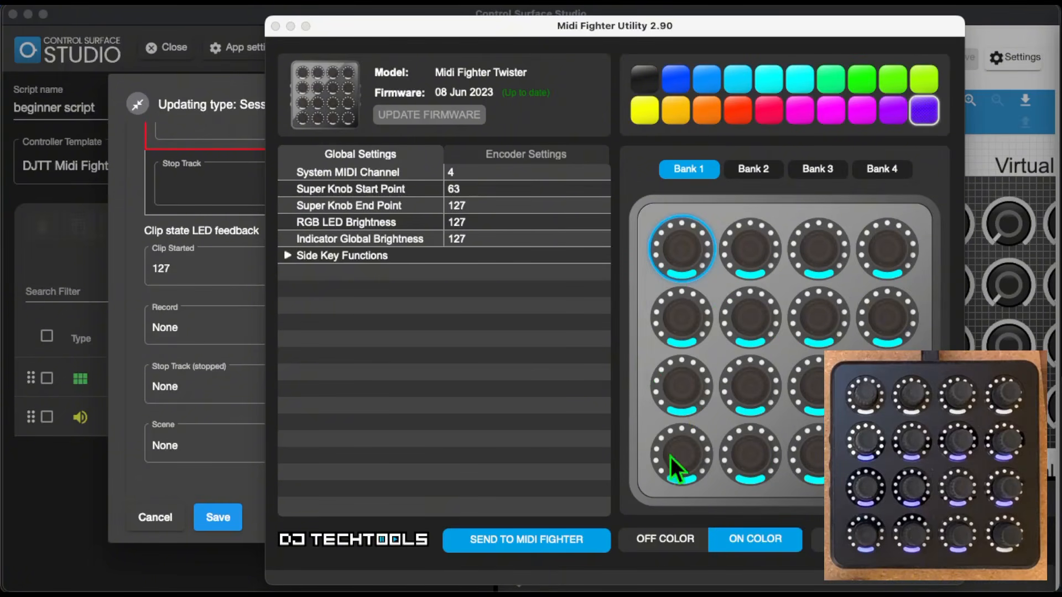
click(658, 536)
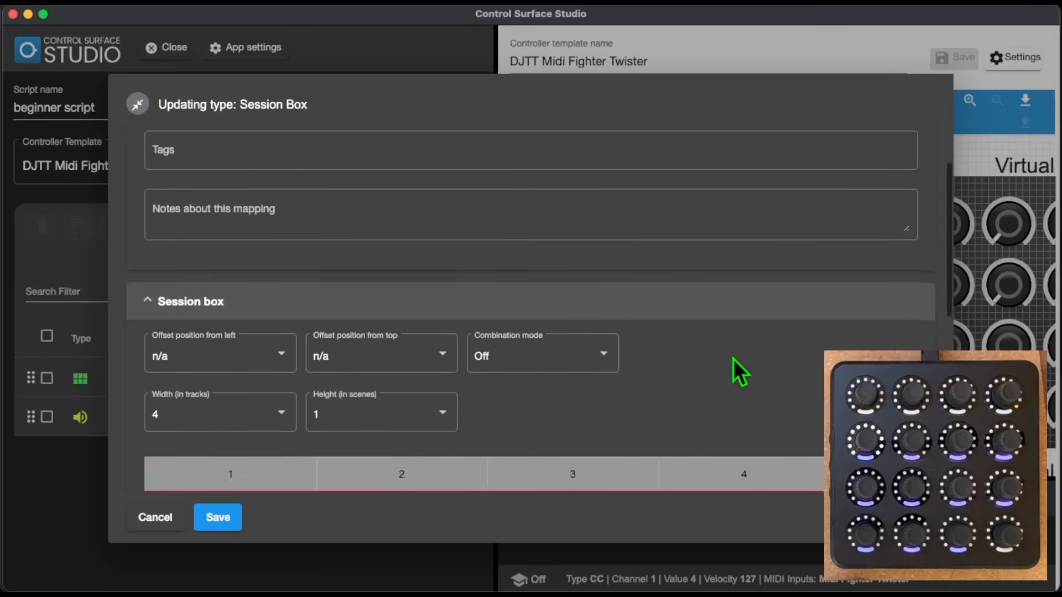
scroll(733, 360, down, 10)
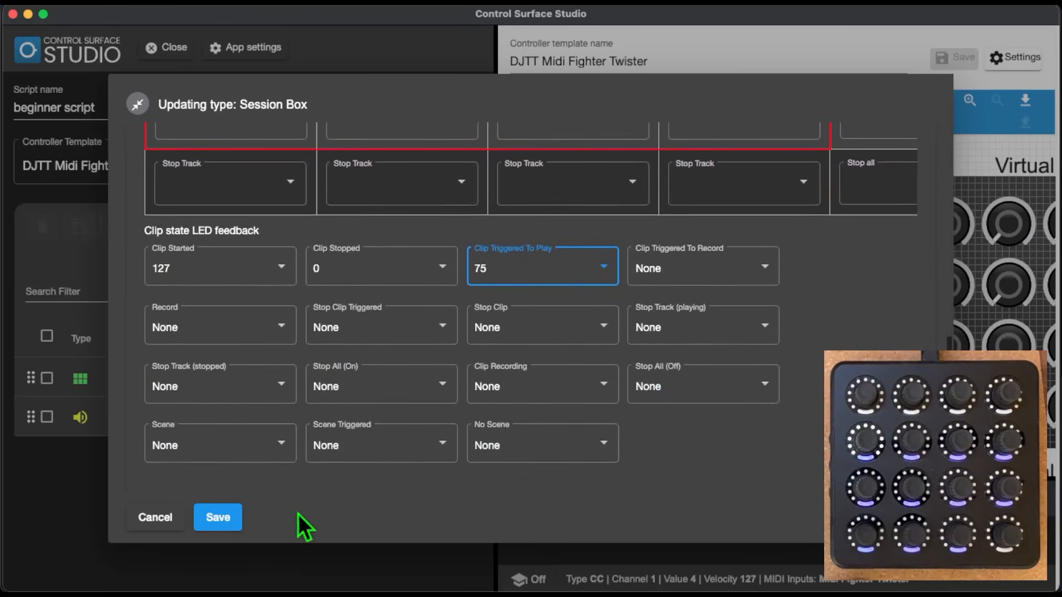
Save the Session Box mapping and the beginner script, and install the updated script for Ableton Live.
click(236, 519)
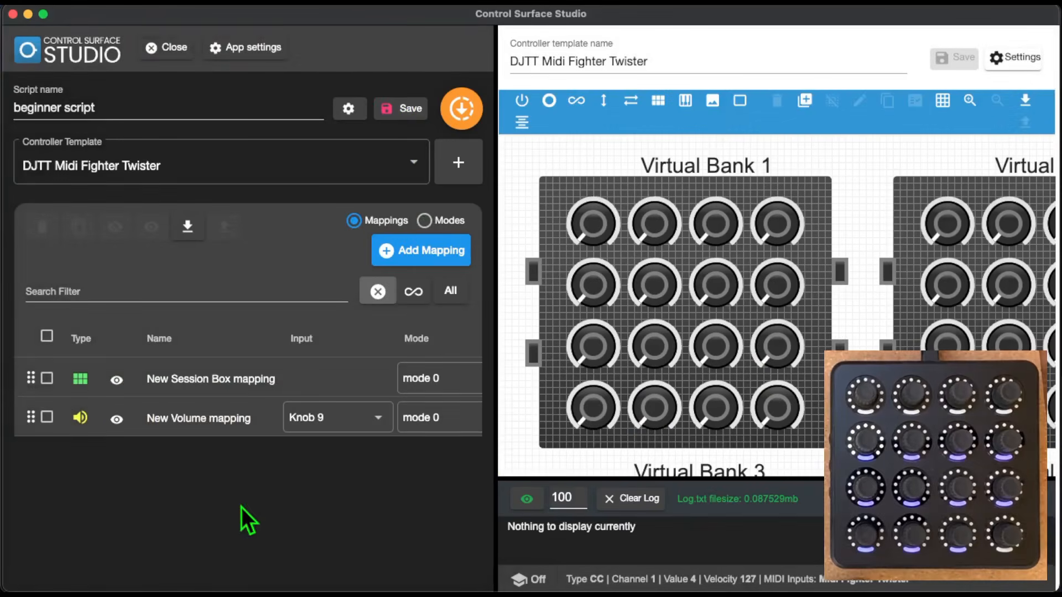
click(404, 109)
click(463, 117)
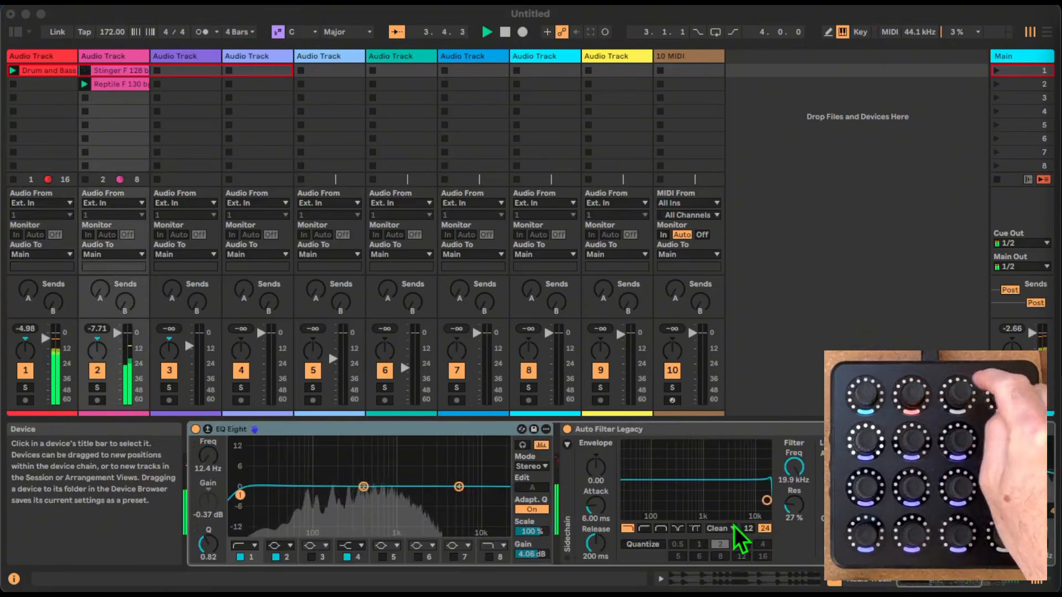
In Ableton Live, set the global launch quantization to 1 Bar and stop the clips on tracks 2 and 1.
click(248, 34)
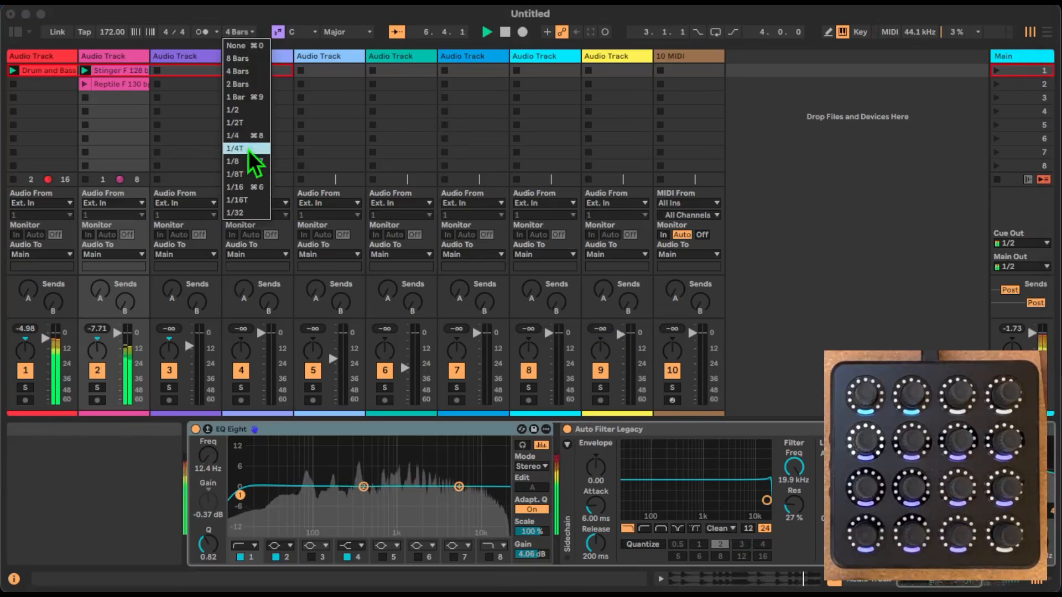
click(250, 100)
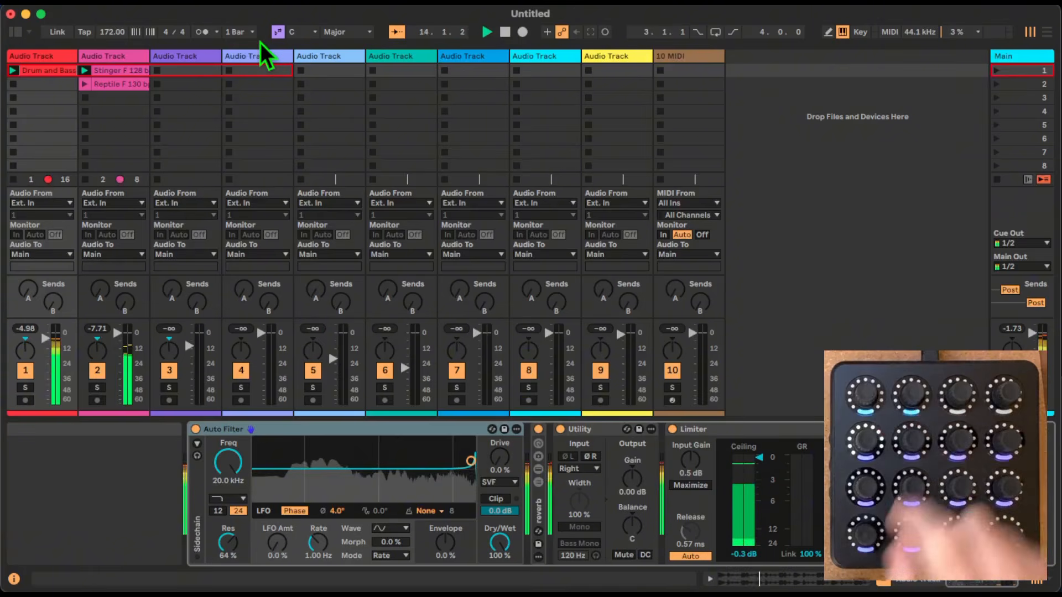
click(85, 180)
click(15, 181)
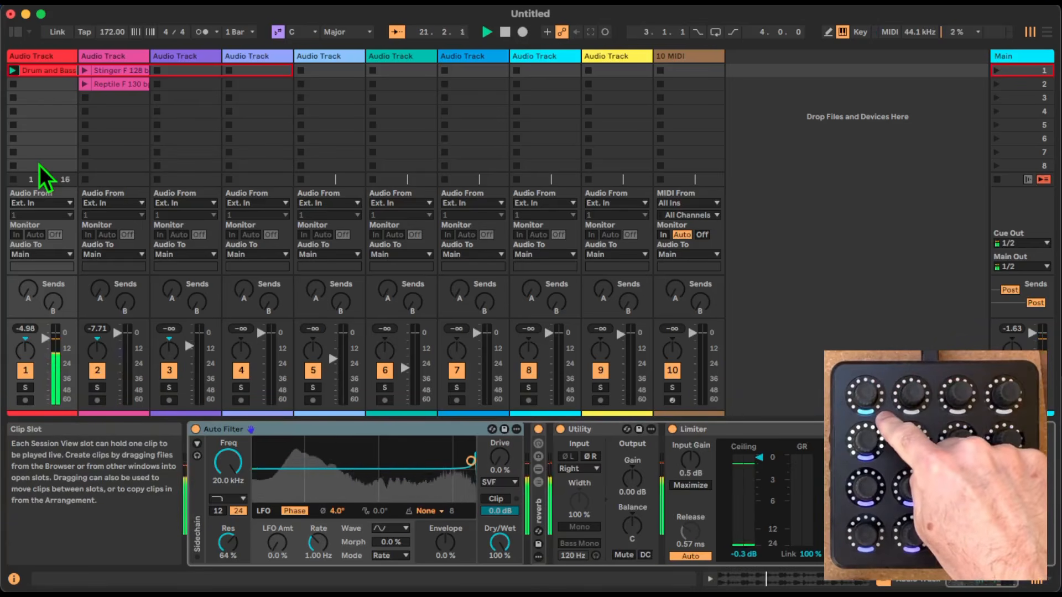
click(38, 165)
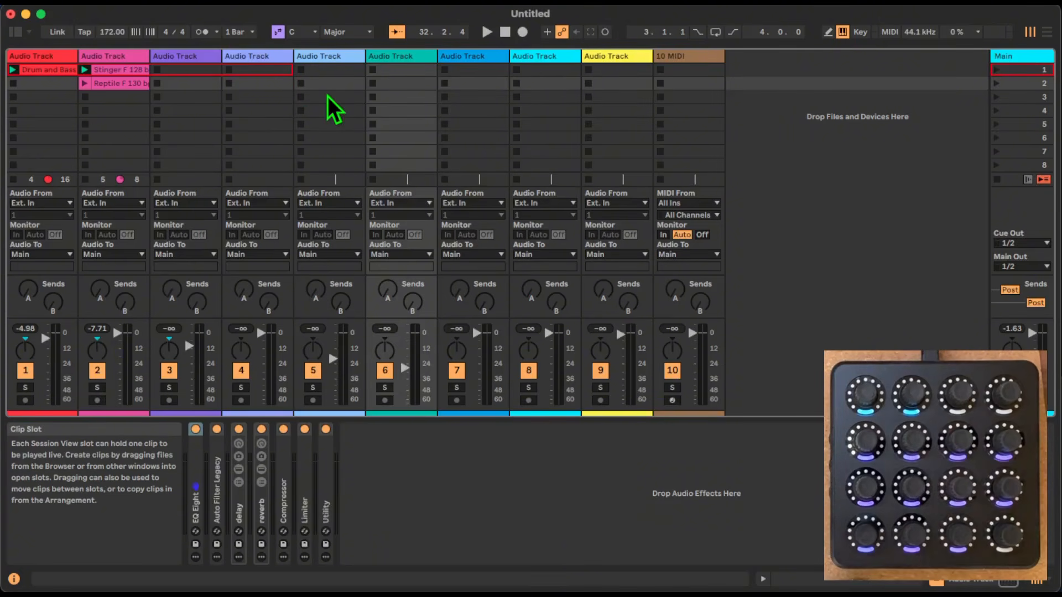
Switch back to Control Surface Studio, then add and save a Session Box Navigation mapping with its default settings.
key(super+Tab)
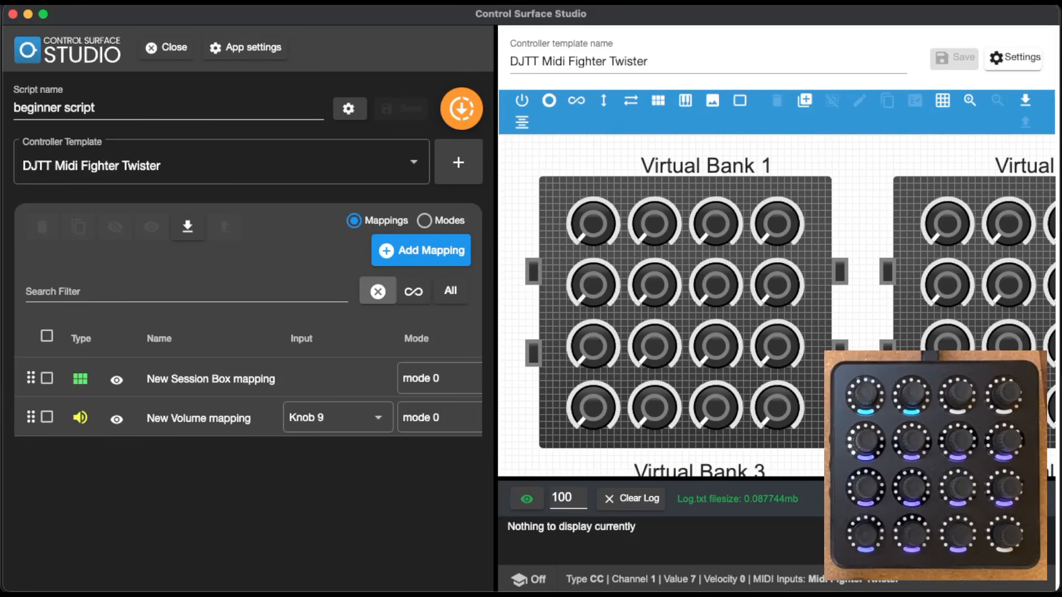
click(425, 258)
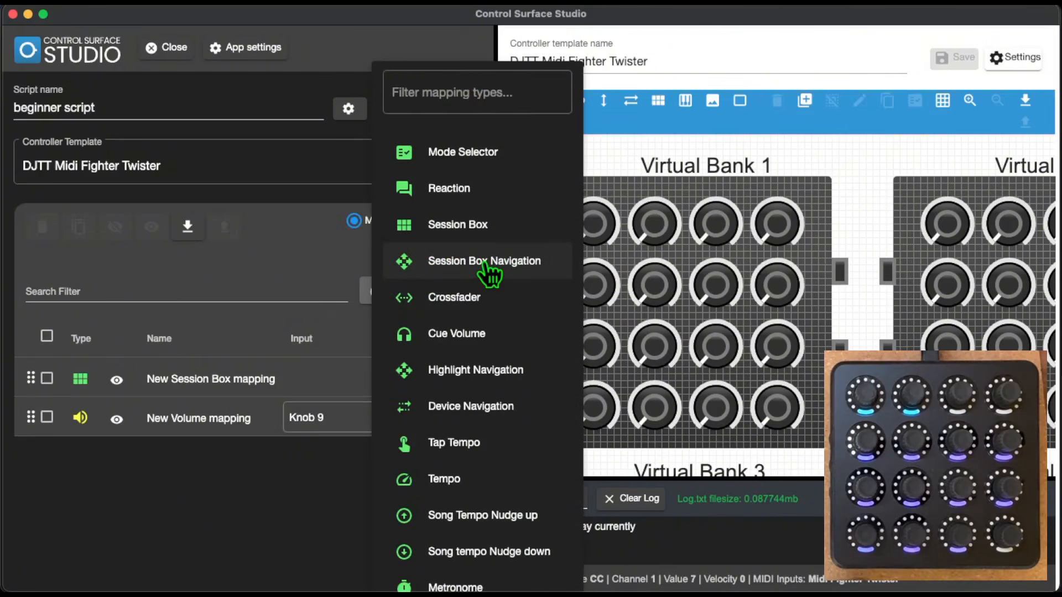
click(485, 264)
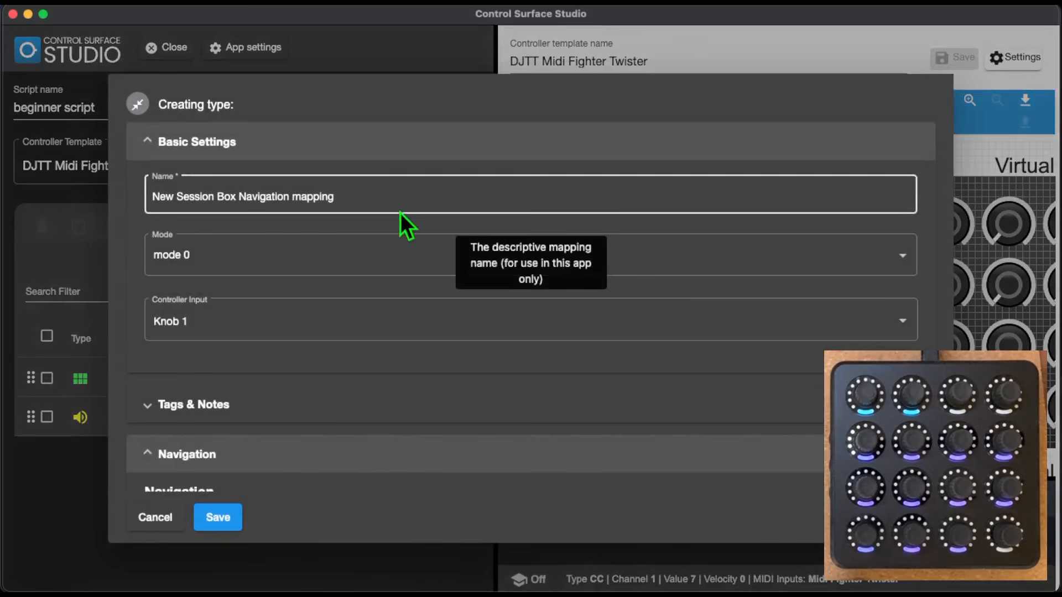
click(221, 523)
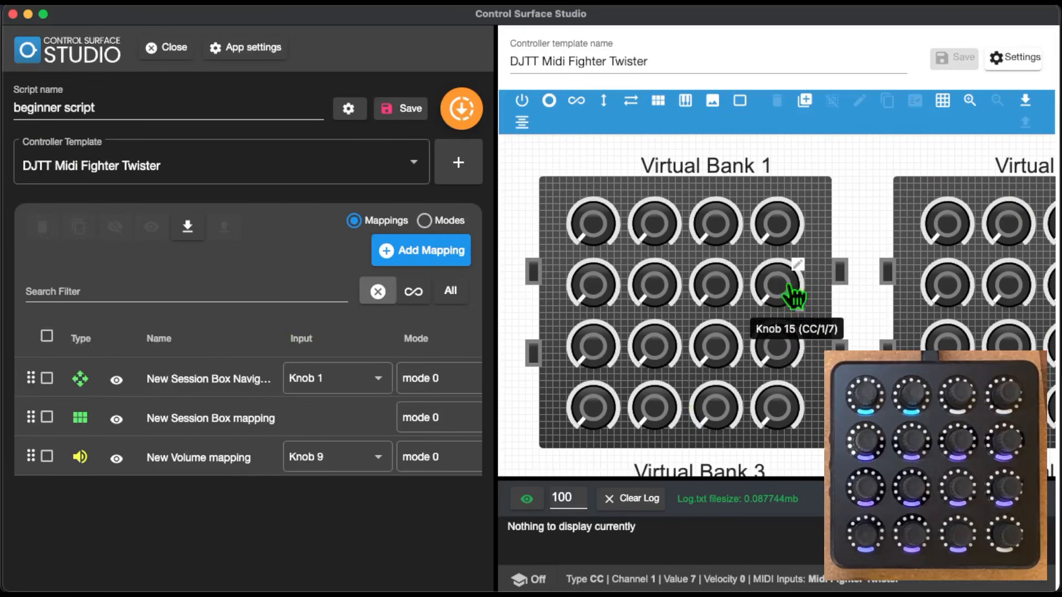
Assign Knob 15 as the input of the Session Box Navigation mapping.
click(339, 378)
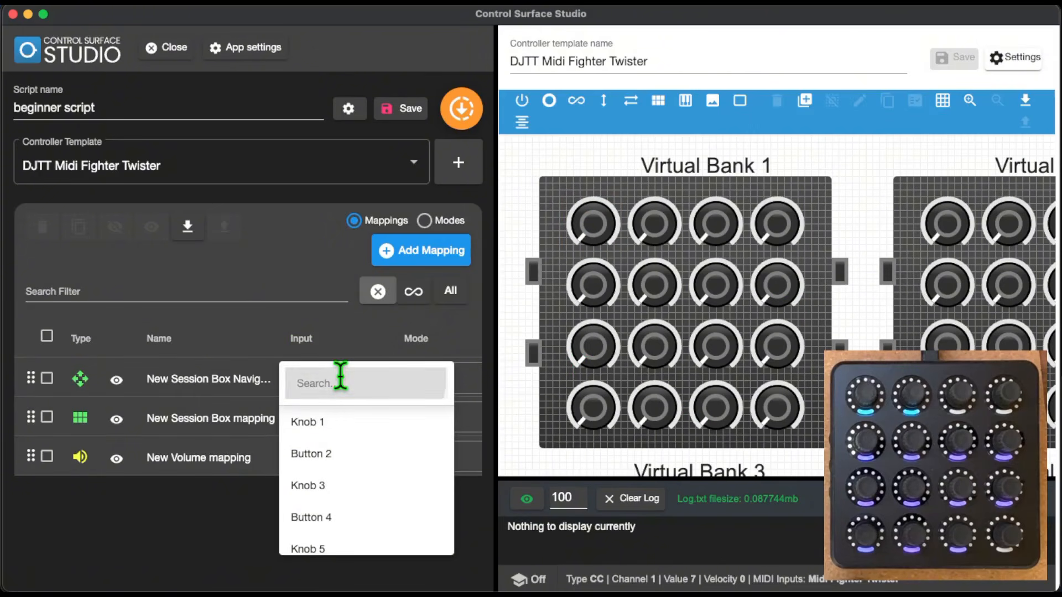
click(340, 381)
text(knob 1)
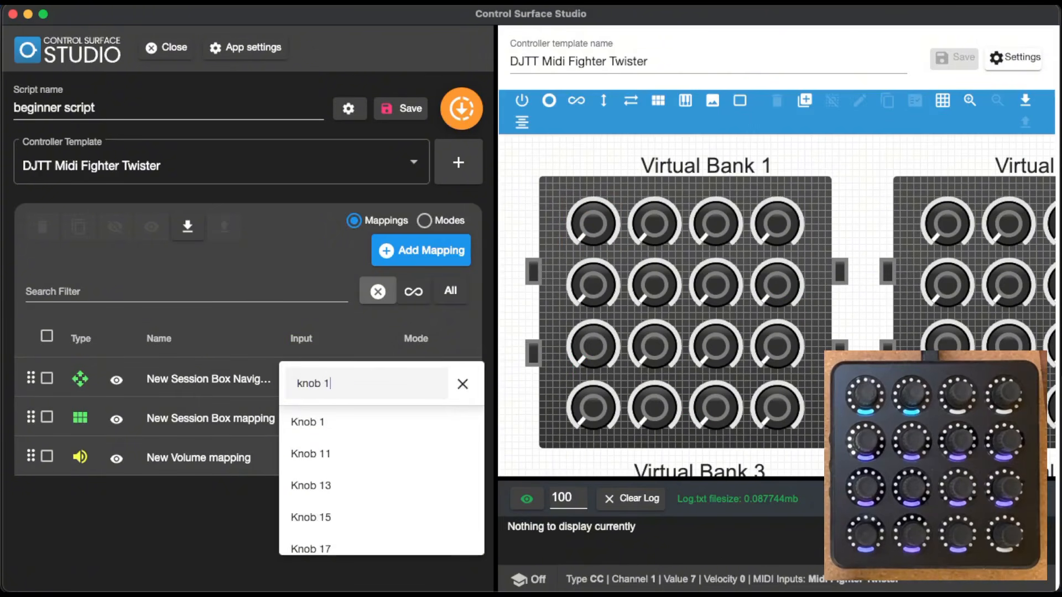
text(5)
click(313, 423)
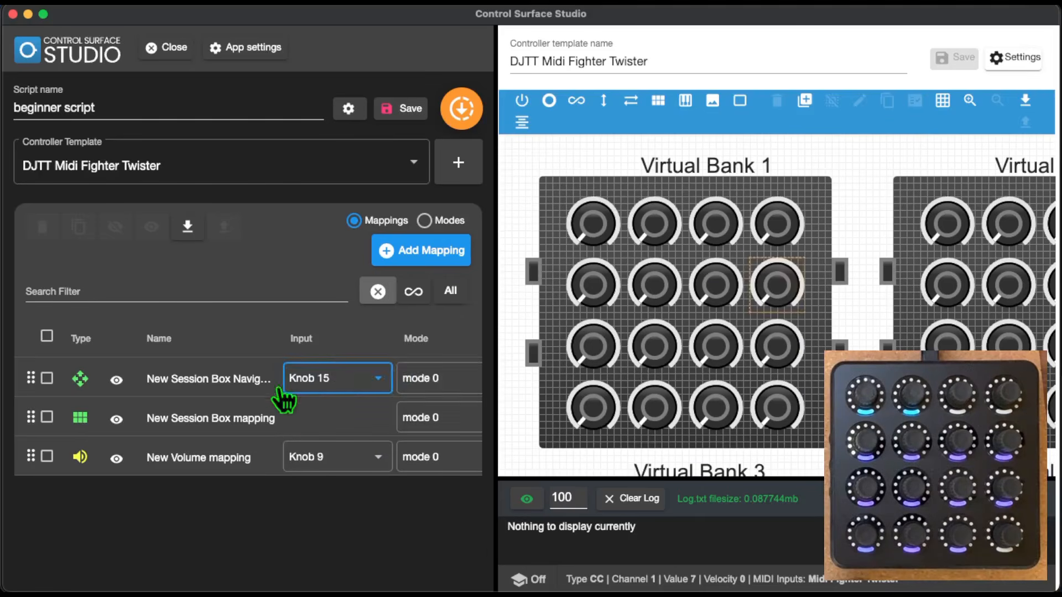
Open the Session Box Navigation mapping and set its navigation type to Scroll, scrolling tracks.
click(256, 387)
scroll(578, 347, down, 5)
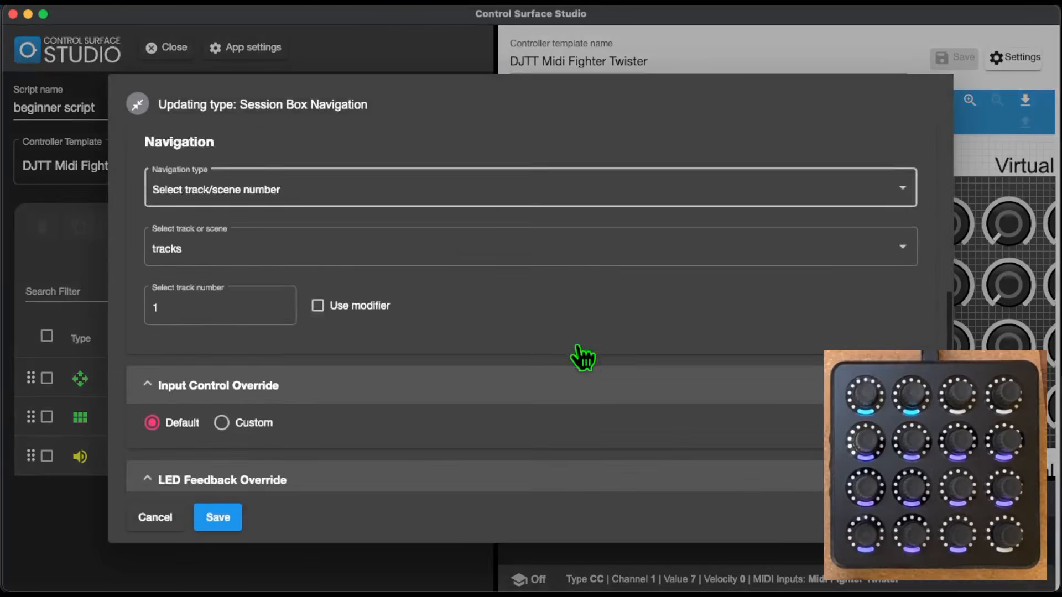
scroll(502, 218, up, 1)
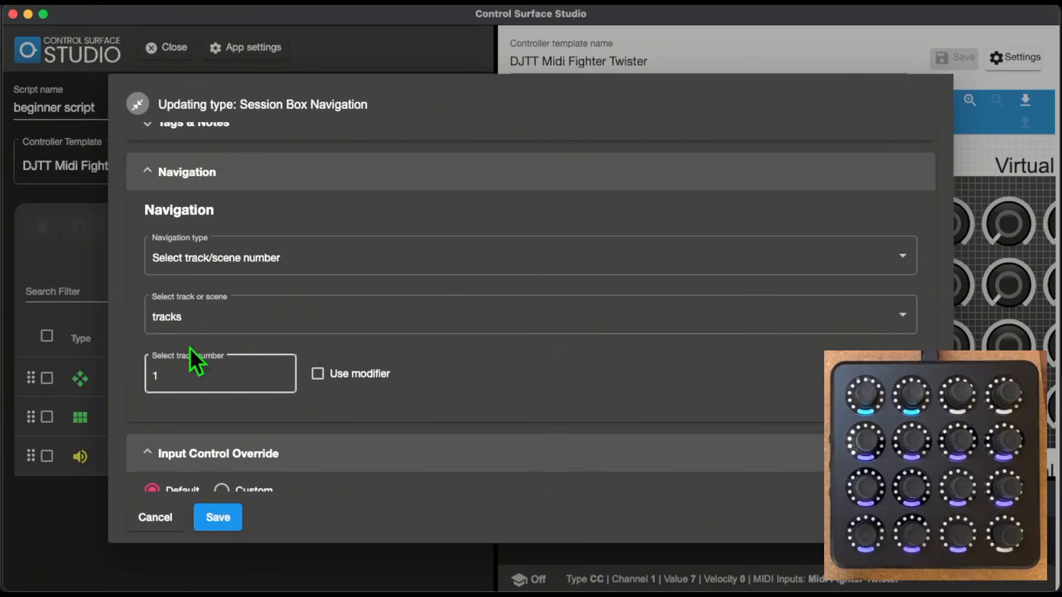
click(565, 264)
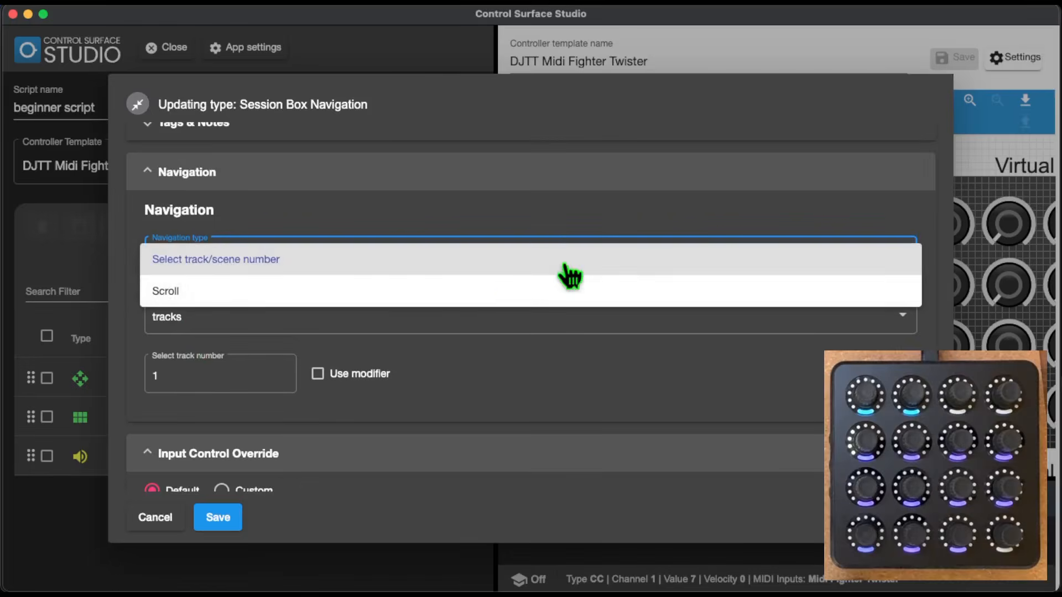
click(398, 298)
click(179, 331)
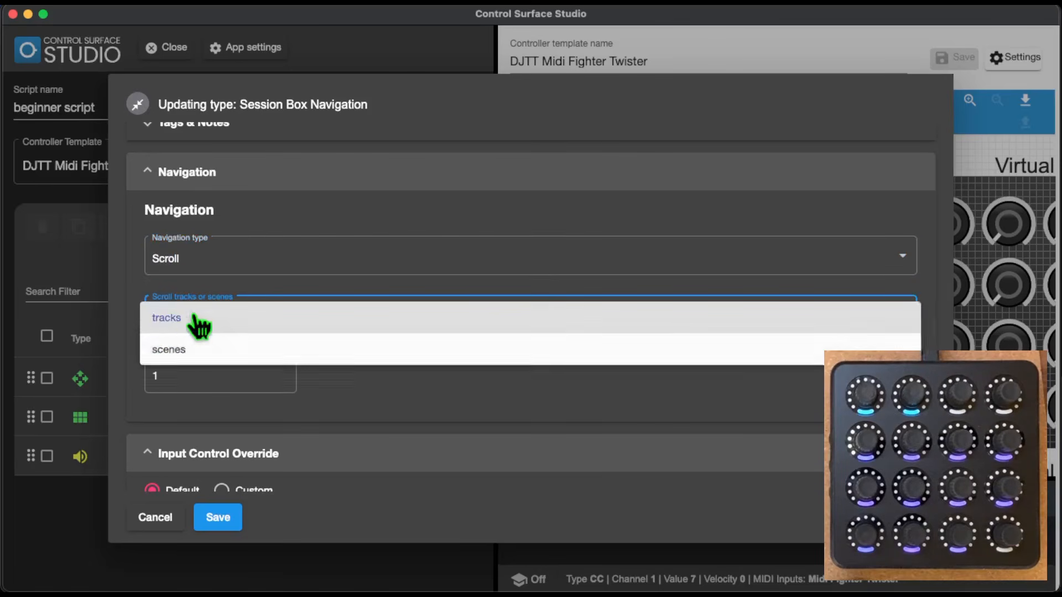
click(173, 316)
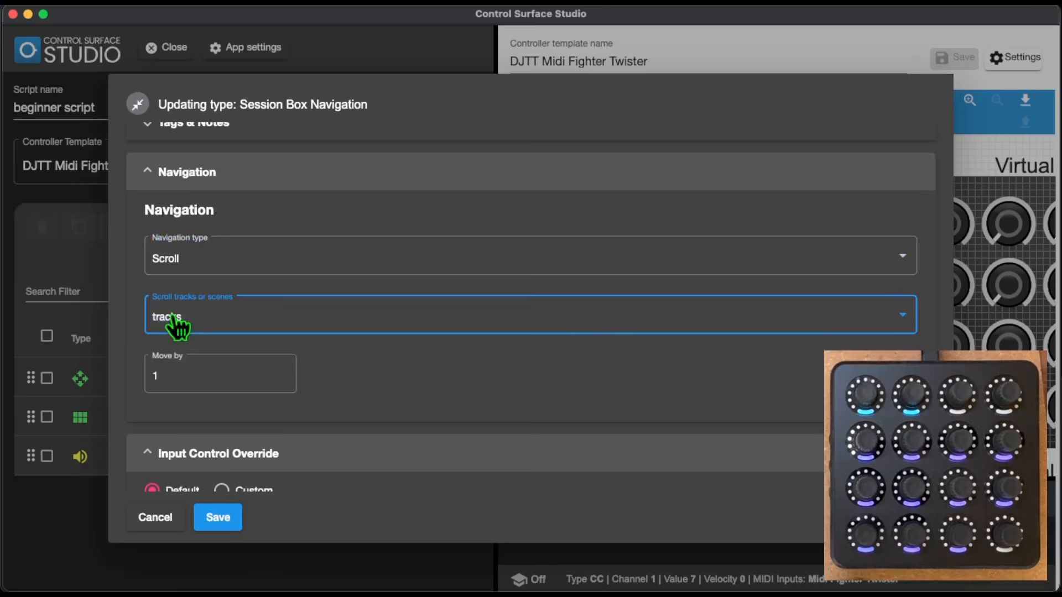
Set the Move by value of the Knob 15 Session Box Navigation mapping to 4 tracks.
click(175, 376)
scroll(339, 403, down, 1)
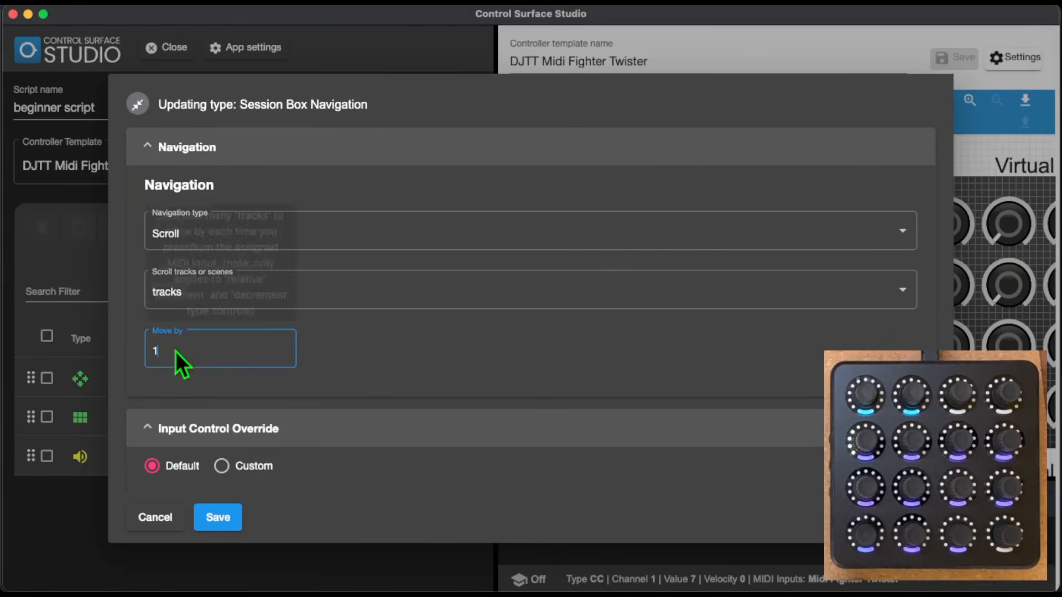
mouse_move(178, 349)
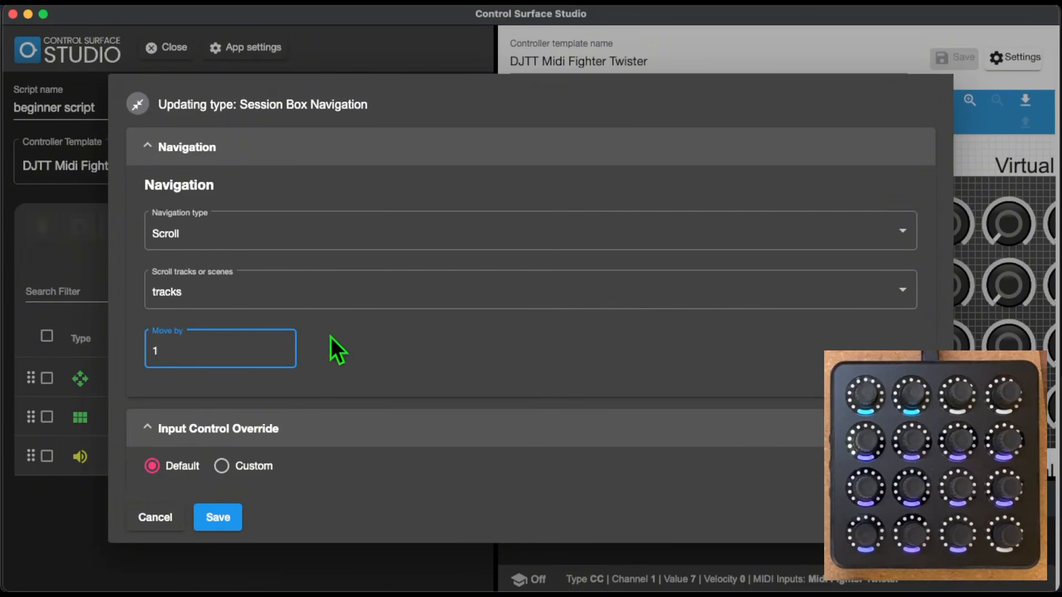
key(BackSpace)
text(4)
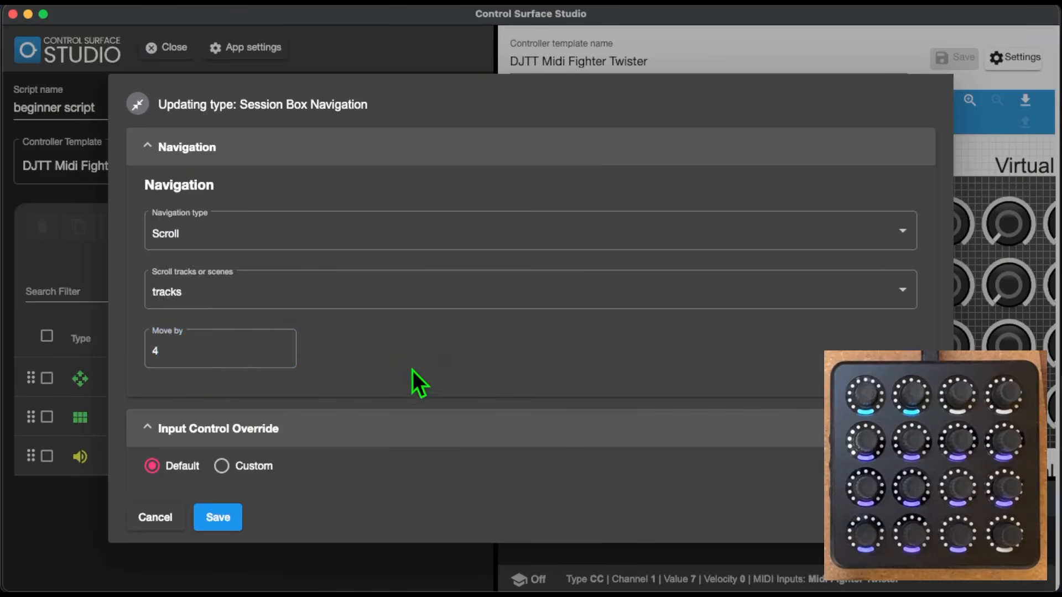
Set the navigation mapping's Move by value to 1 and save the mapping.
click(213, 351)
key(BackSpace)
text(1)
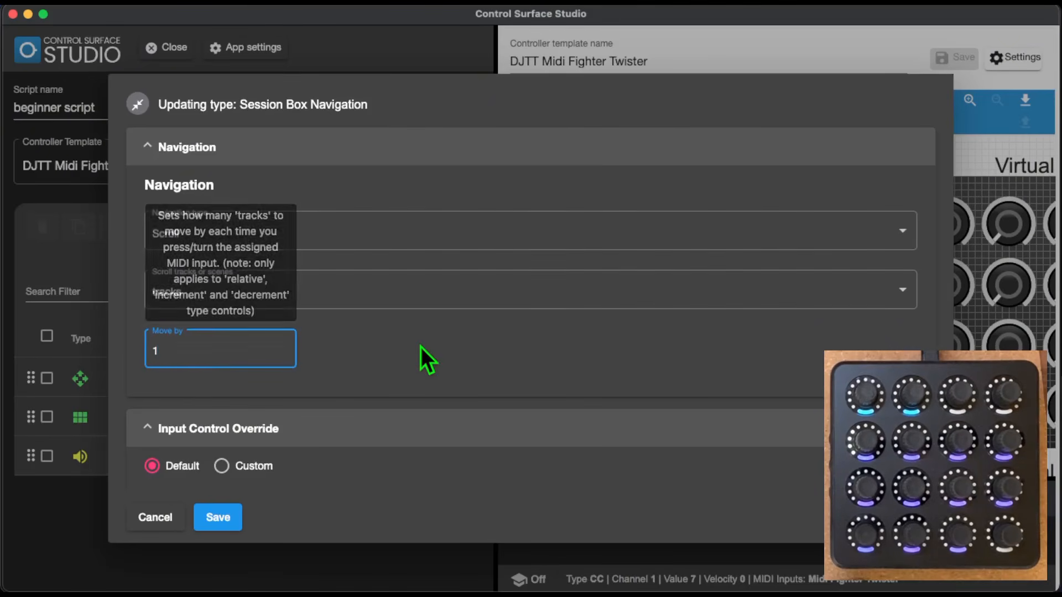
click(447, 333)
scroll(397, 362, up, 1)
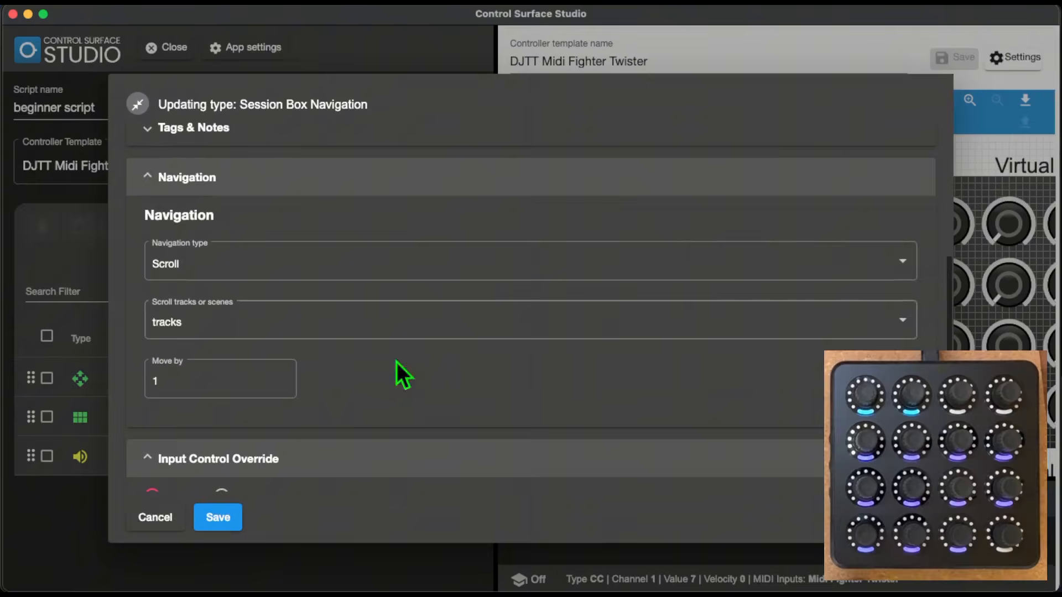
click(217, 521)
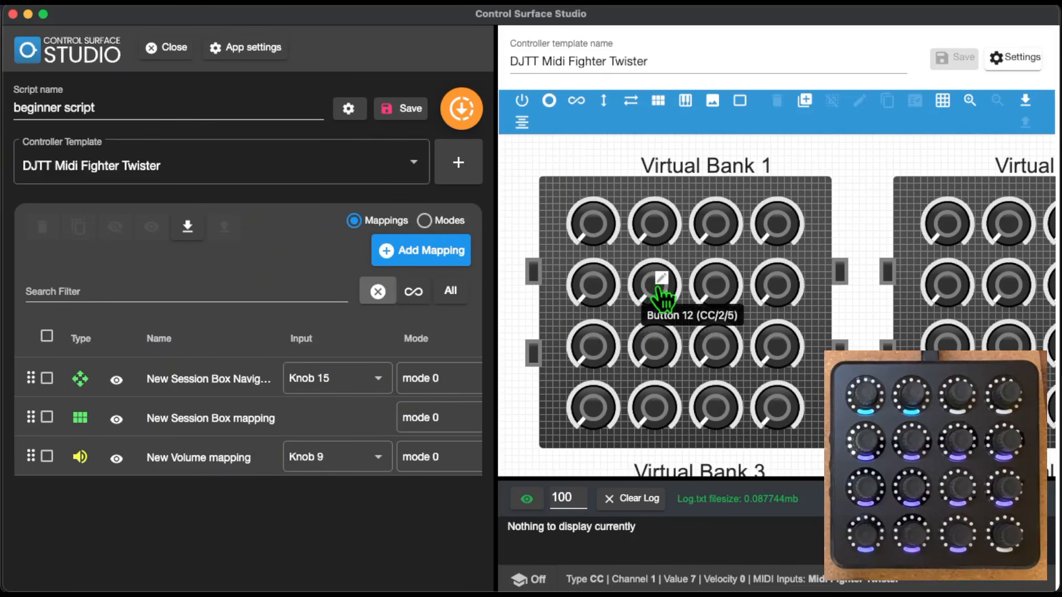
Add another Session Box Navigation mapping and choose Button 14 as its controller input.
click(458, 251)
click(472, 265)
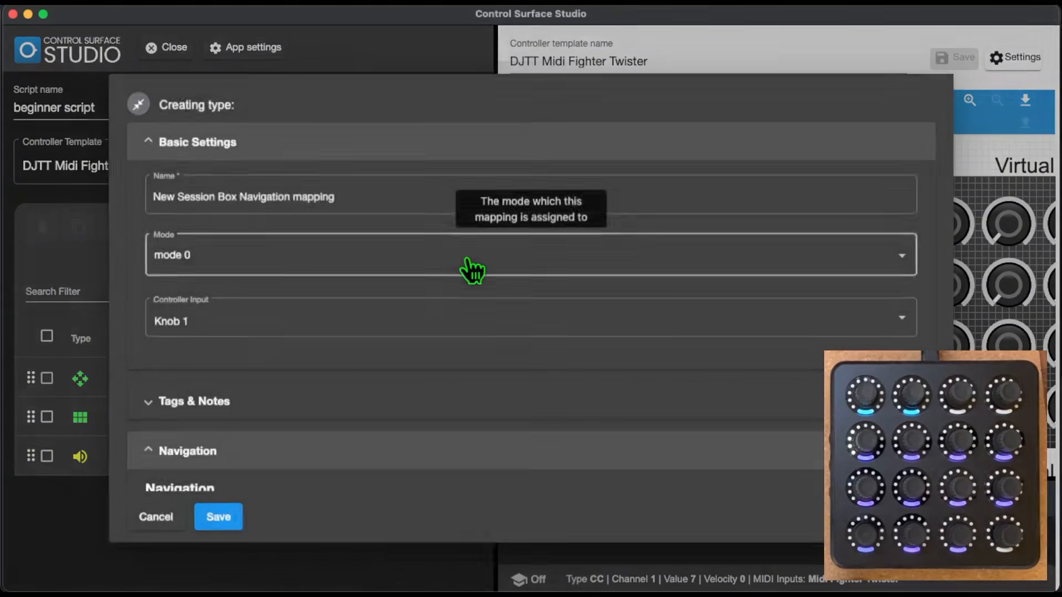
click(415, 311)
text(knob 15)
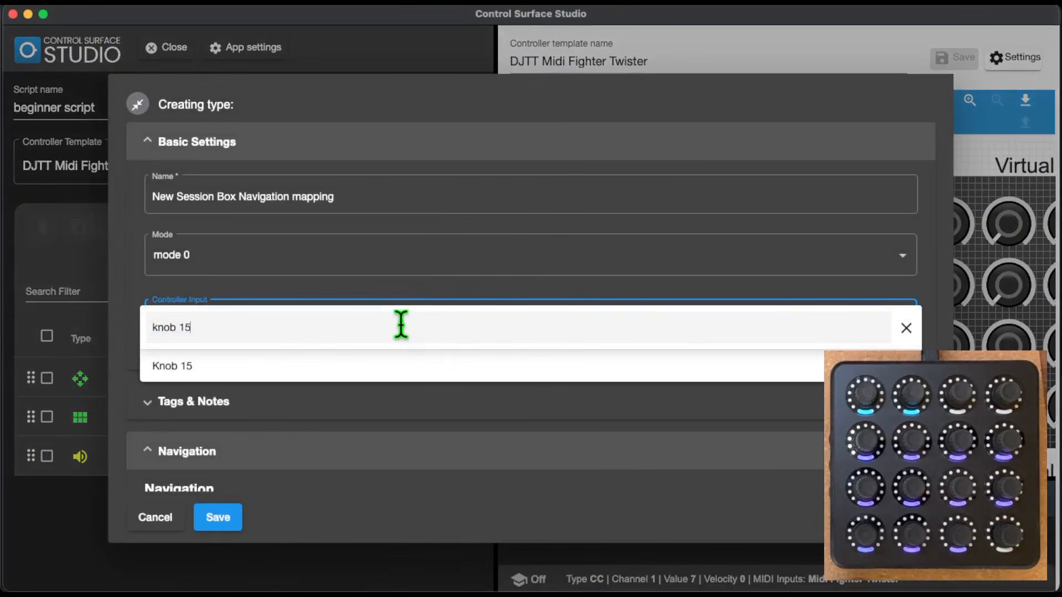
text(butt)
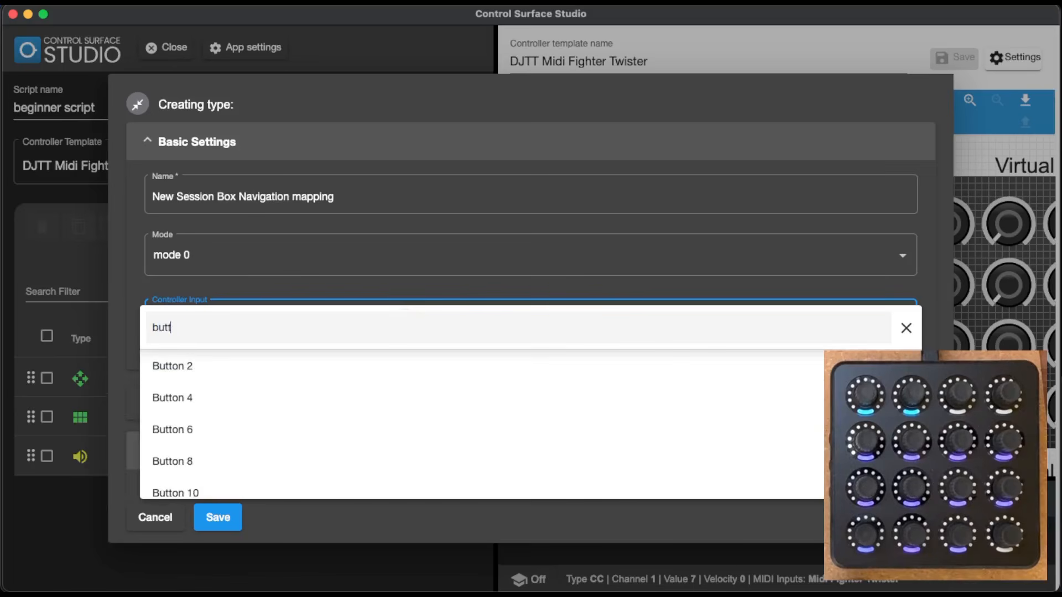
text(on 14)
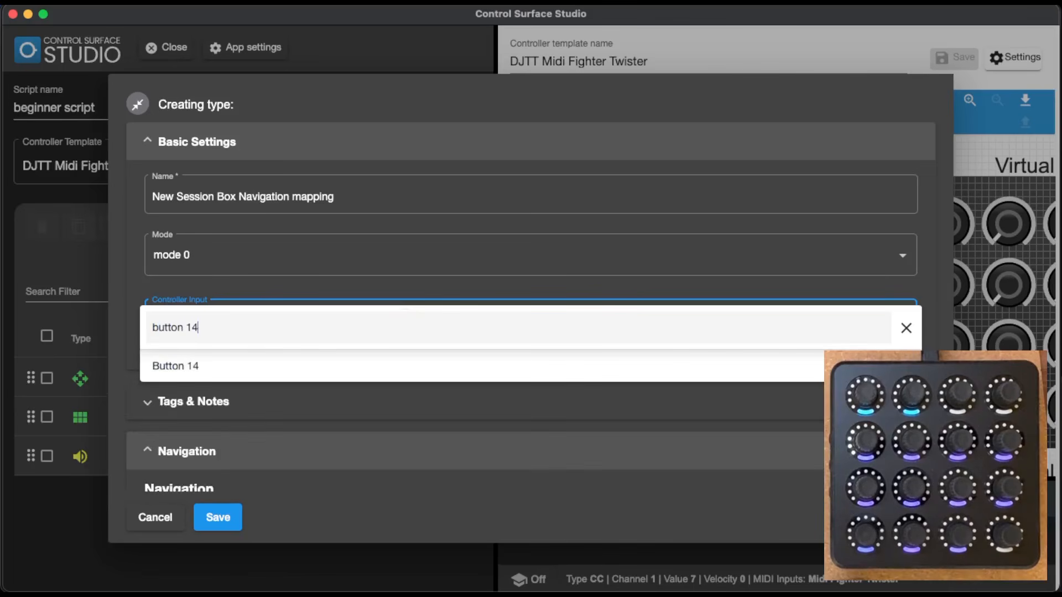
click(337, 367)
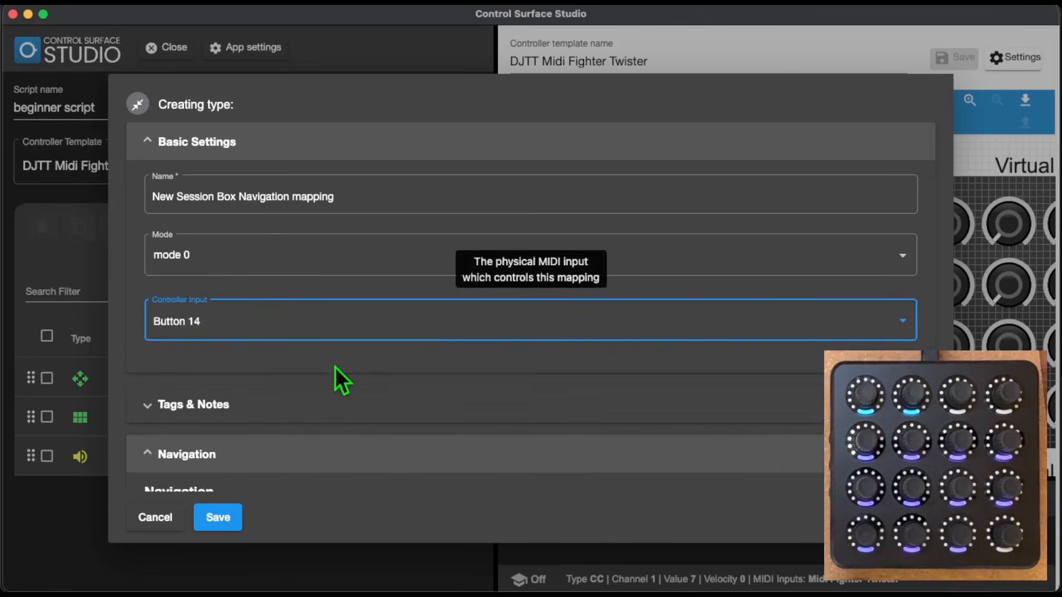
Set the new mapping's navigation type to Scroll, scrolling scenes.
scroll(348, 414, down, 3)
scroll(348, 415, down, 2)
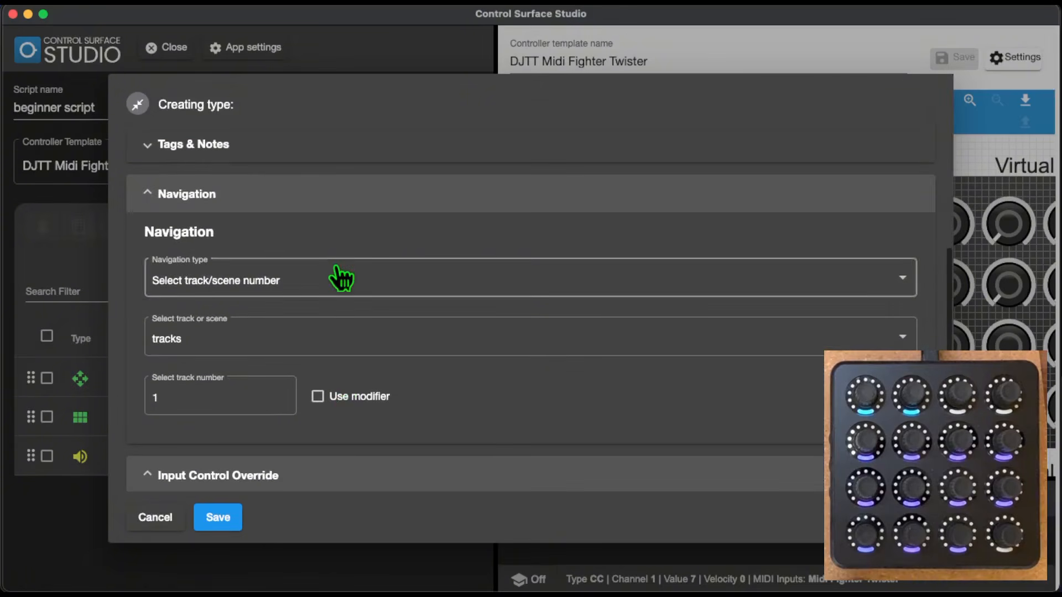
click(341, 278)
click(275, 314)
click(209, 355)
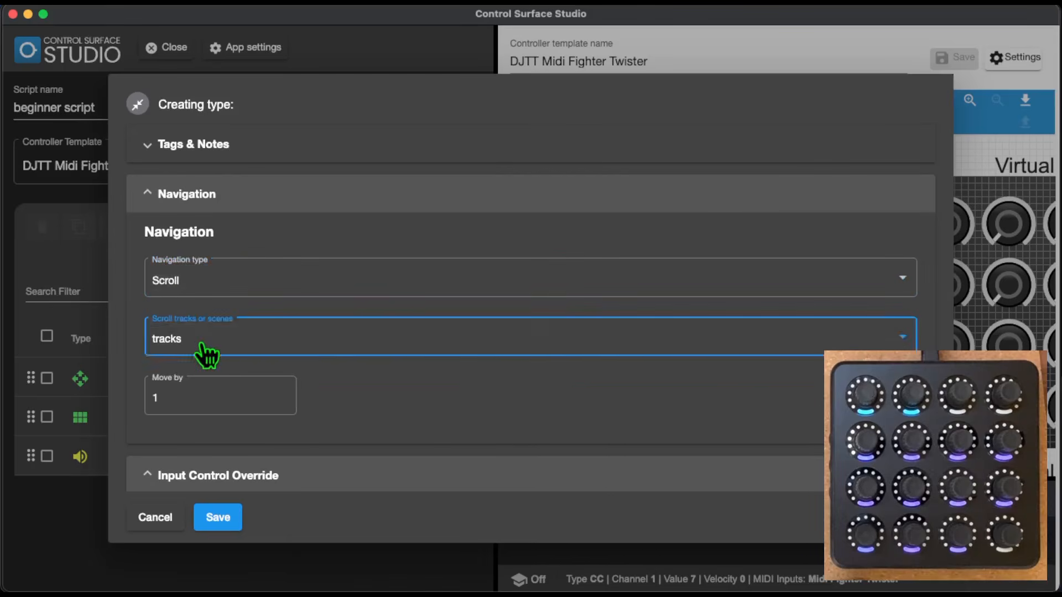
click(194, 380)
scroll(415, 408, down, 3)
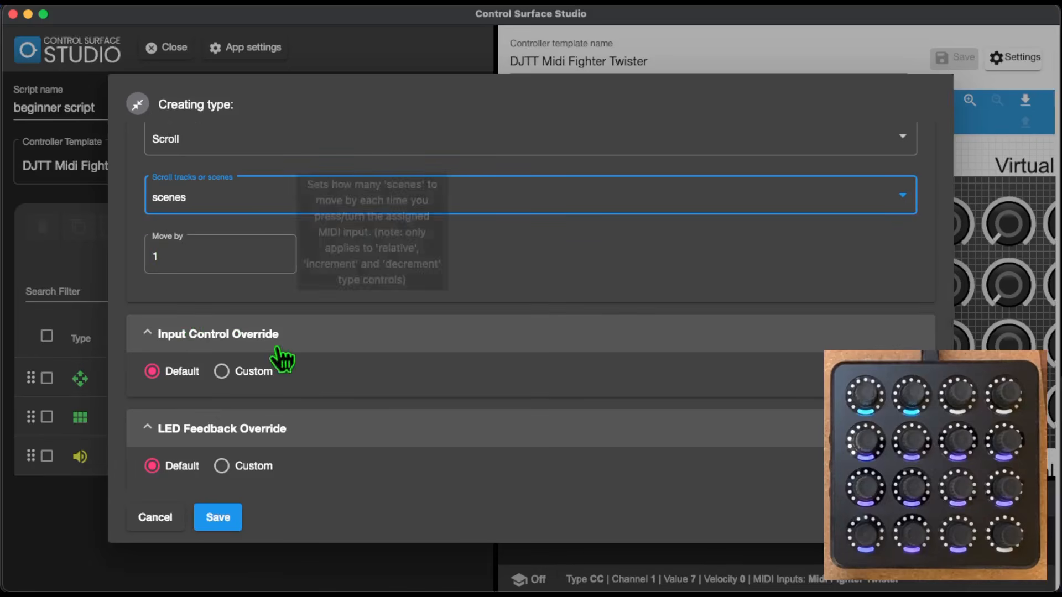
Override the mapping's input control with a custom control type of Increment and save the mapping.
click(222, 372)
scroll(514, 267, down, 3)
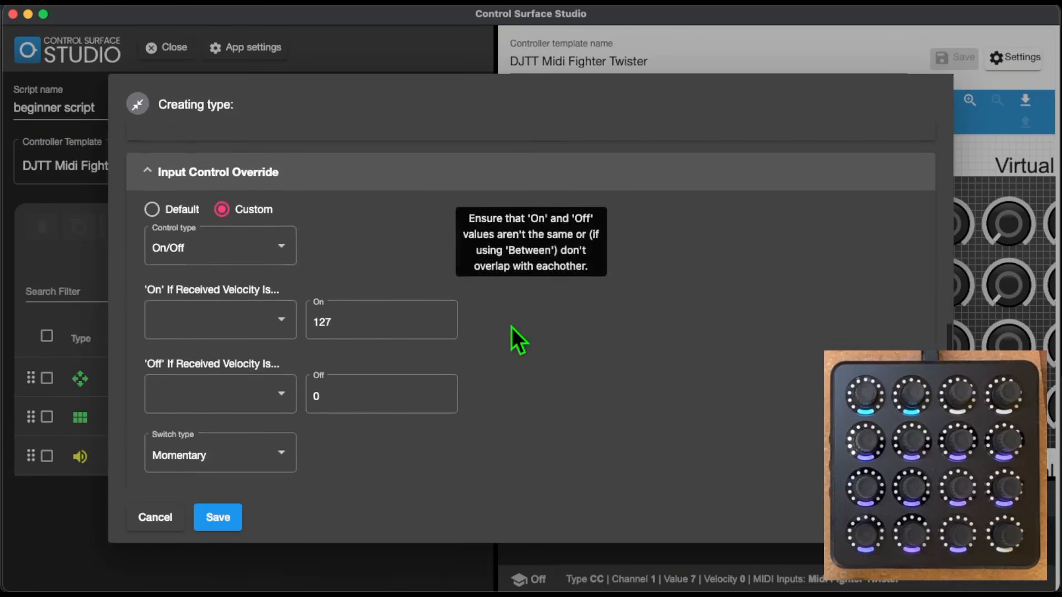
click(293, 249)
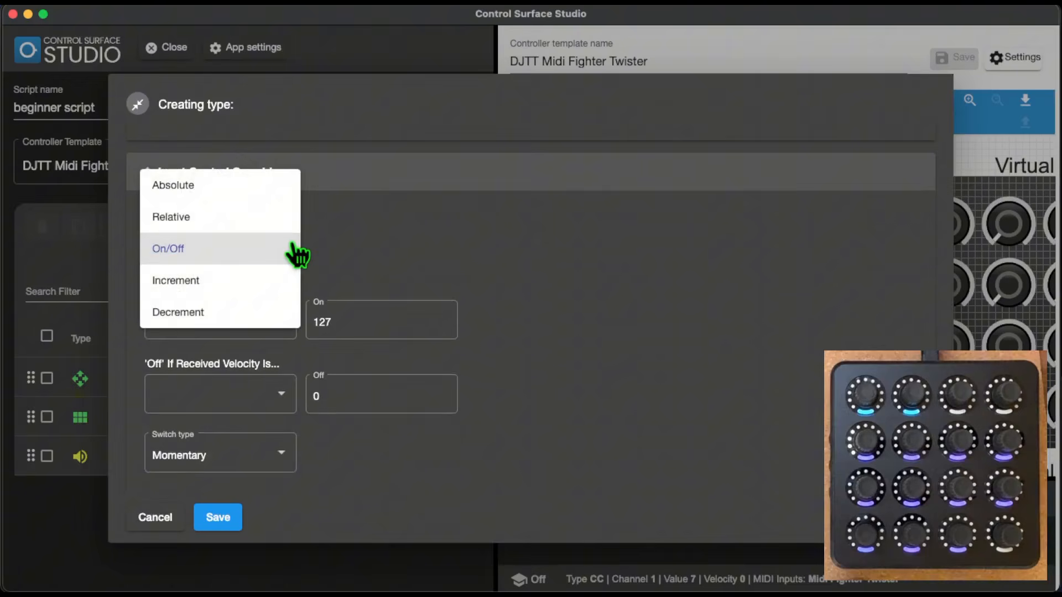
click(238, 279)
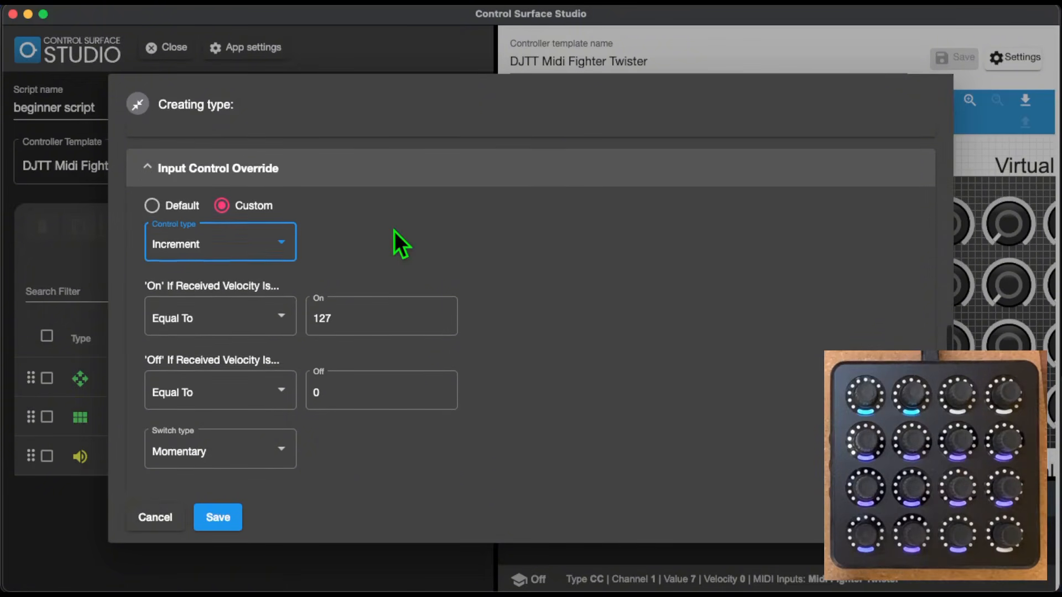
scroll(394, 231, down, 1)
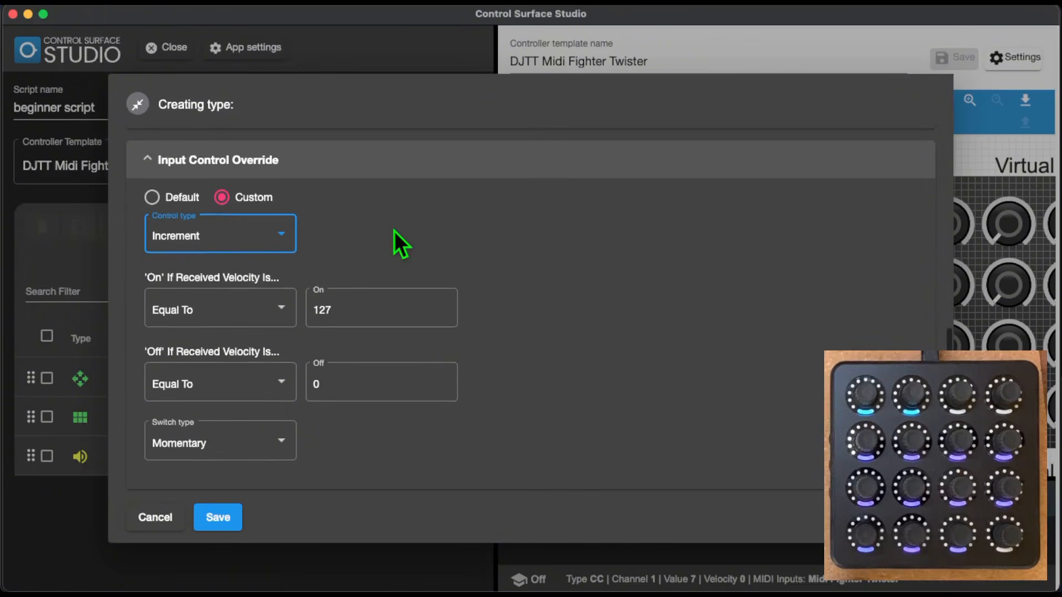
click(217, 517)
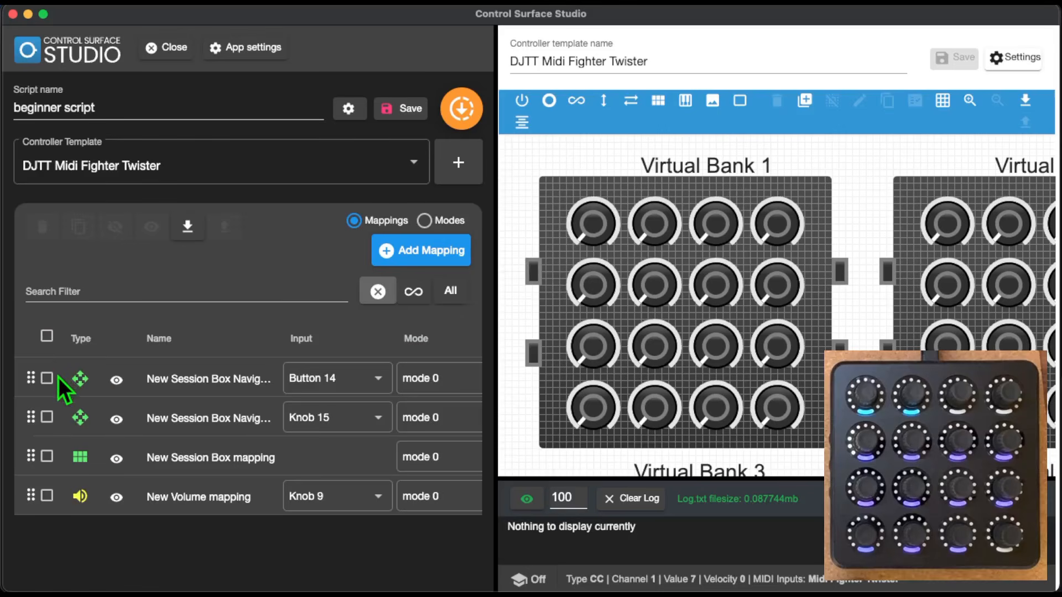
Duplicate the Button 14 Session Box Navigation mapping and assign Button 12 as the input of the first copy.
click(50, 379)
click(79, 228)
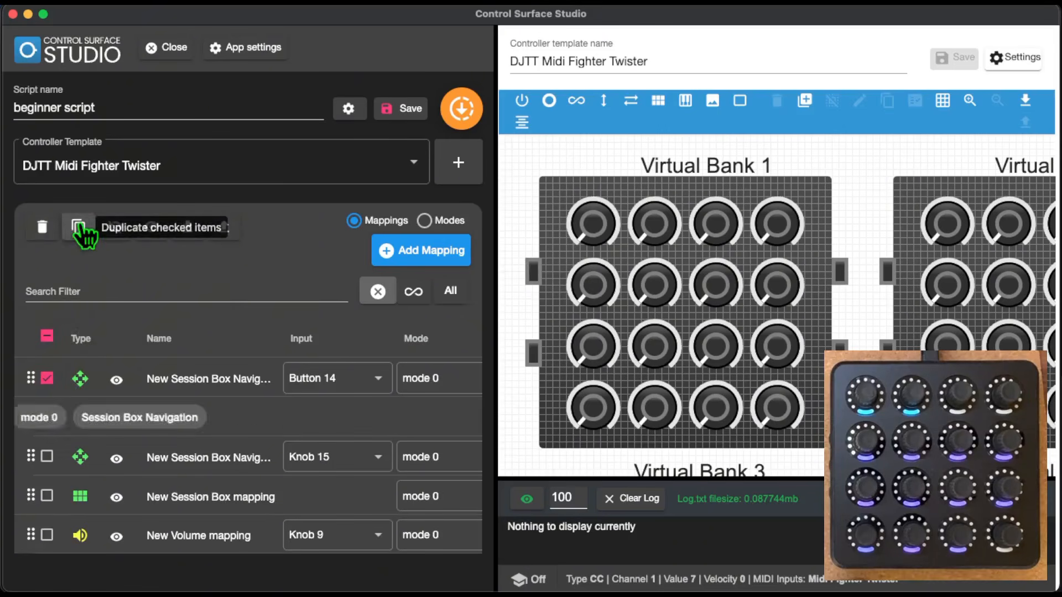
click(47, 378)
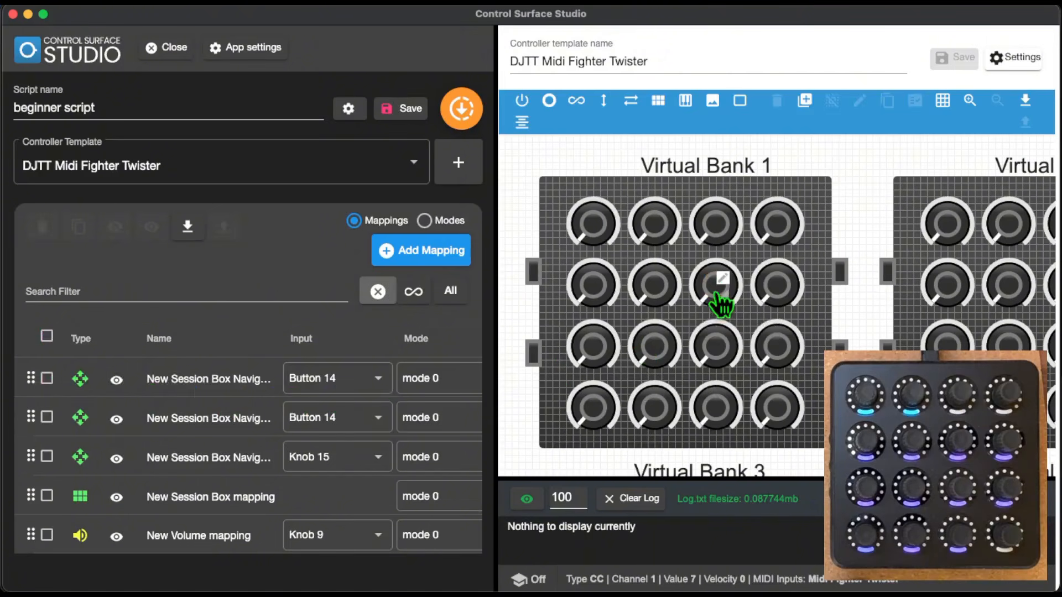
click(377, 394)
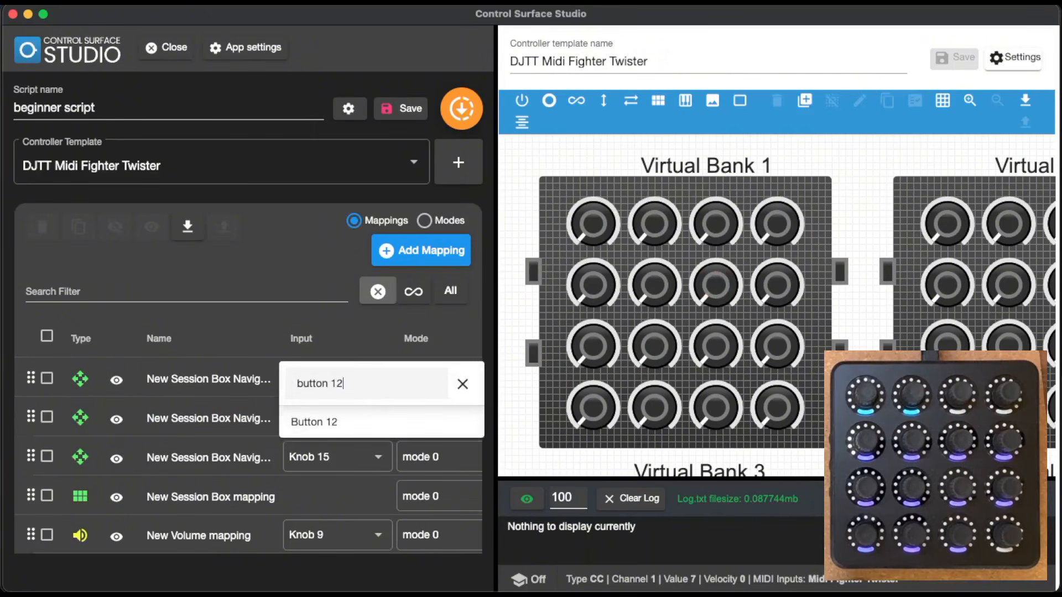
click(375, 422)
Open the Button 12 navigation mapping, change its input control type to Decrement and save it.
click(283, 378)
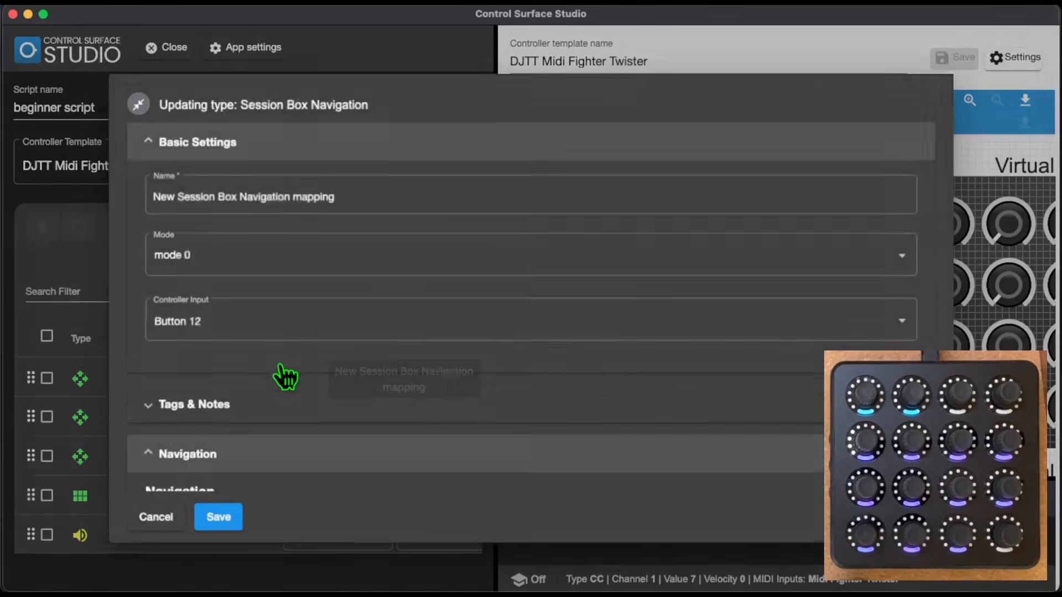
scroll(402, 329, down, 8)
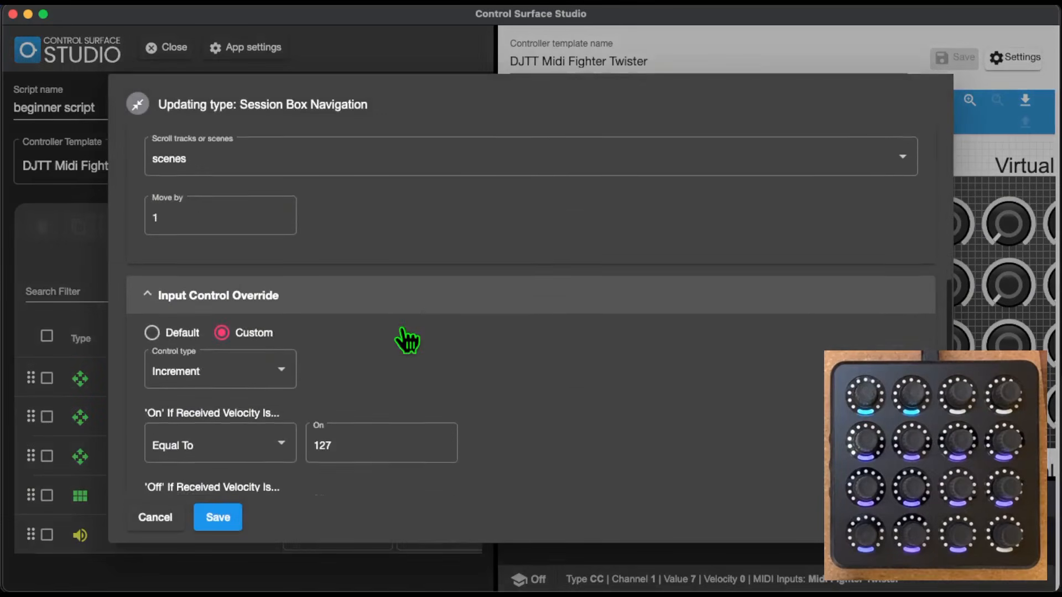
scroll(402, 330, down, 5)
scroll(374, 296, up, 4)
click(264, 210)
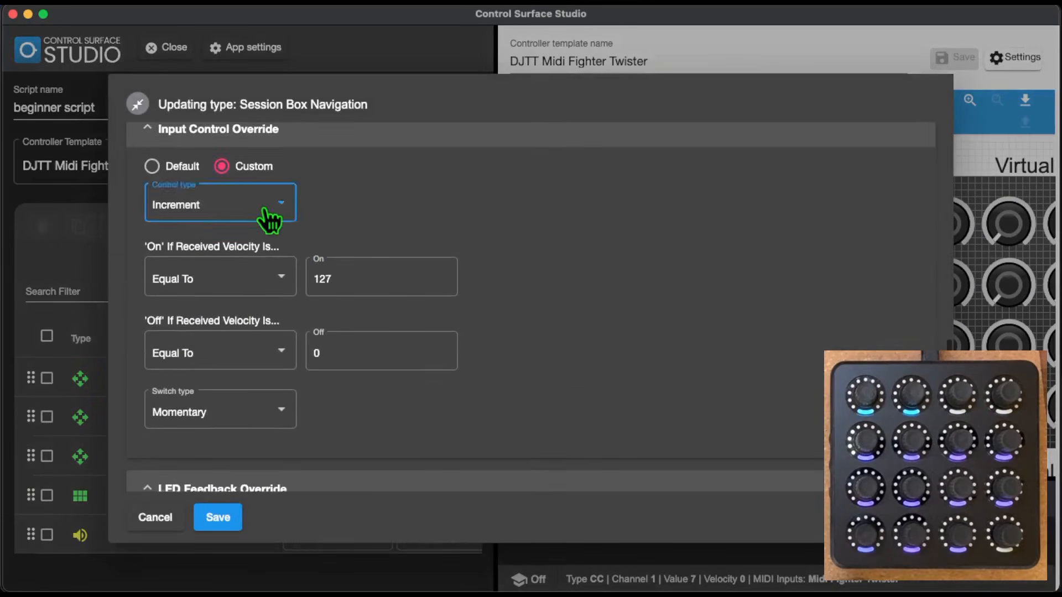
click(263, 210)
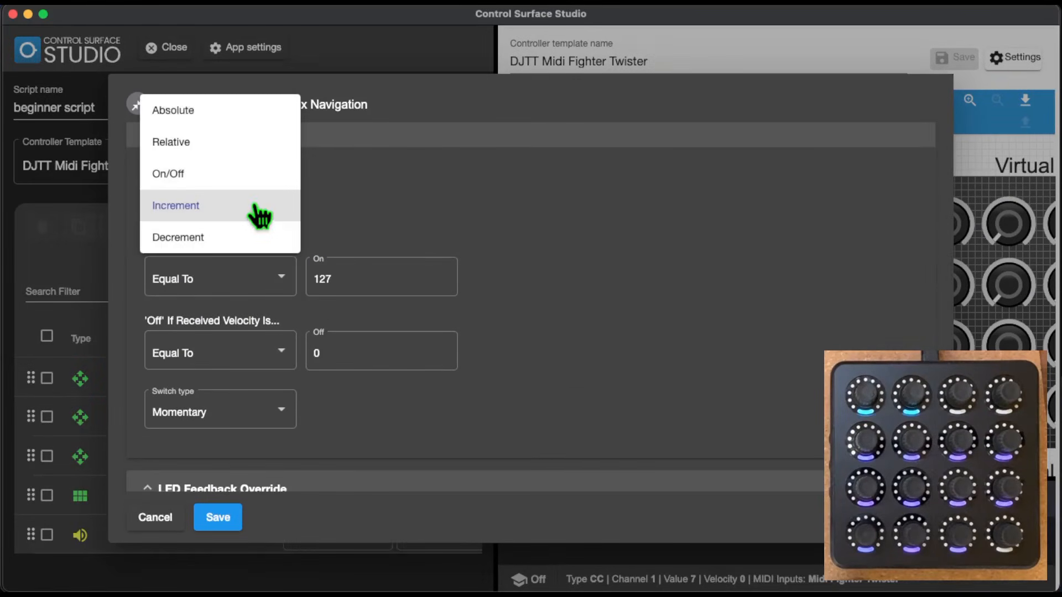
click(226, 238)
scroll(518, 205, down, 2)
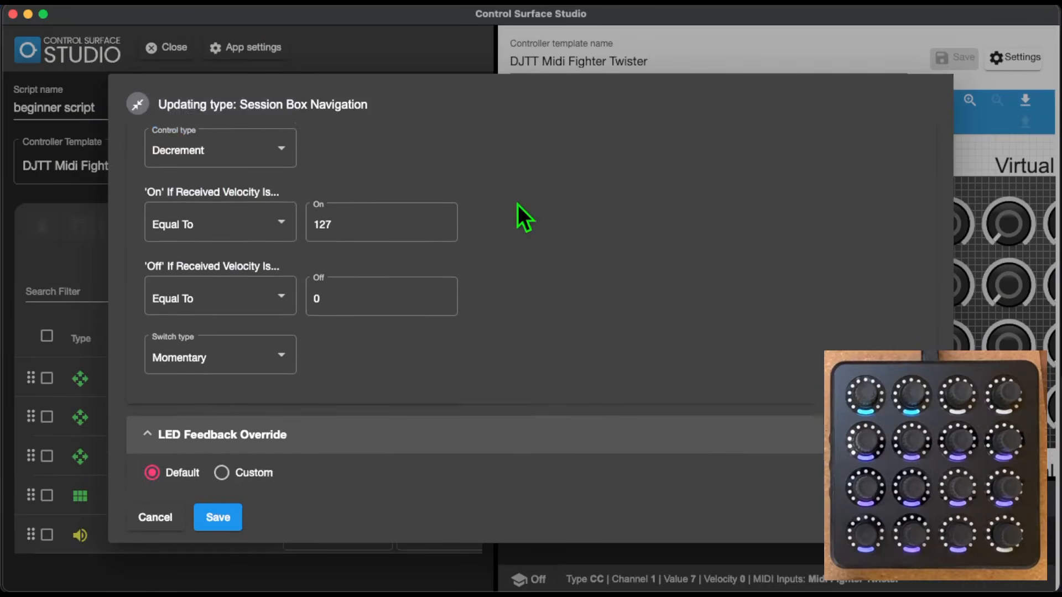
click(218, 522)
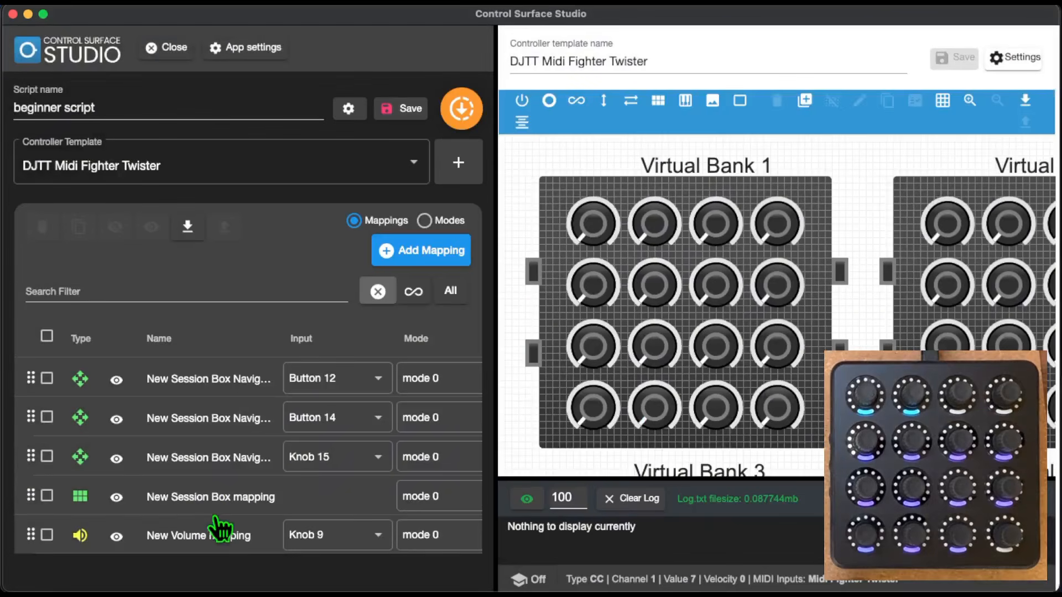
Save the beginner script to file and generate the control surface script.
click(396, 111)
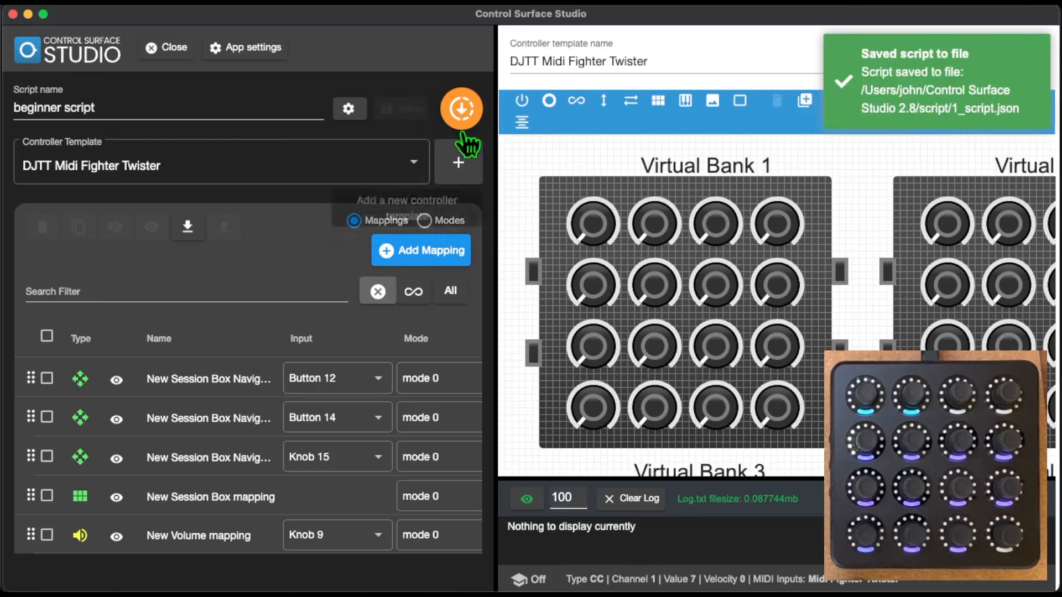
click(465, 114)
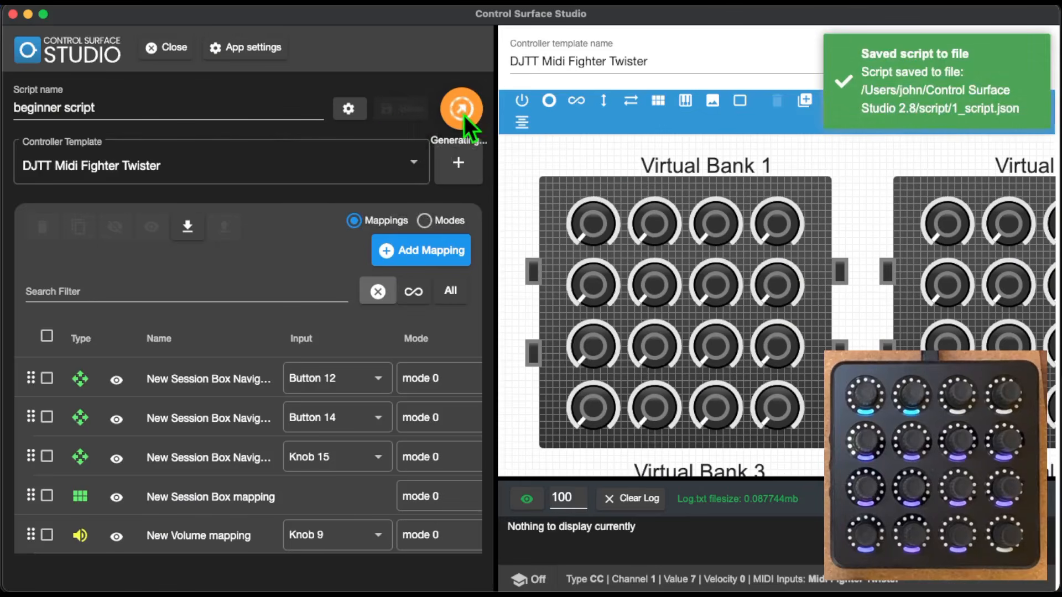
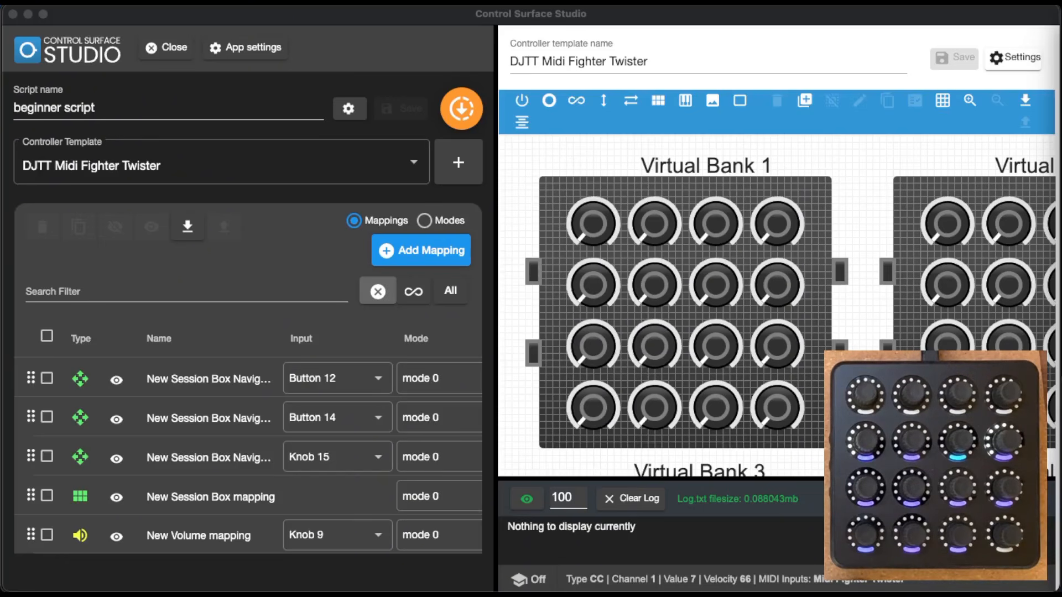
Add a Volume mapping for track 1, relative to the session box position, and save it.
click(443, 219)
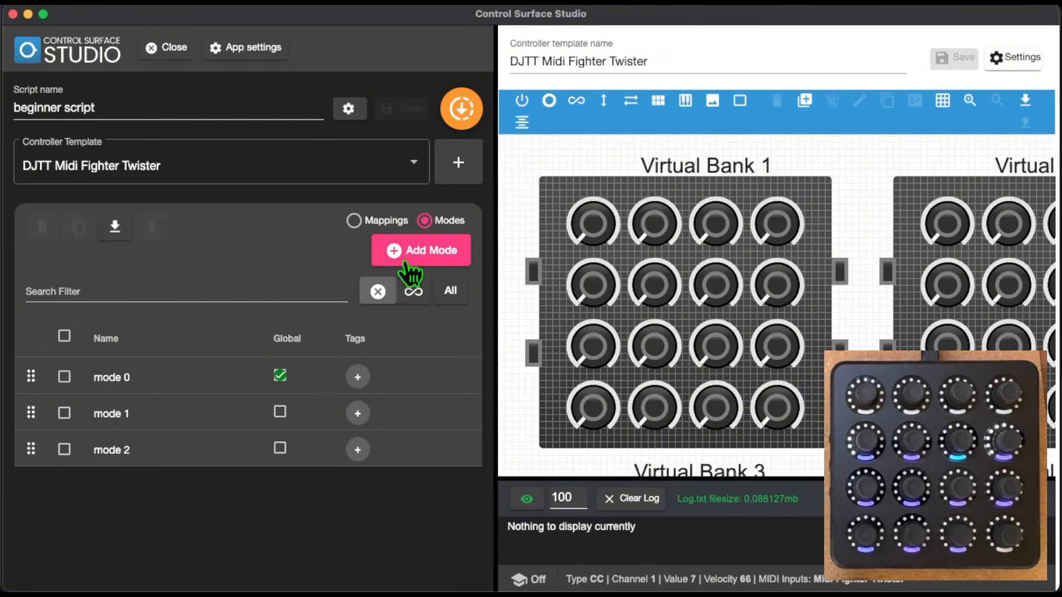
click(354, 221)
click(445, 252)
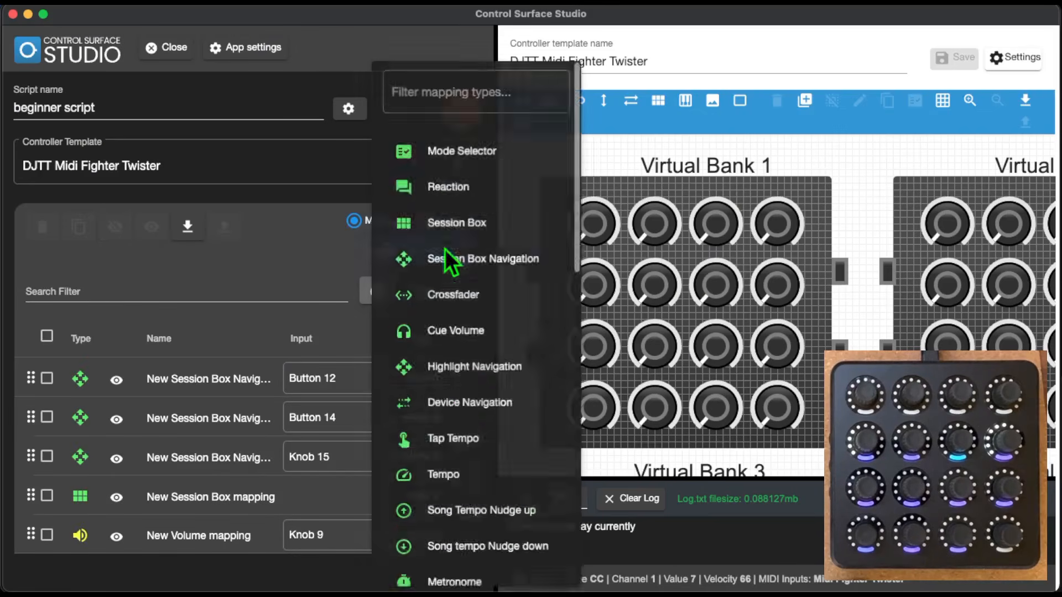
scroll(454, 417, down, 10)
click(479, 243)
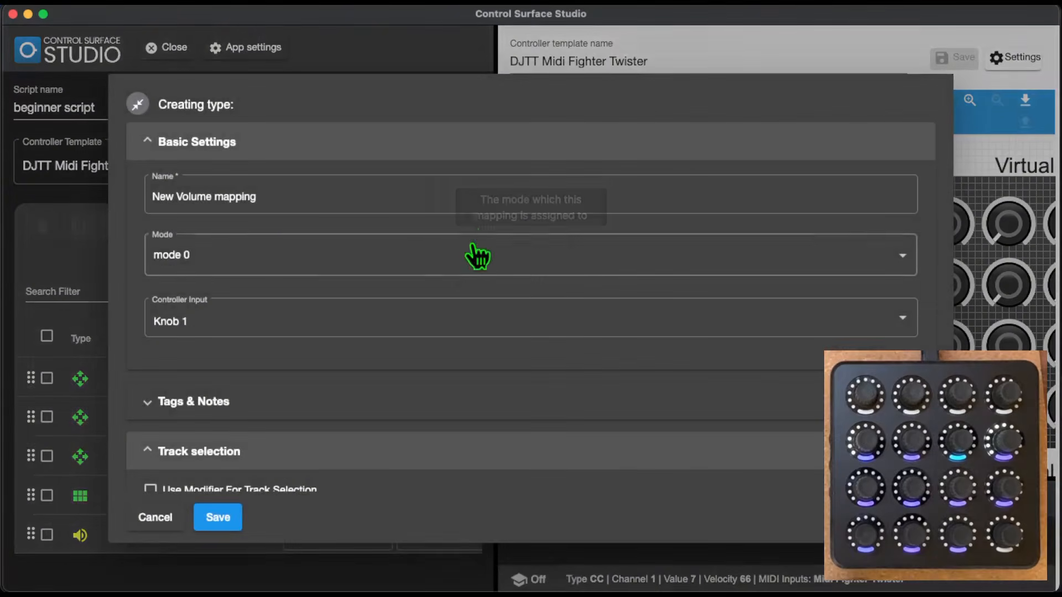
scroll(313, 377, down, 4)
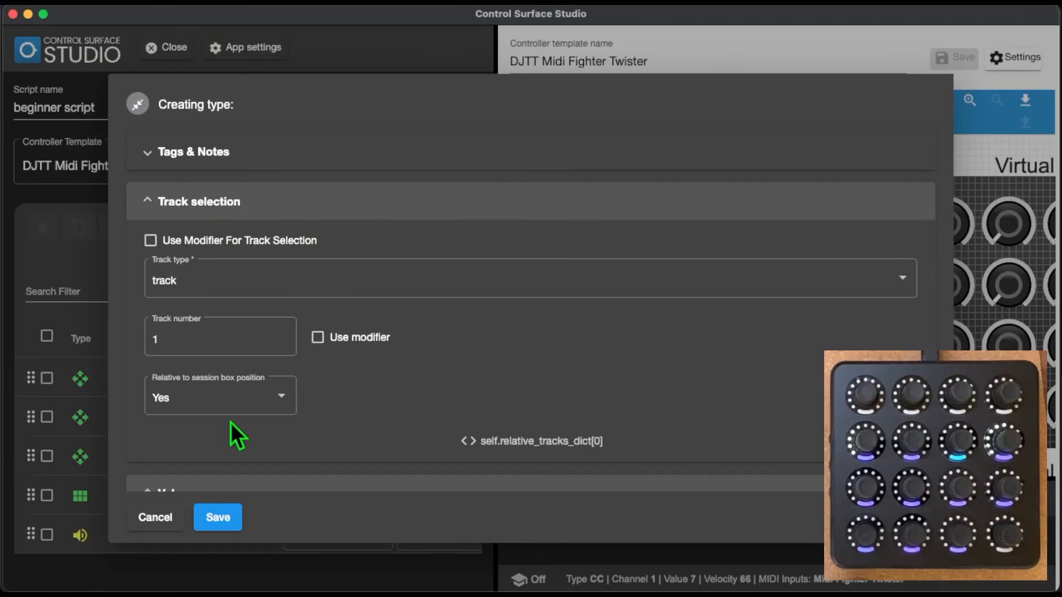
click(227, 512)
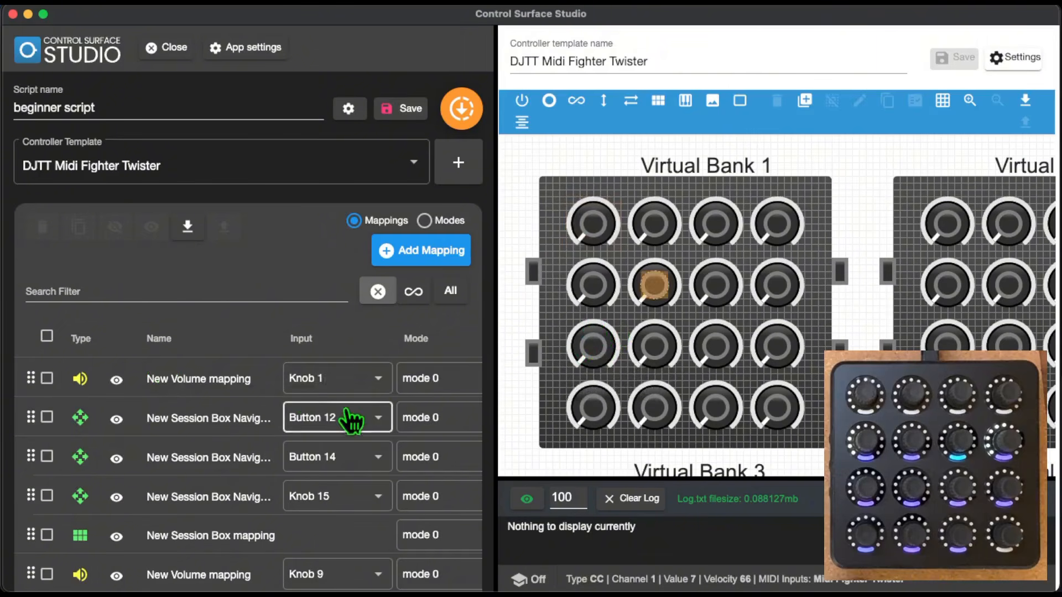
Assign Knob 17 as the input of the new Volume mapping.
click(354, 378)
text(button 12)
key(super+a)
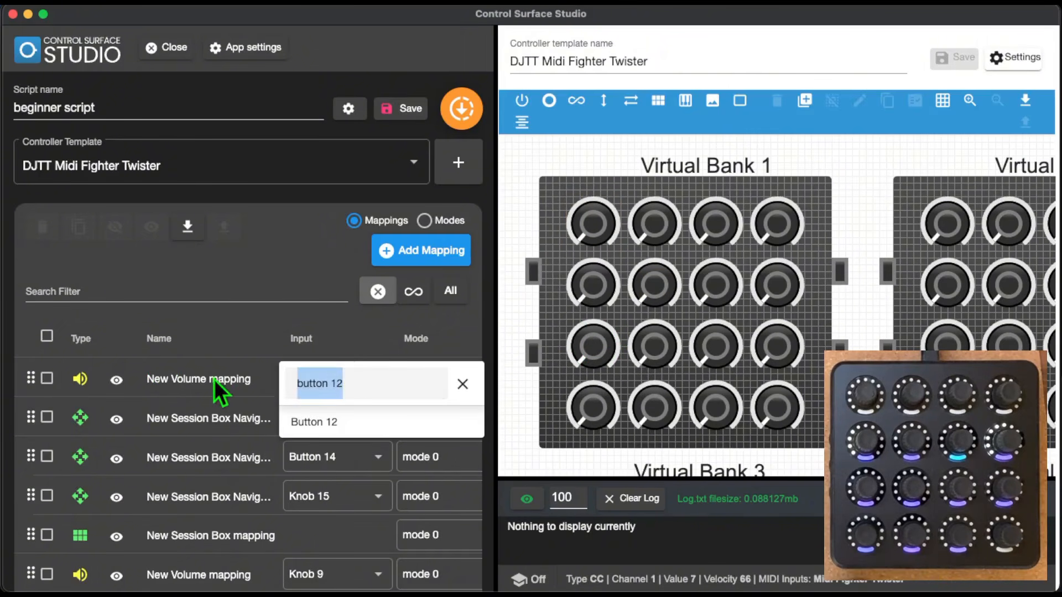
text(knob 17)
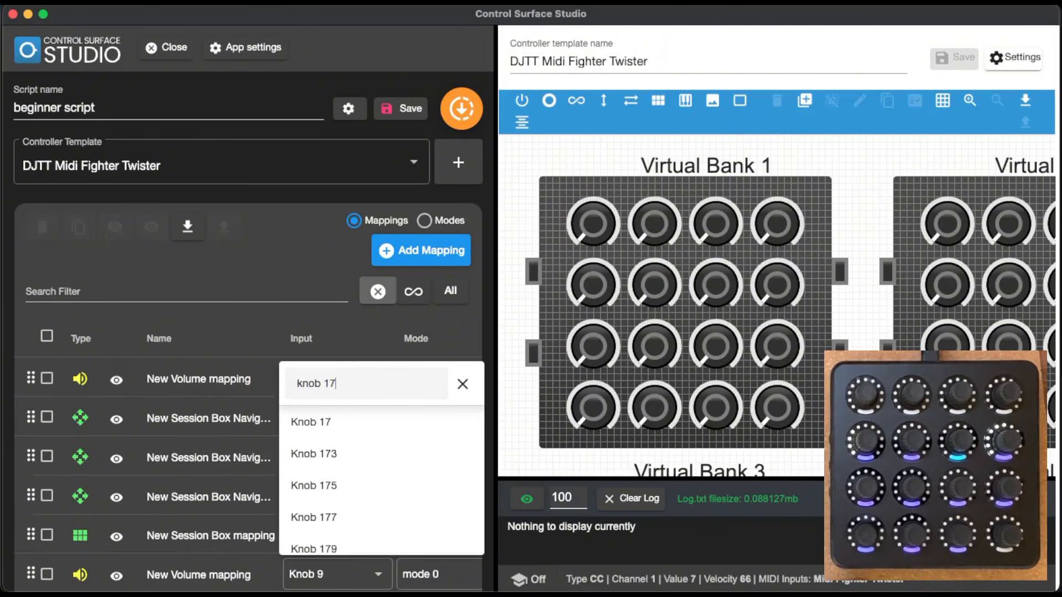
click(317, 422)
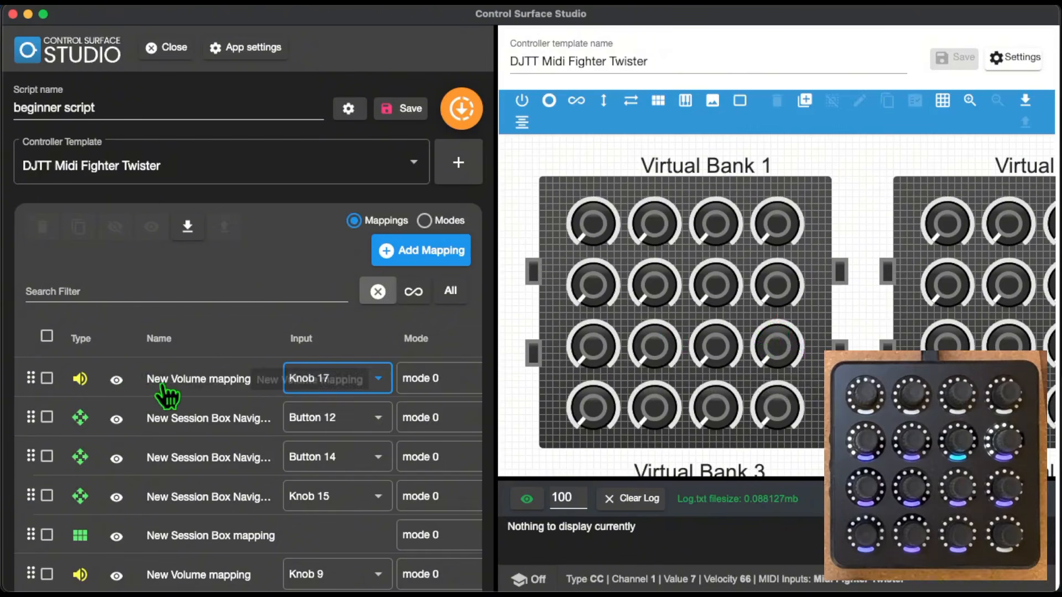
Duplicate the Knob 17 Volume mapping, rename the copy volume 1 and save it.
click(47, 379)
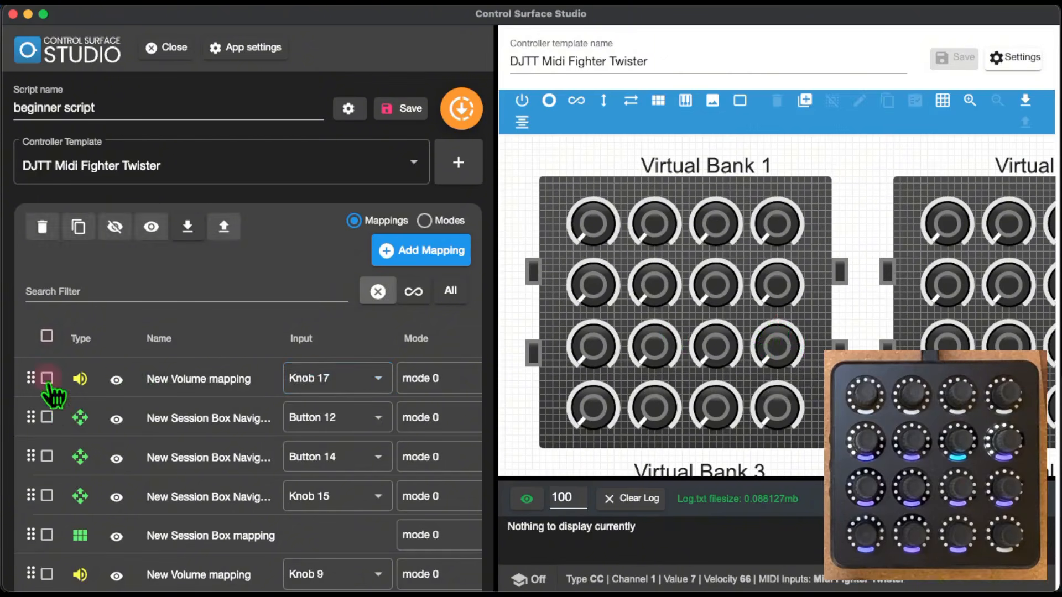
click(78, 227)
click(217, 420)
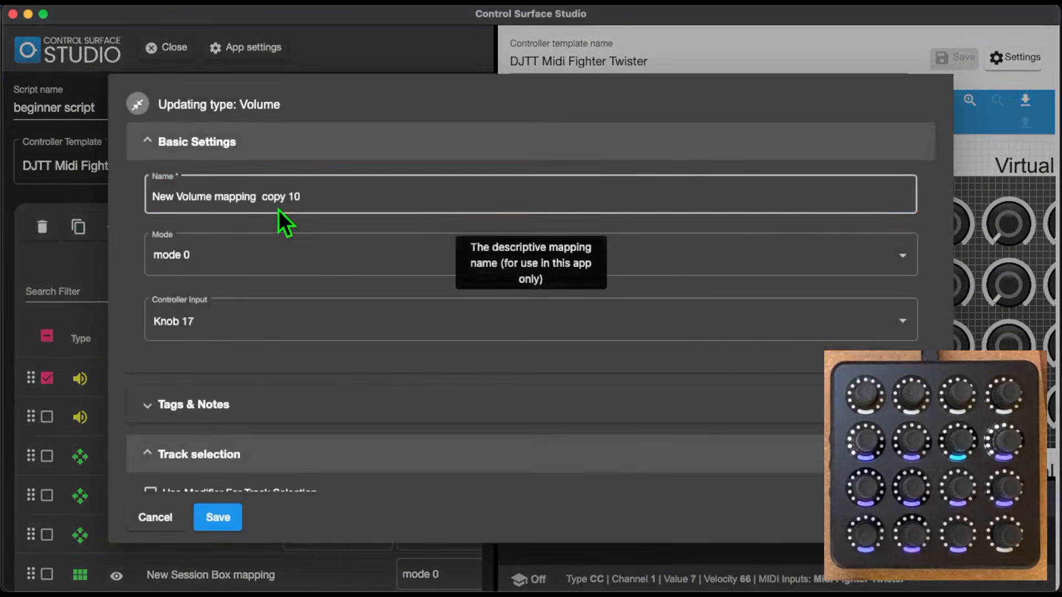
drag(302, 196, 146, 190)
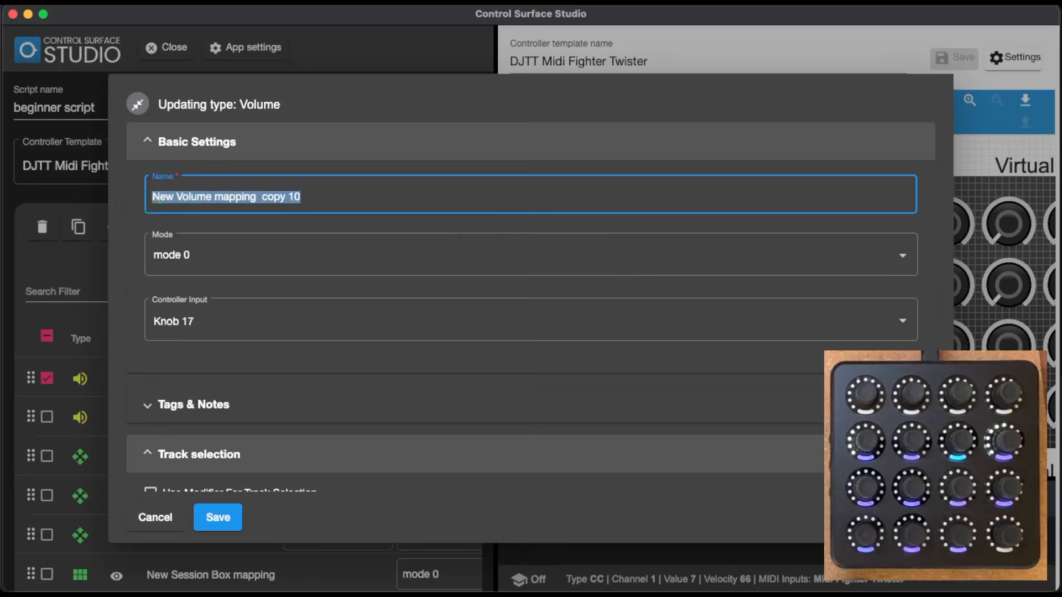
text(volume 1)
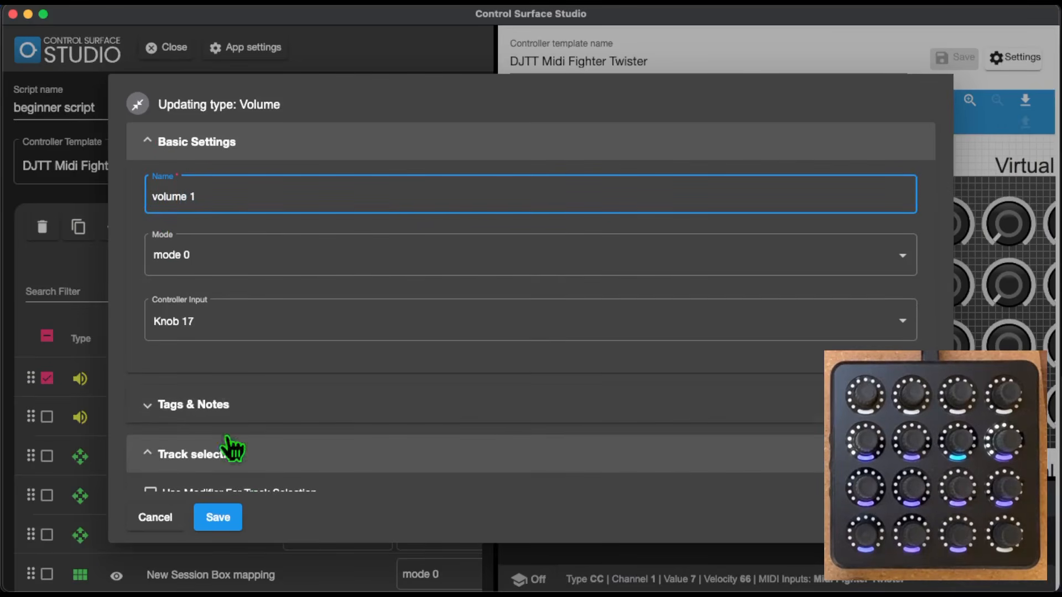
click(224, 517)
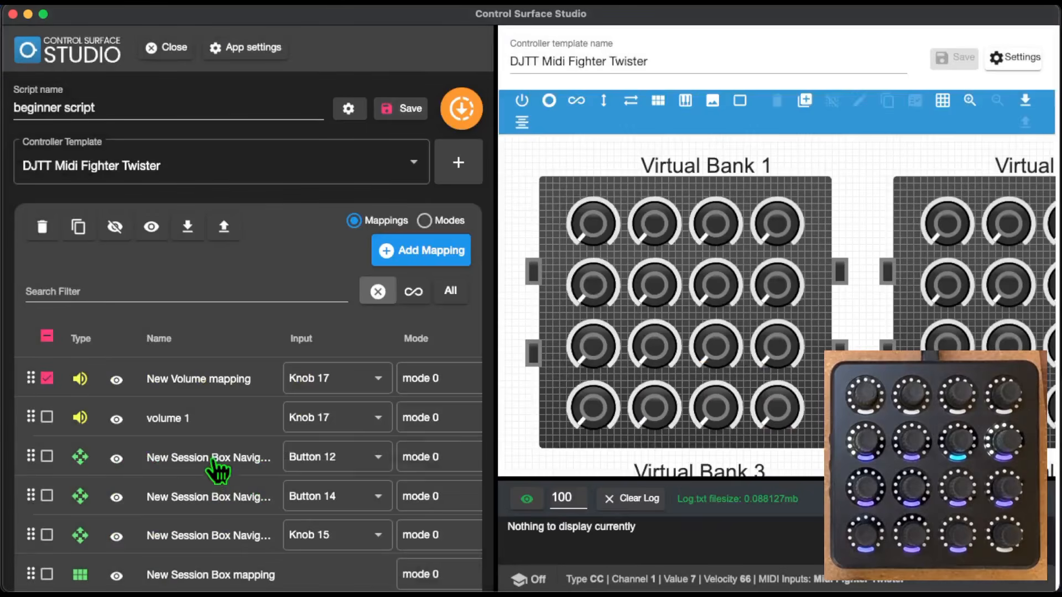
Open the original Knob 17 Volume mapping and rename it volume 2.
click(215, 398)
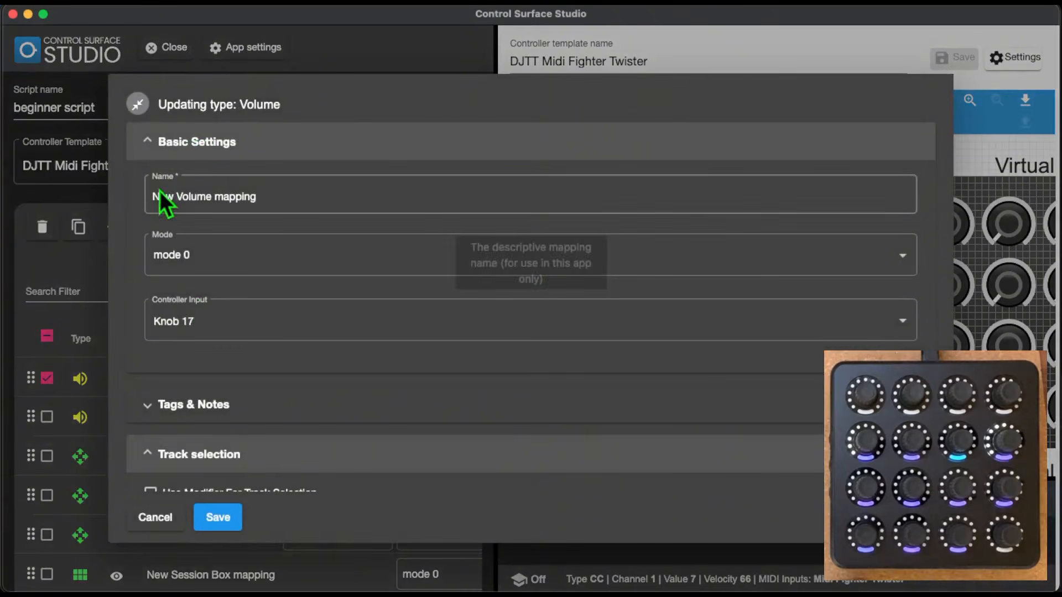
drag(157, 195, 275, 198)
text(volume 2)
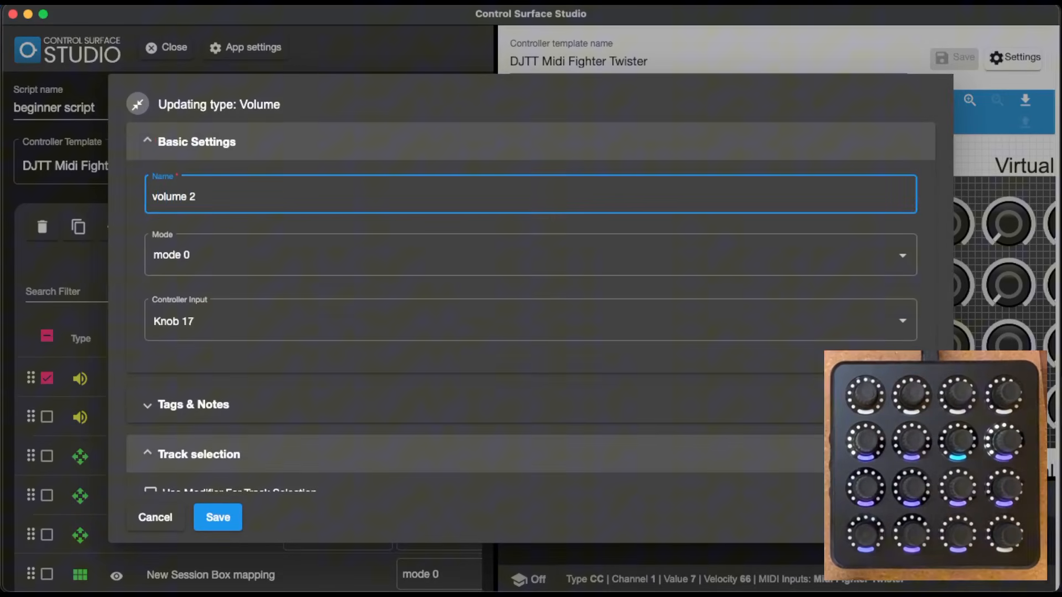
Set the volume 2 mapping's track number to 2, save it and assign Knob 19 as its input.
scroll(433, 307, down, 5)
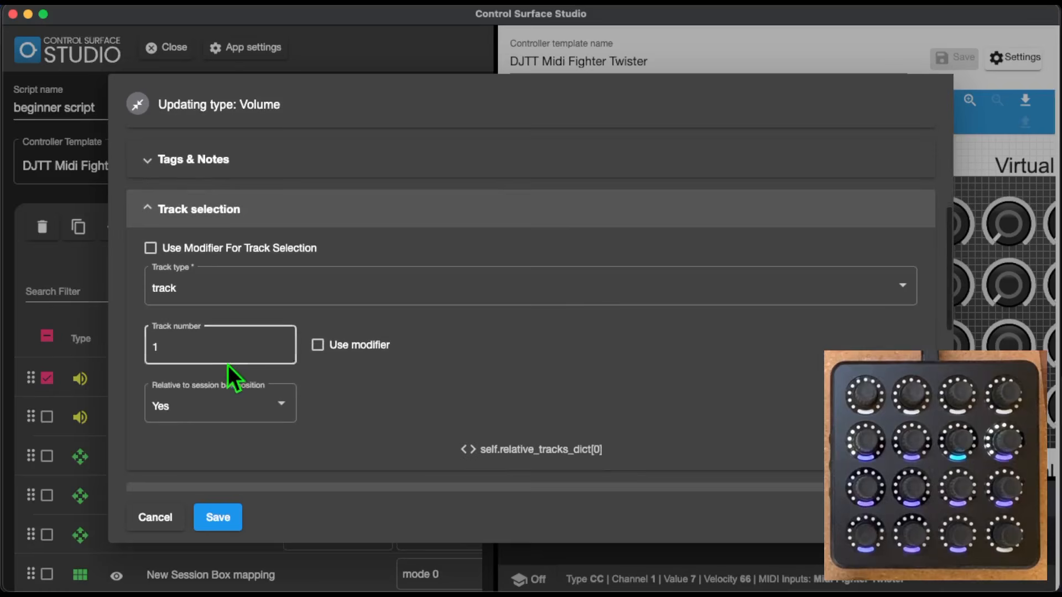
click(283, 344)
click(238, 518)
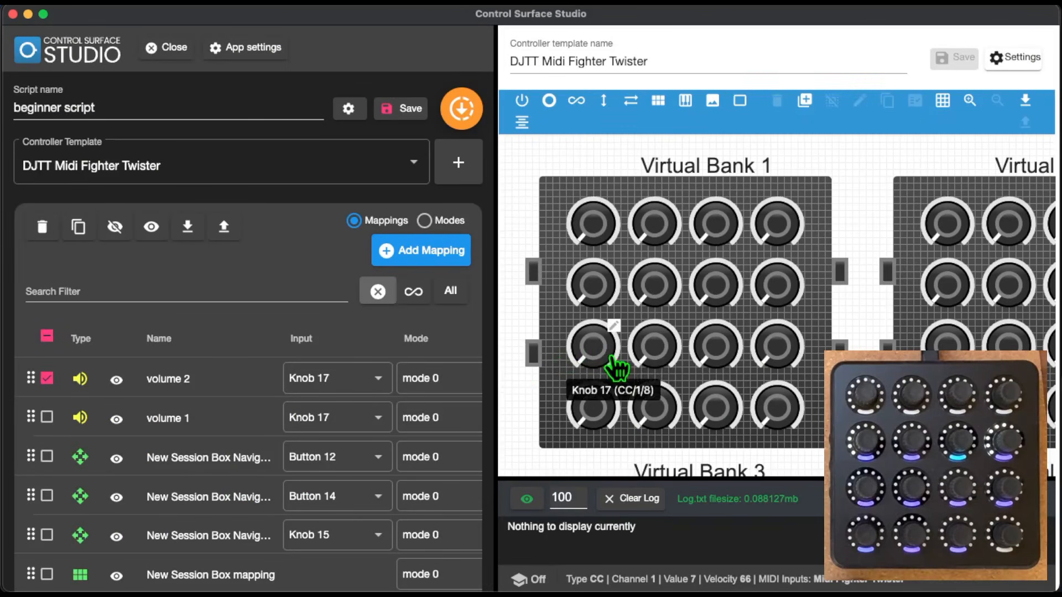
click(386, 382)
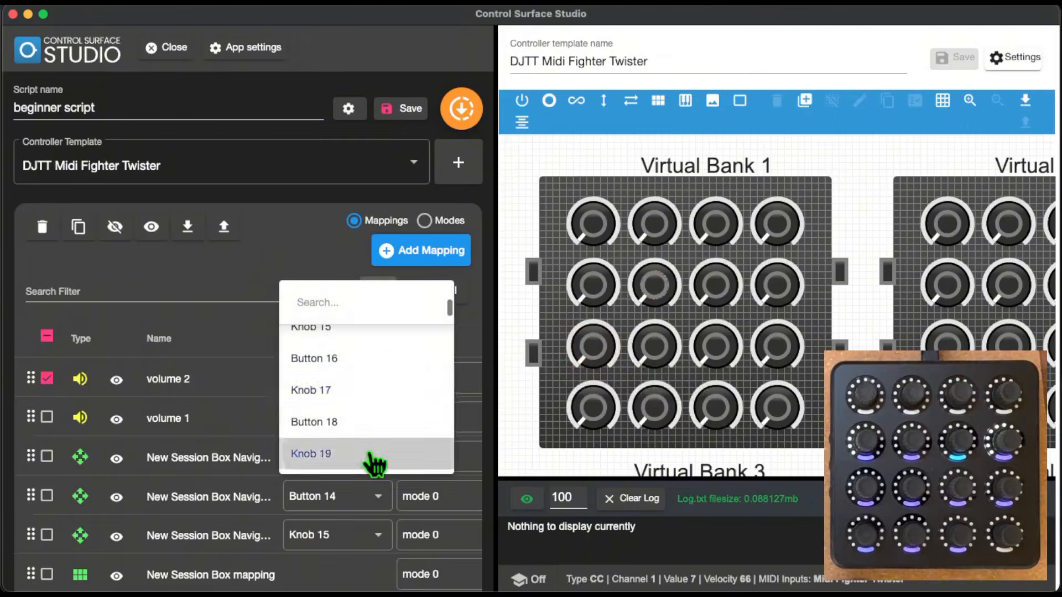
click(372, 450)
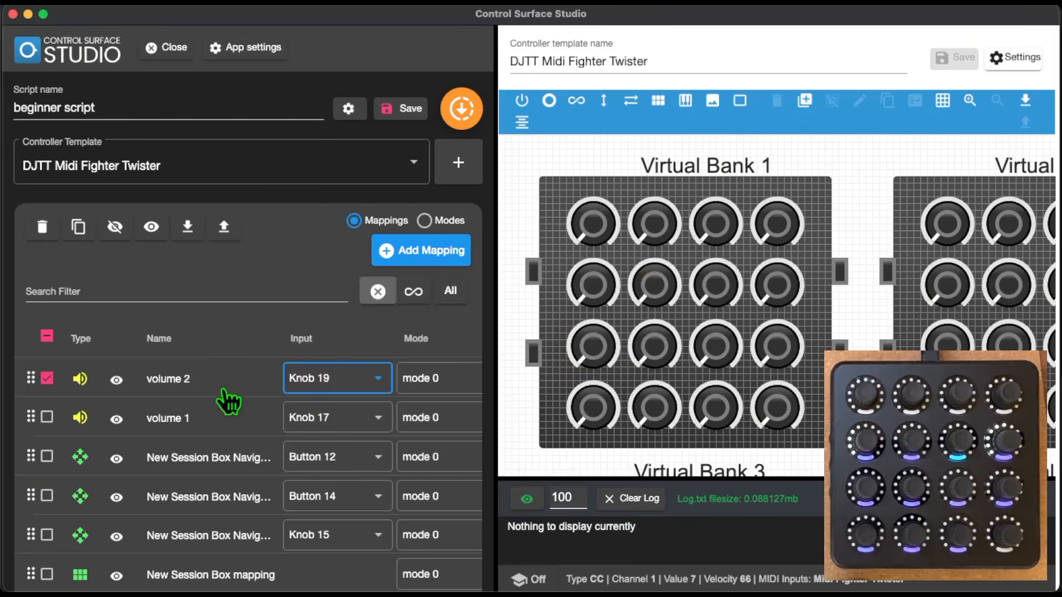
Duplicate the volume 2 mapping, move the copy above it and rename the copy volume 3.
click(78, 227)
drag(27, 419, 32, 378)
click(209, 382)
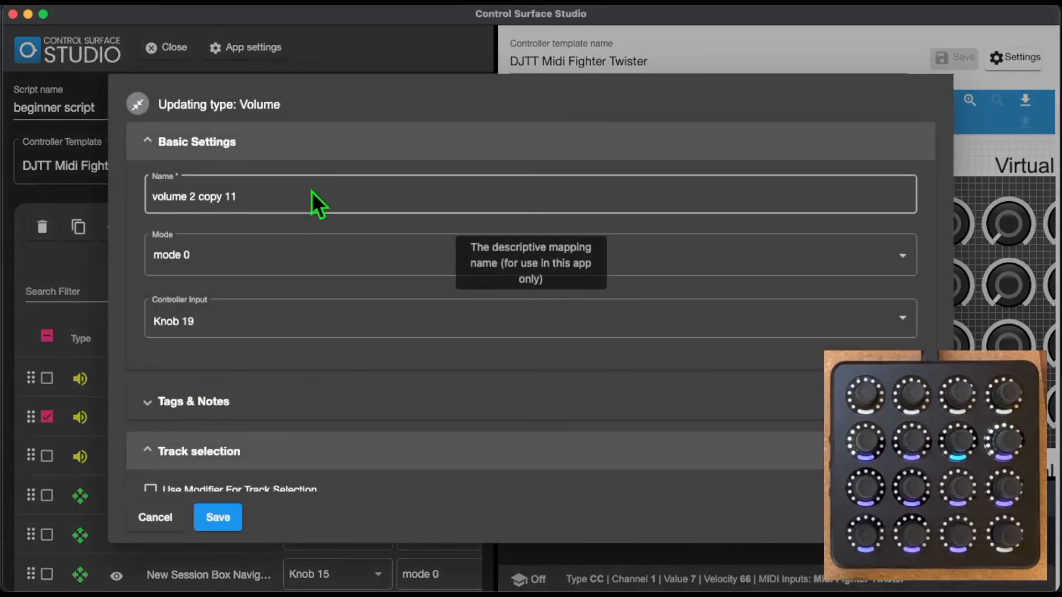
click(191, 197)
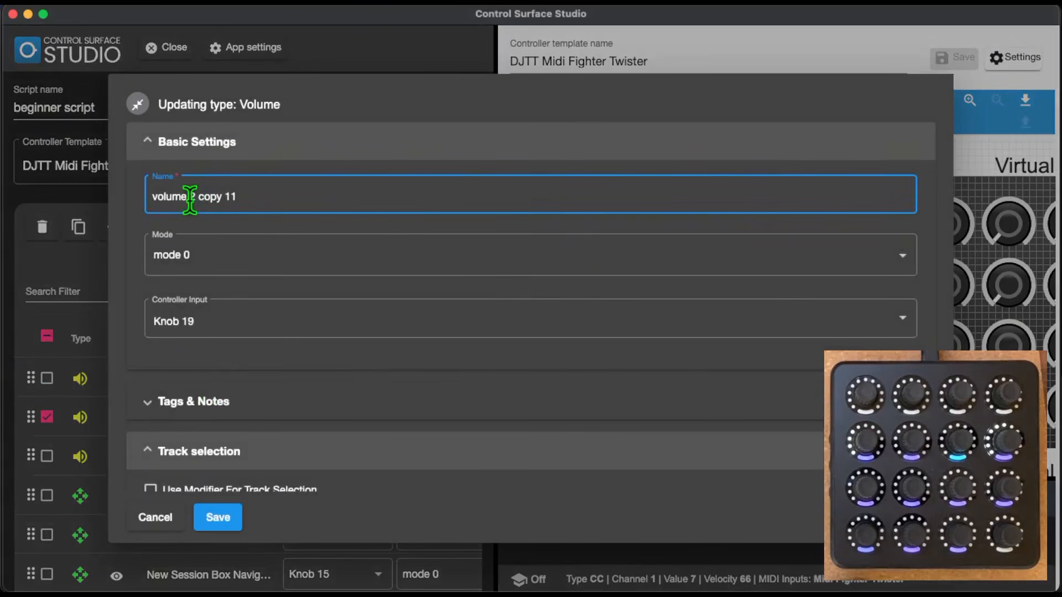
text(2)
Set the volume 3 mapping's track number to 3, save it and assign Knob 21 as its input.
scroll(273, 307, down, 5)
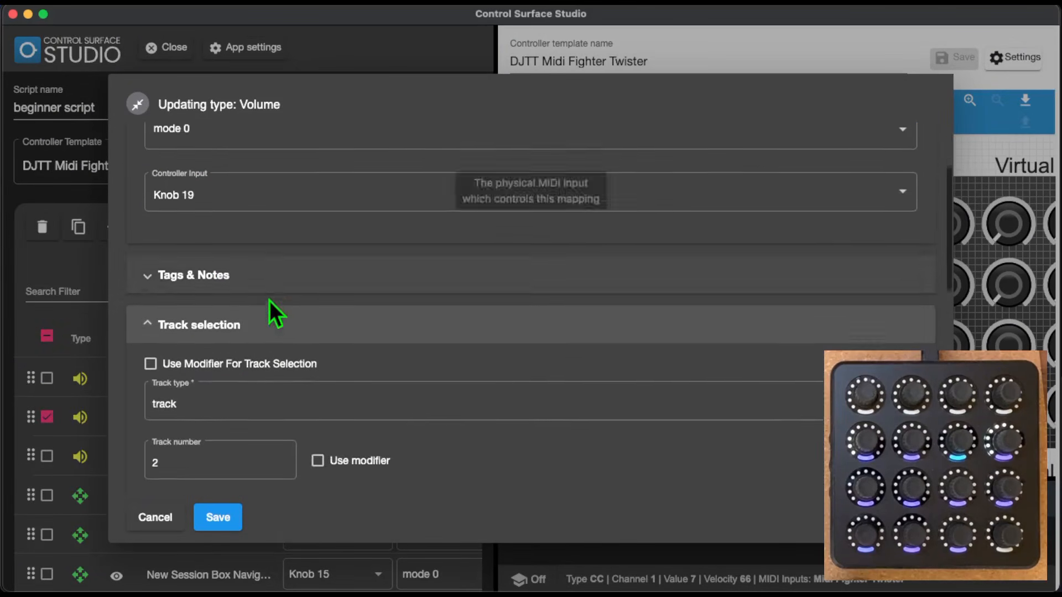
scroll(274, 312, down, 2)
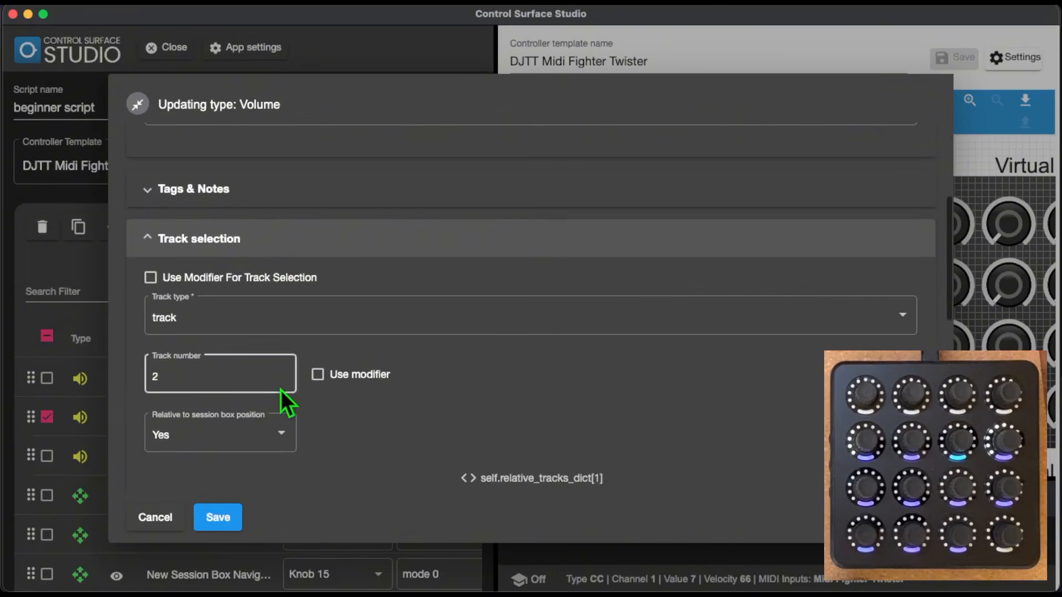
click(282, 374)
click(224, 515)
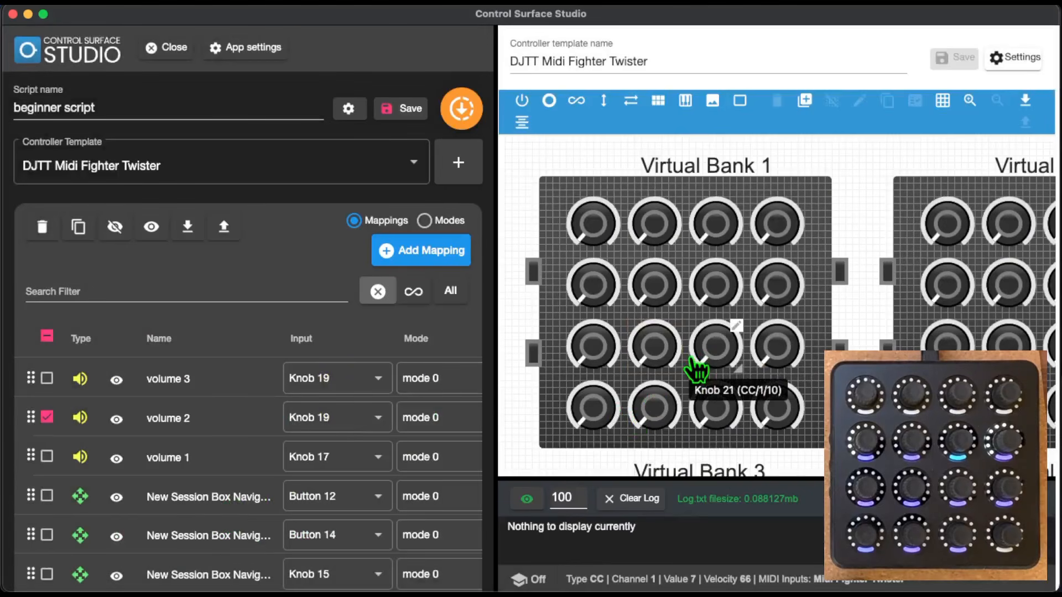
click(374, 380)
click(362, 453)
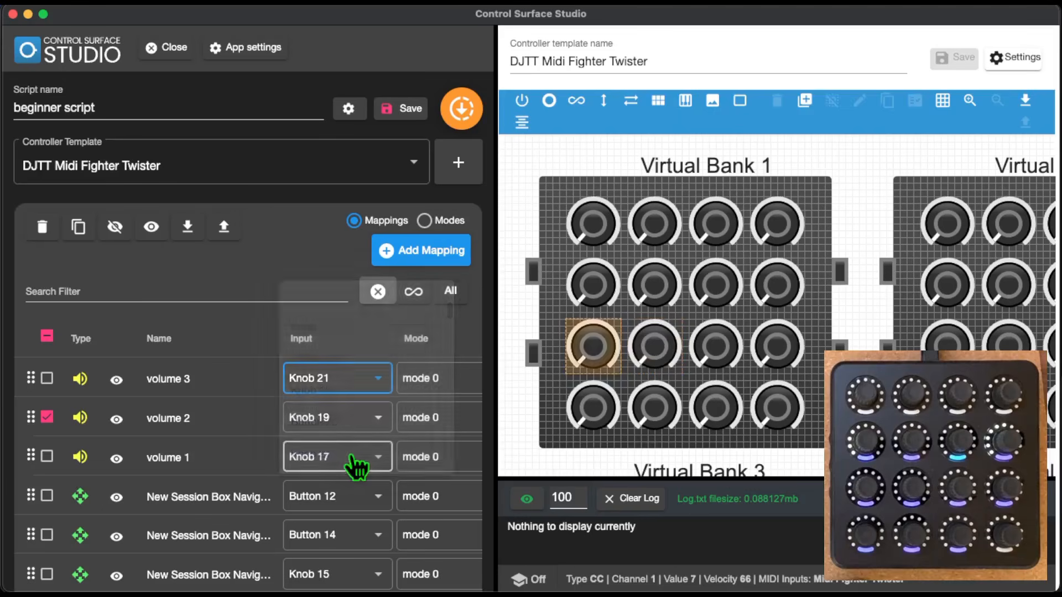
Duplicate the volume 3 mapping, move the copy above it and rename the copy volume 4.
click(47, 418)
click(47, 378)
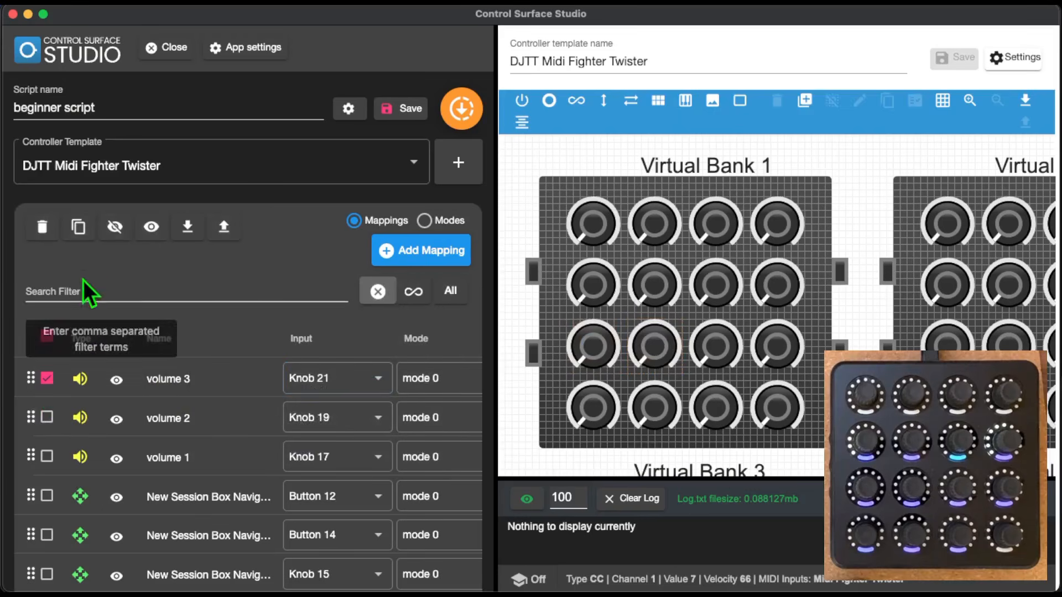
click(78, 227)
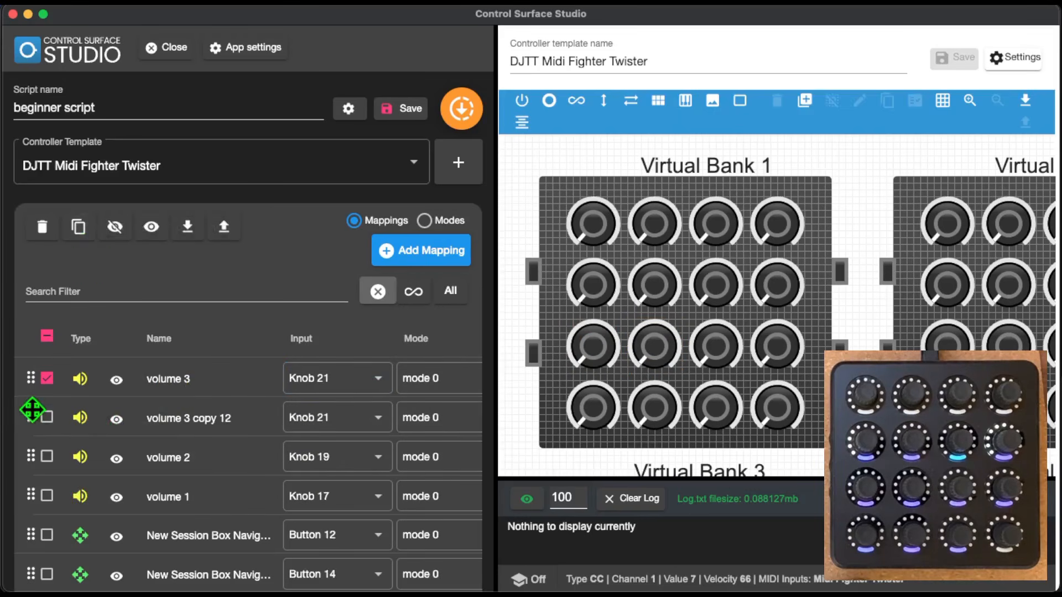
drag(31, 406, 33, 371)
click(266, 384)
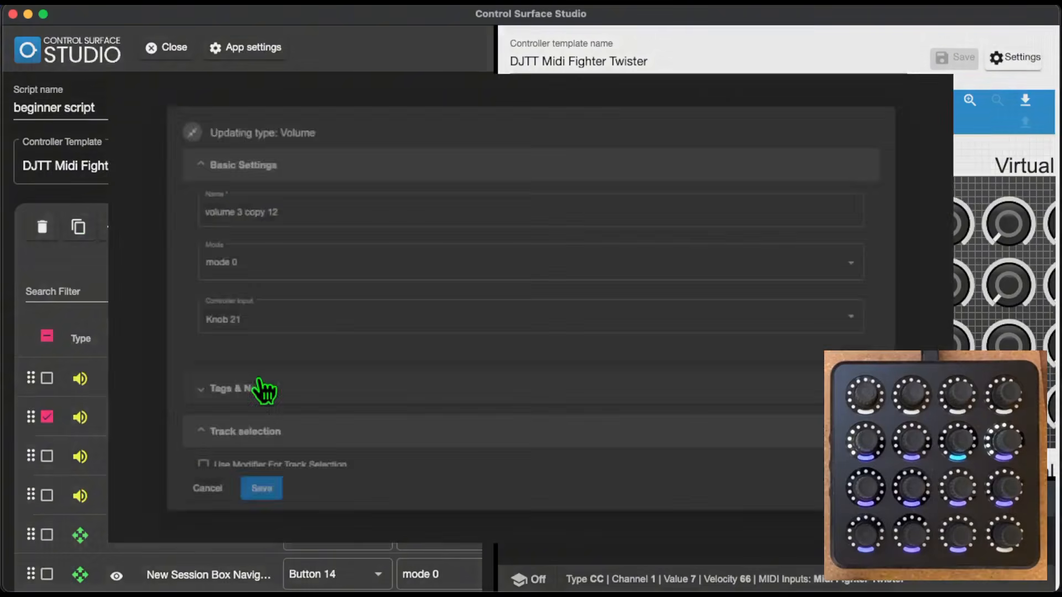
drag(188, 198, 271, 199)
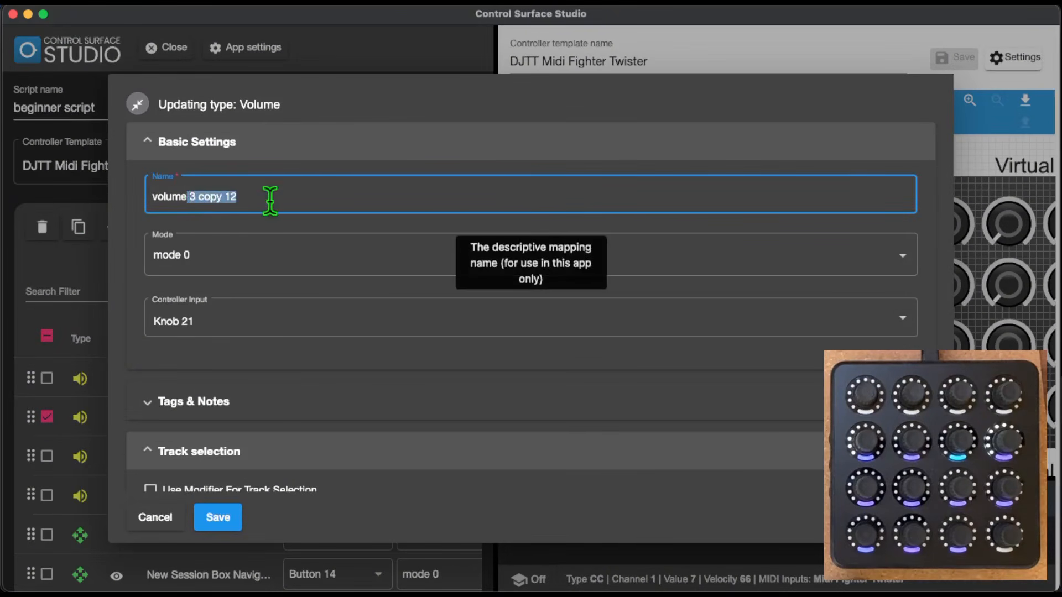
text(4)
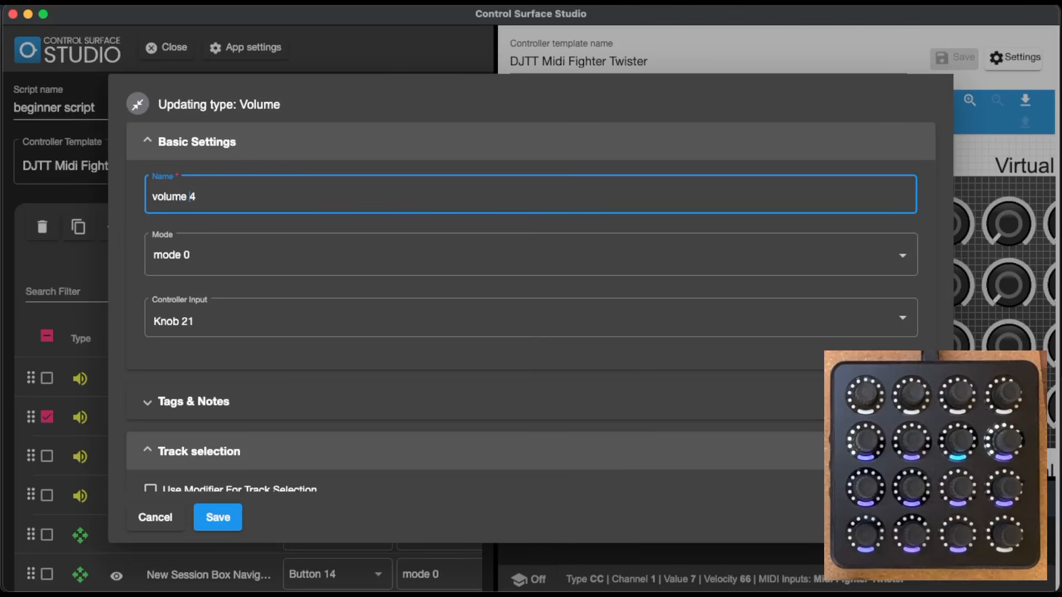
Set the volume 4 mapping's controller input to Knob 23 and save the mapping.
click(379, 331)
text(knob 17)
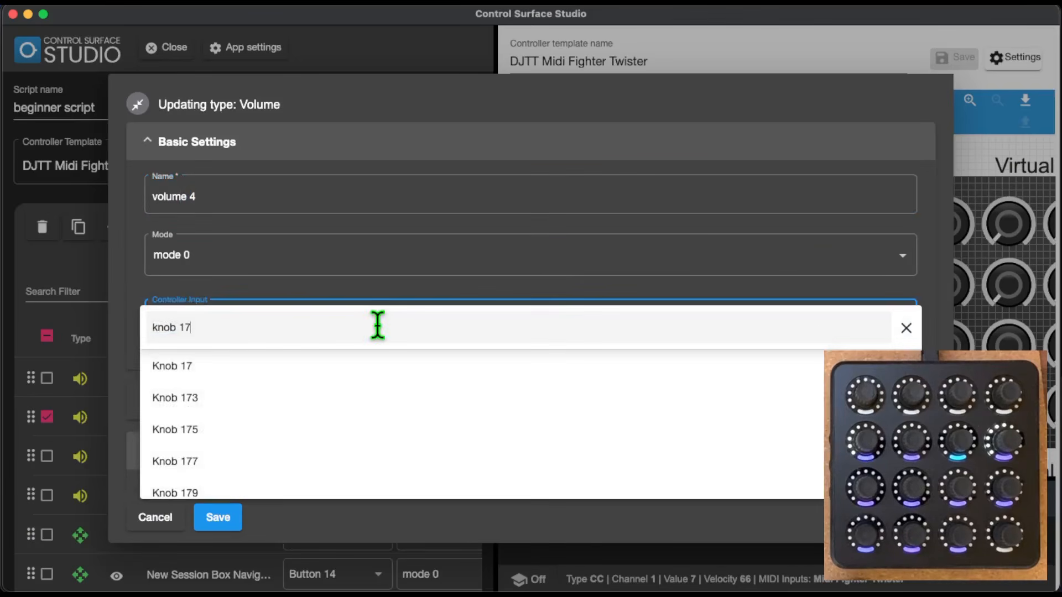
key(BackSpace)
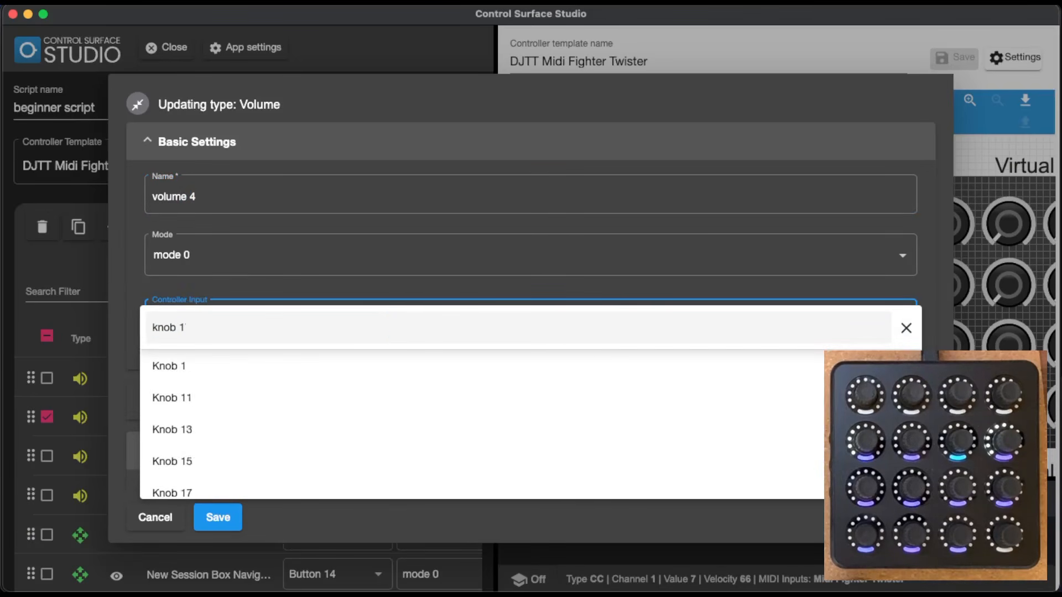
scroll(401, 481, down, 5)
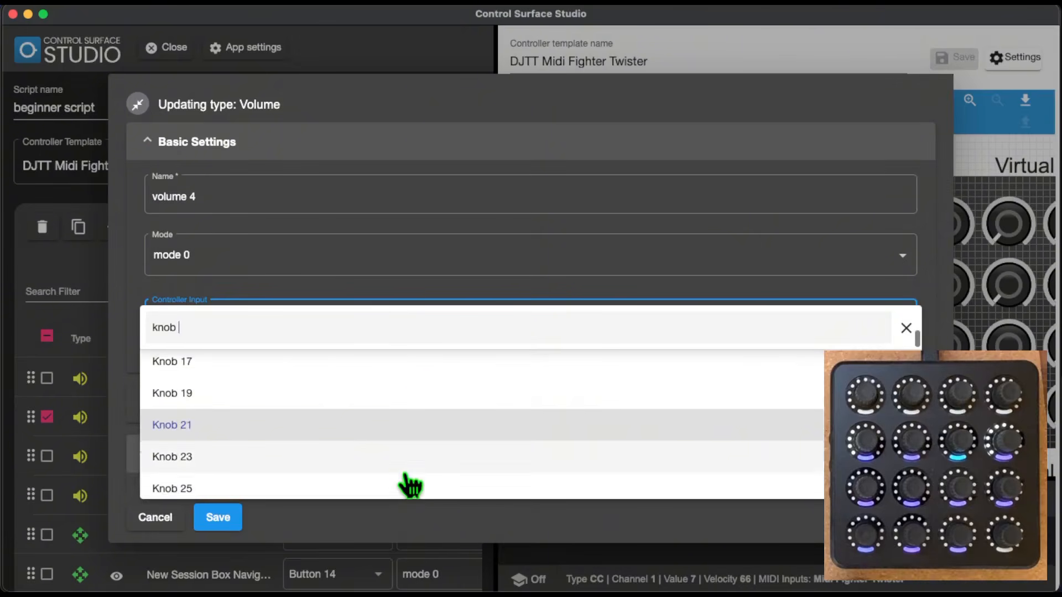
click(387, 457)
click(218, 518)
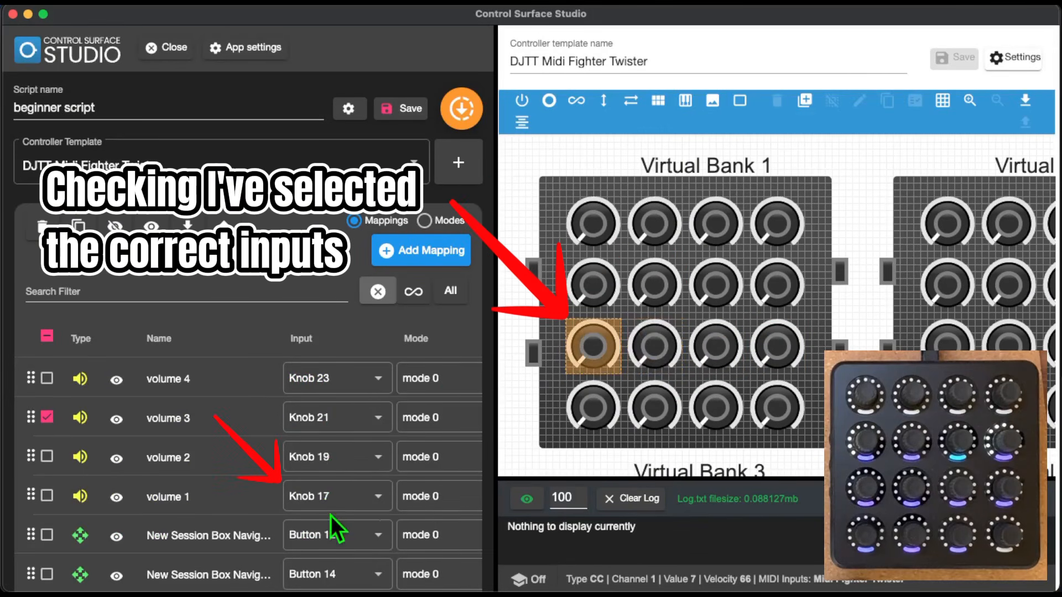
Set the volume 4 mapping's track number to 4 and save the mapping.
click(183, 386)
scroll(251, 396, down, 4)
scroll(248, 389, down, 3)
scroll(248, 389, up, 2)
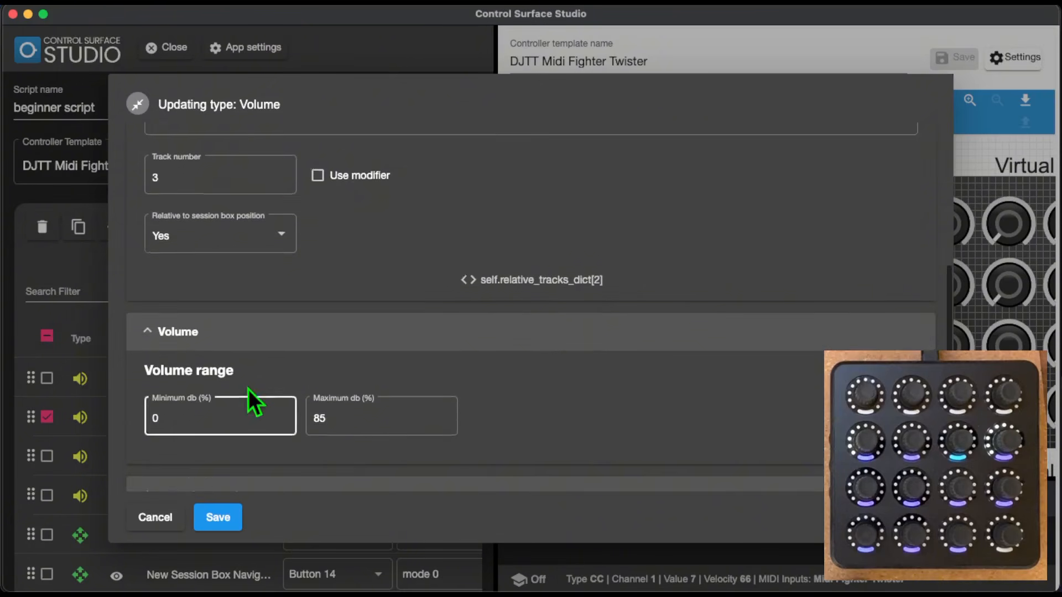
click(283, 212)
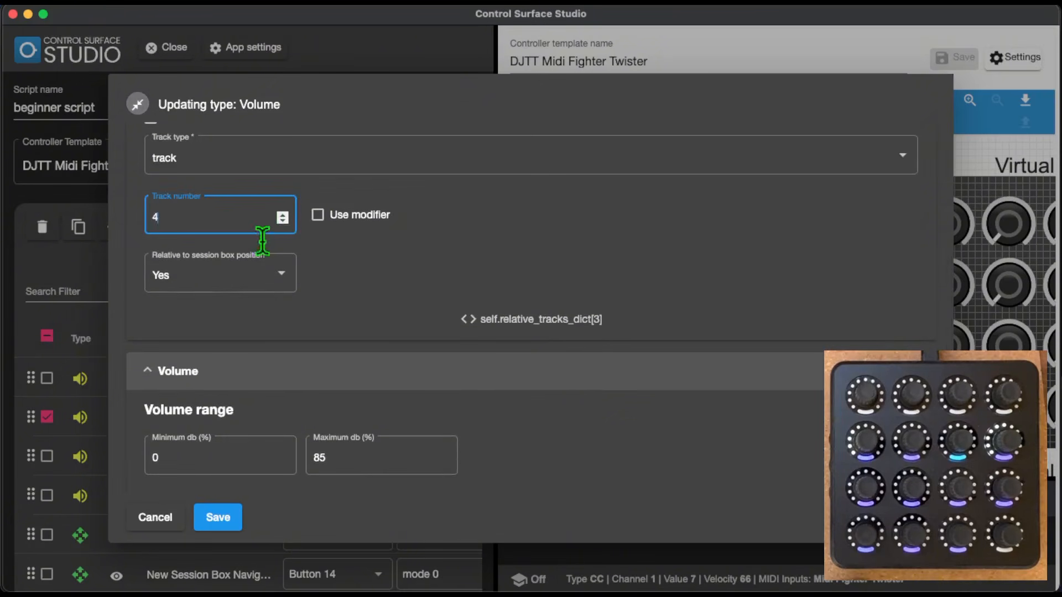
click(219, 523)
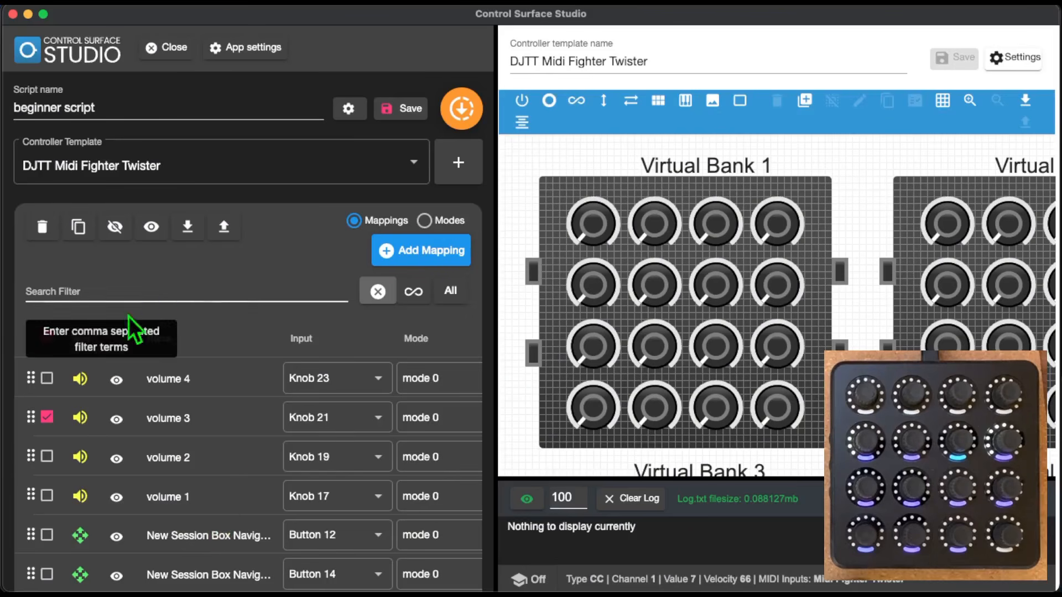
Clear the mapping selection, add a Track Panning mapping named pan 1 and save it with its default track selection.
click(47, 336)
click(429, 255)
scroll(442, 276, down, 12)
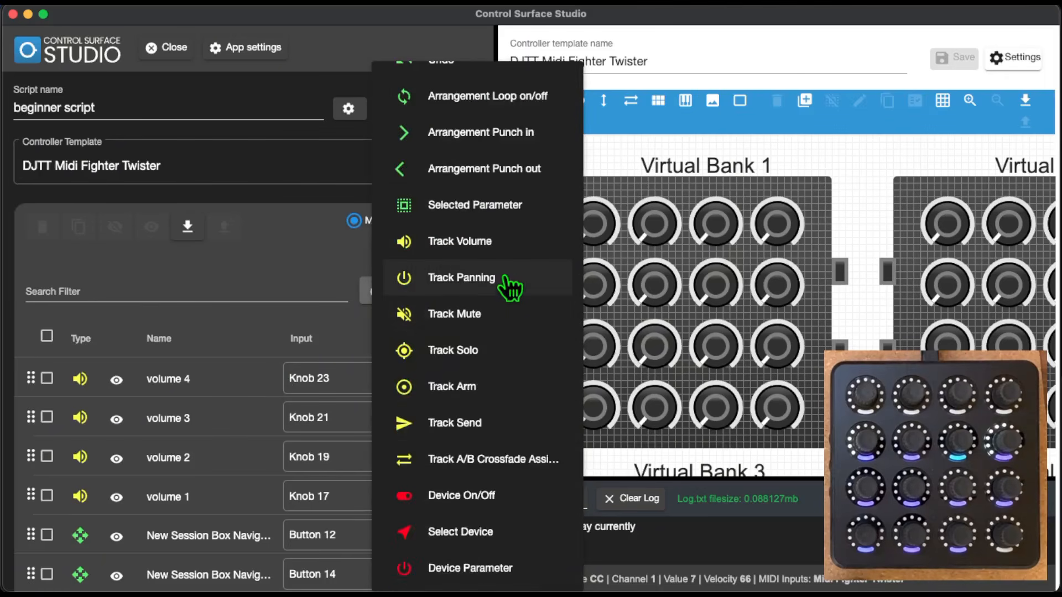
click(507, 282)
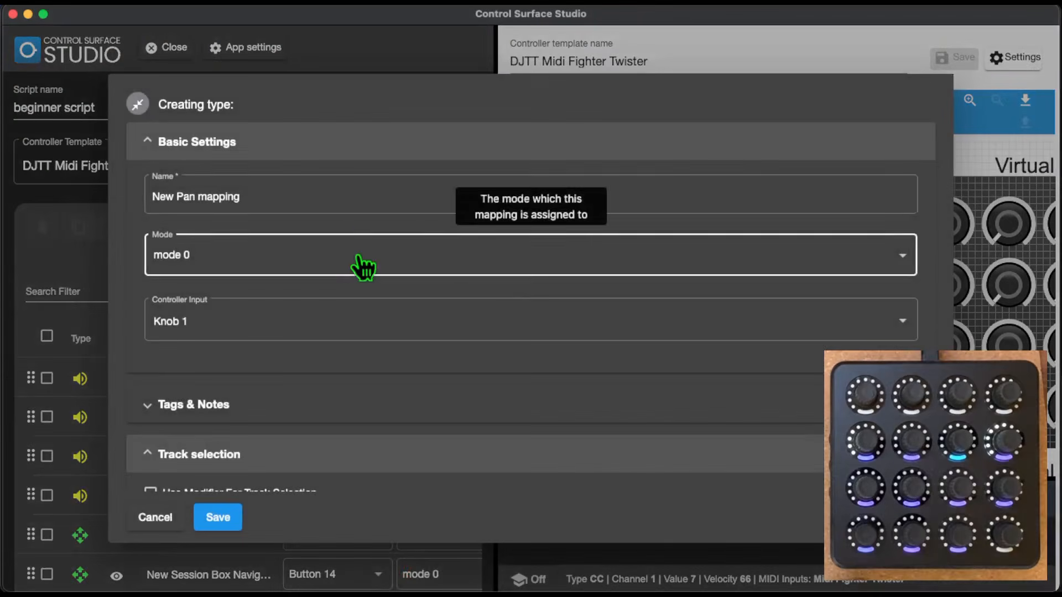
triple_click(266, 198)
text(pan 1)
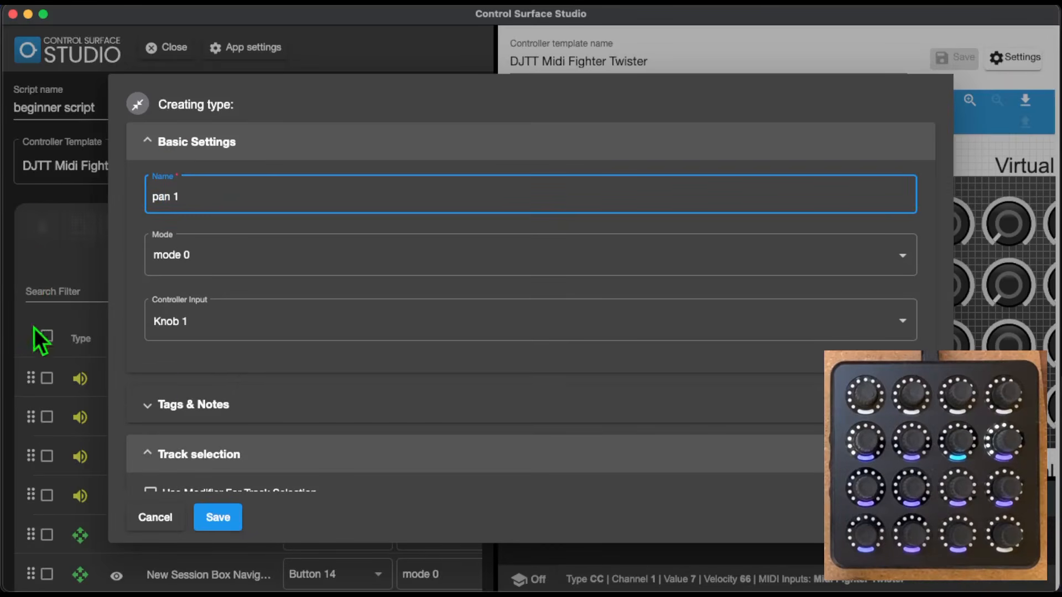
scroll(244, 407, down, 5)
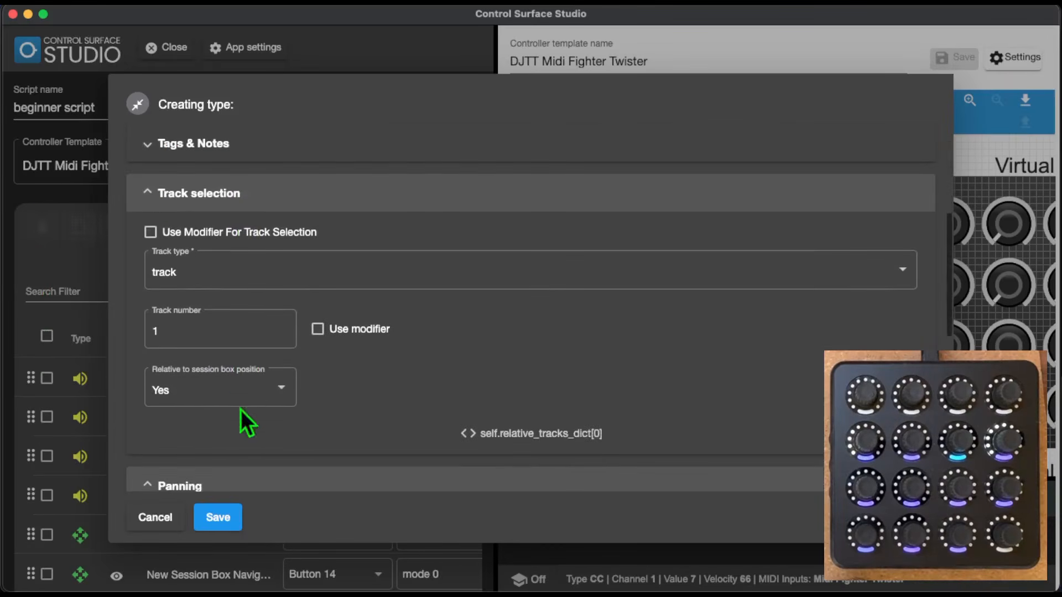
click(216, 518)
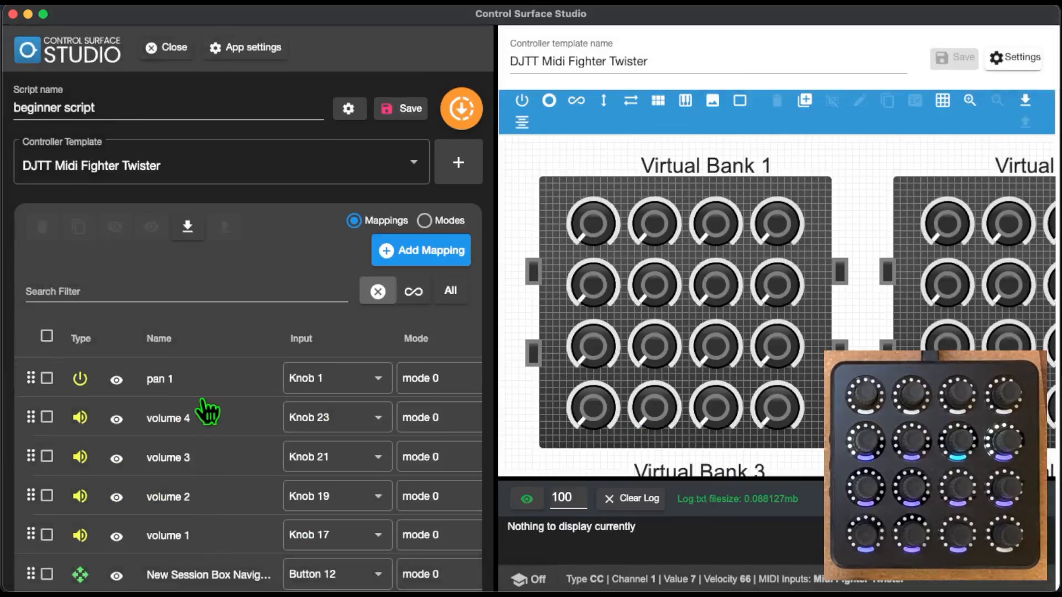
Assign Knob 17 as the input of the pan 1 mapping.
click(387, 374)
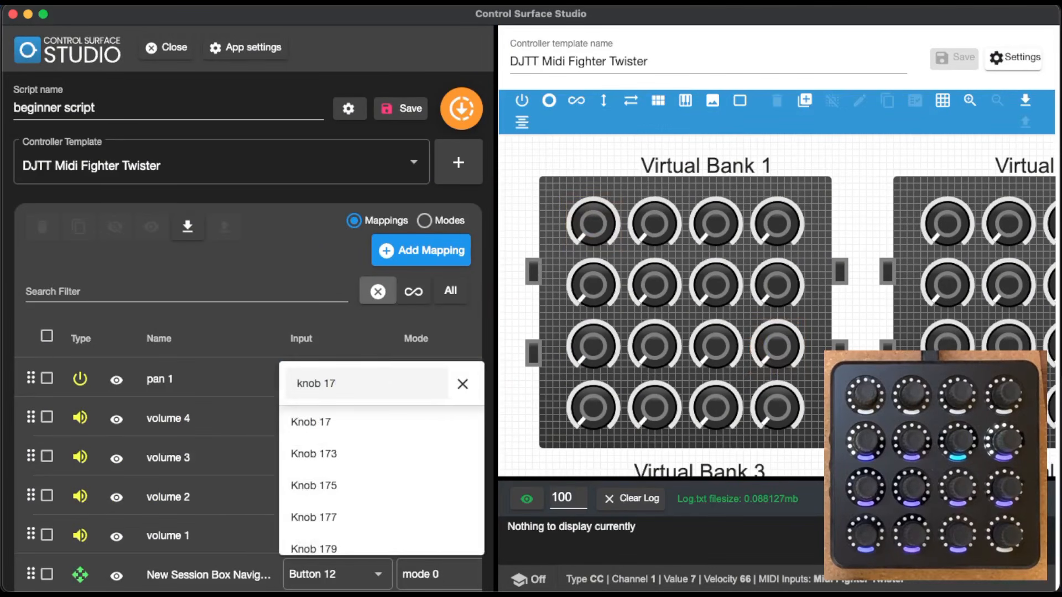
text(17)
click(396, 422)
Duplicate the pan 1 mapping and rename the copy pan 2.
click(47, 379)
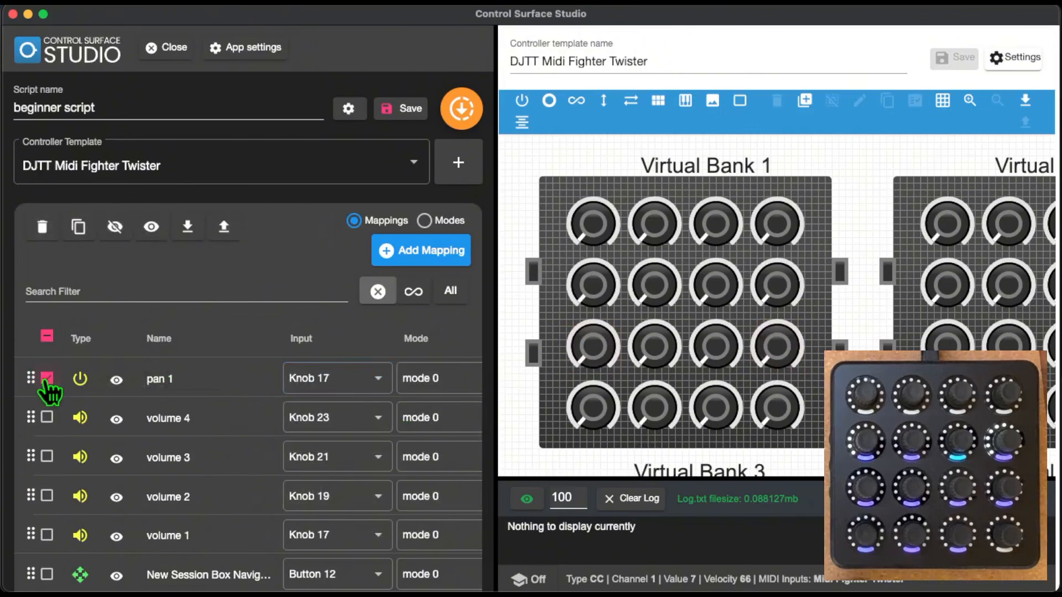
click(78, 227)
click(196, 418)
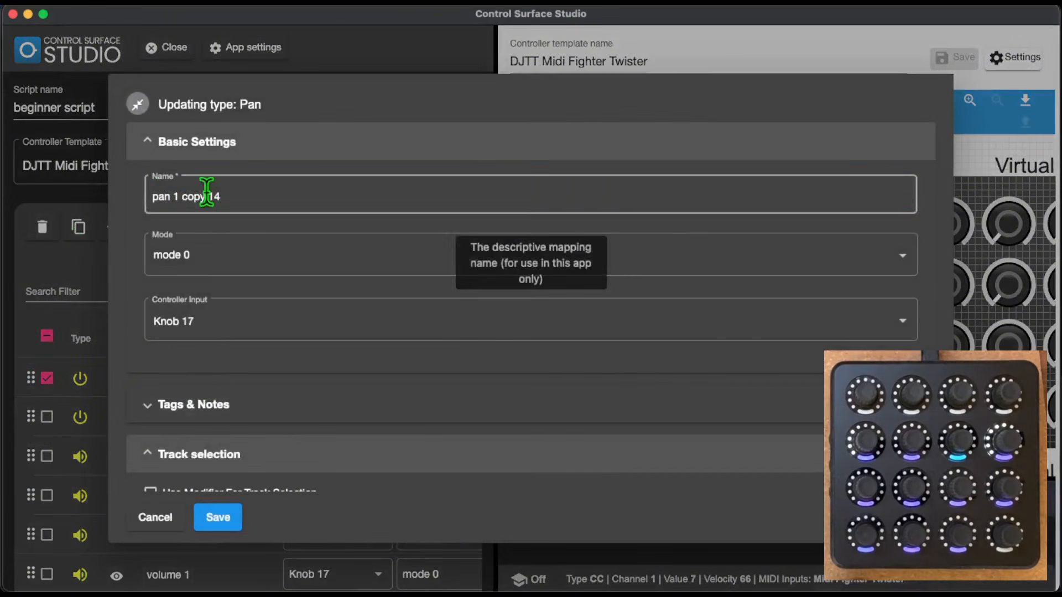
triple_click(206, 193)
text(pan 2)
Set the pan 2 mapping's controller input to Knob 19 and its track number to 2, and save the mapping.
click(263, 332)
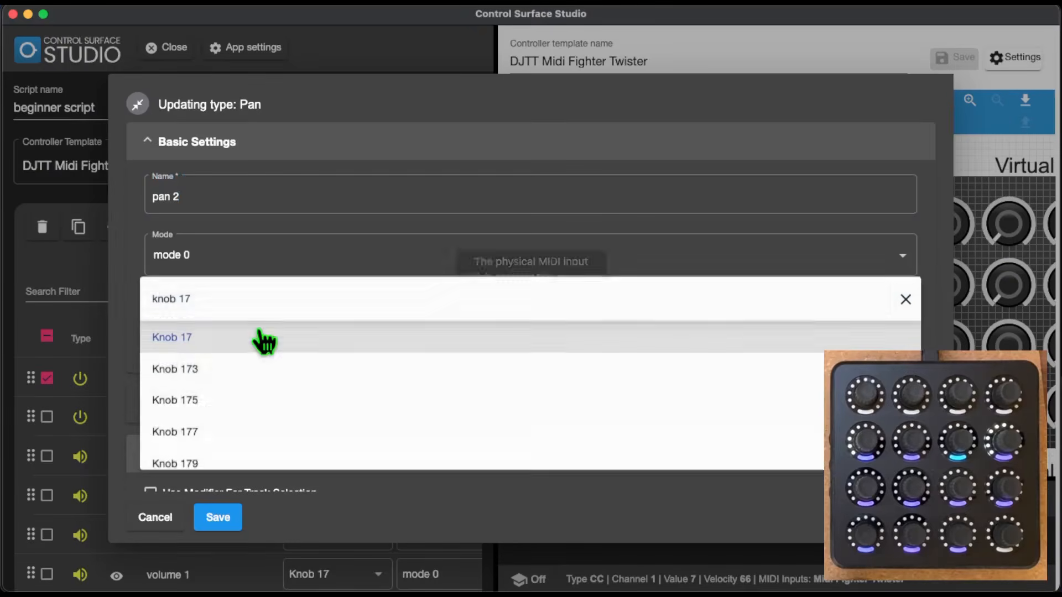
key(BackSpace)
text(9)
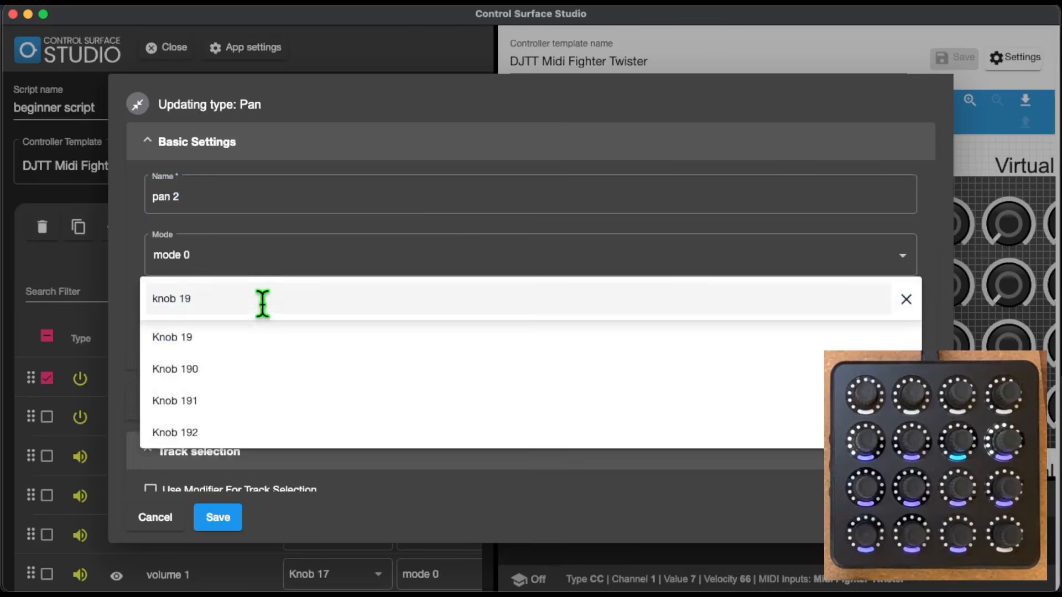
click(262, 337)
scroll(262, 396, down, 4)
click(282, 321)
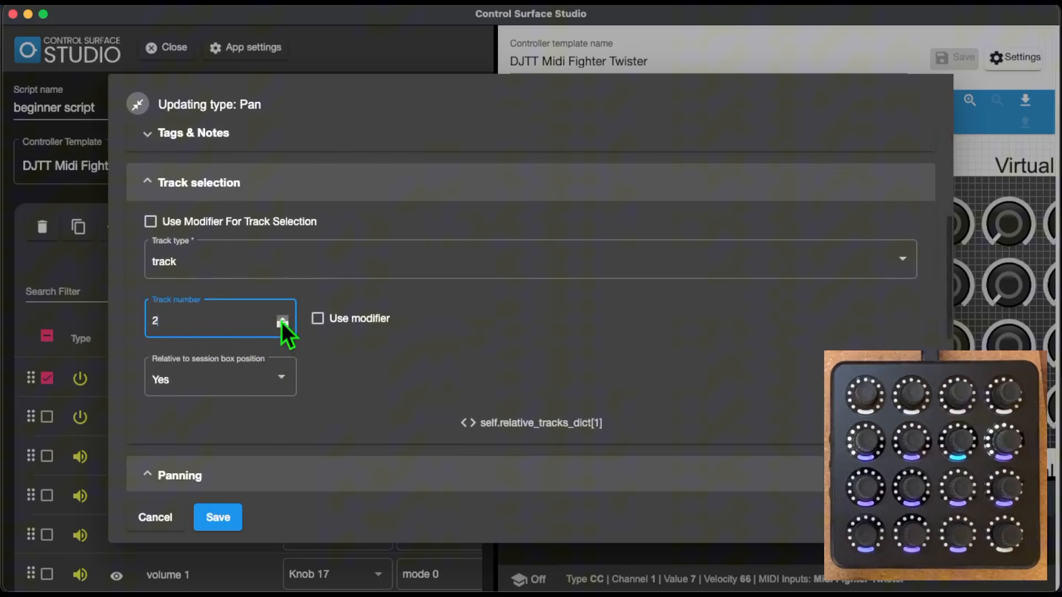
click(218, 518)
Duplicate the pan 2 mapping and rename the copy pan 3.
click(47, 417)
click(47, 378)
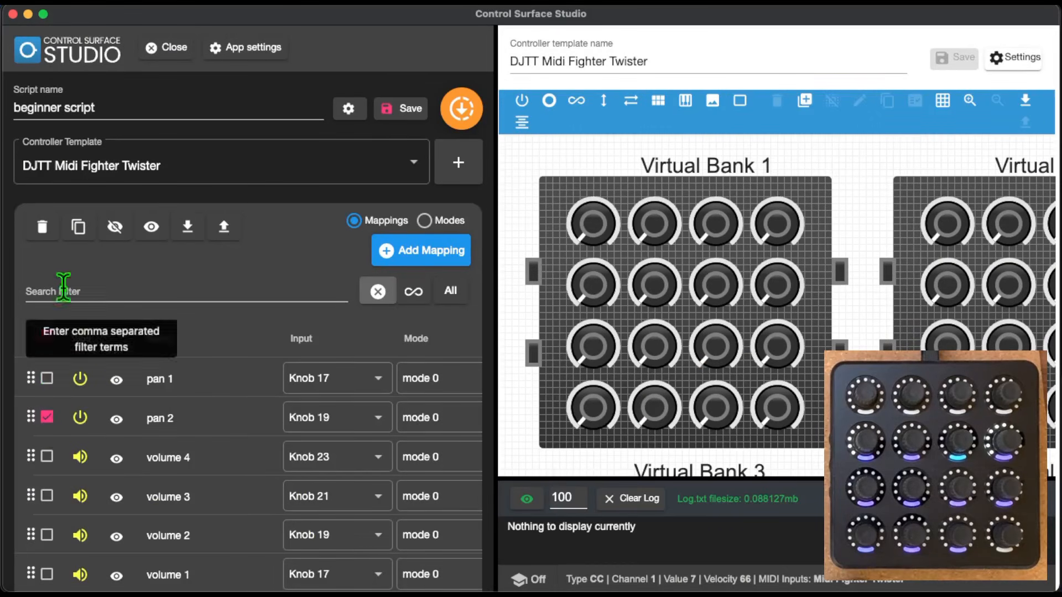
click(78, 226)
click(197, 470)
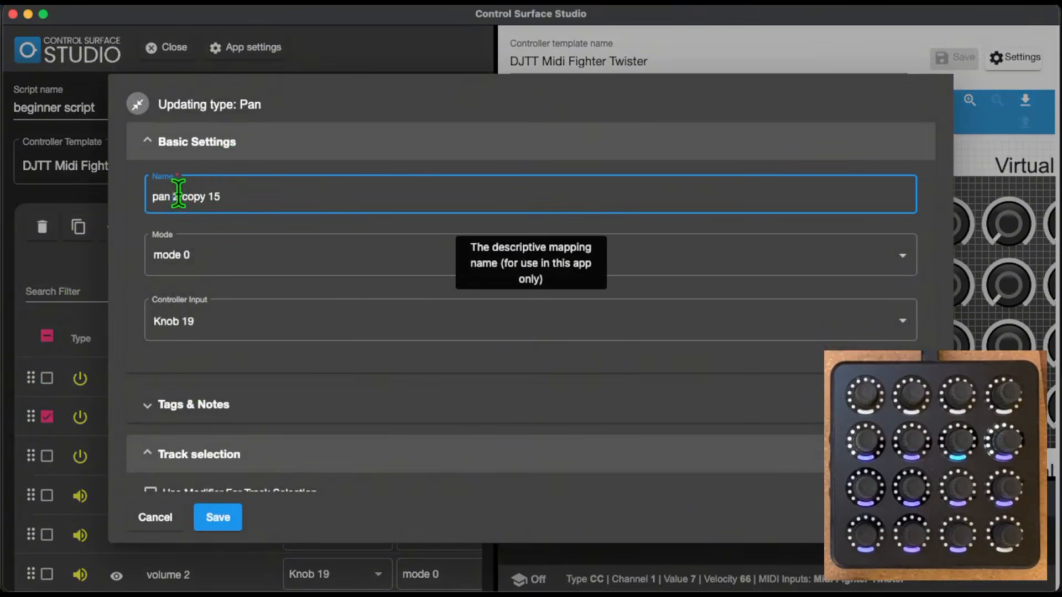
drag(178, 194, 296, 194)
text(3)
Set the pan 3 mapping's controller input to Knob 21 and save the mapping.
click(310, 310)
text(knob 19)
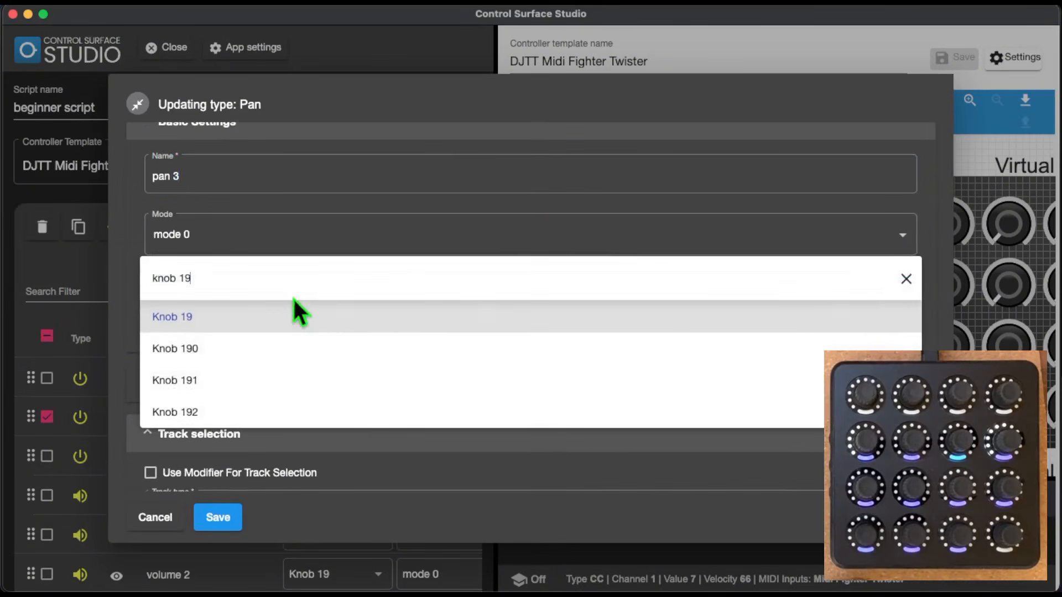
key(BackSpace)
key(BackSpace)
text(21)
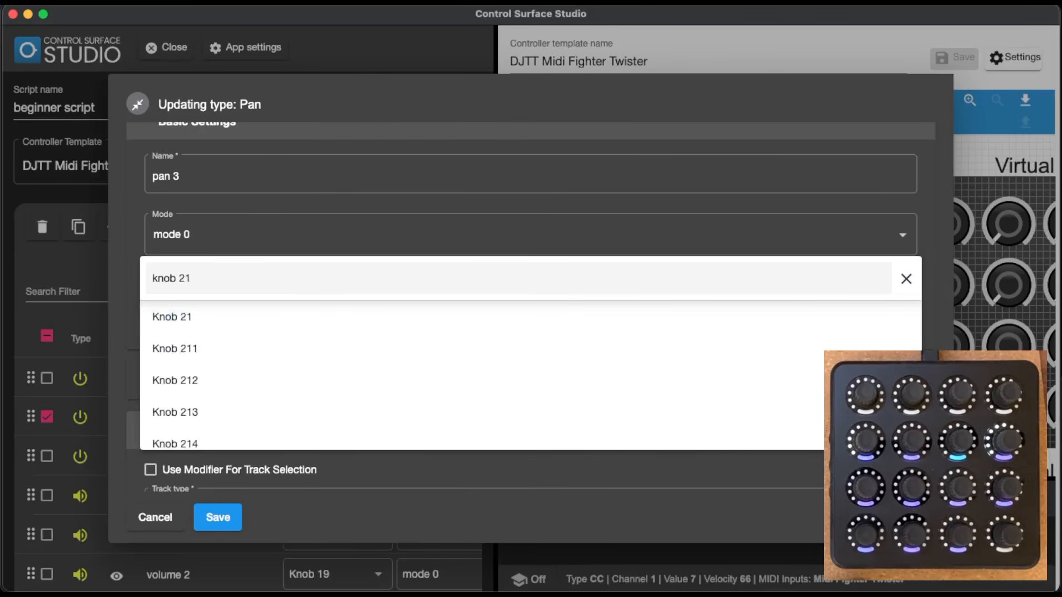
click(251, 325)
click(232, 517)
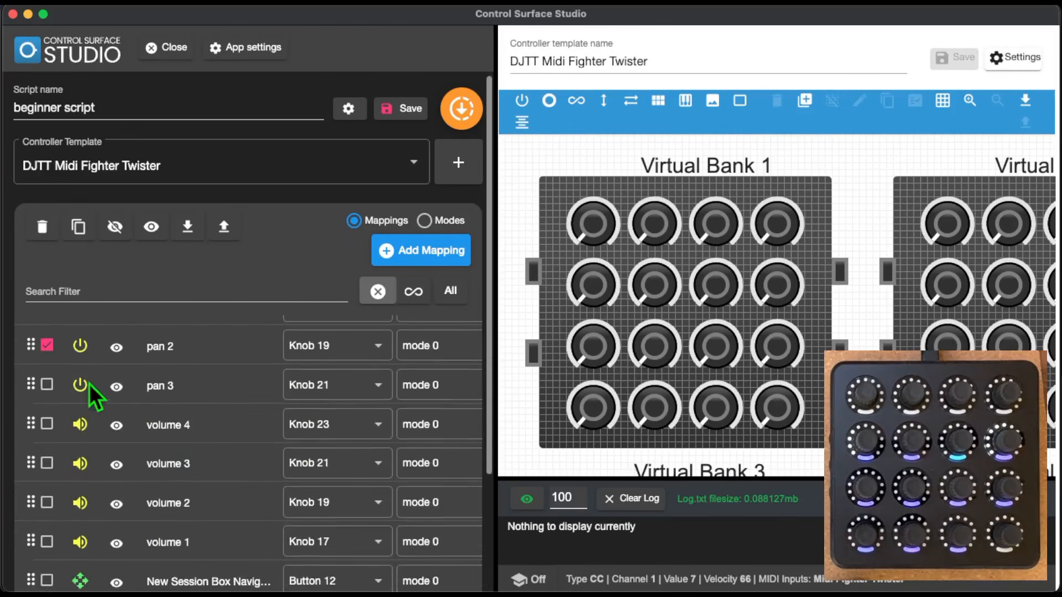
Duplicate the pan 3 mapping and rename the copy pan 4.
click(47, 345)
click(47, 384)
click(106, 245)
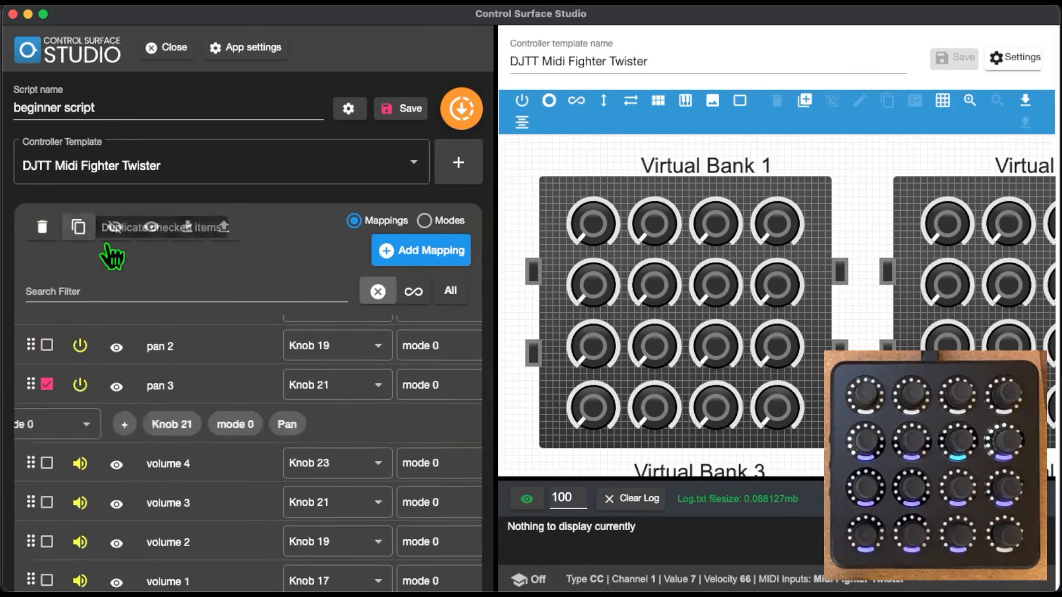
click(199, 437)
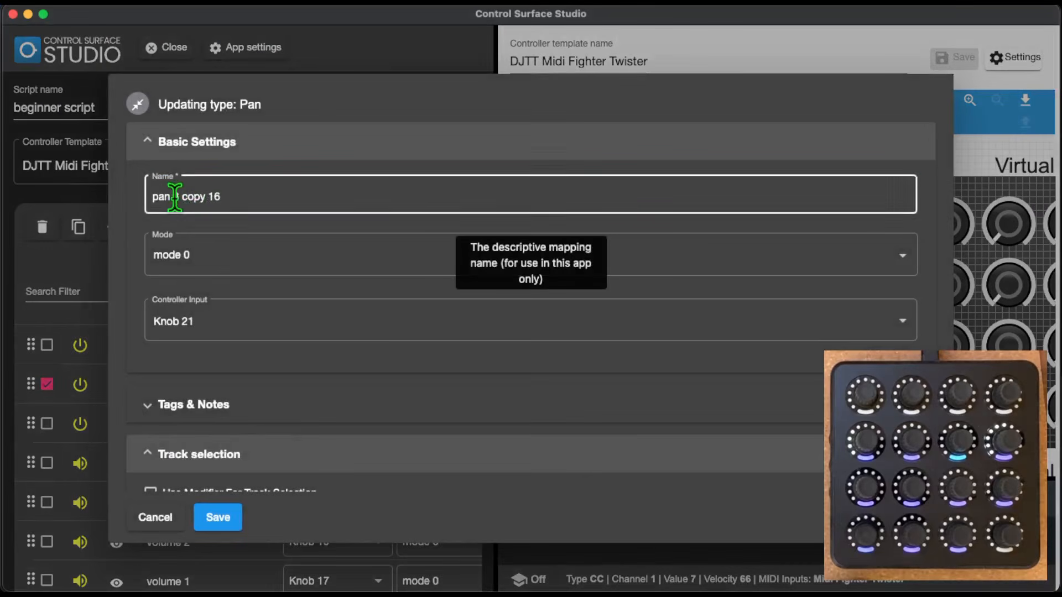
drag(173, 198, 292, 200)
Set the pan 4 mapping's controller input to Knob 23 and its track number to 4, and save the mapping.
click(256, 320)
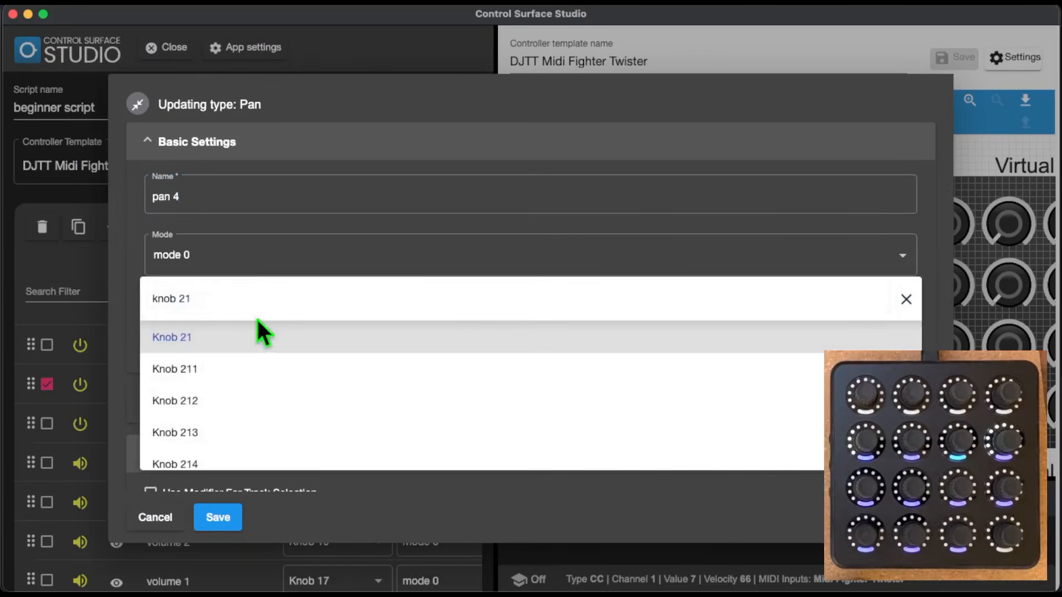
key(BackSpace)
text(3)
click(237, 337)
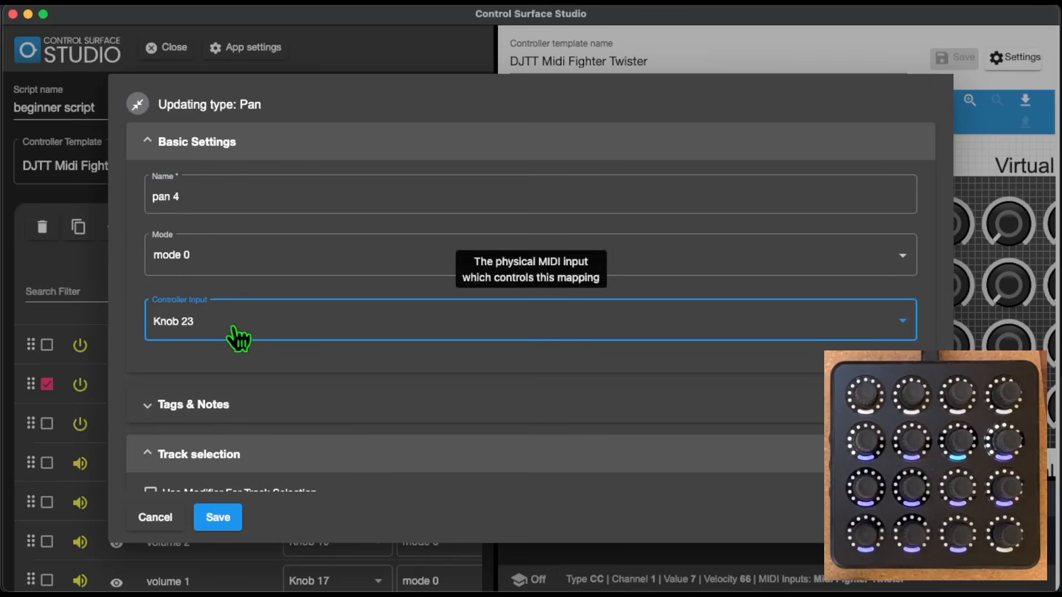
scroll(275, 449, down, 4)
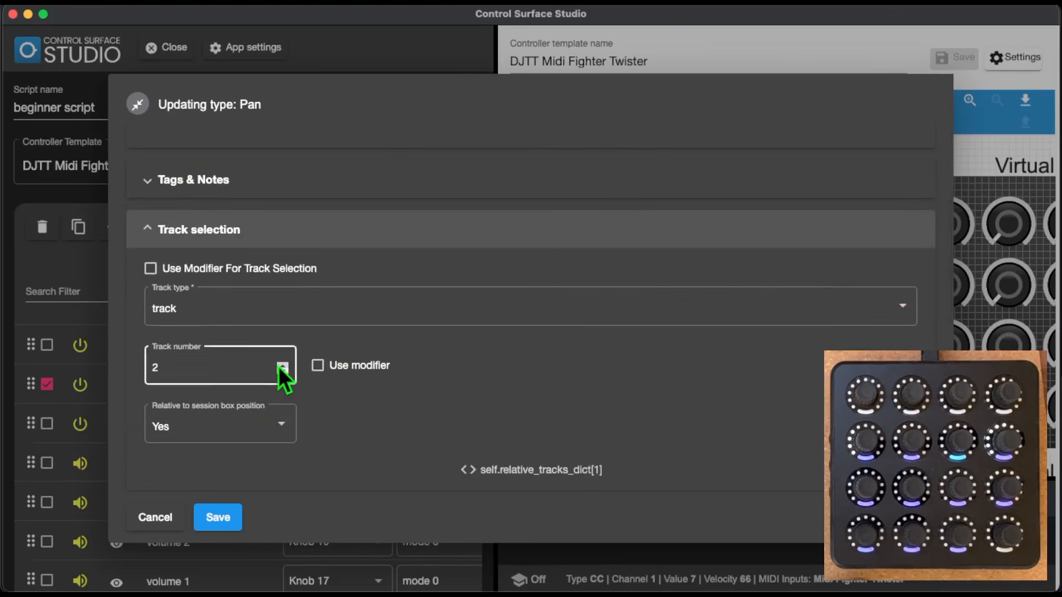
click(278, 365)
click(278, 365)
click(237, 514)
Reopen the pan 3 mapping, set its track number to 3 and save it.
click(180, 403)
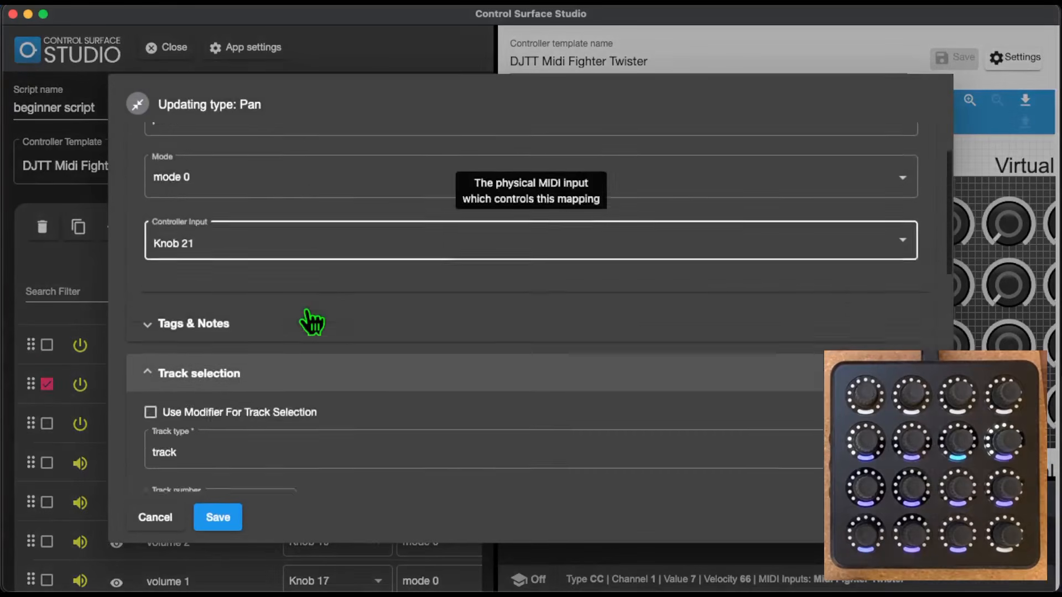
scroll(302, 296, down, 5)
click(283, 194)
click(213, 518)
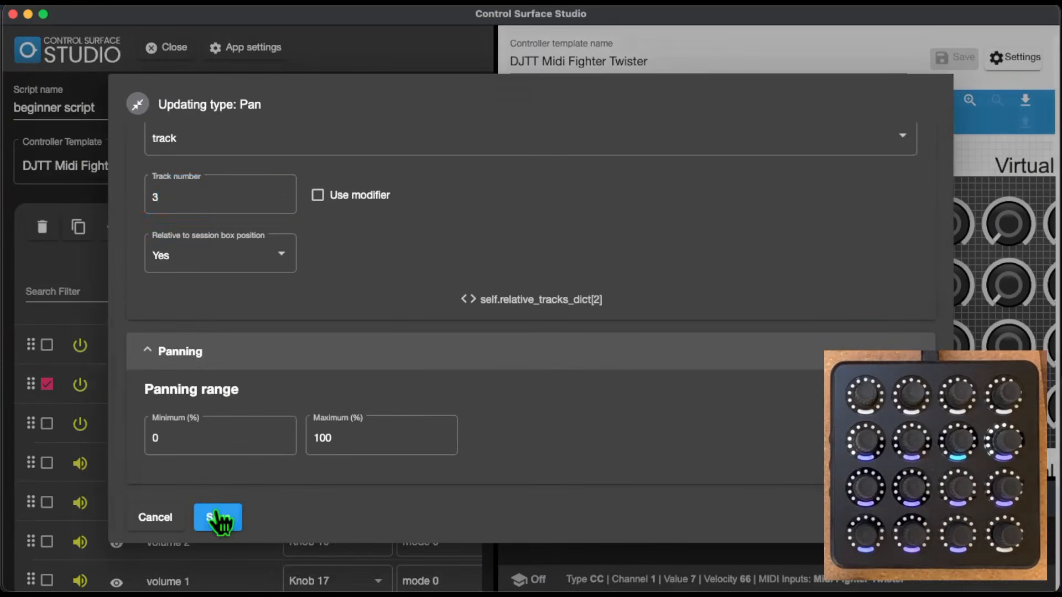
Deselect the pan 3 mapping and save the beginner script.
scroll(88, 406, up, 2)
click(47, 446)
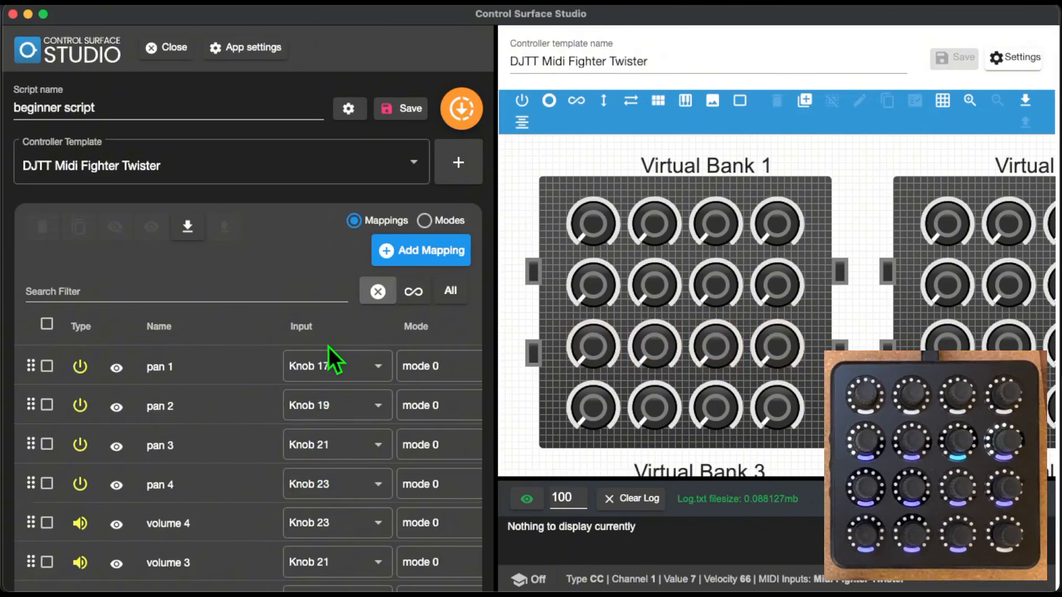
scroll(328, 354, up, 1)
click(405, 111)
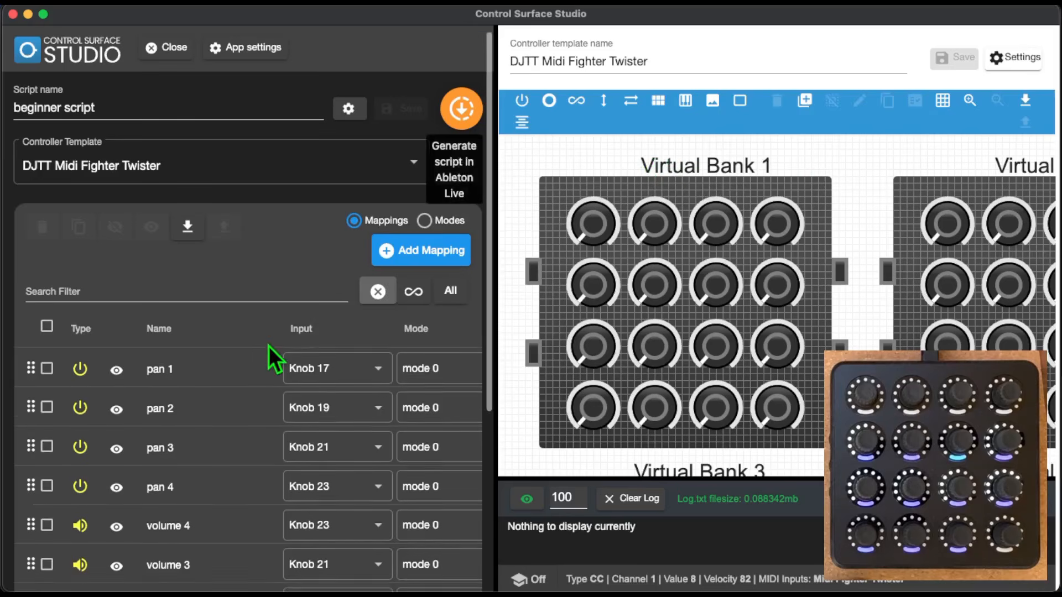
Widen the script pane so the mappings' mode assignments show in full, and look through the mapping list.
scroll(420, 346, down, 1)
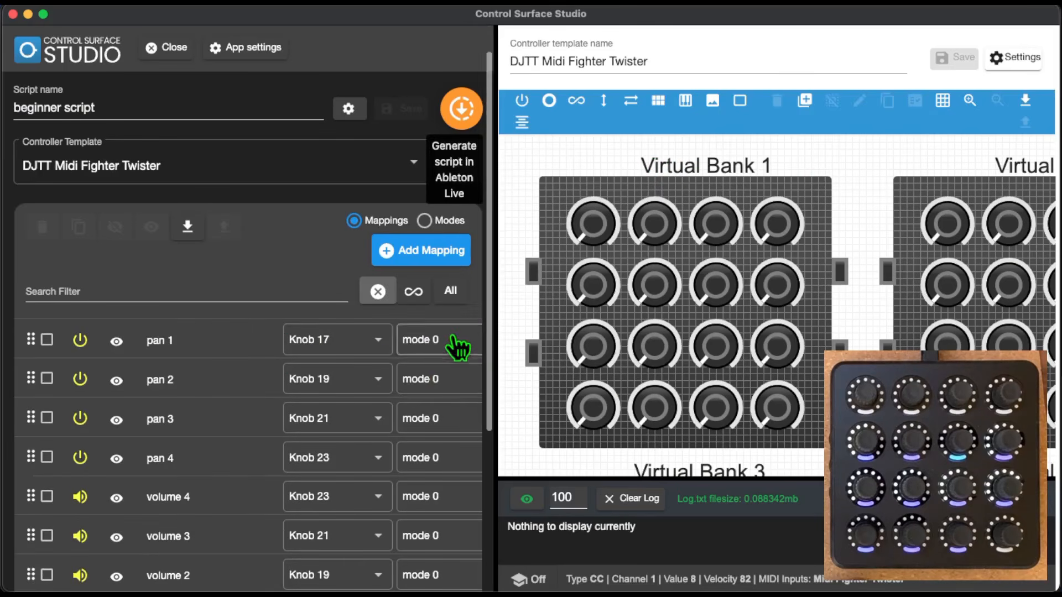
scroll(457, 347, down, 2)
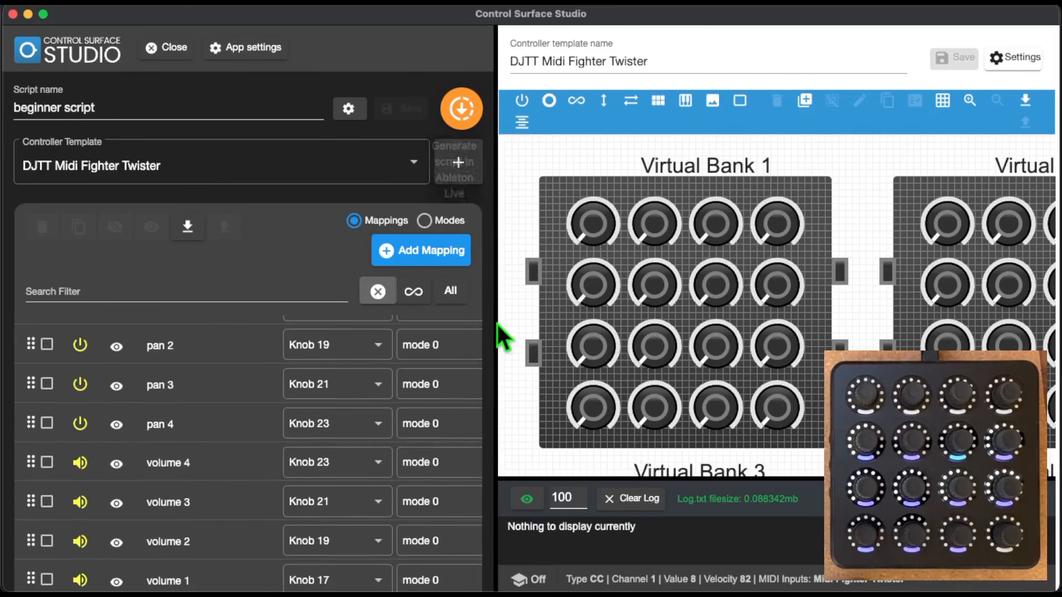
drag(493, 310, 618, 299)
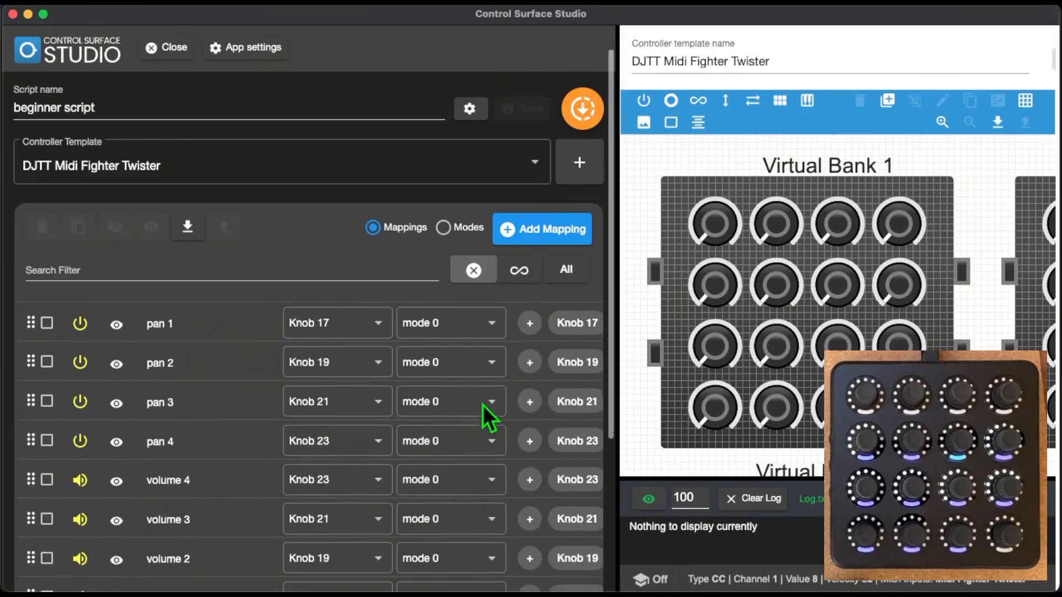
scroll(451, 493, down, 2)
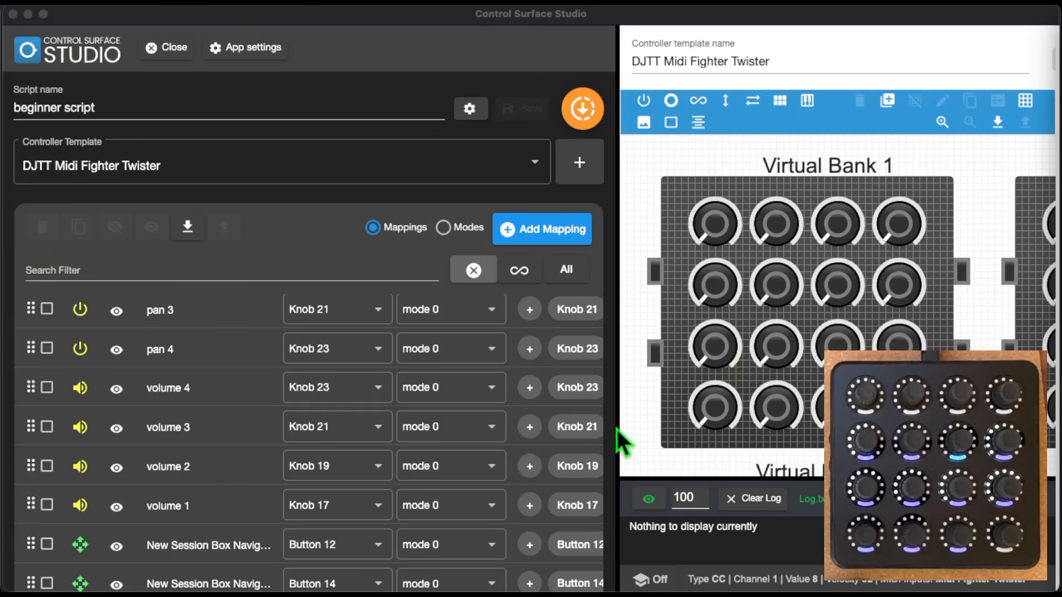
Switch from the mappings to the list of modes and rename mode 1 as volume mode.
click(444, 228)
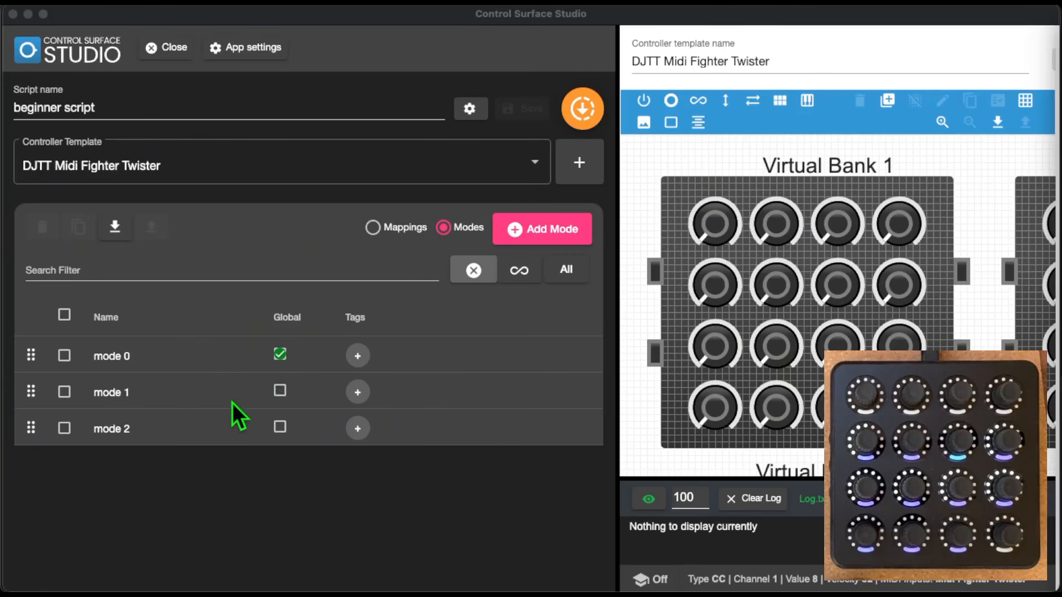
click(180, 399)
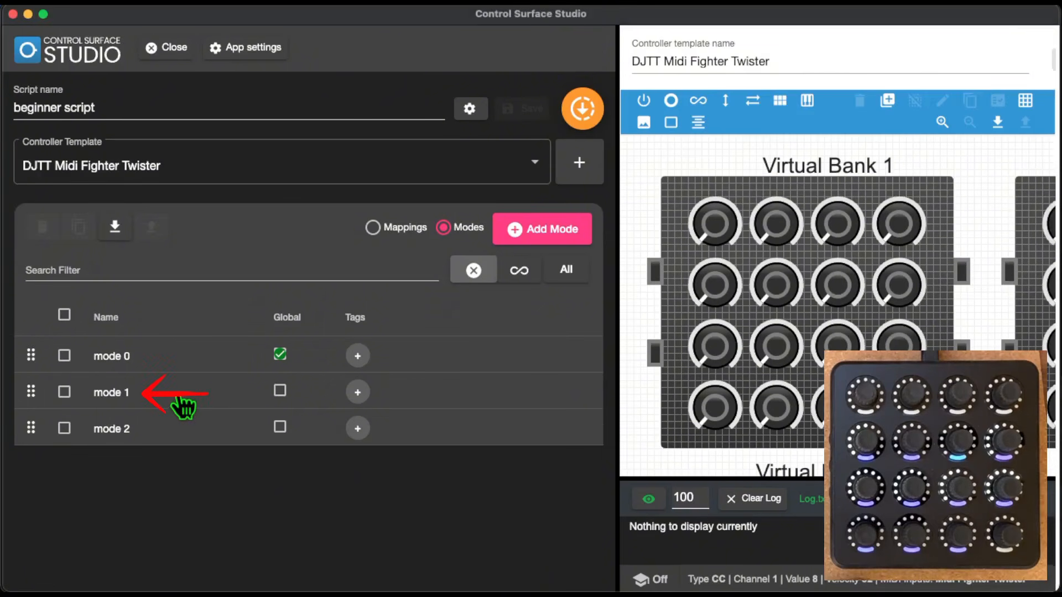
double_click(115, 393)
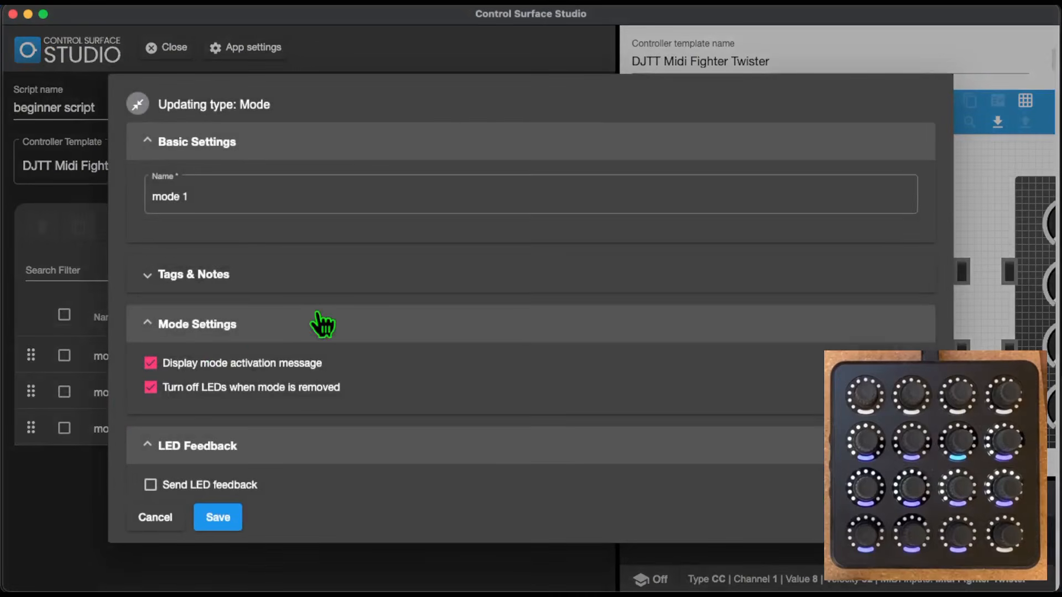
drag(226, 208, 107, 180)
text(volu)
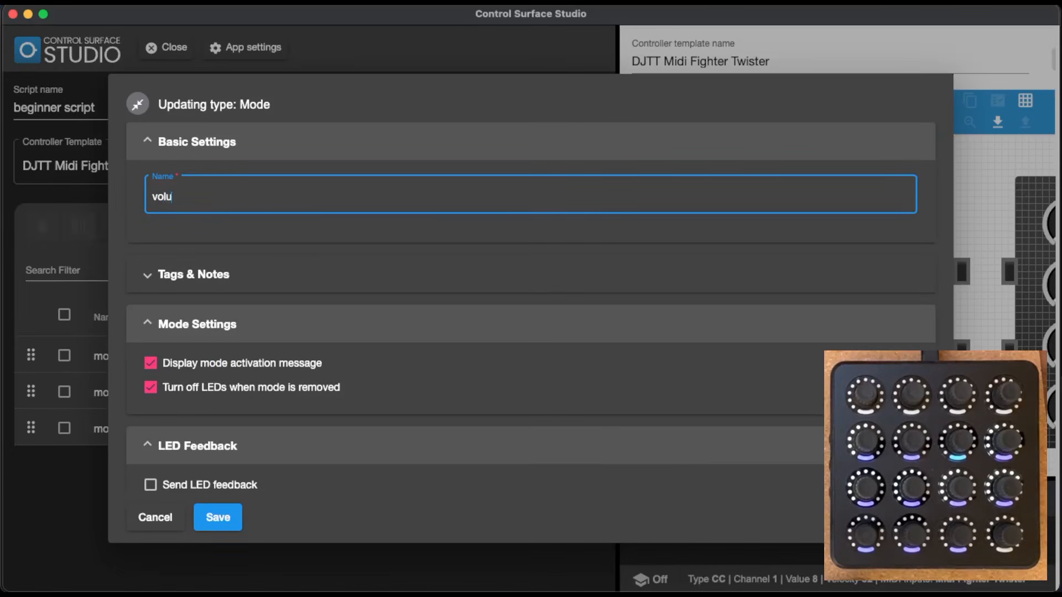
text(me mode)
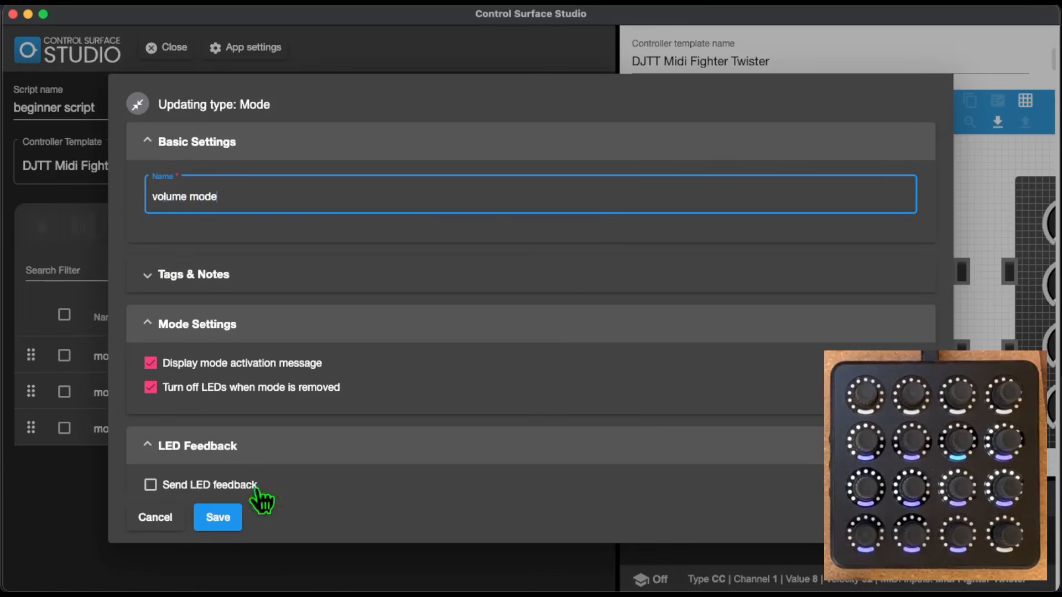
Save the "volume mode" name and rename mode 2 as "panning mode".
click(224, 518)
double_click(115, 430)
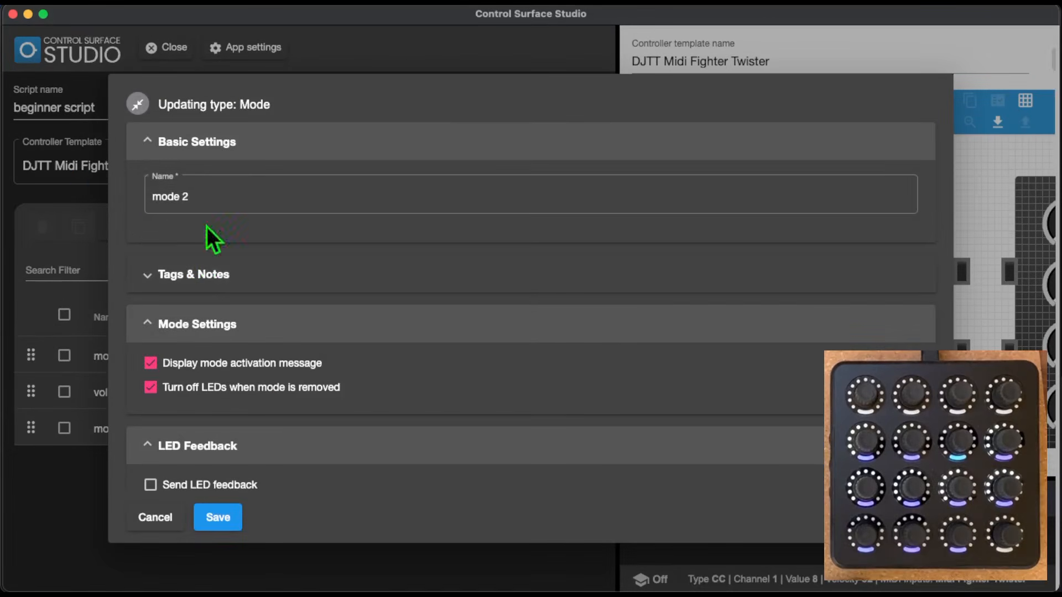
drag(205, 200, 78, 170)
text(panning)
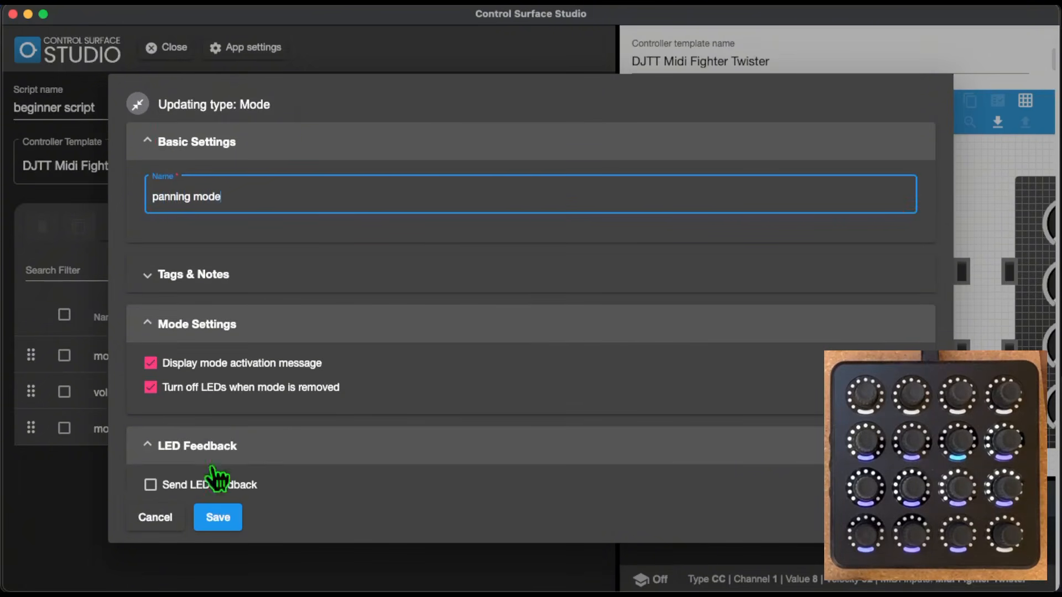
click(227, 523)
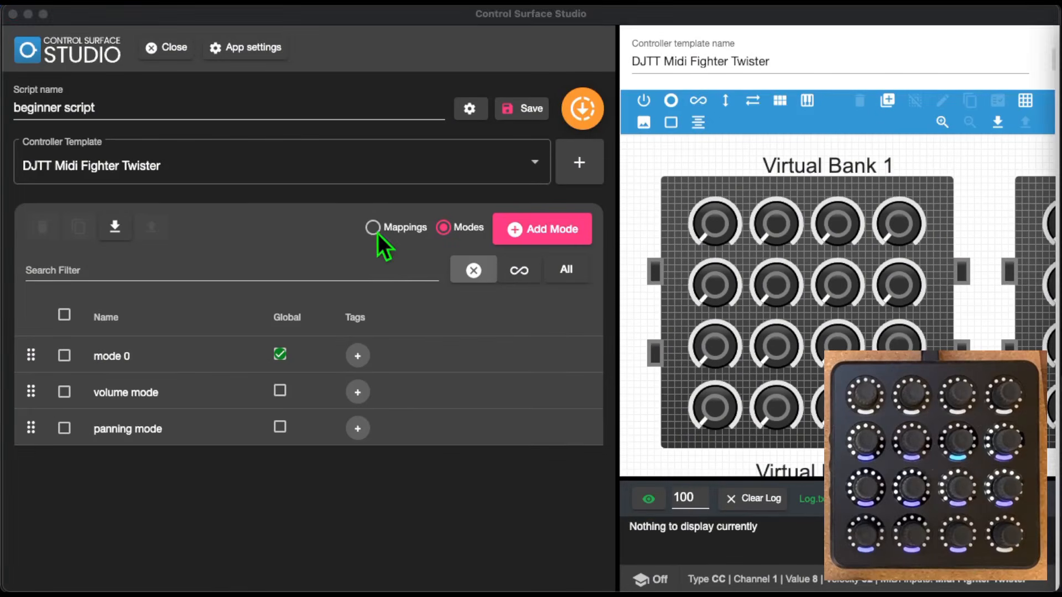
Assign the pan 1, pan 2, pan 3 and pan 4 mappings to panning mode.
click(376, 231)
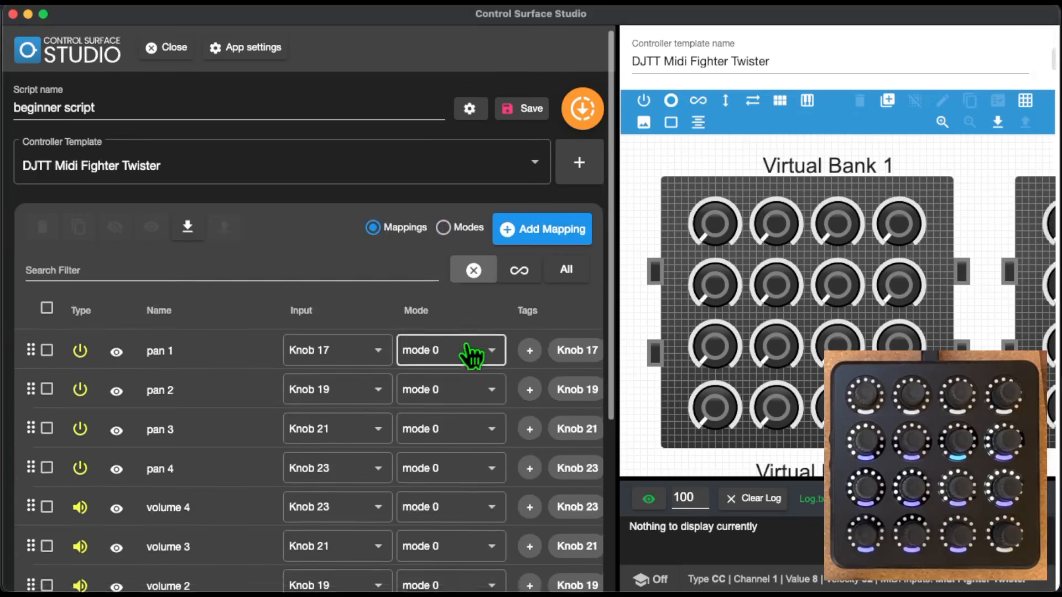
scroll(467, 348, down, 1)
click(465, 340)
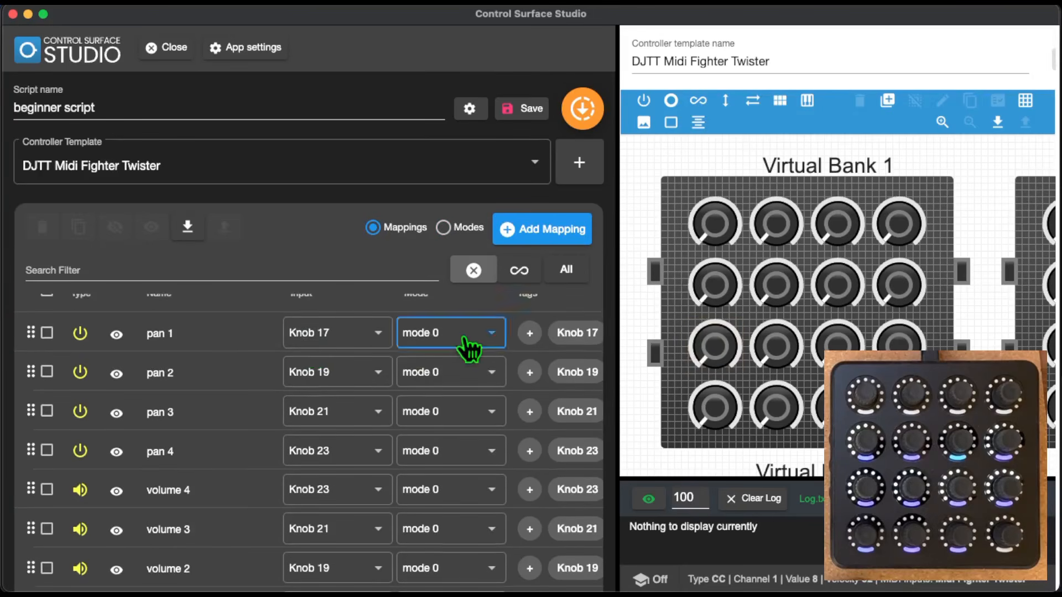
click(467, 409)
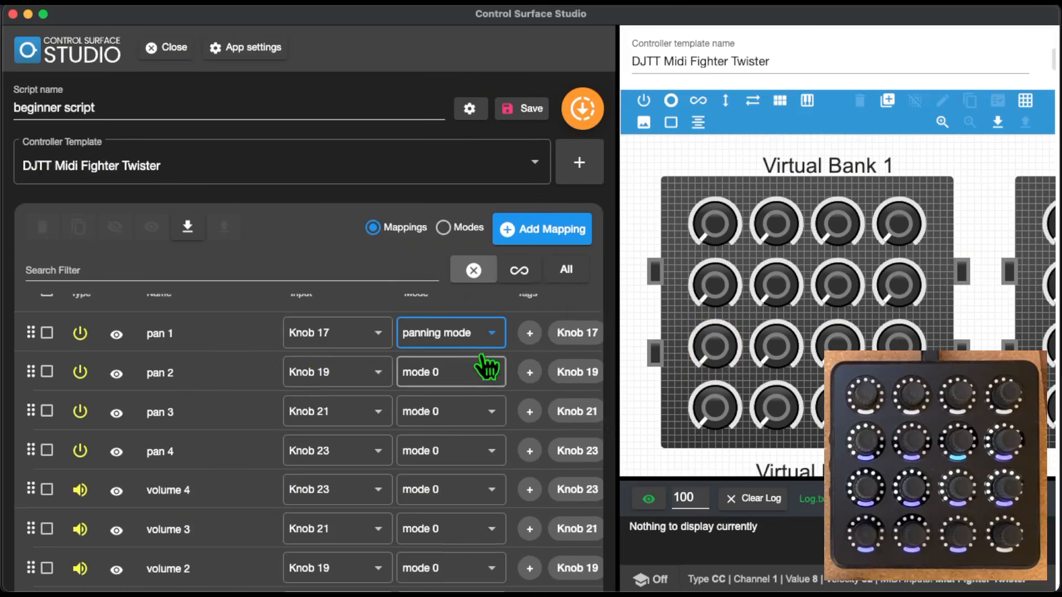
click(486, 370)
click(474, 441)
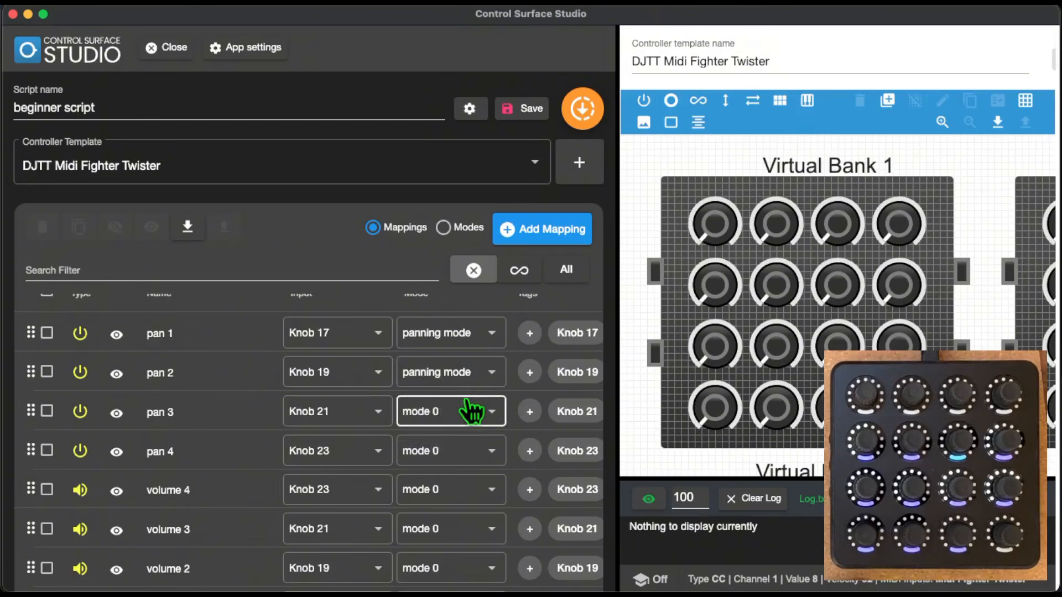
click(471, 410)
click(466, 474)
scroll(467, 464, down, 2)
click(485, 419)
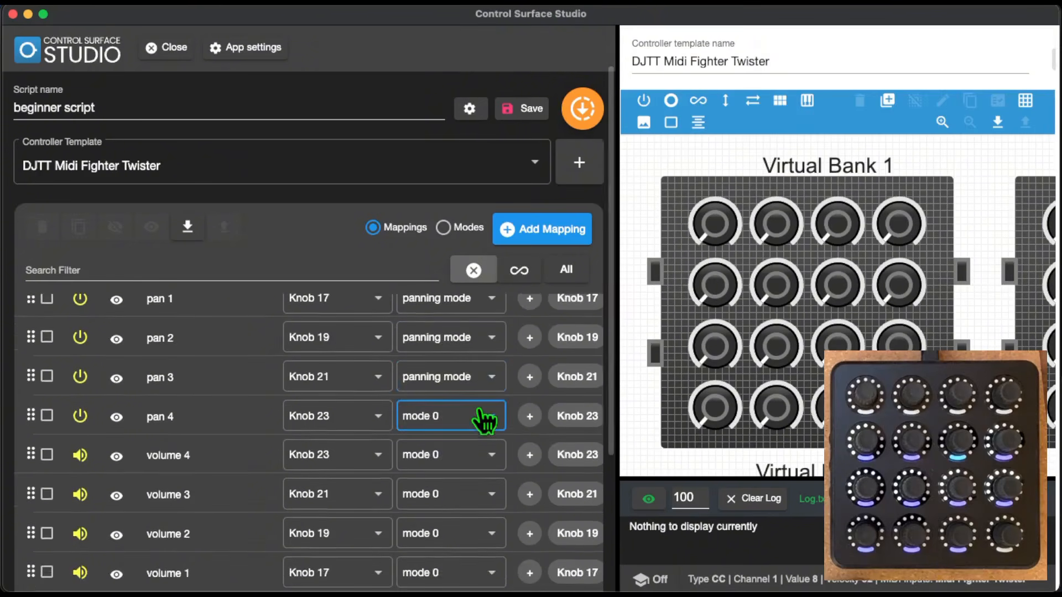
click(465, 491)
Assign the volume 4, volume 3, volume 2 and volume 1 mappings to volume mode.
scroll(465, 492, down, 4)
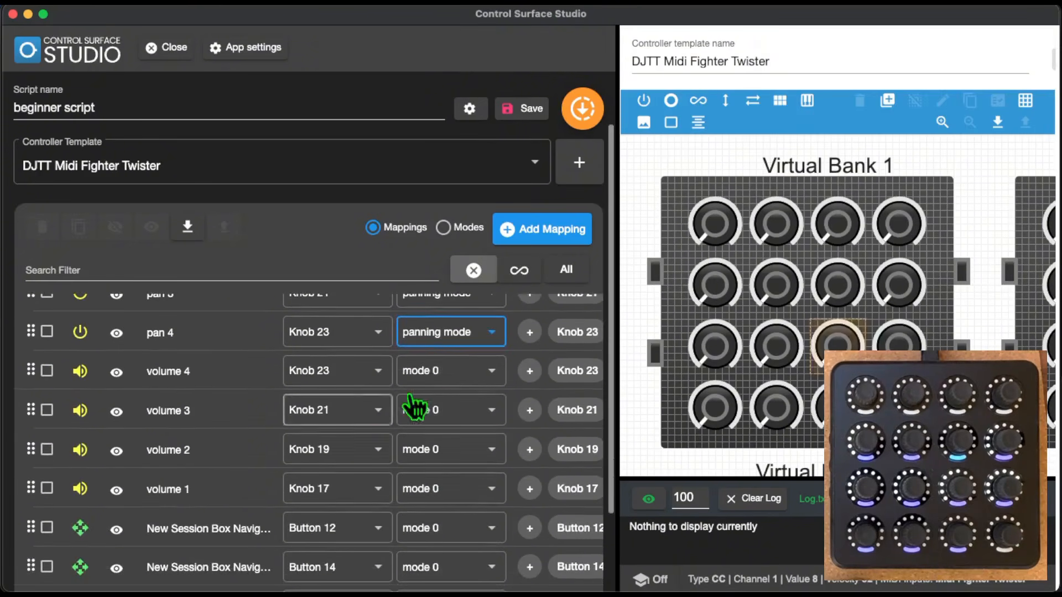
click(484, 375)
click(465, 418)
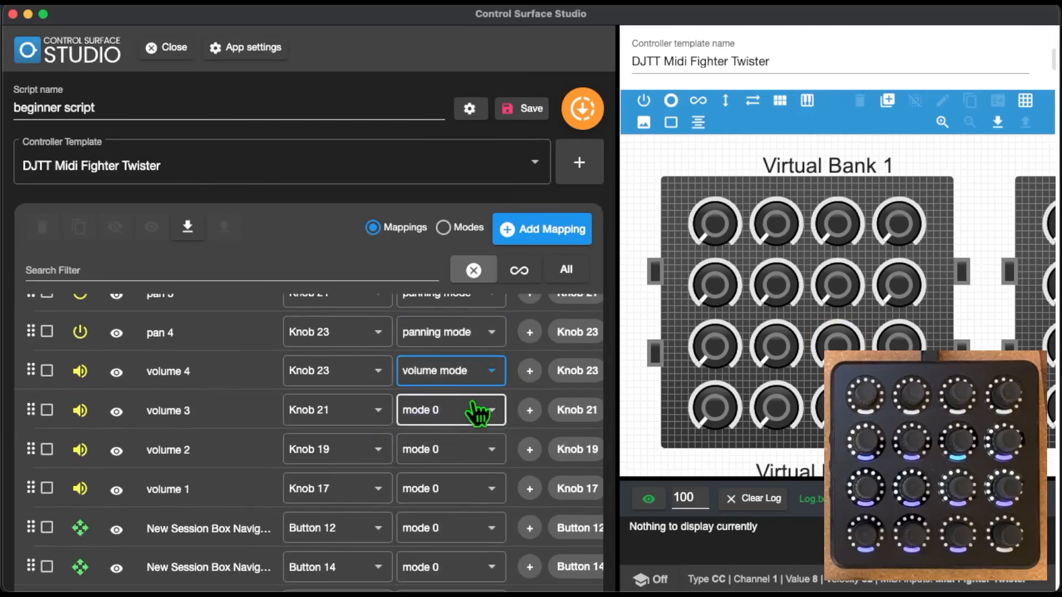
click(478, 412)
click(473, 449)
scroll(477, 437, down, 1)
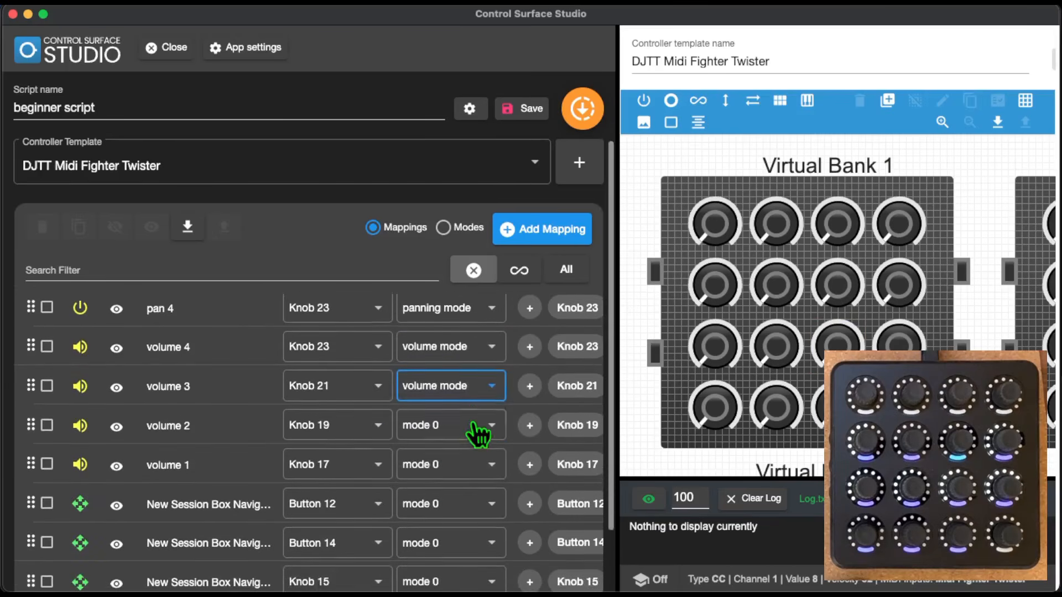
click(478, 433)
click(470, 467)
scroll(468, 469, down, 1)
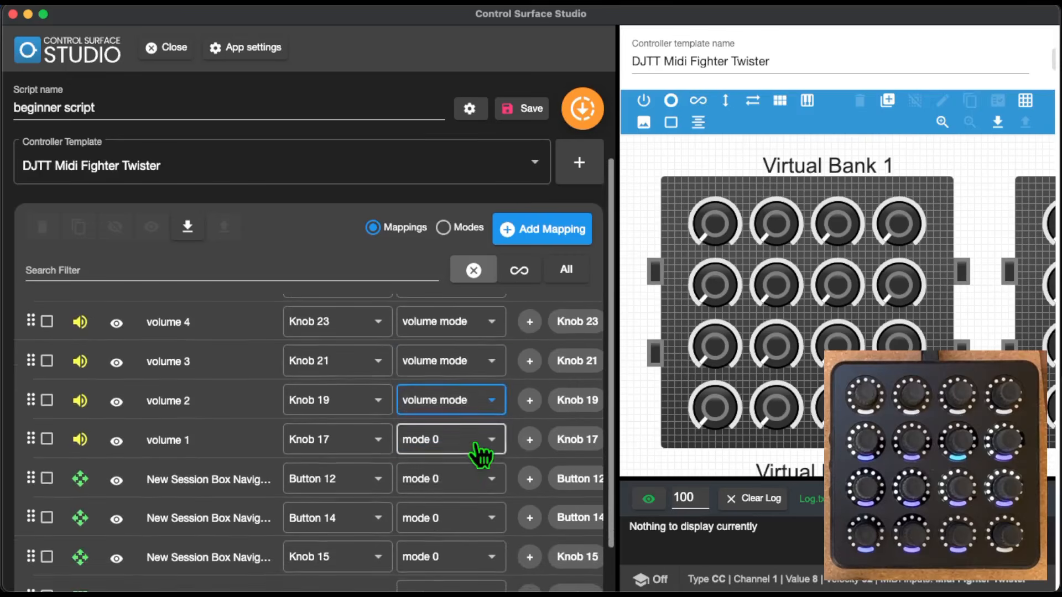
click(480, 451)
click(468, 478)
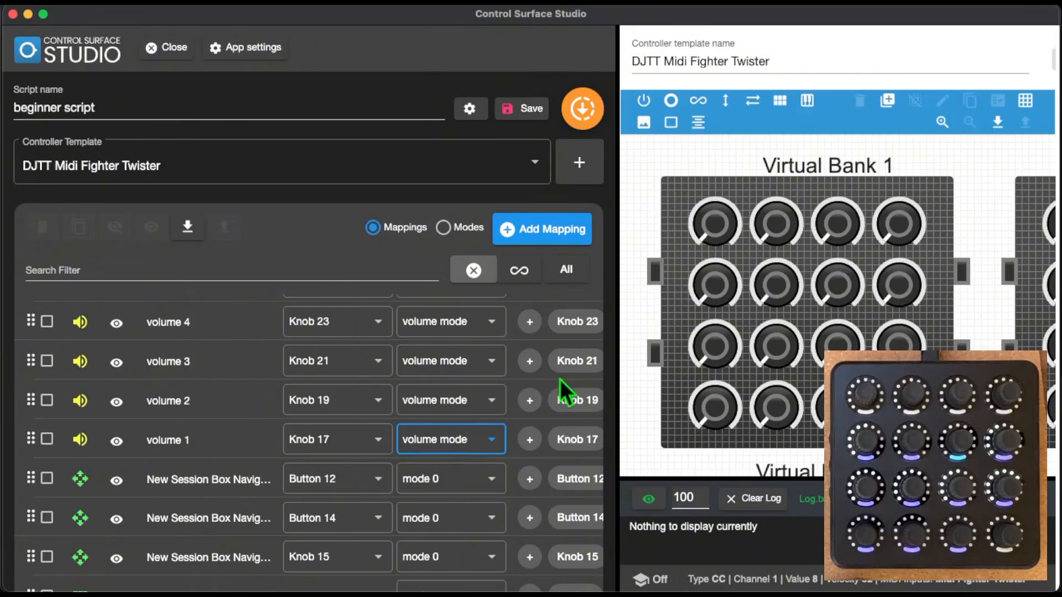
Widen the mappings area and filter the list by the panning mode tag and by the volume mode tag, clearing each filter.
drag(614, 351, 889, 350)
scroll(481, 345, up, 5)
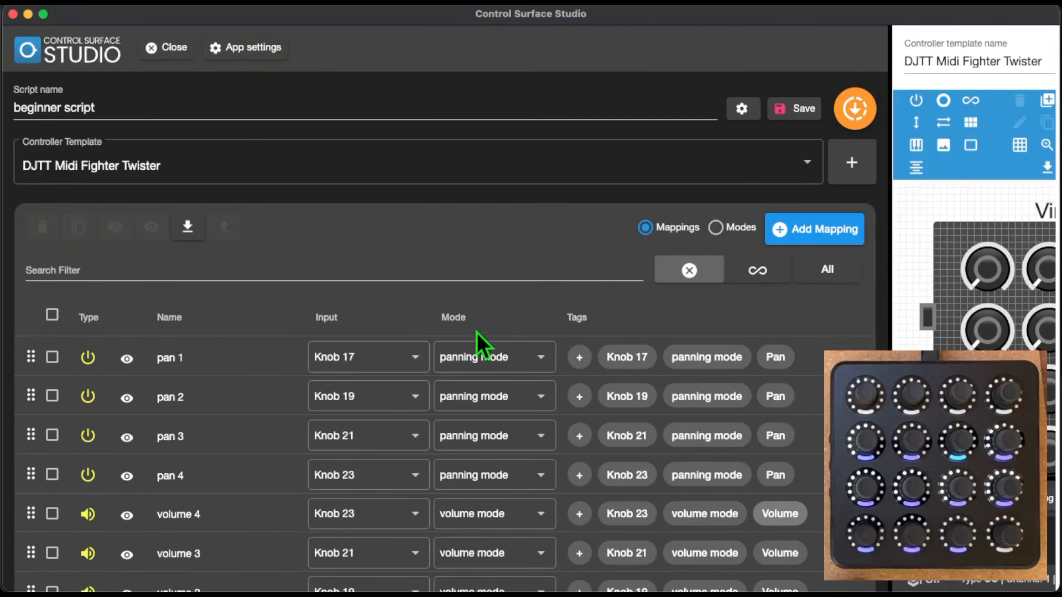
click(709, 363)
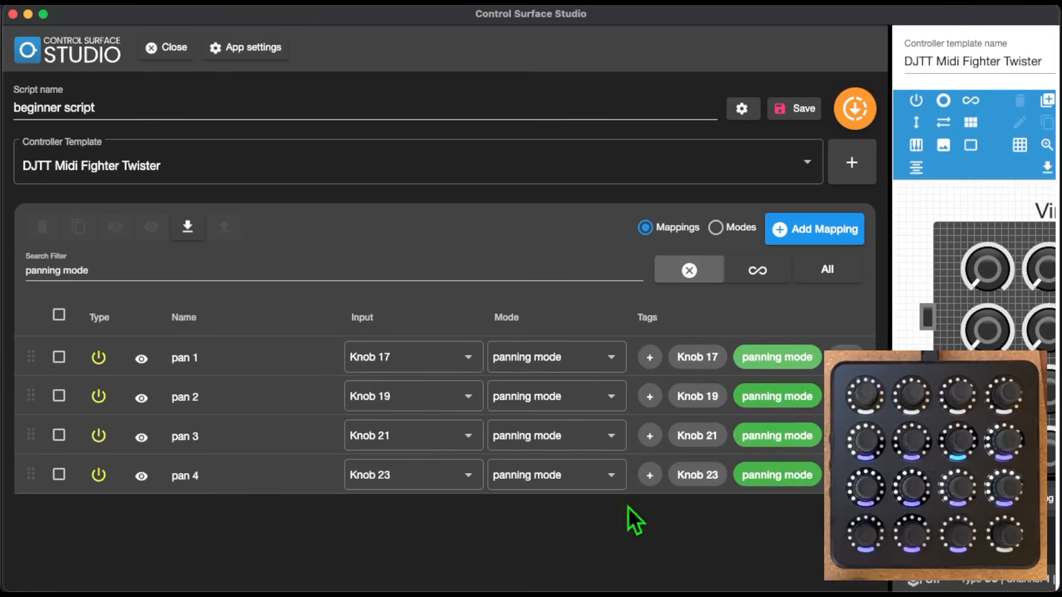
click(777, 359)
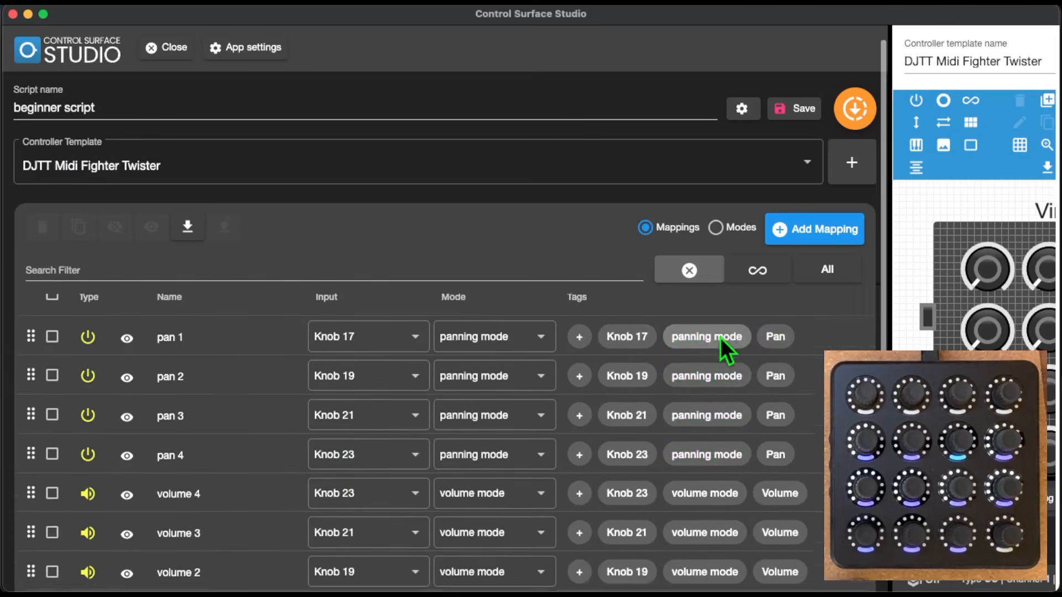
click(688, 467)
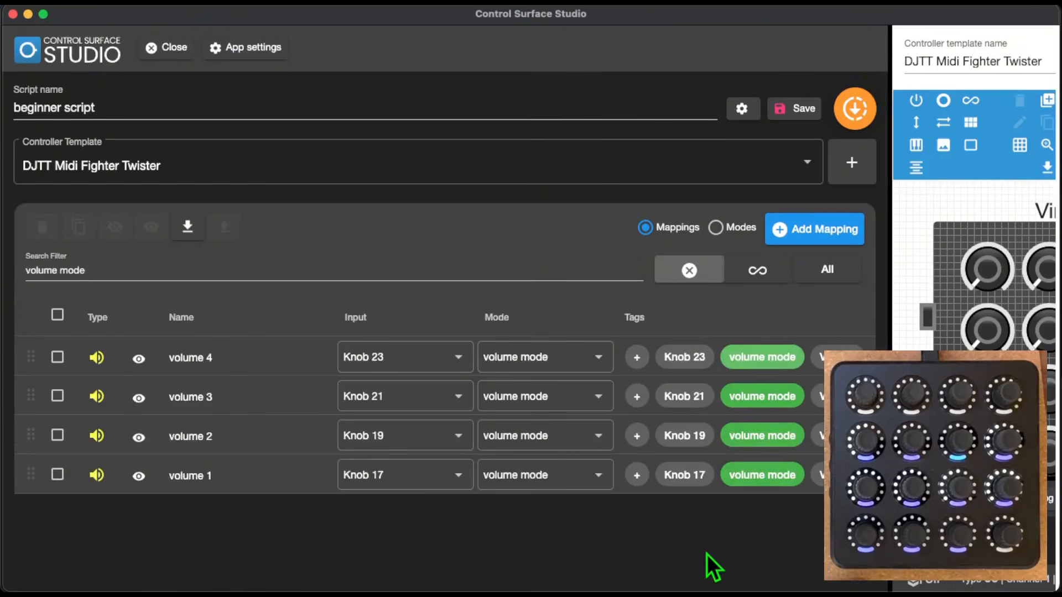
click(689, 271)
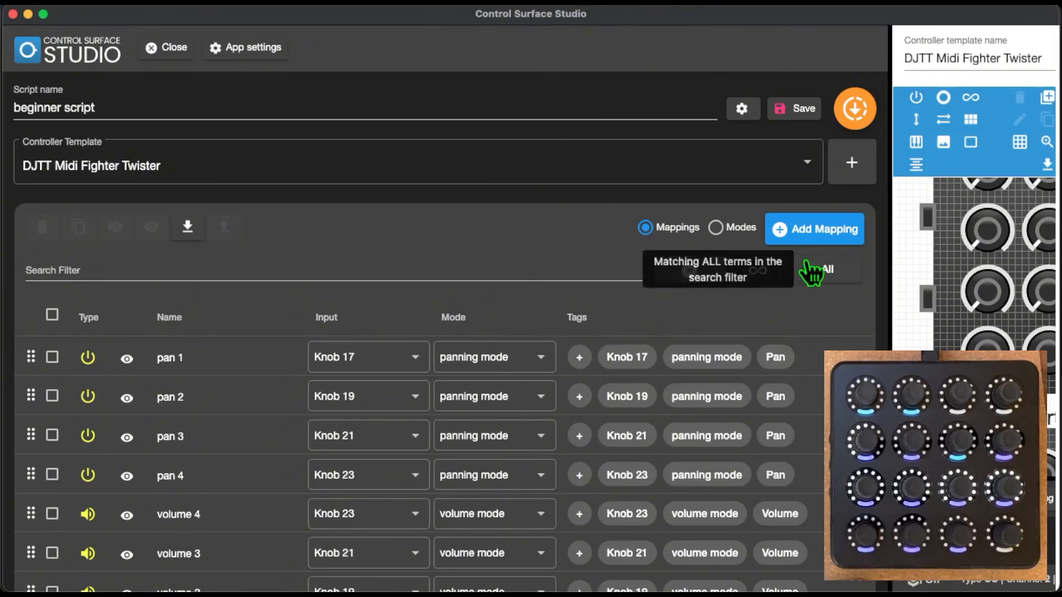
Add a Mode Selector mapping in mode 0 with Button 24 as its controller input.
click(808, 230)
click(851, 150)
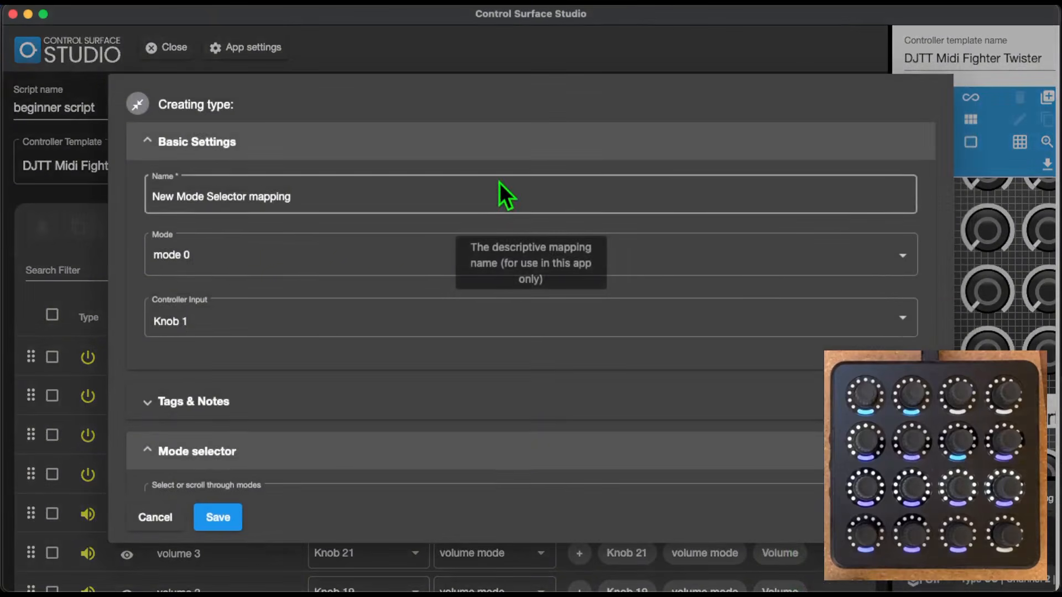
click(359, 312)
text(button 2)
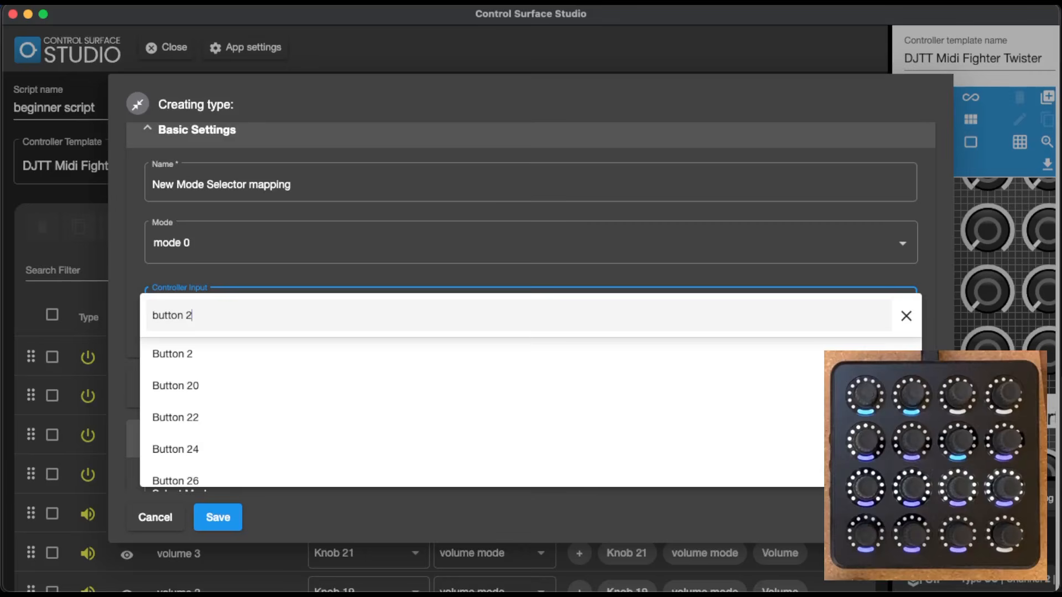
click(160, 445)
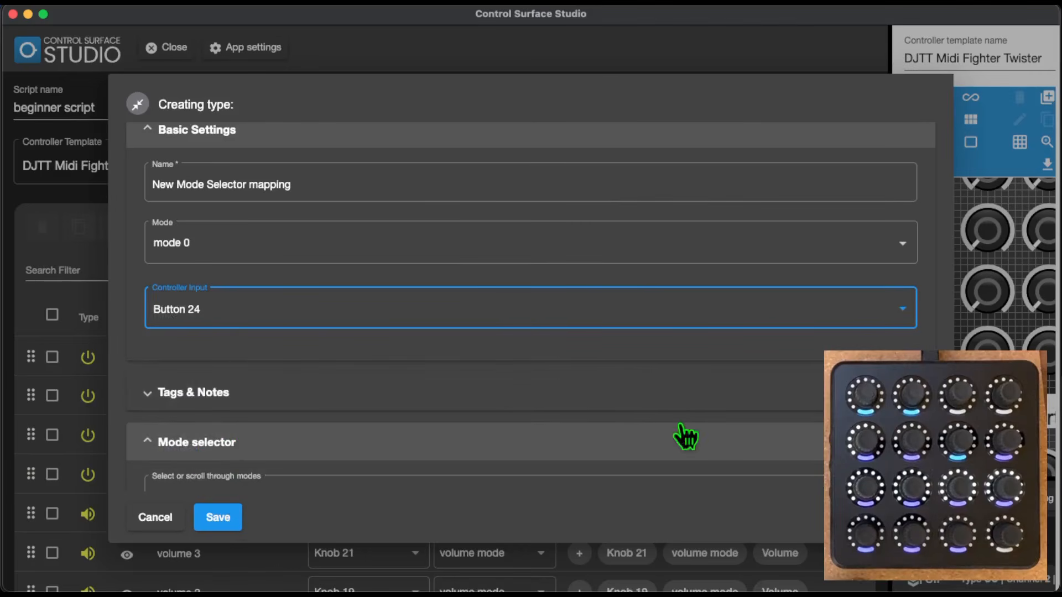
click(227, 518)
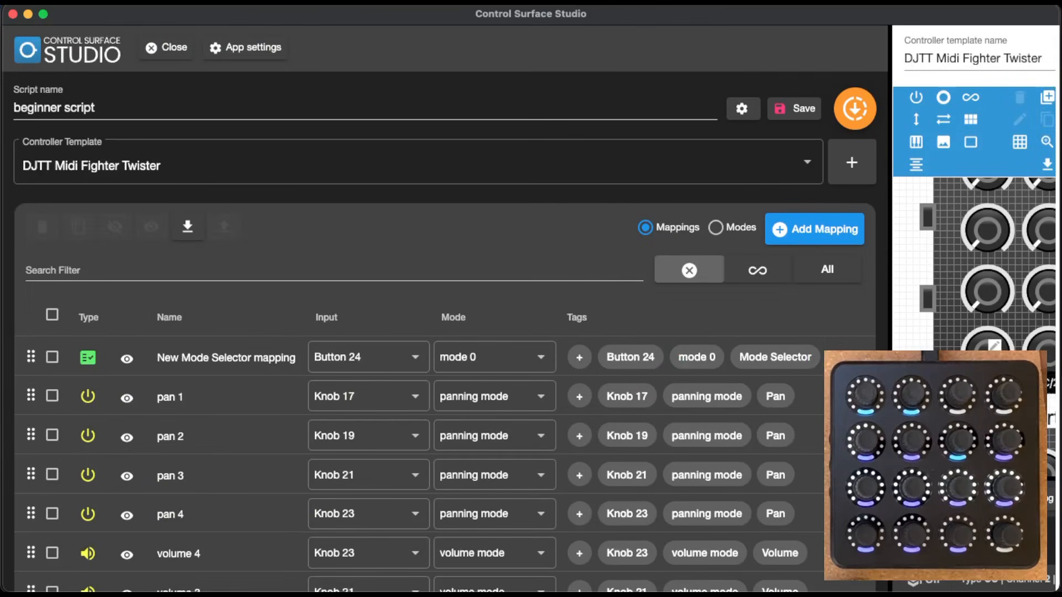
Change the Mode Selector mapping's input to Button 26 and set it to Scroll through modes.
click(403, 358)
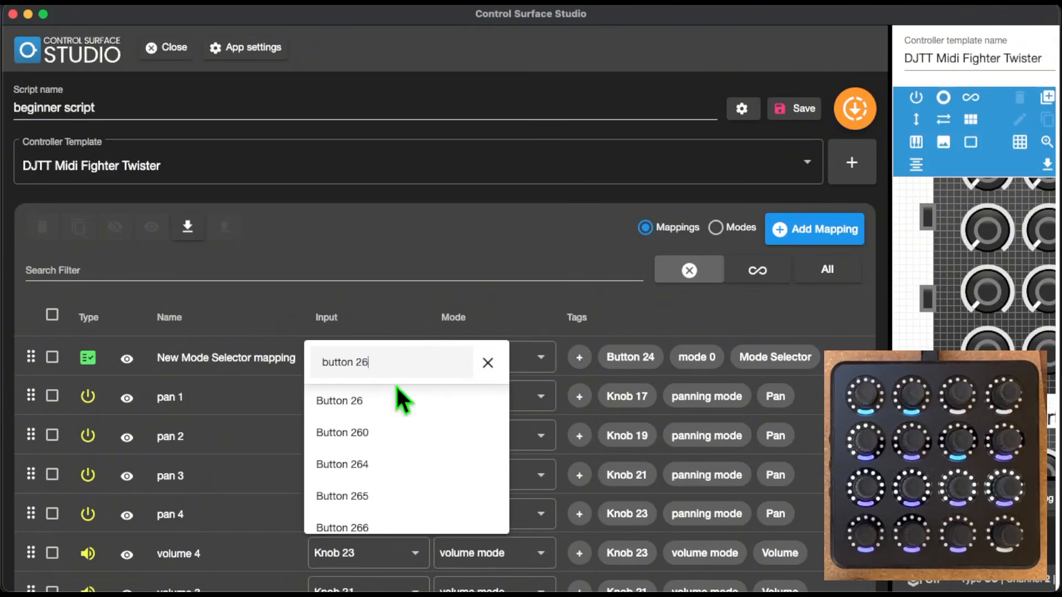
click(402, 399)
click(269, 360)
scroll(394, 318, down, 3)
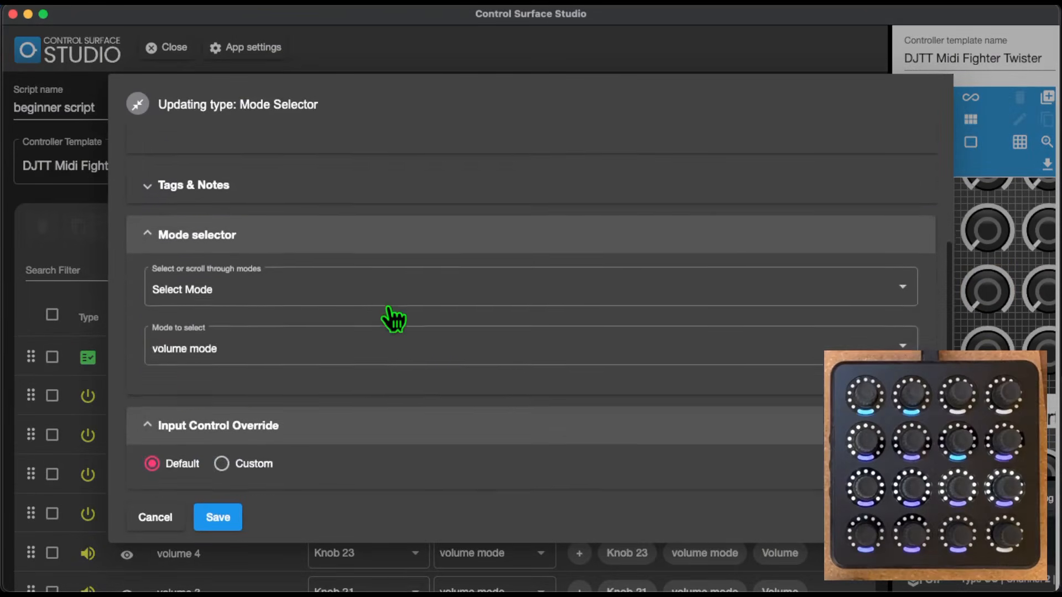
scroll(393, 318, down, 2)
scroll(267, 306, down, 1)
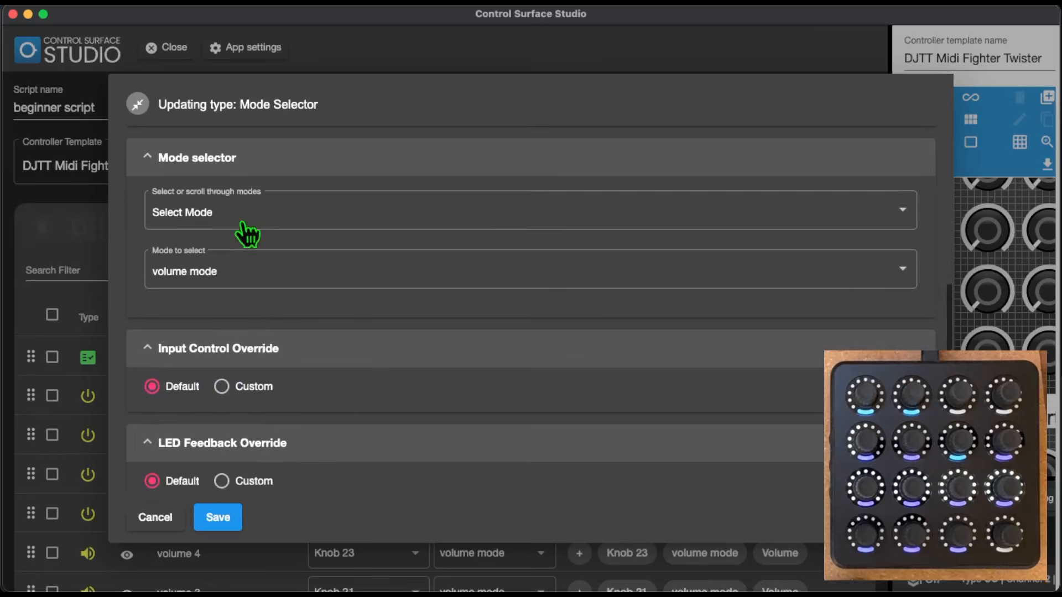
click(243, 221)
click(229, 190)
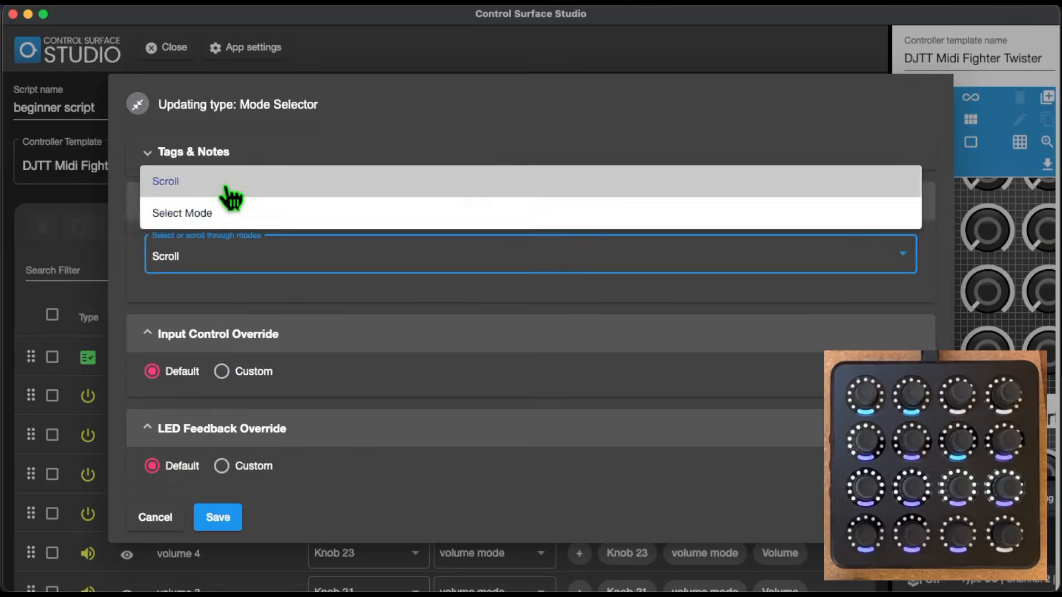
Give the Mode Selector mapping a custom input control override with the Increment control type and save it.
scroll(441, 357, up, 3)
scroll(441, 357, down, 1)
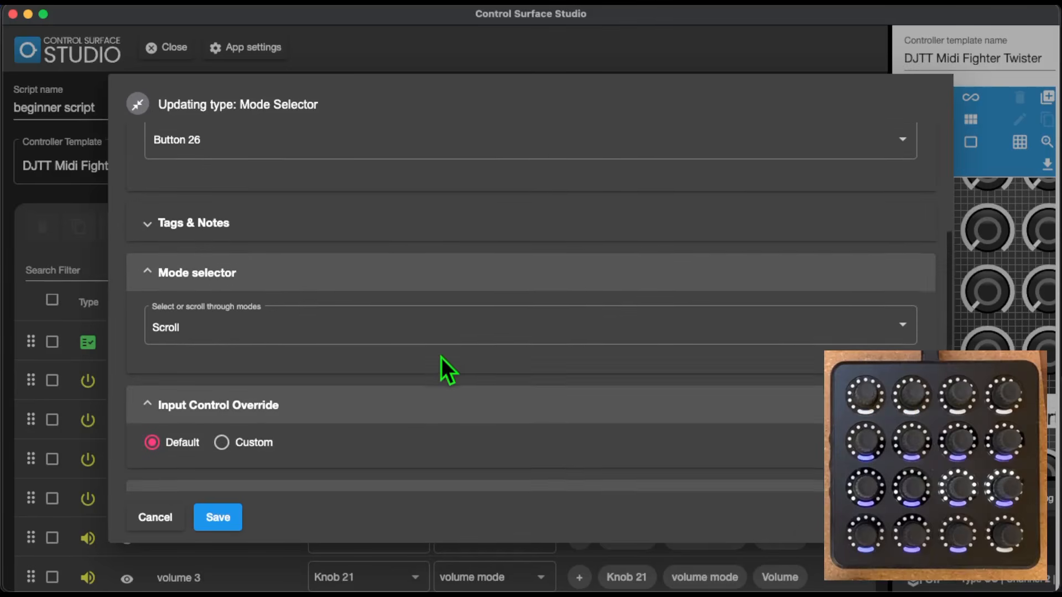
scroll(441, 357, down, 1)
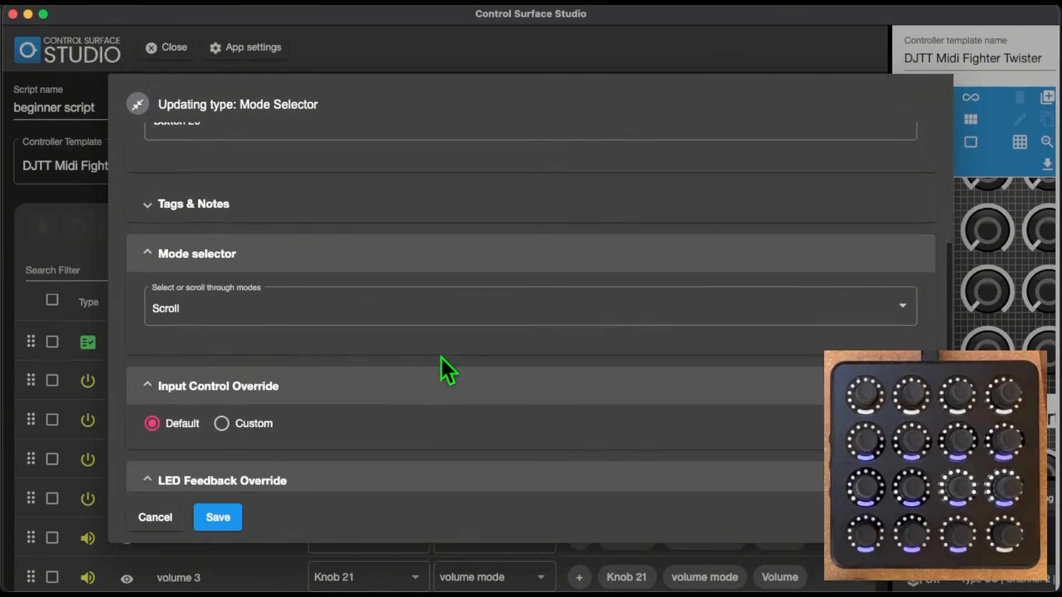
click(223, 423)
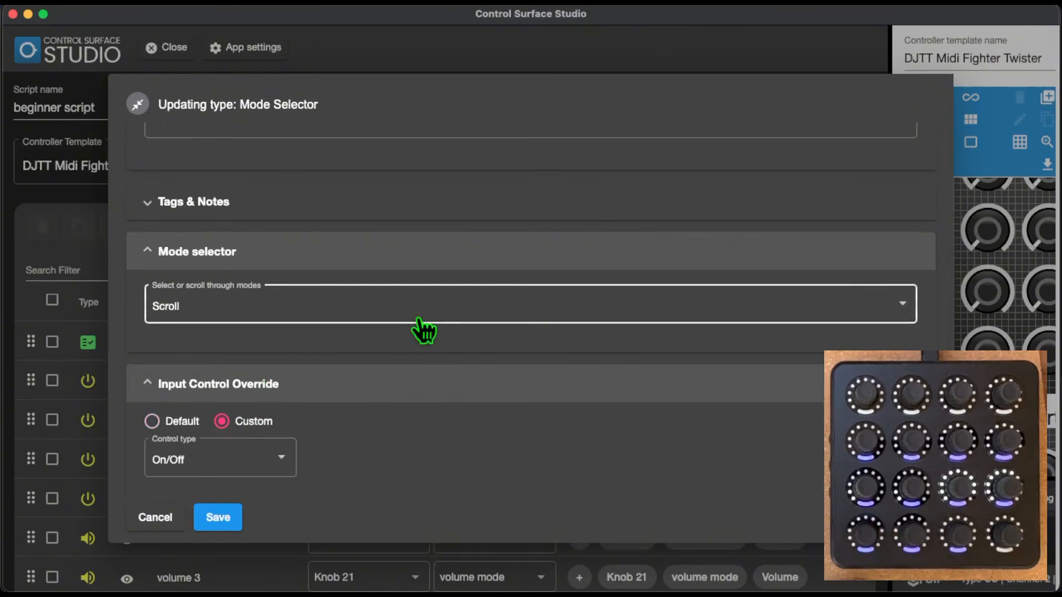
scroll(423, 331, down, 3)
click(298, 401)
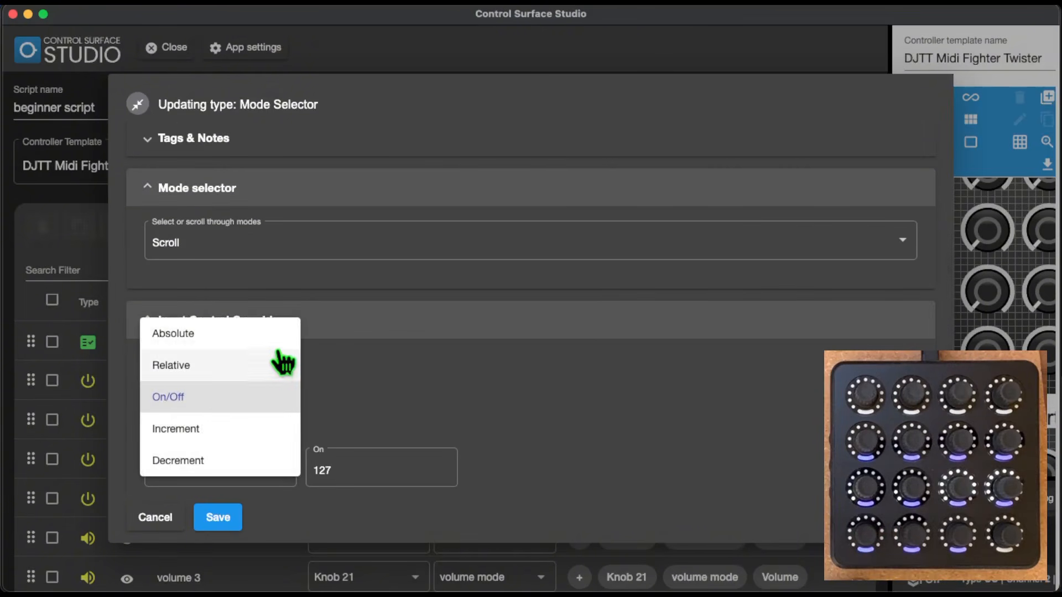
click(256, 434)
scroll(531, 356, down, 2)
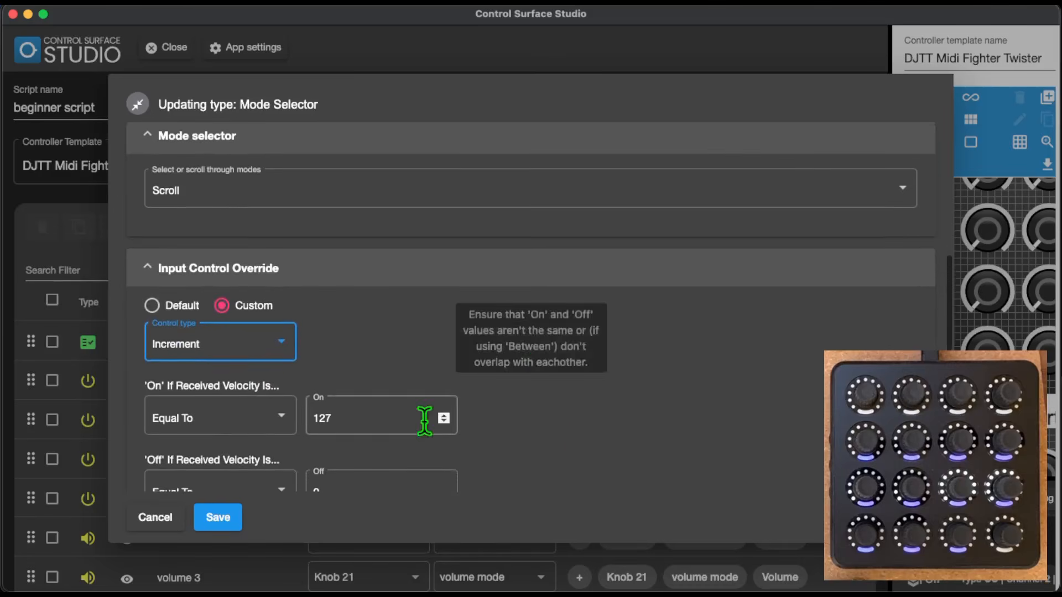
scroll(575, 442, down, 2)
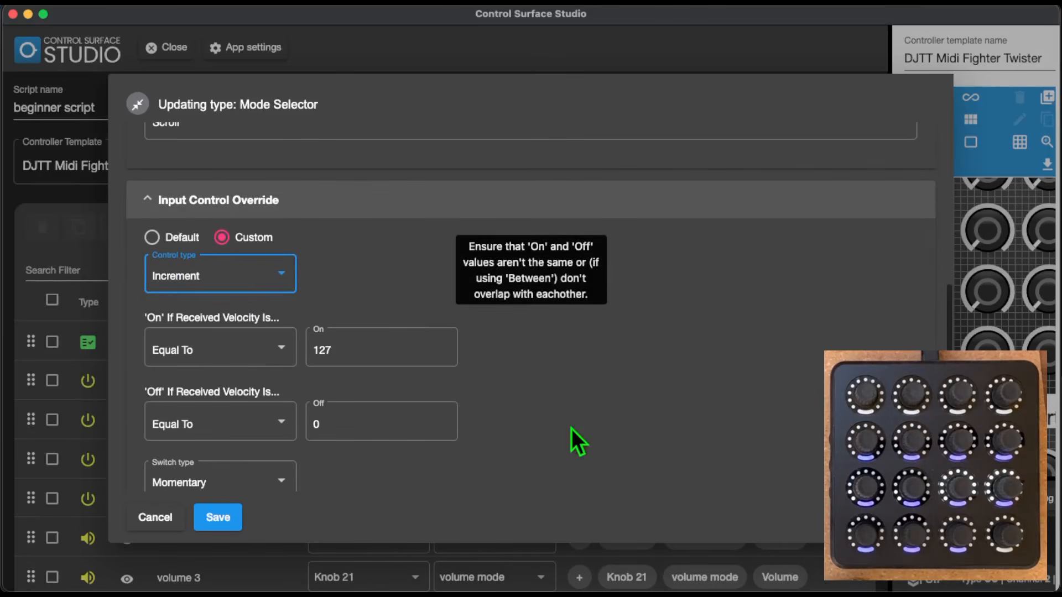
click(218, 517)
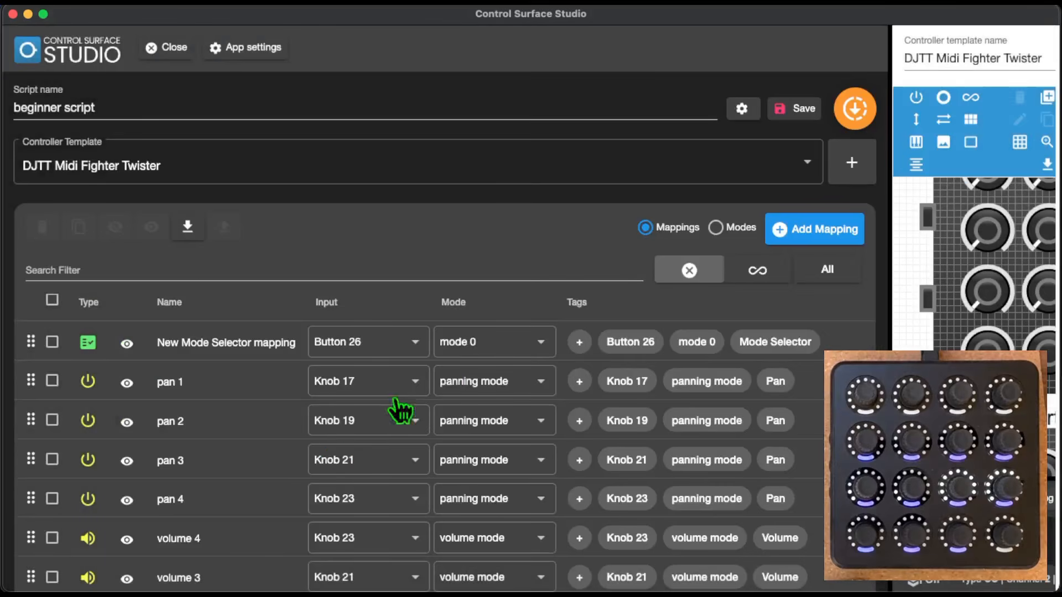
Try adding a mode with default settings, move it below panning mode in the modes list, and delete it.
click(716, 229)
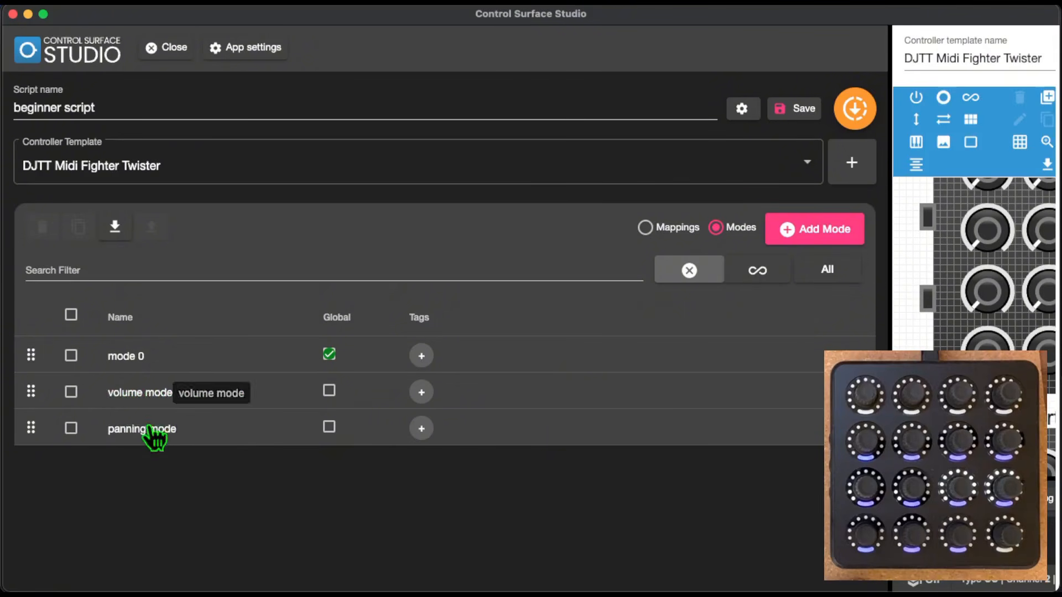
click(805, 229)
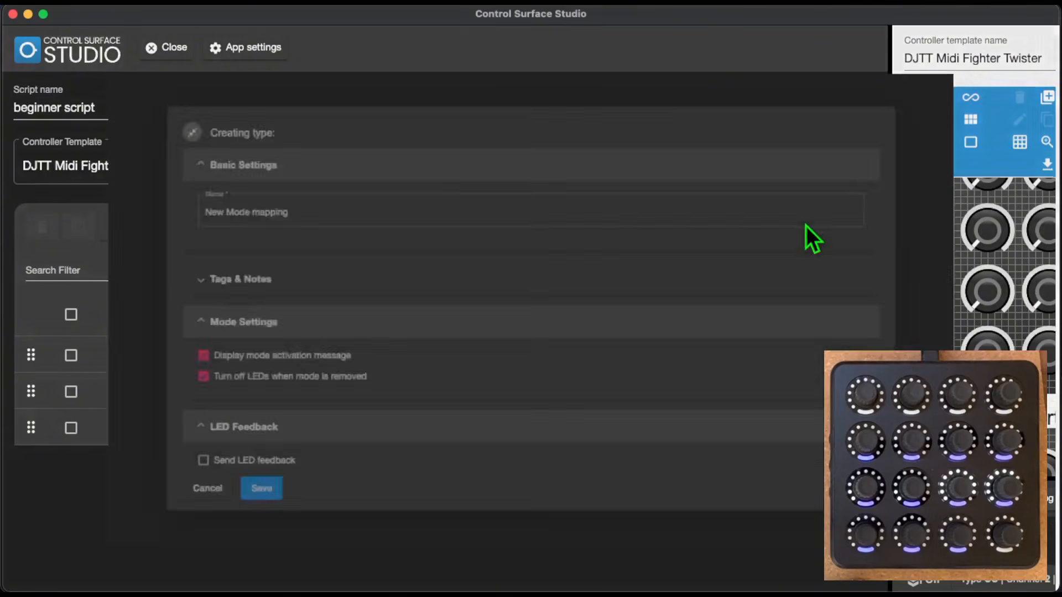
click(218, 520)
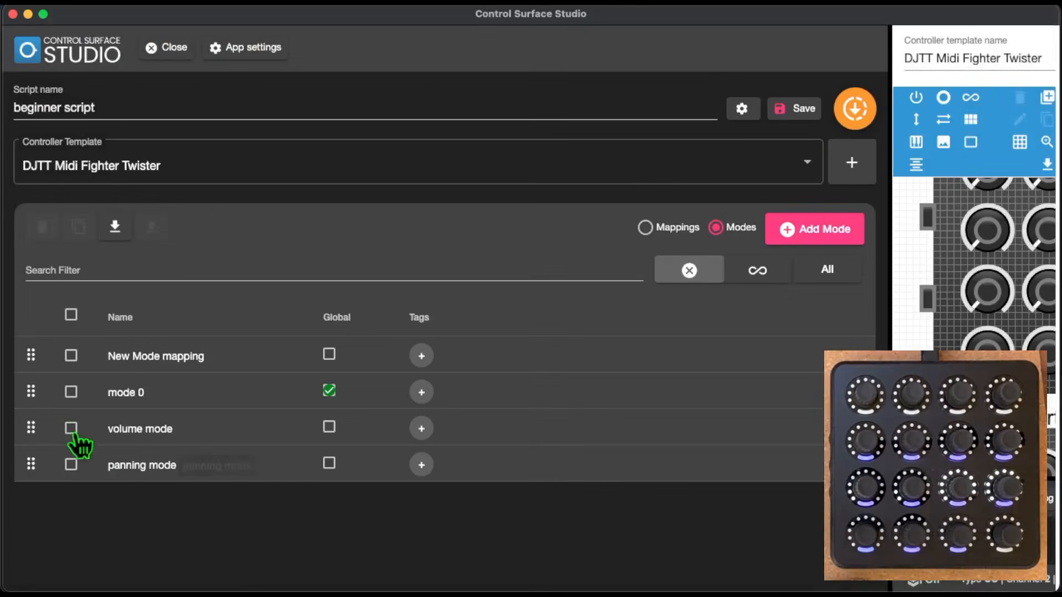
drag(30, 356, 41, 457)
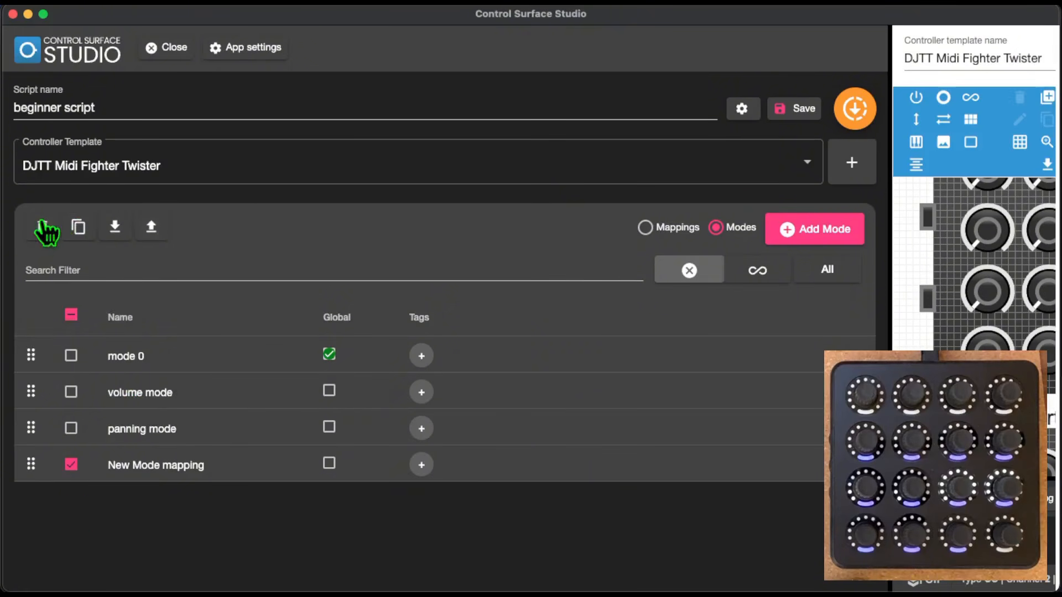
click(40, 229)
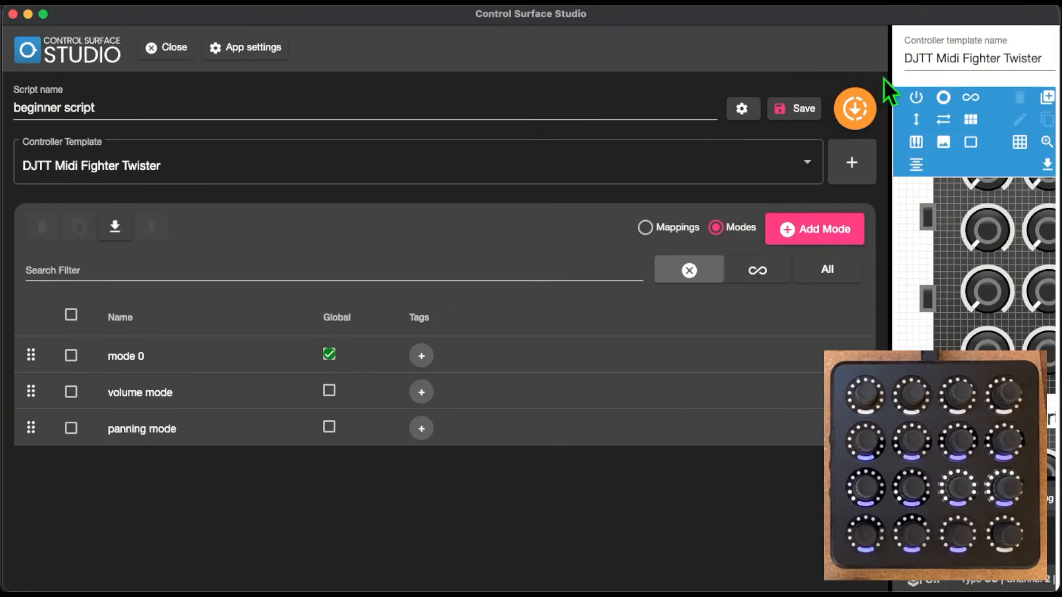
Save the beginner script.
click(785, 108)
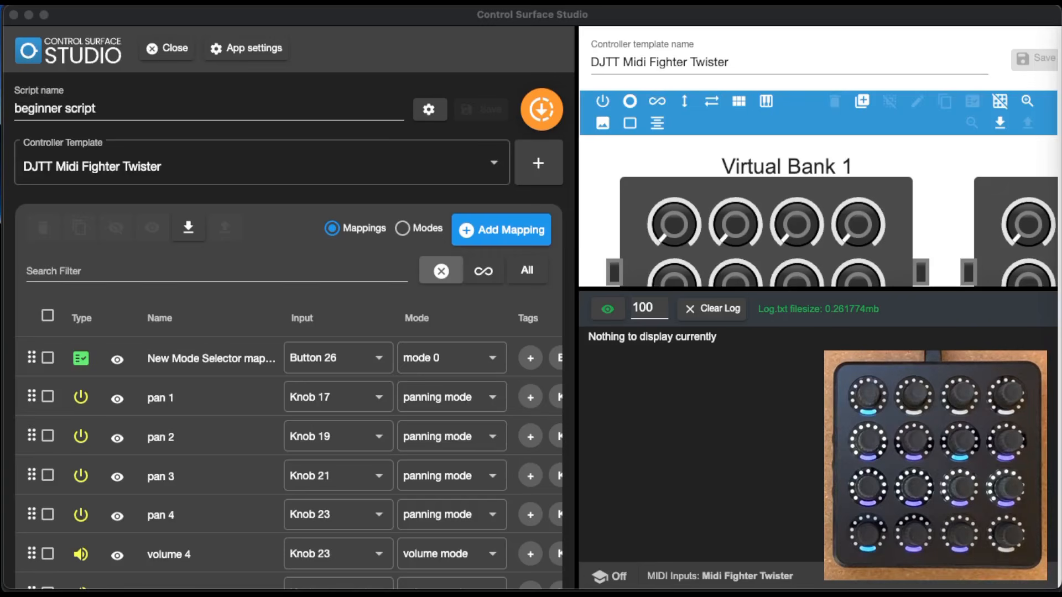
Add a Reaction mapping in mode 0 and name it "Reaction Playback LED On Off".
click(487, 238)
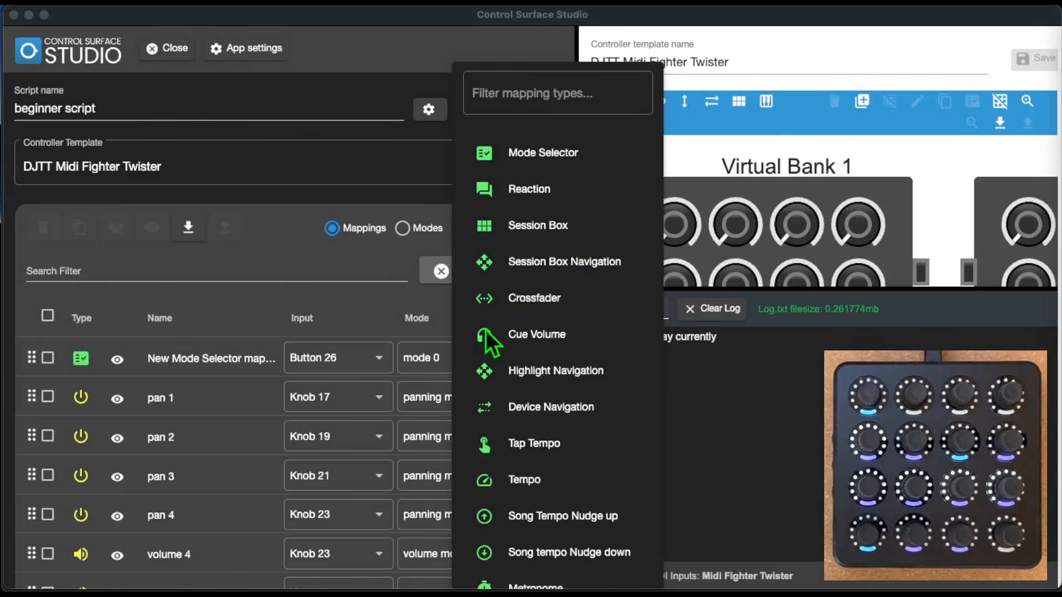
scroll(508, 342, down, 1)
scroll(506, 336, down, 7)
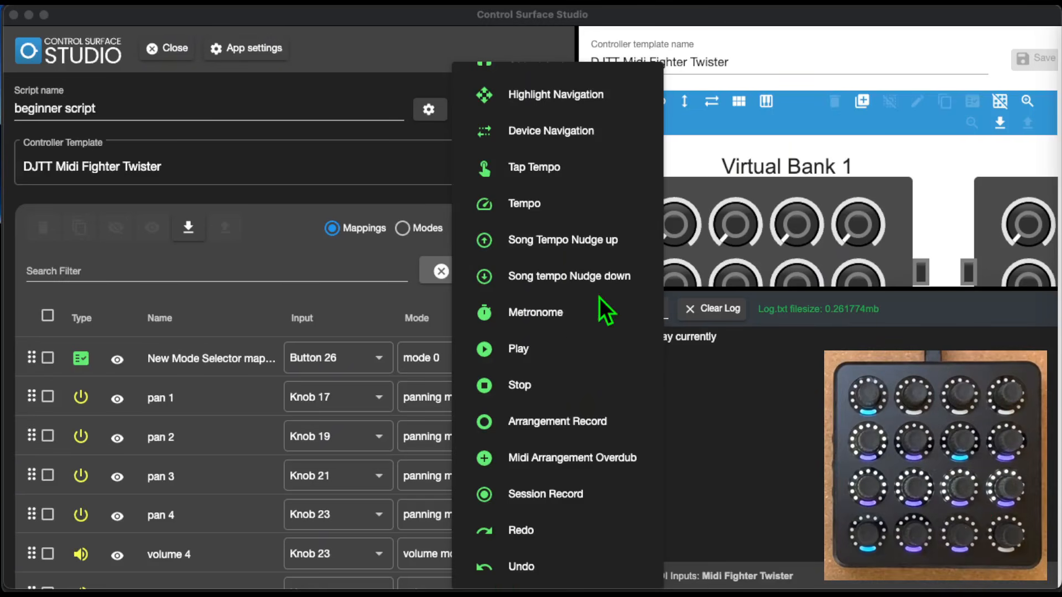
scroll(599, 298, up, 5)
click(525, 194)
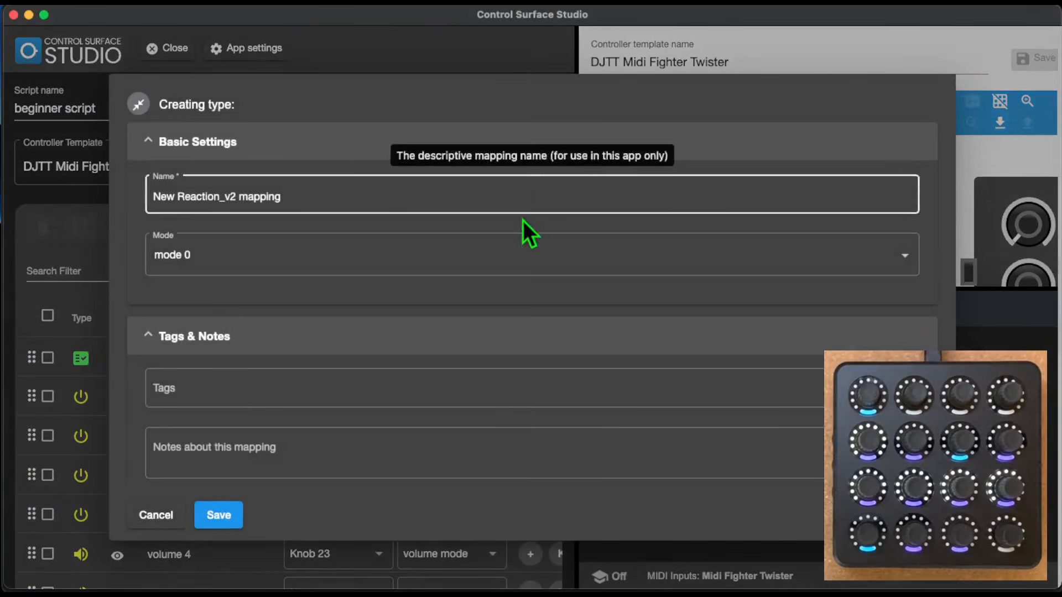
click(391, 199)
key(super+a)
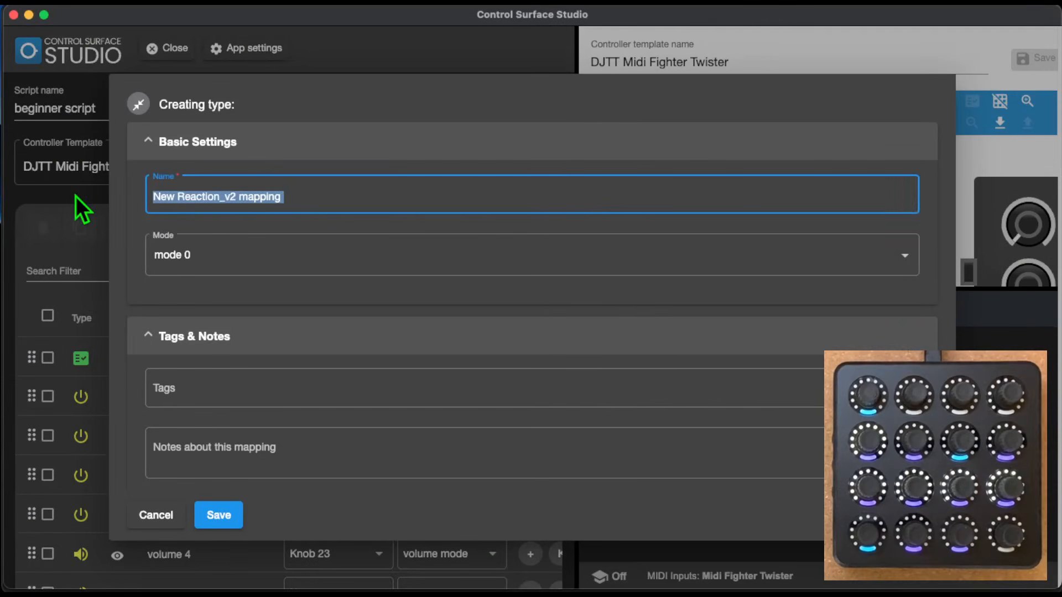
text(Reaction)
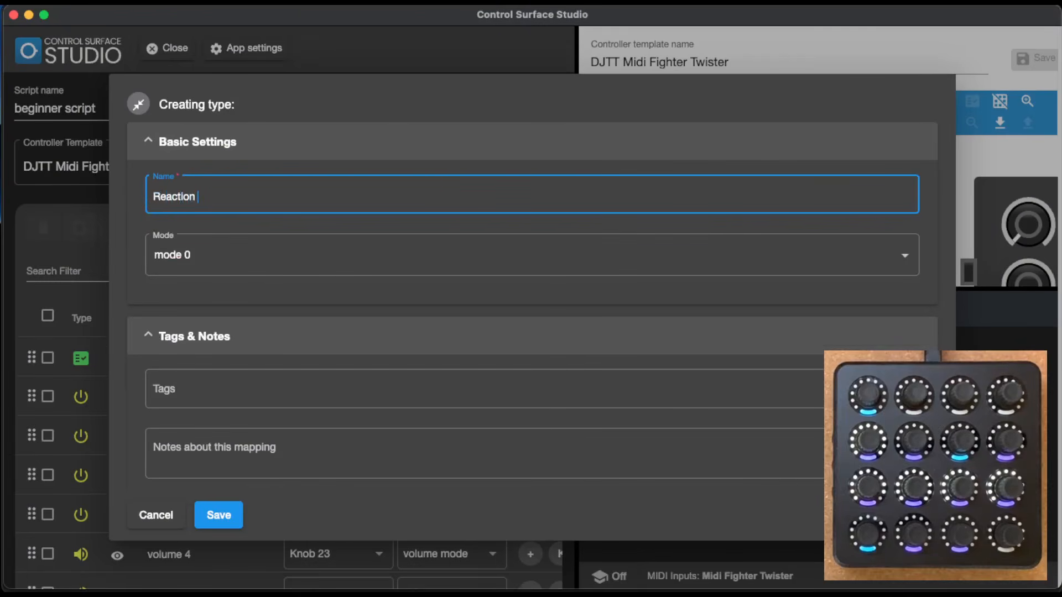
text( Playback LED On Off)
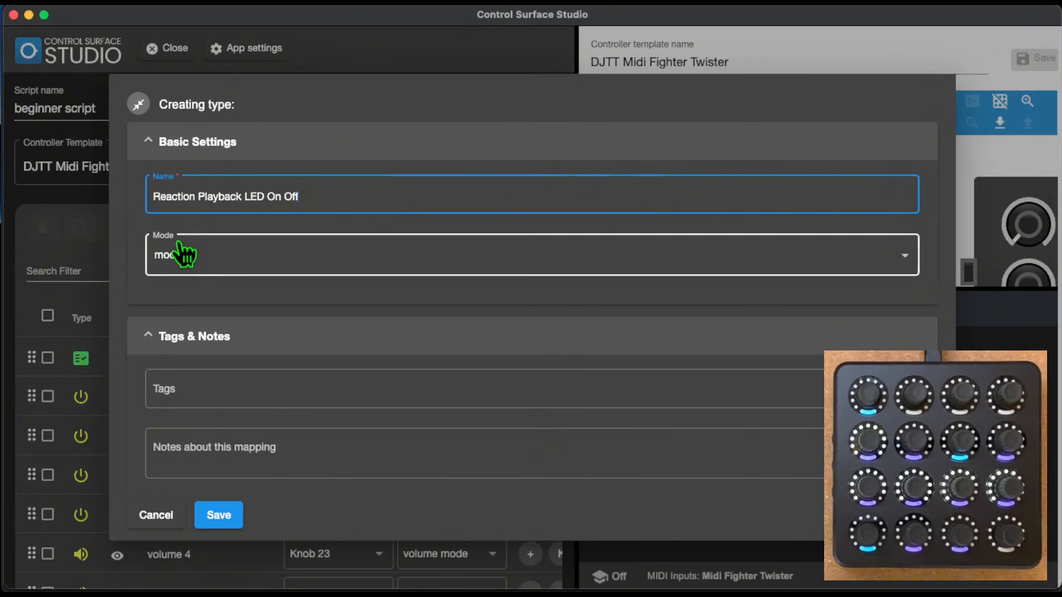
Set the reaction's first listener to the Song > is playing event.
click(155, 144)
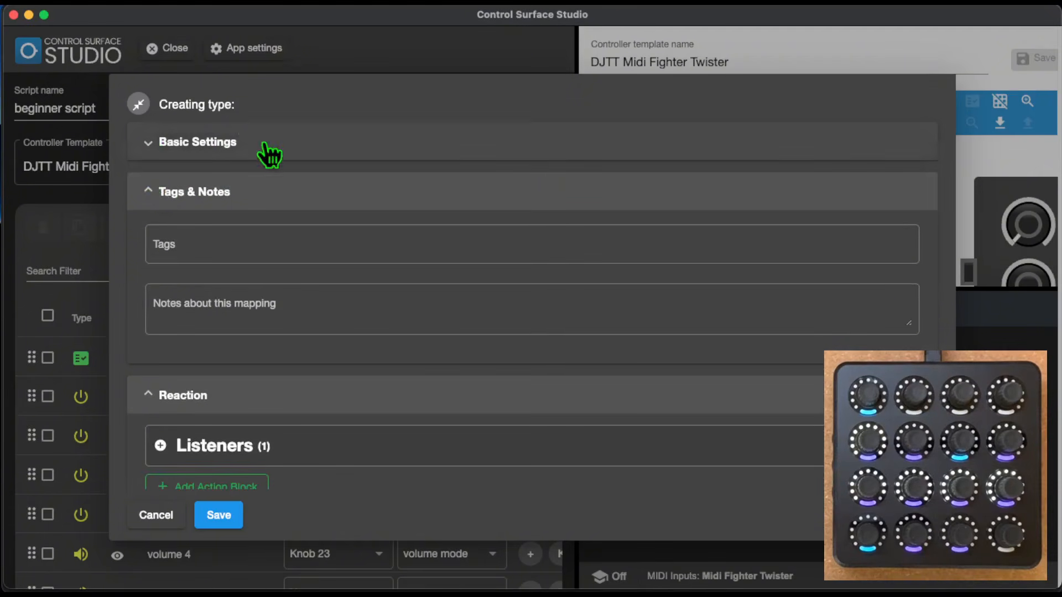
click(150, 192)
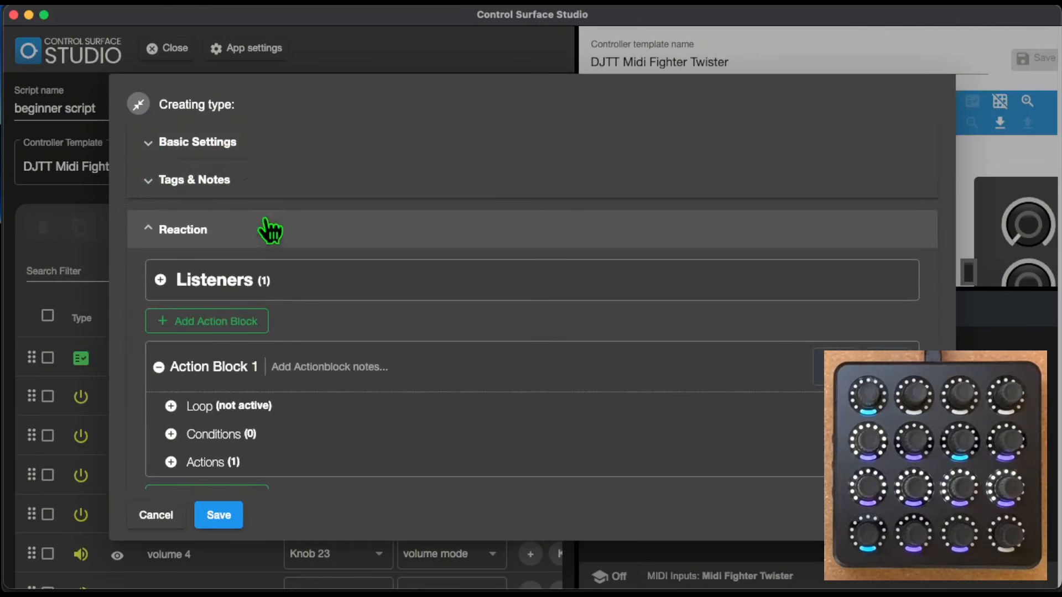
scroll(264, 207, down, 2)
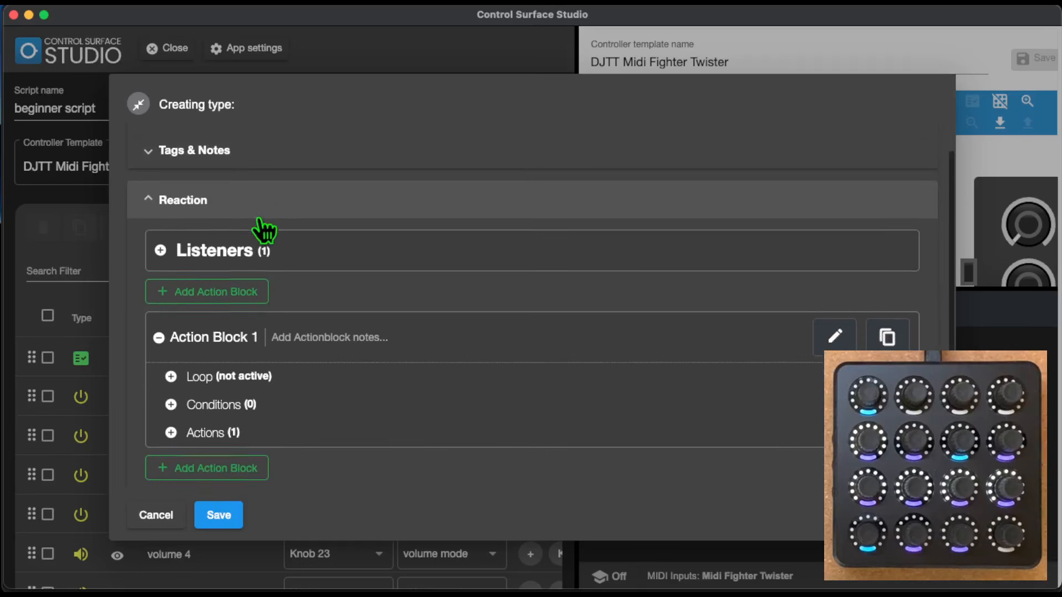
scroll(263, 232, down, 1)
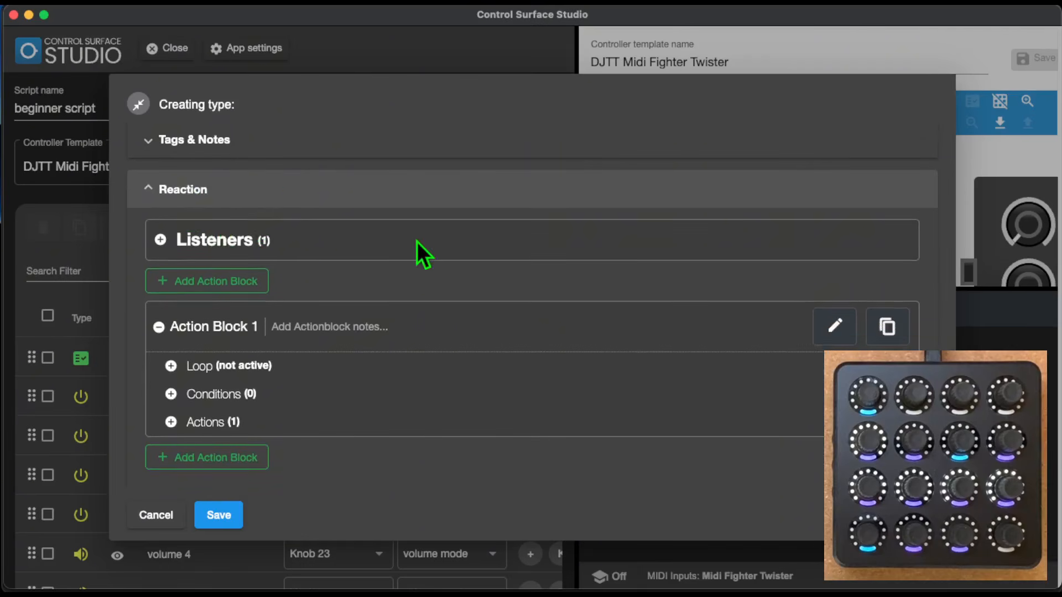
click(162, 241)
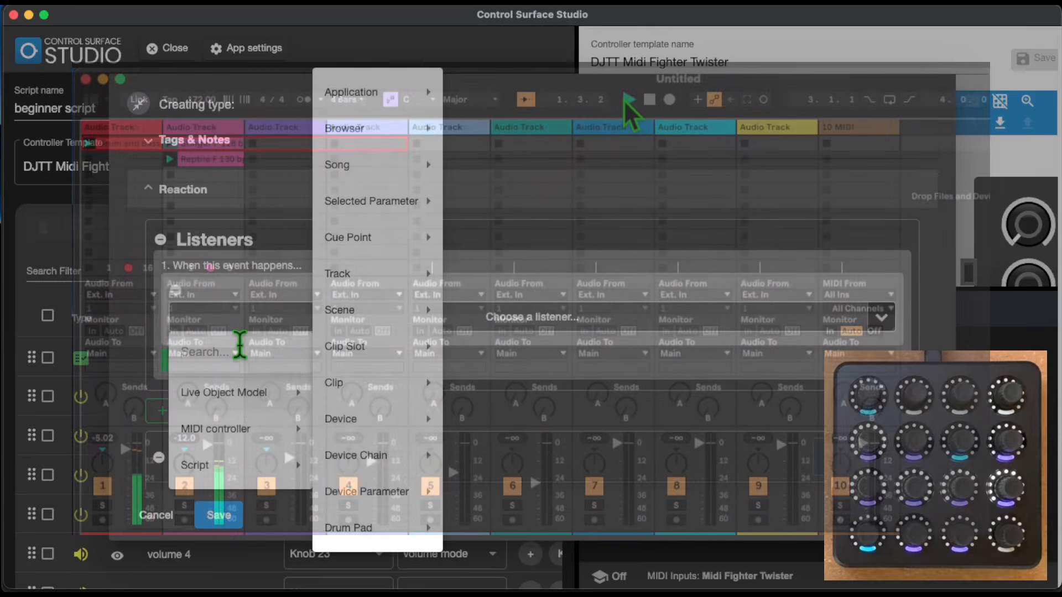
text(song is pla)
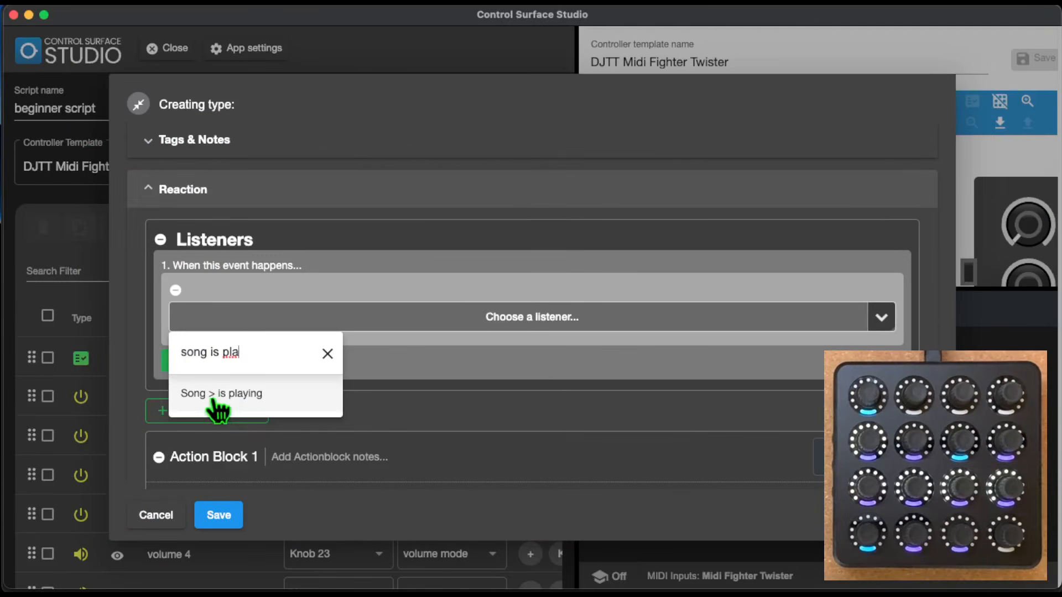
click(244, 394)
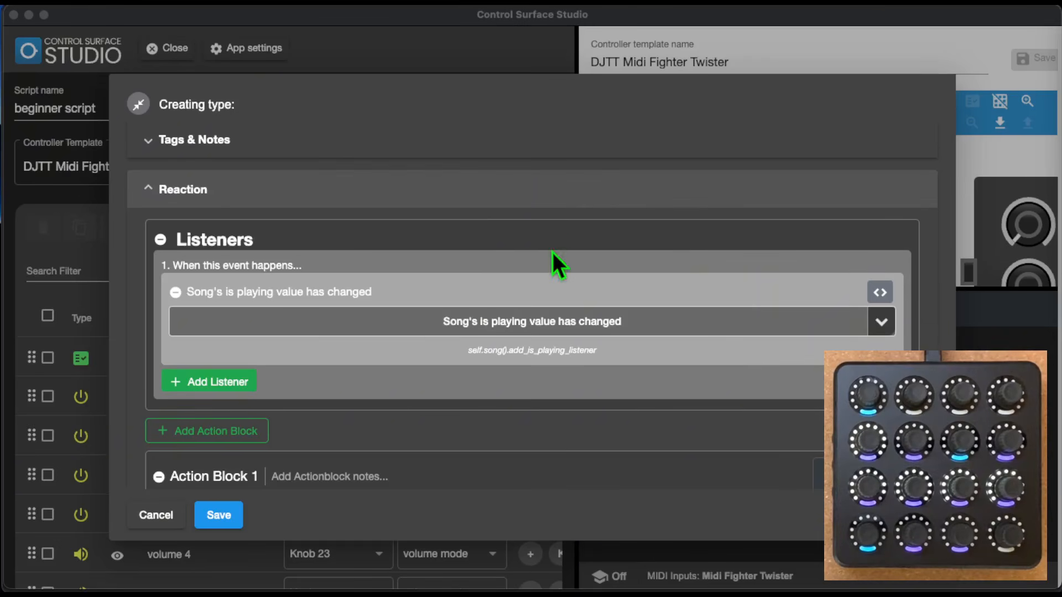
Set the action in Action Block 1 to display a value in Live's status bar.
scroll(553, 260, down, 1)
scroll(552, 250, down, 1)
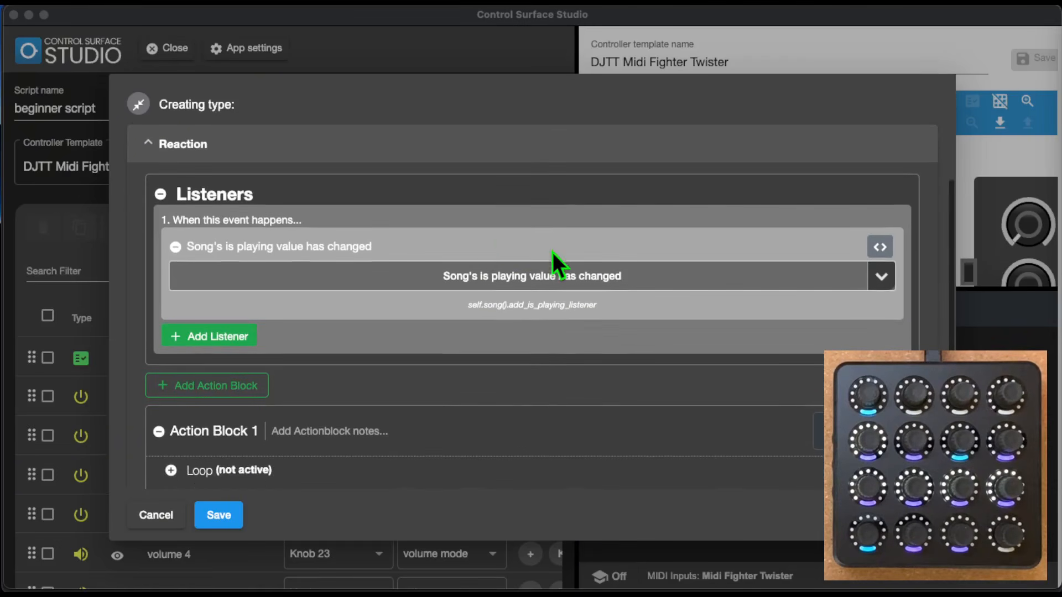
scroll(310, 359, down, 5)
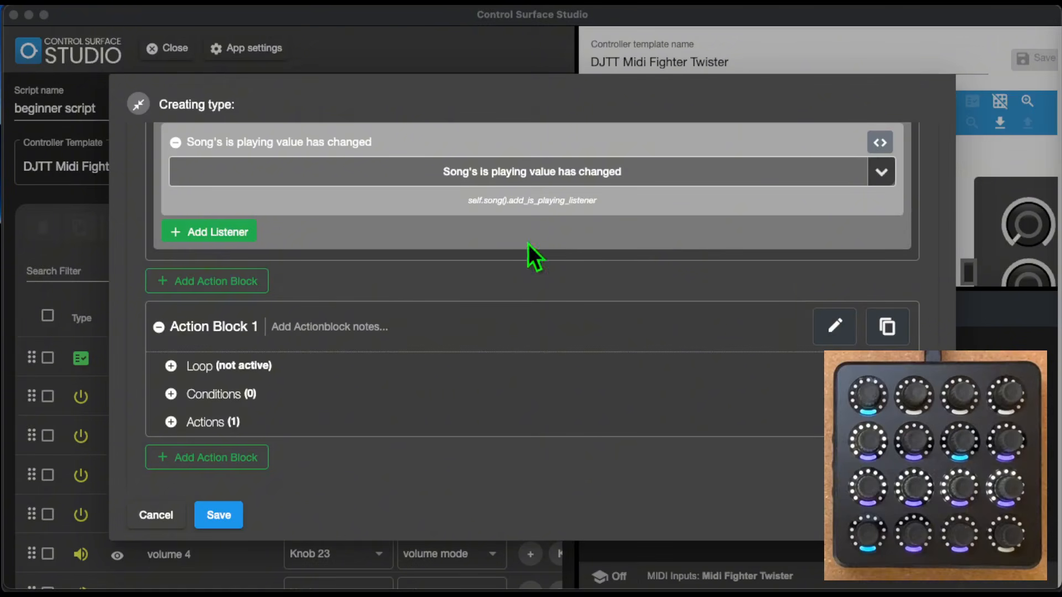
click(171, 422)
scroll(443, 407, down, 6)
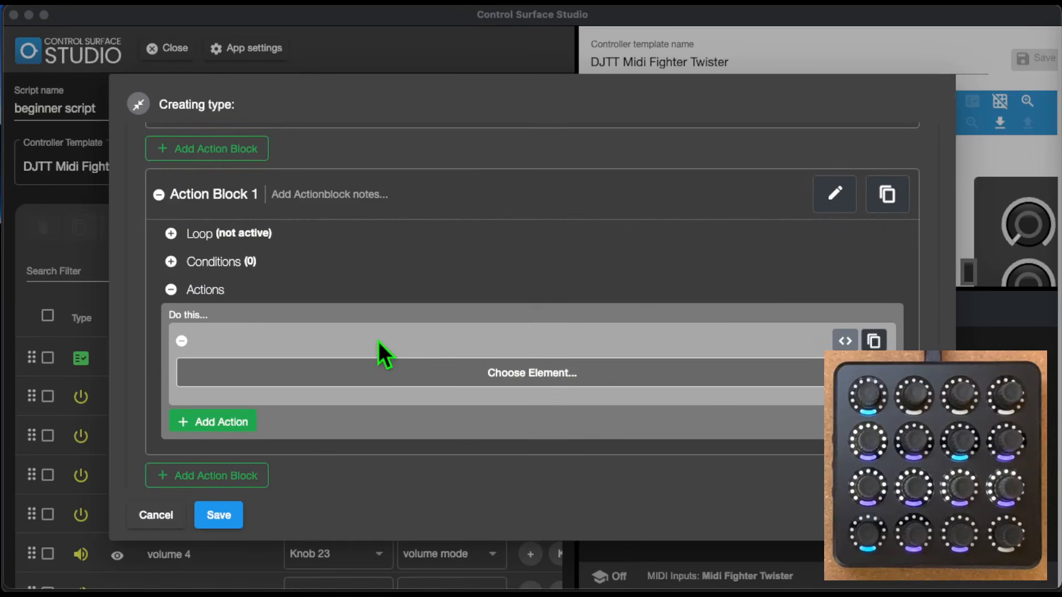
click(449, 379)
text(song is pla)
key(super+a)
text(displ)
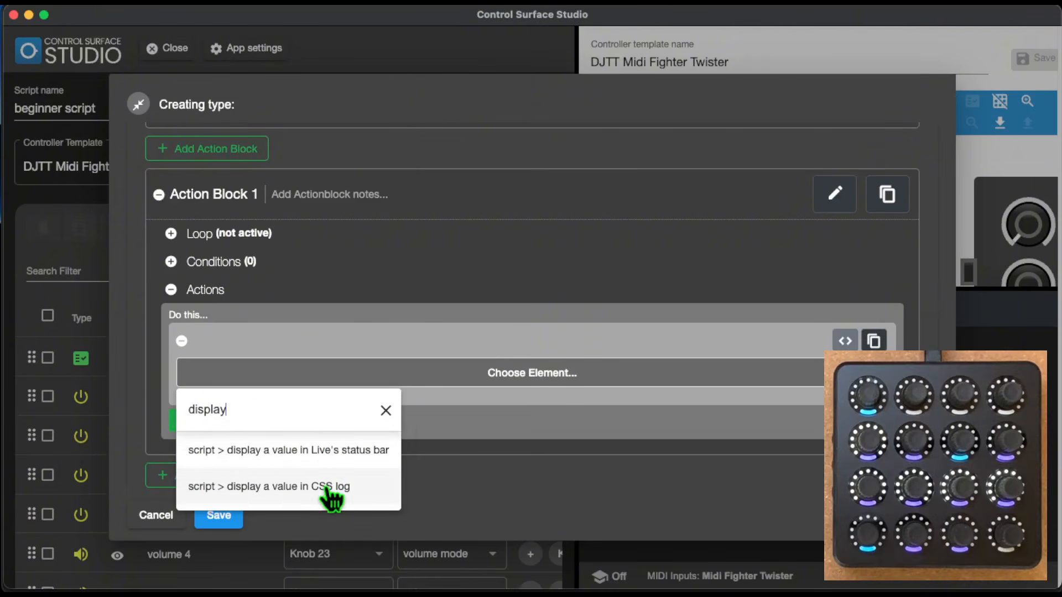
click(352, 454)
Enter "this is a test 1" as the text value the status bar action displays.
scroll(662, 435, down, 3)
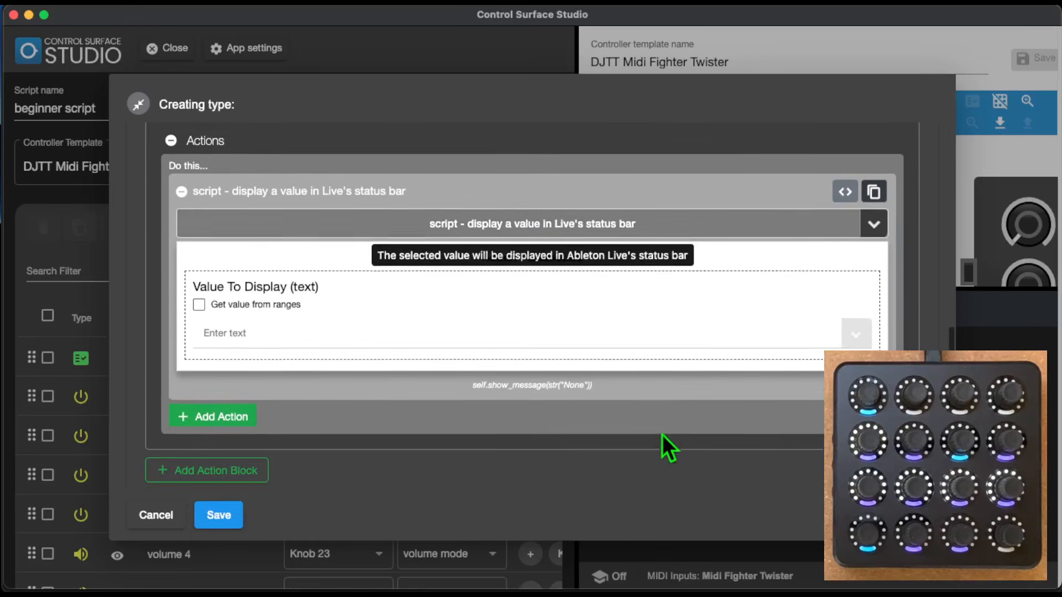
scroll(662, 435, down, 1)
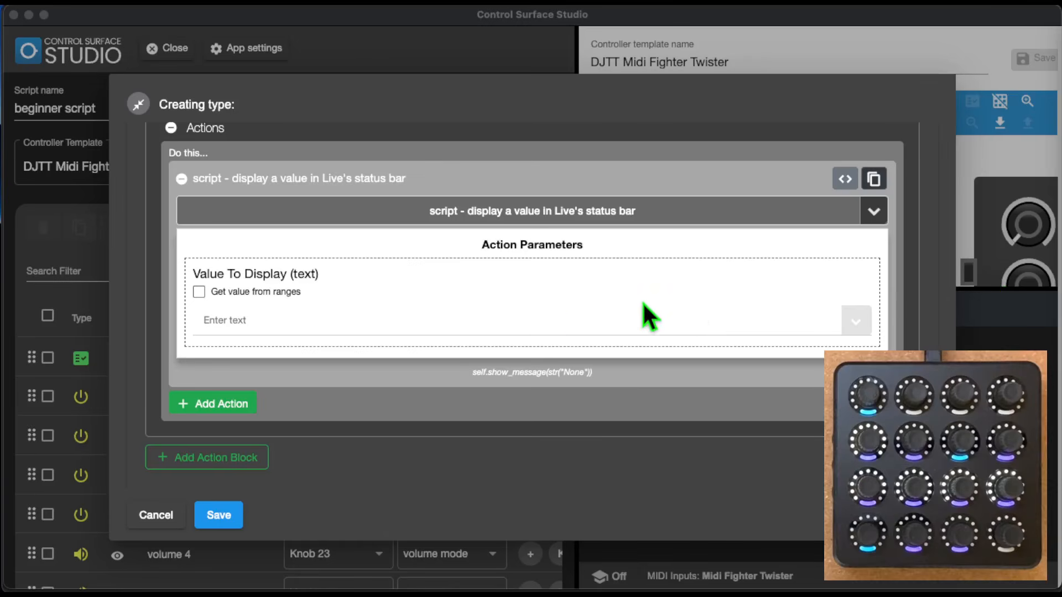
click(571, 314)
text(this is a )
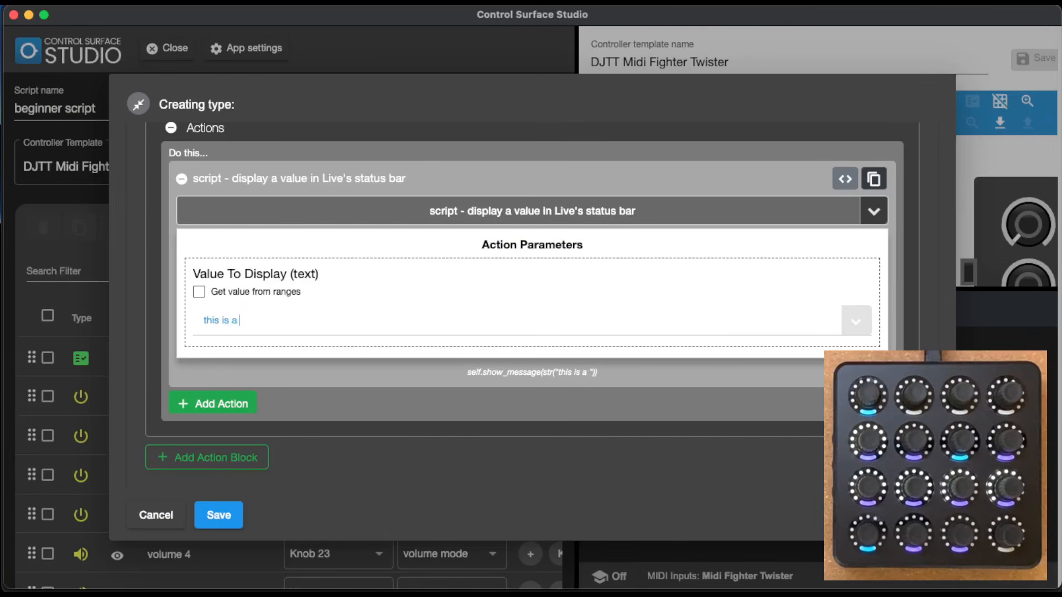
text(test 1)
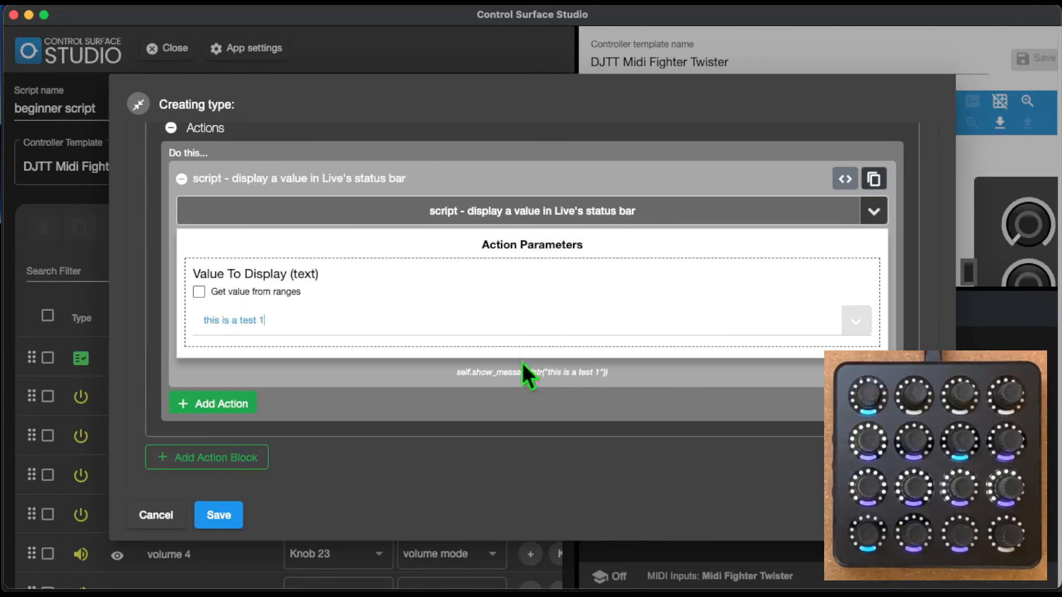
Collapse the status bar action's details, check the listener against it, and save the Reaction mapping.
scroll(183, 182, up, 1)
click(182, 187)
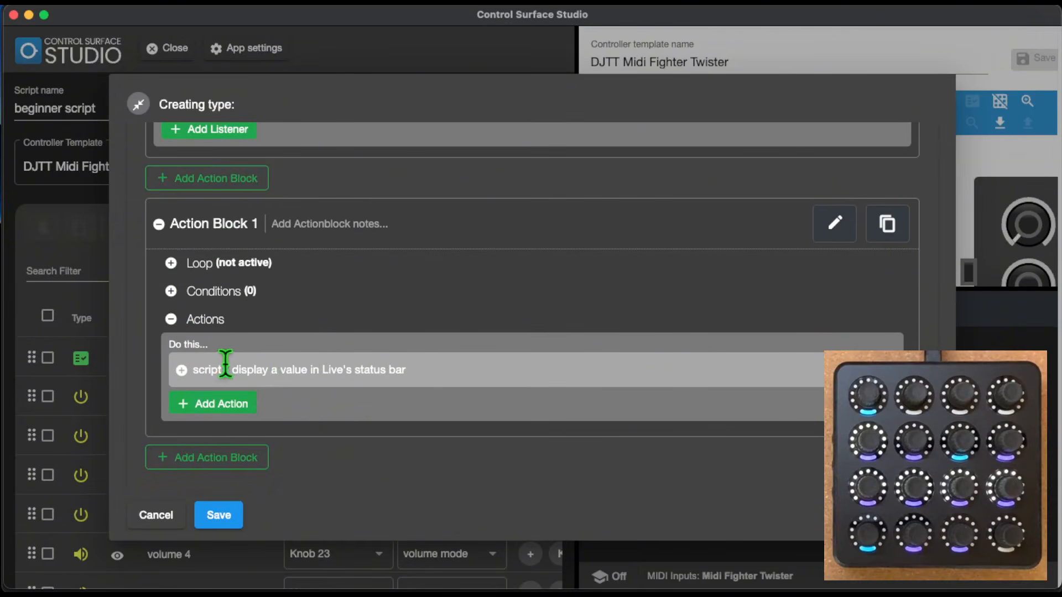
click(182, 369)
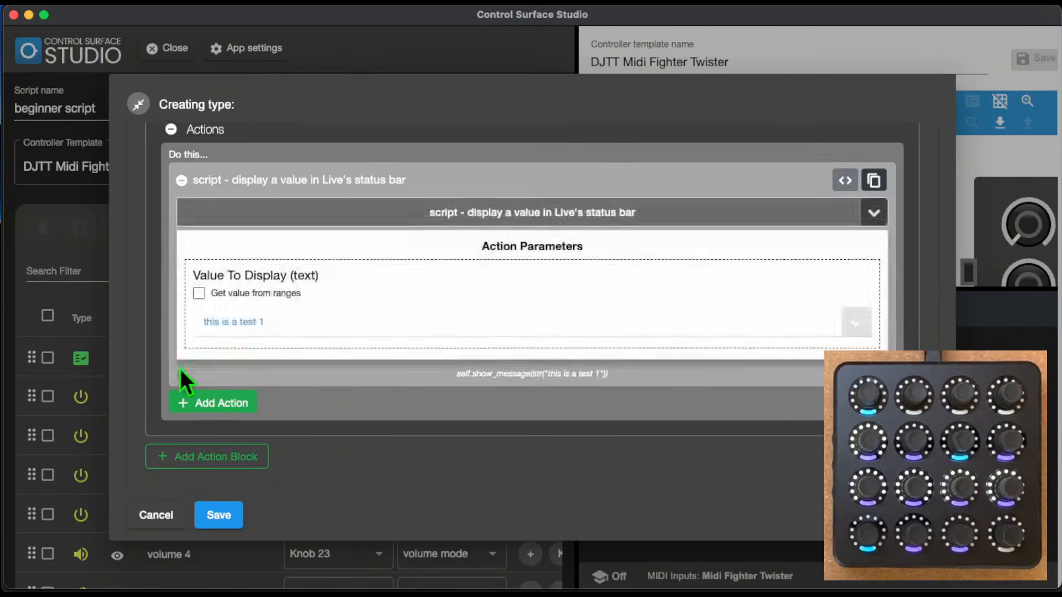
click(182, 183)
scroll(398, 373, up, 3)
scroll(398, 373, up, 1)
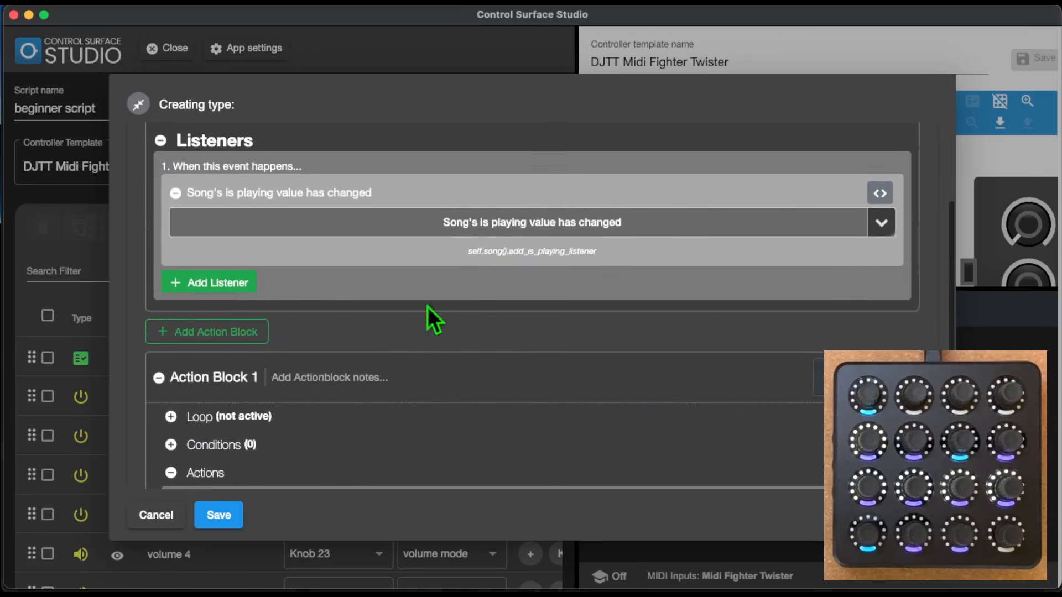
scroll(501, 358, down, 5)
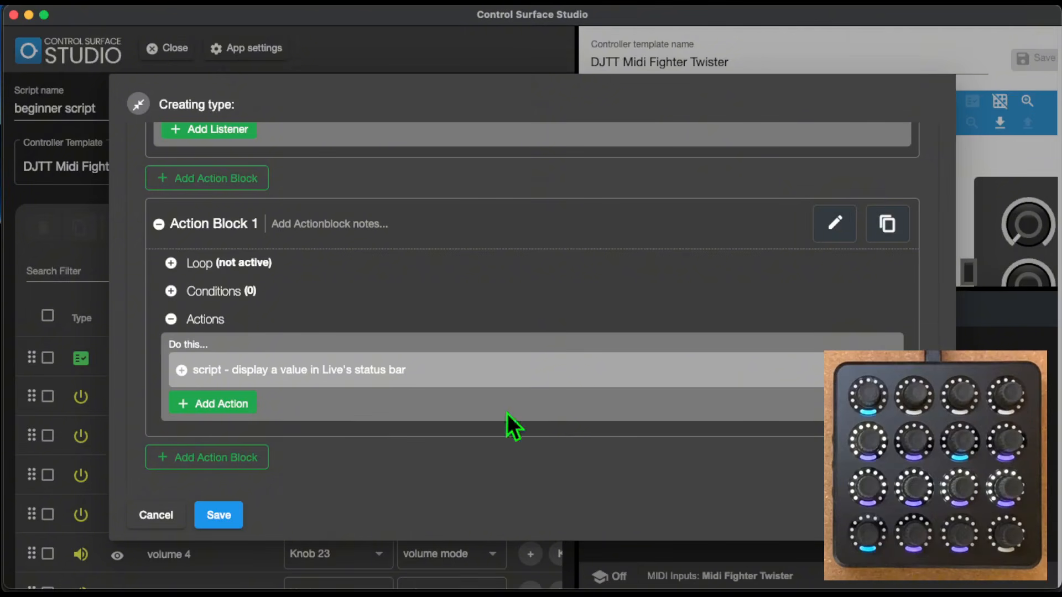
key(super+Tab)
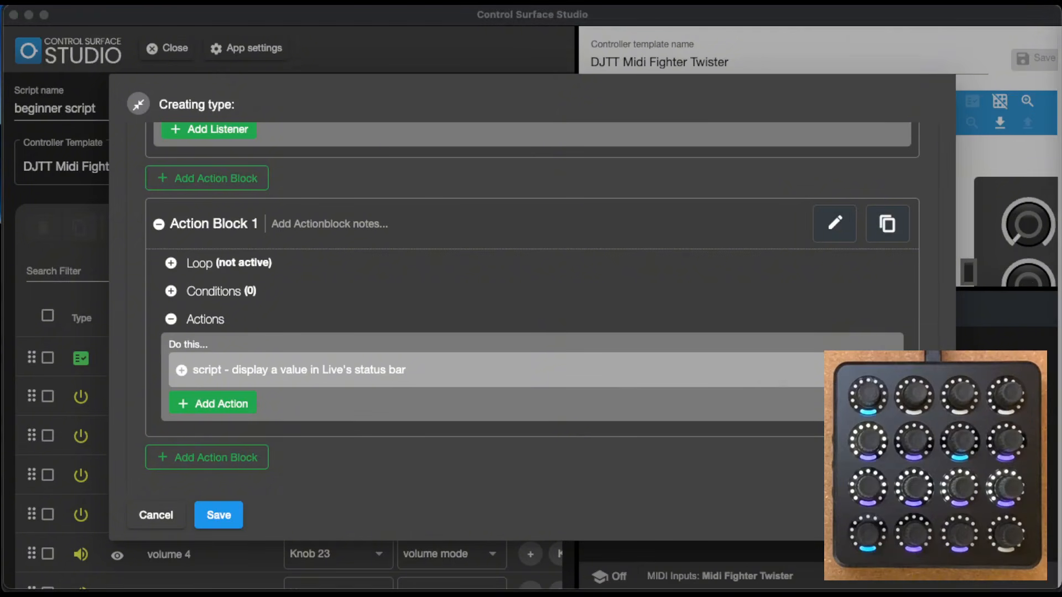
key(super+Tab)
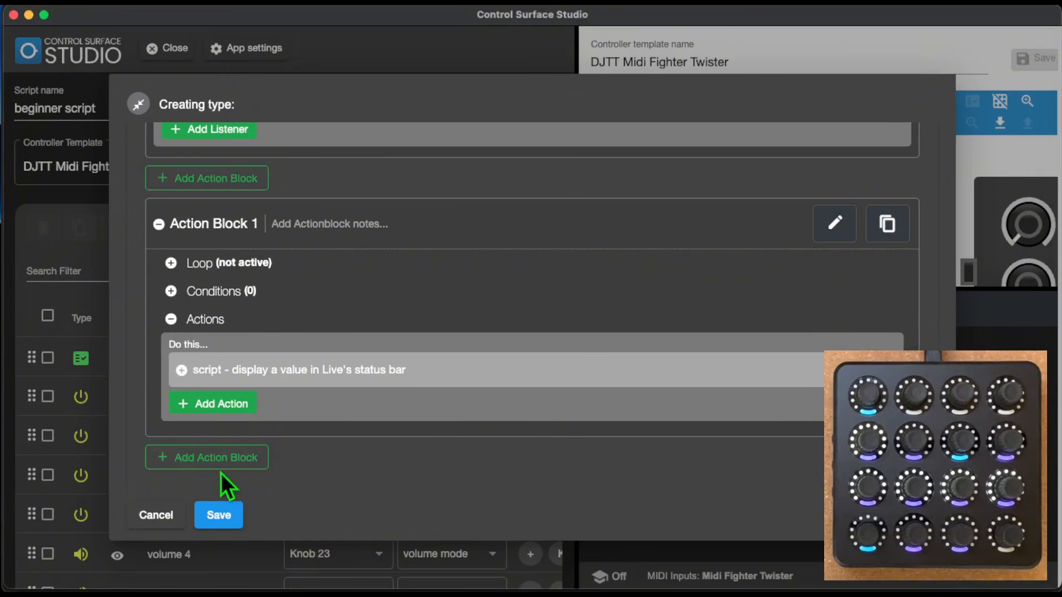
click(220, 515)
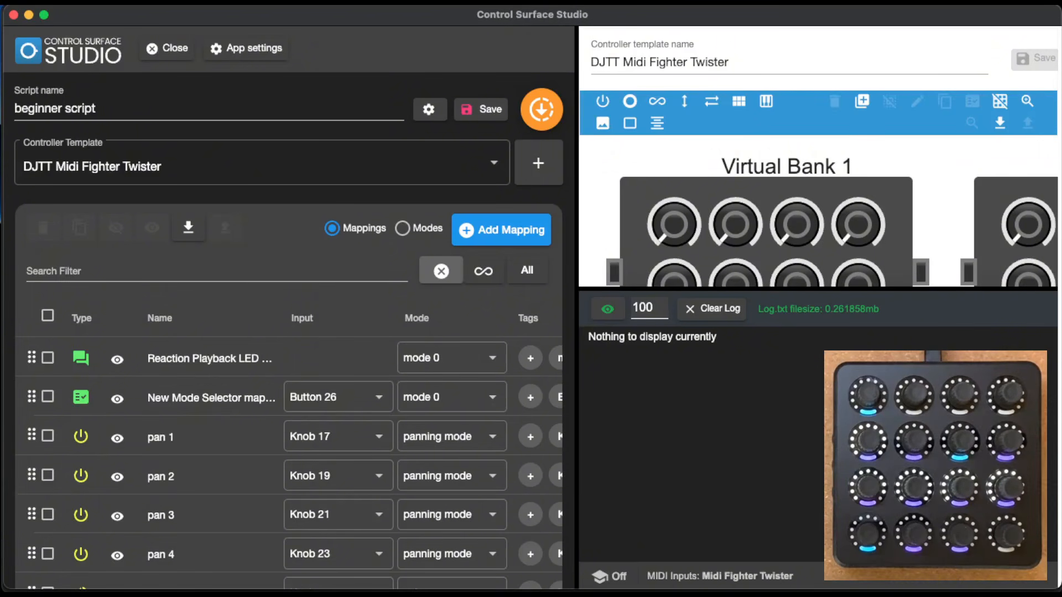
Check Ableton Live's version in its About information against the version selected in the Control Surface Studio settings, and close the settings.
click(260, 49)
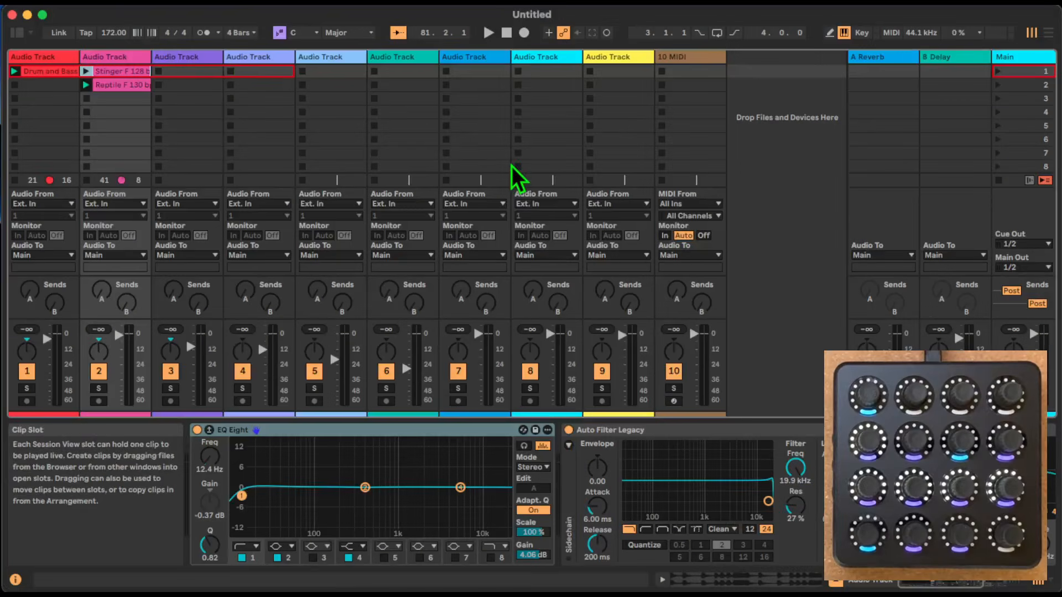
click(62, 4)
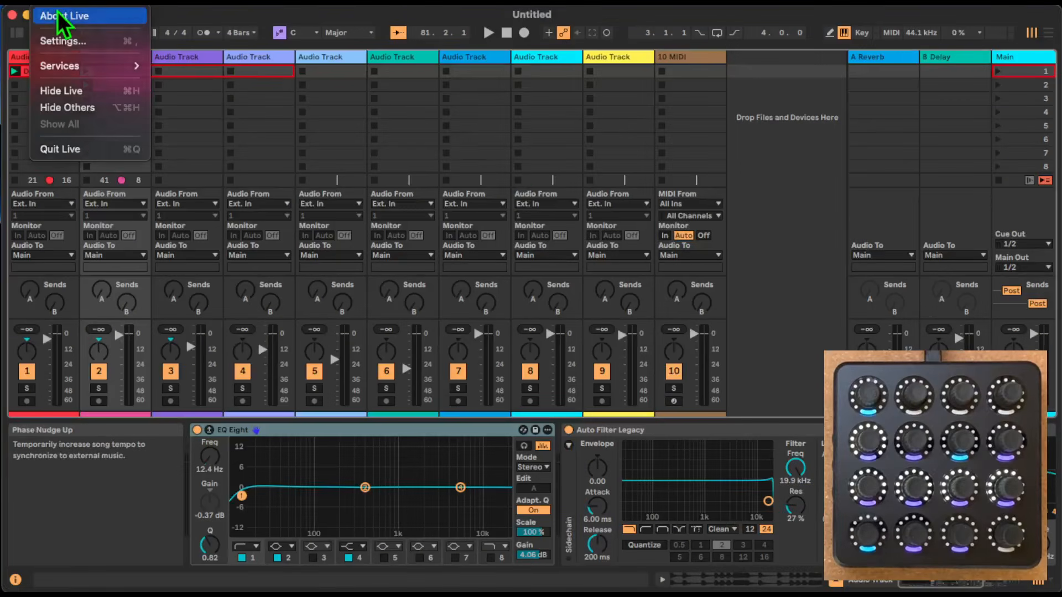
click(58, 10)
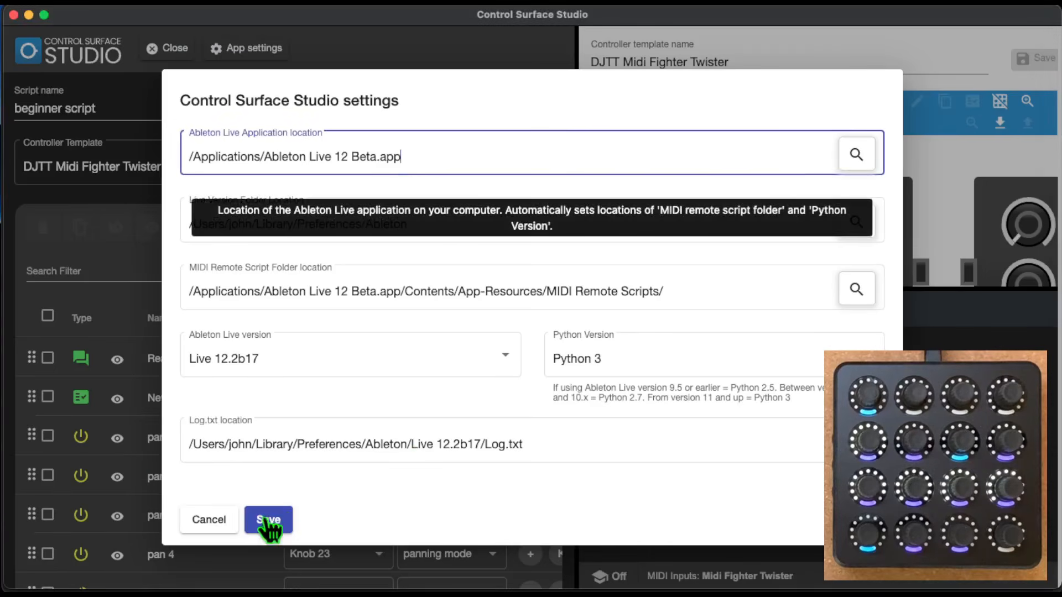
click(230, 520)
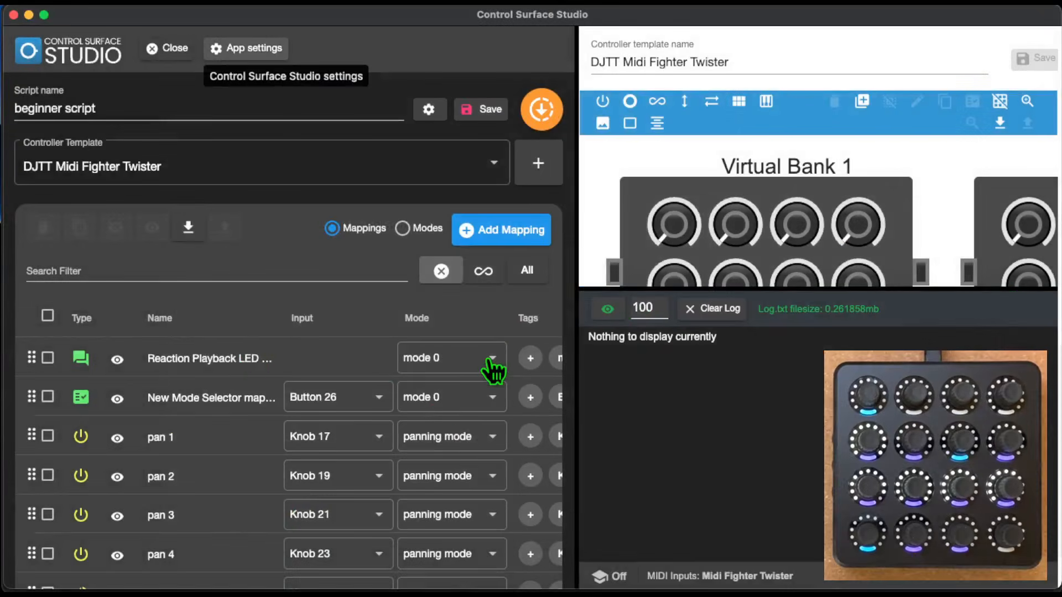
Add a second action to Action Block 1 of the Reaction mapping that displays a value in the CSS log.
click(238, 365)
scroll(440, 369, down, 5)
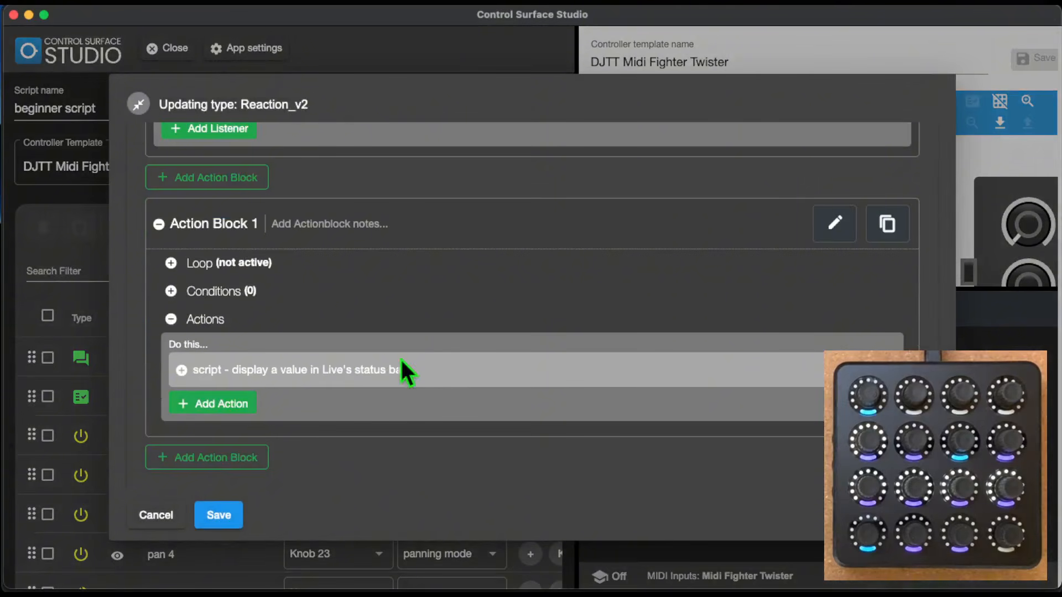
click(224, 406)
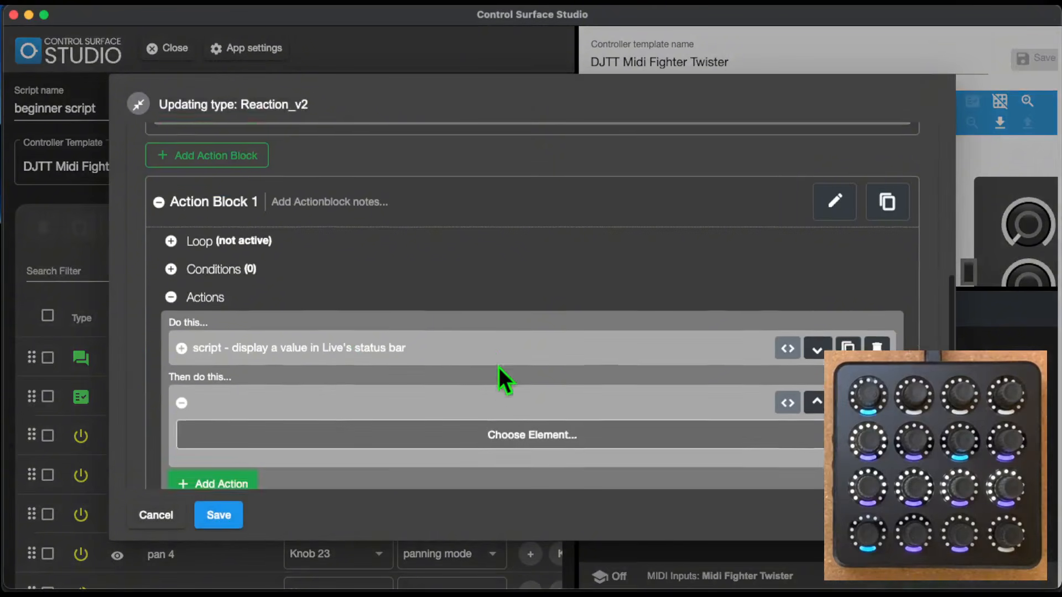
scroll(499, 367, down, 3)
click(482, 381)
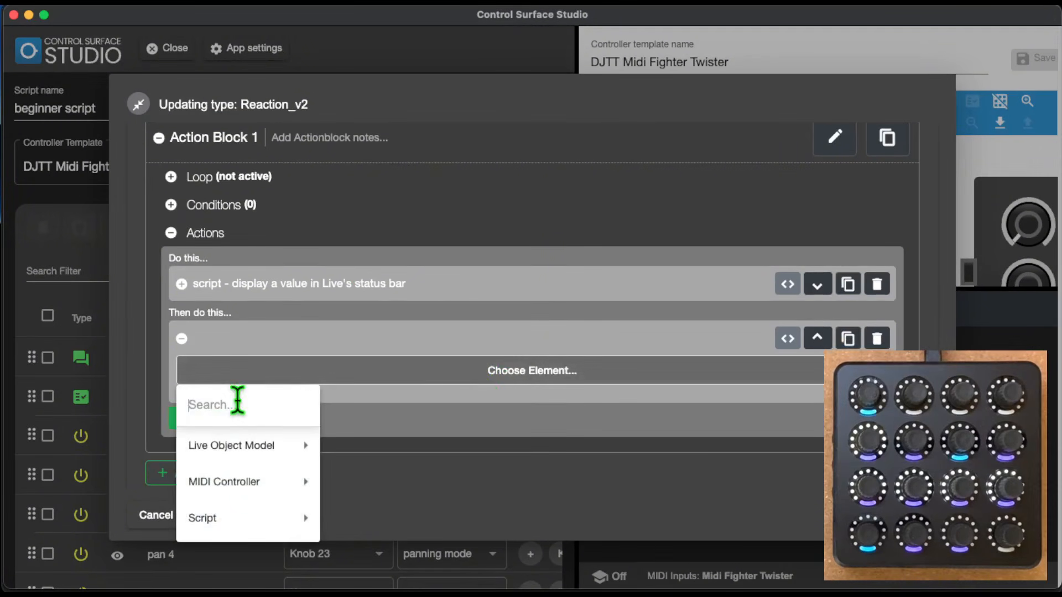
text(displa)
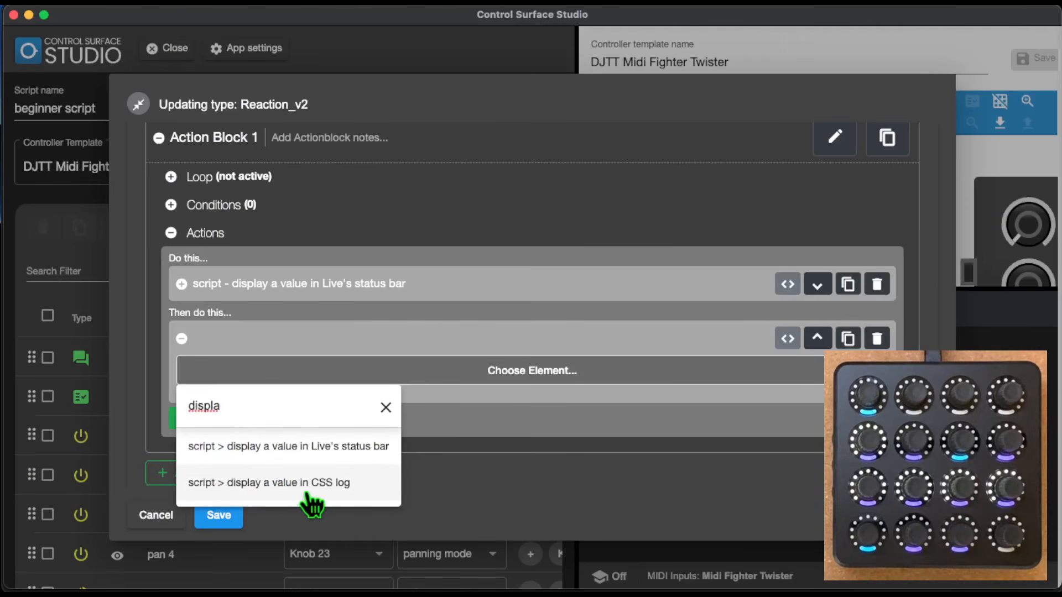
click(324, 494)
Enter "this is a test 2" as the text value the CSS log action displays, and save the Reaction mapping.
scroll(609, 413, down, 3)
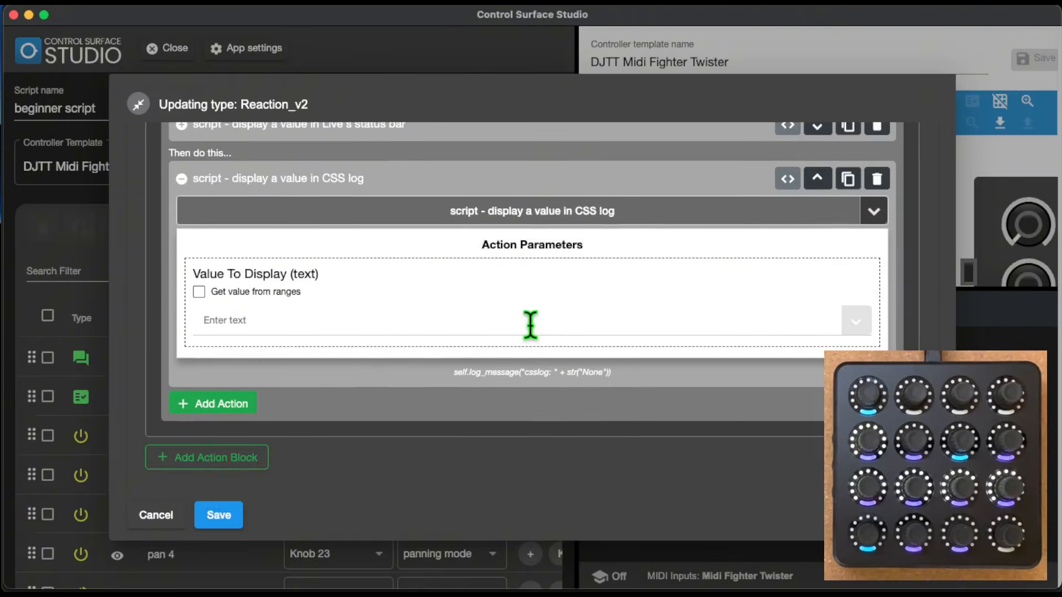
click(529, 325)
text(this is a test 2)
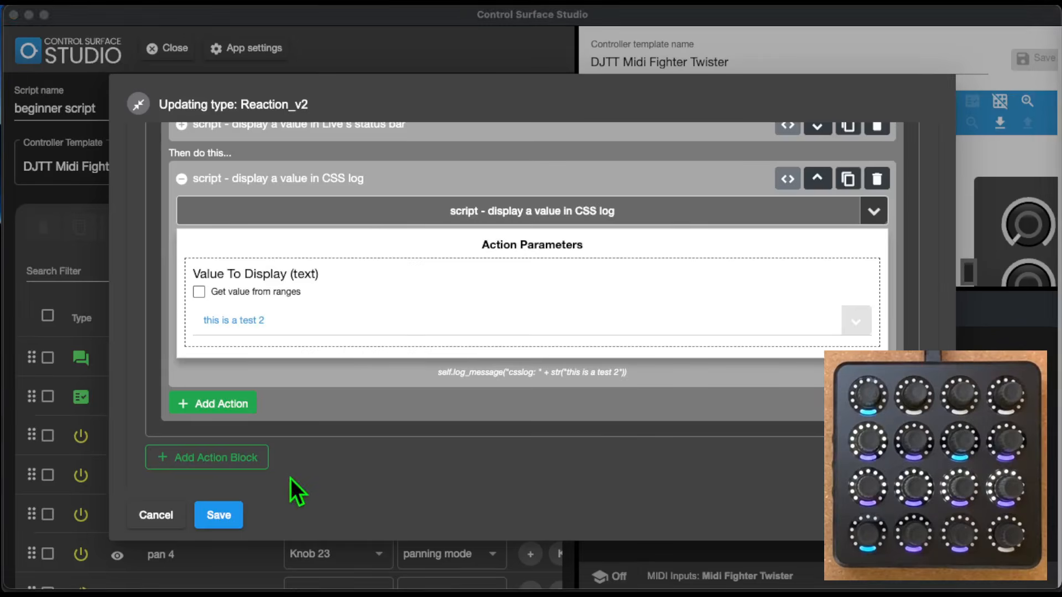
click(235, 516)
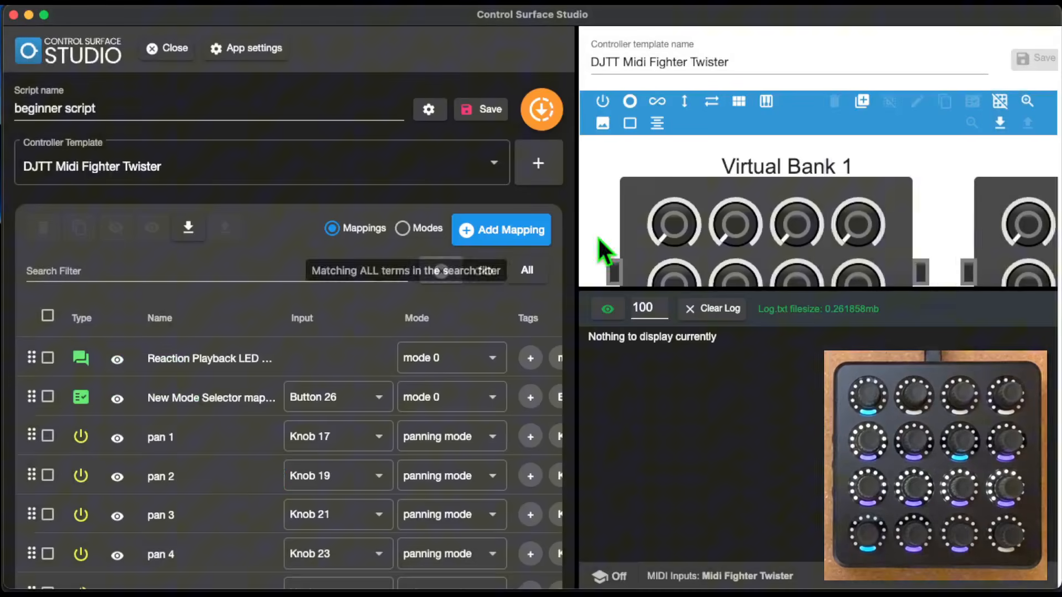
Save and generate the script in Ableton Live, and test the reaction by starting and stopping Live's playback.
click(484, 108)
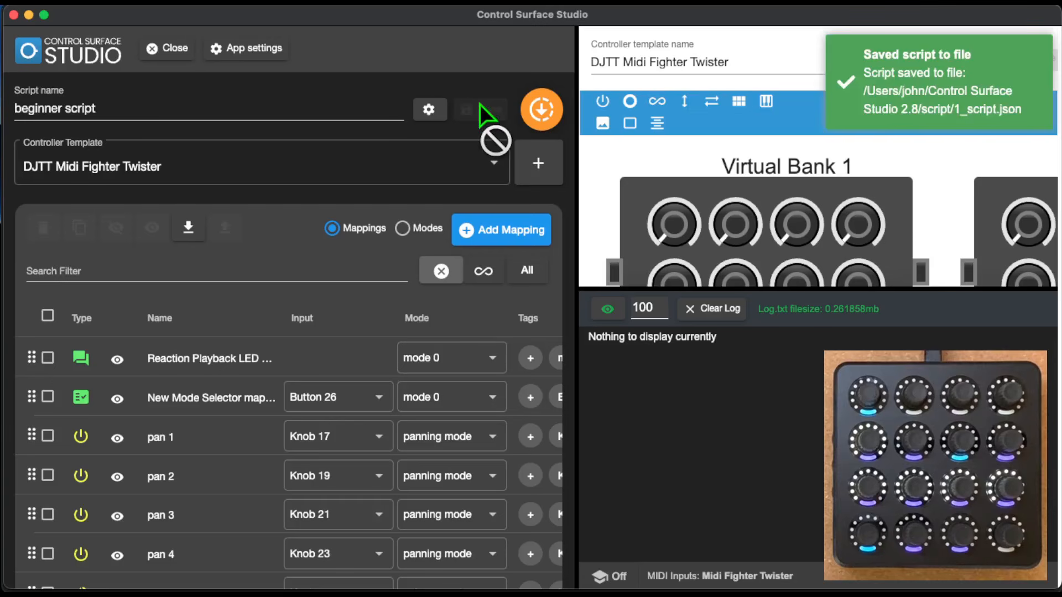
click(547, 113)
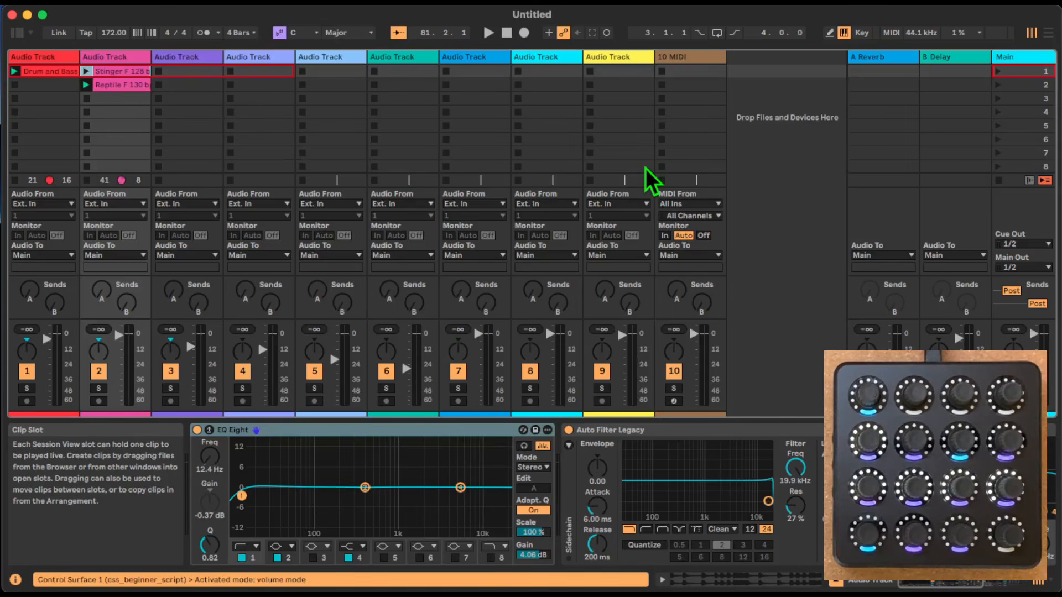
click(486, 32)
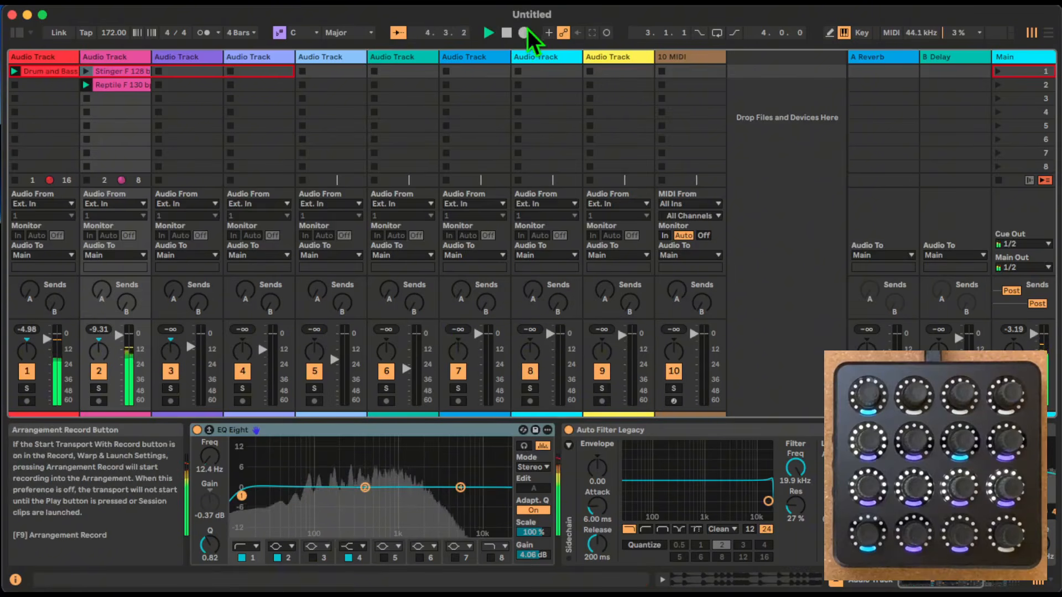
click(506, 32)
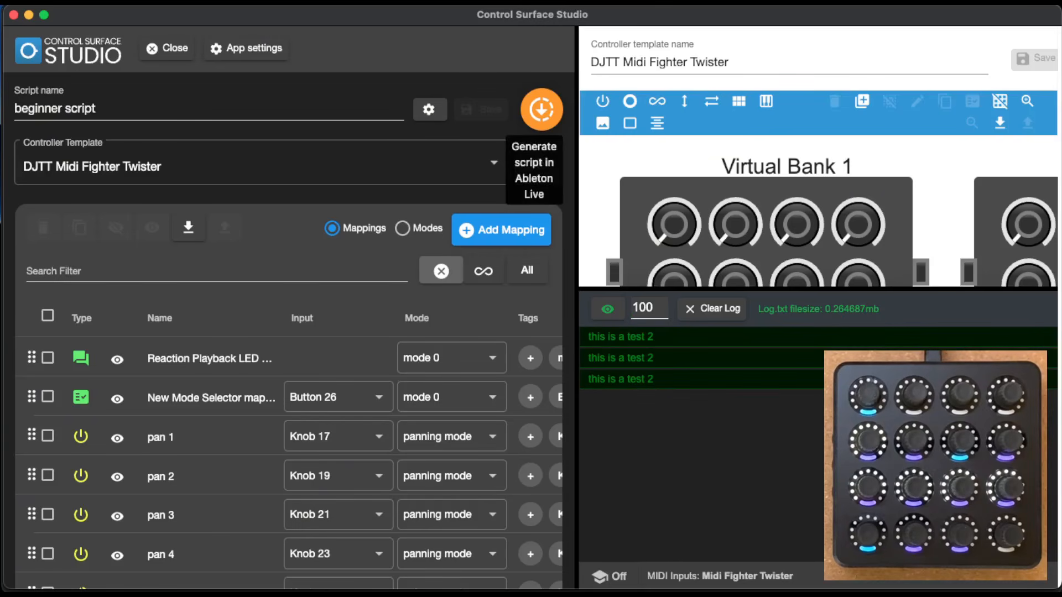
key(super+Tab)
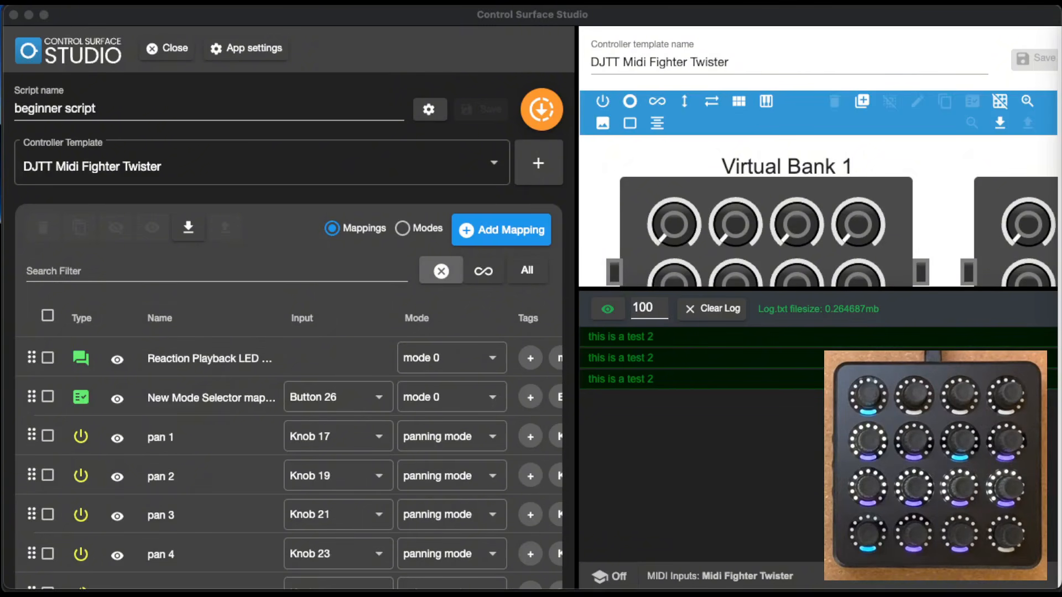
key(super+Tab)
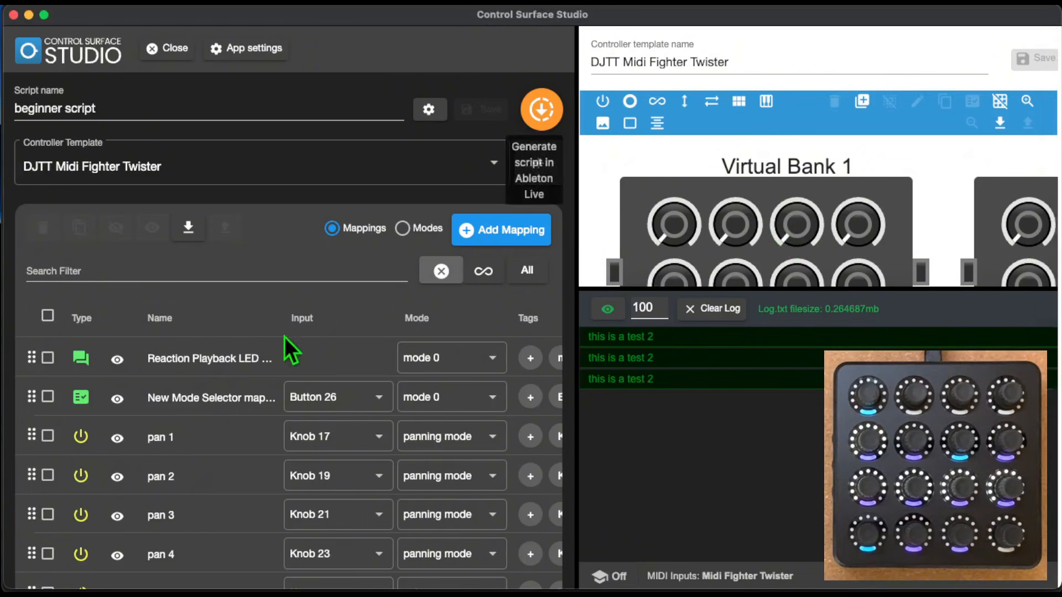
Reopen the Reaction mapping and expand the Conditions section of Action Block 1 to review it alongside the actions.
click(254, 364)
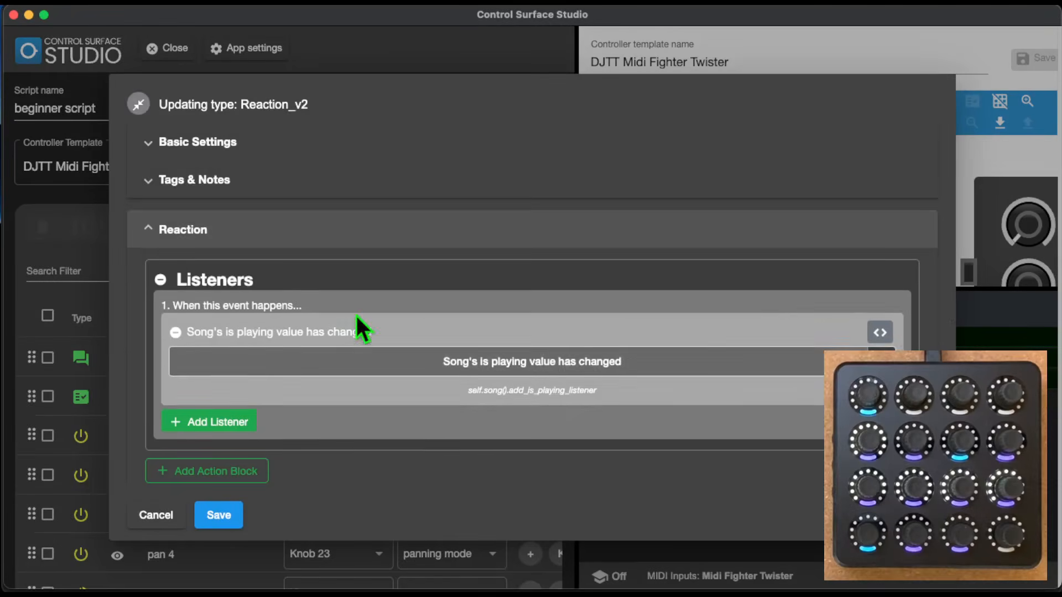
scroll(359, 327, down, 5)
scroll(356, 327, down, 3)
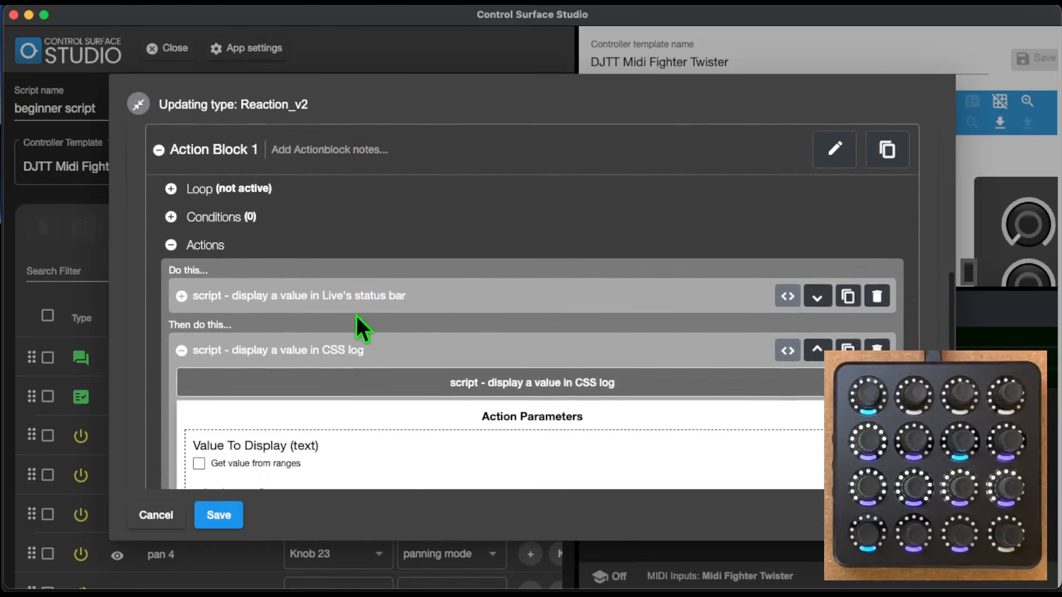
scroll(356, 327, up, 2)
scroll(284, 174, up, 1)
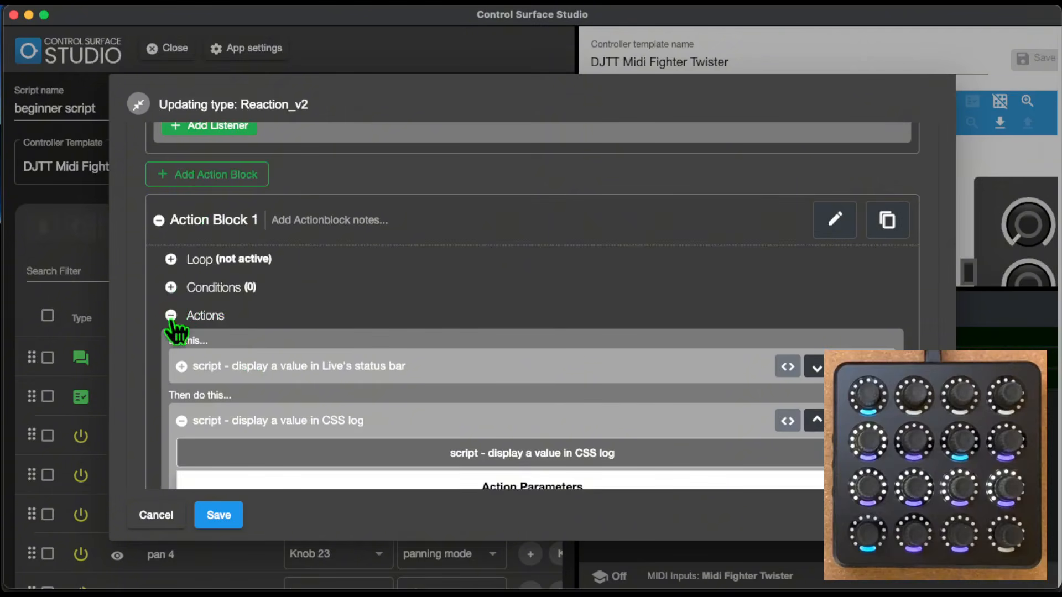
click(171, 287)
scroll(433, 324, down, 1)
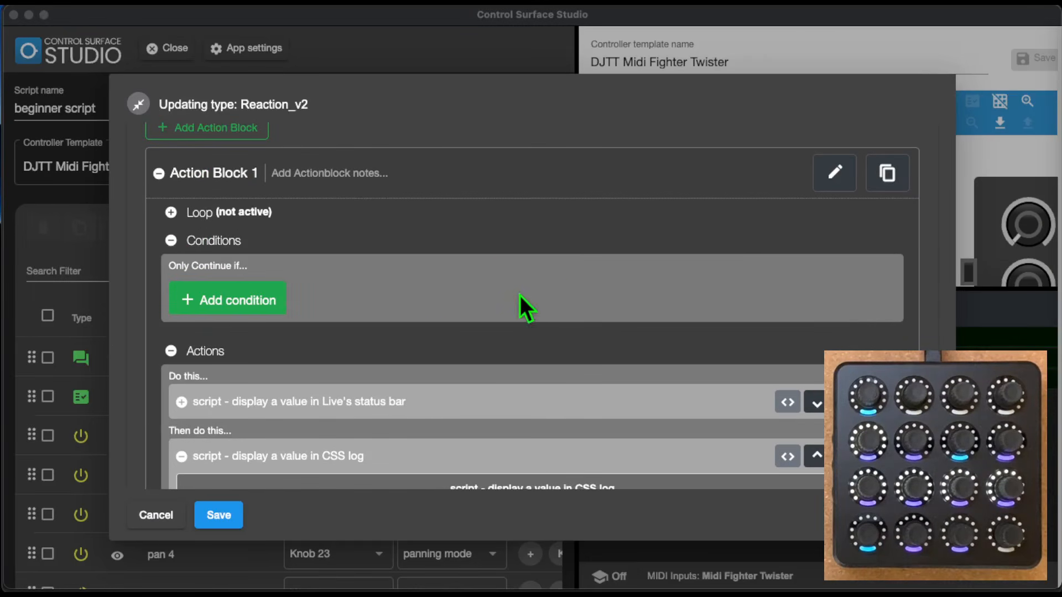
scroll(522, 304, down, 1)
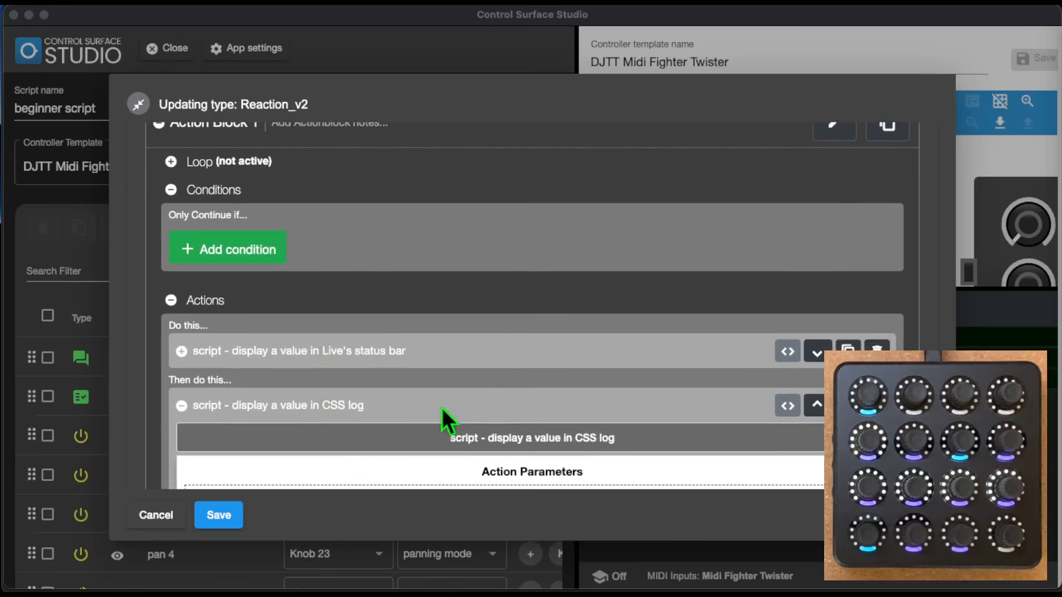
scroll(428, 373, down, 1)
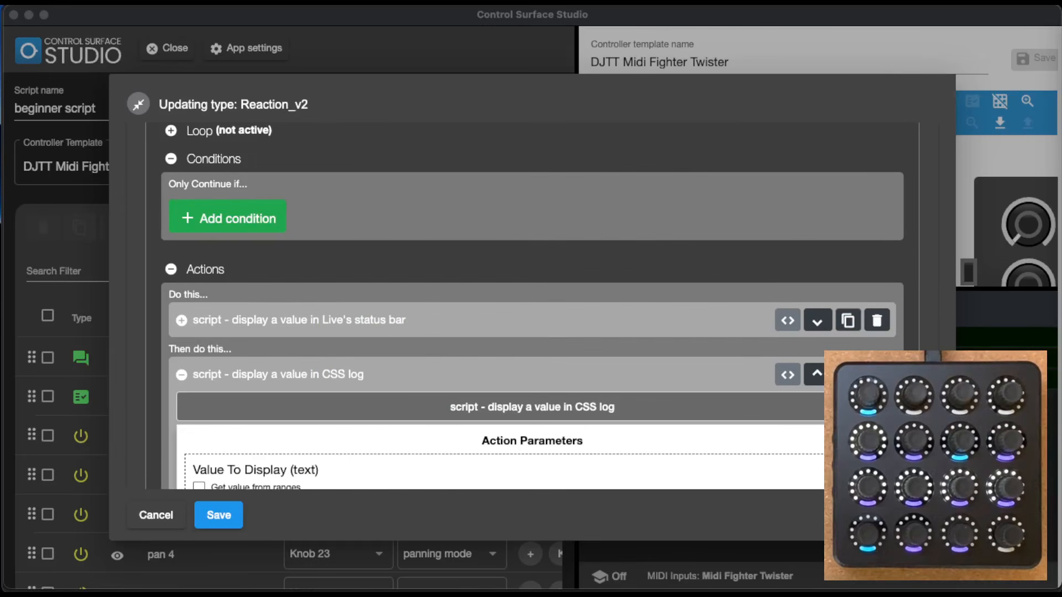
scroll(503, 223, up, 1)
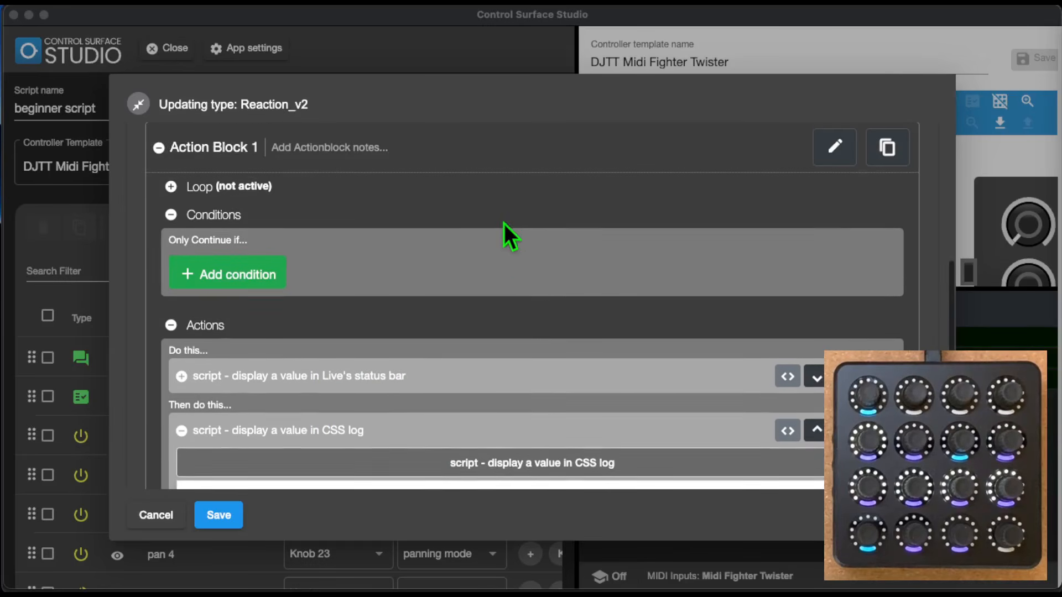
Add a condition to Action Block 1 requiring Song > is playing to be equal to True.
click(256, 277)
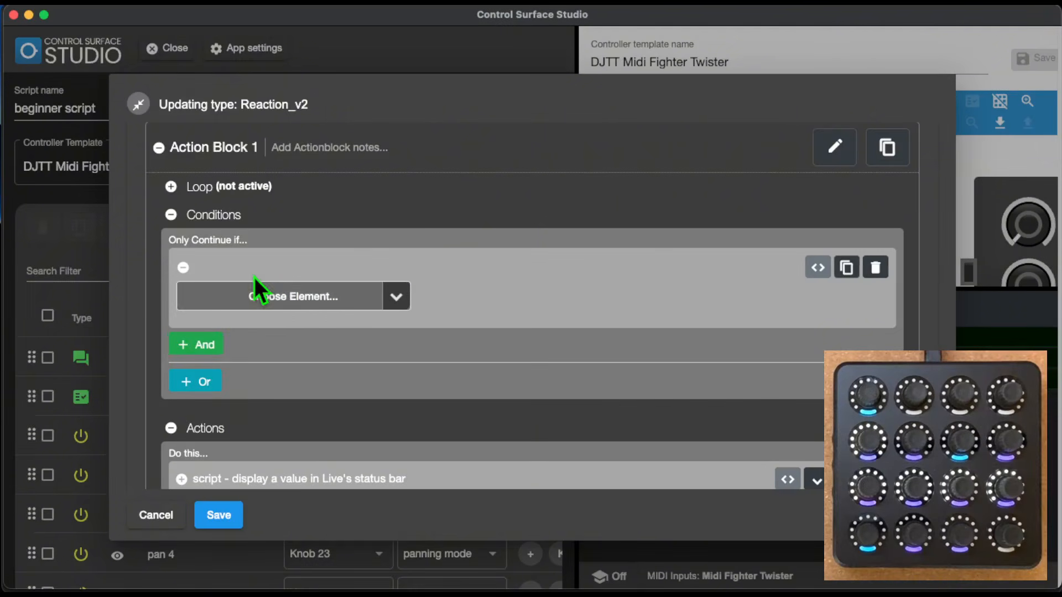
click(397, 296)
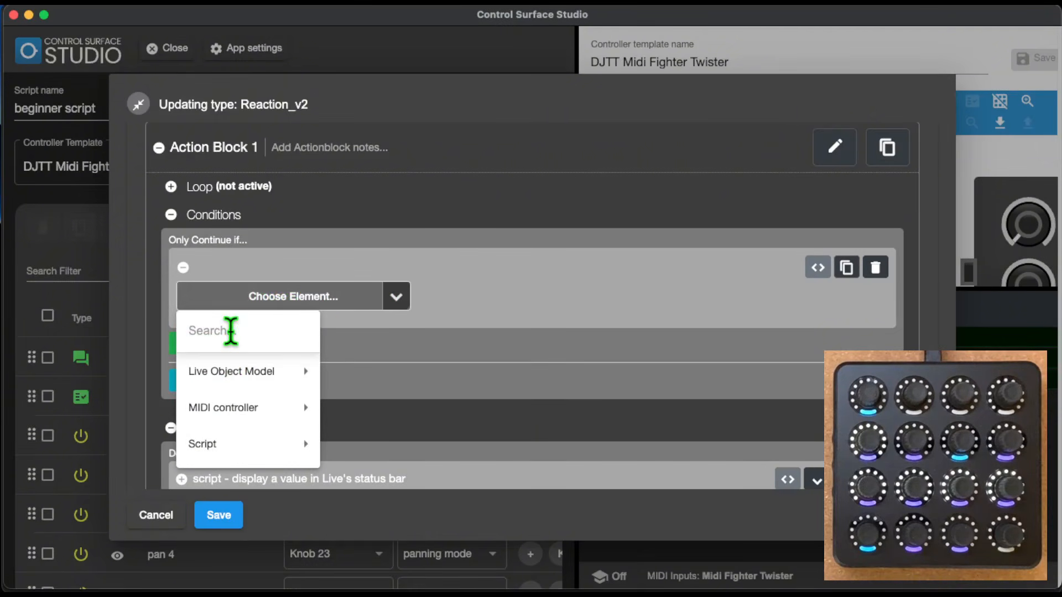
text(is play)
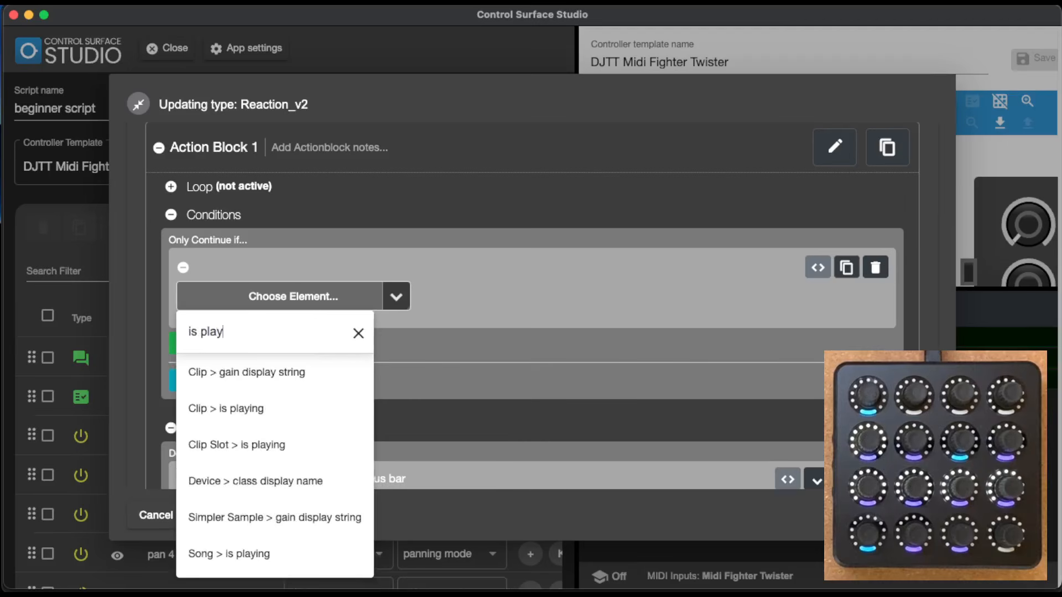
text(ing)
click(229, 444)
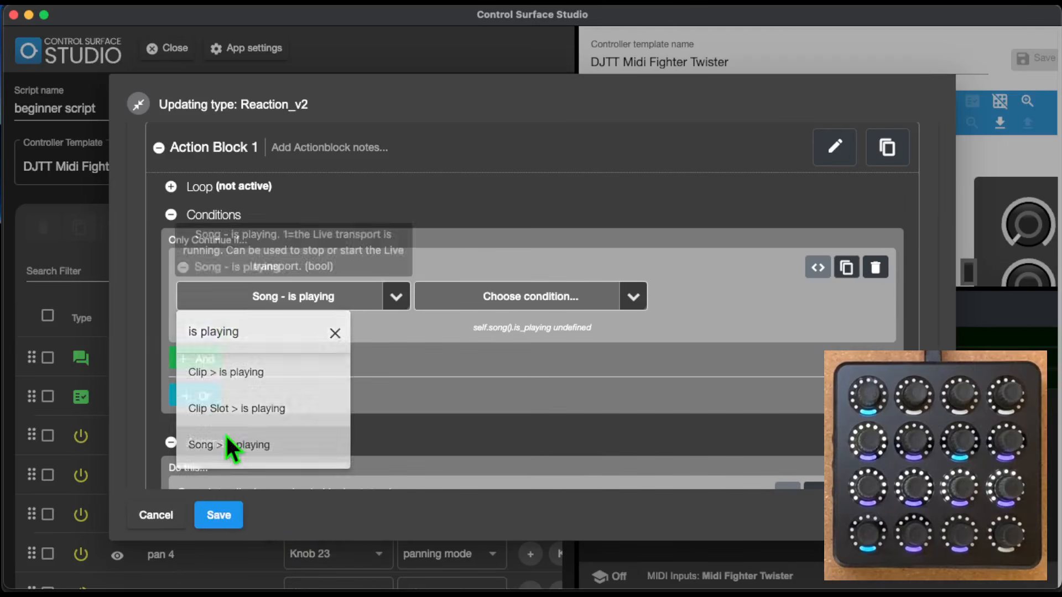
click(632, 297)
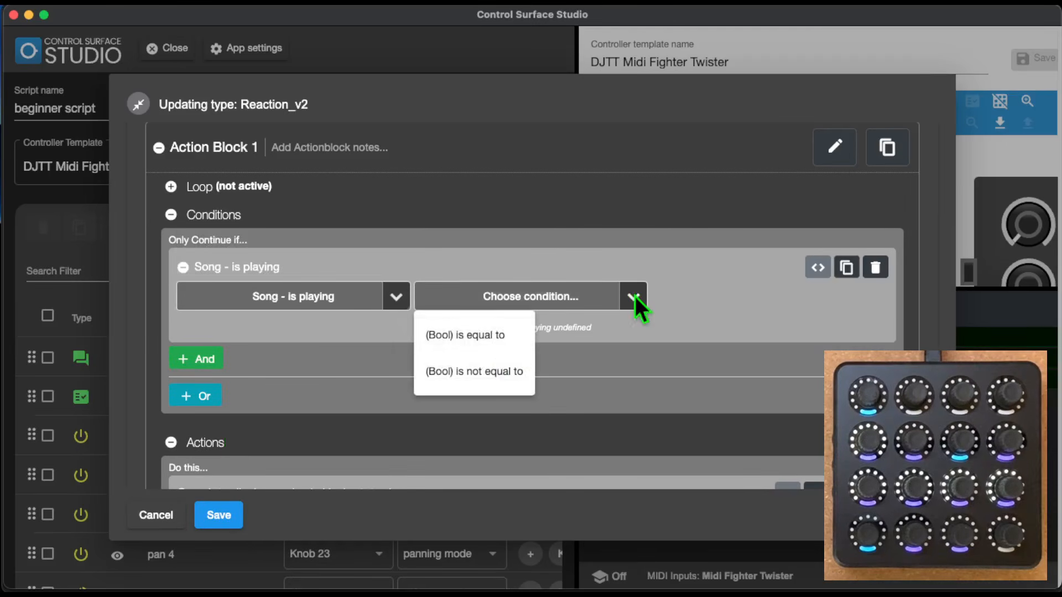
click(486, 338)
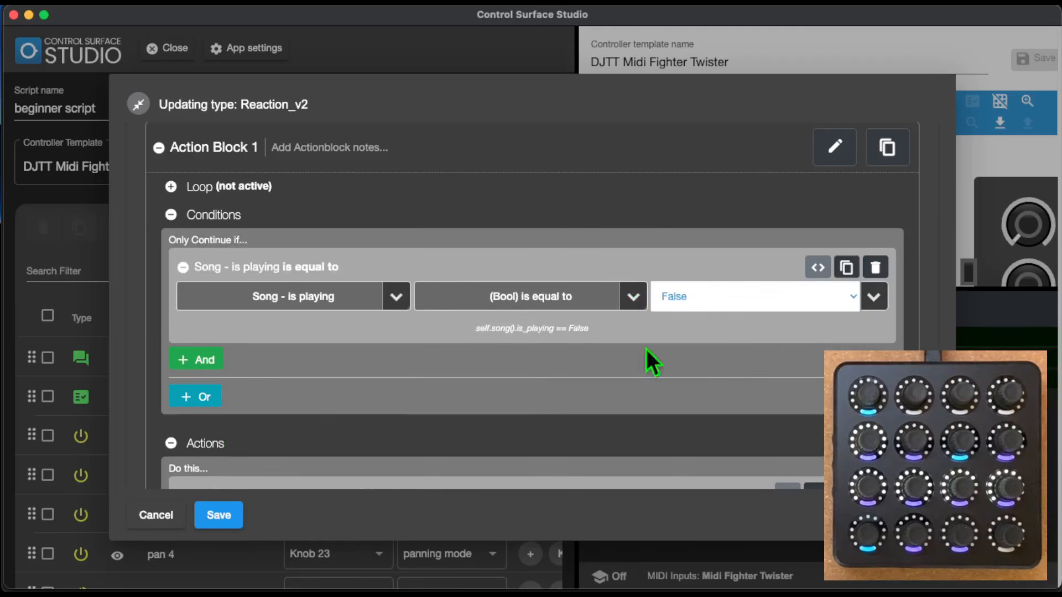
click(848, 295)
click(735, 280)
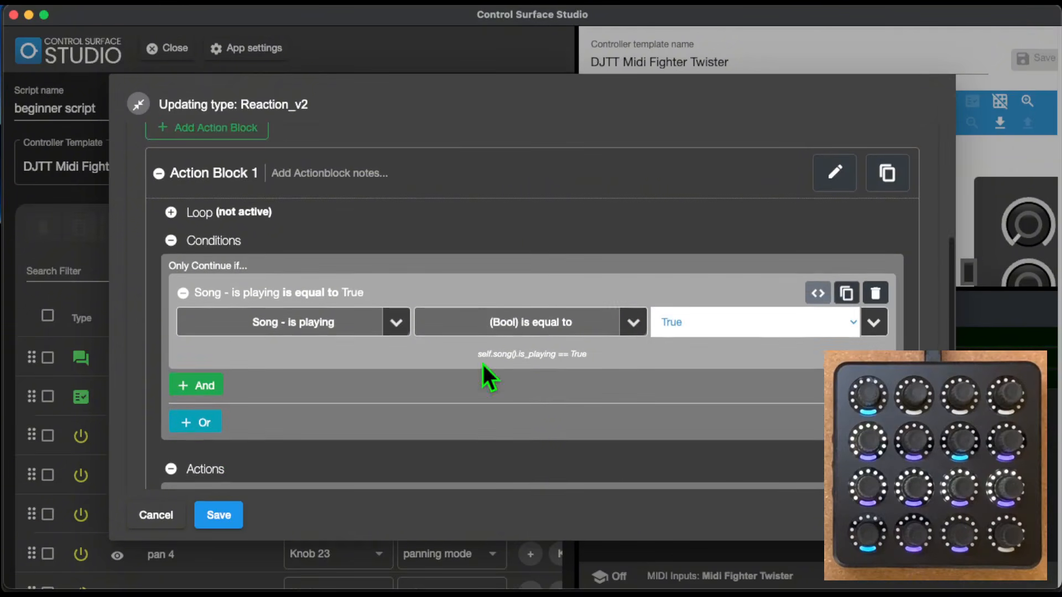
Review the condition against the actions in Action Block 1 and delete the action that displays a value in the CSS log.
scroll(295, 280, down, 5)
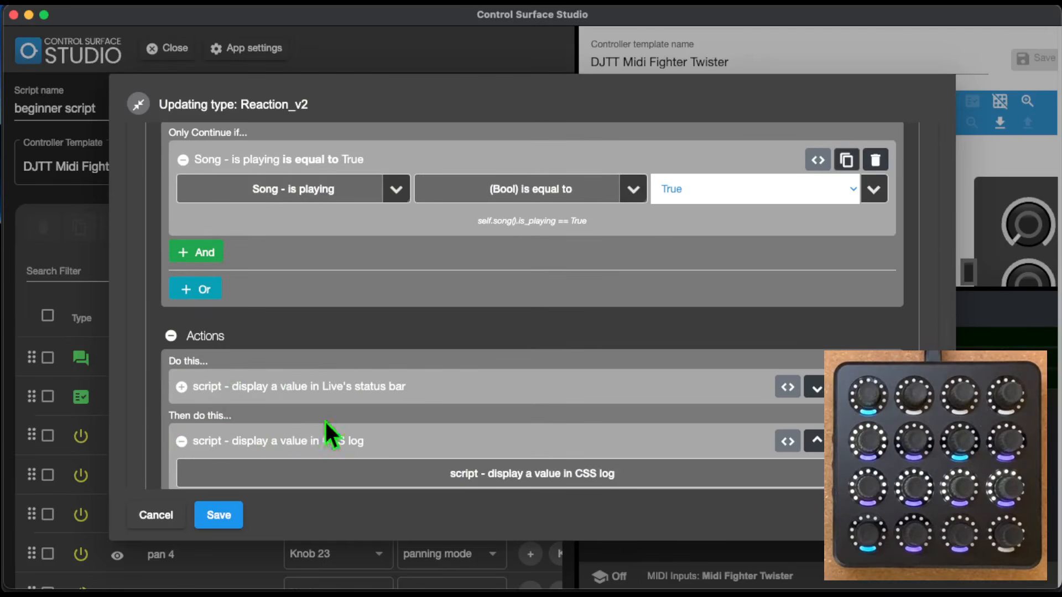
scroll(289, 353, up, 4)
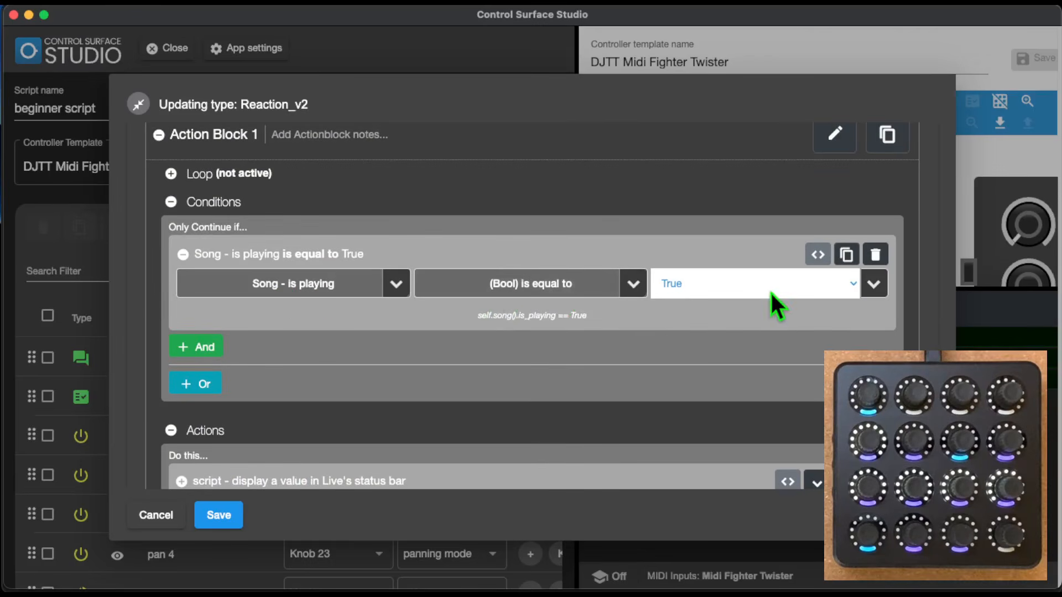
scroll(770, 293, down, 10)
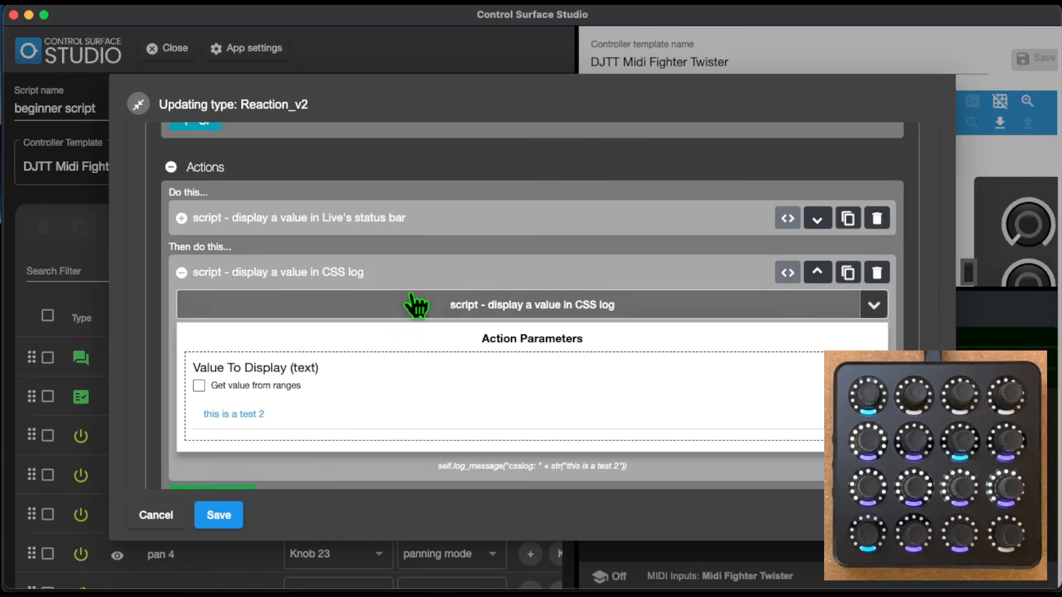
click(877, 272)
click(506, 317)
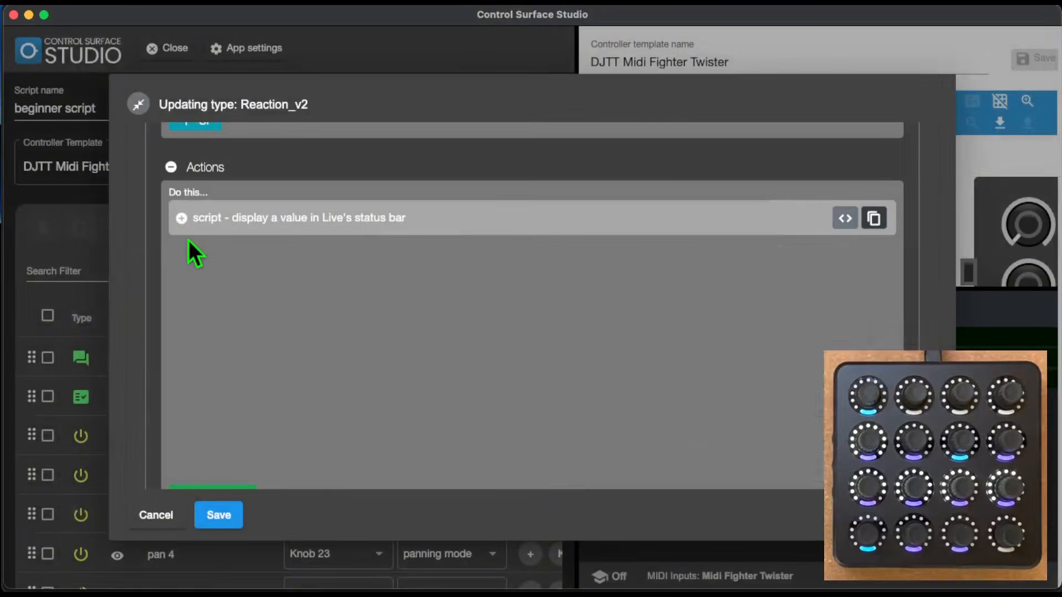
Set the status bar action's display text in Action Block 1 to "song is playing" and save the mapping.
click(182, 371)
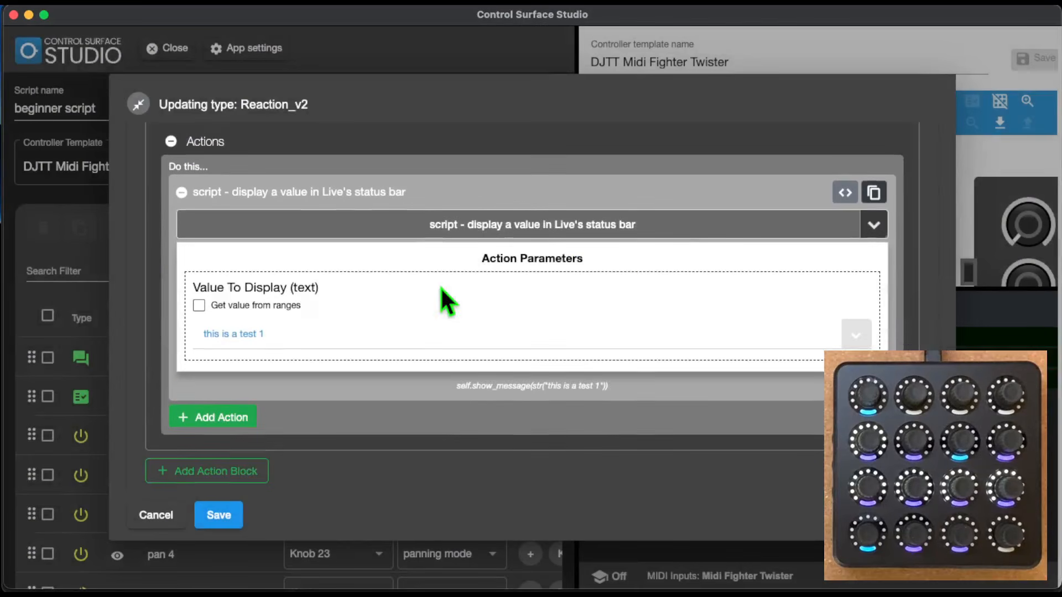
triple_click(320, 329)
text(song is plau)
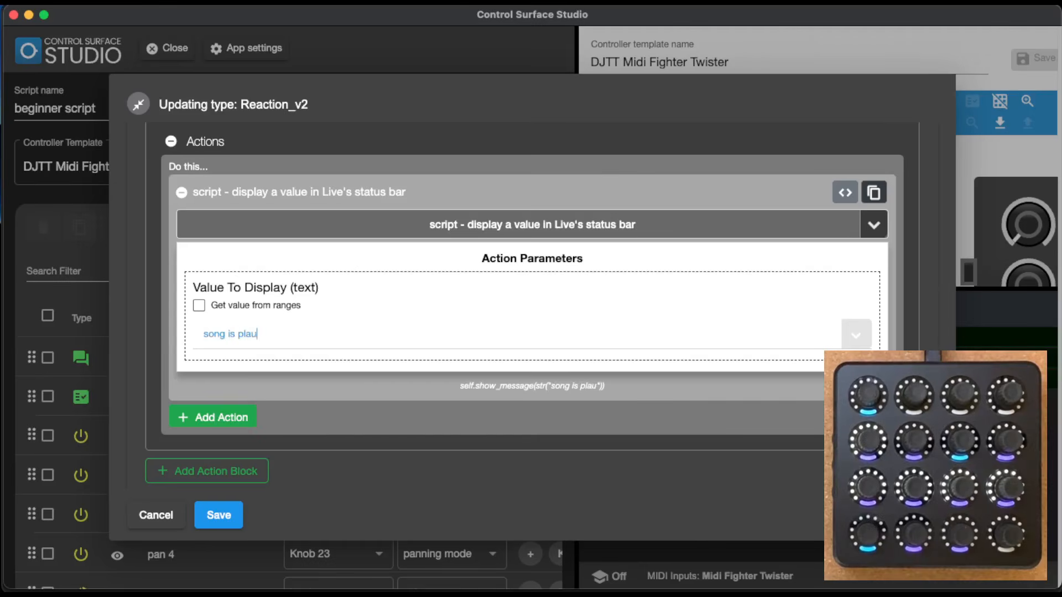
text(ih)
text(g)
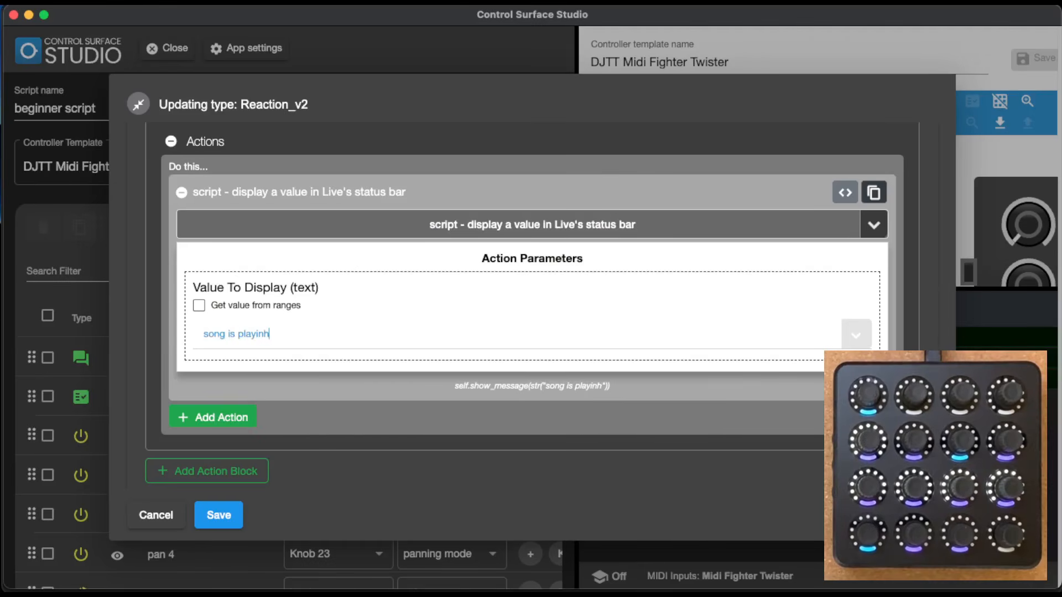
click(220, 516)
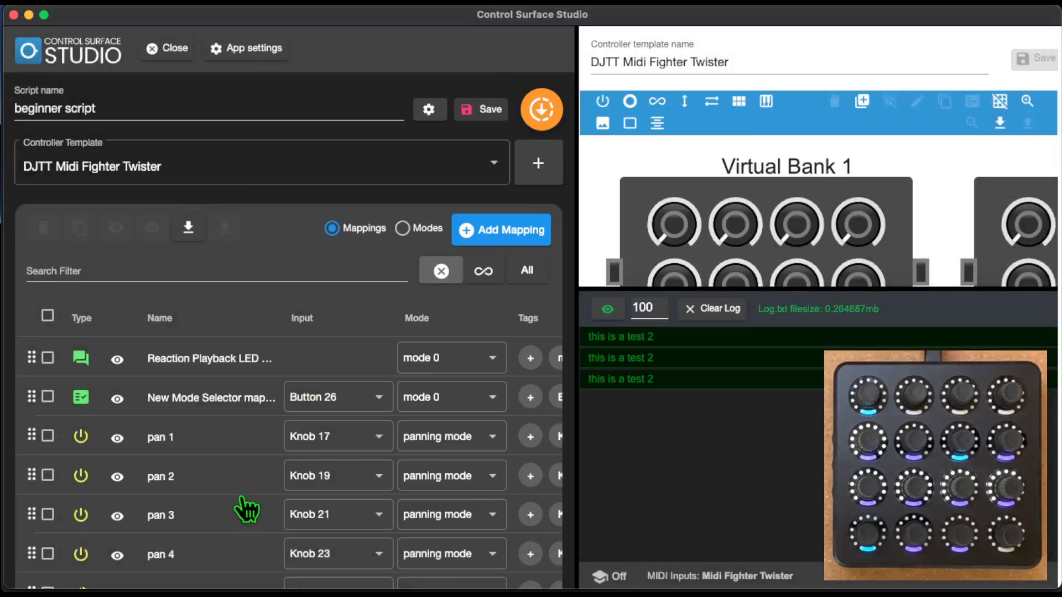
Save and generate the script, and start and stop playback in Ableton Live to test the conditional status bar message.
click(474, 114)
click(543, 109)
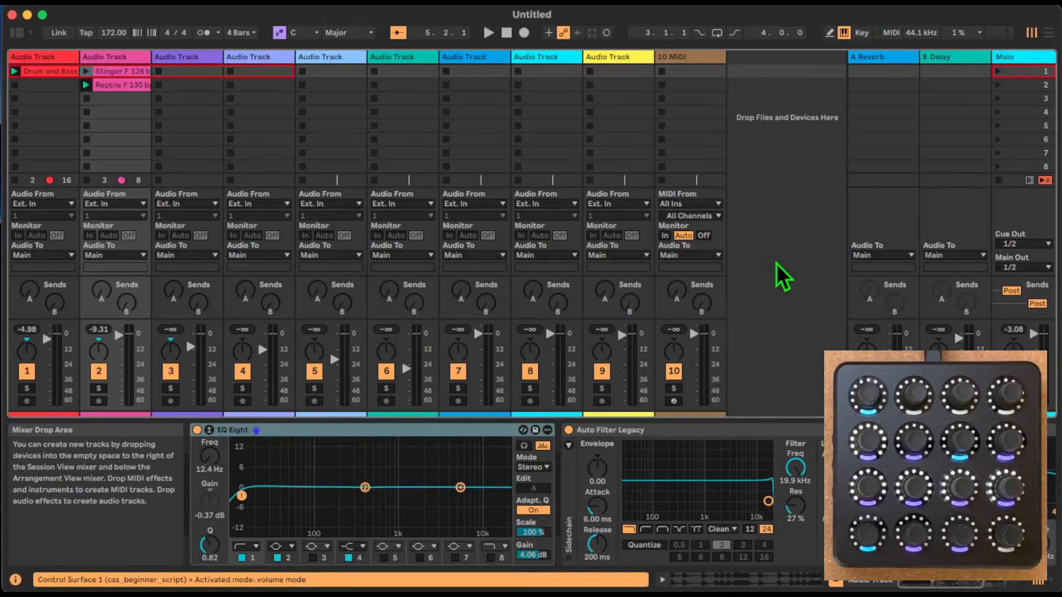
click(487, 32)
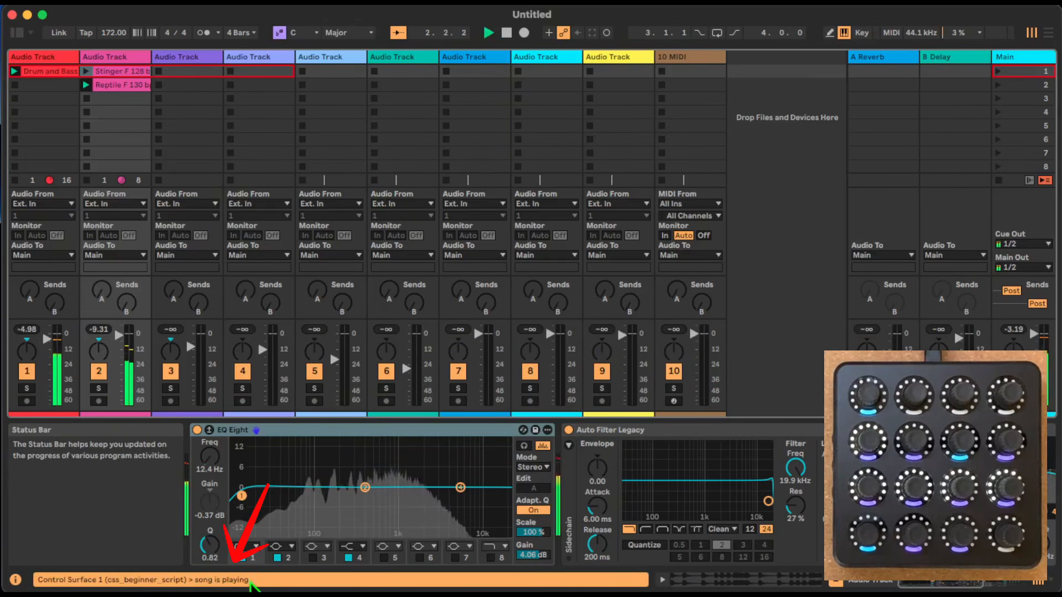
click(507, 34)
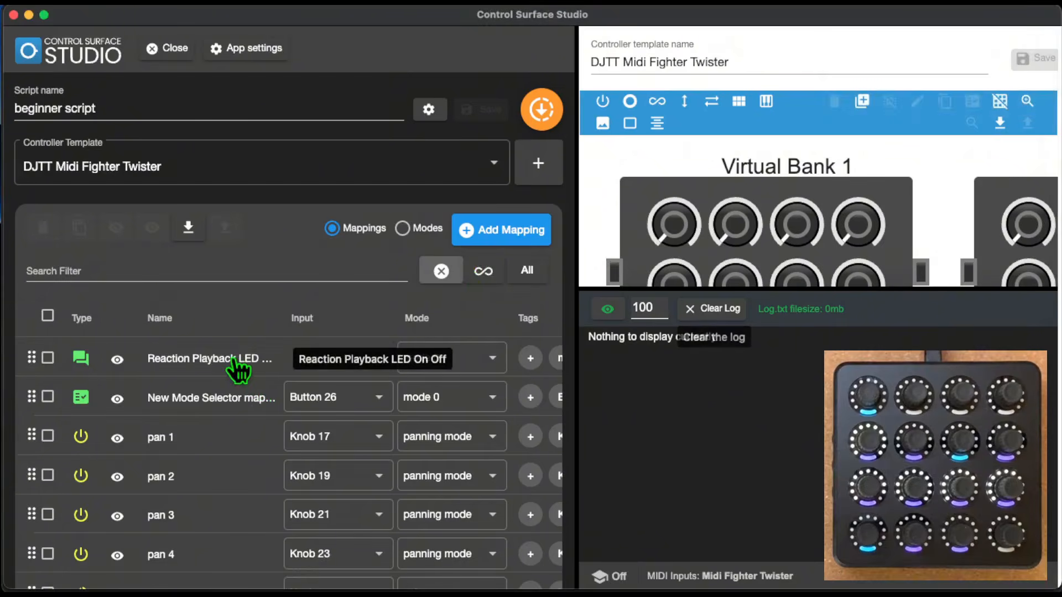
Reopen the Reaction mapping in Control Surface Studio, add a blank action to Action Block 1 and delete its status bar action.
click(234, 362)
scroll(349, 342, down, 5)
scroll(349, 343, down, 7)
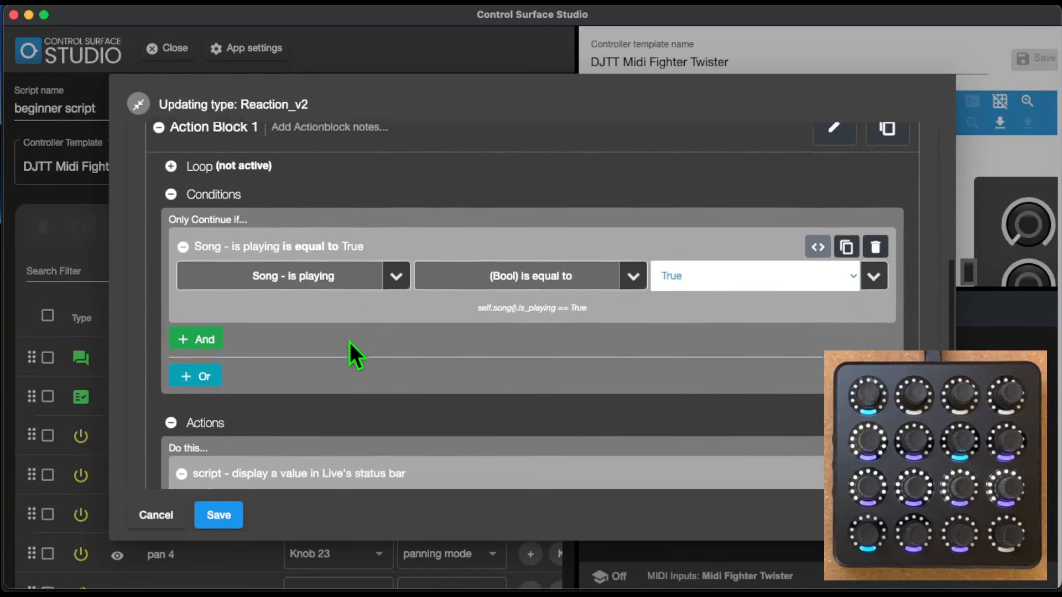
scroll(349, 343, up, 3)
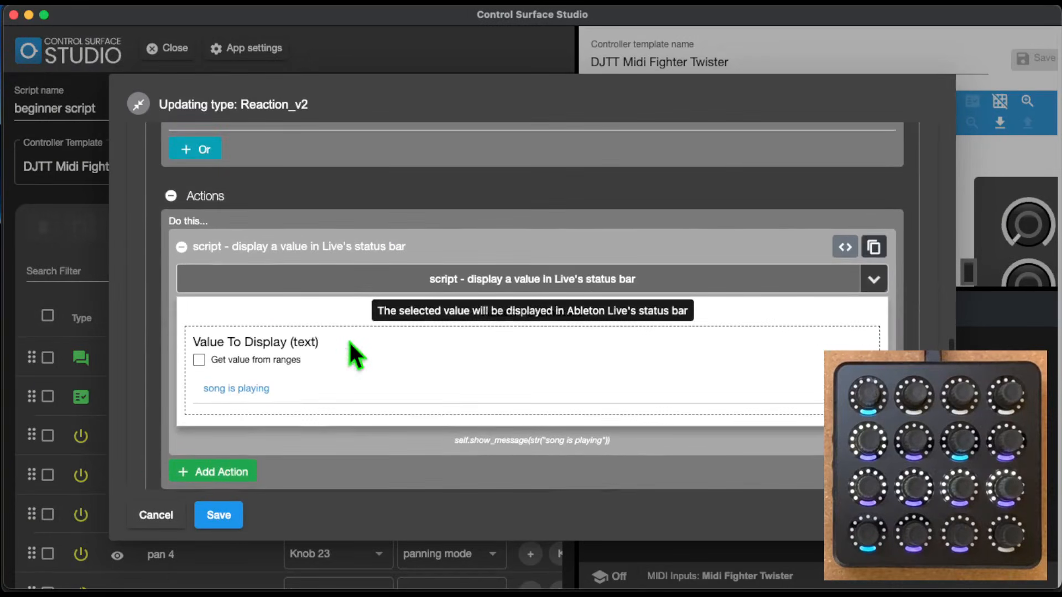
click(181, 248)
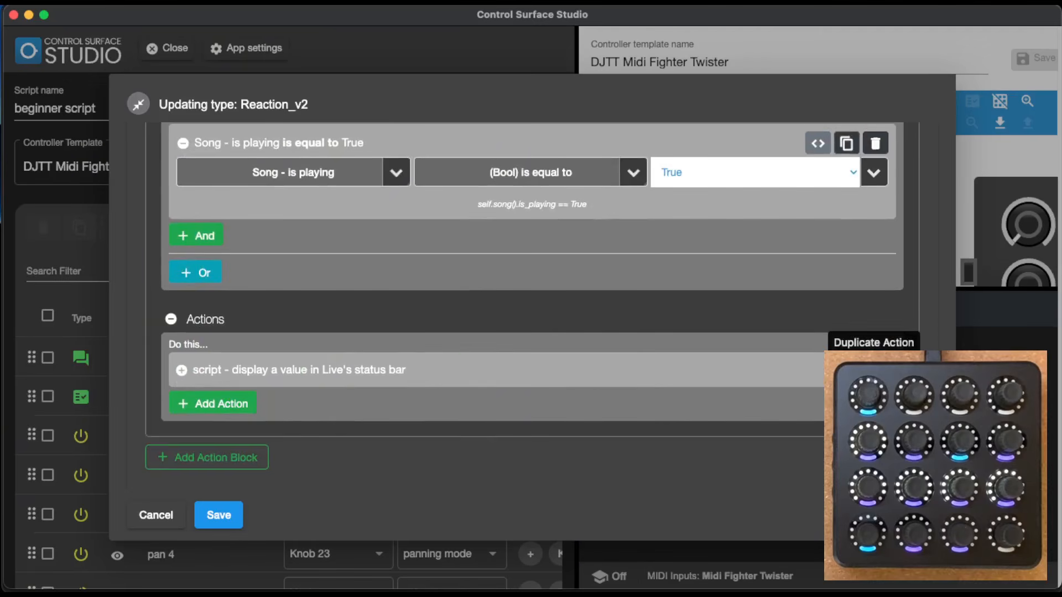
click(191, 393)
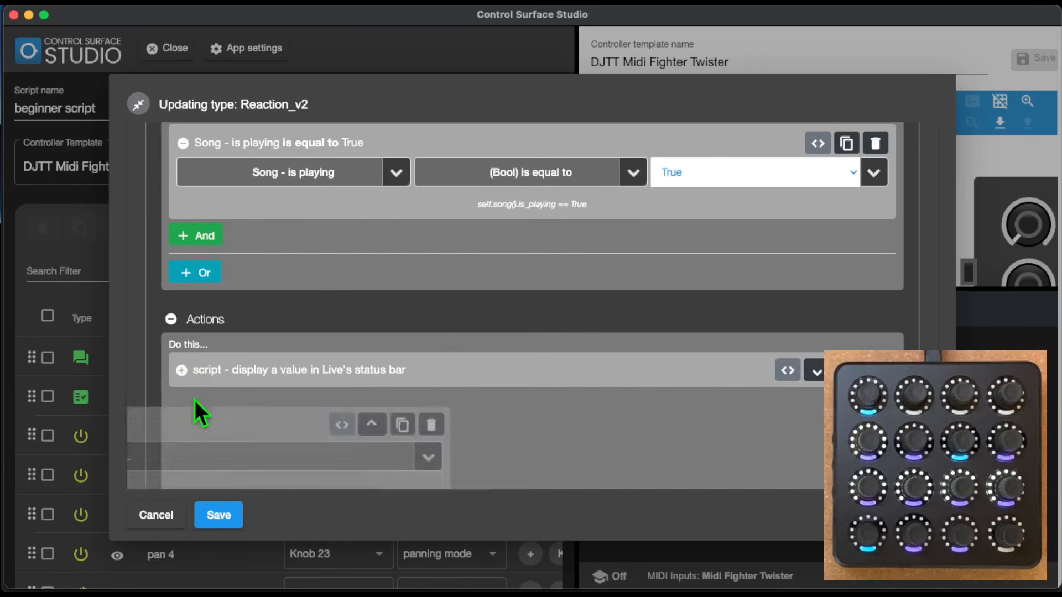
scroll(199, 407, down, 3)
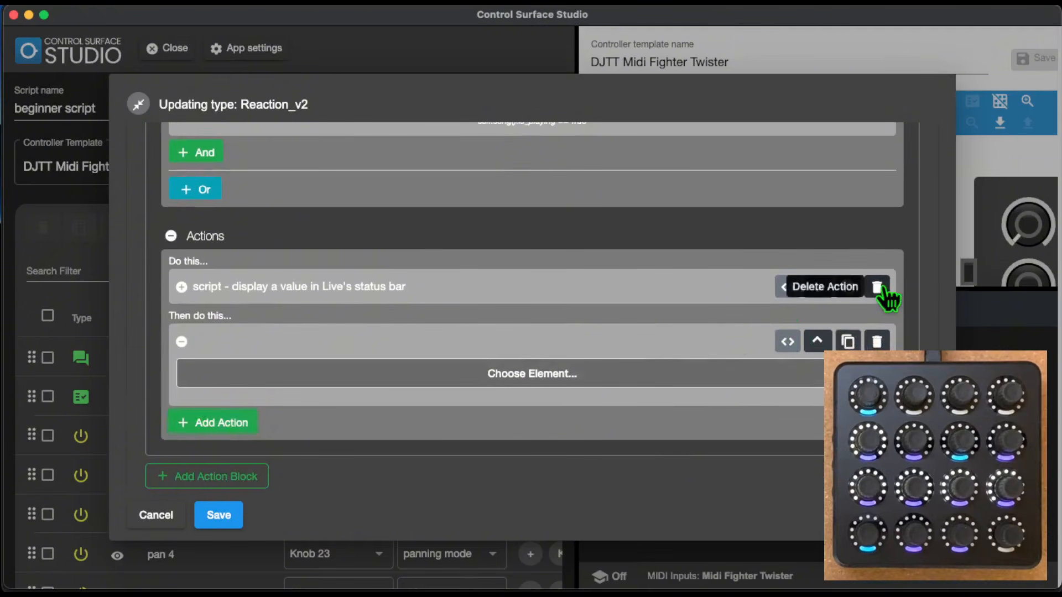
click(879, 290)
click(457, 315)
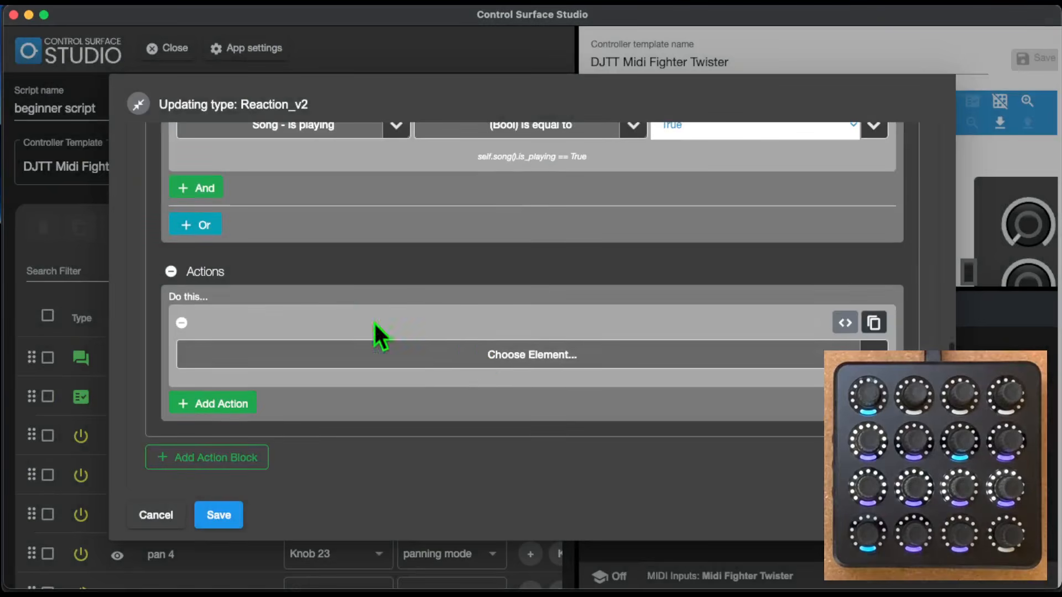
Search the elements for "send" and assign send MIDI velocity value to input to the blank action.
click(481, 362)
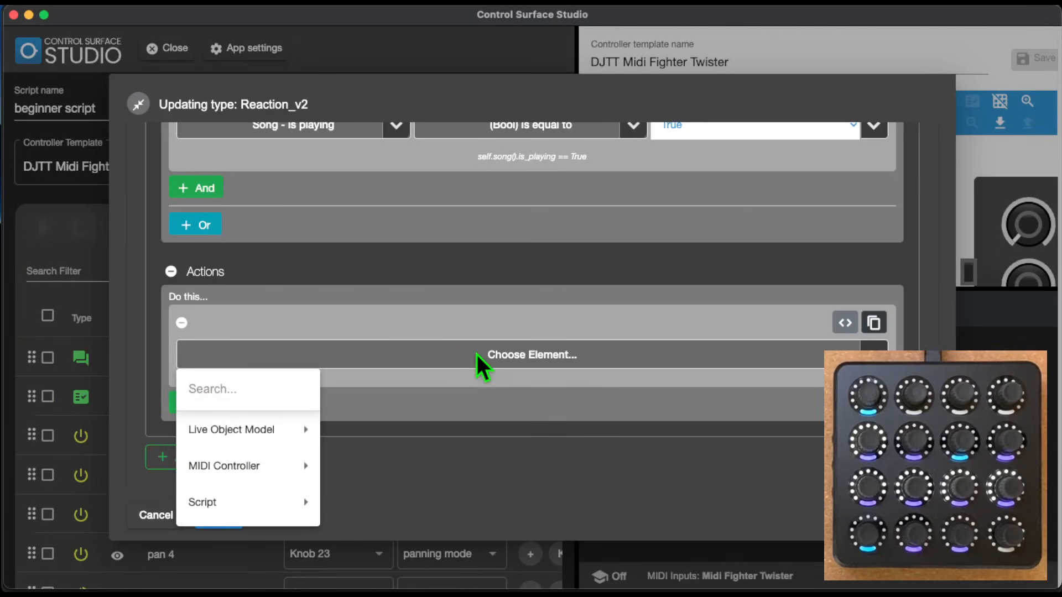
text(send)
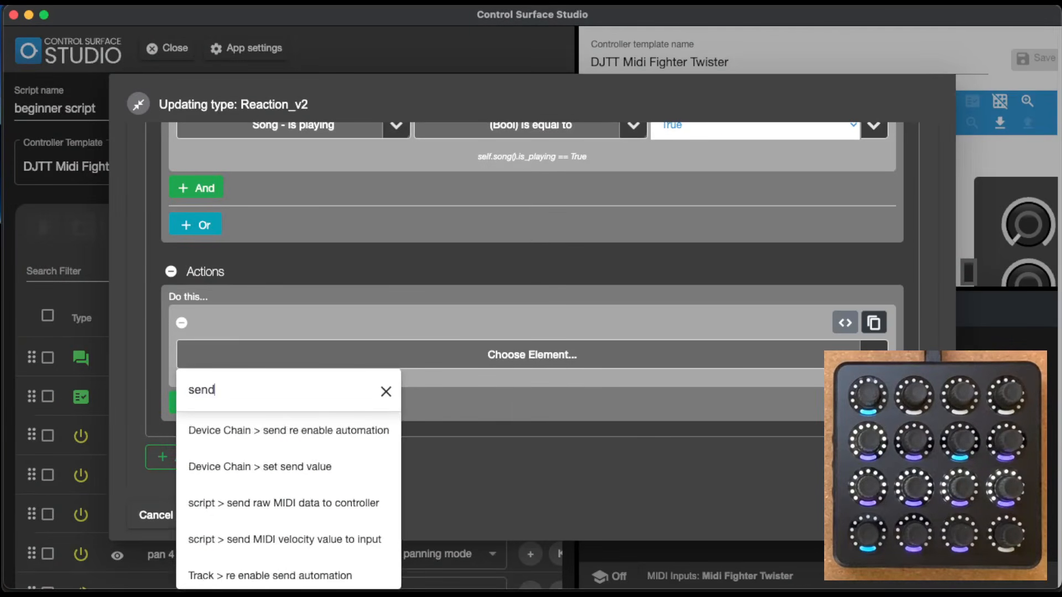
click(310, 545)
scroll(572, 396, down, 5)
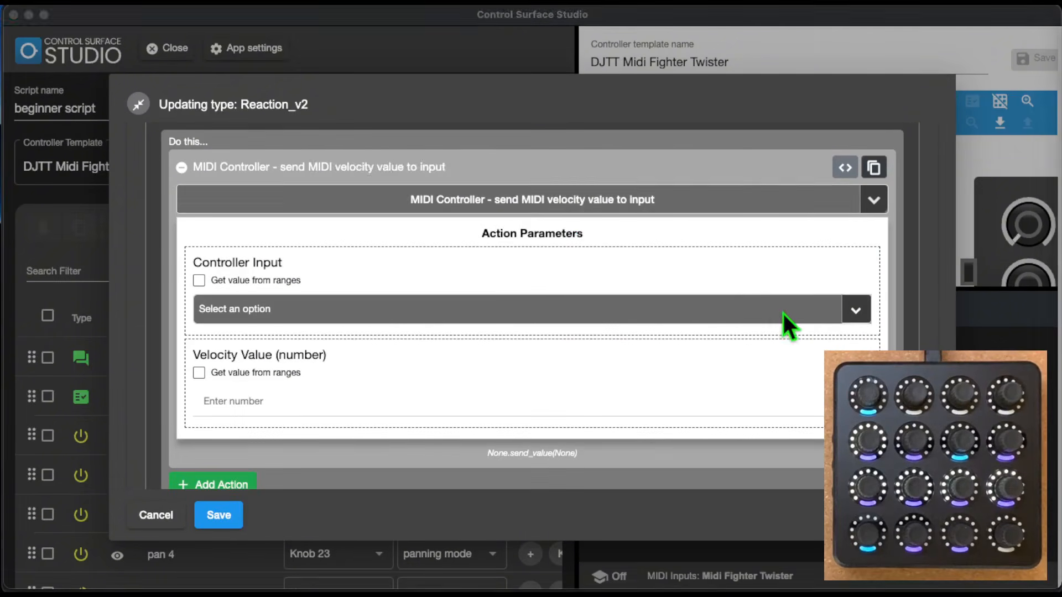
Set the action's controller input to Button 32 and its velocity value to 127, and save the mapping.
click(856, 313)
mouse_move(887, 347)
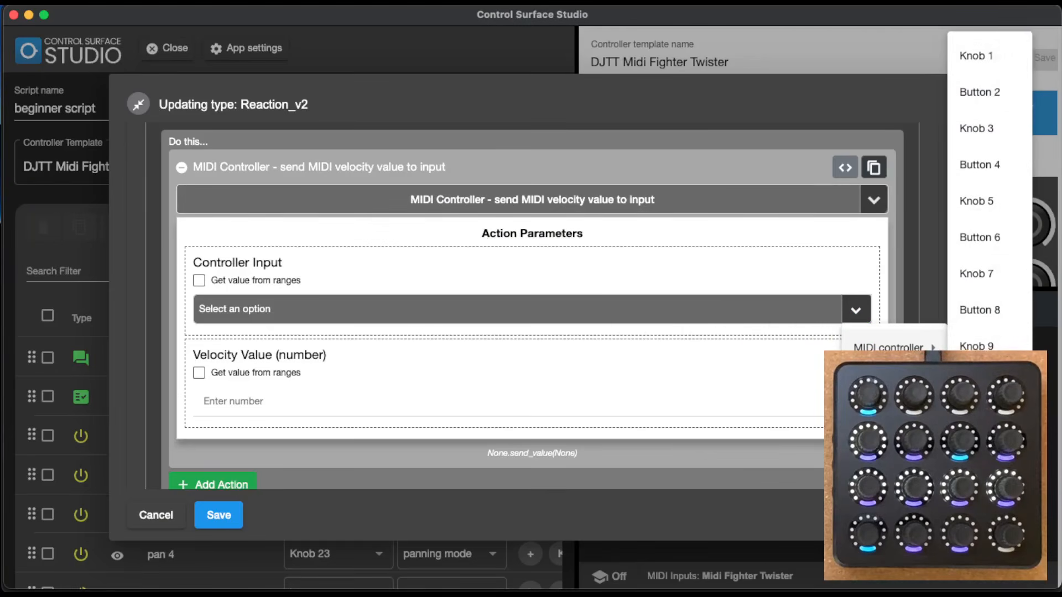
scroll(984, 199, down, 10)
scroll(984, 443, down, 4)
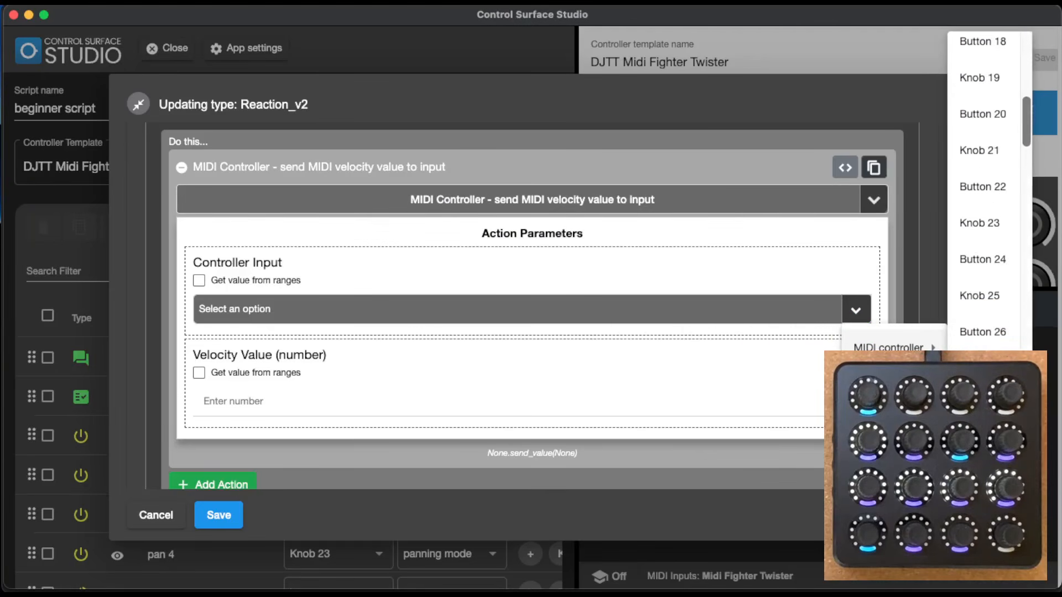
click(982, 481)
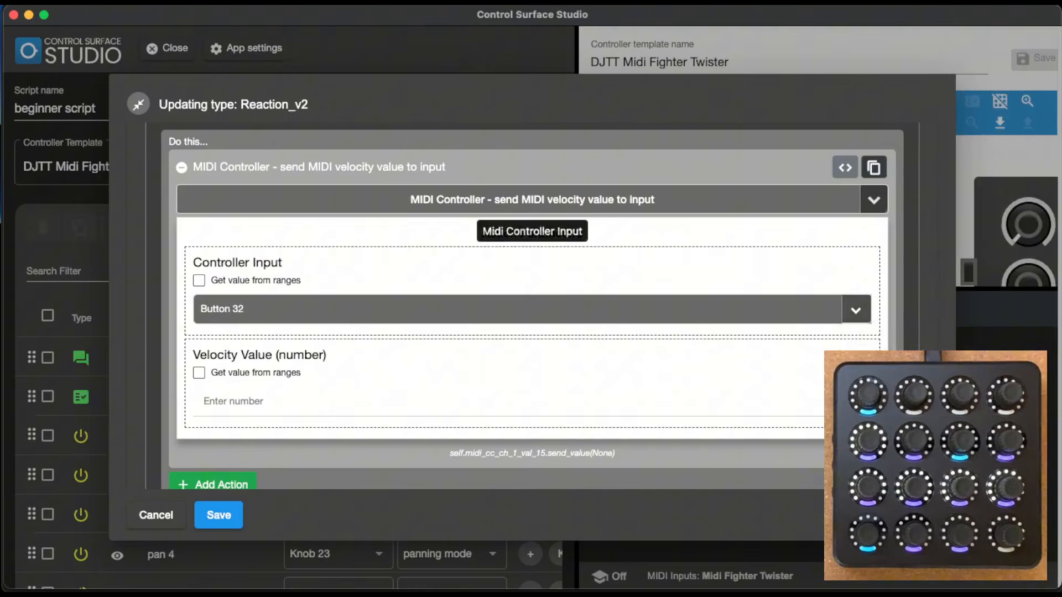
click(455, 405)
text(127)
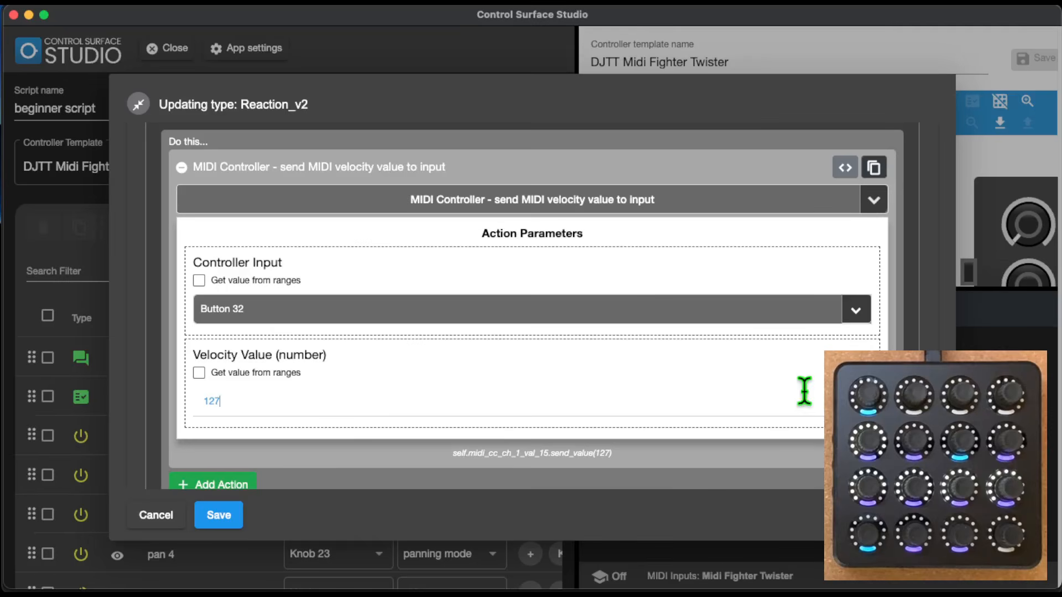
click(238, 525)
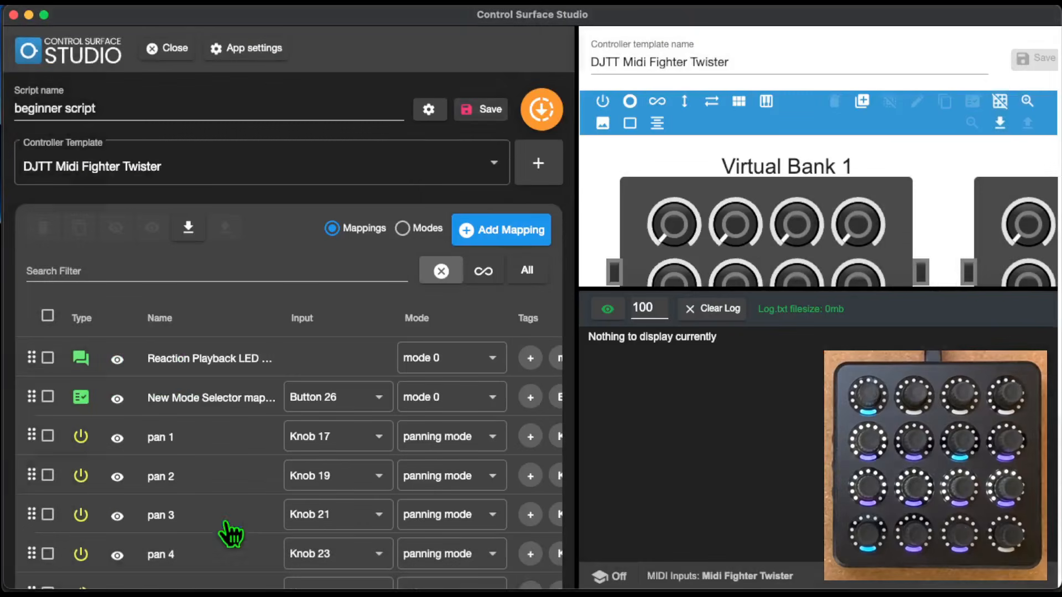
Generate the updated script, and start and stop playback in Ableton Live to check the LED of Button 32.
click(542, 109)
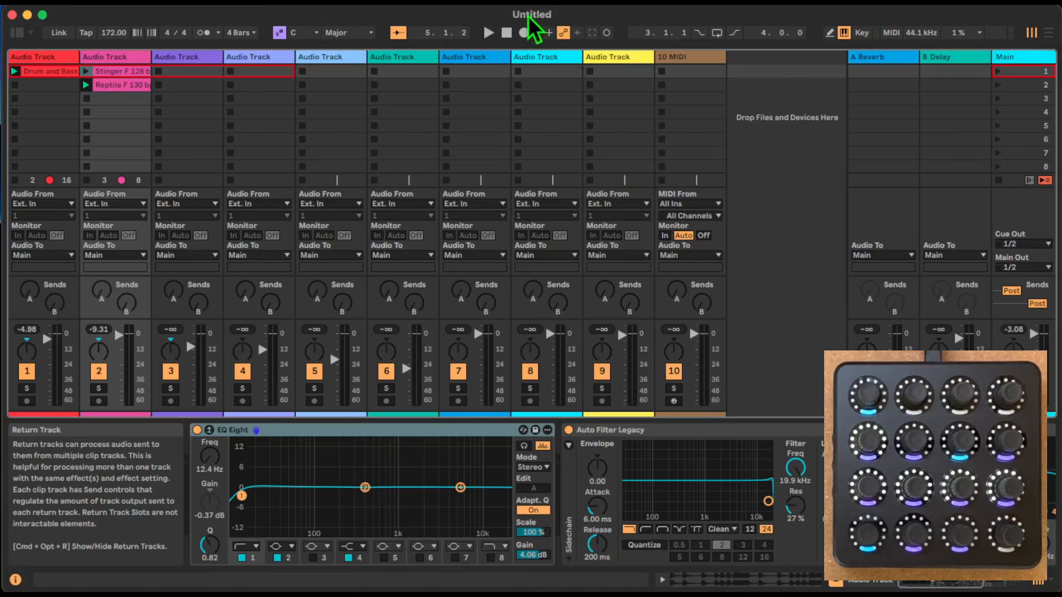
click(485, 33)
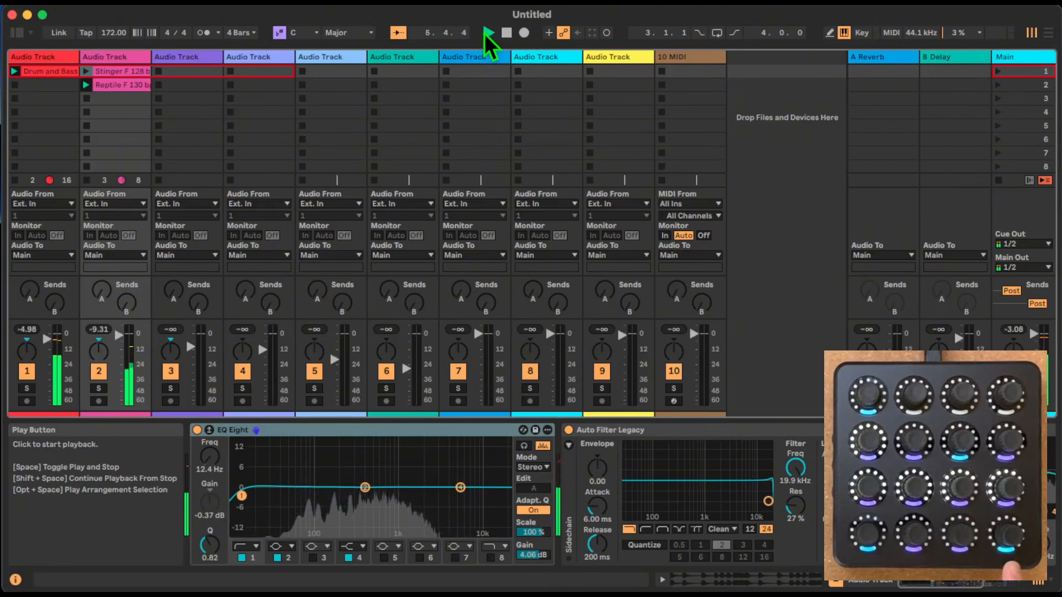
click(506, 35)
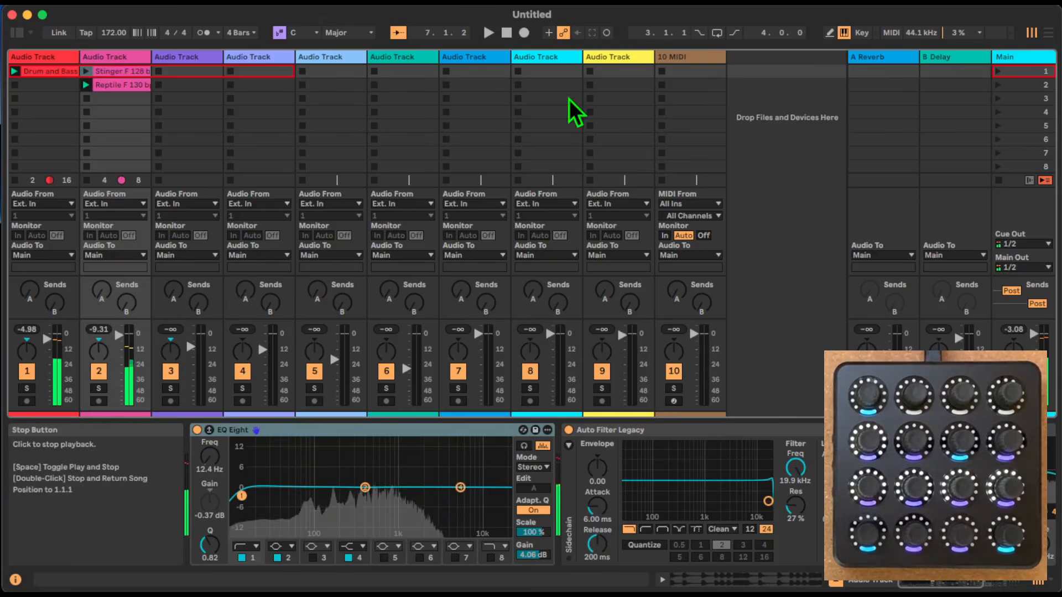
Reload the Live set, and start and stop playback again to check how the Button 32 LED responds.
click(87, 8)
click(87, 16)
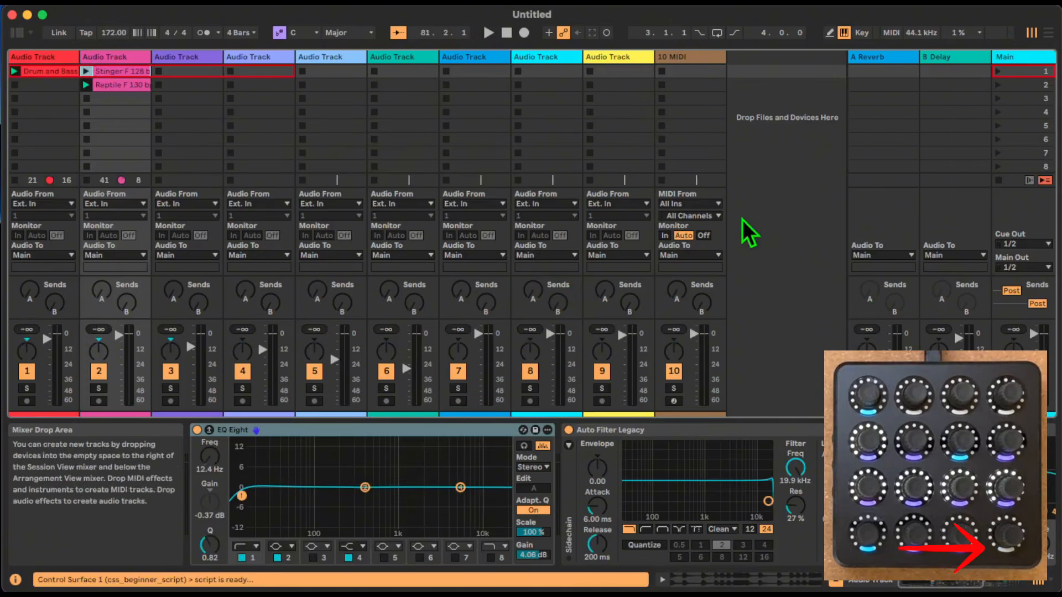
click(487, 34)
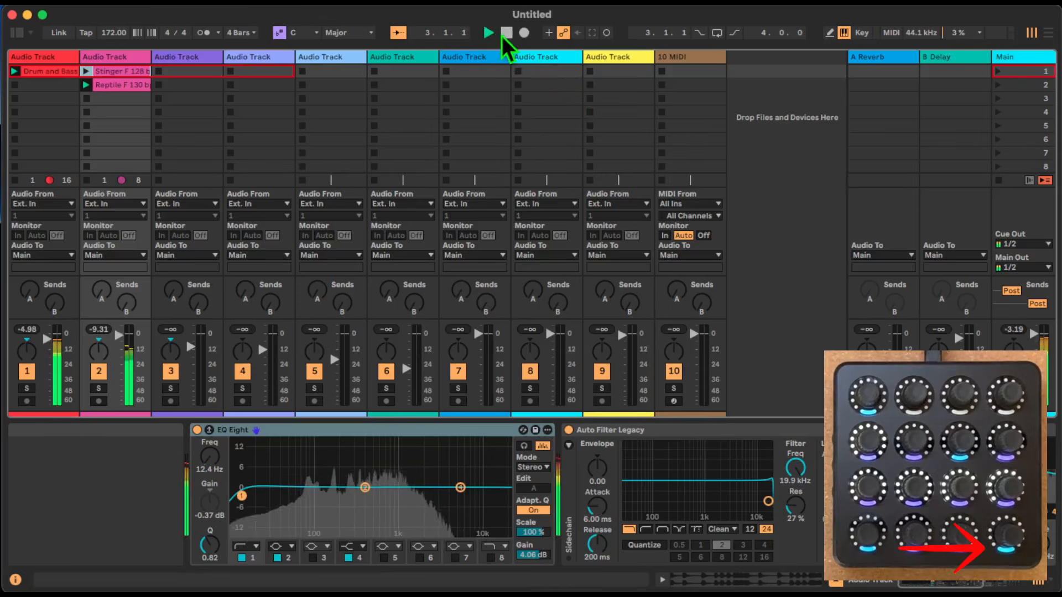
click(507, 33)
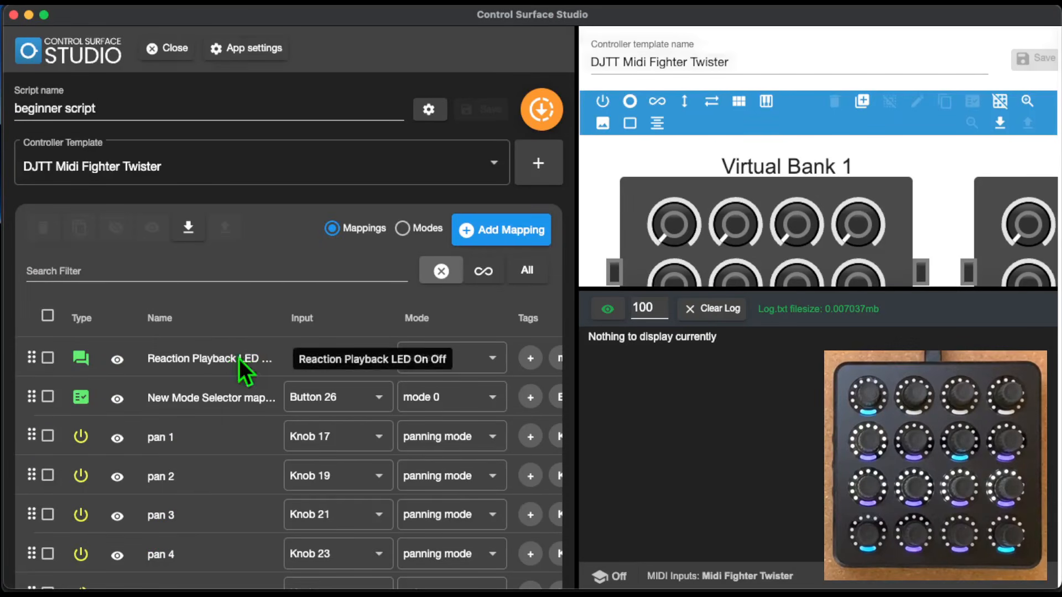
Reopen the Reaction mapping in Control Surface Studio, collapse Action Block 1 and duplicate it.
click(239, 360)
scroll(330, 360, down, 10)
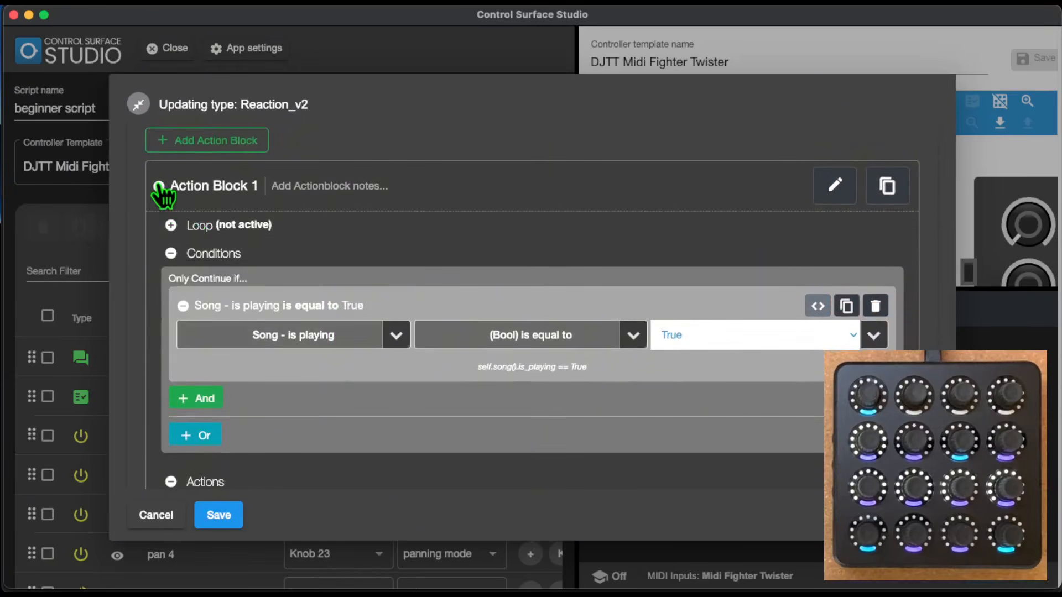
click(161, 185)
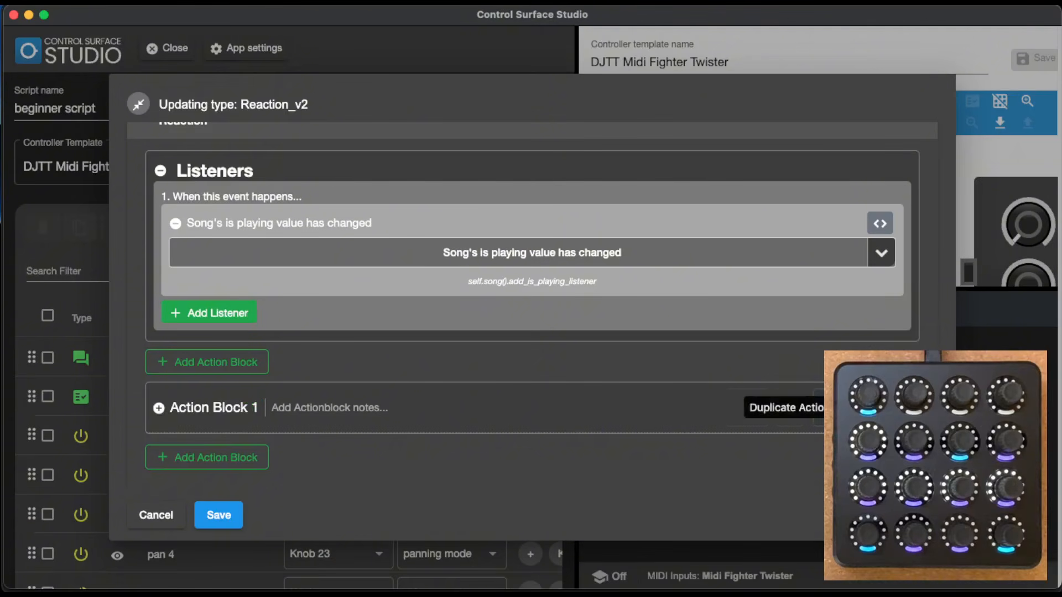
click(889, 408)
scroll(717, 379, down, 3)
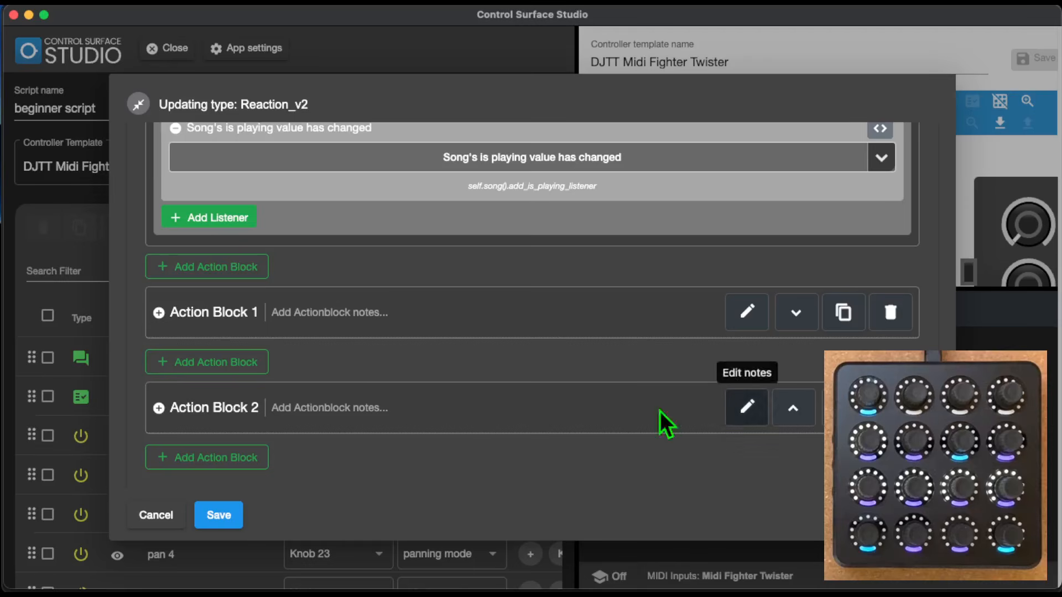
Expand Action Block 2 and change its condition so that Song > is playing is equal to False.
click(159, 407)
scroll(567, 372, down, 8)
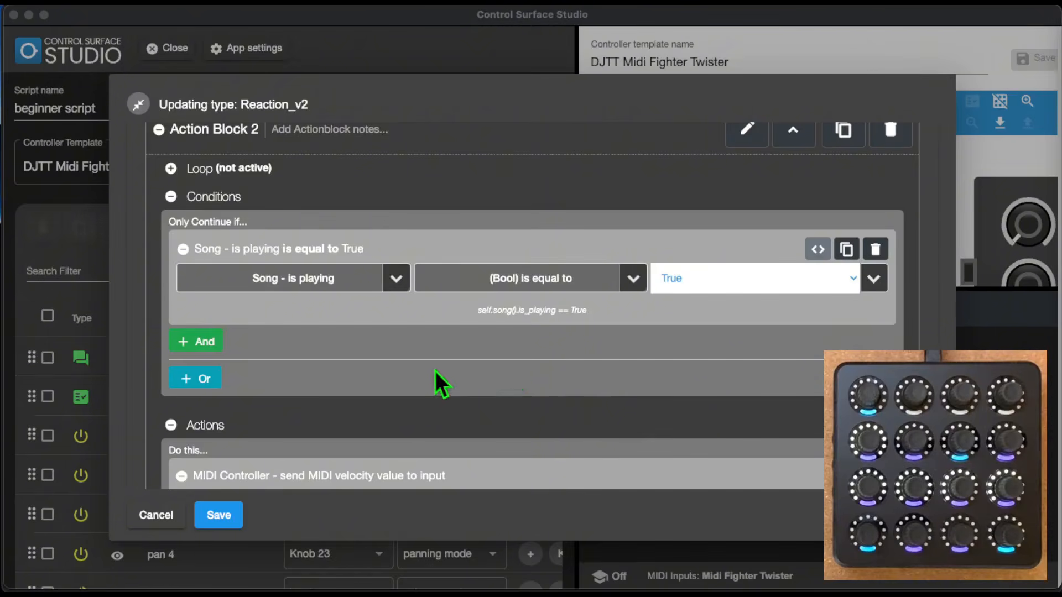
scroll(420, 387, down, 3)
scroll(420, 306, up, 2)
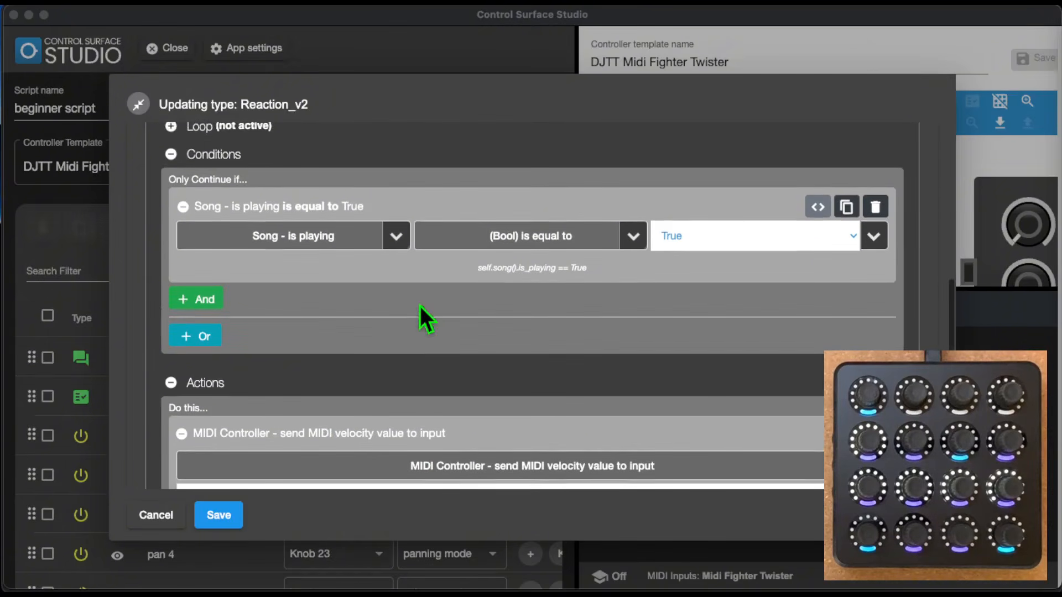
click(851, 236)
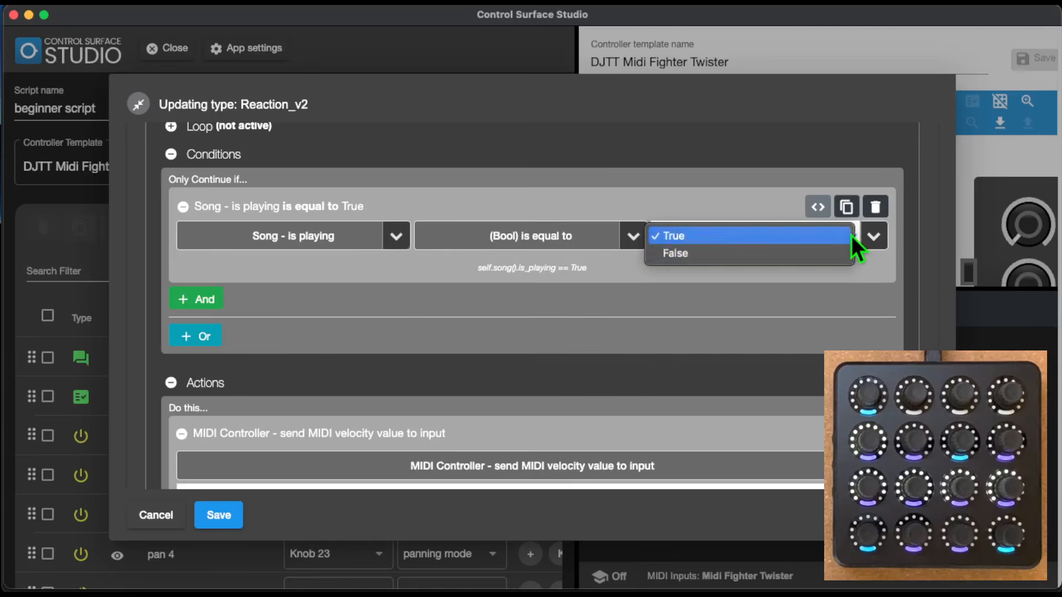
click(826, 256)
Set the velocity value sent to Button 32 in Action Block 2 to 0, and save the mapping and the script.
scroll(735, 320, down, 4)
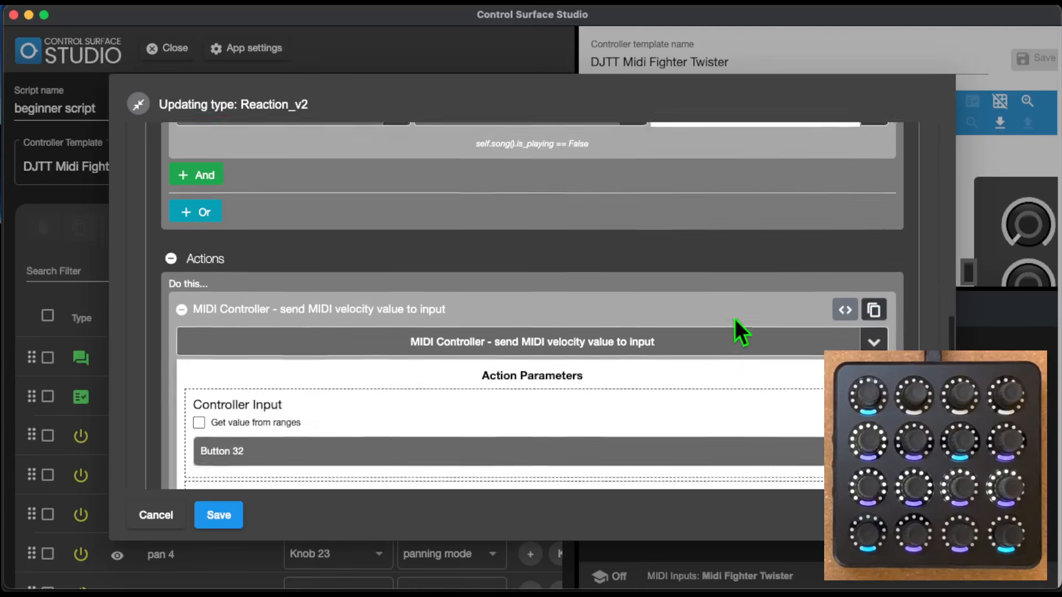
scroll(734, 319, down, 3)
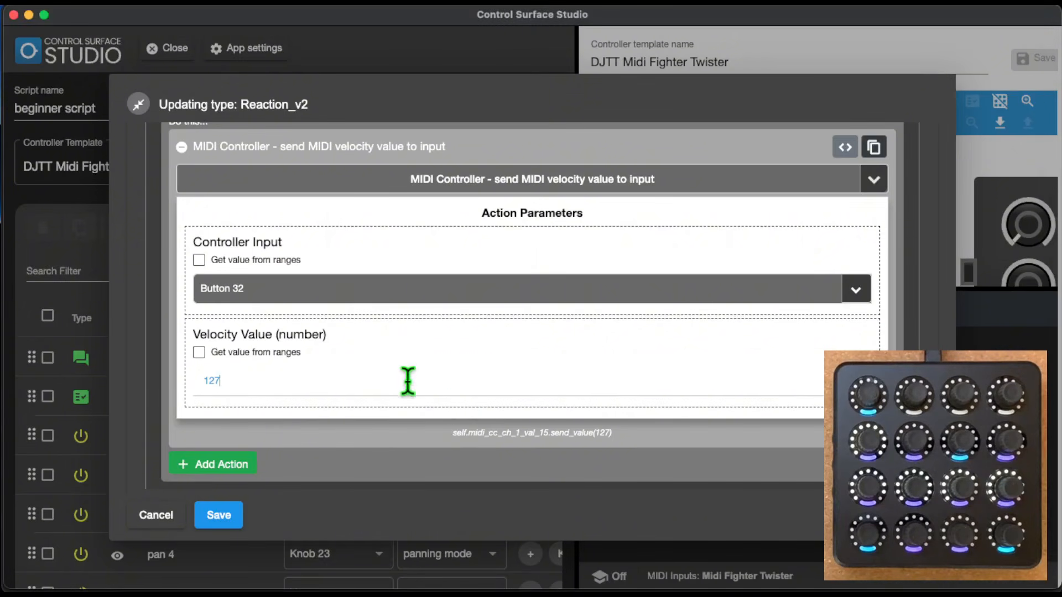
drag(407, 380, 115, 377)
text(0)
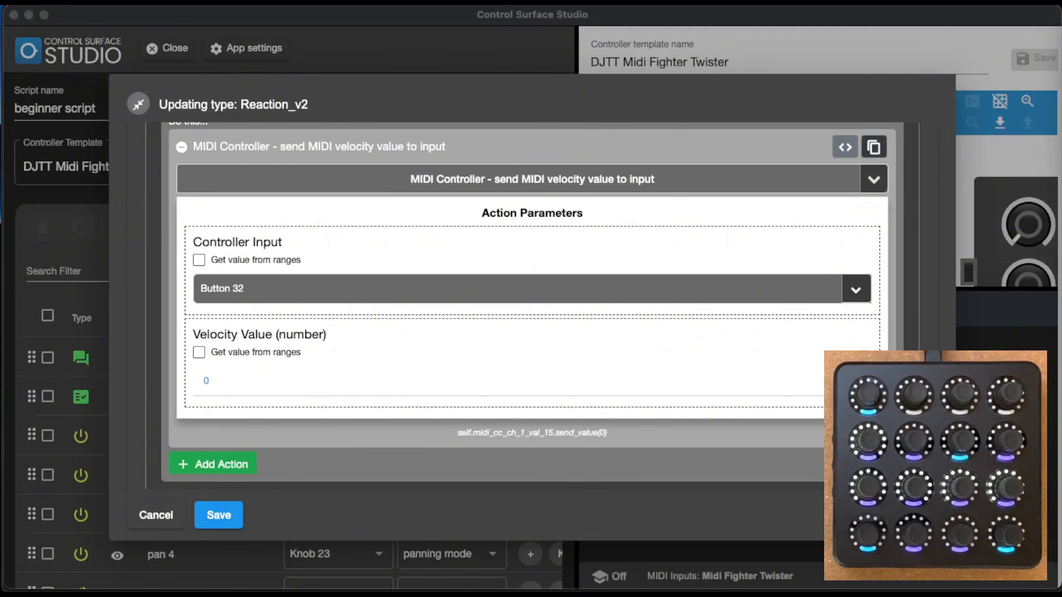
click(686, 334)
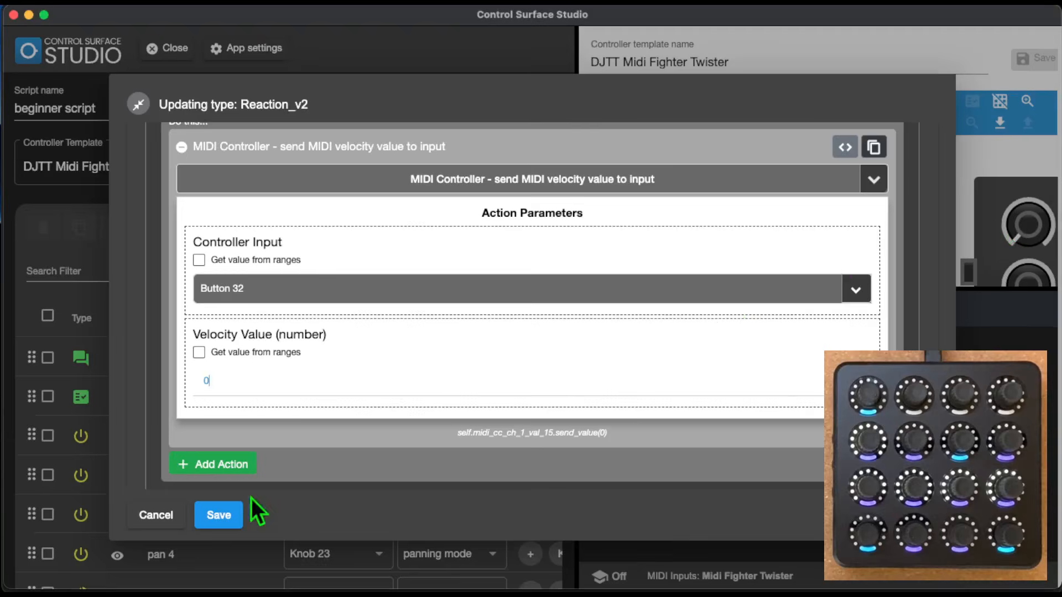
click(217, 517)
click(480, 111)
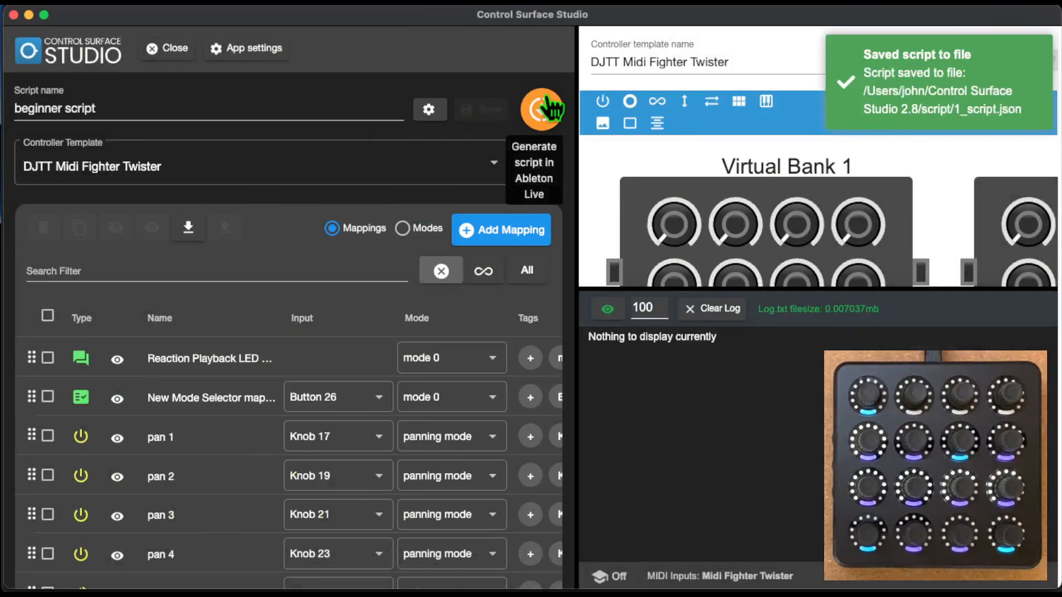
Generate the script again, and start and stop playback in Ableton Live to check that Button 32's LED follows the playback state.
click(545, 101)
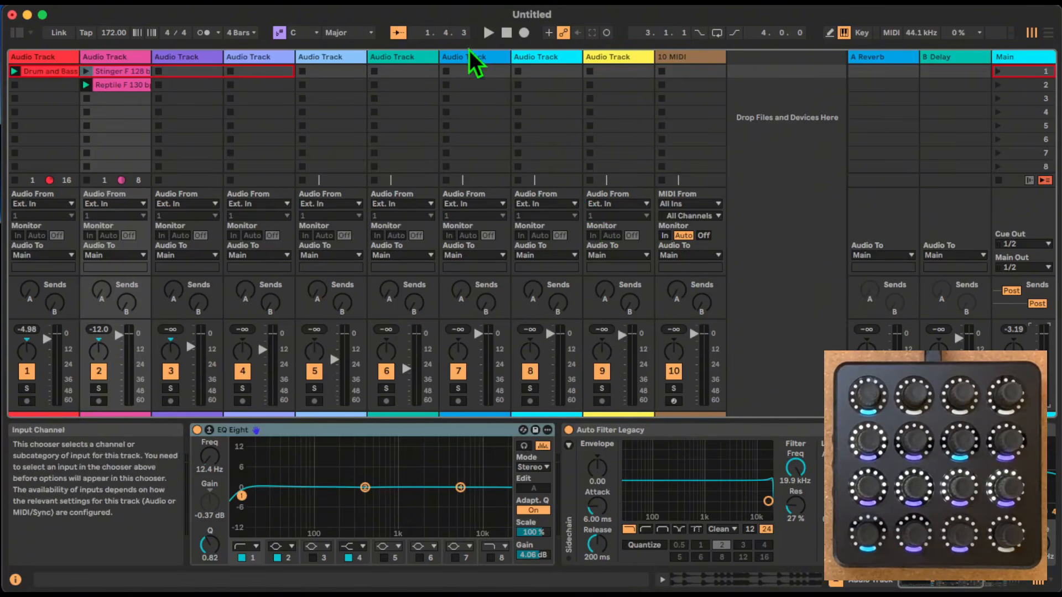
click(487, 35)
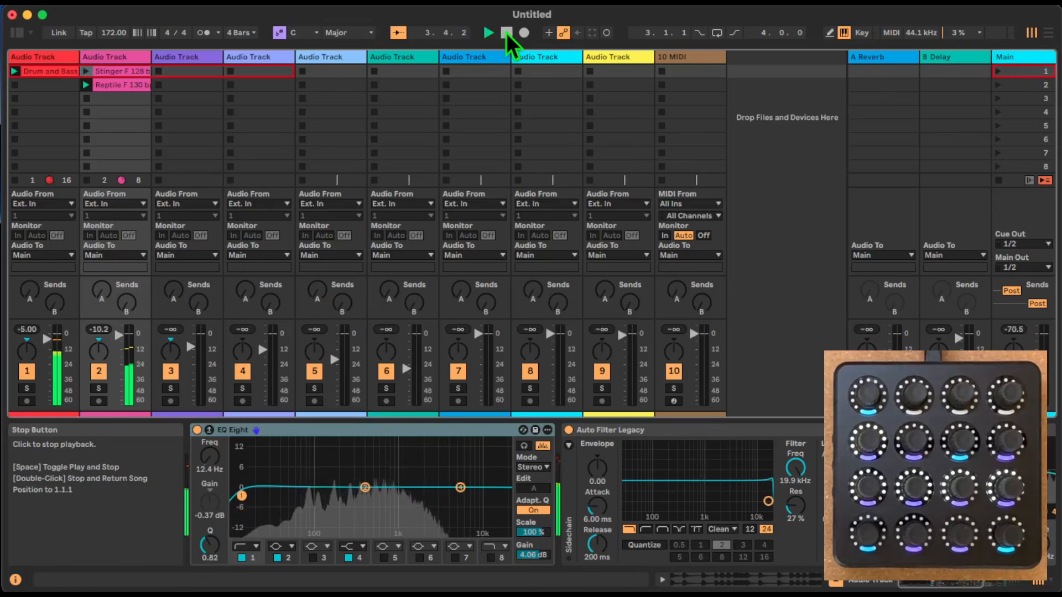
click(506, 32)
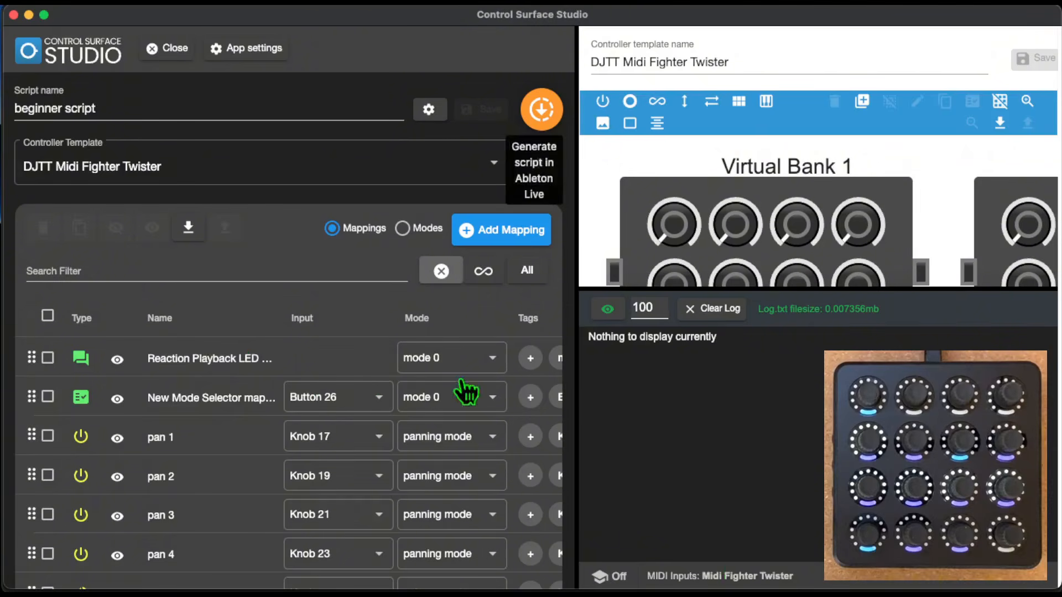
Reopen the Playback LED Reaction mapping and add the note "If playback started - turn LED ON" to Action Block 1, copying its text.
click(246, 359)
scroll(380, 320, down, 6)
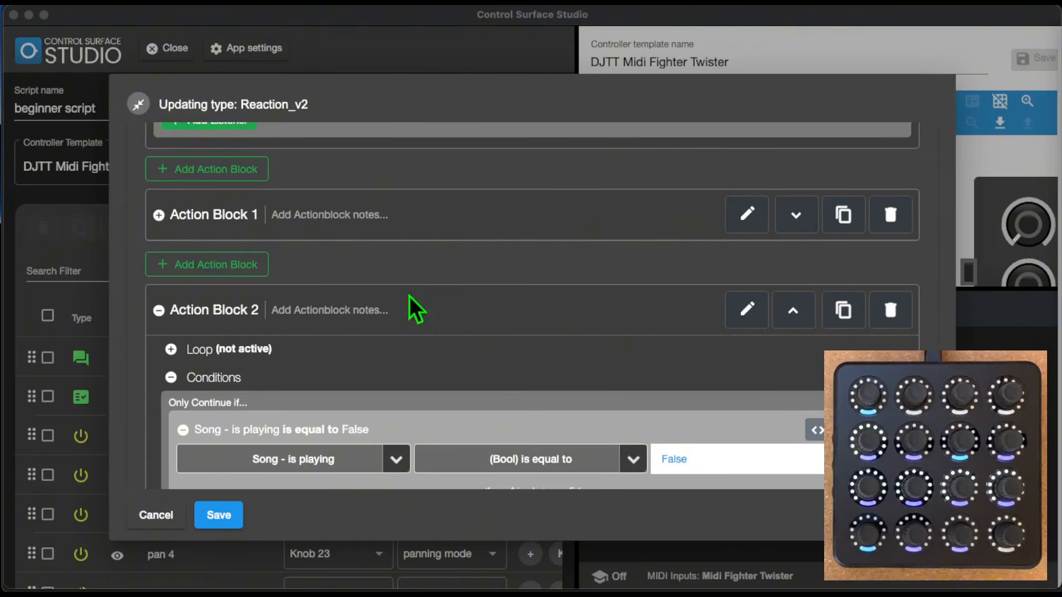
click(381, 217)
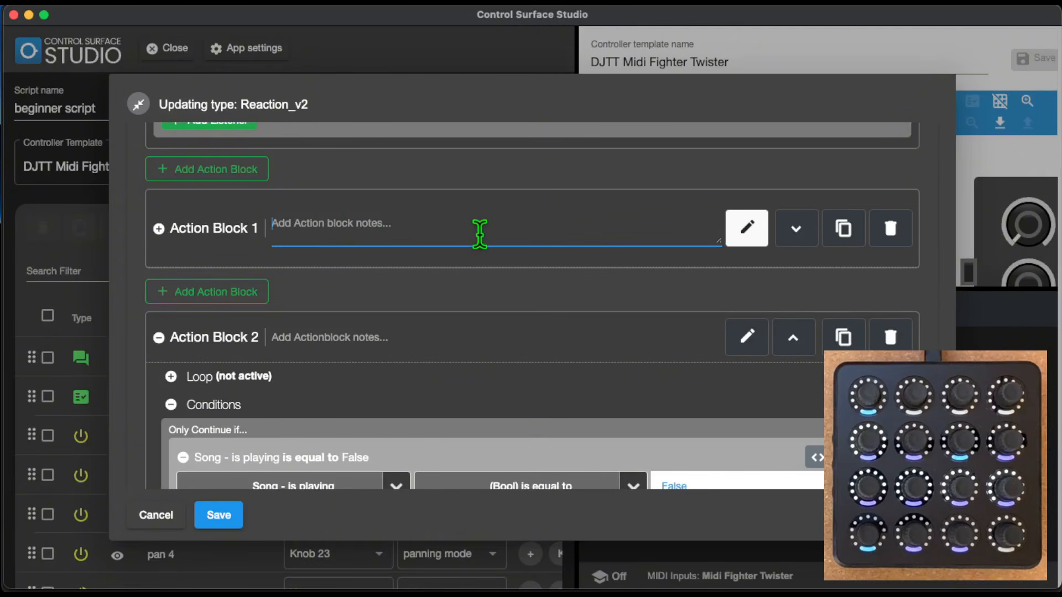
text(If)
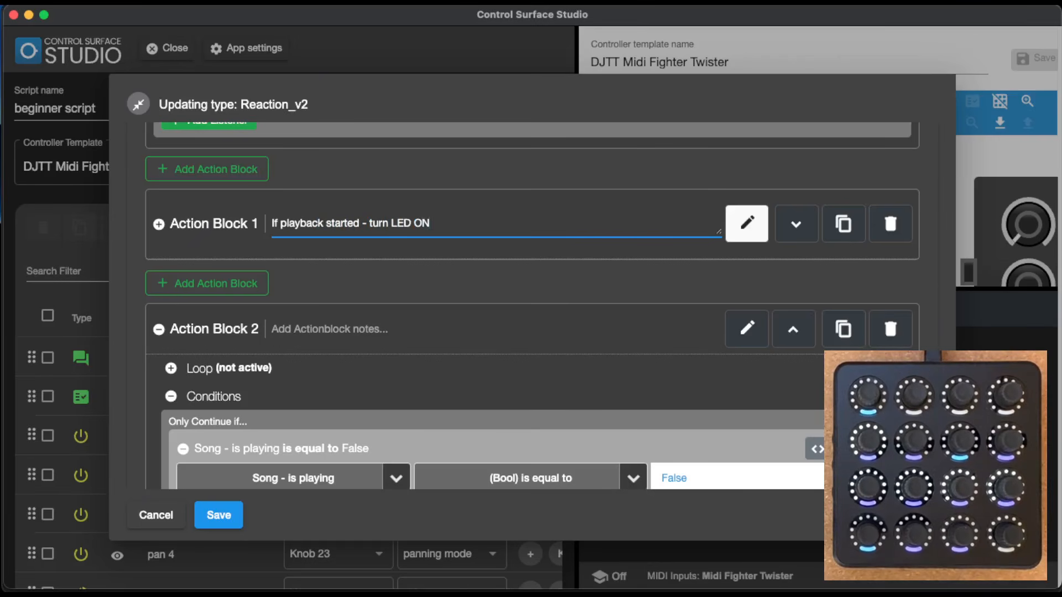
triple_click(534, 221)
key(ctrl+c)
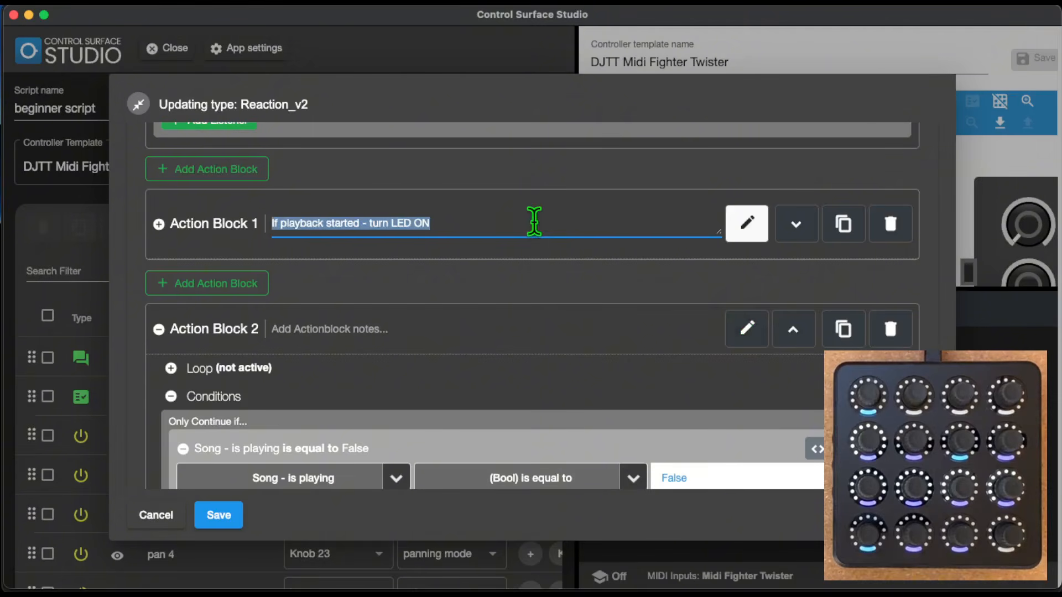
Add the note "If playback started - turn LED OFF" to Action Block 2, collapse the block and save the mapping.
click(746, 328)
key(ctrl+v)
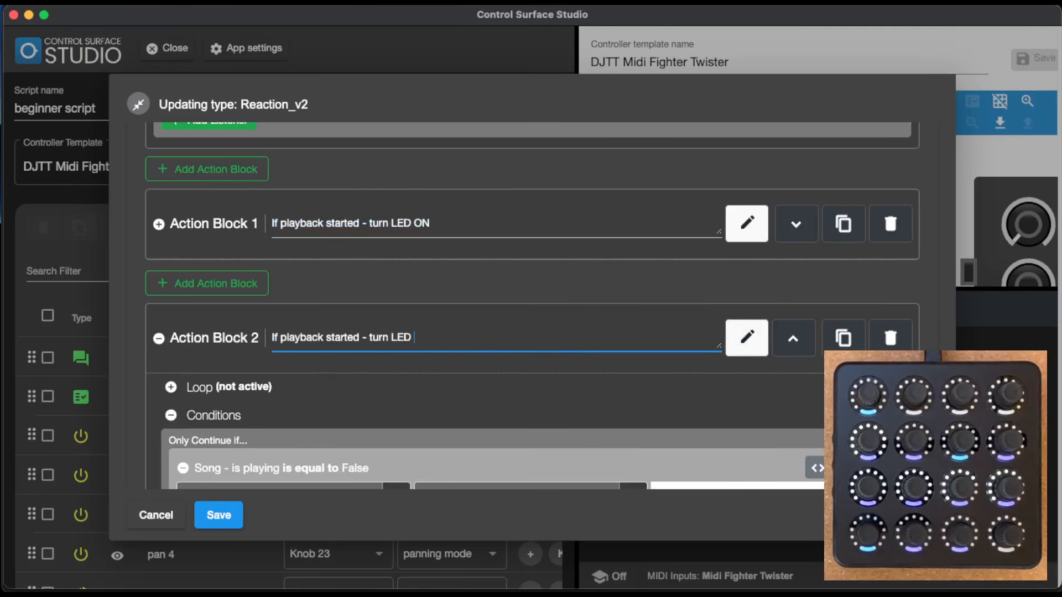
click(746, 338)
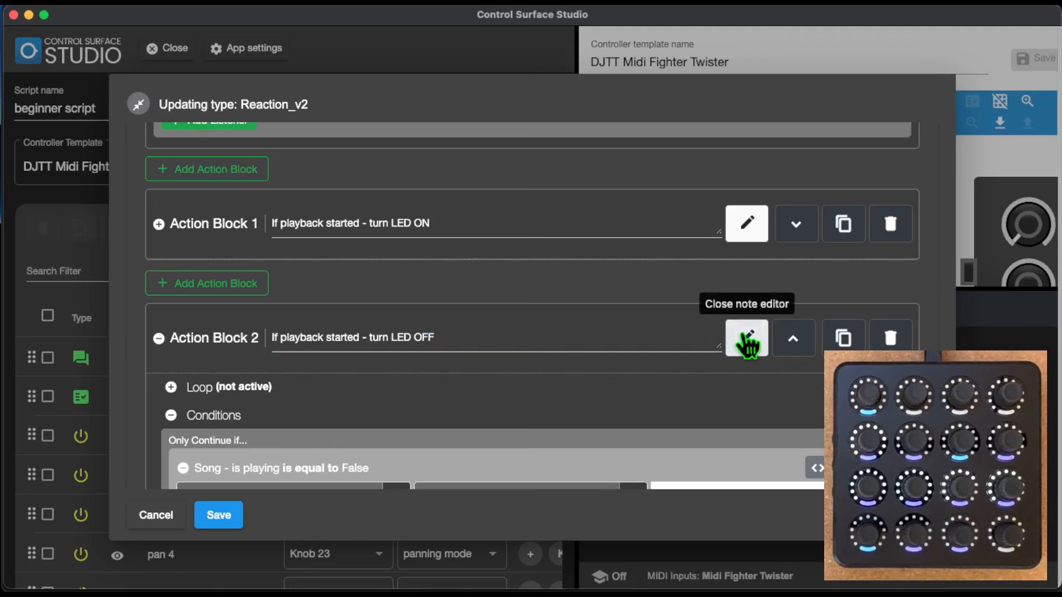
click(746, 224)
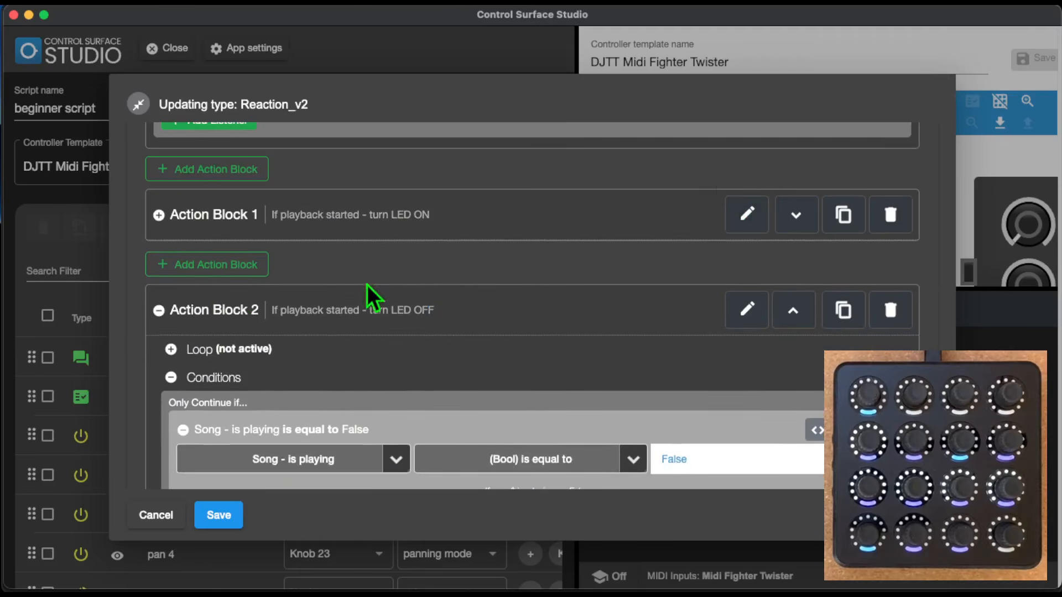
click(159, 311)
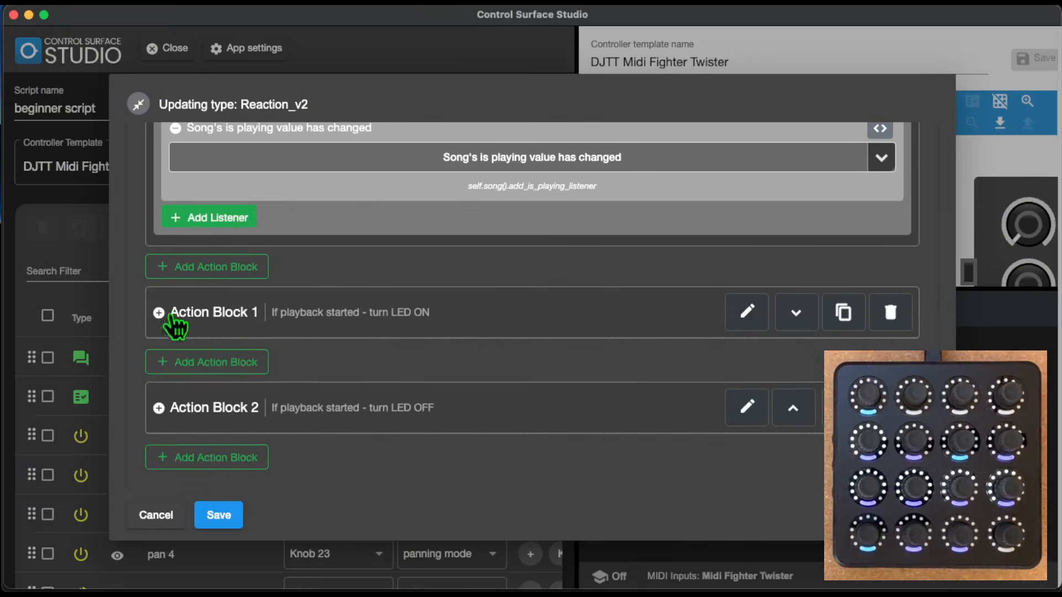
click(230, 515)
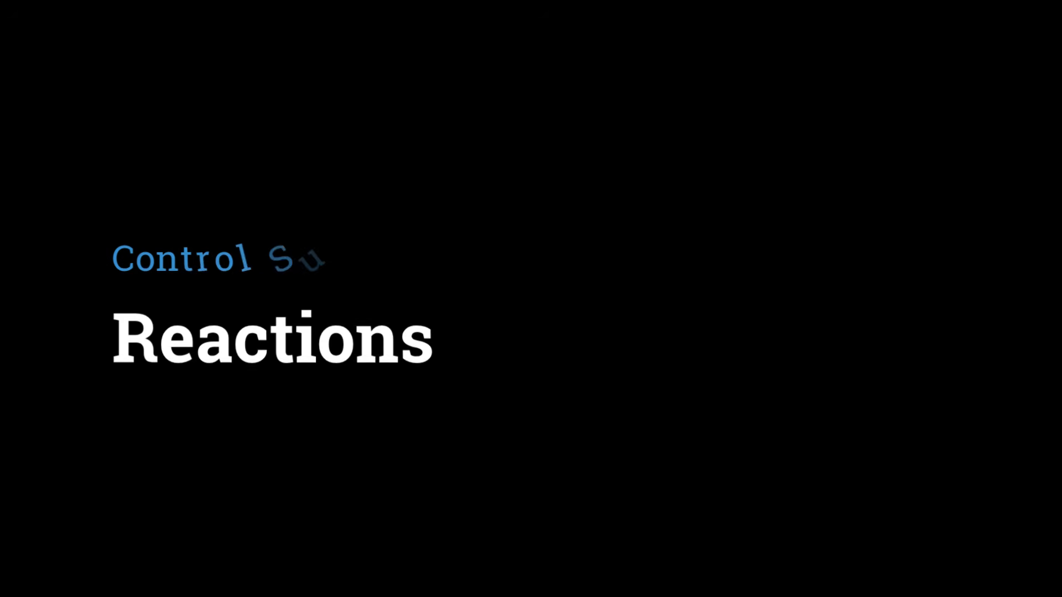
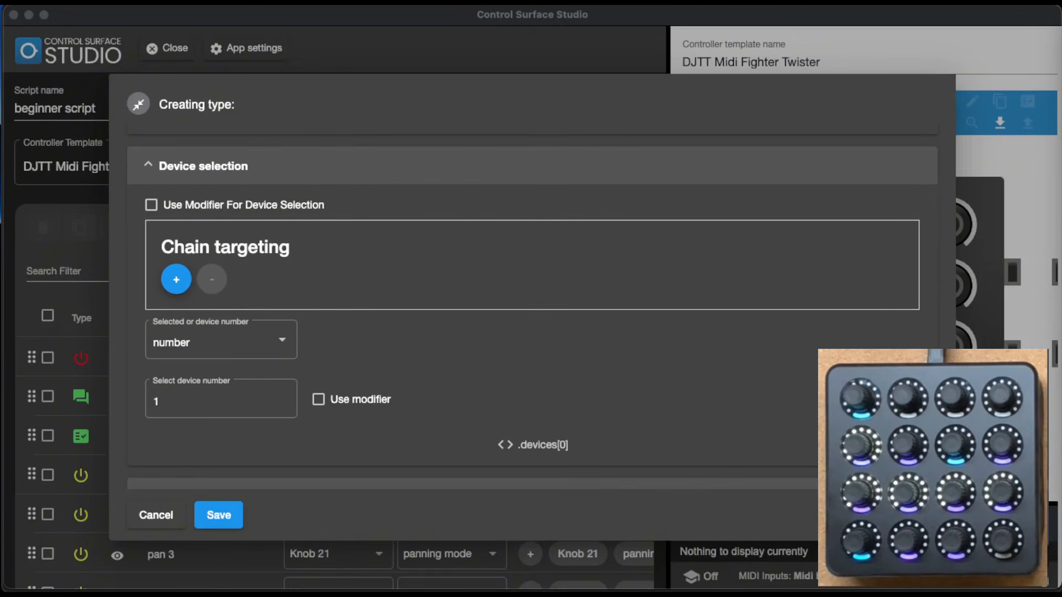
Save the new Knob 25 Parameter mapping with its default device and parameter numbers, and save and generate the script.
scroll(623, 359, down, 5)
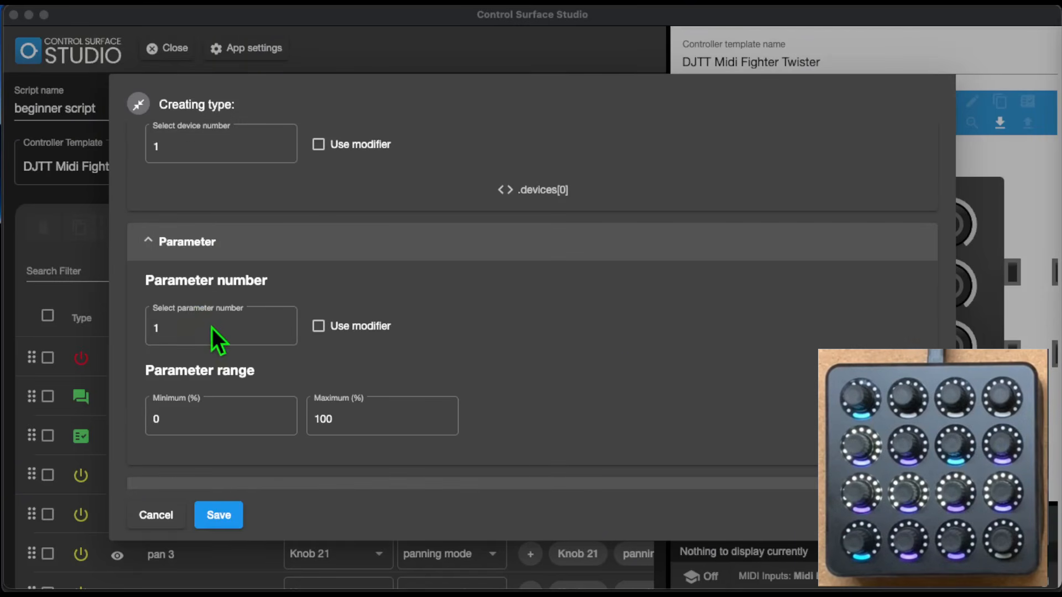
click(227, 514)
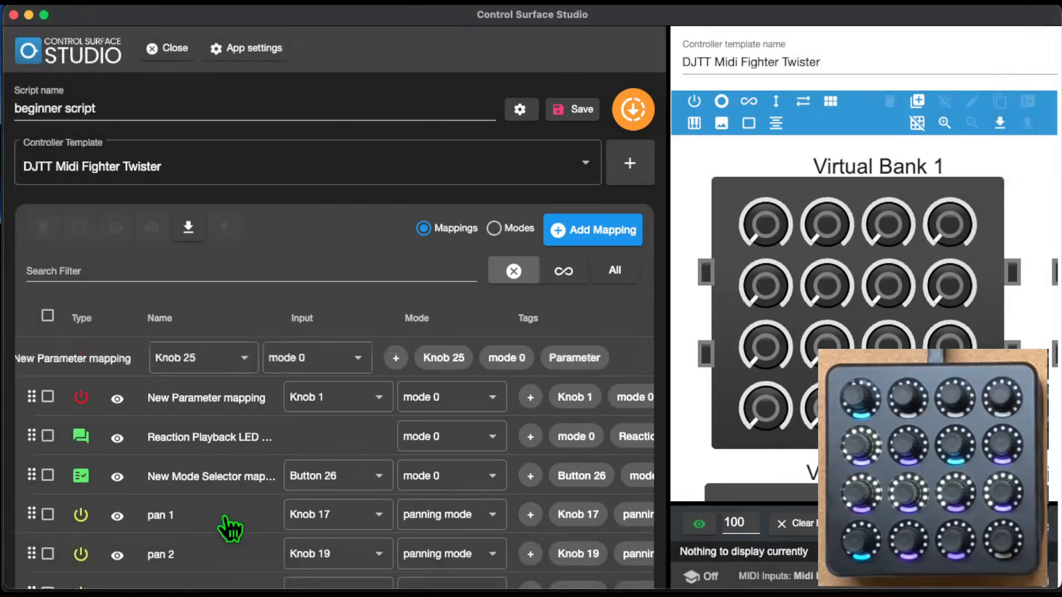
click(576, 109)
click(632, 110)
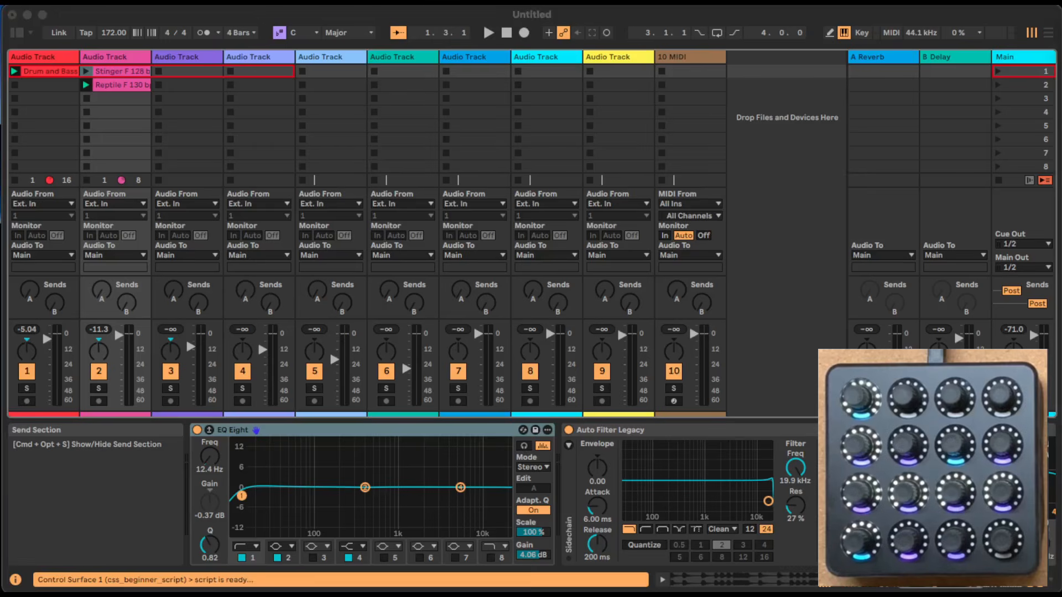
Select the EQ Eight in Ableton Live and switch between the first three tracks to check which device gain Knob 25 controls.
click(380, 433)
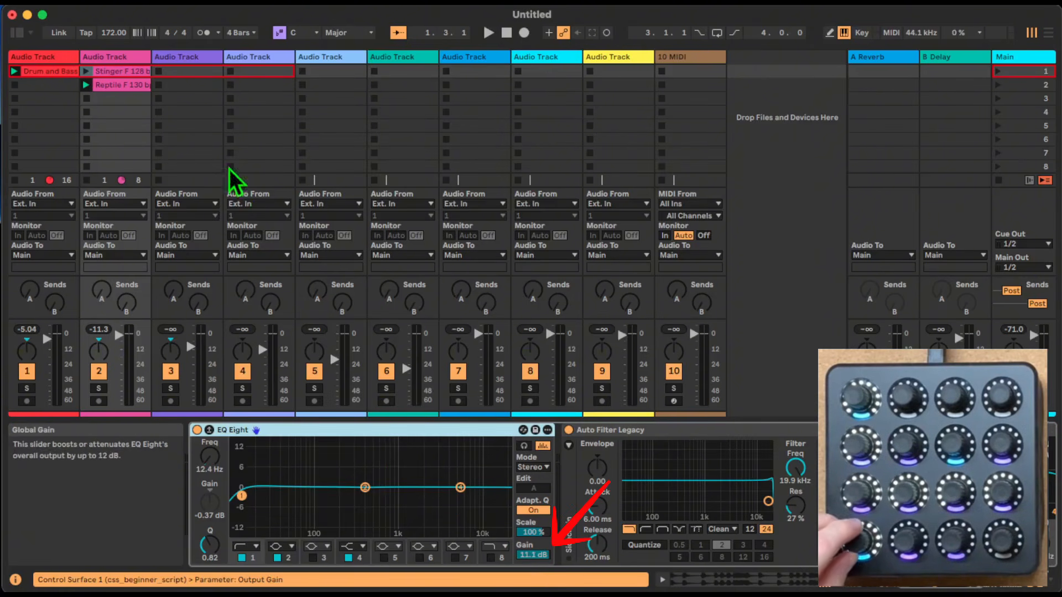
click(120, 57)
click(175, 55)
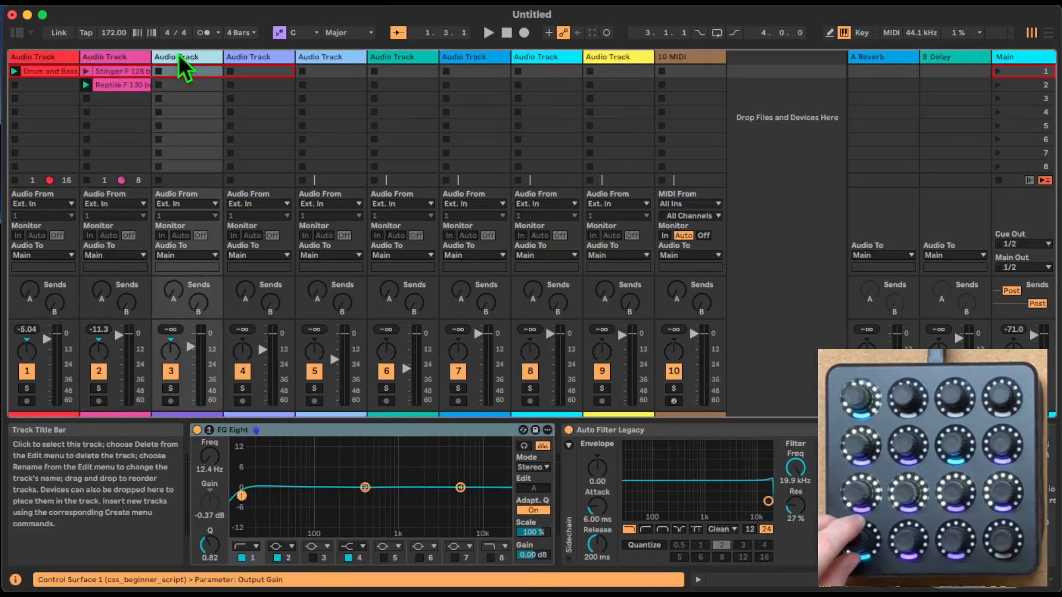
click(51, 56)
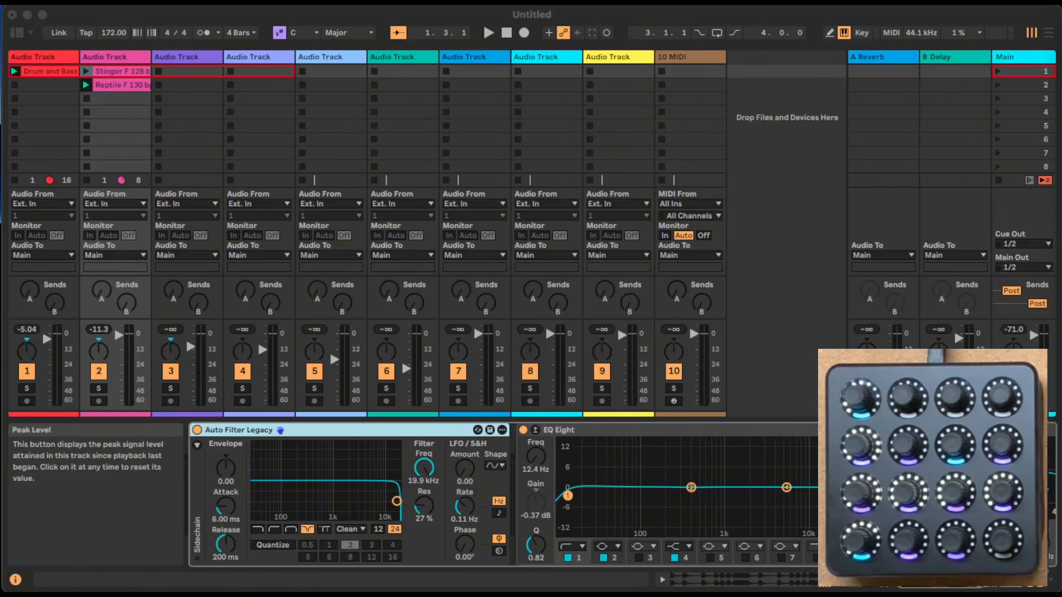
Compare the order of the devices in the chains of the first and second audio tracks.
scroll(661, 514, right, 1)
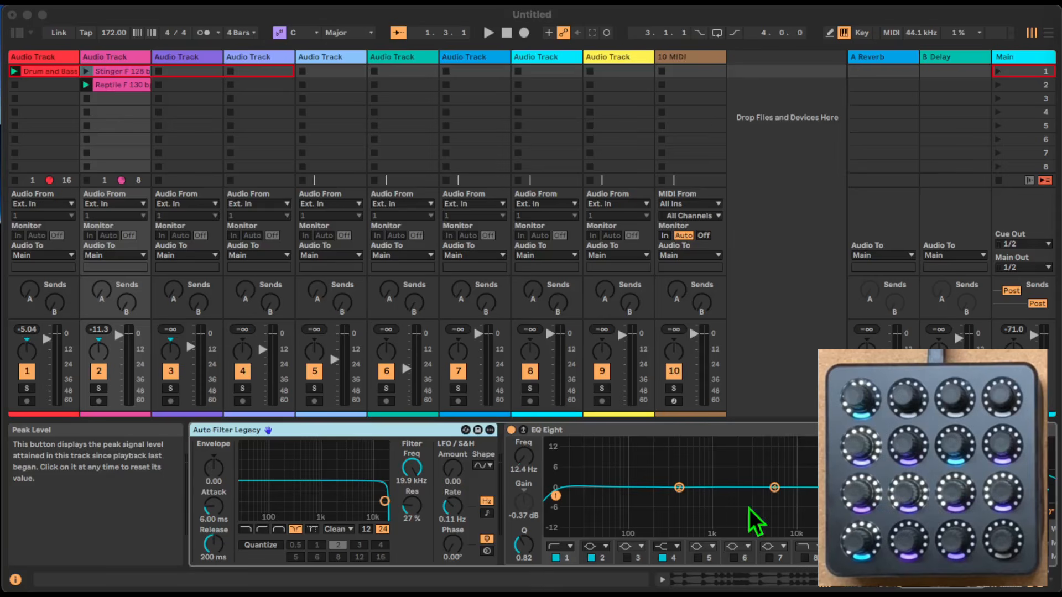
scroll(748, 509, right, 5)
click(104, 58)
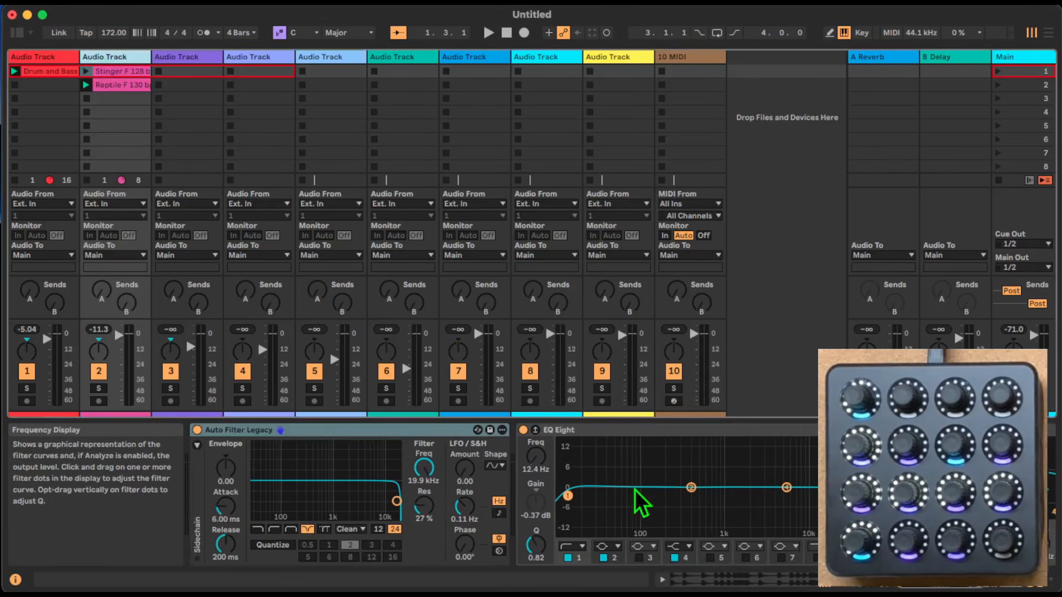
scroll(634, 490, right, 5)
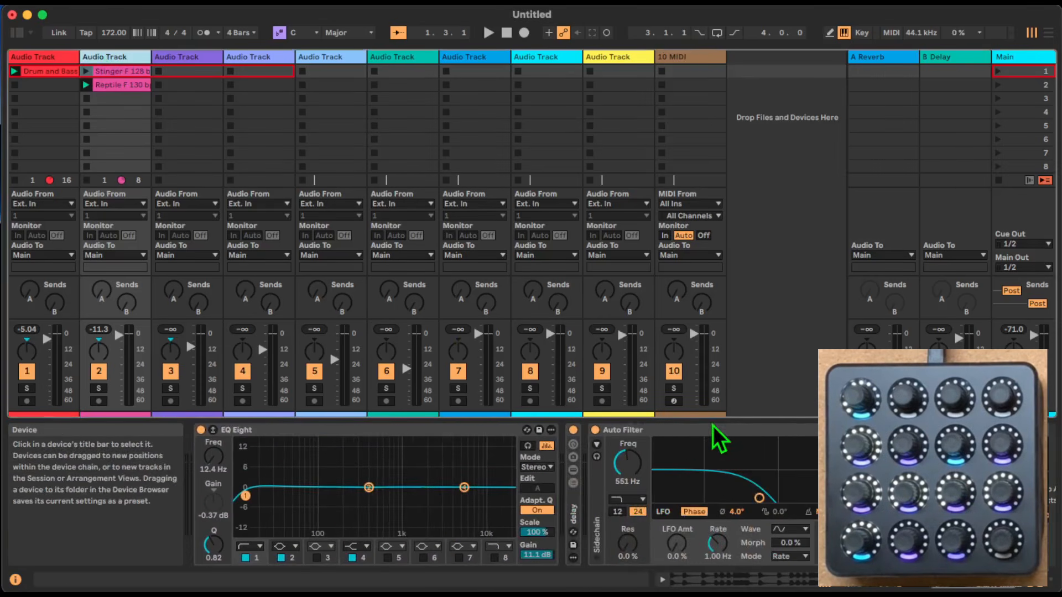
scroll(701, 487, left, 5)
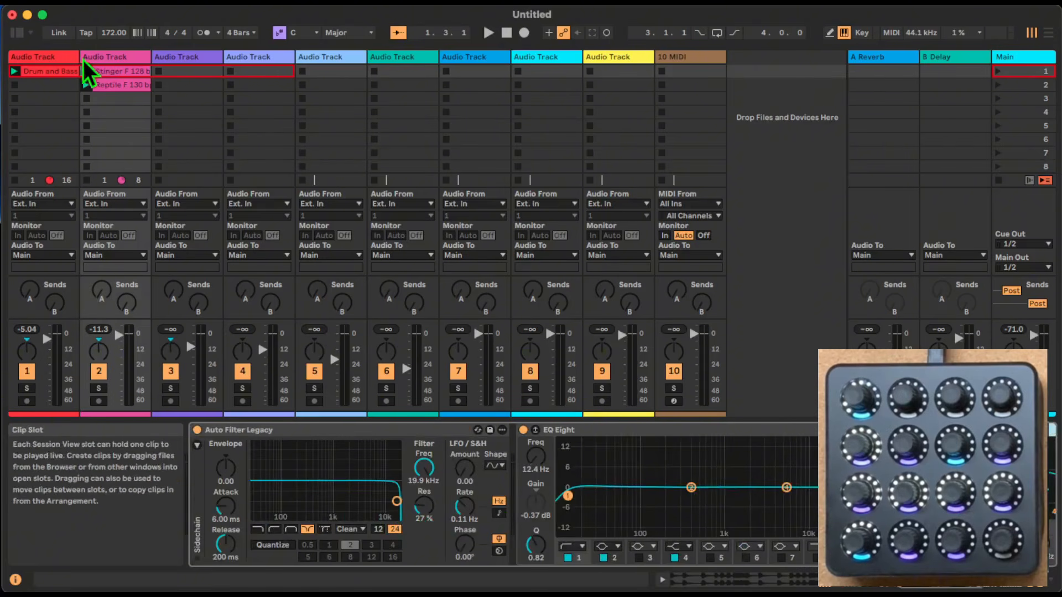
click(61, 58)
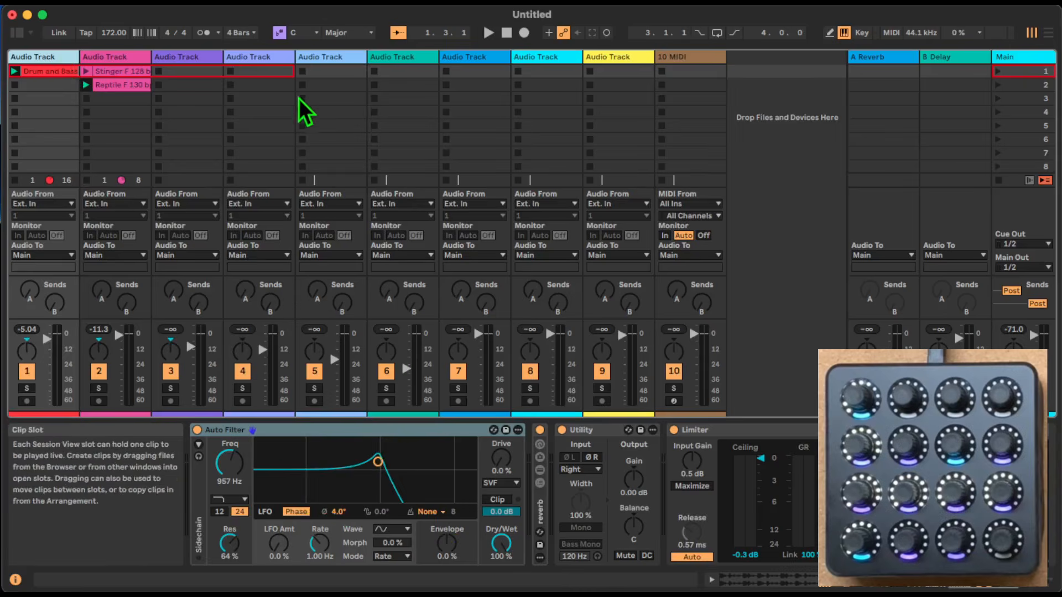
Add an Auto Filter after EQ Eight on the third audio track, lower its frequency to about 33.4 Hz, and hide the browser.
drag(178, 147, 567, 482)
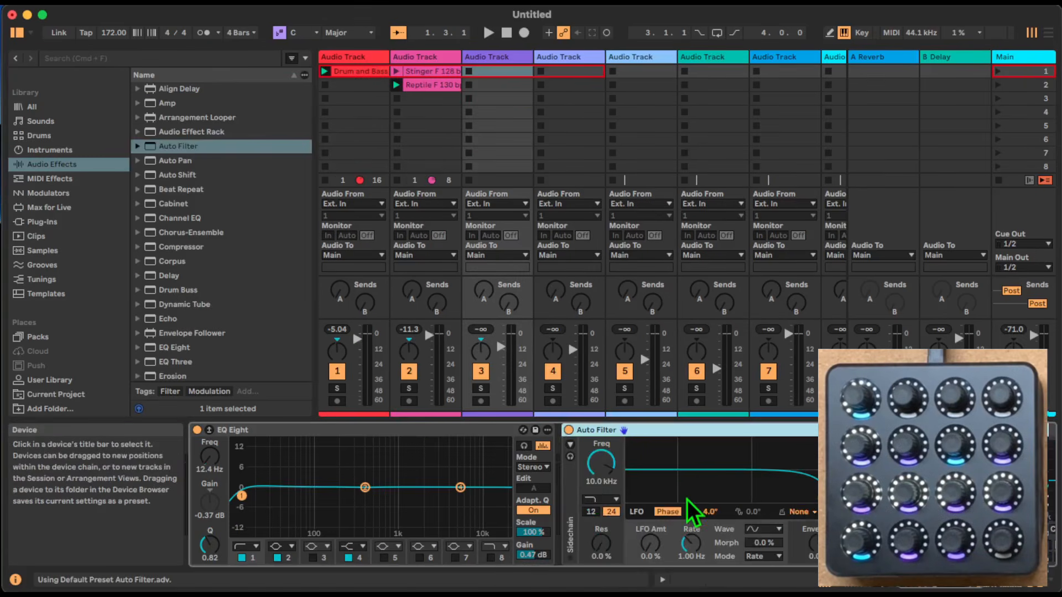
scroll(731, 496, right, 1)
scroll(731, 507, right, 5)
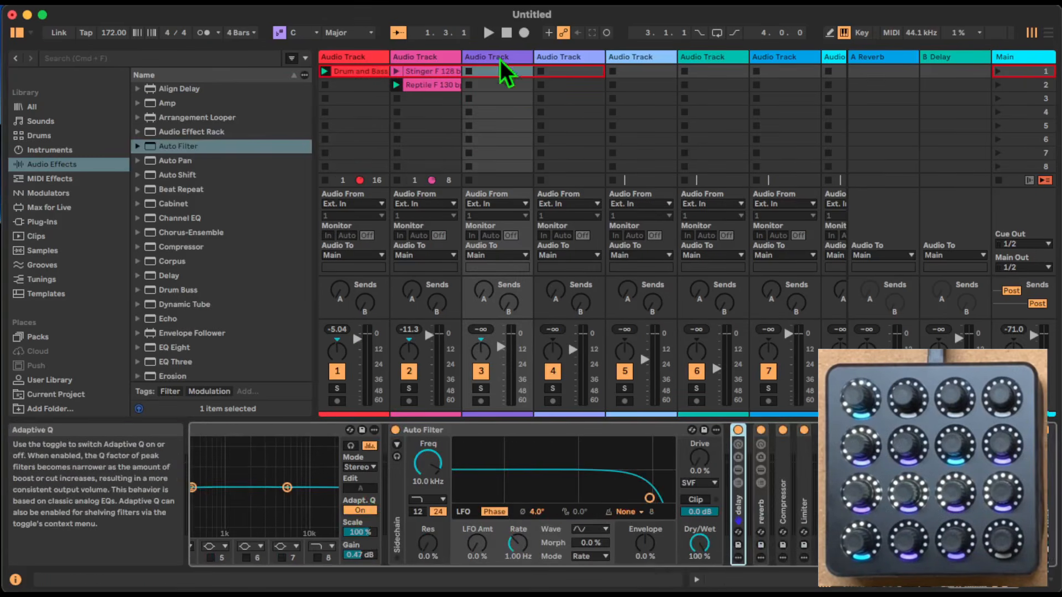
click(472, 497)
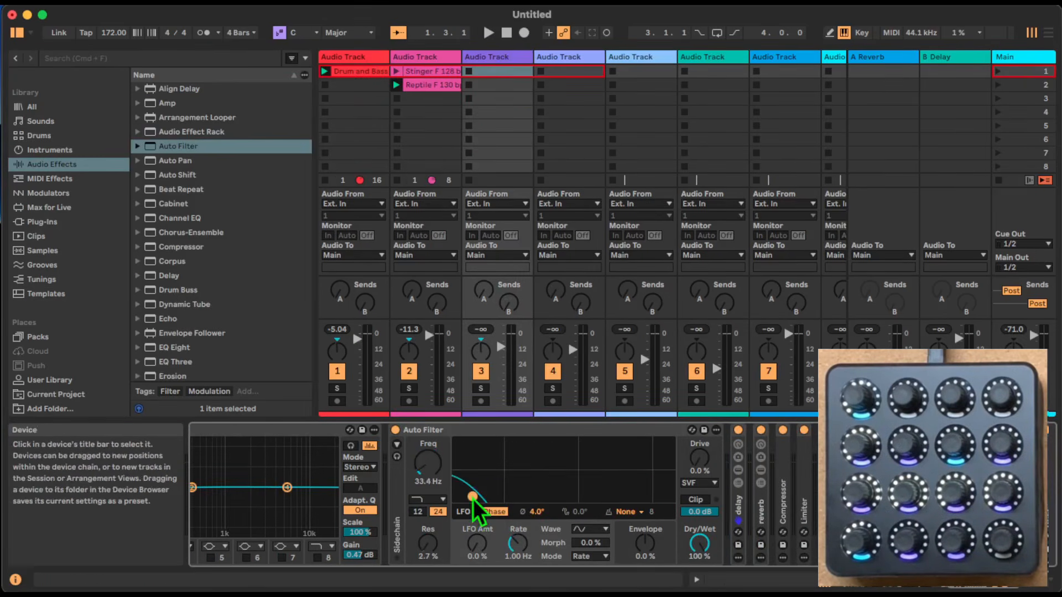
click(16, 32)
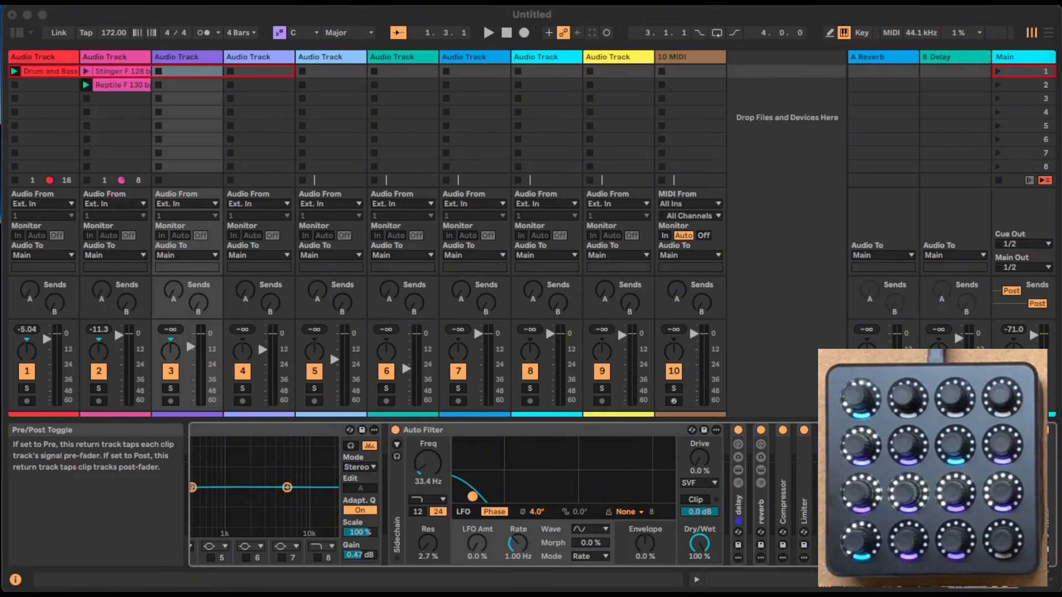
Switch to Control Surface Studio and delete the New Parameter mapping assigned to Knob 1.
key(super+Tab)
key(super+Tab)
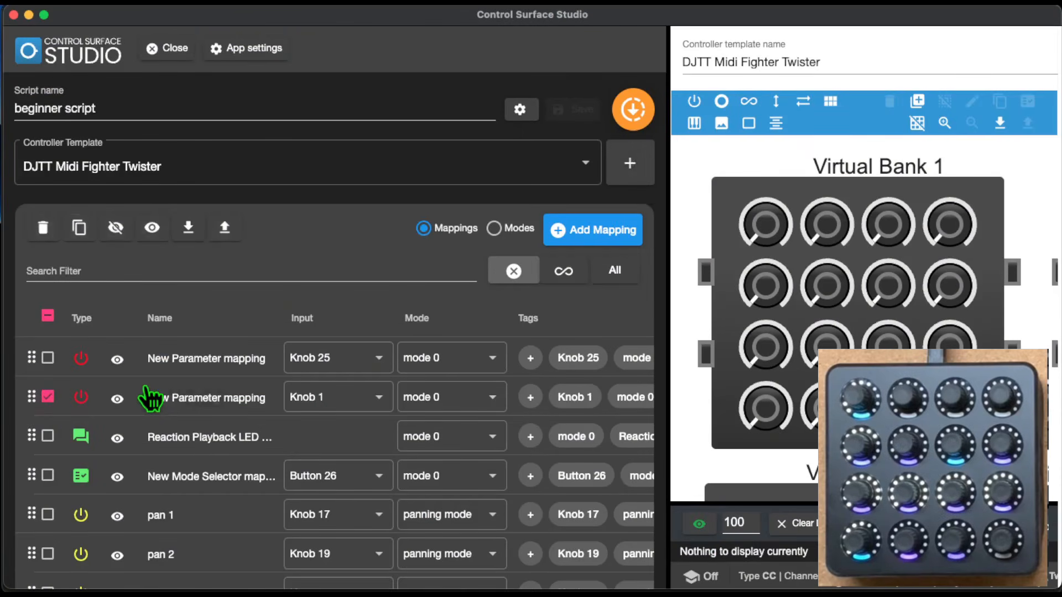
click(42, 227)
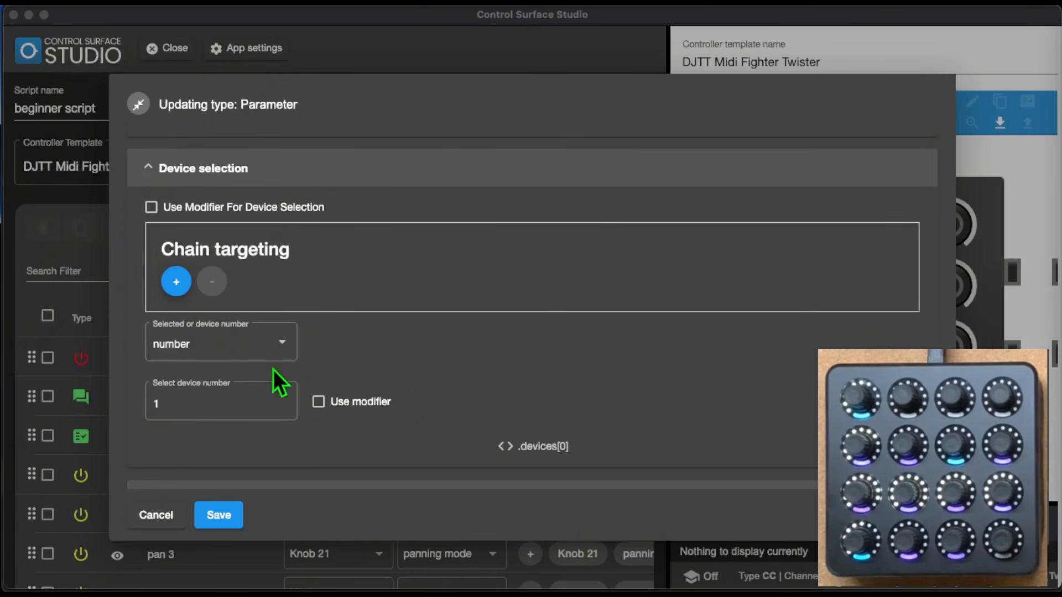
Make the Parameter mapping's device number come from modifier m1 and save the mapping.
click(319, 402)
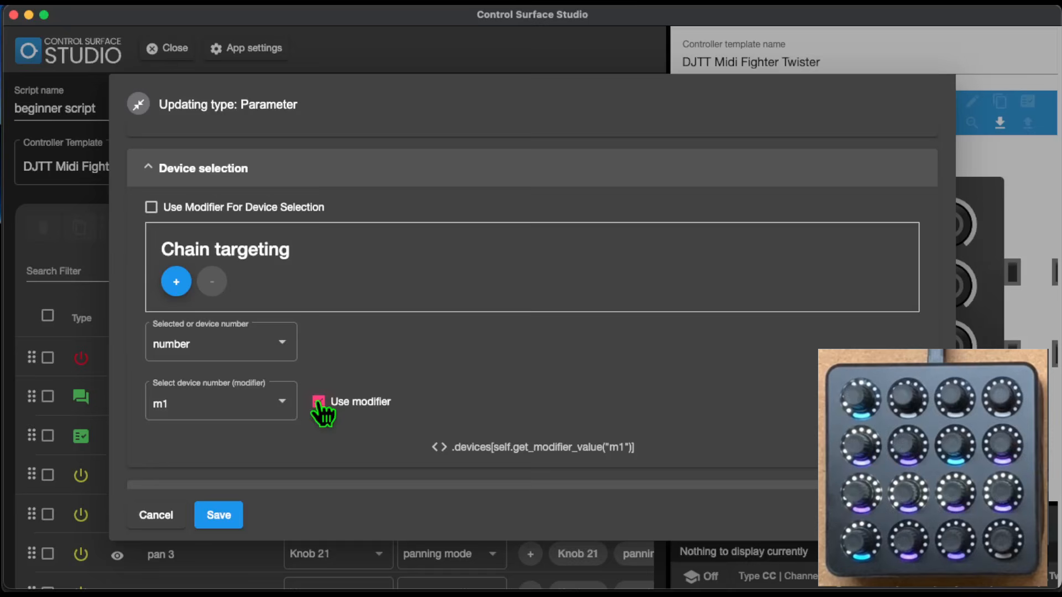
click(282, 416)
click(280, 404)
scroll(786, 298, down, 1)
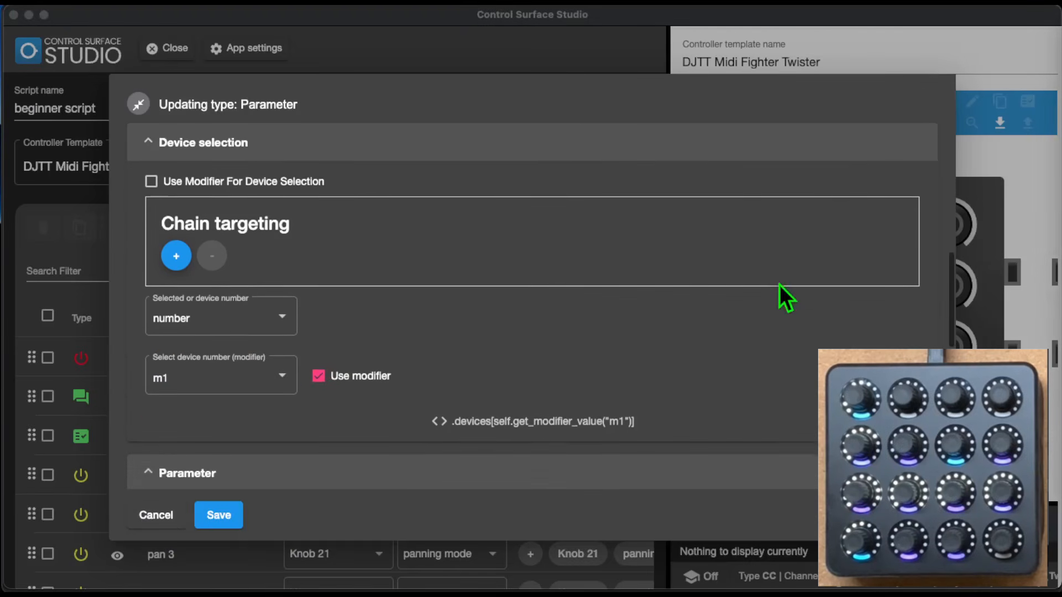
click(219, 515)
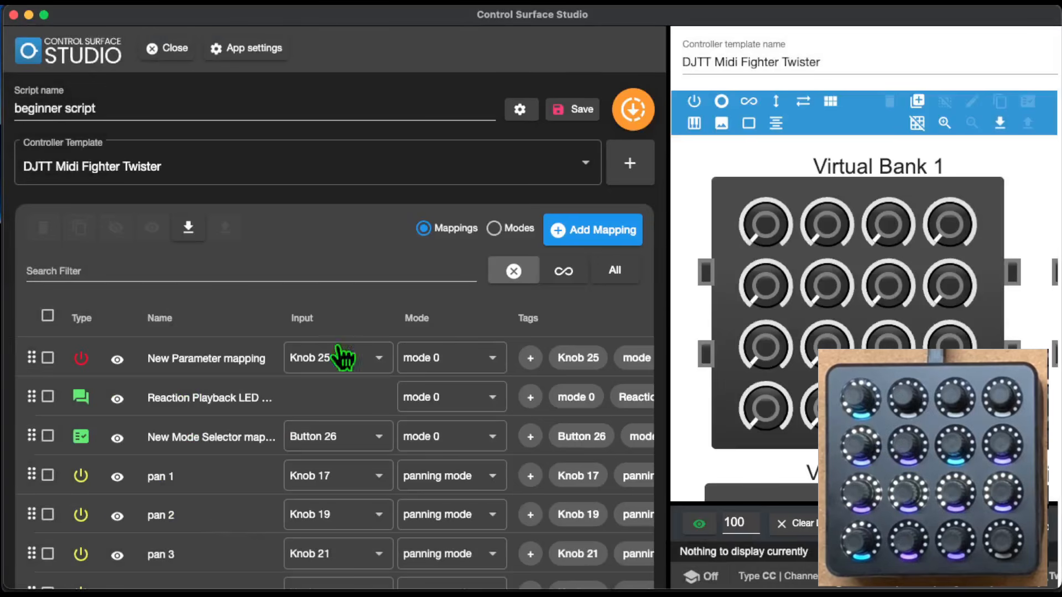
Add a Reaction mapping named "Find & Set modifier value".
click(595, 239)
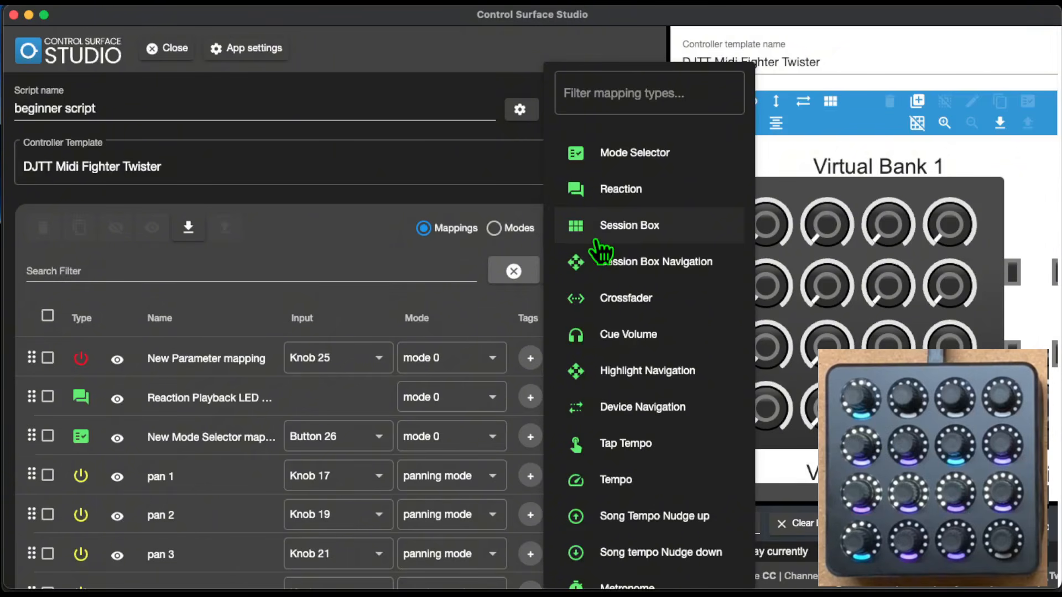
click(622, 192)
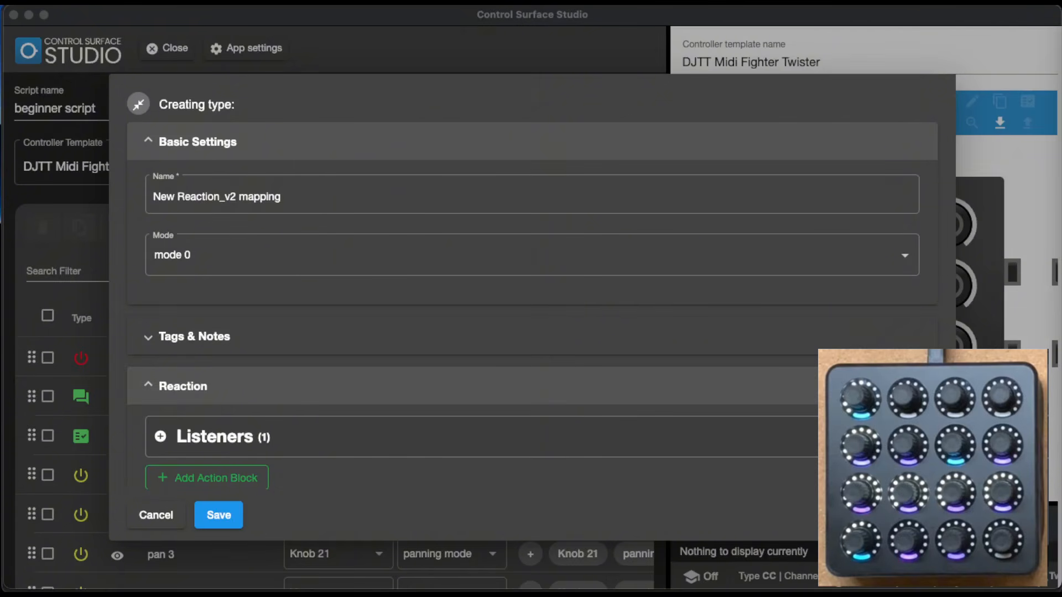
triple_click(339, 198)
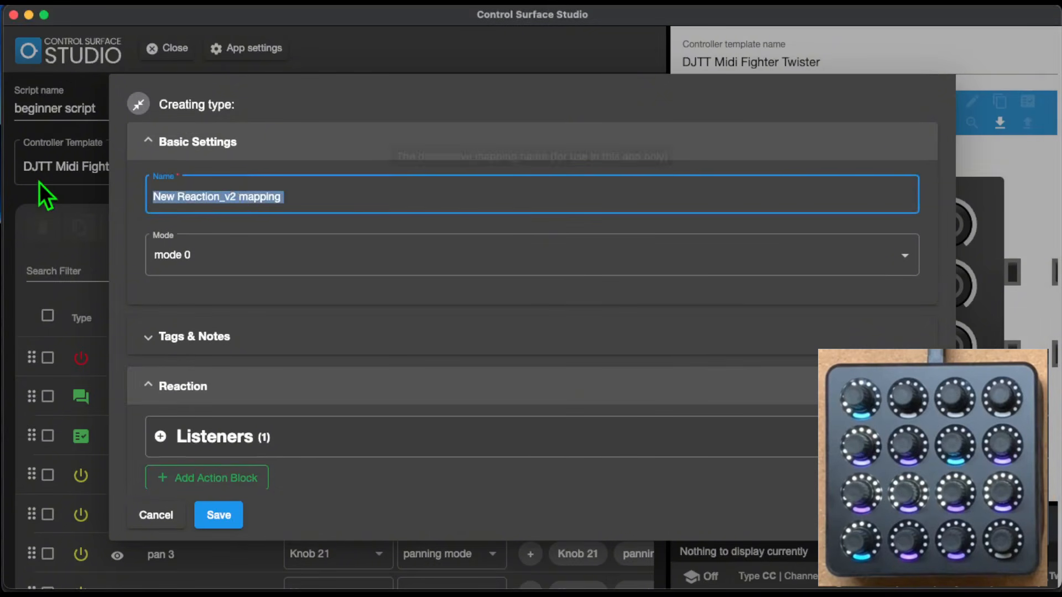
text(Find )
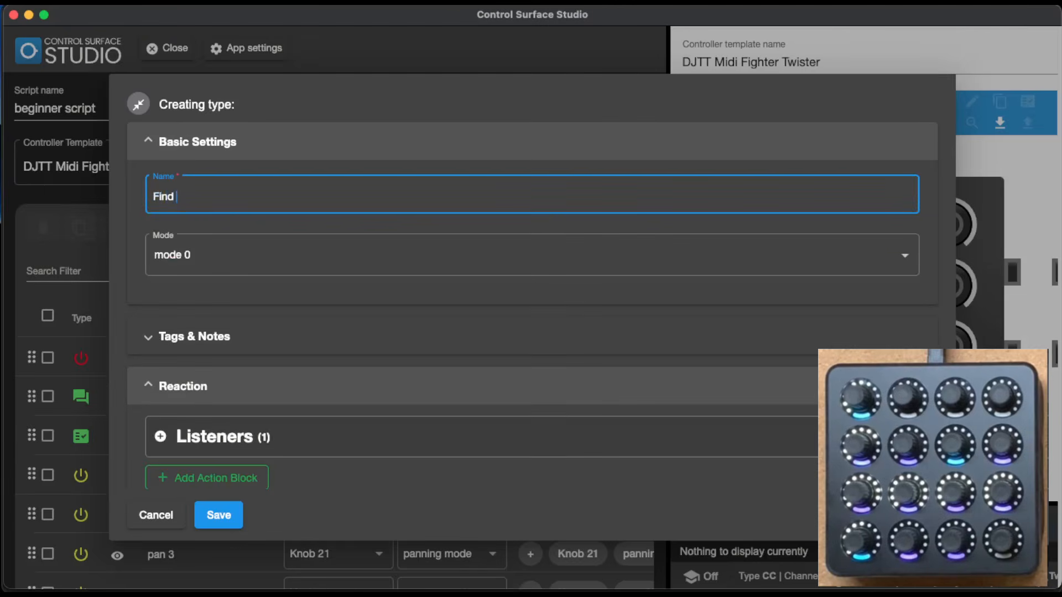
text(& Set modifier value)
Set the reaction's first listener to "script is initialised".
scroll(634, 291, down, 1)
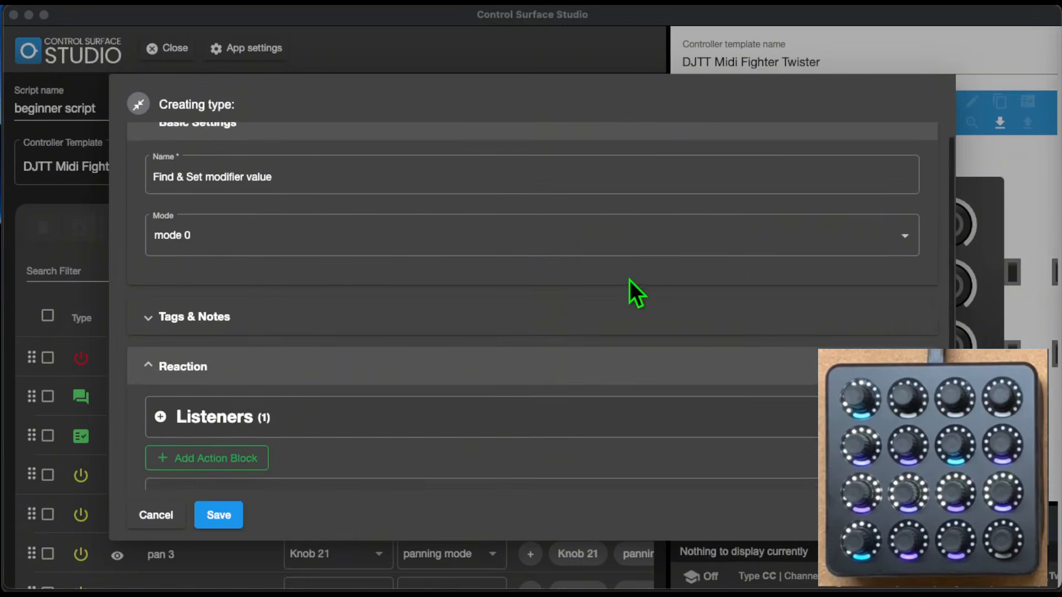
scroll(410, 240, down, 3)
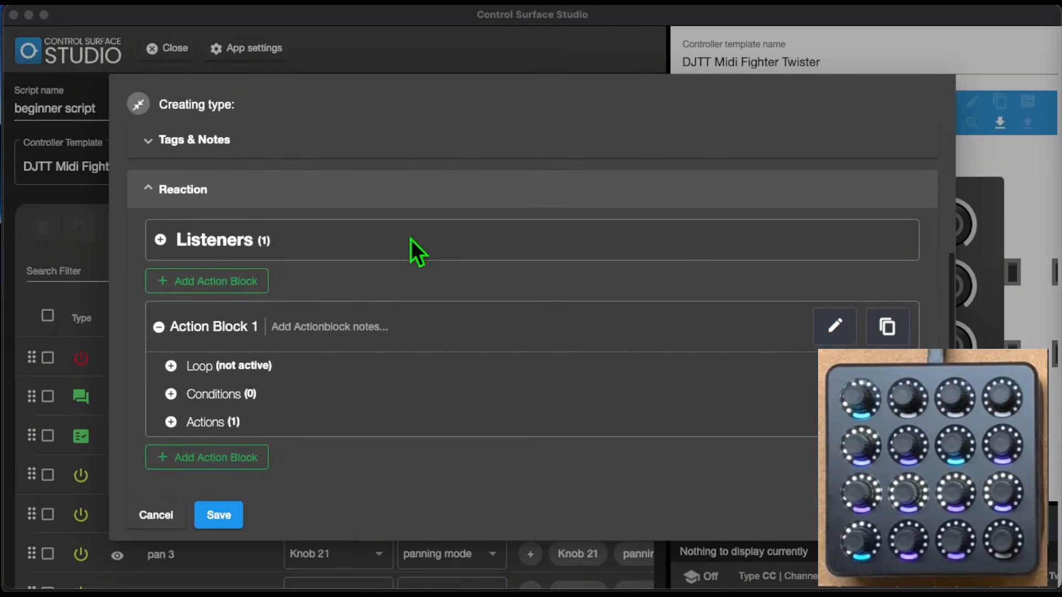
click(160, 239)
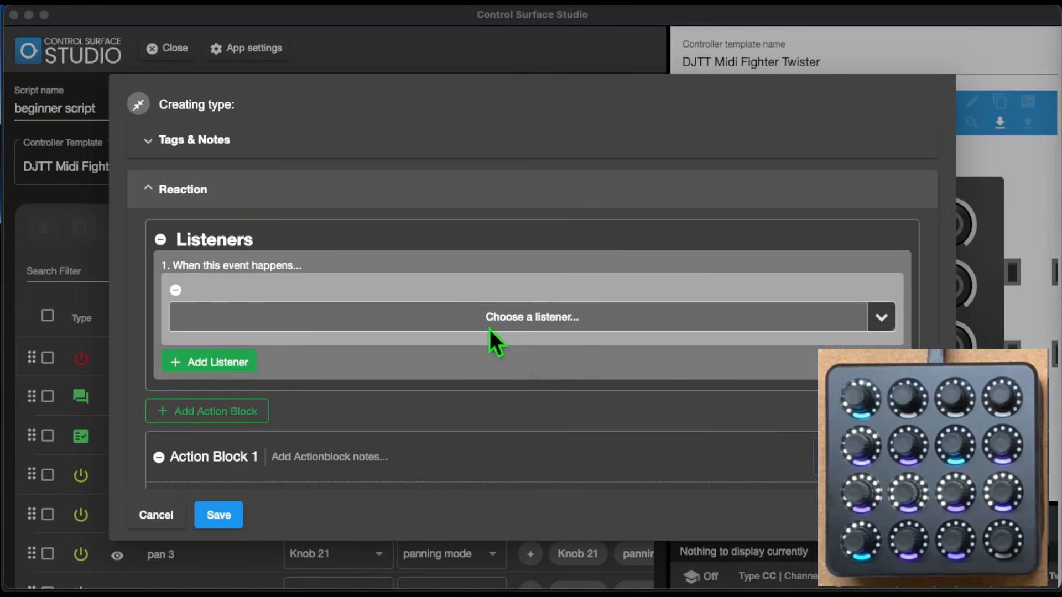
click(489, 328)
click(485, 326)
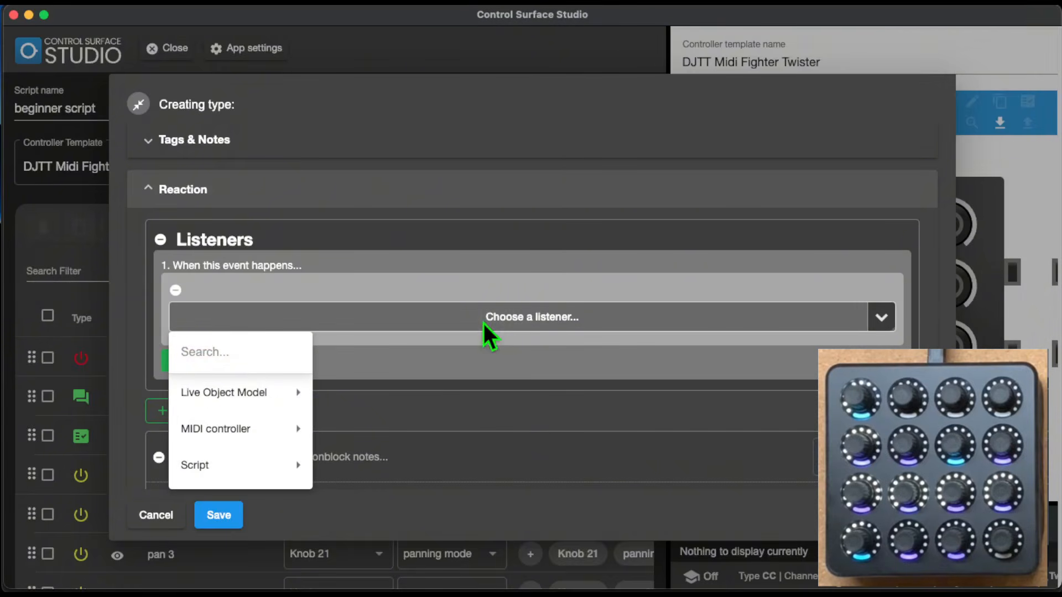
text(ini)
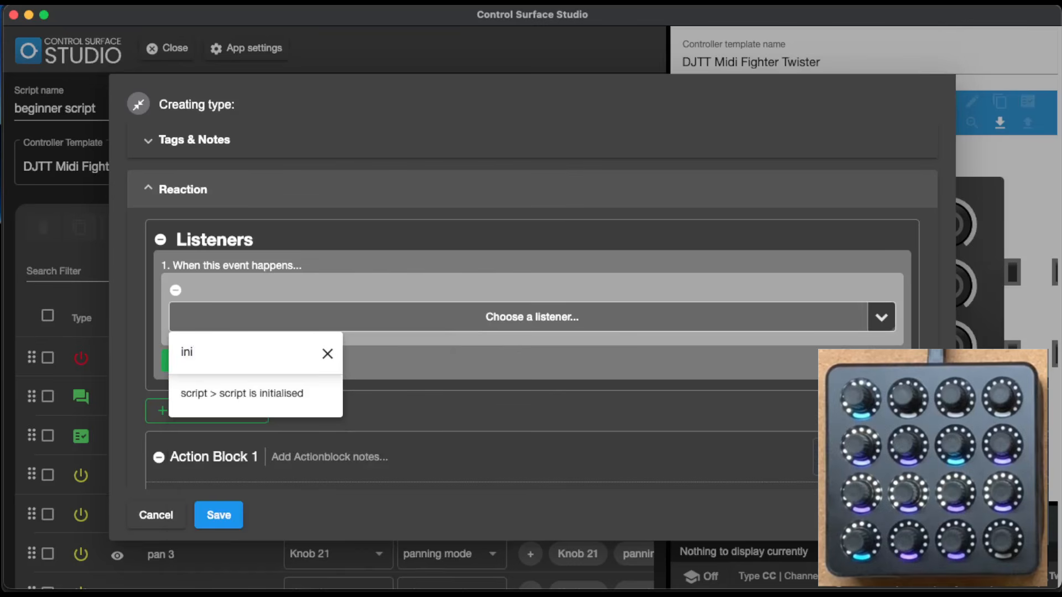
click(312, 393)
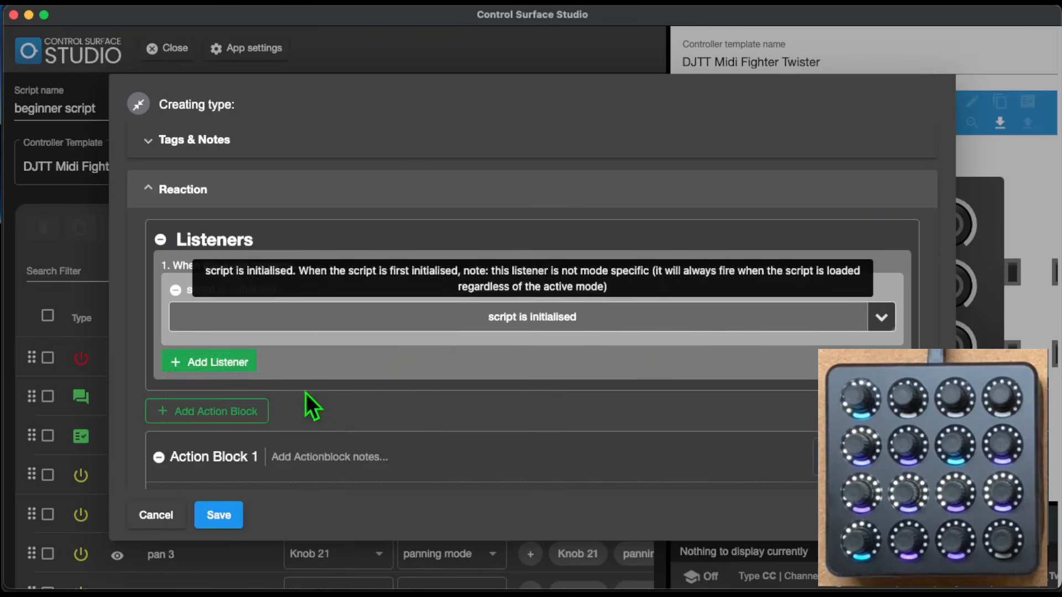
Add a second listener to the reaction that fires when the Song's selected track changes.
click(241, 365)
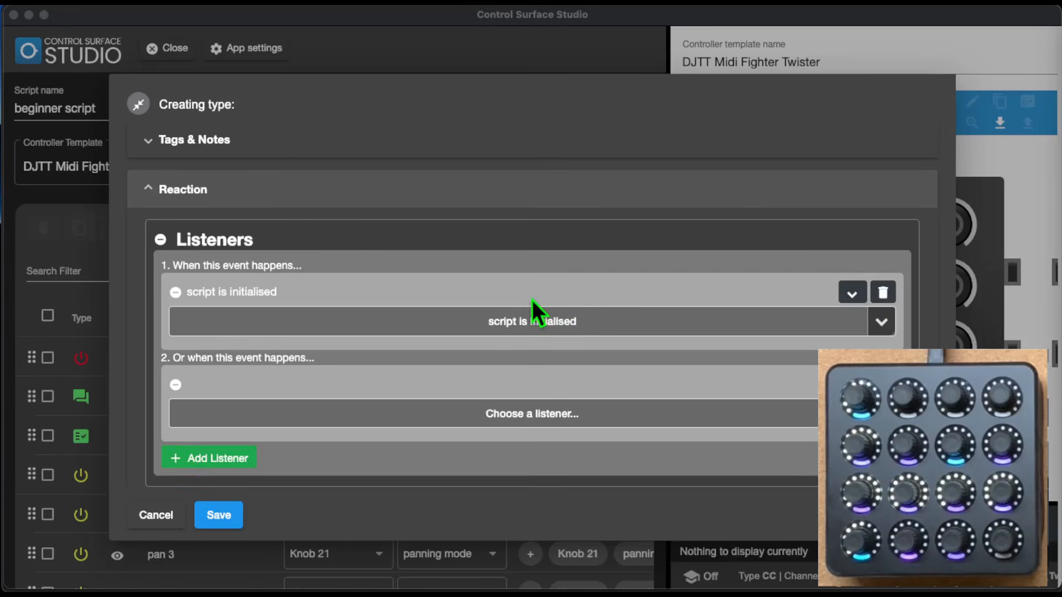
click(480, 412)
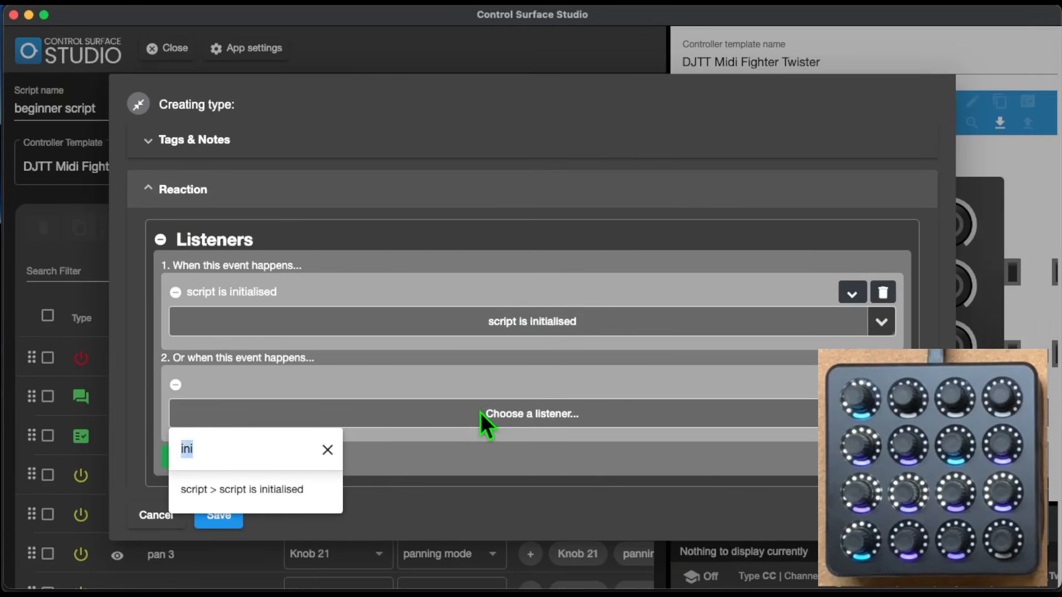
text(selected)
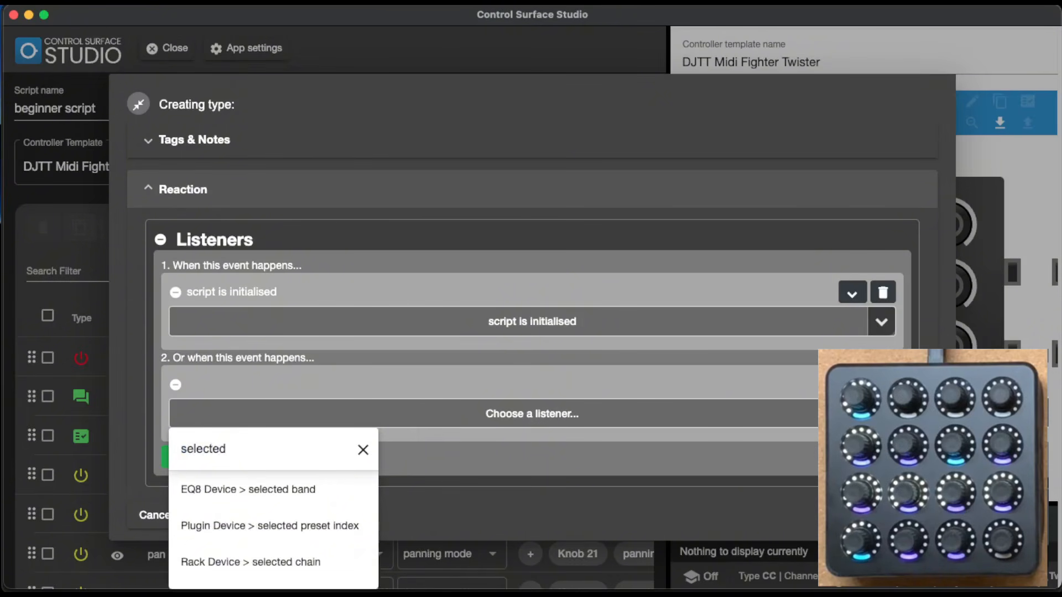
text( track)
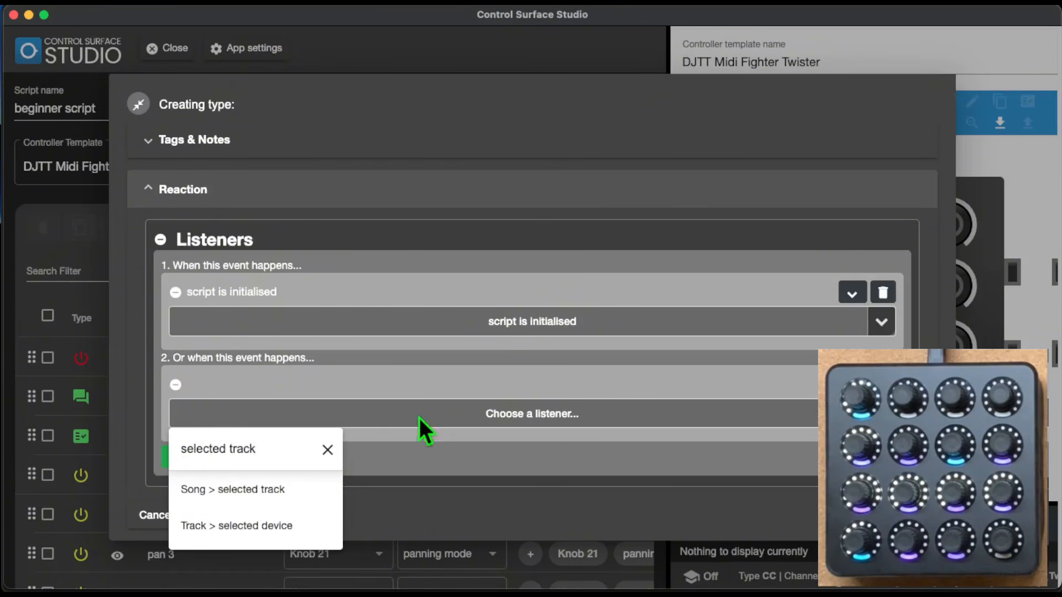
click(280, 490)
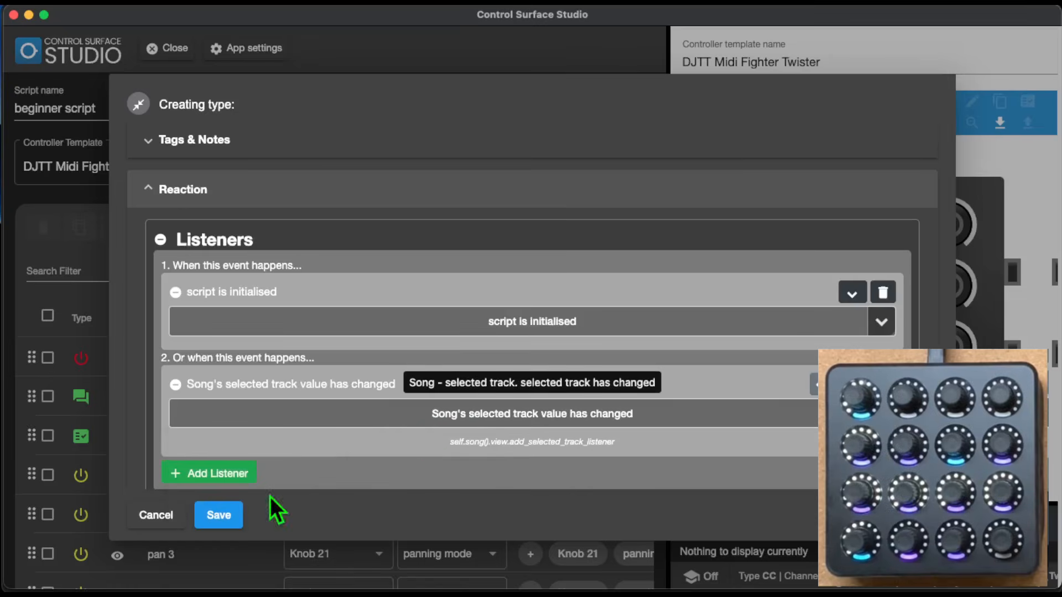
Add a third listener to the reaction that fires when the Track's devices value changes.
scroll(434, 433, down, 2)
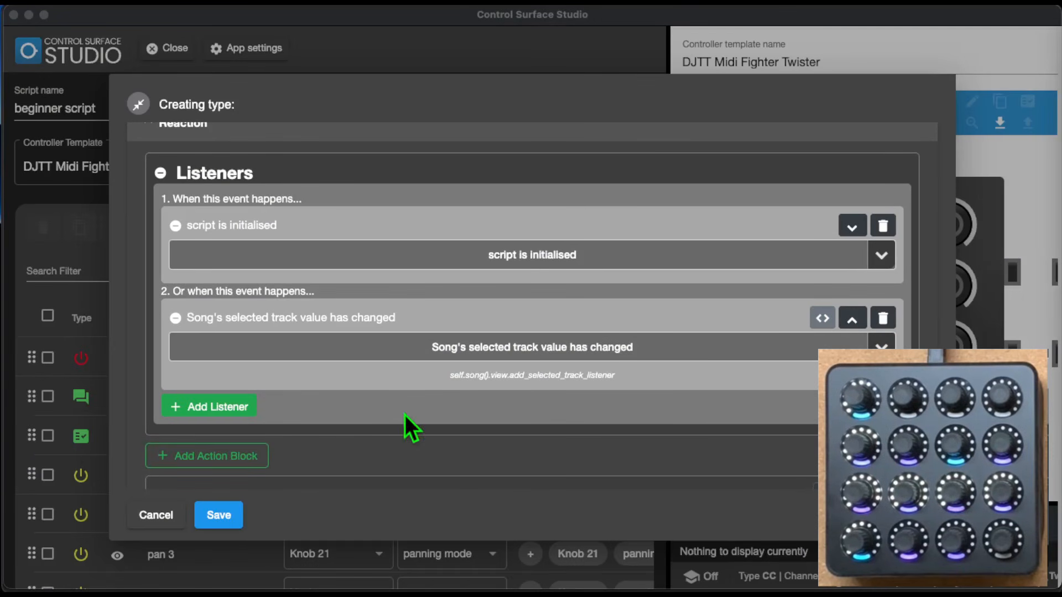
click(237, 409)
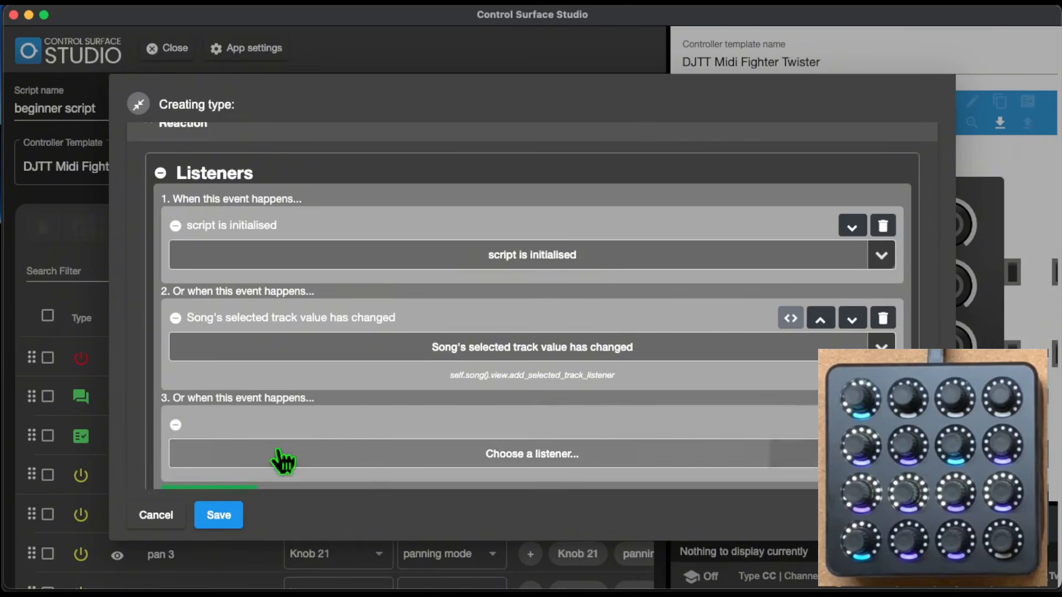
click(275, 456)
triple_click(264, 337)
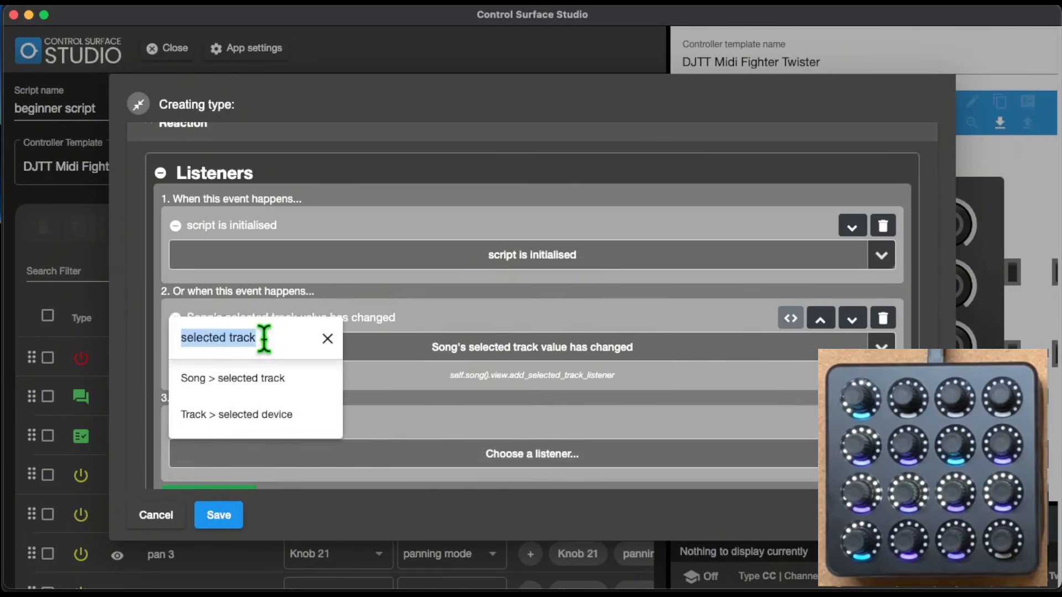
text(devi)
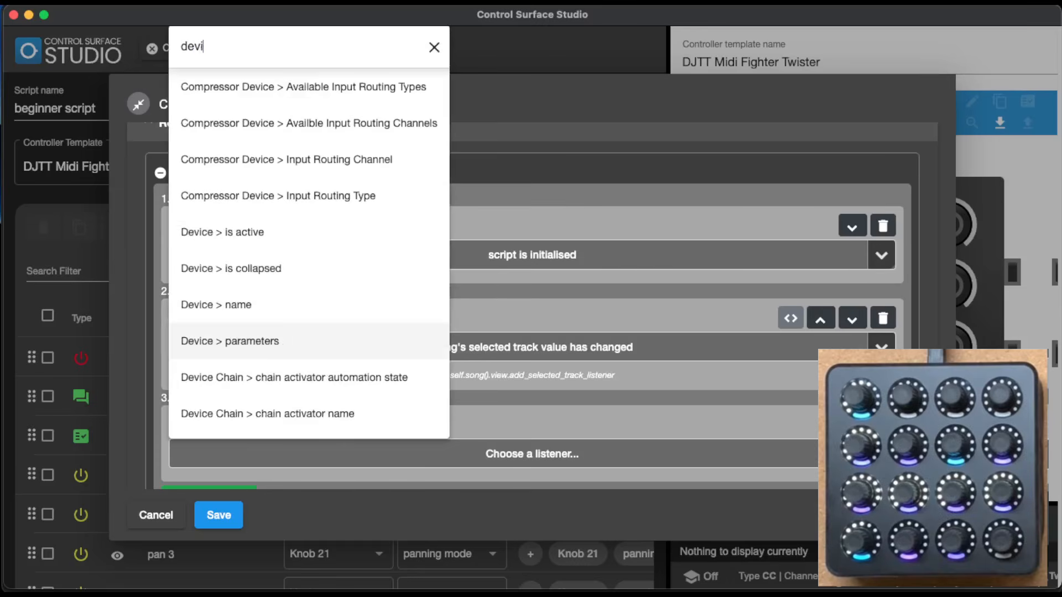
text(ces)
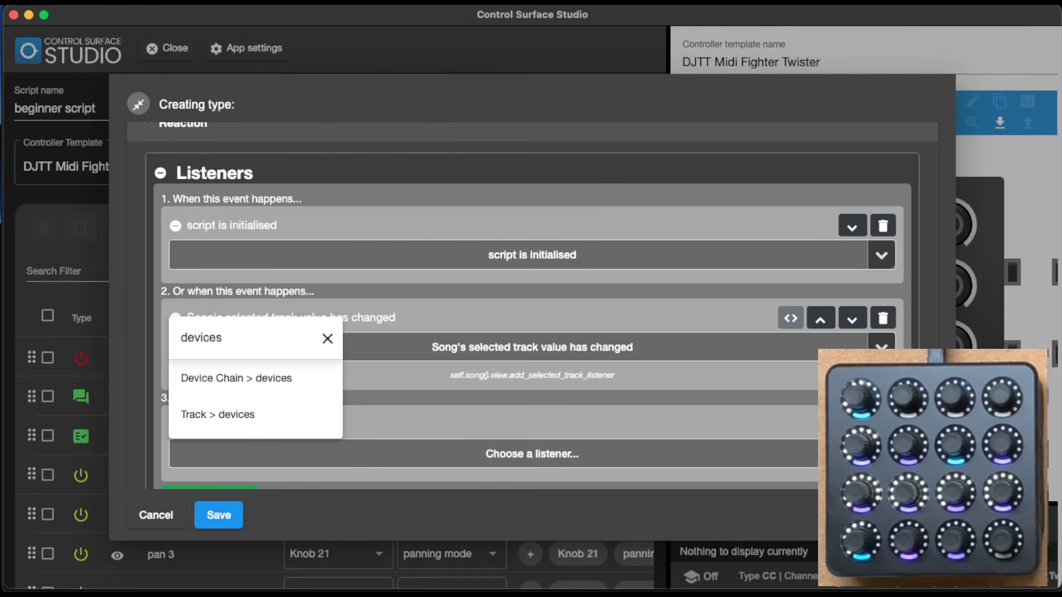
click(238, 415)
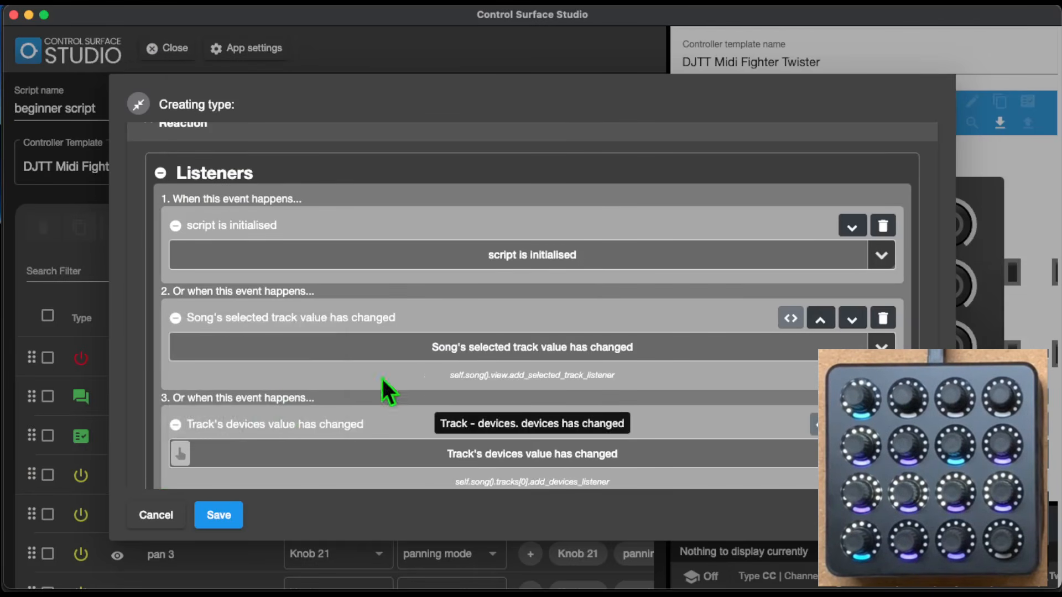
Set the track type of the Track's devices listener to selected track.
scroll(503, 399, down, 3)
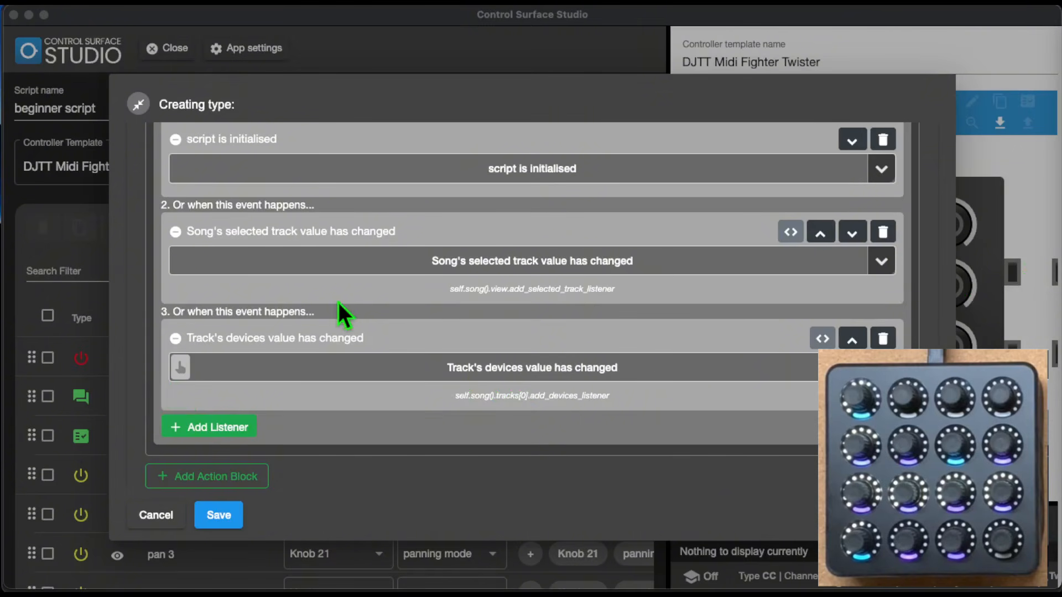
scroll(337, 302, down, 3)
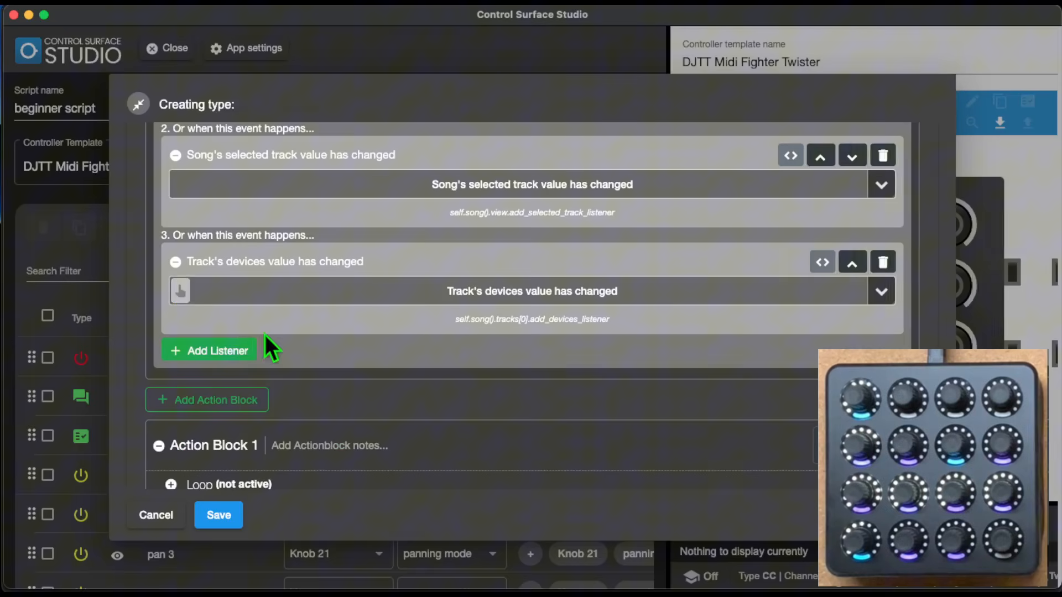
click(180, 291)
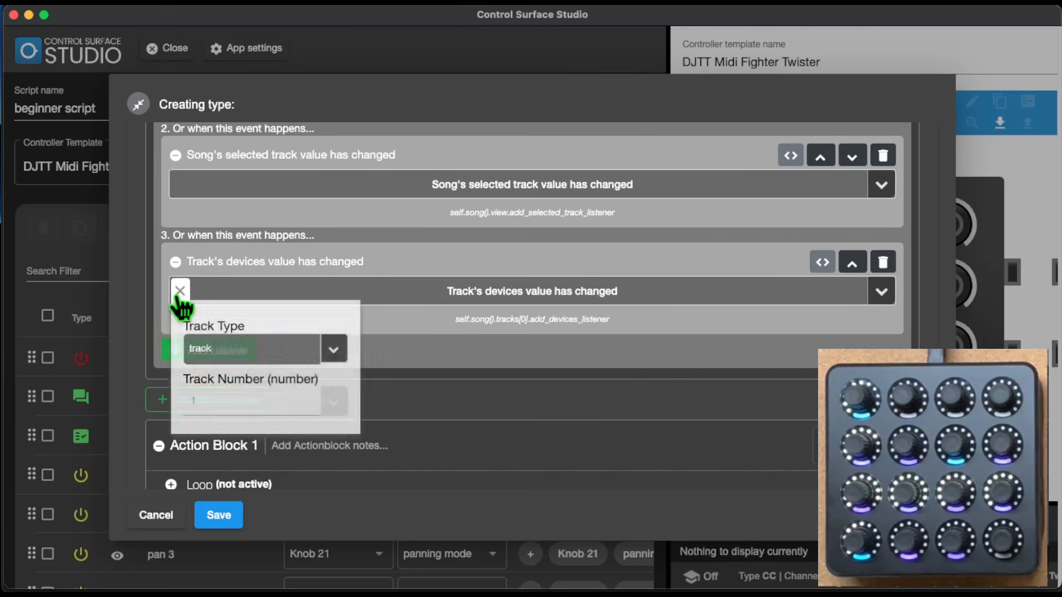
click(335, 349)
click(390, 274)
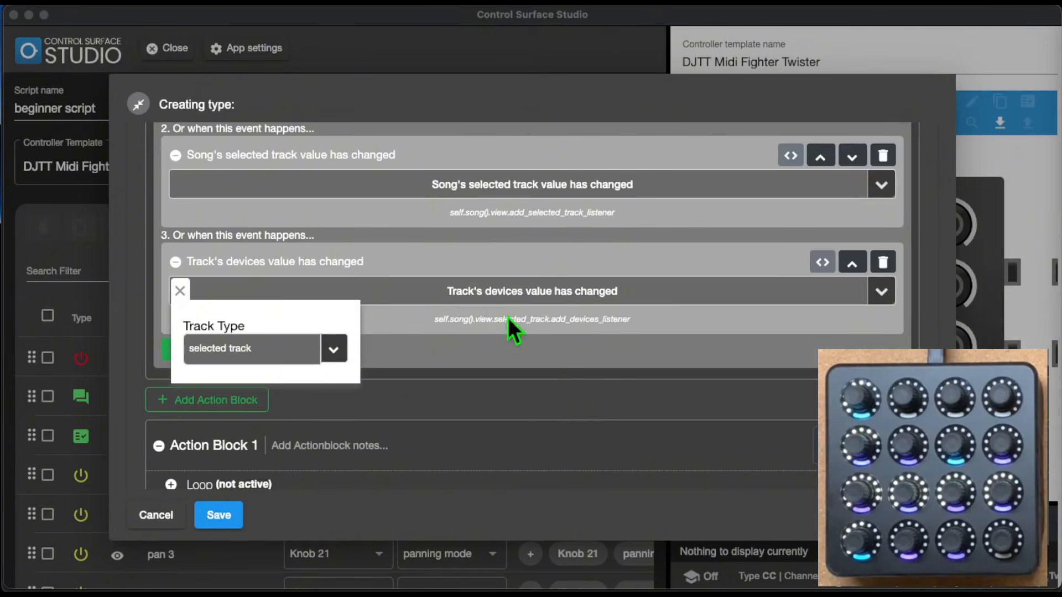
click(179, 290)
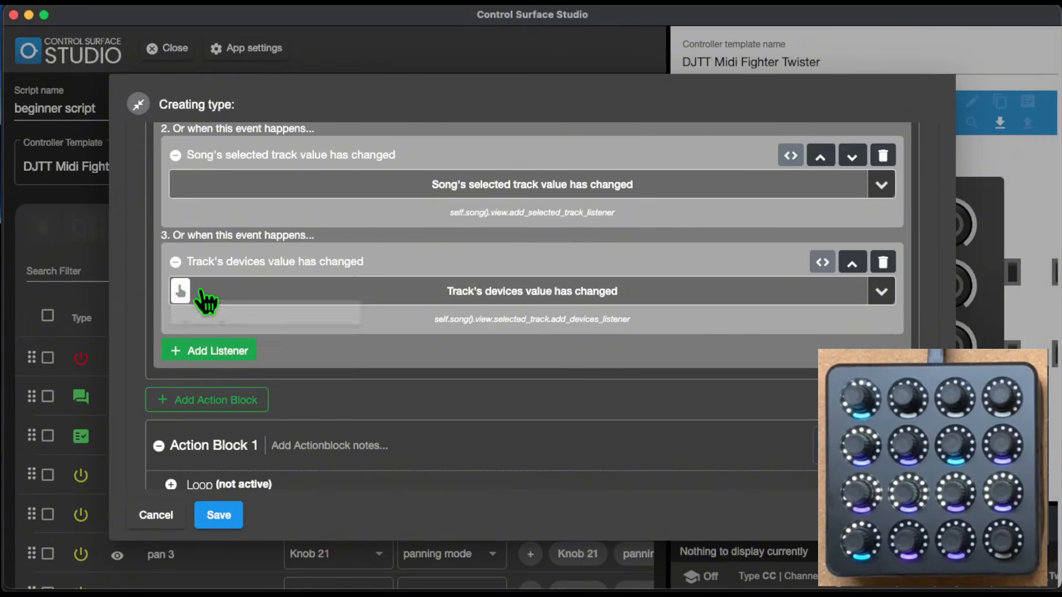
Add a loop to Action Block 1 that runs through the devices list.
scroll(639, 355, down, 3)
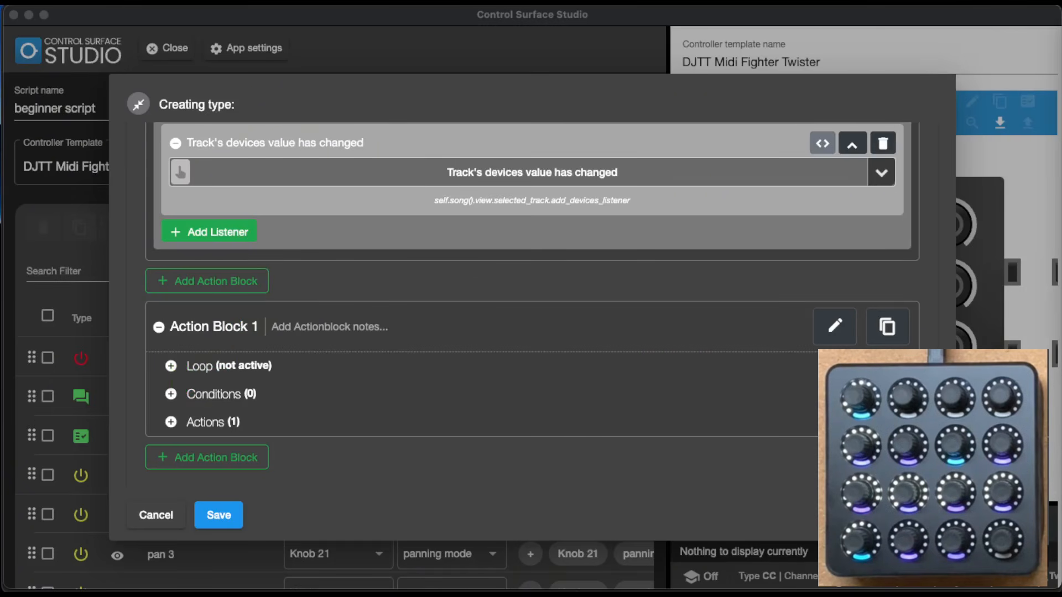
click(171, 367)
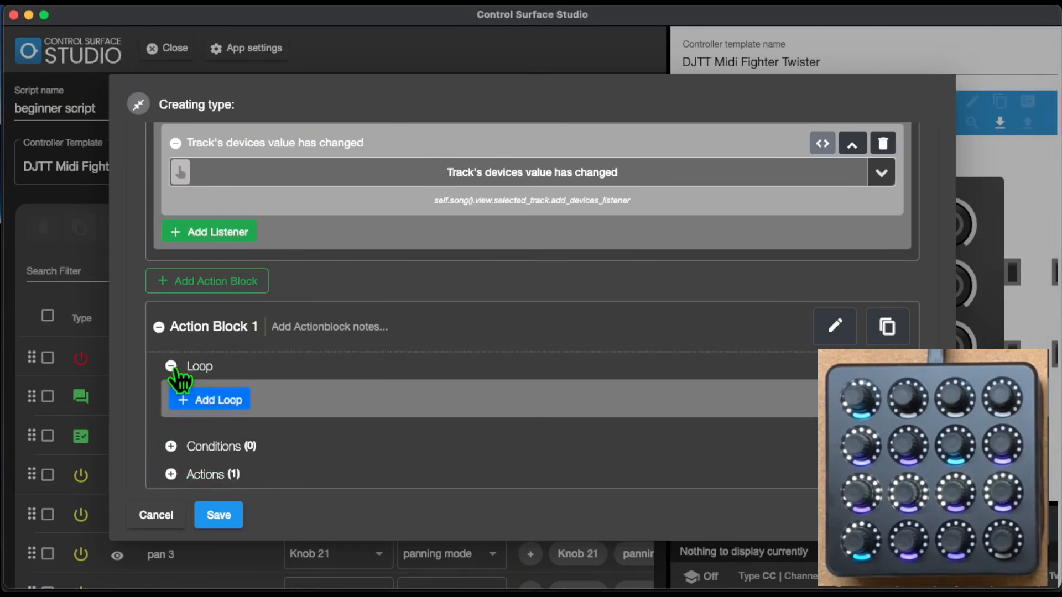
click(210, 399)
scroll(404, 355, down, 3)
click(415, 376)
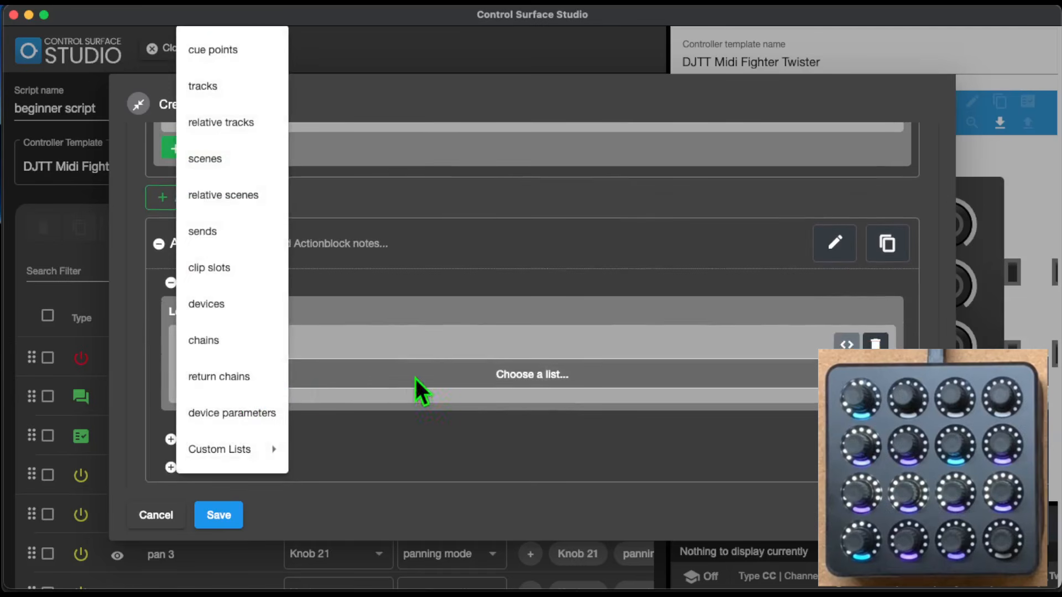
click(209, 305)
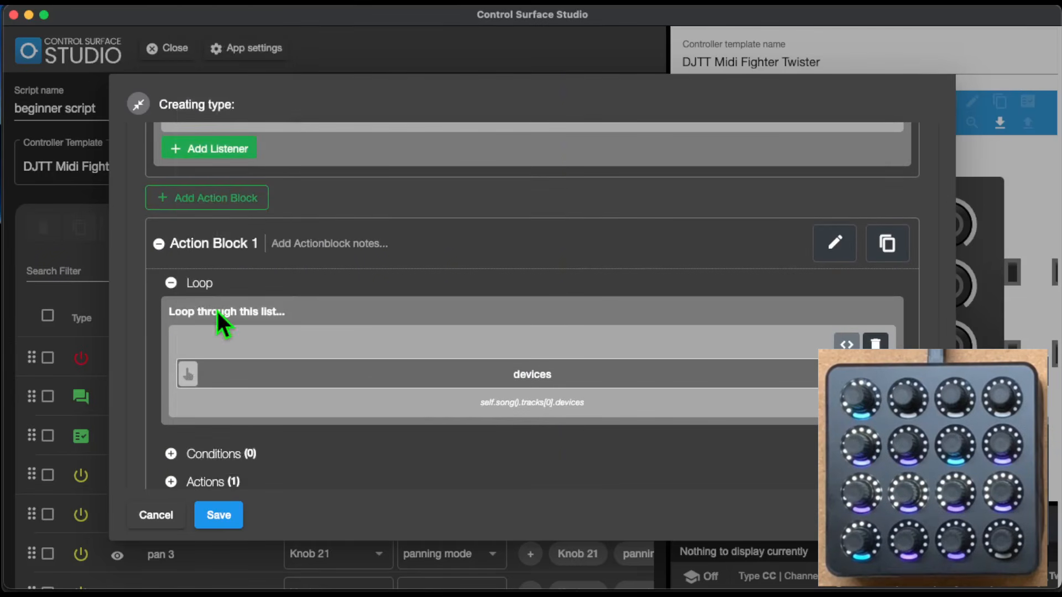
Set the track type of the devices list in Action Block 1's loop to selected track.
scroll(473, 422, down, 2)
click(188, 319)
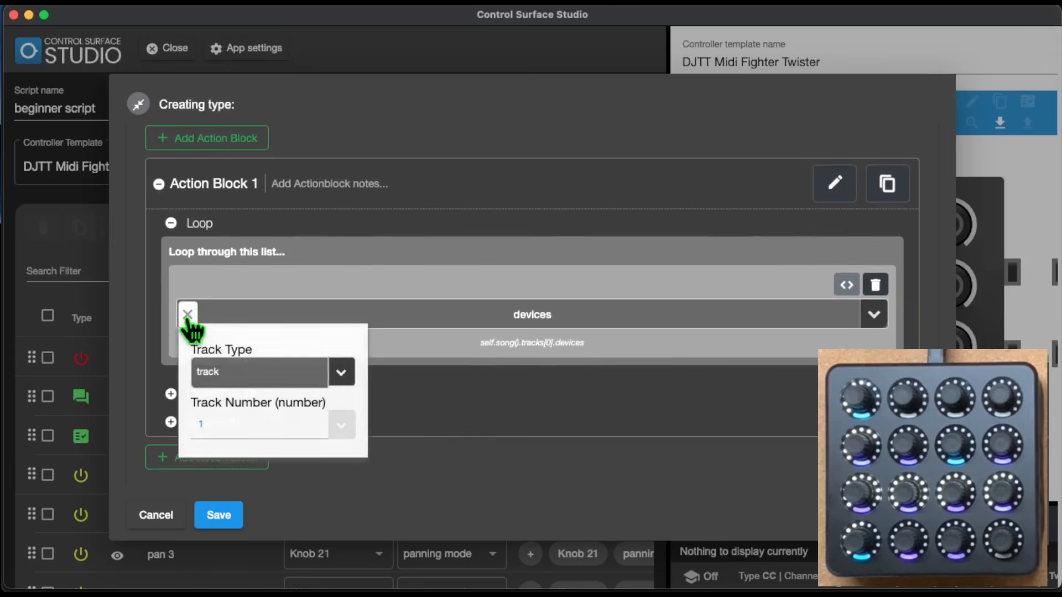
click(342, 372)
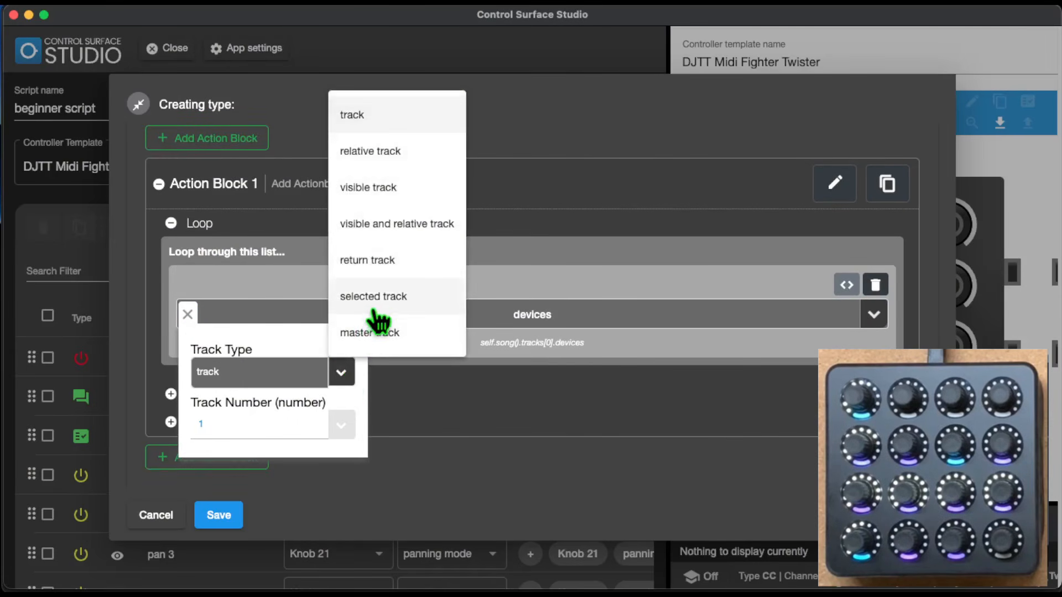
click(374, 293)
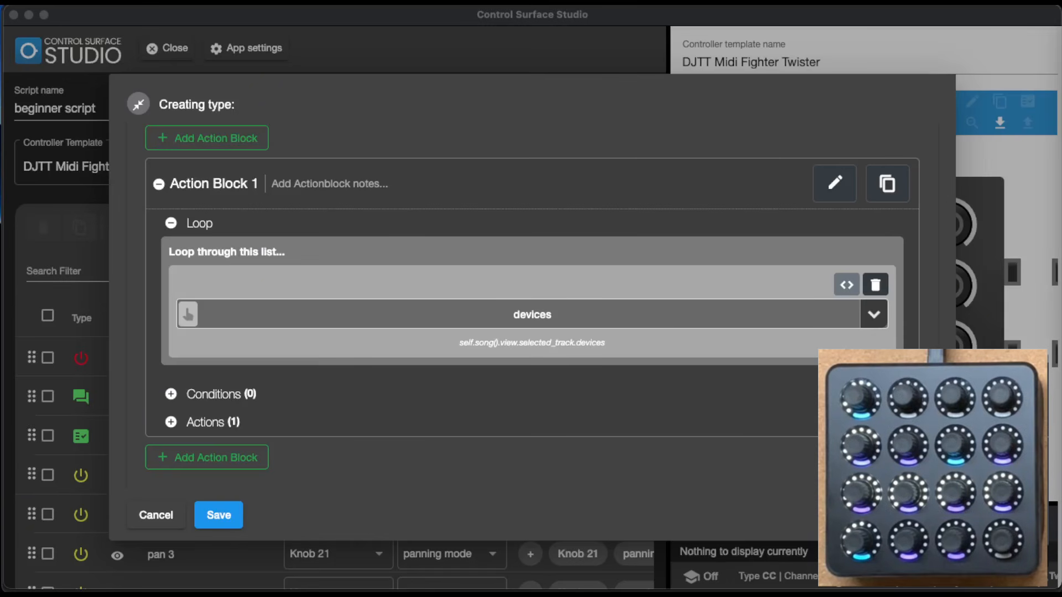
Add a condition to Action Block 1 that tests the Device's name.
click(170, 394)
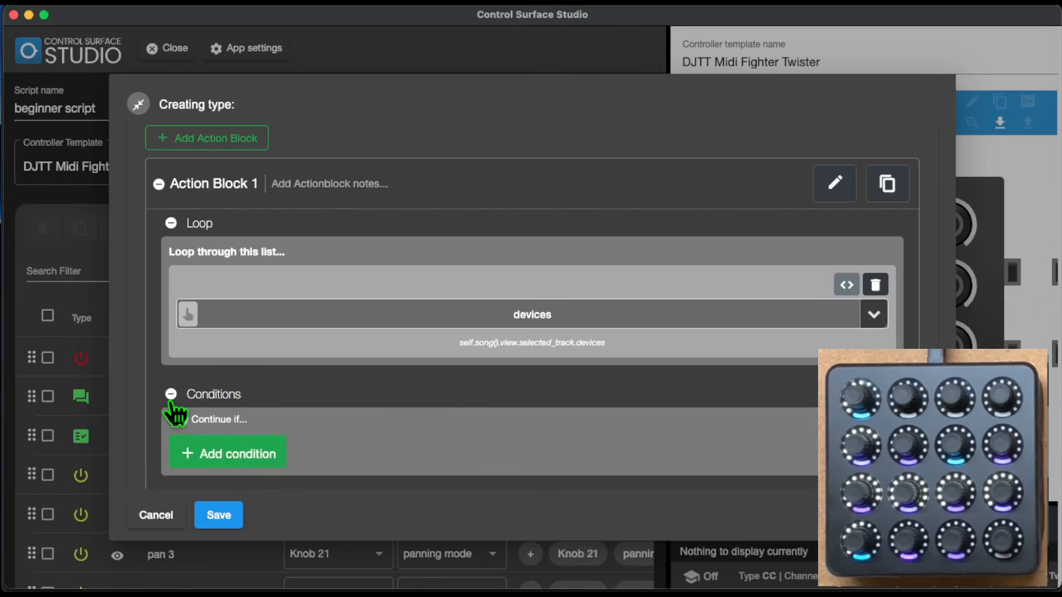
scroll(380, 370, down, 1)
click(259, 367)
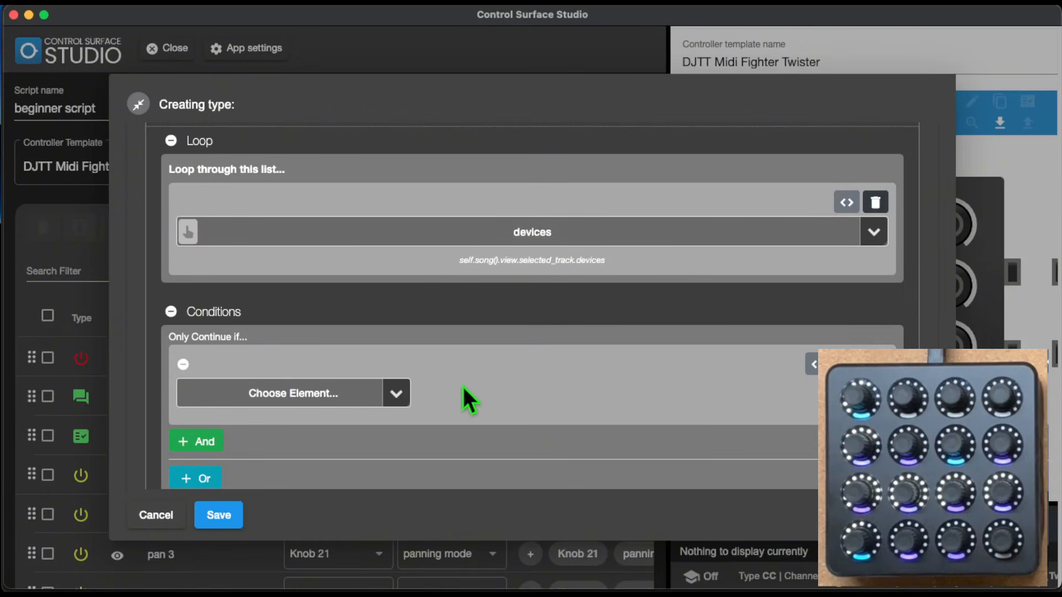
click(396, 394)
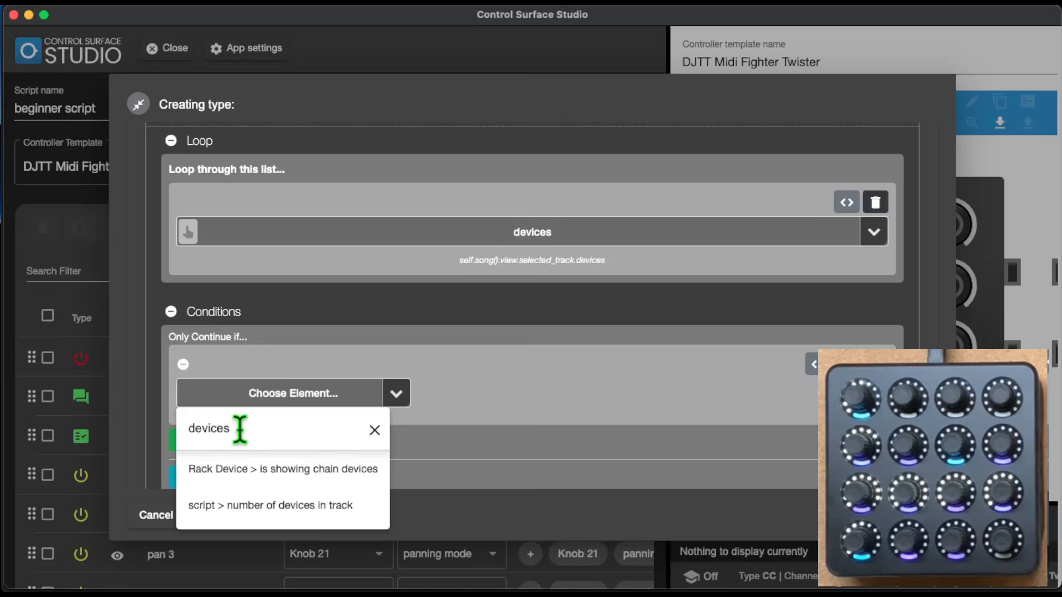
key(BackSpace)
text(name)
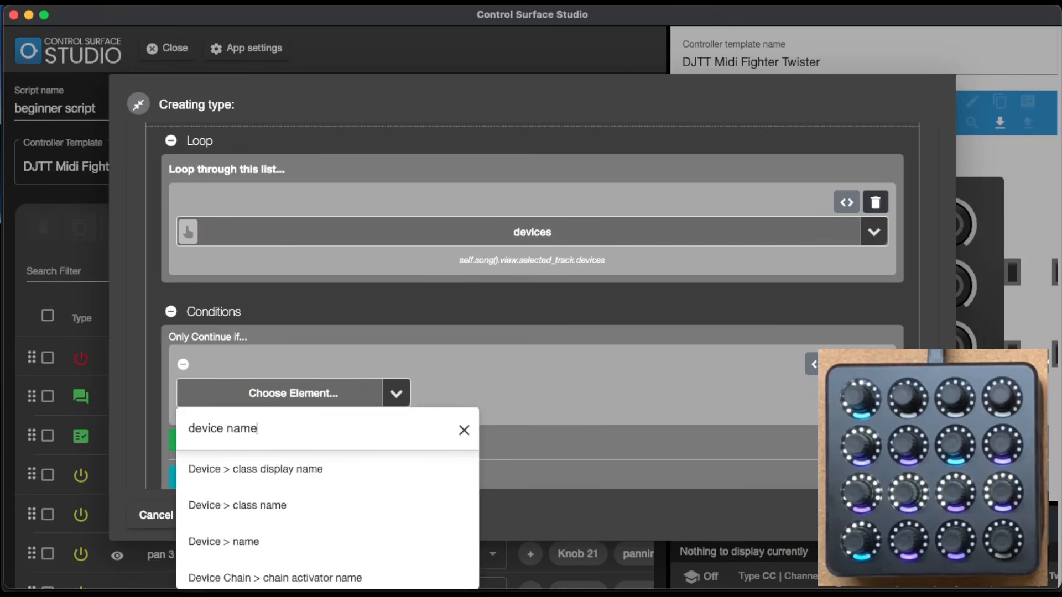
scroll(287, 505, down, 1)
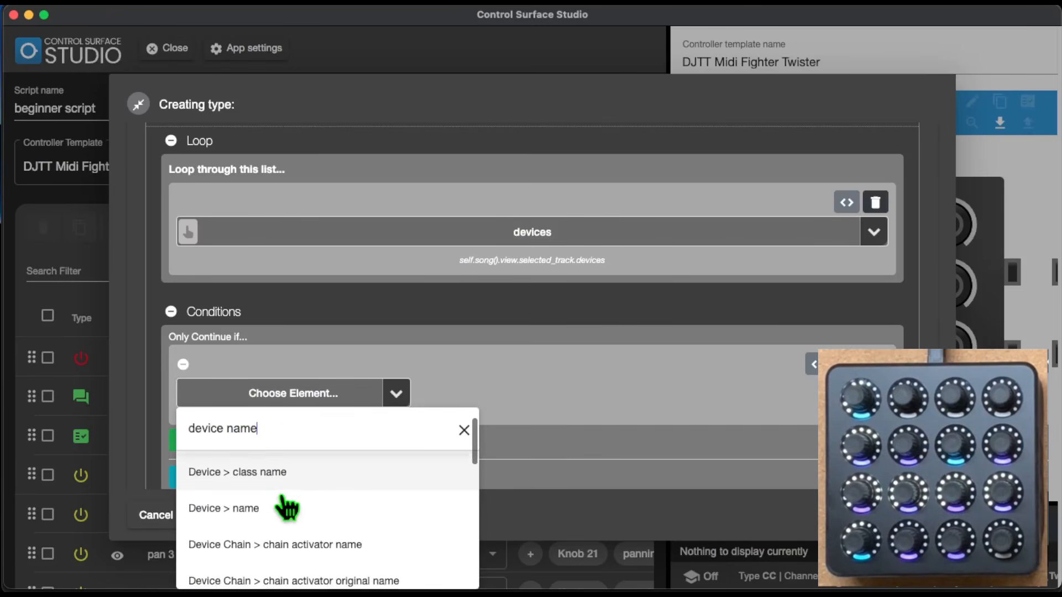
scroll(344, 518, up, 1)
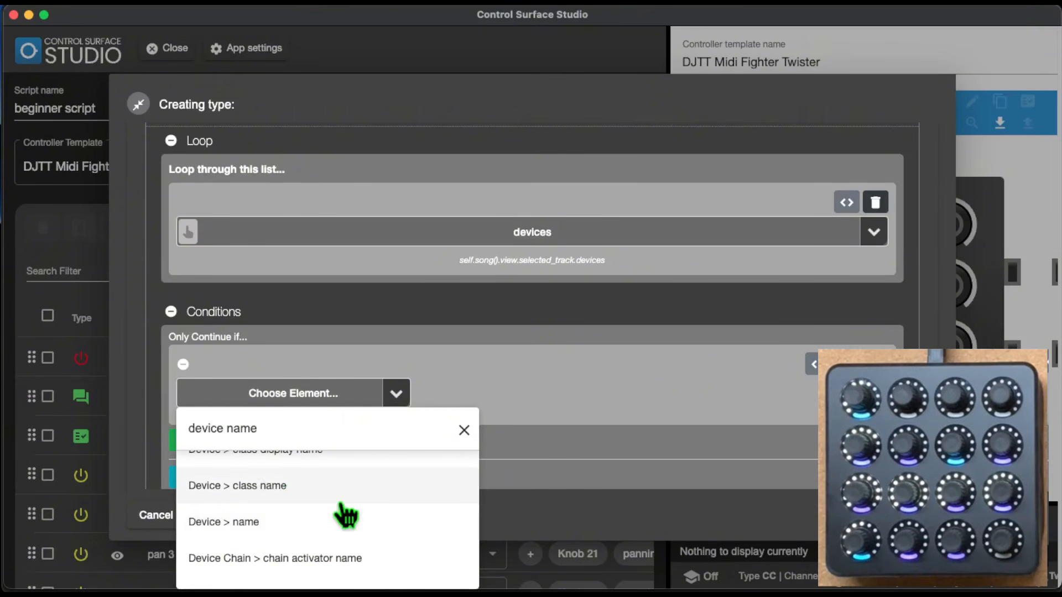
scroll(332, 509, down, 1)
click(279, 486)
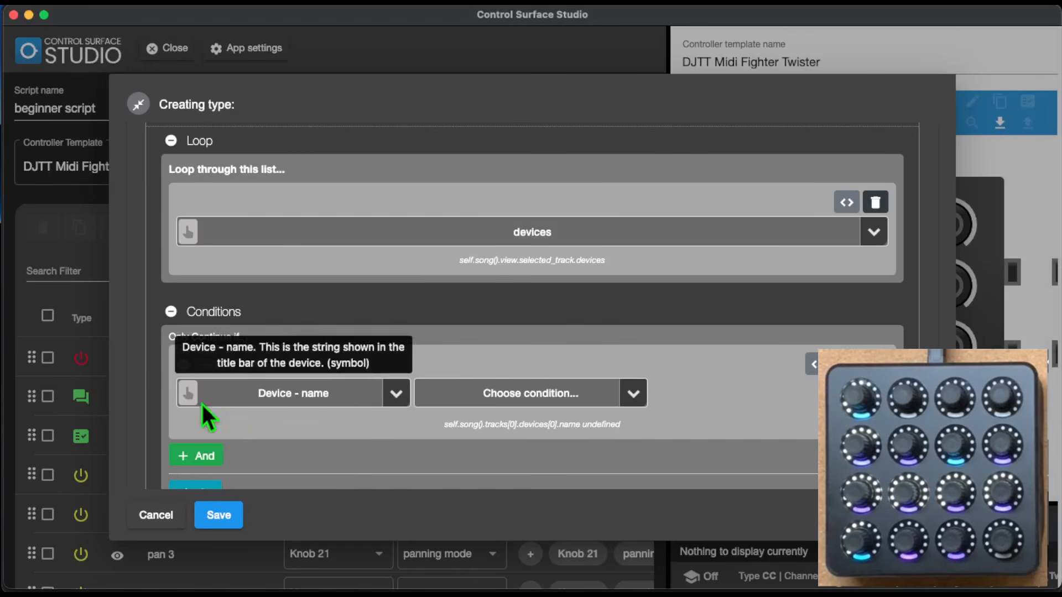
Set the track type of the Device name condition to selected track.
click(188, 394)
scroll(281, 409, down, 3)
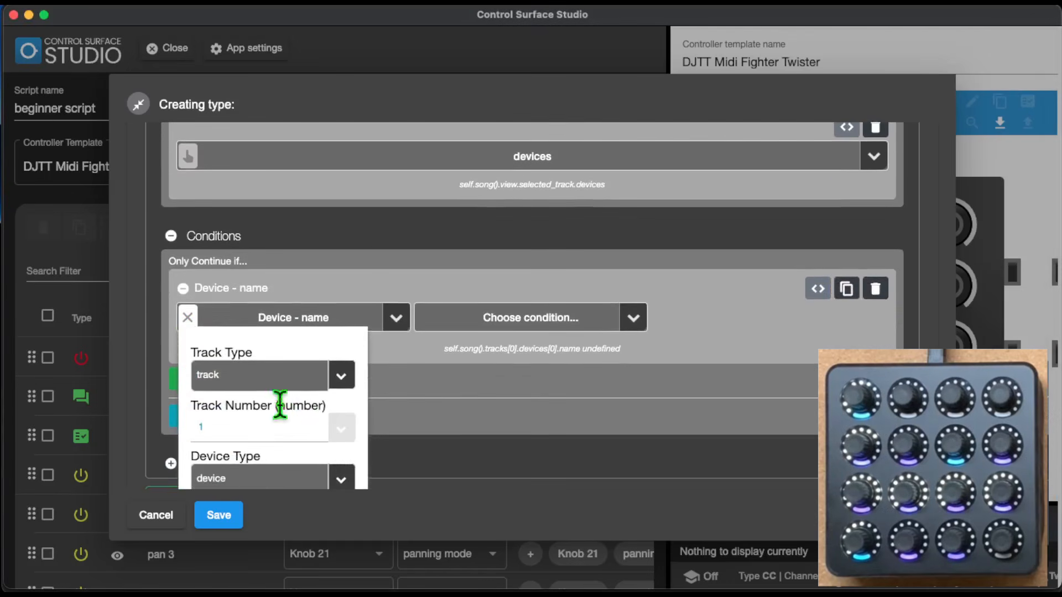
click(342, 378)
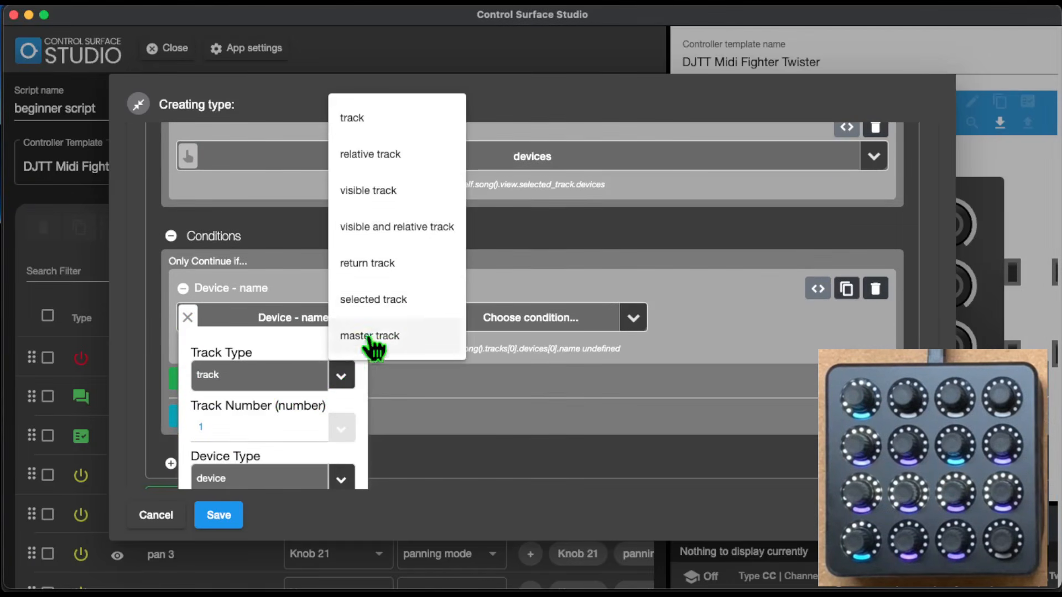
click(373, 299)
Set the device number of the Device name condition to the loop's iteration number.
scroll(190, 278, down, 1)
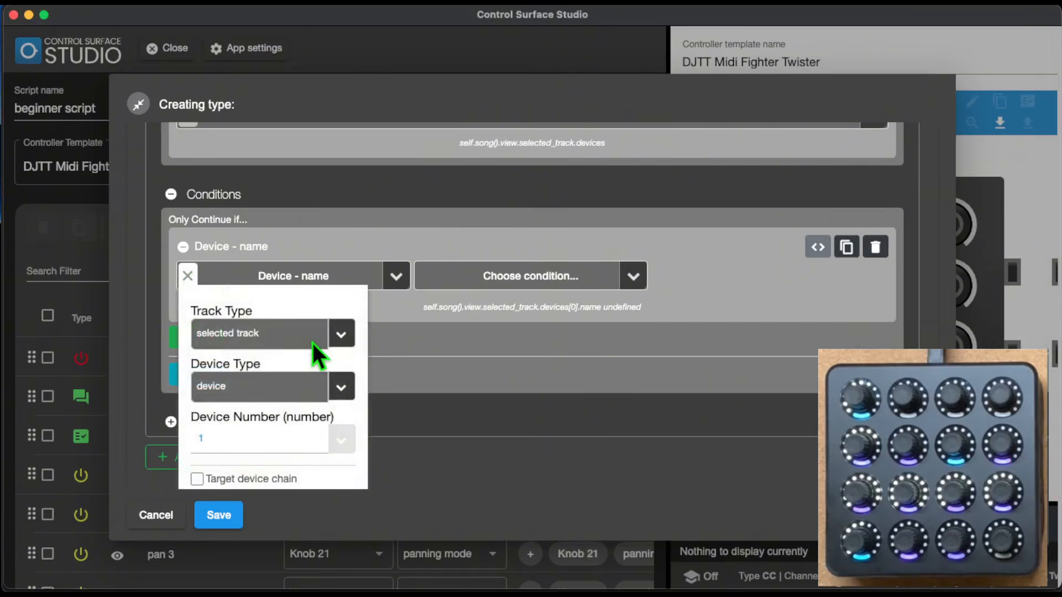
click(342, 443)
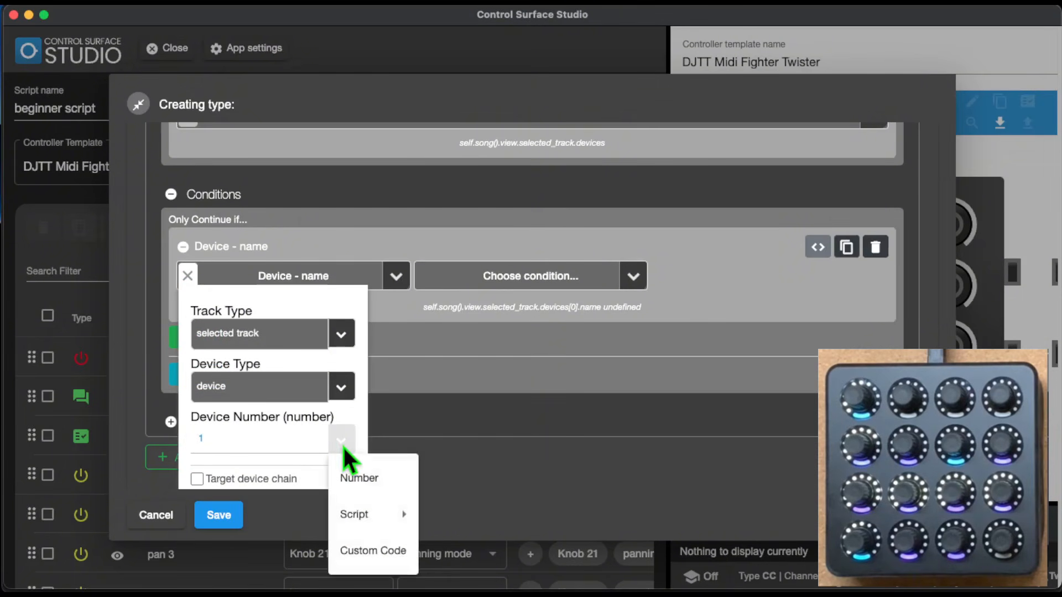
mouse_move(379, 514)
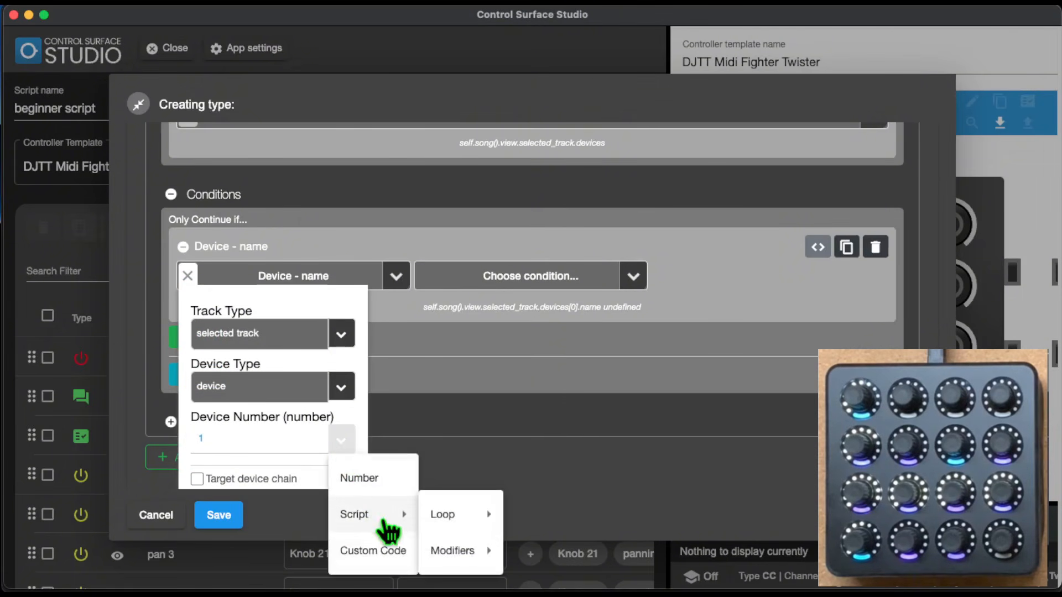
mouse_move(466, 520)
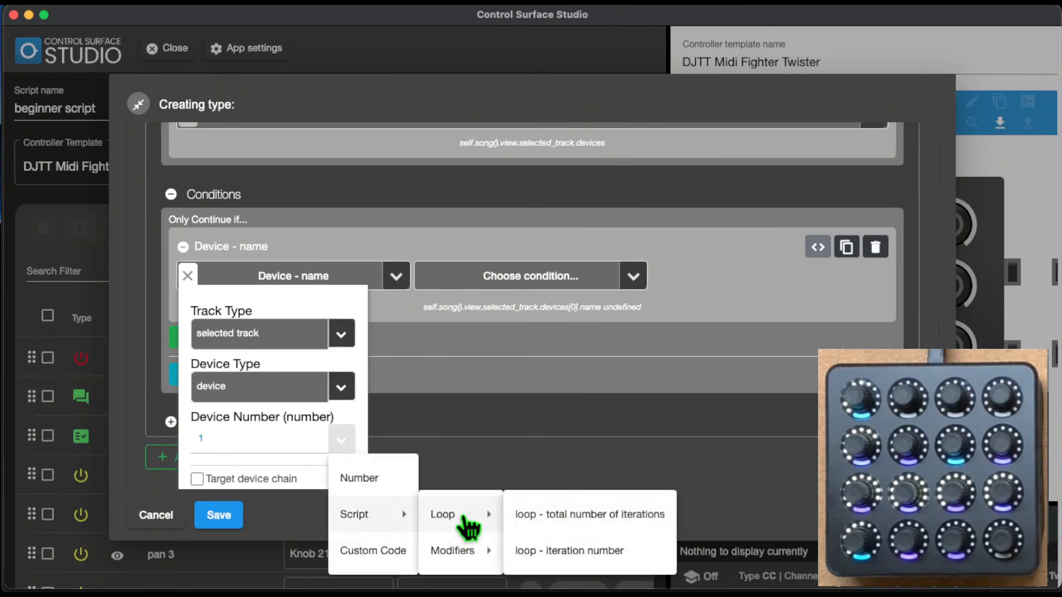
click(612, 557)
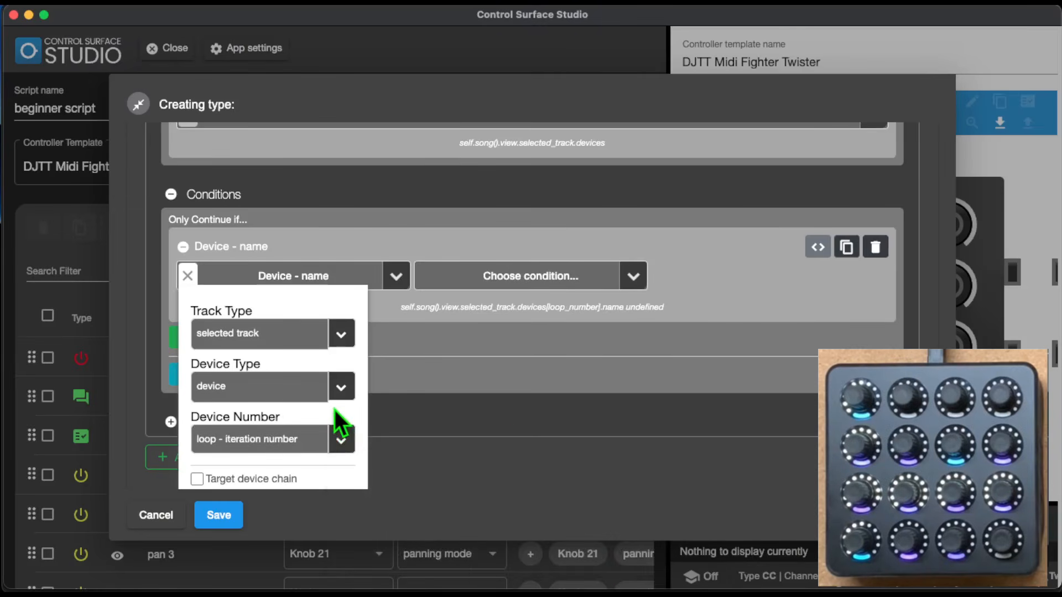
click(187, 276)
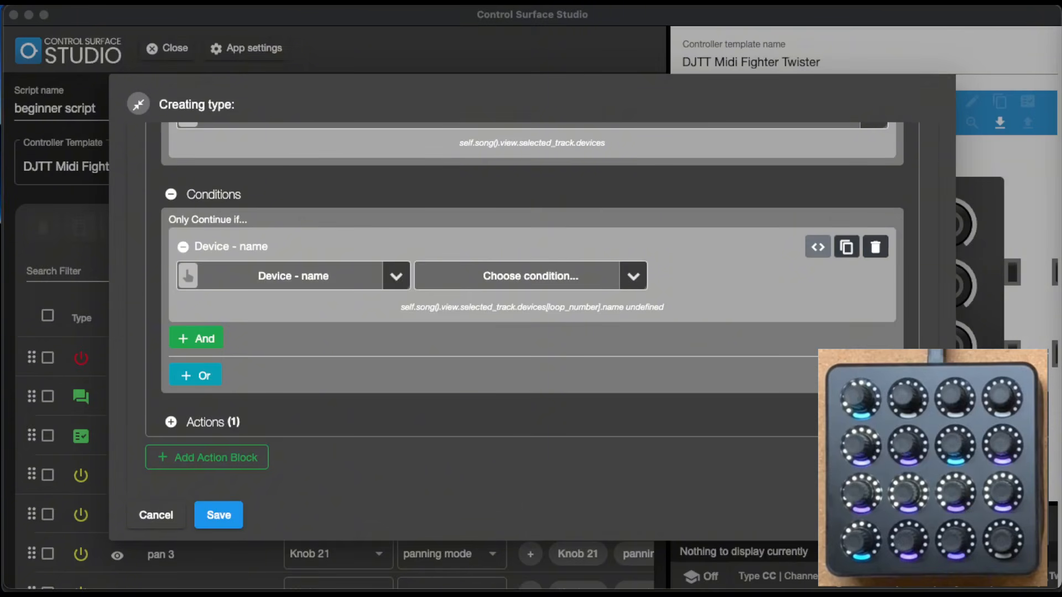
Make the condition require that the device name exactly matches the text "Auto Filter".
scroll(549, 273, up, 3)
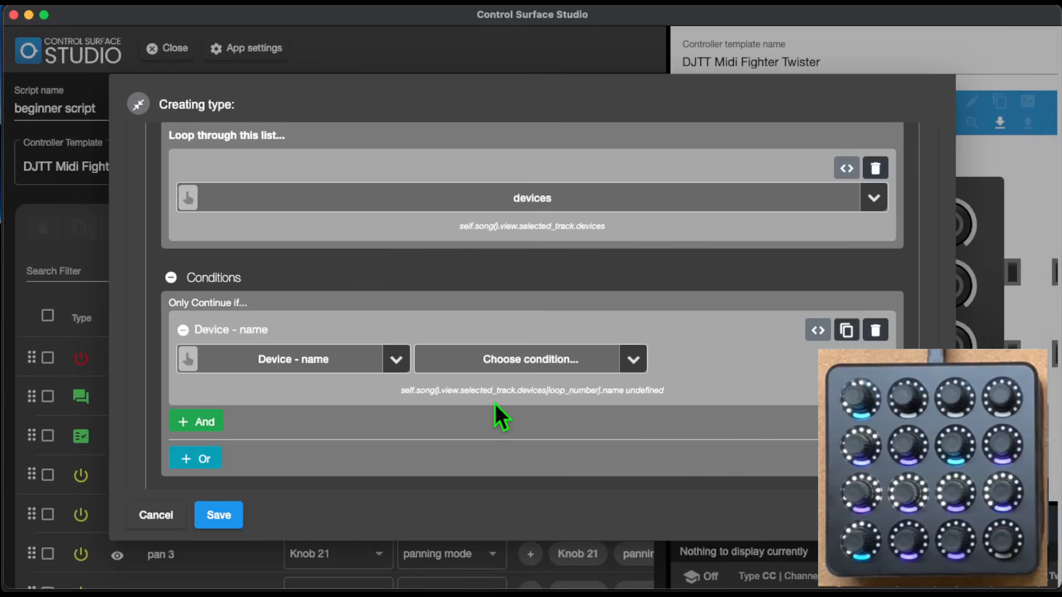
click(634, 354)
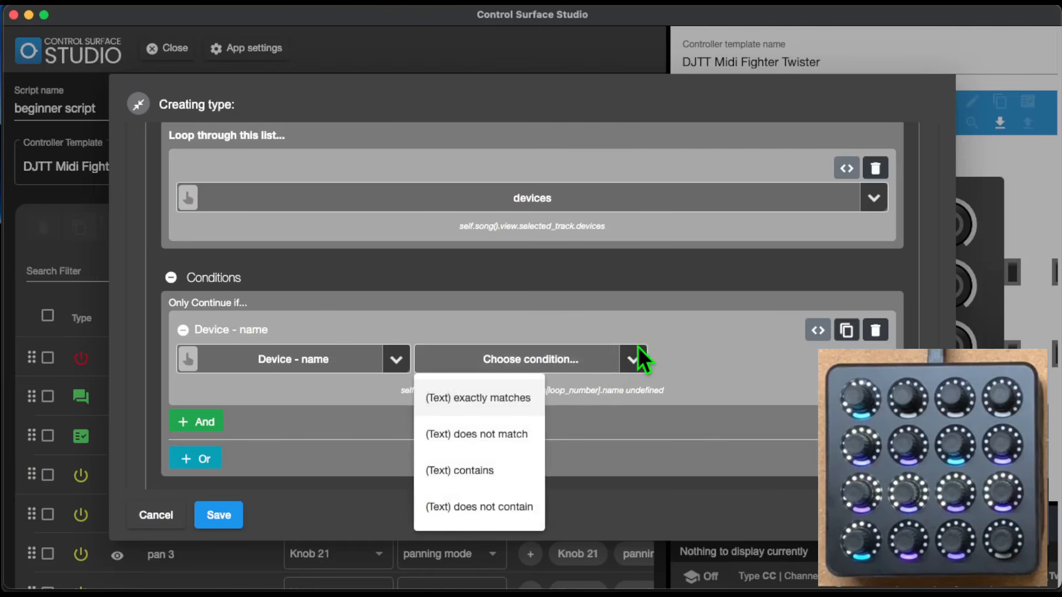
click(490, 411)
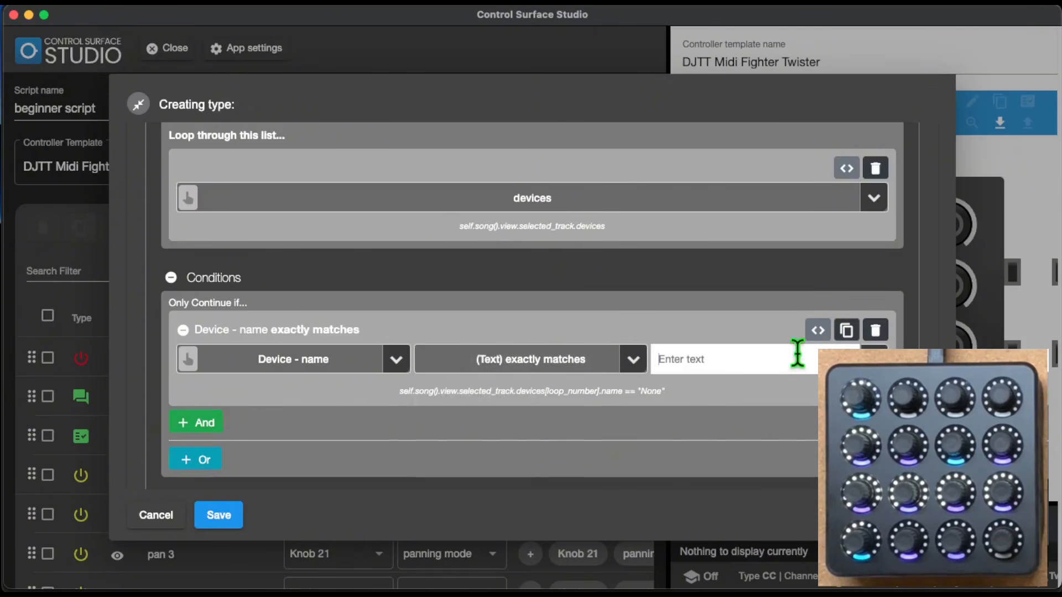
text(Auto Filter)
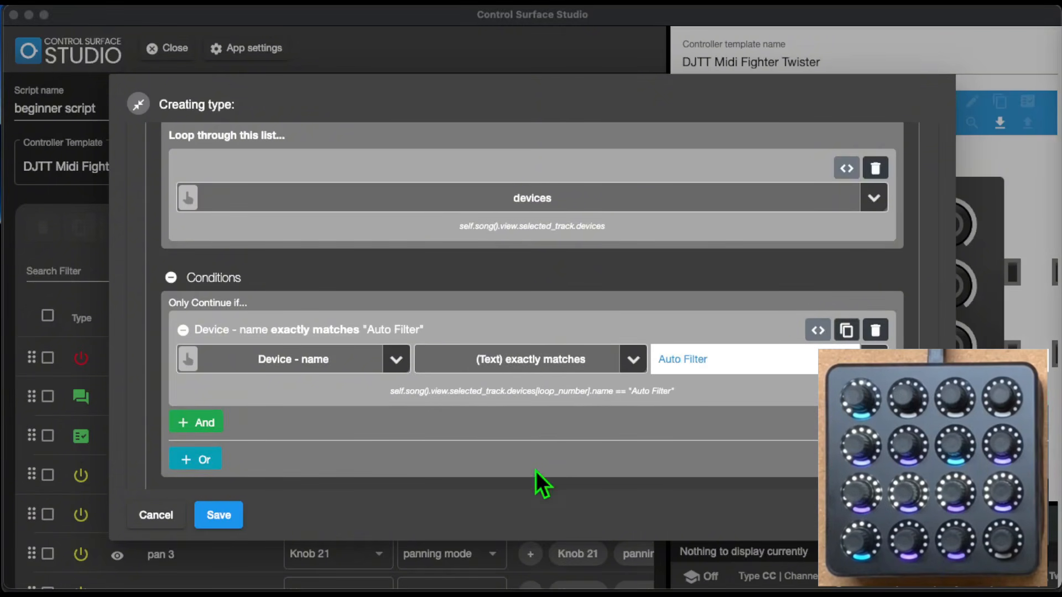
Make Action Block 1's action the script function that sets the value of a modifier.
scroll(535, 470, down, 3)
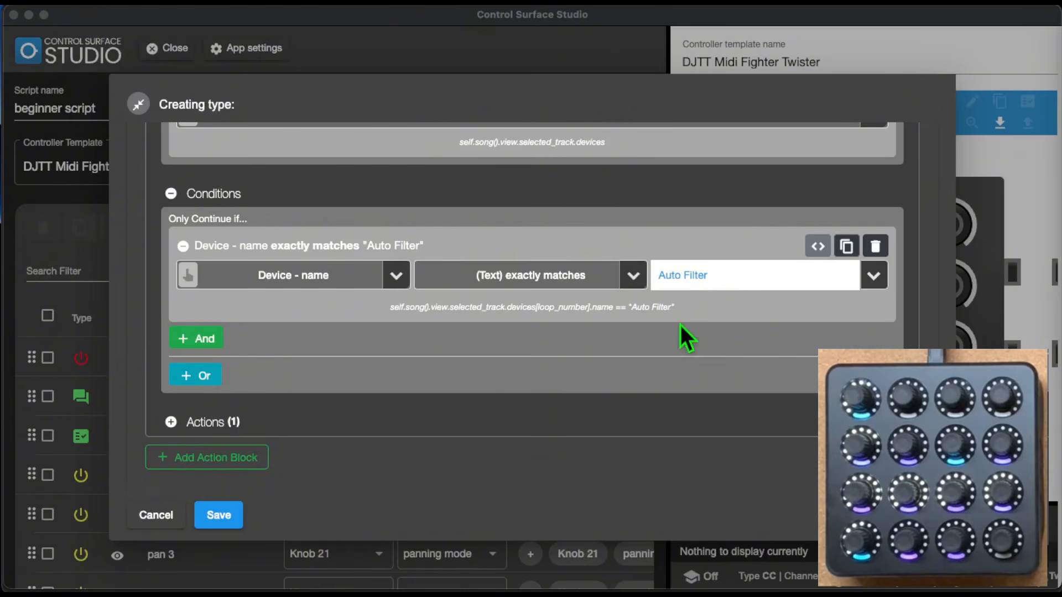
click(171, 422)
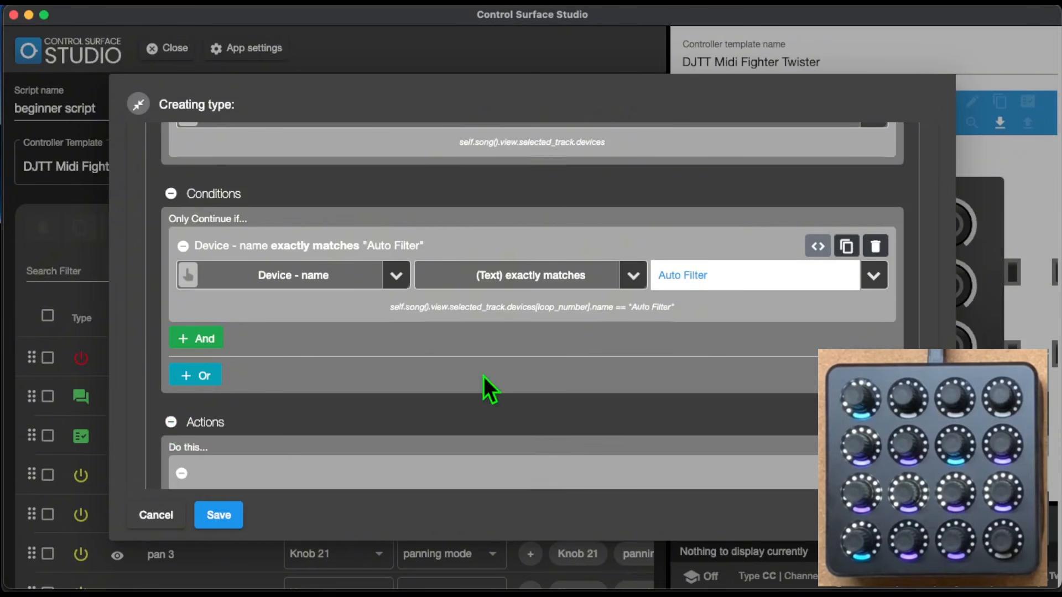
scroll(484, 376, down, 3)
click(417, 357)
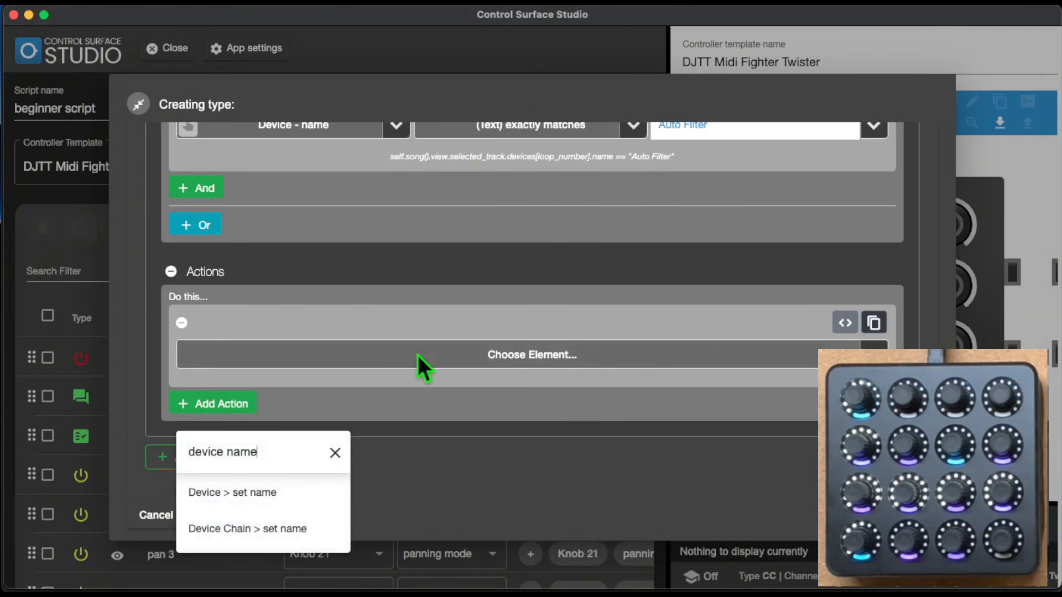
click(335, 452)
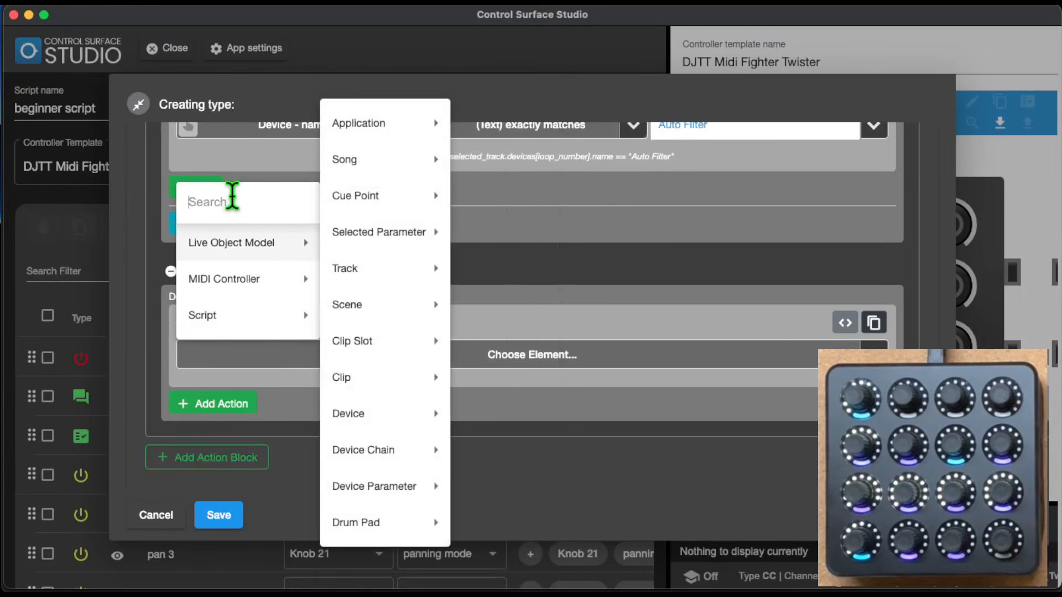
text(modifier)
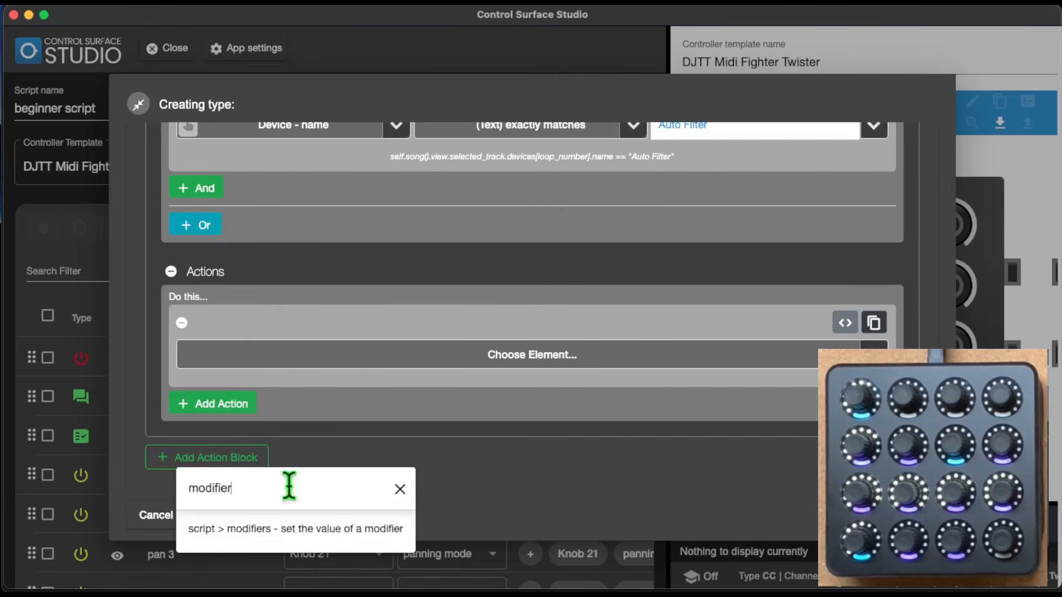
click(351, 529)
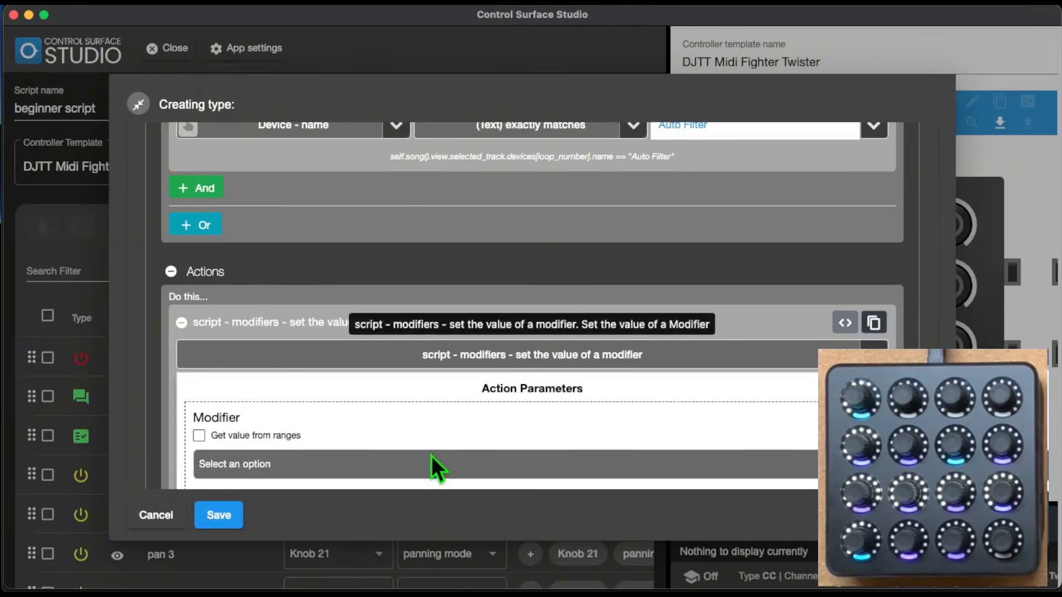
Choose m1 as the modifier that the action updates.
scroll(489, 423, down, 5)
scroll(323, 248, down, 3)
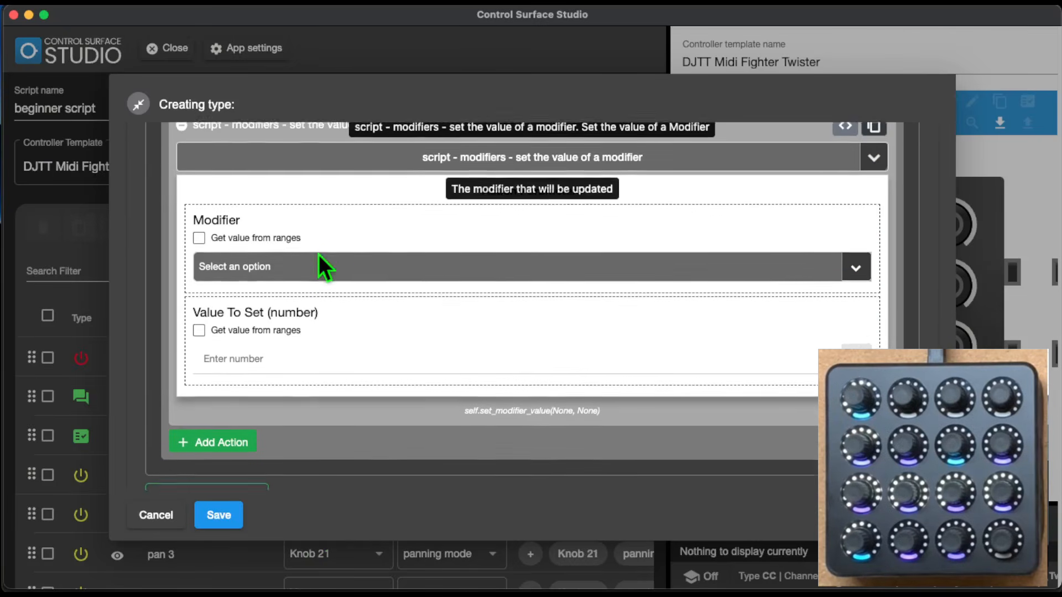
click(856, 250)
mouse_move(874, 287)
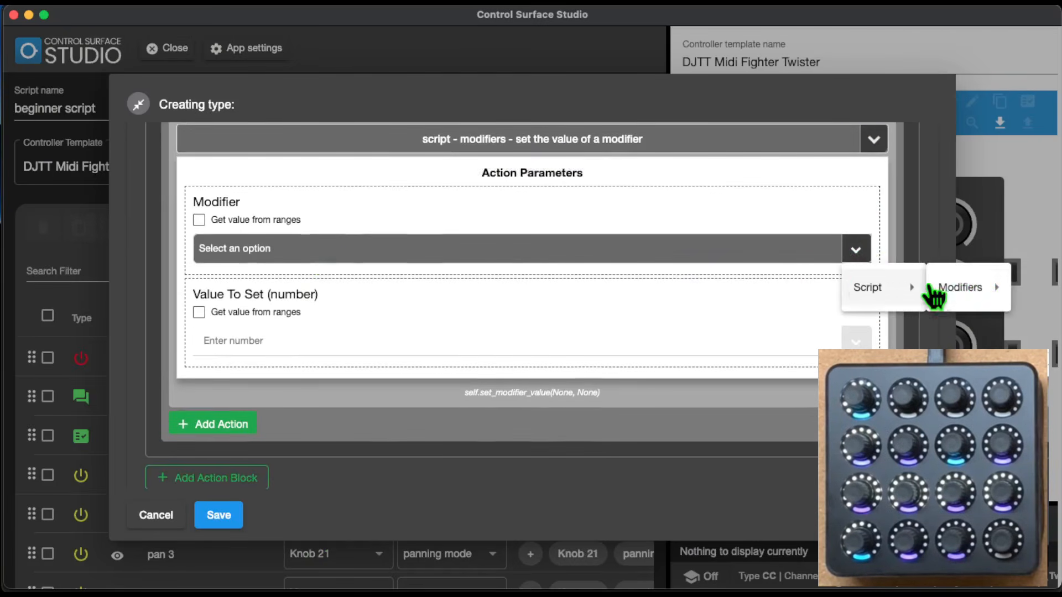
mouse_move(973, 287)
click(857, 82)
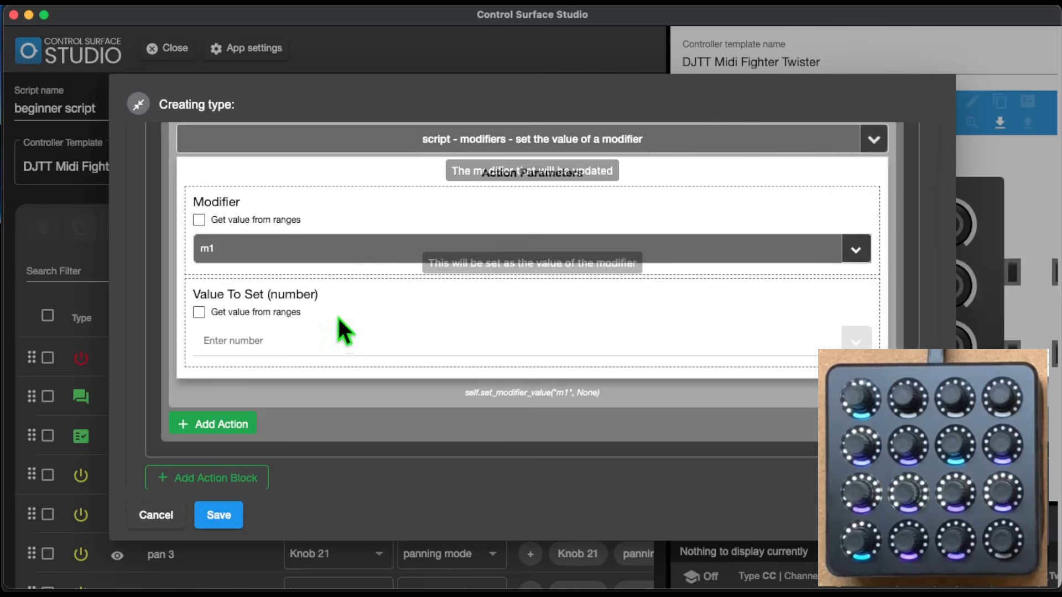
Set the value that the action gives the modifier to the loop's iteration number.
click(332, 346)
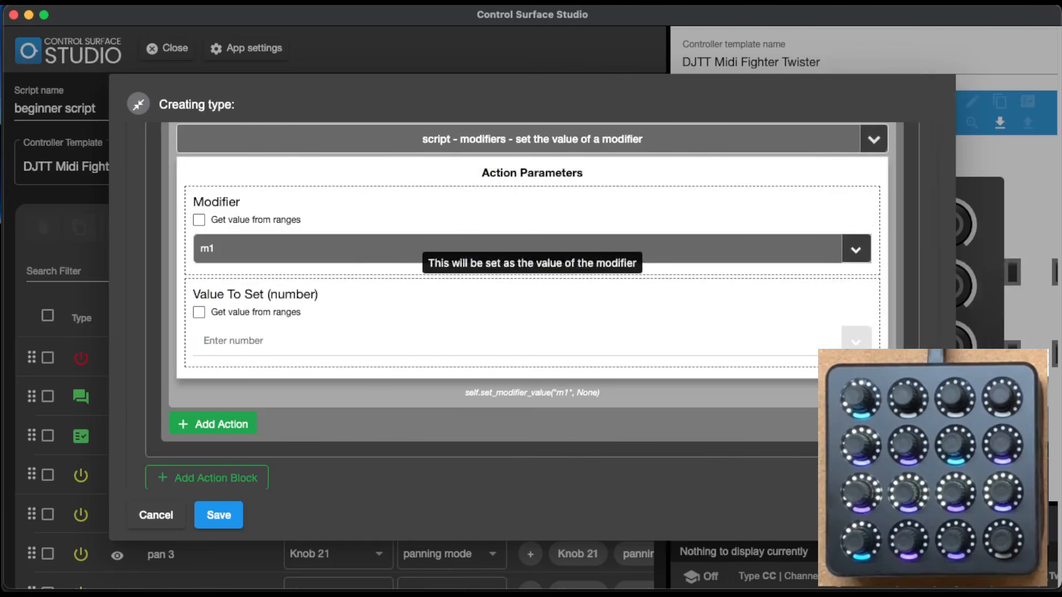
click(856, 342)
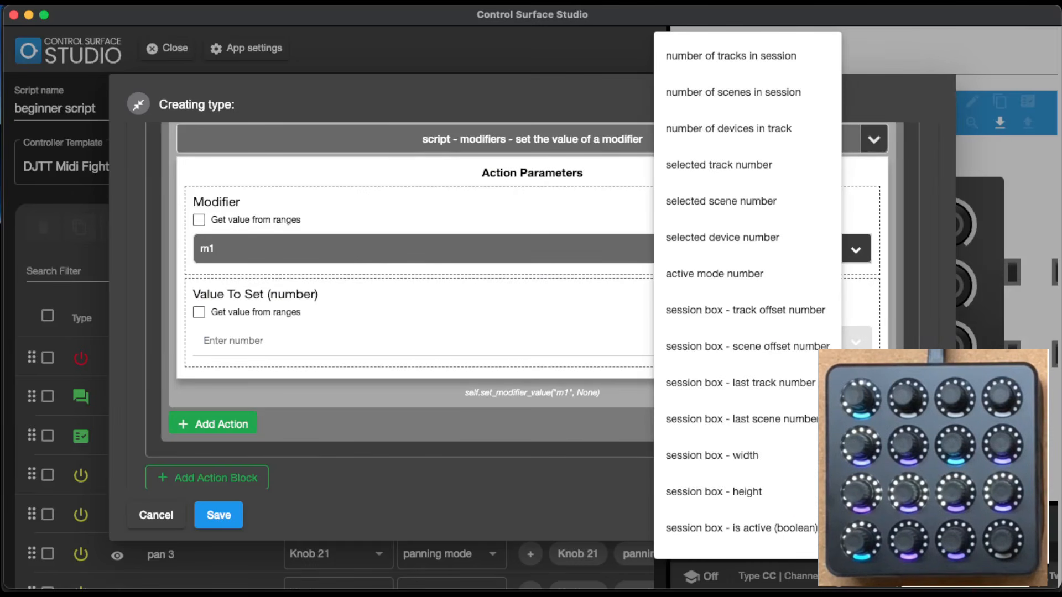
scroll(777, 474, down, 5)
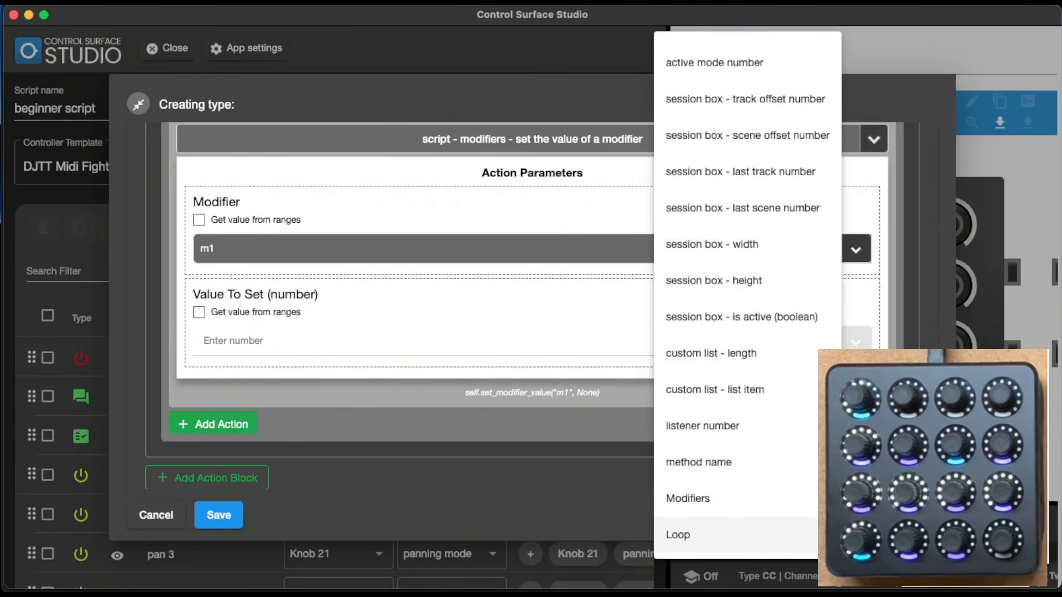
click(719, 535)
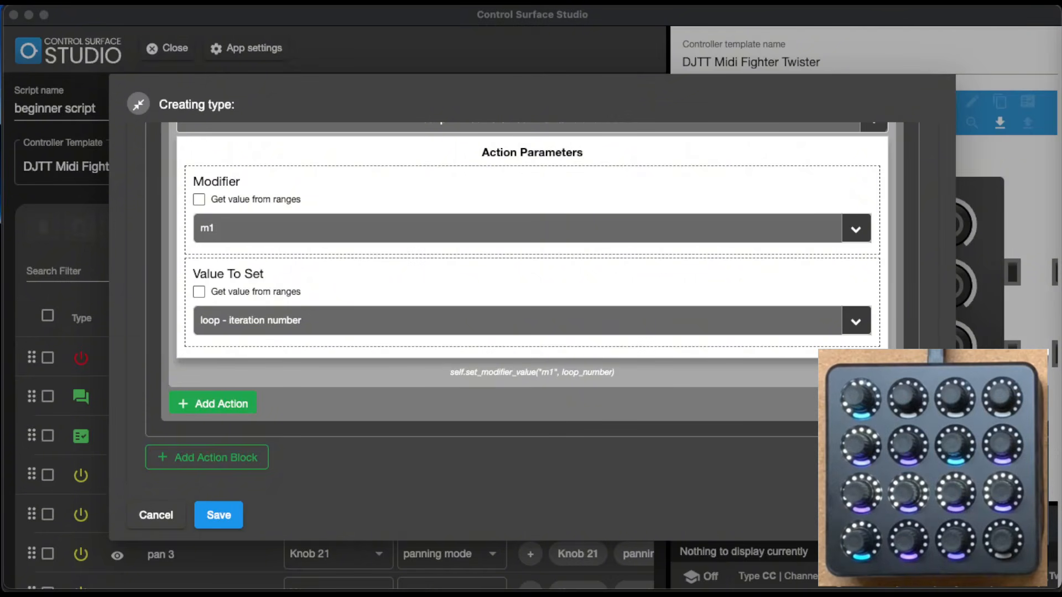
Add a second action to Action Block 1 that runs the script function reload LED listeners.
scroll(201, 303, up, 3)
click(181, 271)
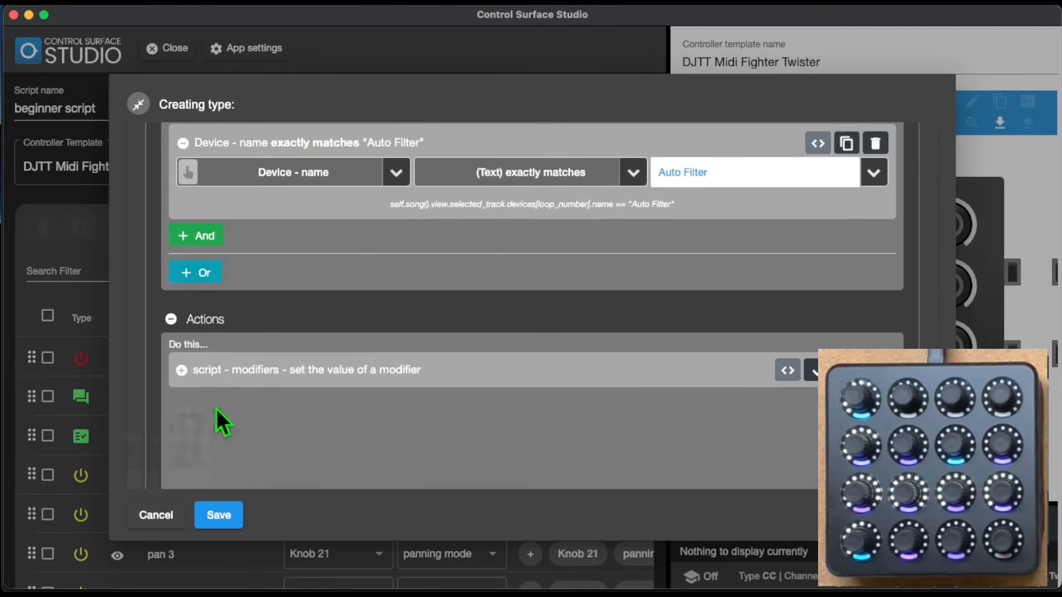
click(372, 457)
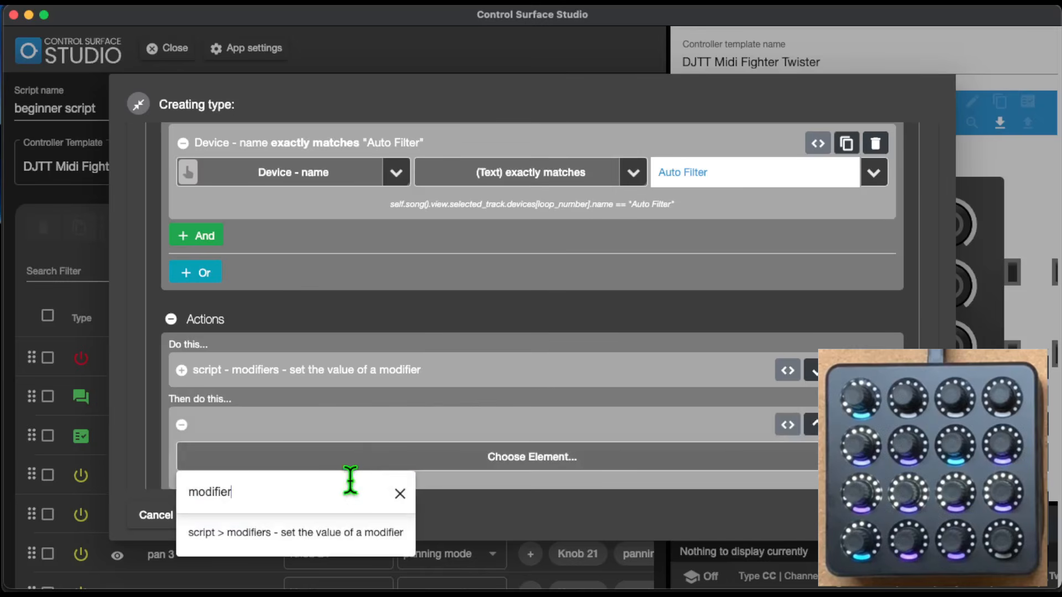
key(super+a)
text(reload)
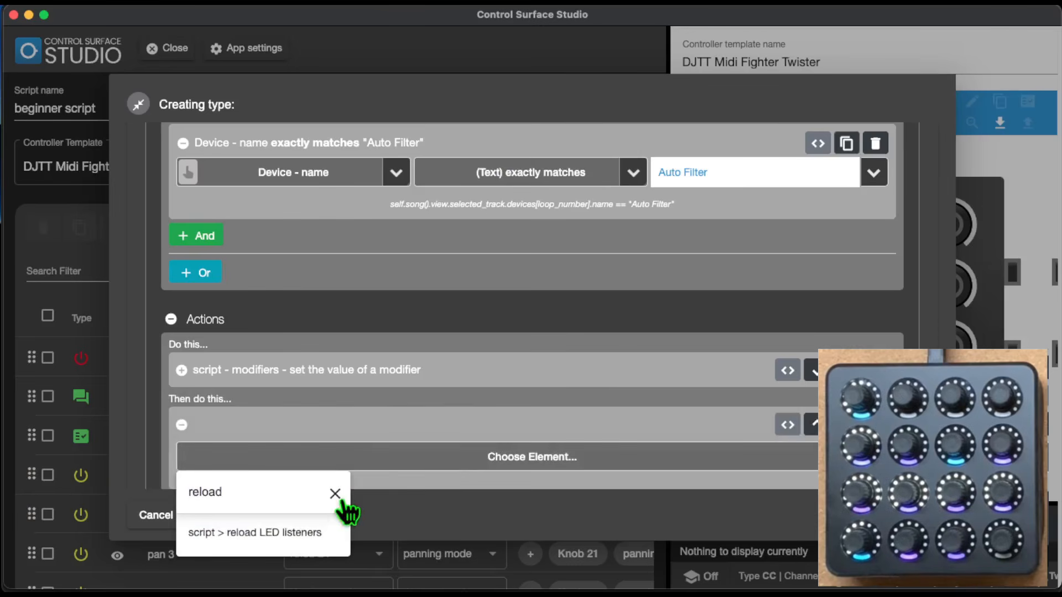
click(308, 536)
Add a third action to Action Block 1, script - exit reaction here, and collapse the details of the expanded actions.
scroll(541, 487, down, 3)
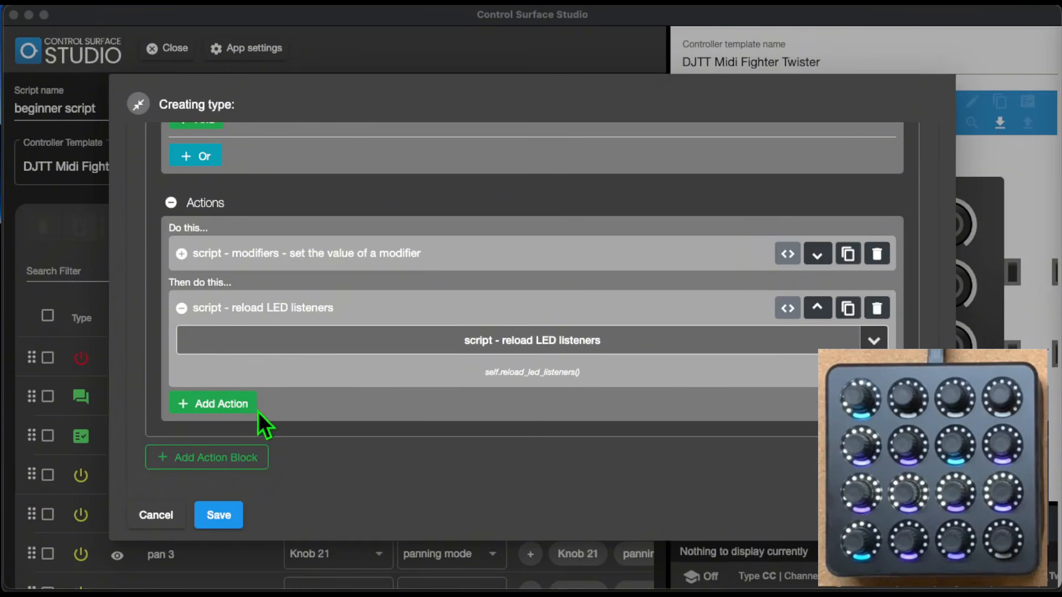
click(238, 409)
click(358, 468)
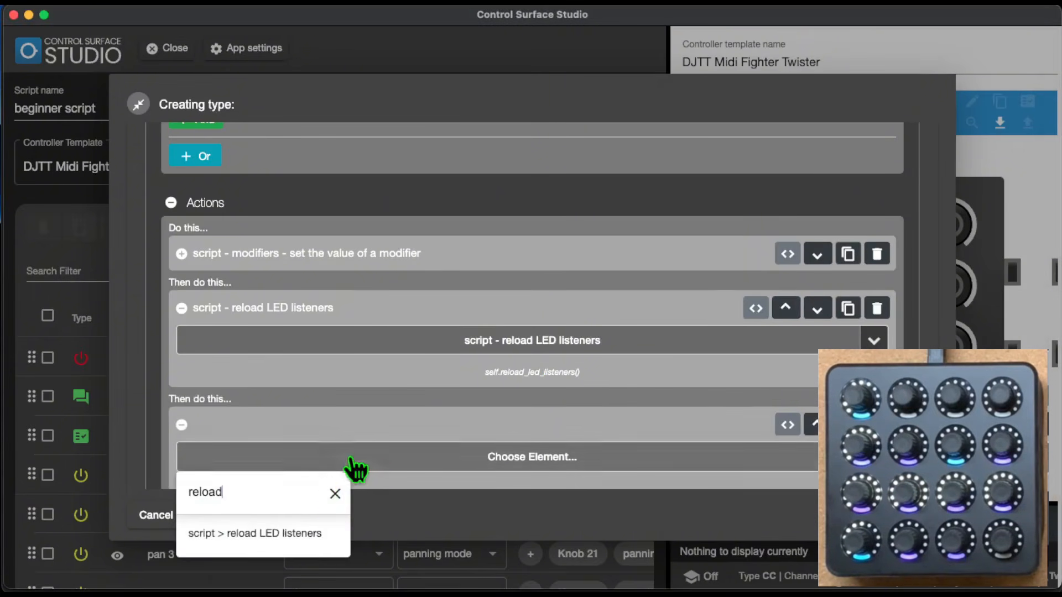
click(332, 492)
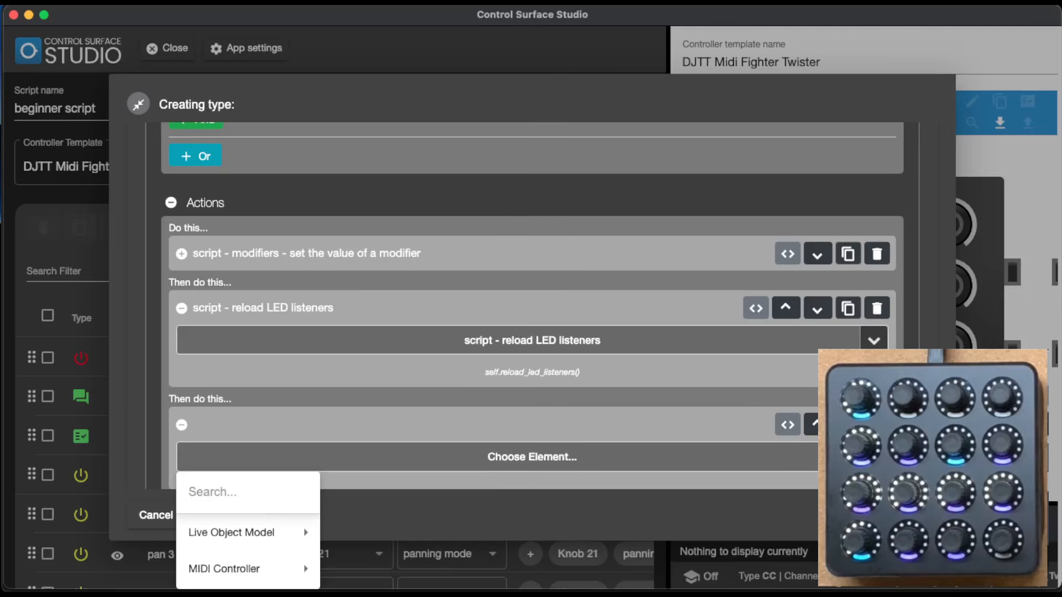
text(exit)
click(277, 533)
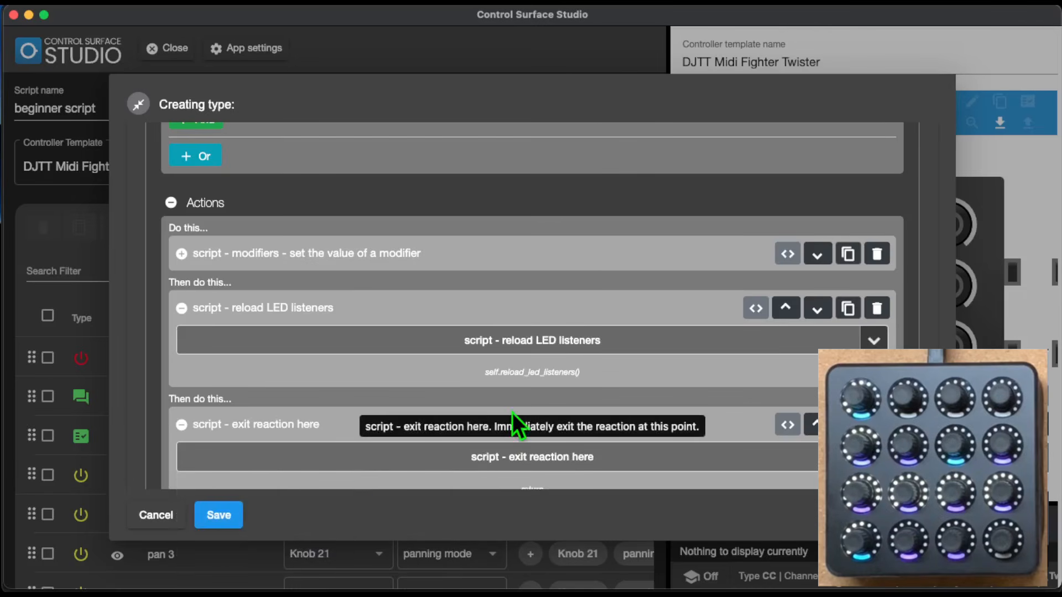
scroll(512, 412, down, 3)
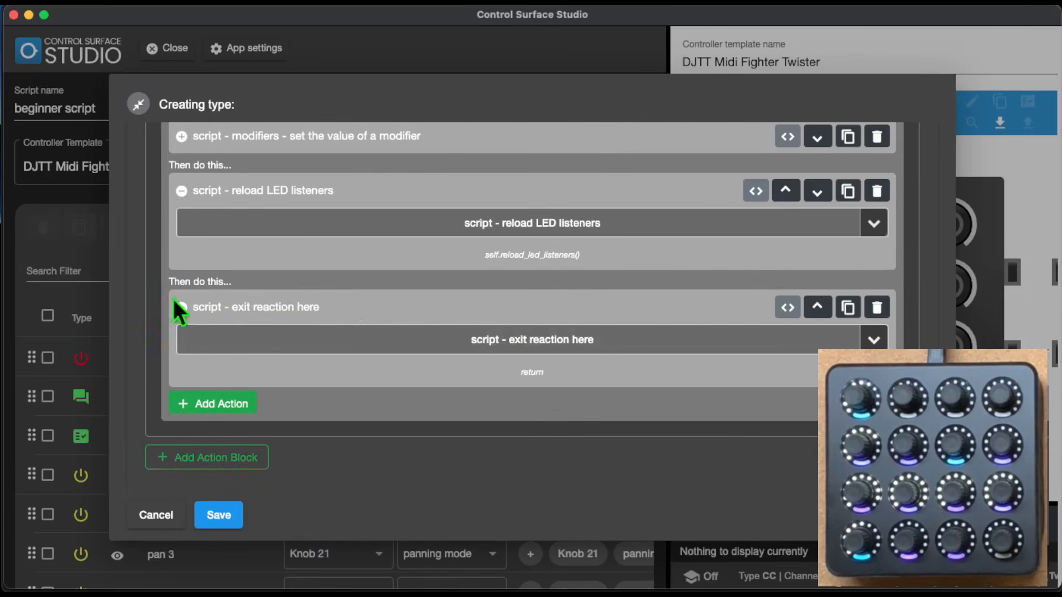
click(181, 188)
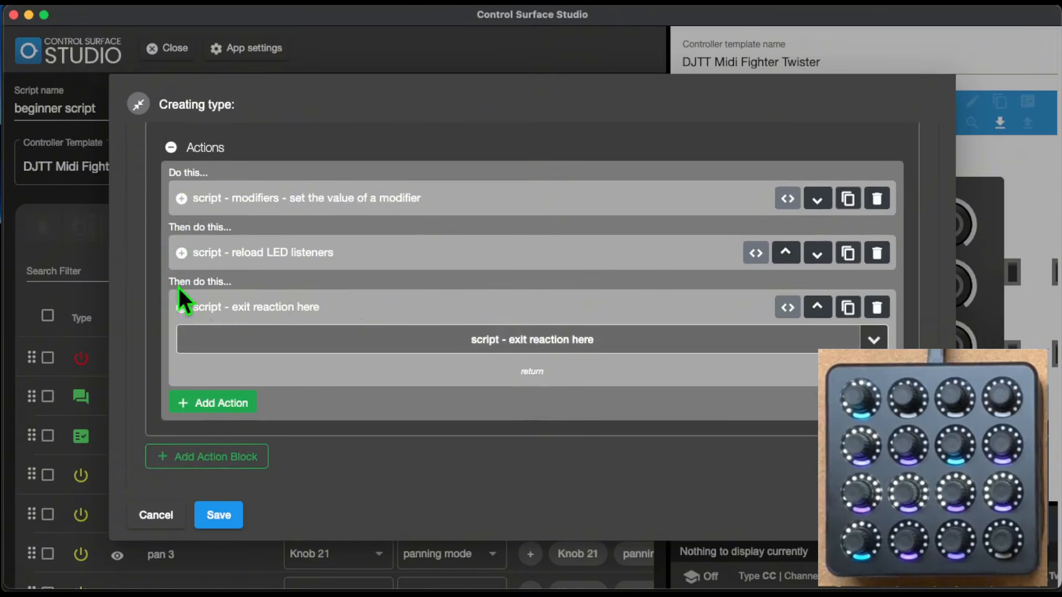
click(181, 307)
Give Action Block 1 the note "Find device name - save position to modifier m1" and collapse the block.
scroll(446, 224, up, 5)
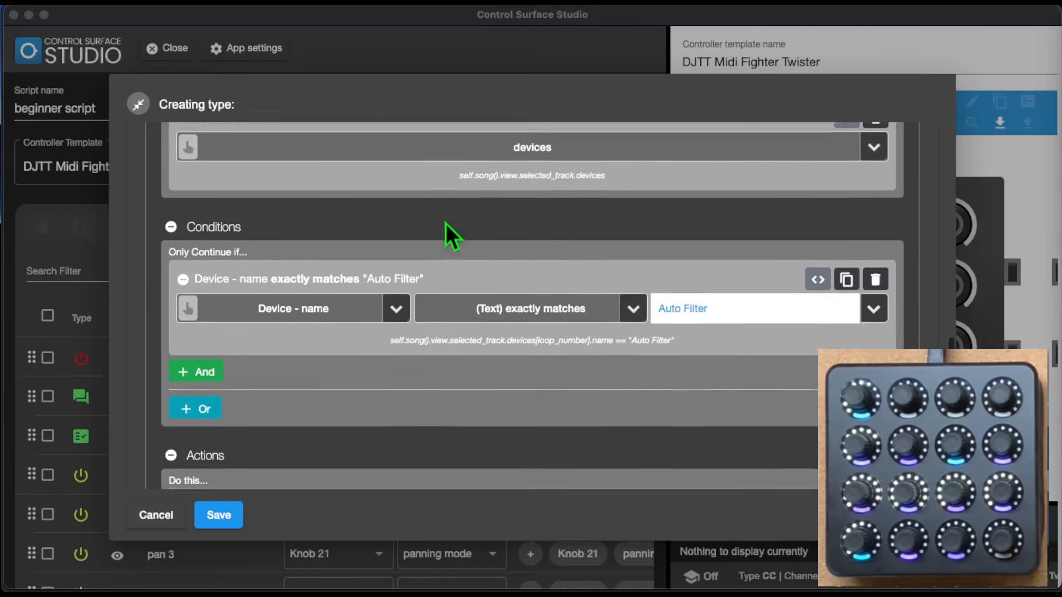
scroll(465, 247, up, 5)
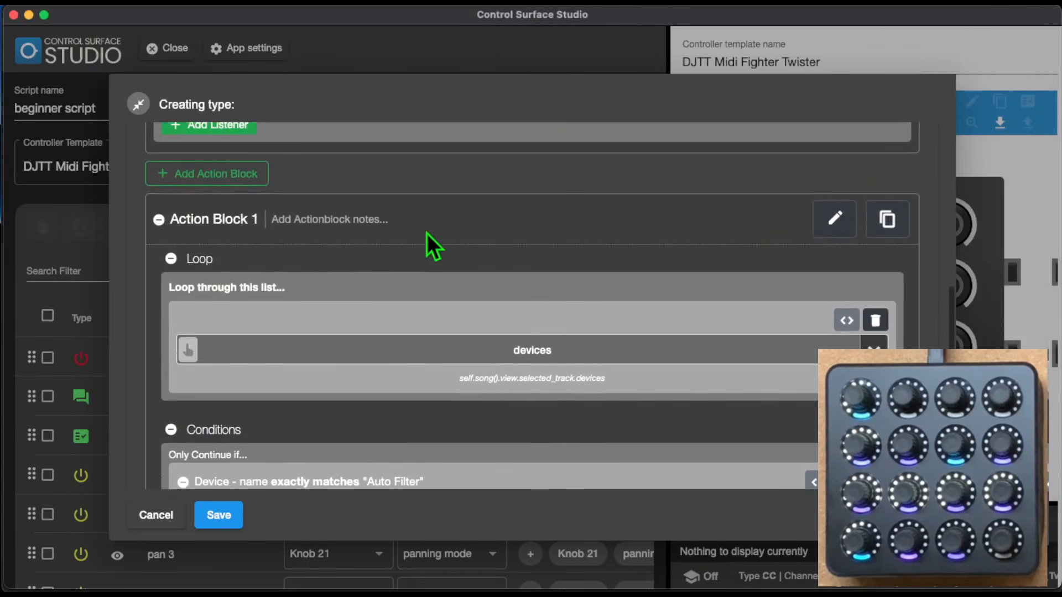
click(423, 226)
text(Find de)
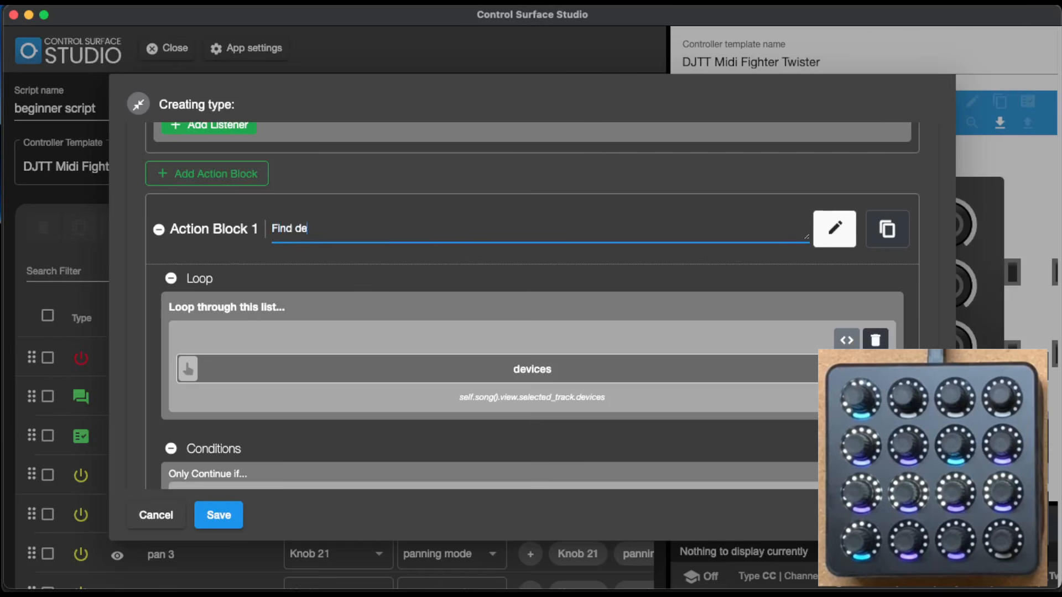
text(vice name - save position )
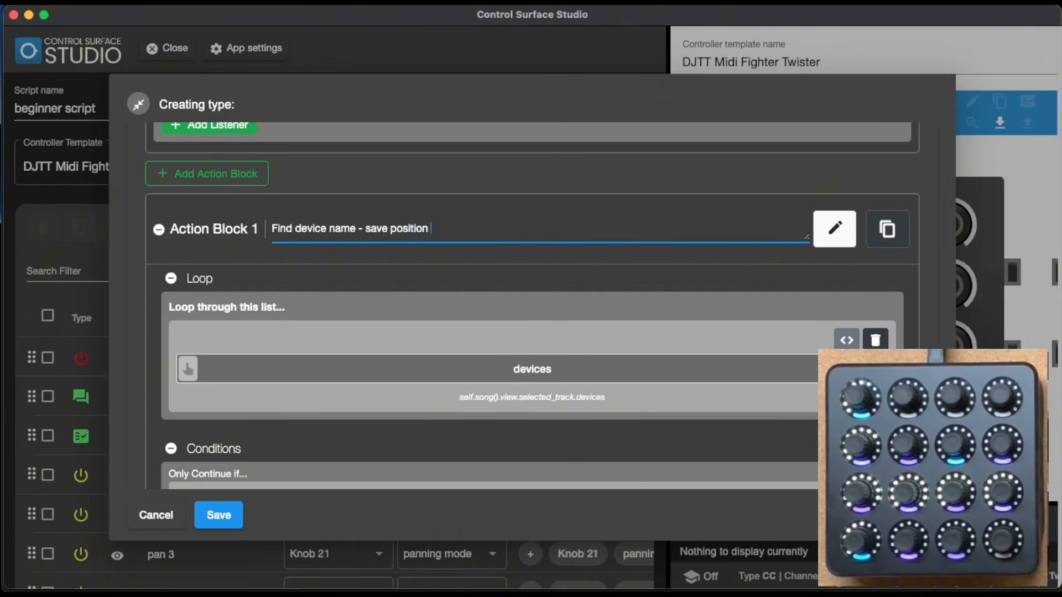
text(to modifier m1)
click(834, 229)
click(159, 220)
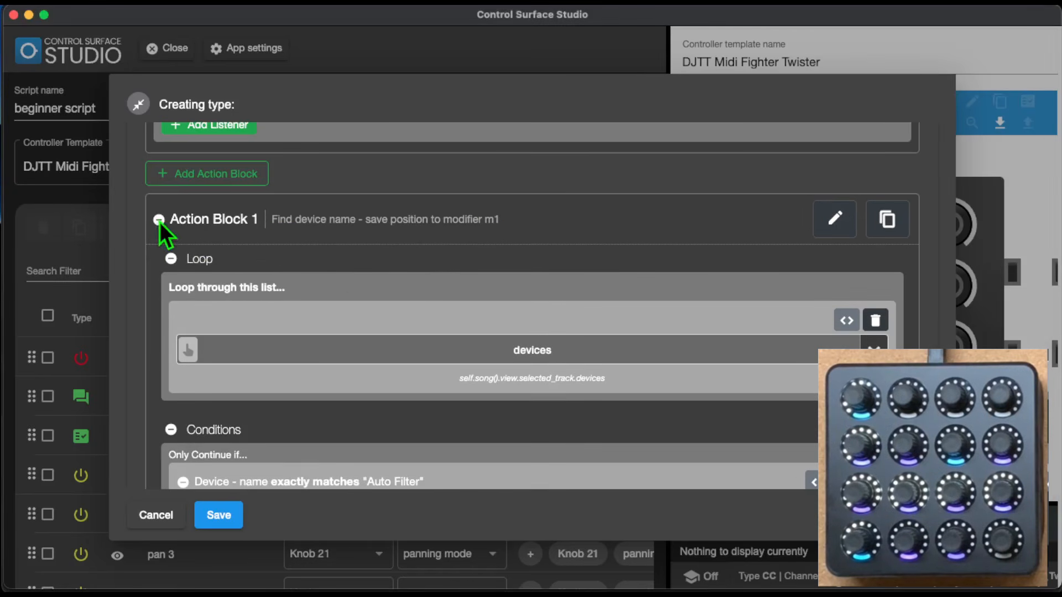
click(159, 220)
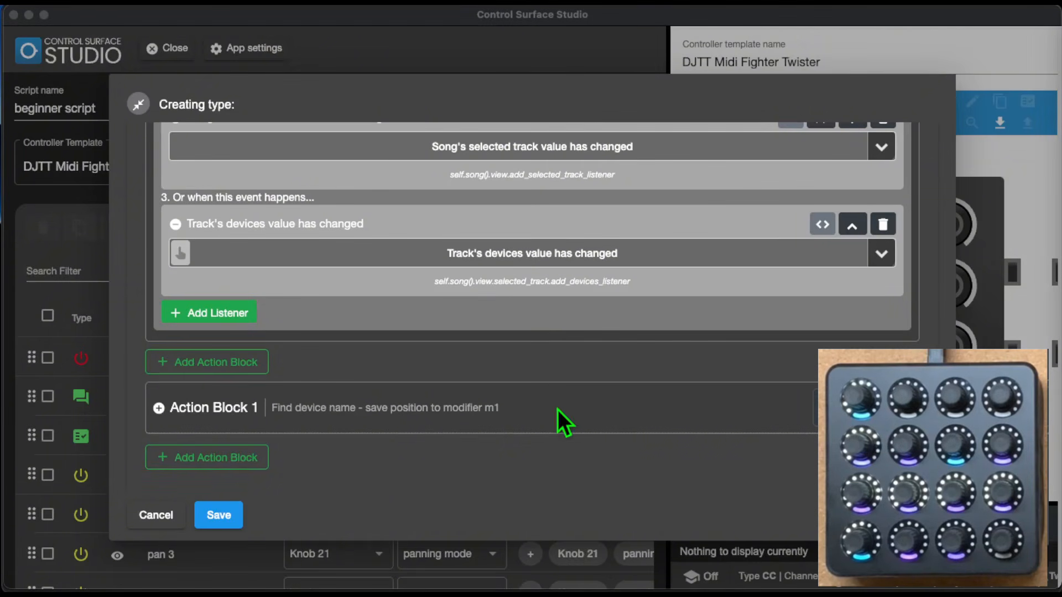
Add an Action Block 2 below Action Block 1 and make its action the script function reload LED listeners.
click(223, 465)
click(223, 465)
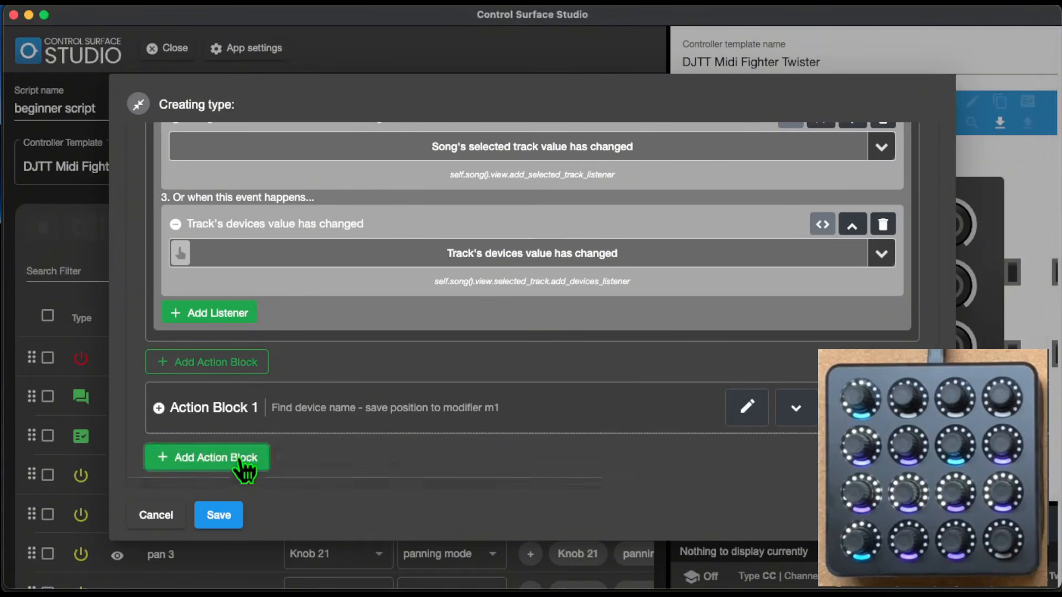
scroll(406, 462, down, 2)
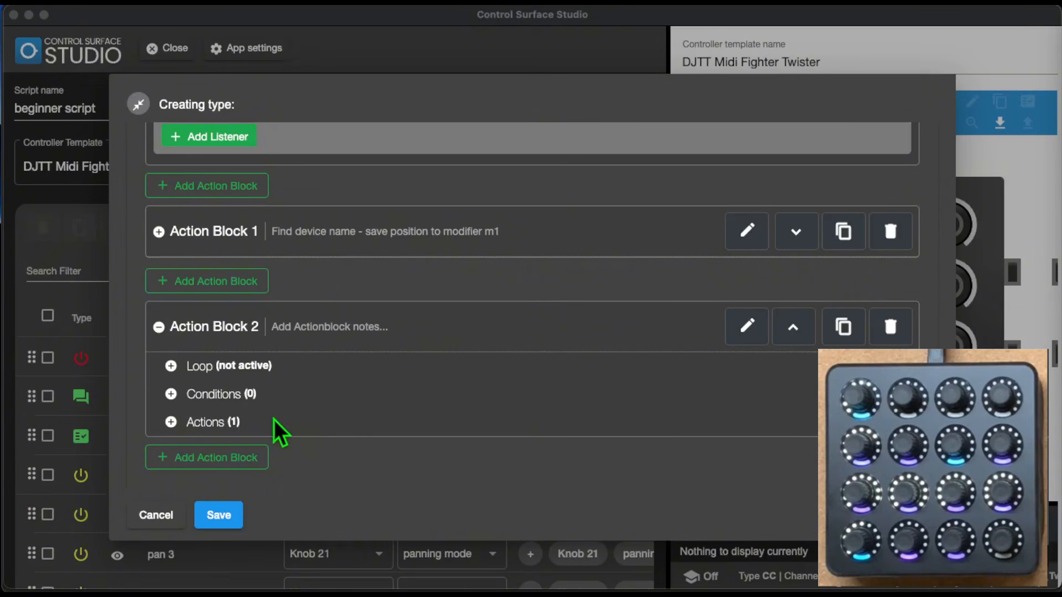
click(171, 422)
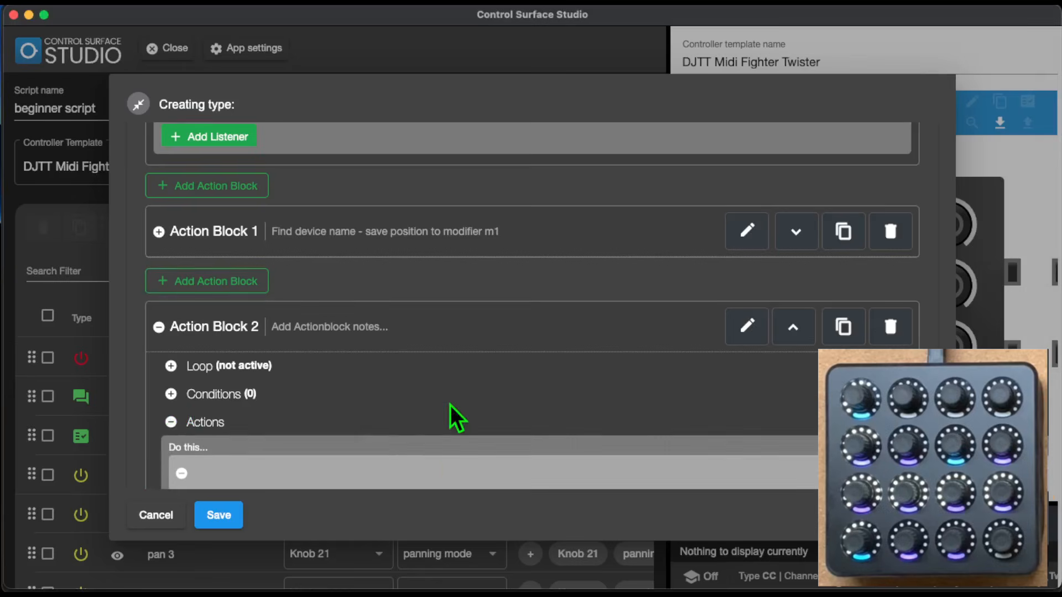
scroll(450, 406, down, 1)
click(494, 453)
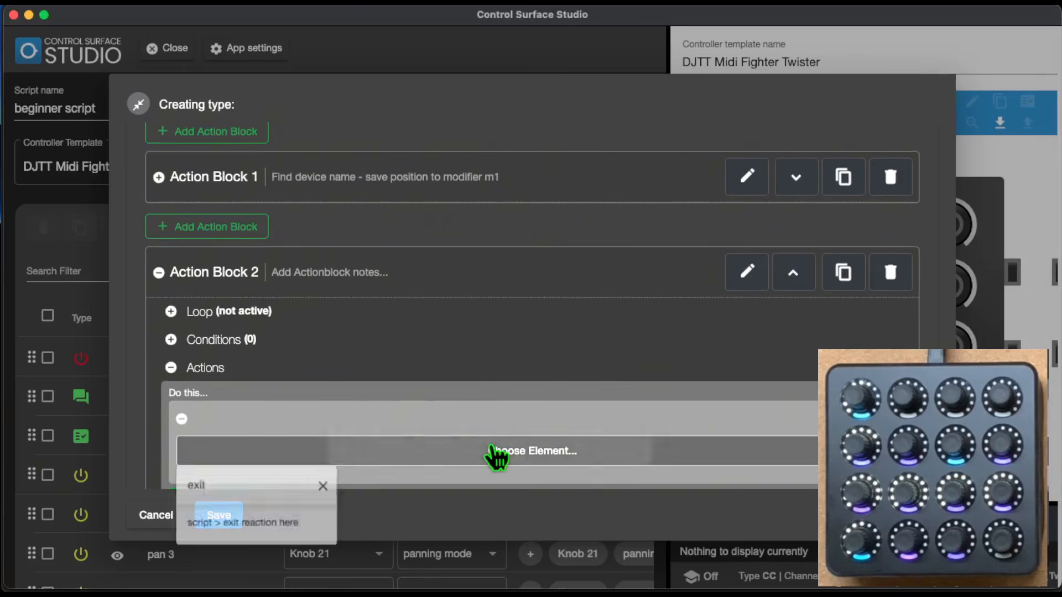
double_click(305, 486)
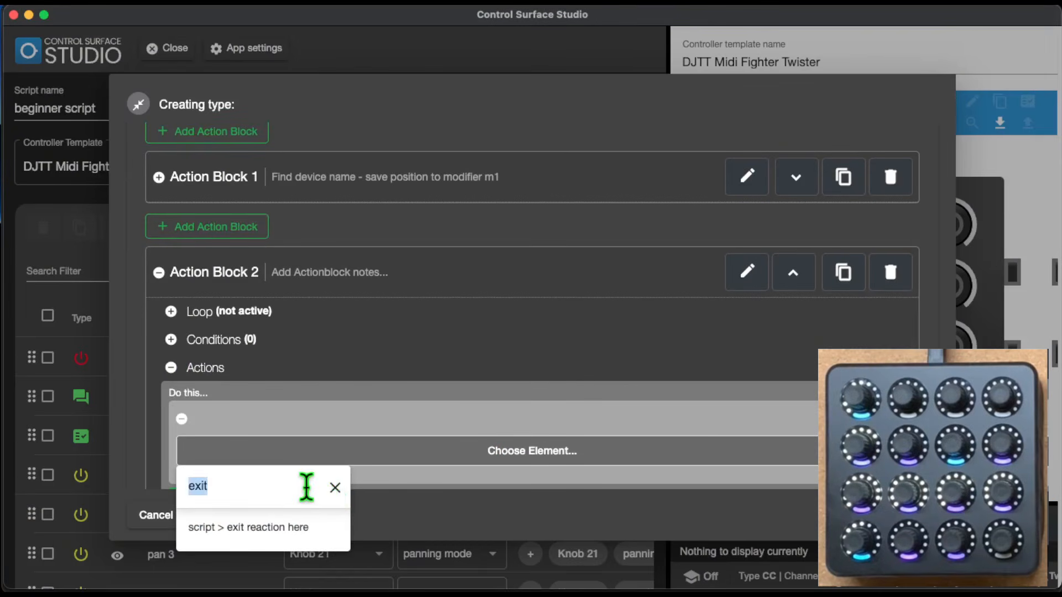
text(reload)
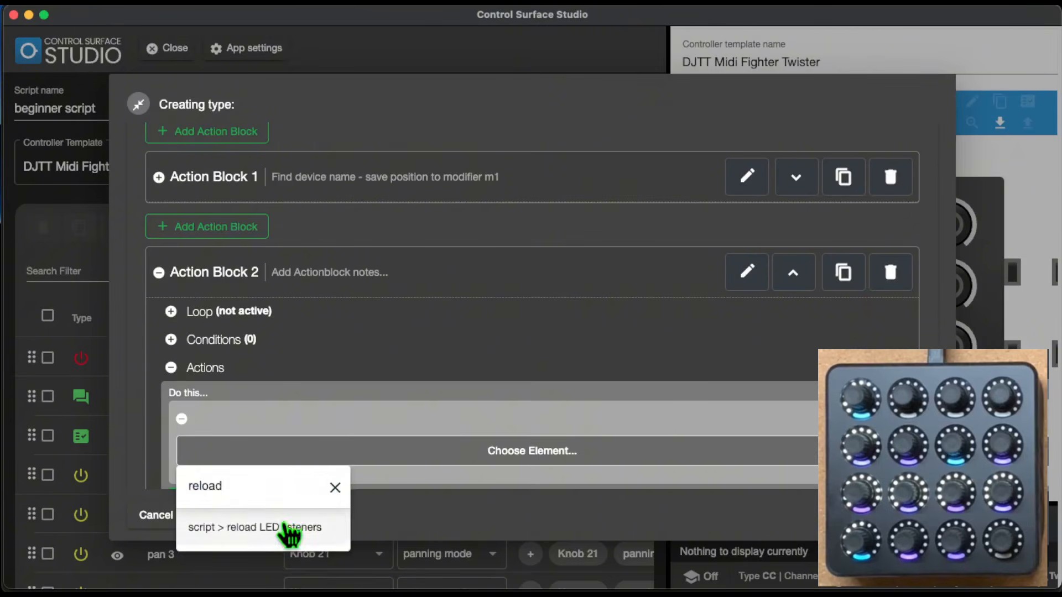
click(287, 527)
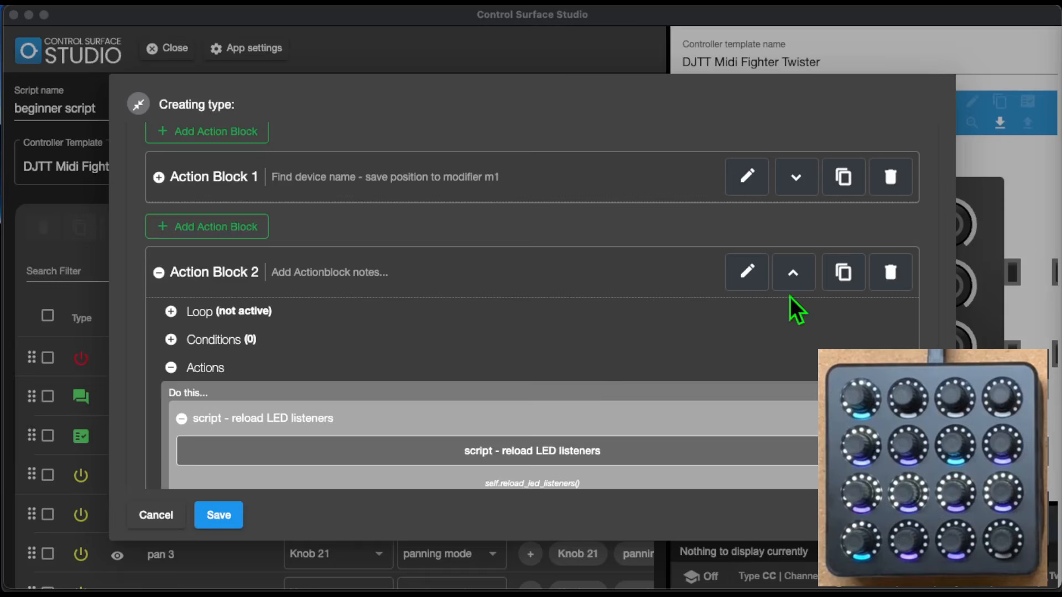
Write the note "Actions for when matching device is not found" for Action Block 2 and collapse the block.
scroll(660, 358, down, 2)
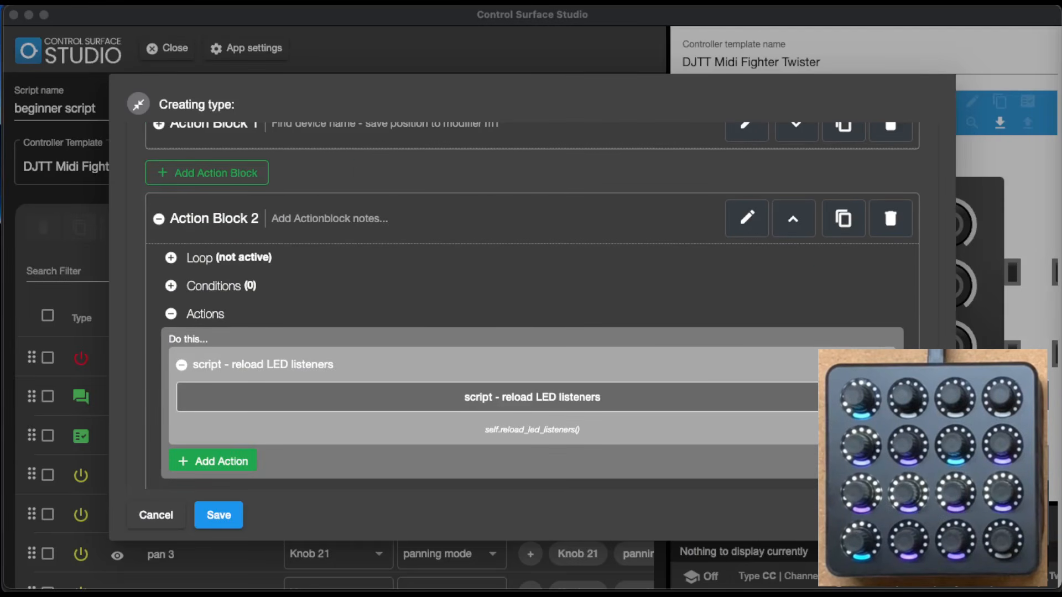
click(373, 219)
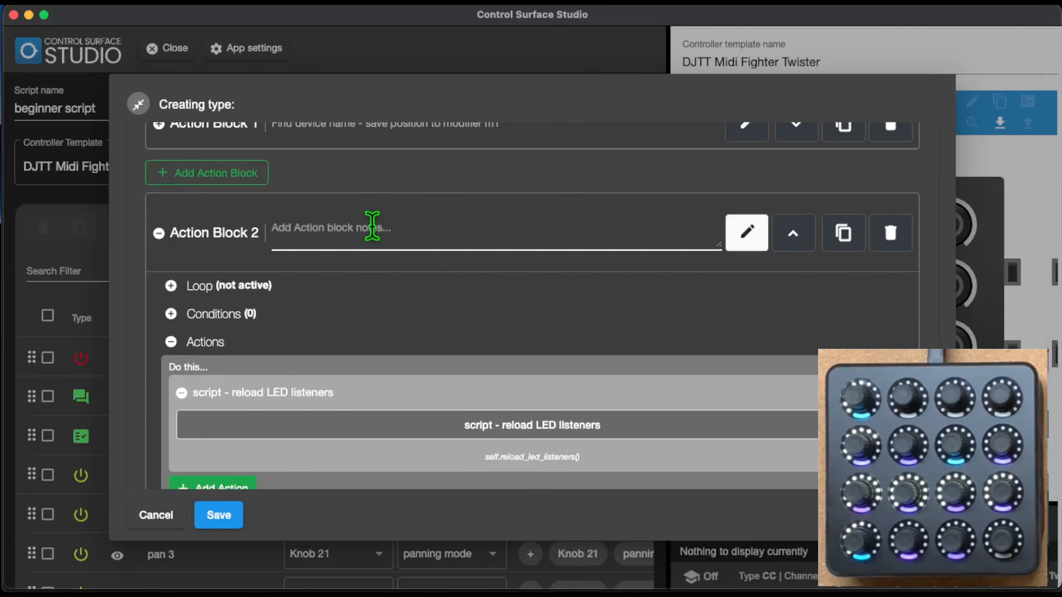
text(Actions for when m)
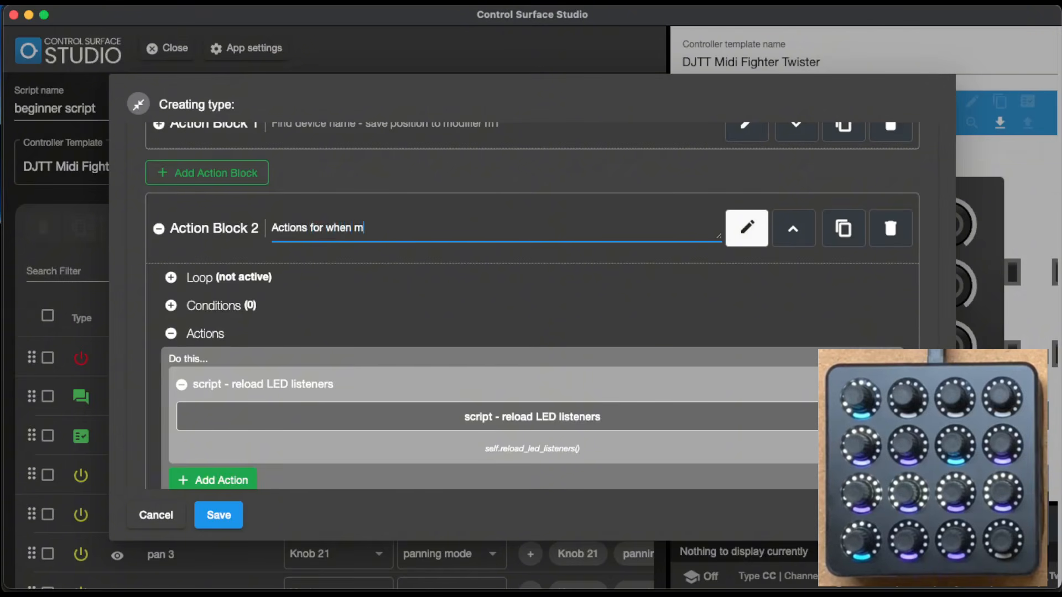
text(atching device is)
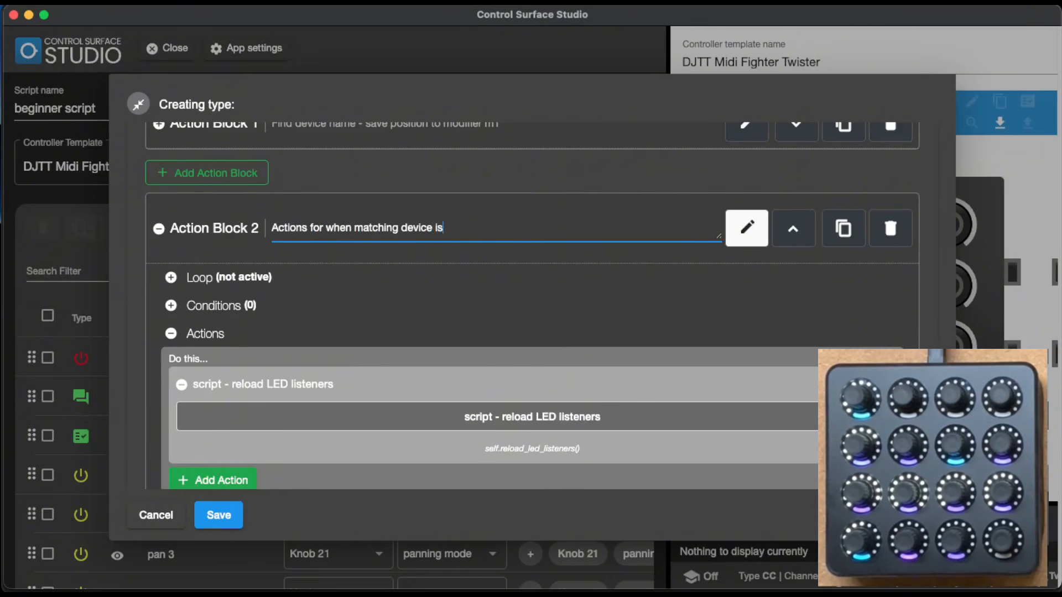
text( not found)
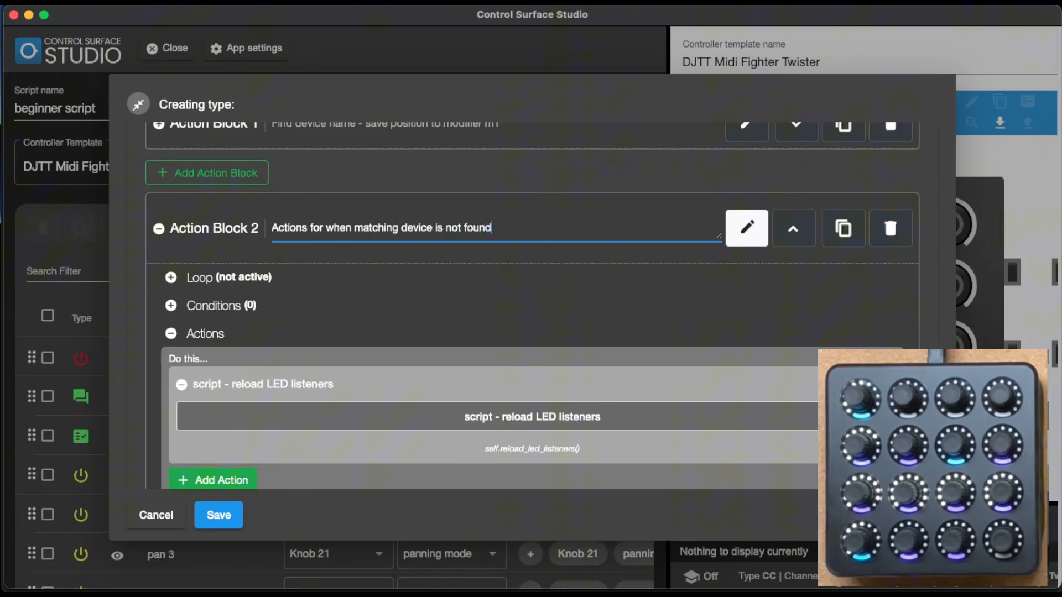
click(678, 286)
click(160, 231)
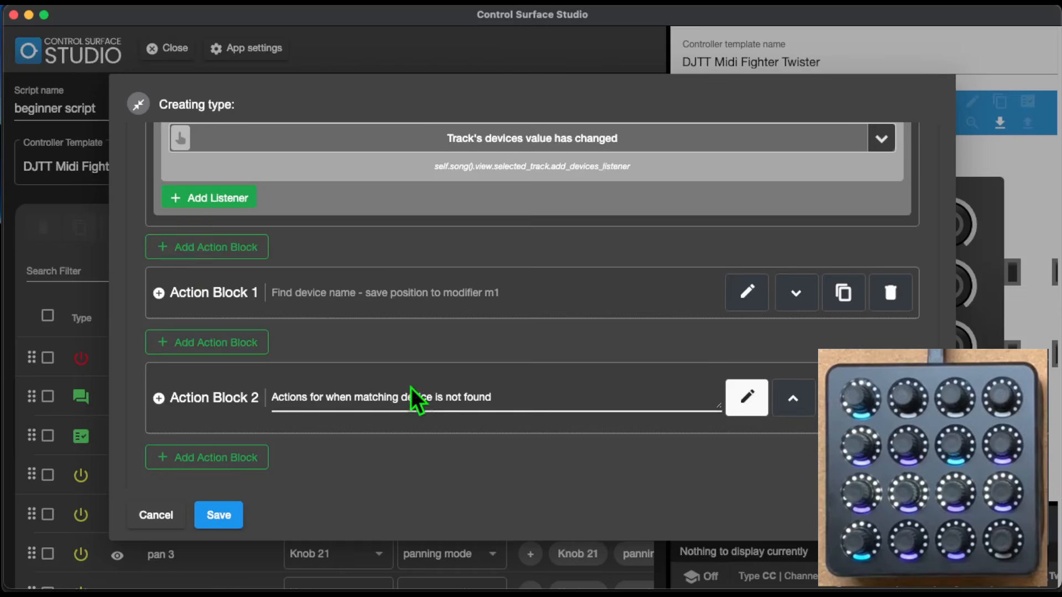
Collapse the Listeners section, finish editing the Action Block 2 note, and save the Reaction mapping.
scroll(503, 313, up, 4)
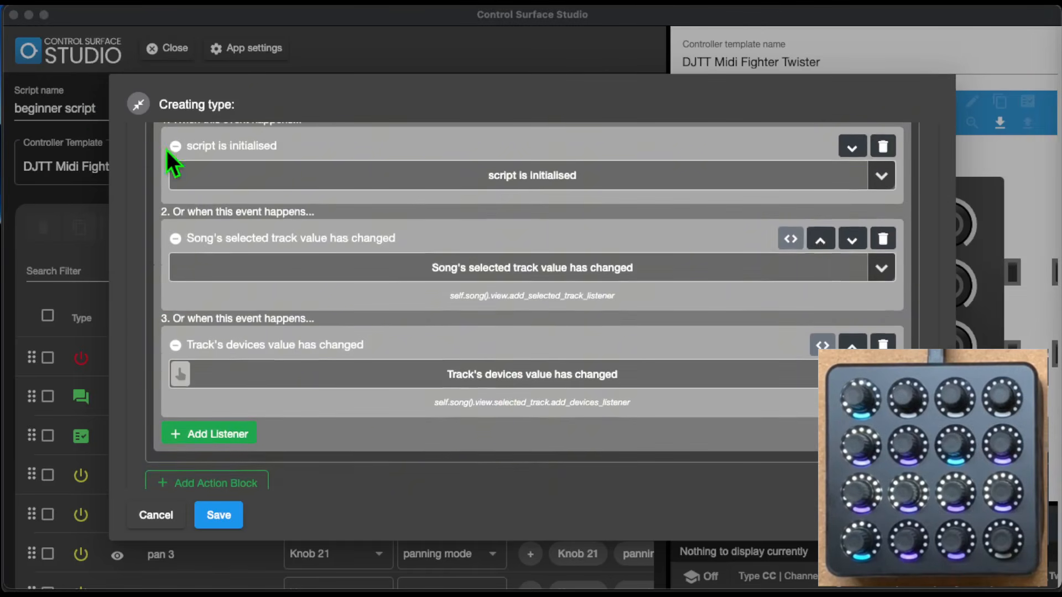
scroll(167, 151, up, 5)
click(161, 307)
scroll(415, 293, down, 2)
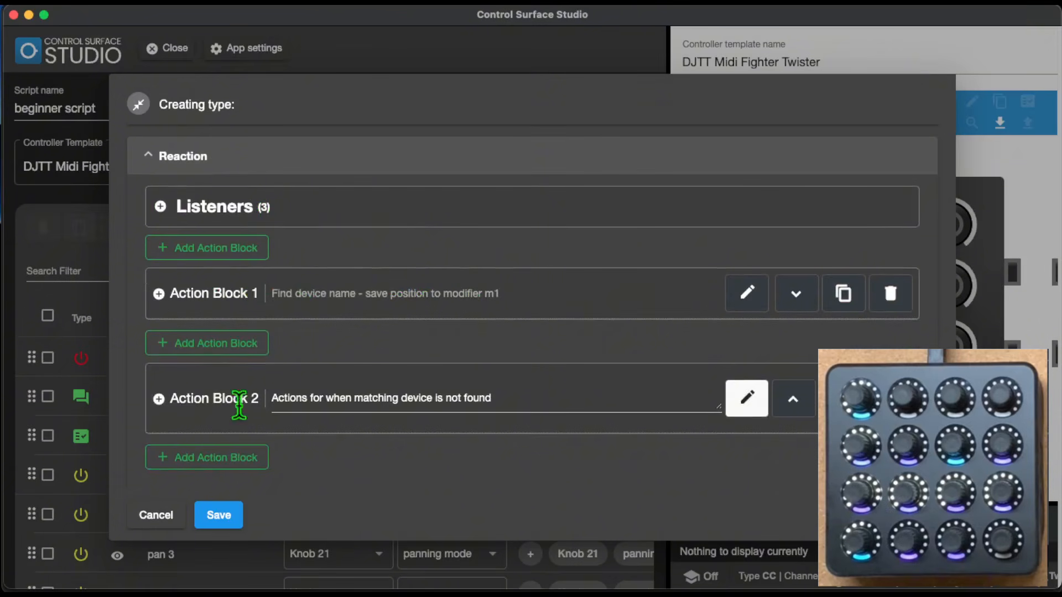
click(738, 412)
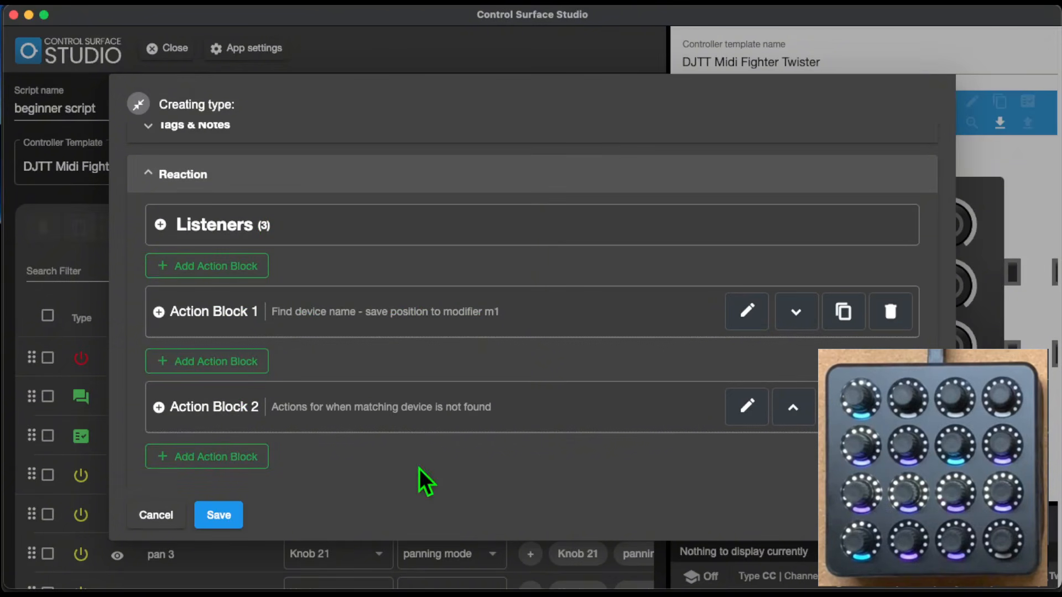
click(229, 523)
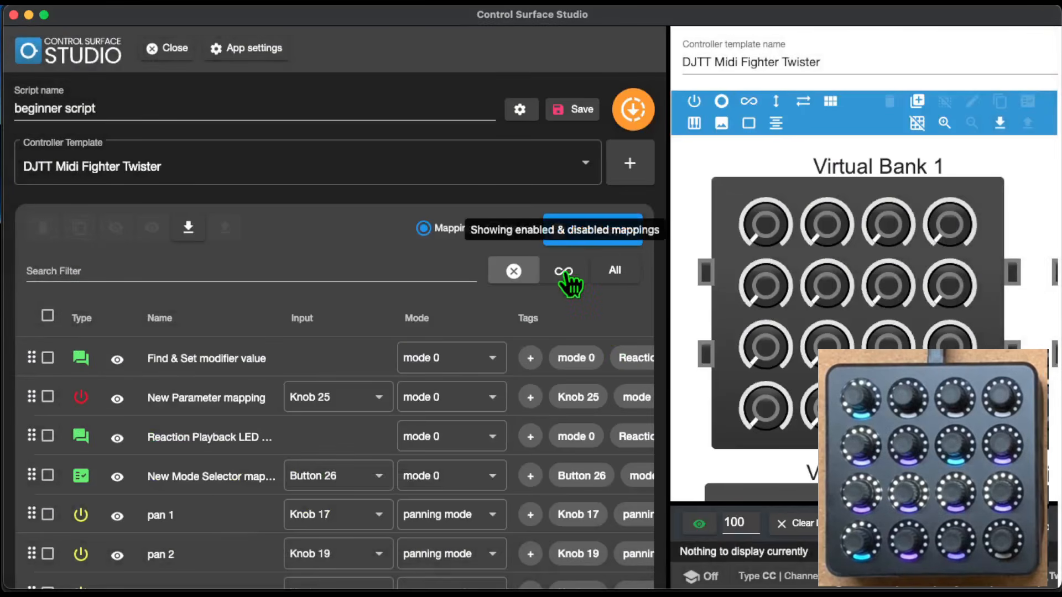
Save and install the beginner script, and switch to Ableton Live to view Auto Filter in the selected track's device chain.
click(559, 113)
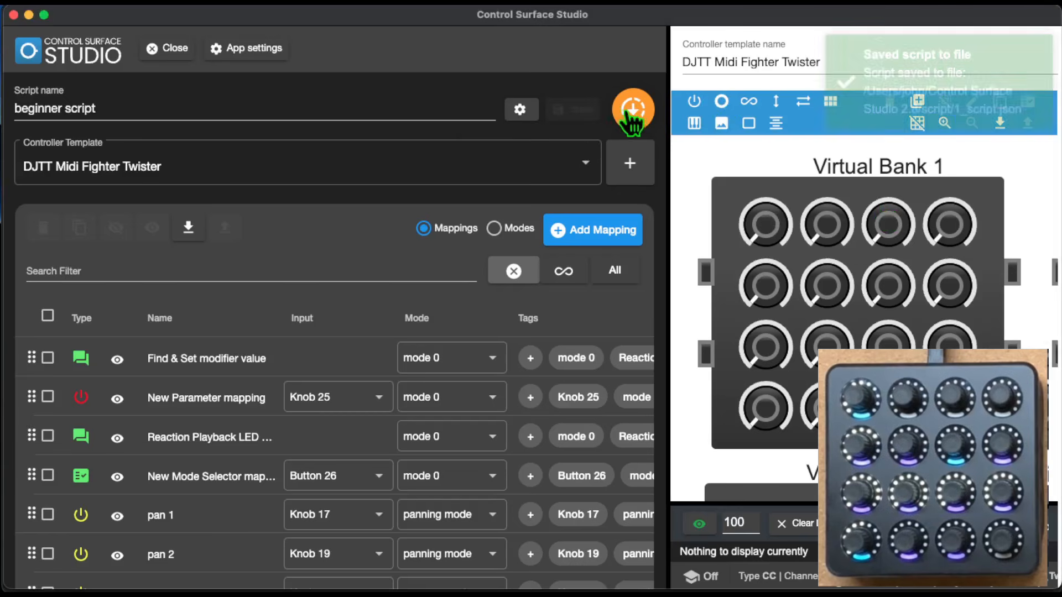
click(641, 108)
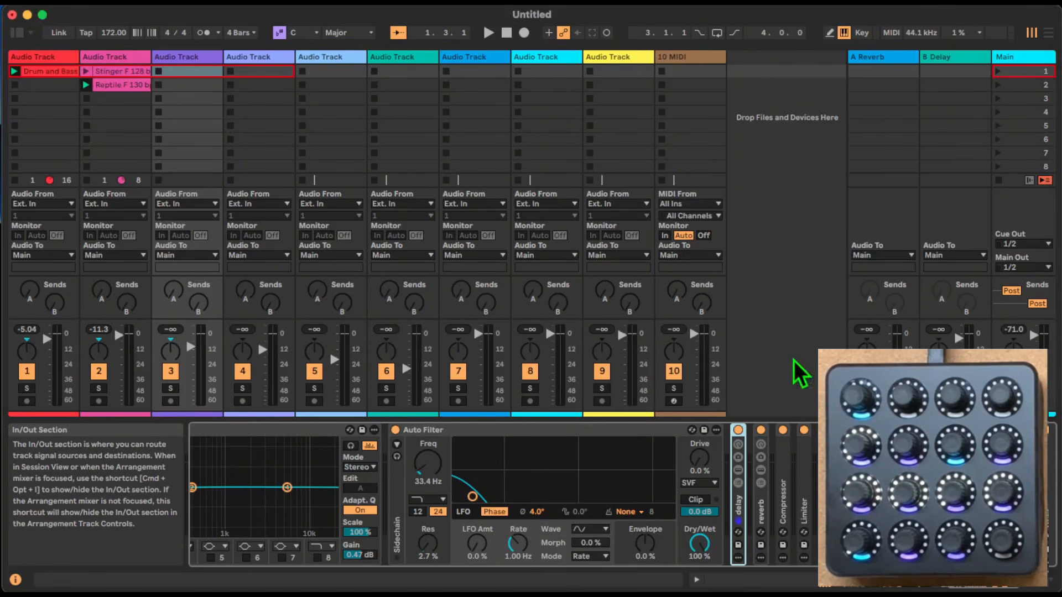
scroll(493, 472, left, 5)
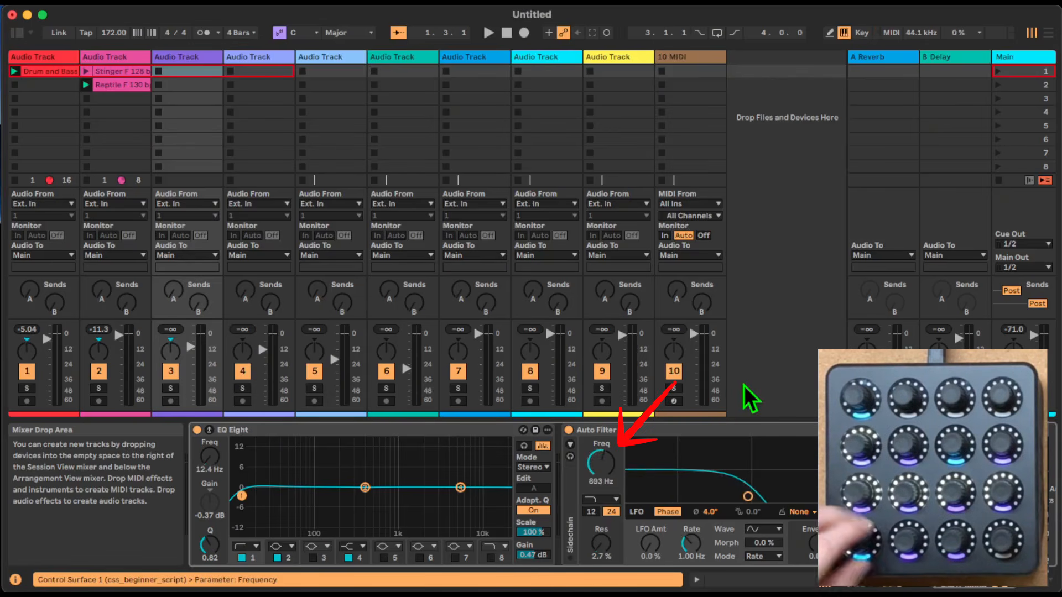
Test Knob 25 while selecting Auto Filter on track 3, switching to track 2, and reselecting Auto Filter on track 3.
click(731, 430)
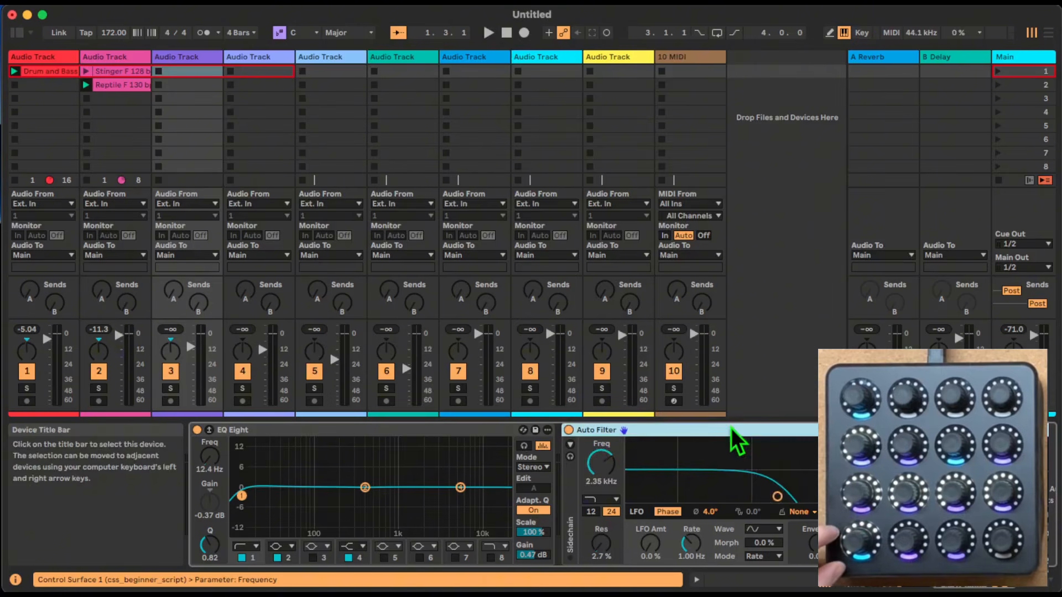
click(111, 55)
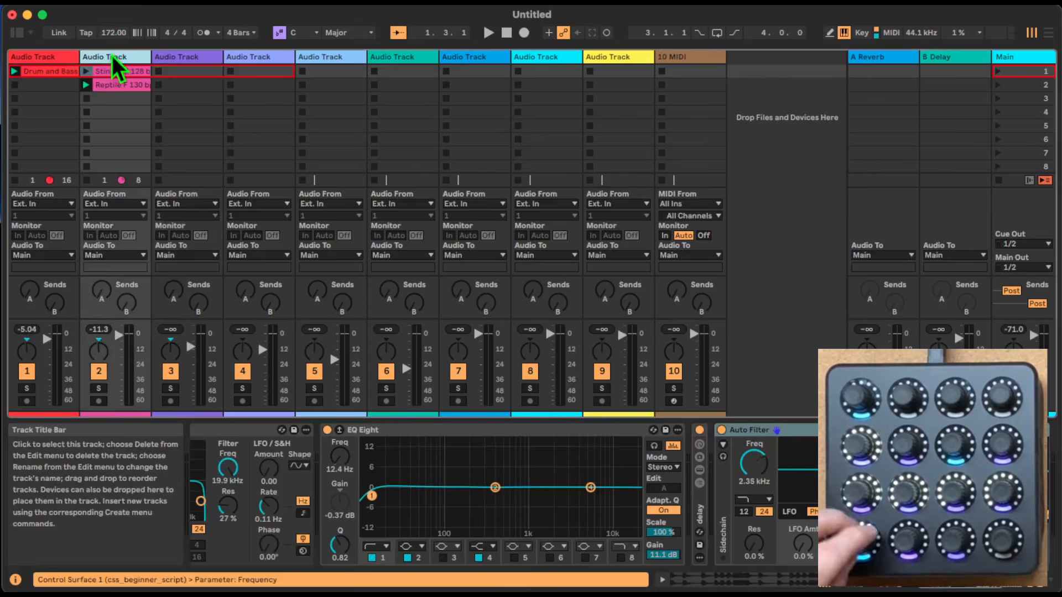
click(198, 57)
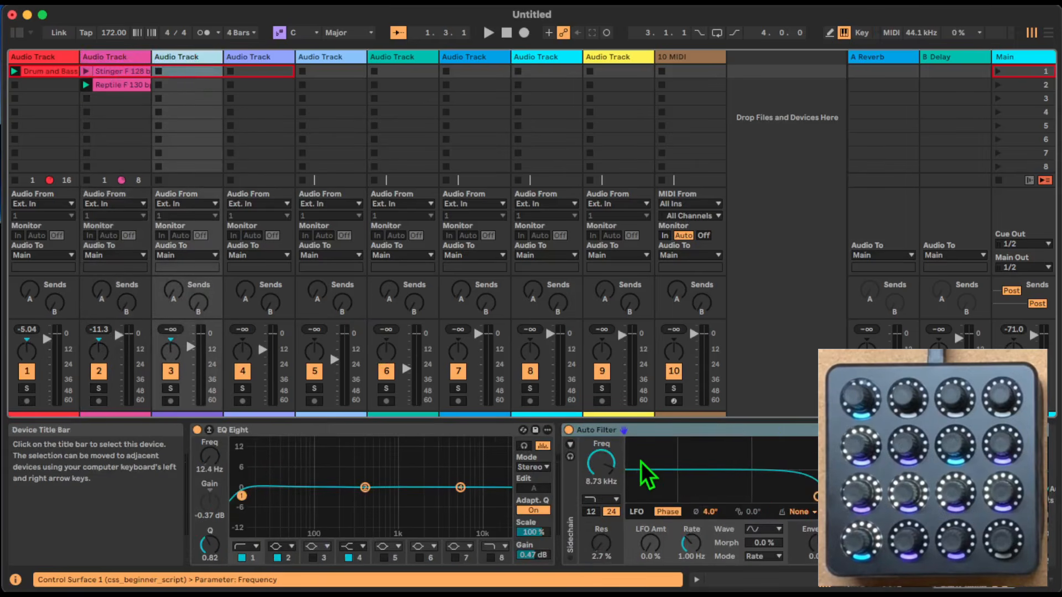
click(700, 430)
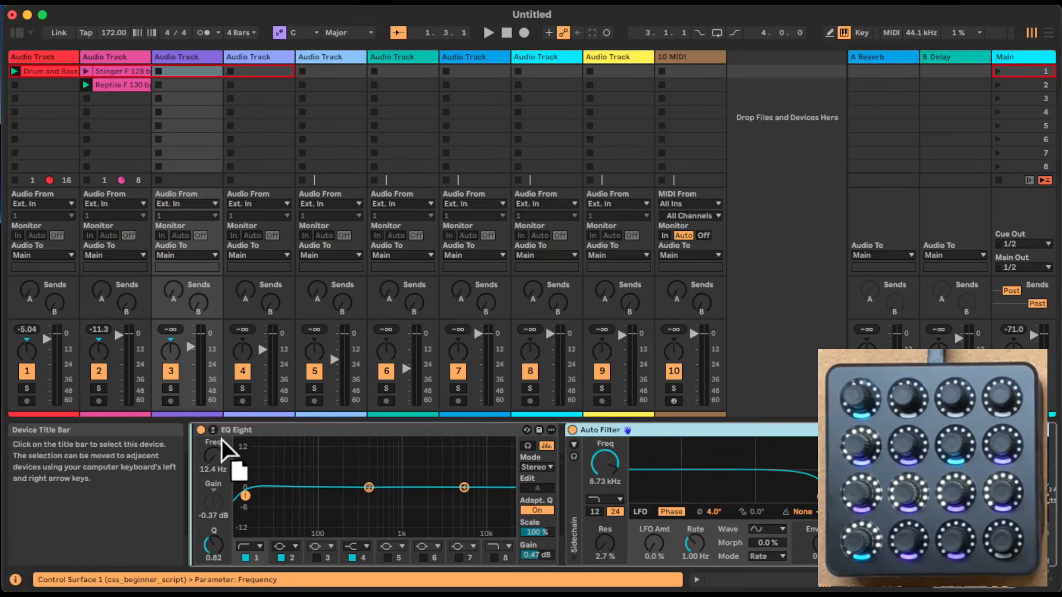
Move Auto Filter ahead of EQ Eight in track 3's device chain and select EQ Eight.
drag(221, 439, 209, 435)
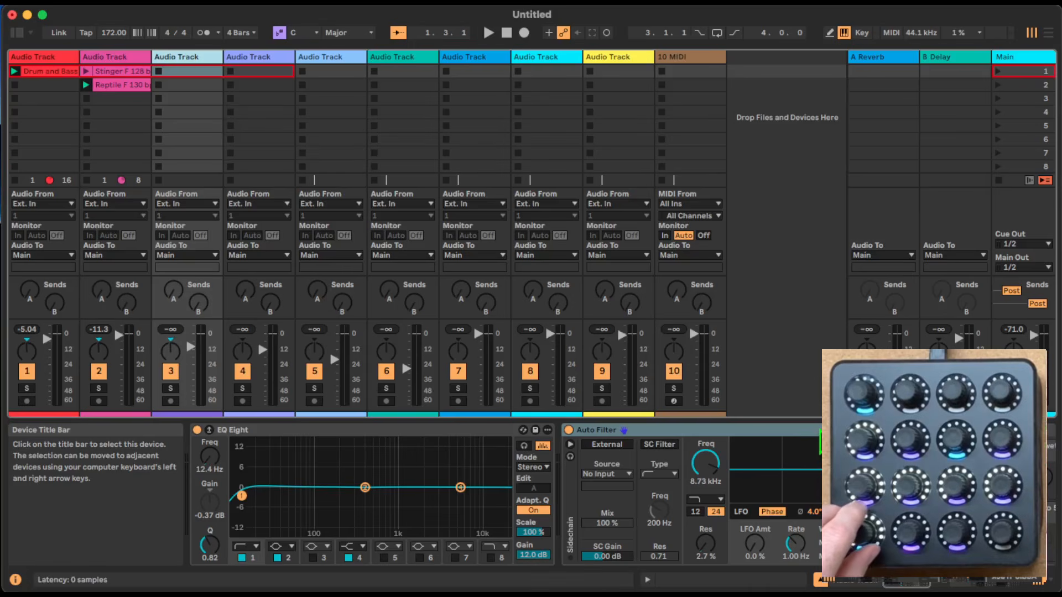
drag(768, 433, 389, 452)
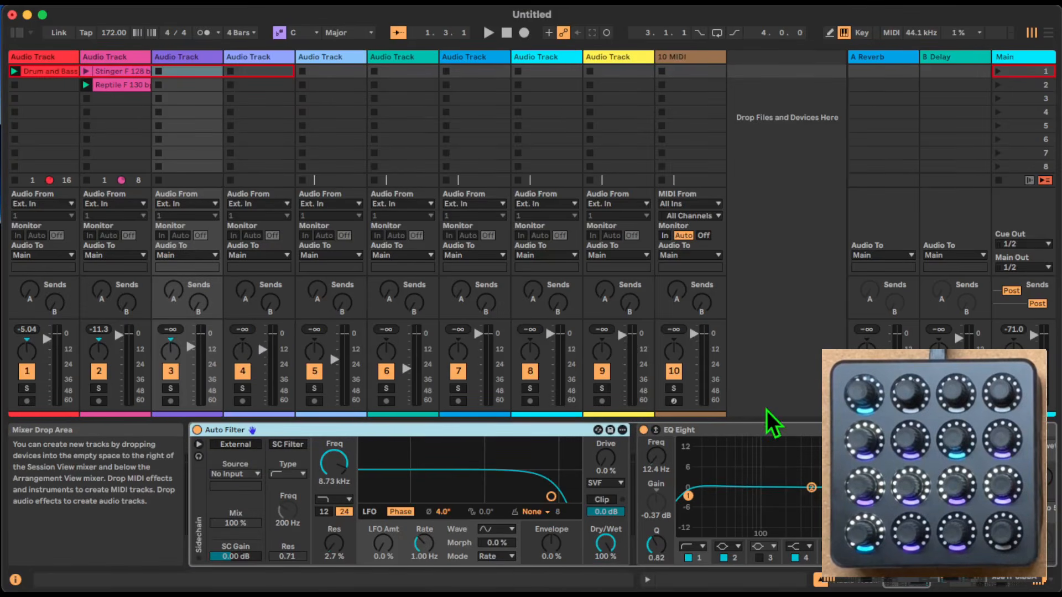
click(745, 436)
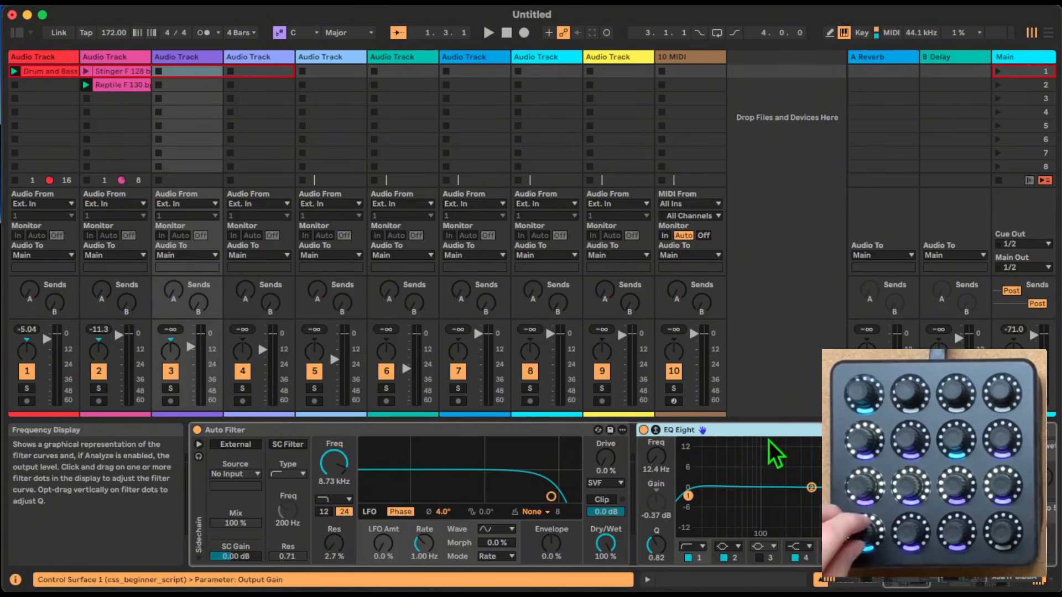
Check tracks 2 and 1 with the knob, and move track 1's Auto Filter between Utility and Limiter.
click(120, 58)
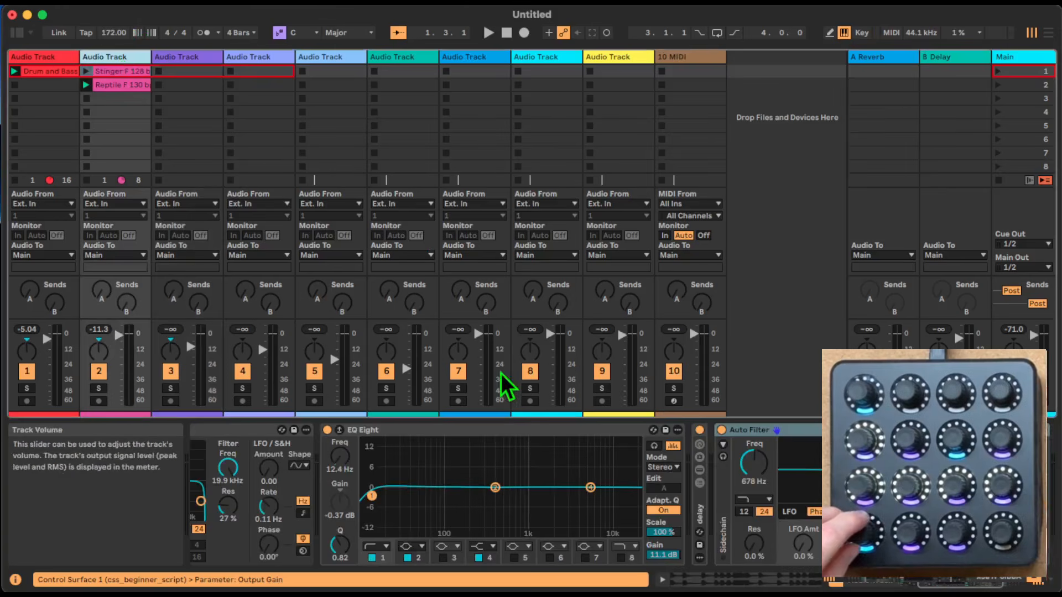
click(55, 57)
click(296, 430)
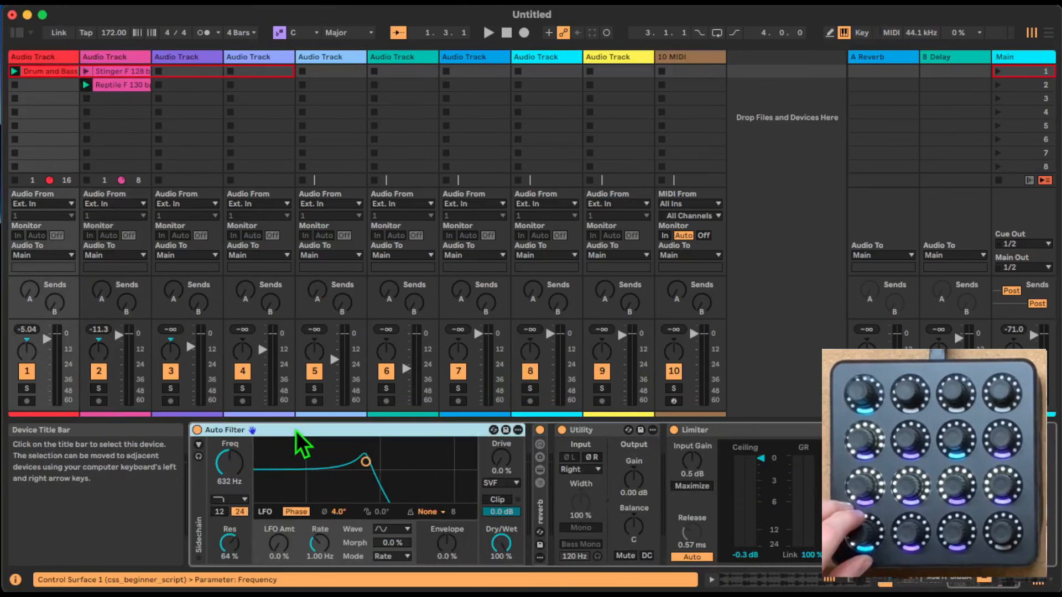
drag(517, 432, 686, 446)
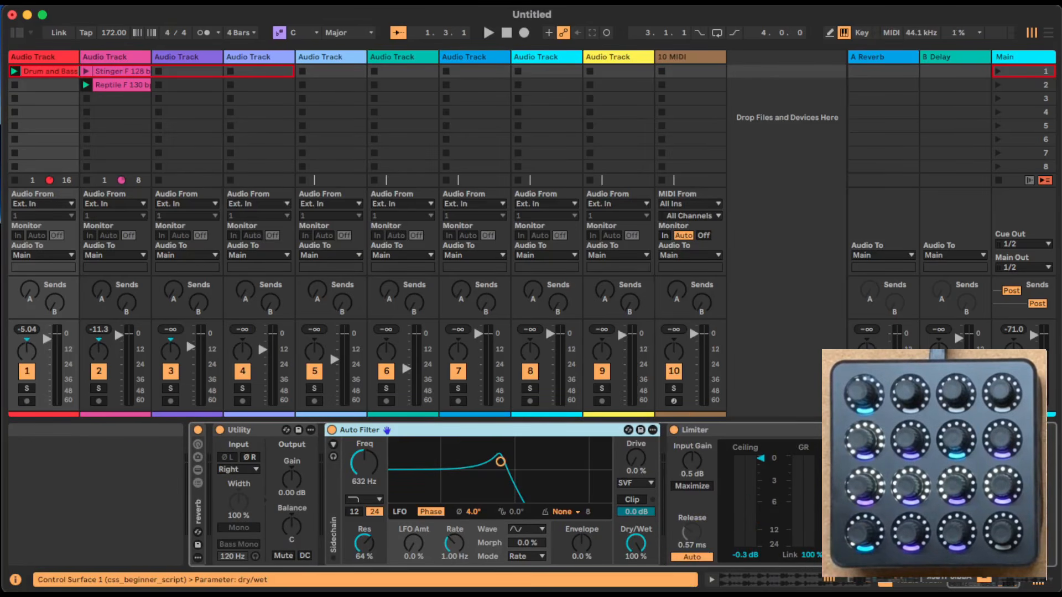
Switch to Control Surface Studio, open the Find & Set modifier value Reaction, and add a fourth listener.
key(super+Tab)
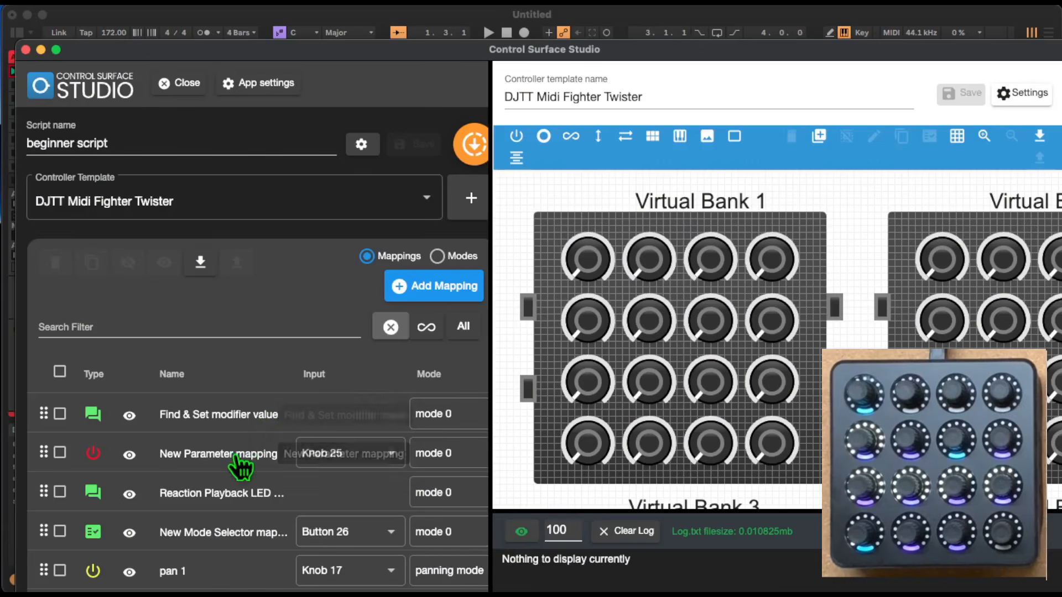
click(271, 414)
scroll(339, 367, down, 10)
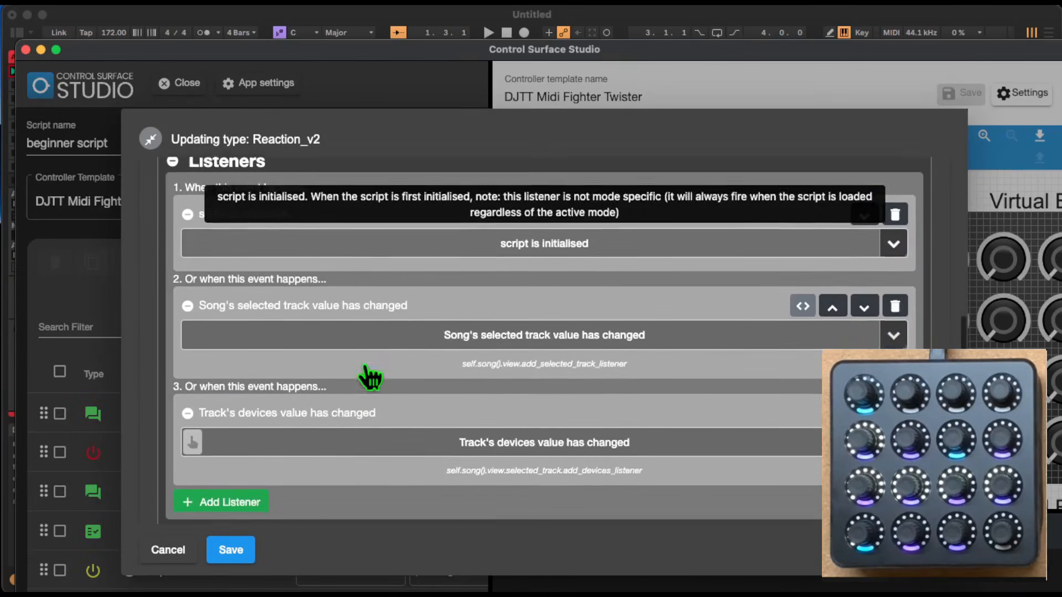
scroll(363, 377, down, 3)
click(220, 384)
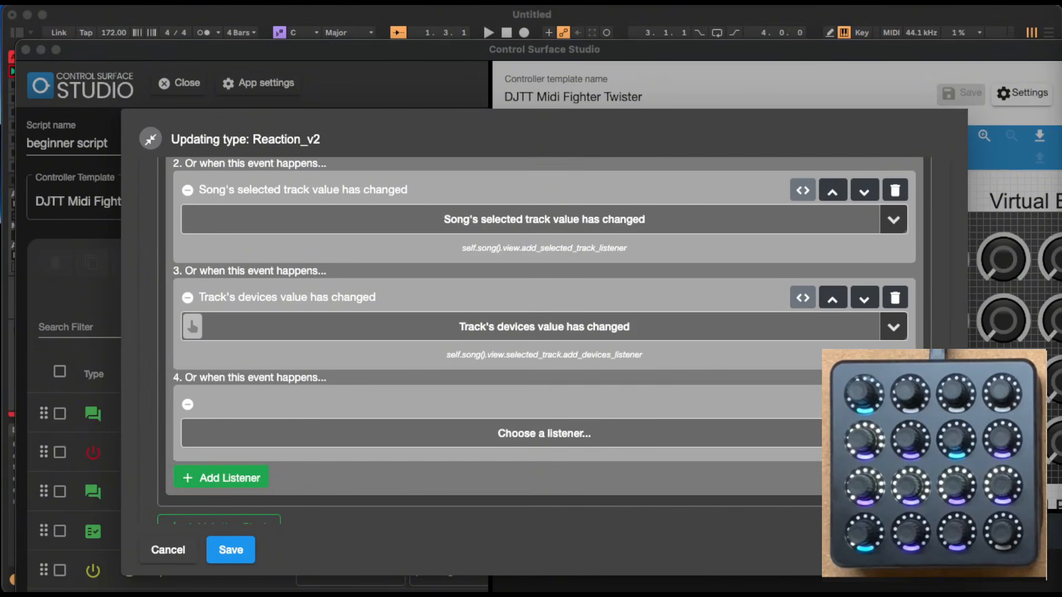
Search for selected device and make Track's selected device the event of listener 4.
click(551, 442)
click(550, 438)
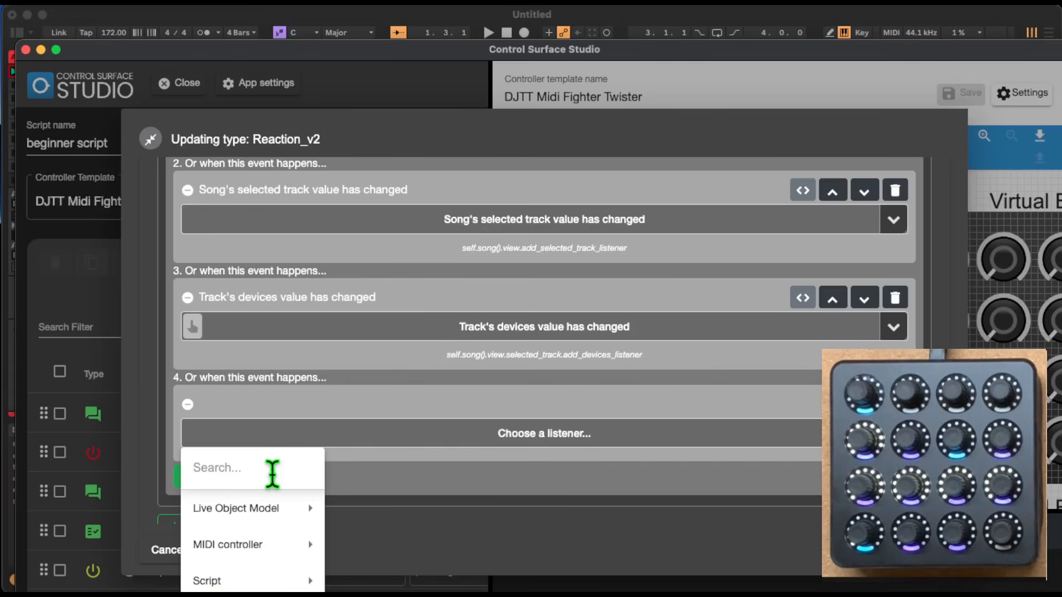
text(sele)
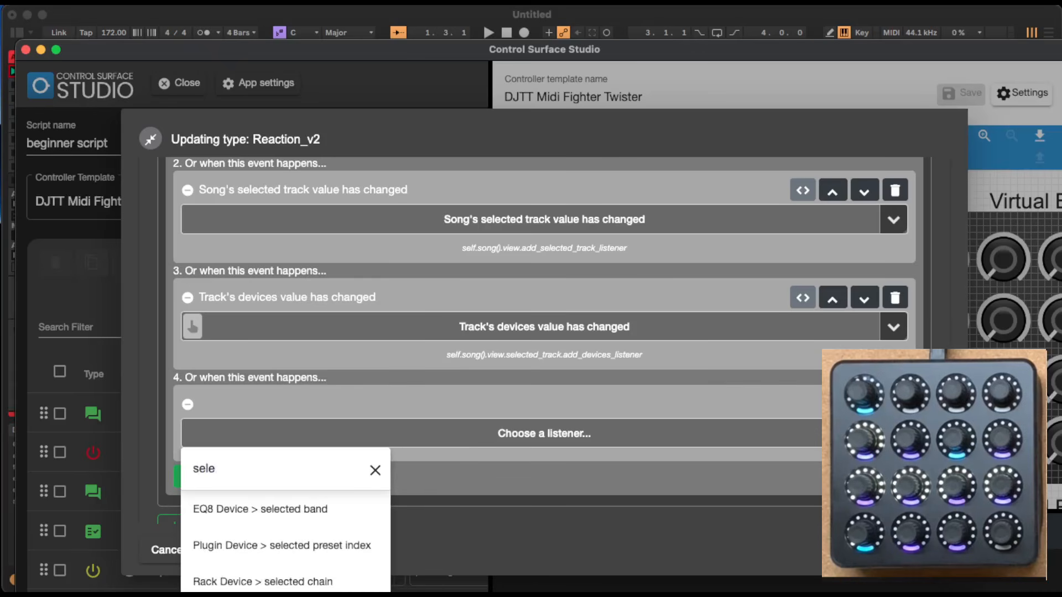
text(cted de)
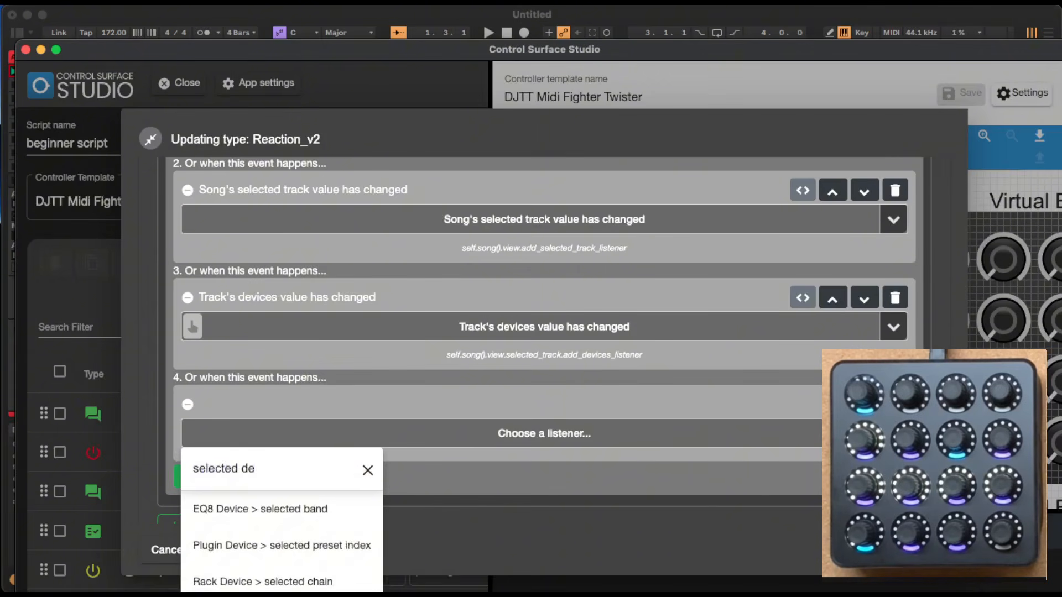
text(vice)
scroll(285, 539, down, 3)
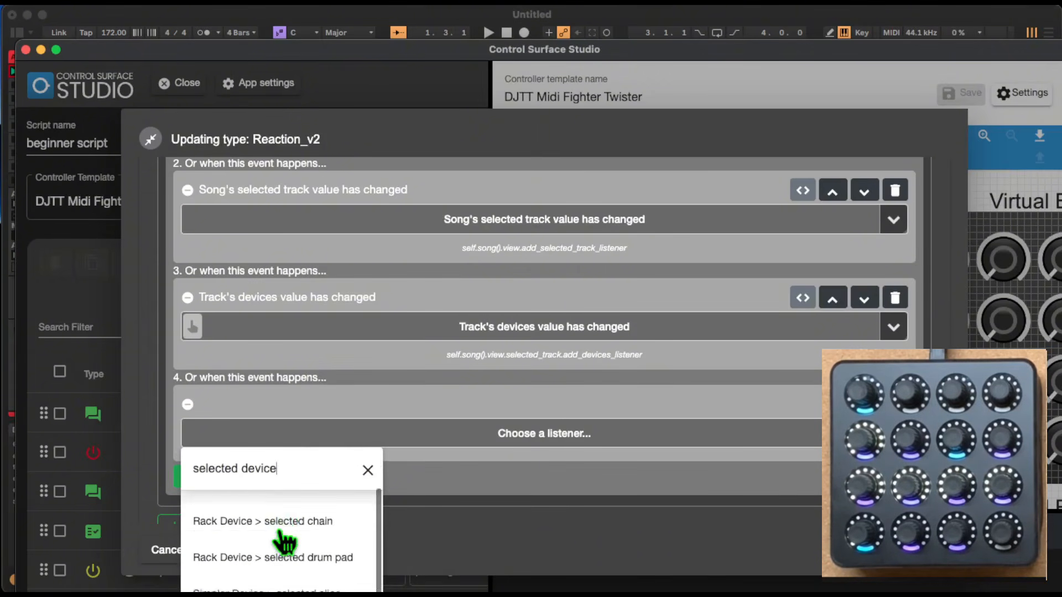
click(286, 594)
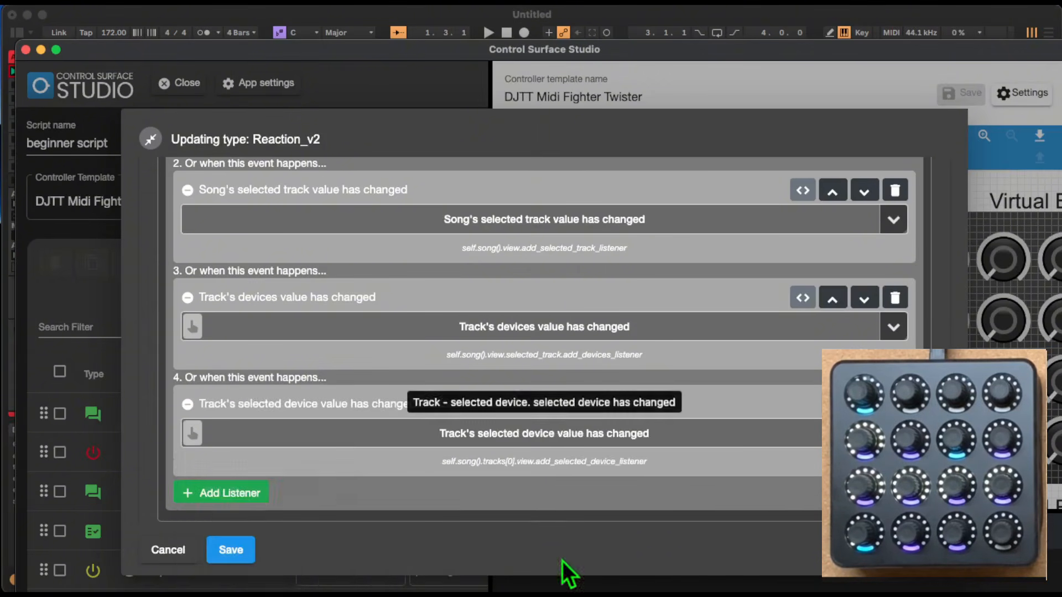
Set the Track Type of the Track's selected device listener to selected track.
click(192, 434)
click(192, 434)
scroll(310, 479, down, 3)
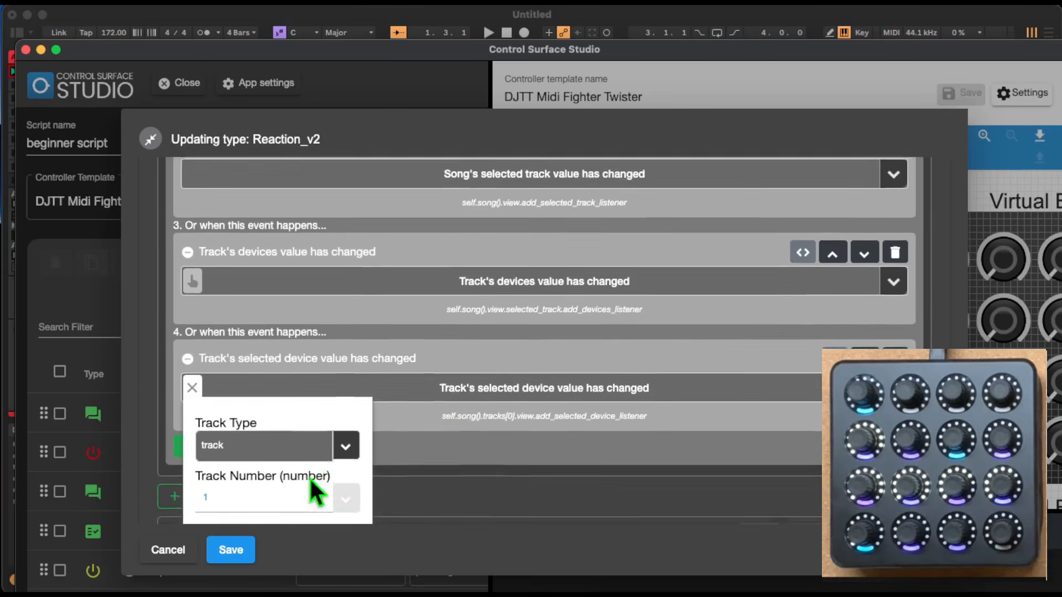
click(345, 394)
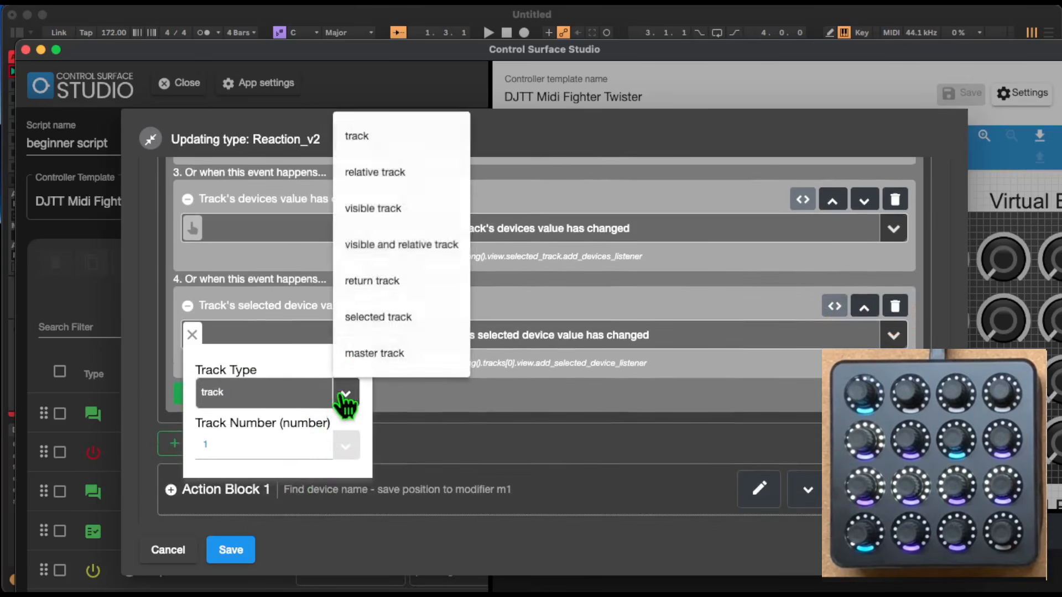
click(376, 316)
click(513, 391)
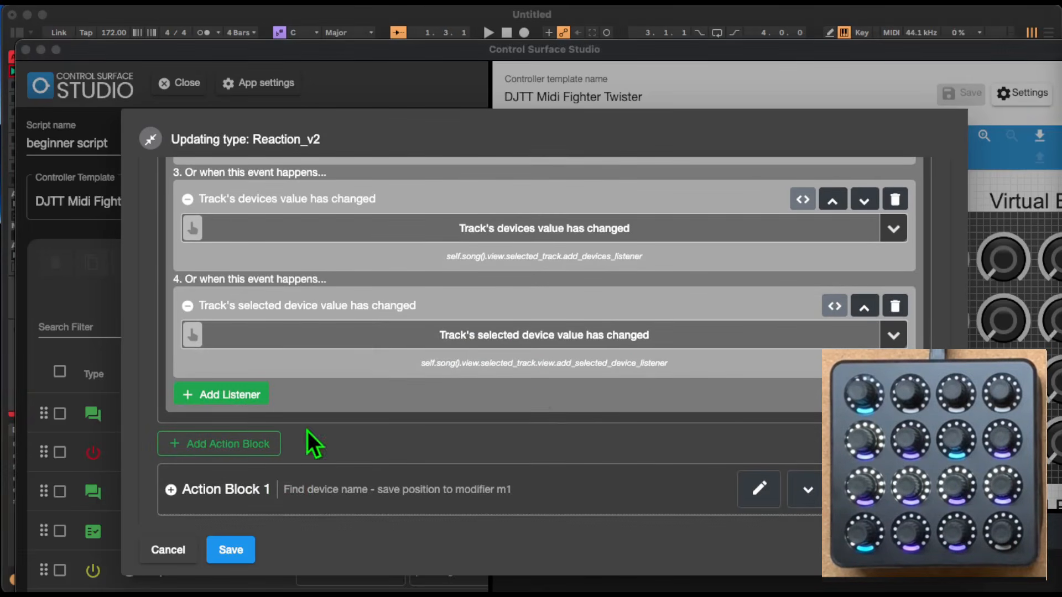
Save the Reaction mapping with its new listener, and install the beginner script before returning to Ableton Live.
click(232, 549)
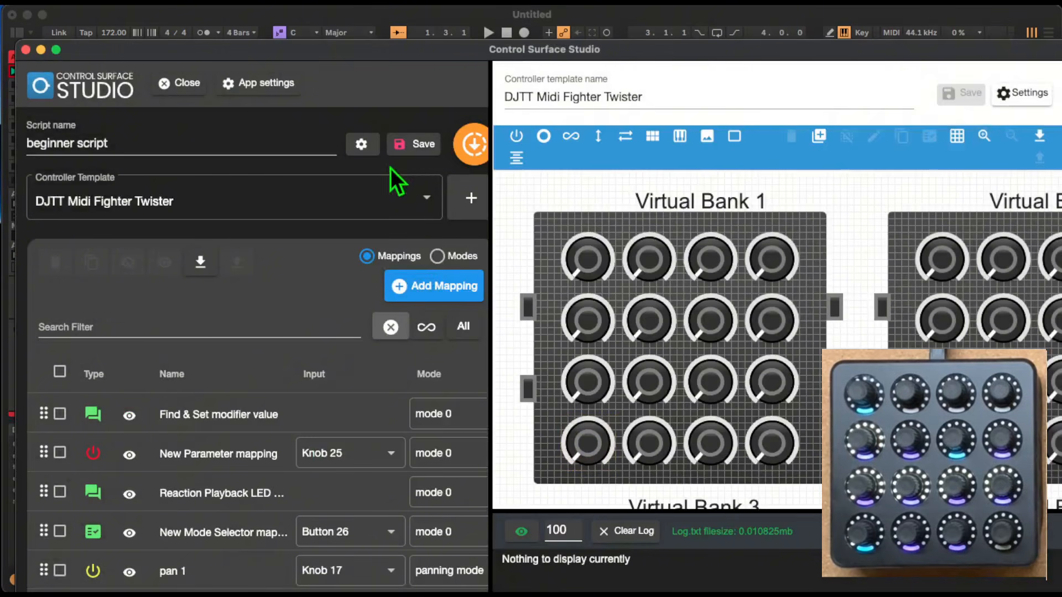
click(471, 146)
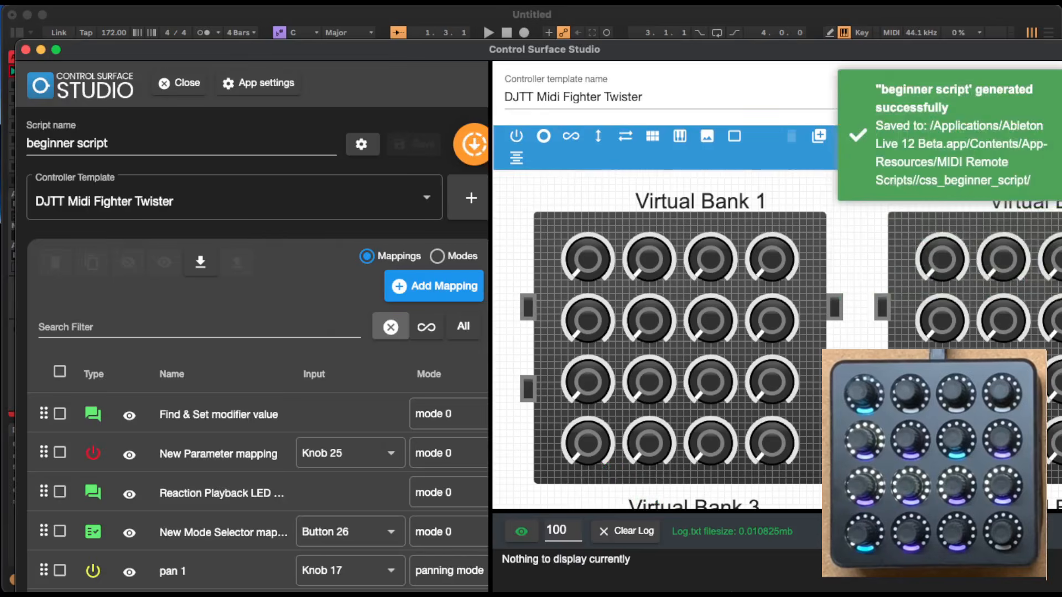
key(super+Tab)
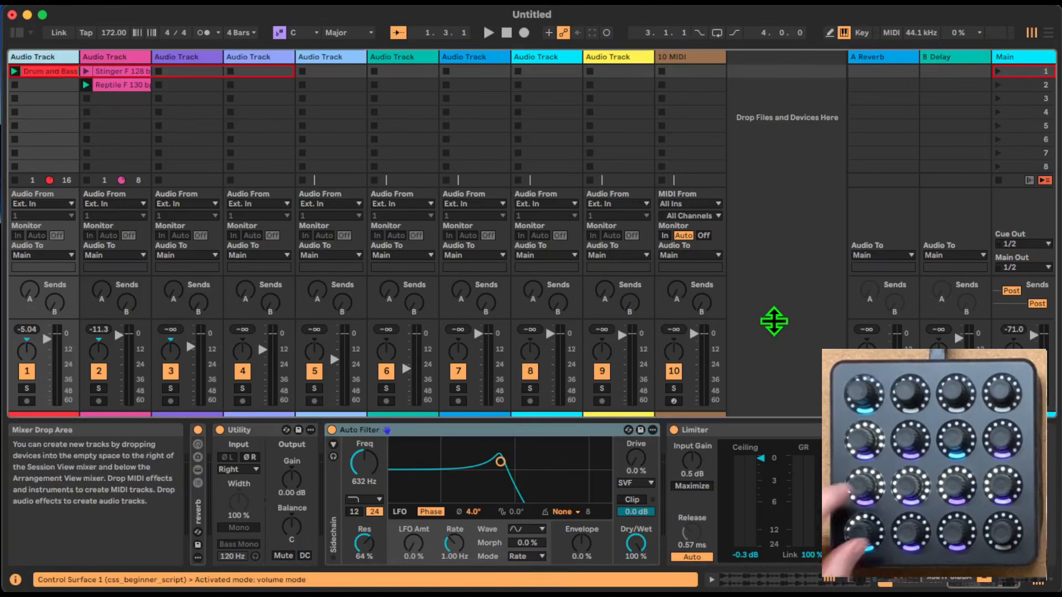
Test the knob on track 1 while moving Auto Filter and the folded reverb around the chain, ending with Auto Filter after Utility.
drag(404, 428, 224, 434)
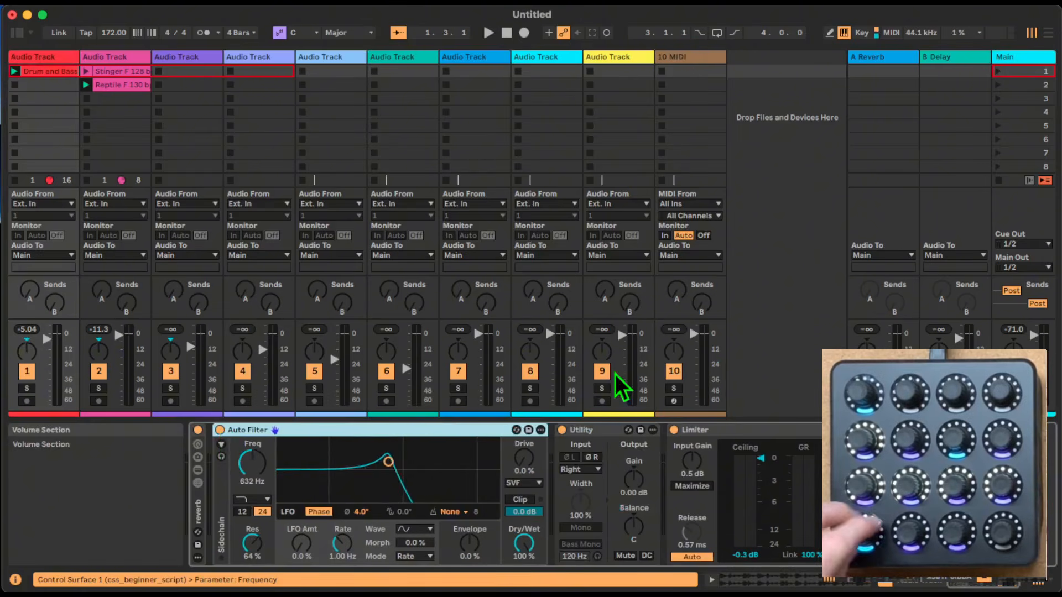
click(197, 516)
drag(197, 516, 539, 487)
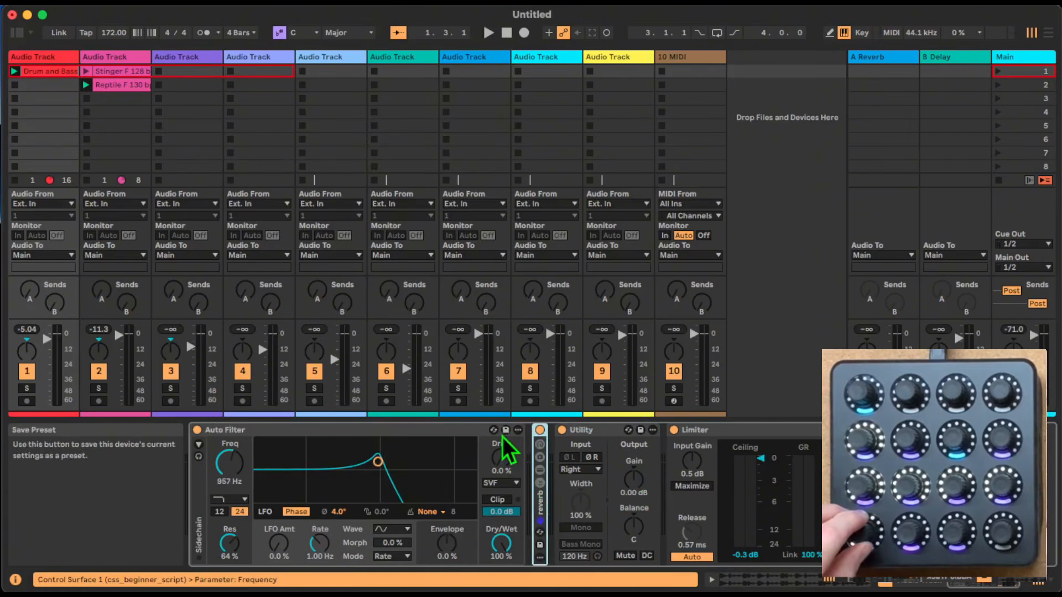
click(417, 437)
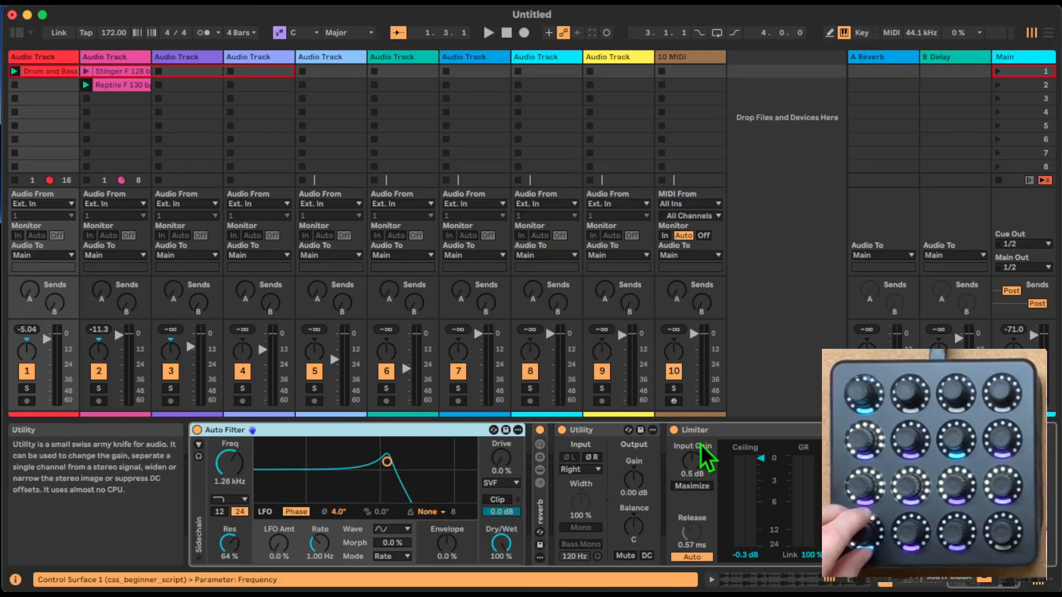
drag(409, 430, 636, 436)
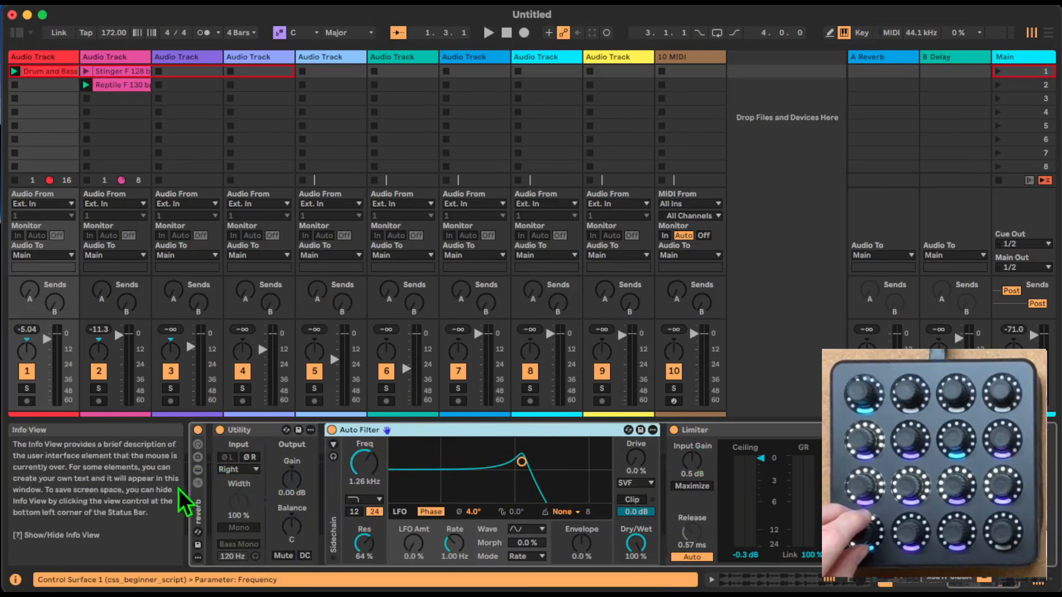
click(197, 509)
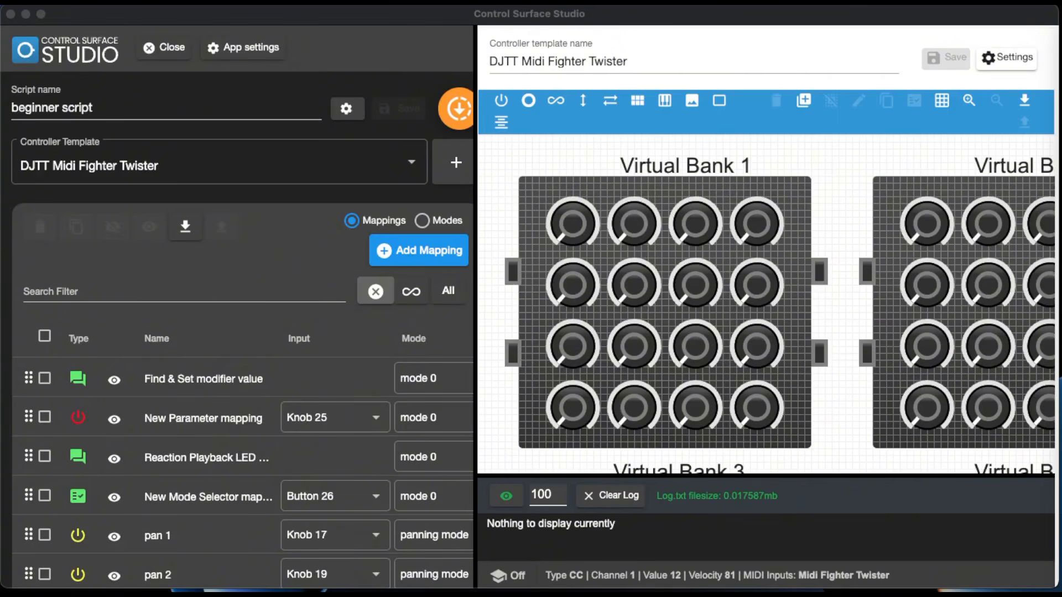
Reopen the Find & Set modifier value Reaction and change the Action Block 1 condition's comparison value to Custom.
click(226, 376)
scroll(513, 337, down, 10)
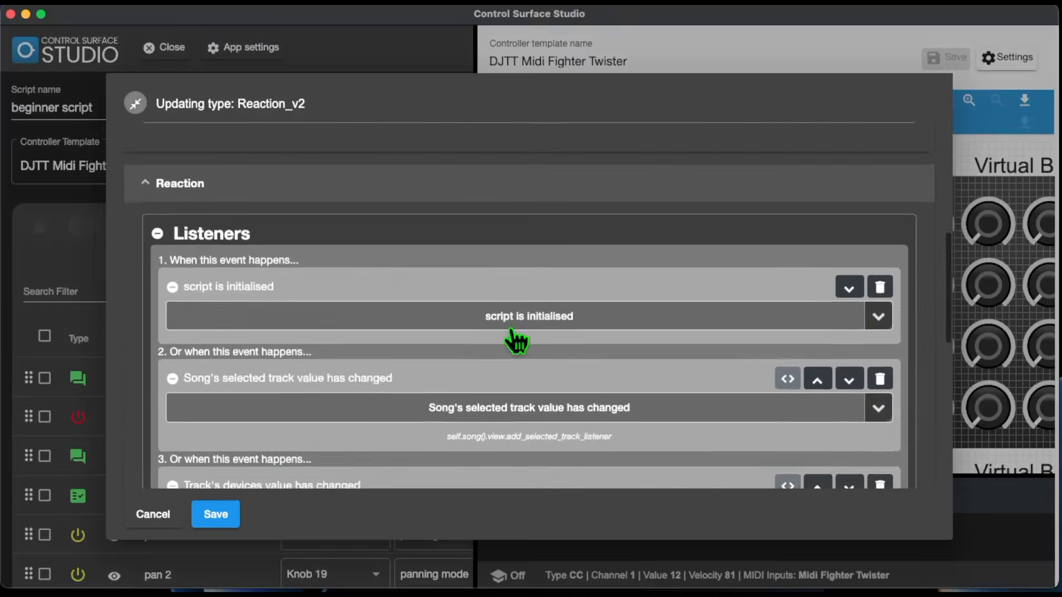
scroll(510, 330, down, 4)
click(157, 317)
scroll(631, 379, down, 3)
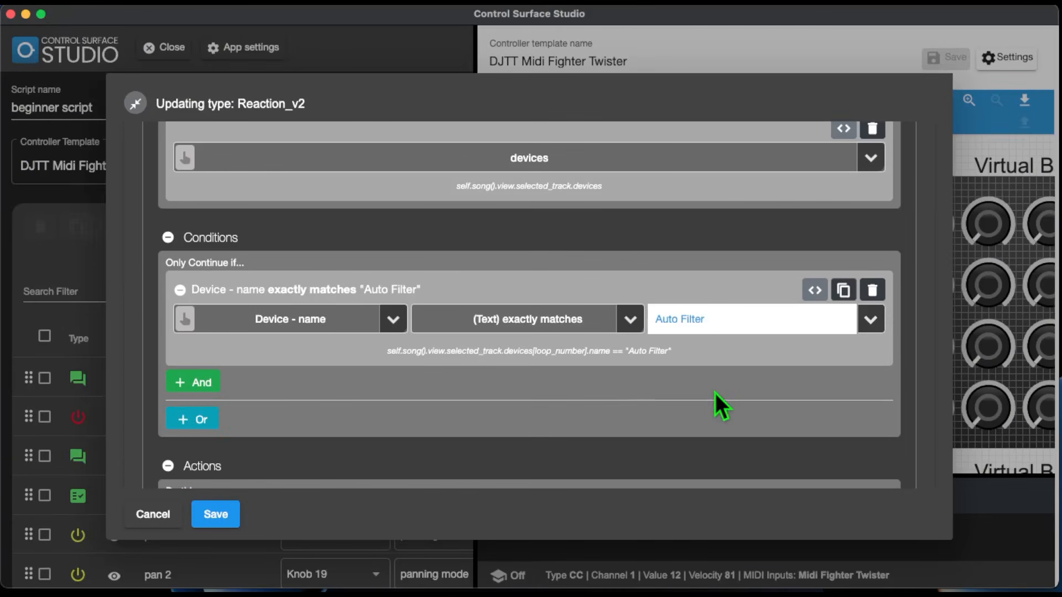
click(870, 319)
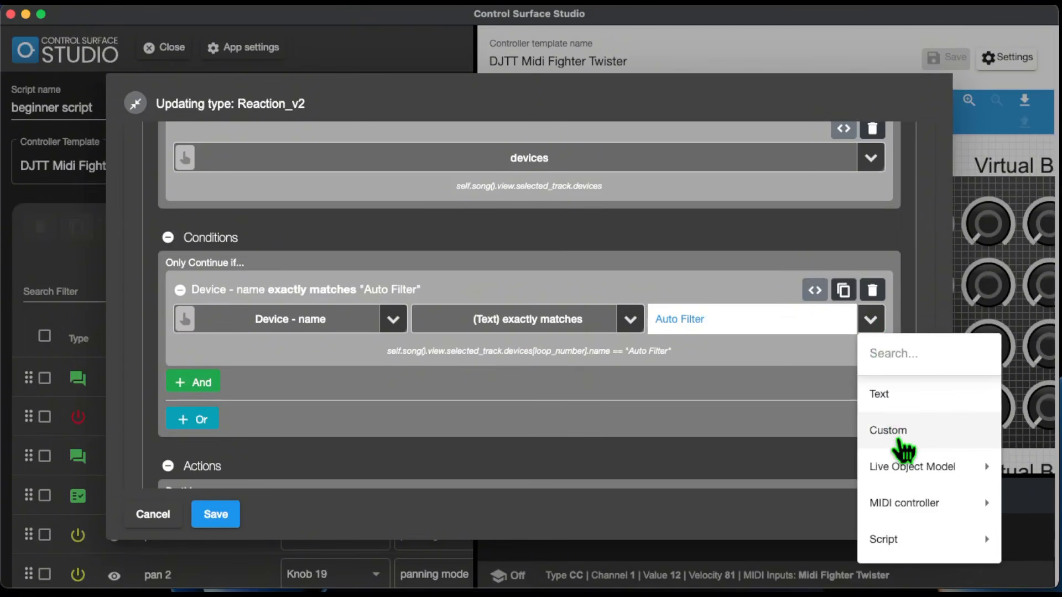
click(899, 440)
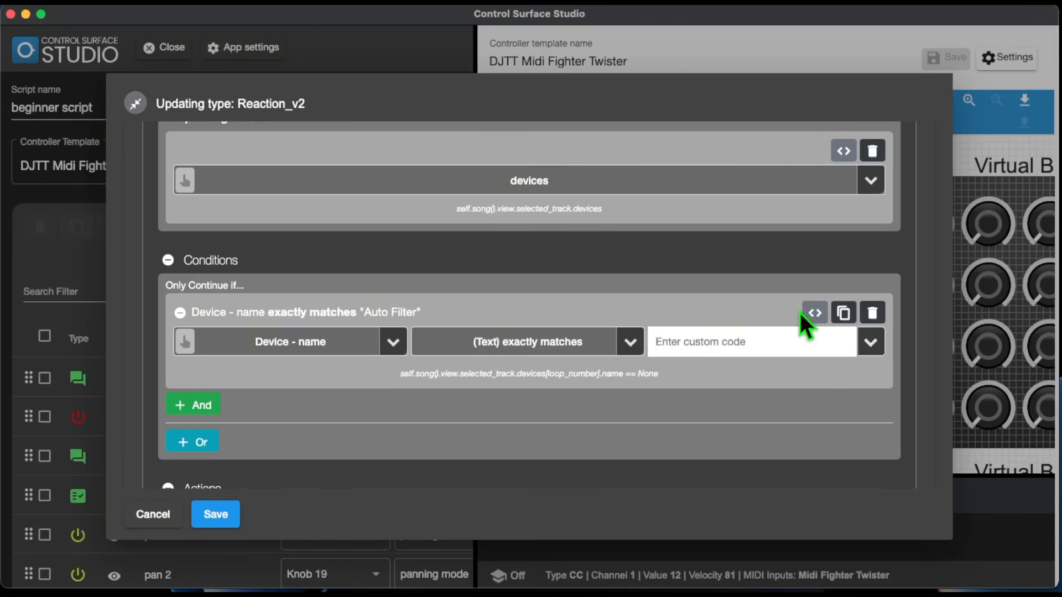
Switch Action Block 1's condition and loop list, and the Track's selected device listener, to custom coding.
click(814, 313)
scroll(525, 347, up, 4)
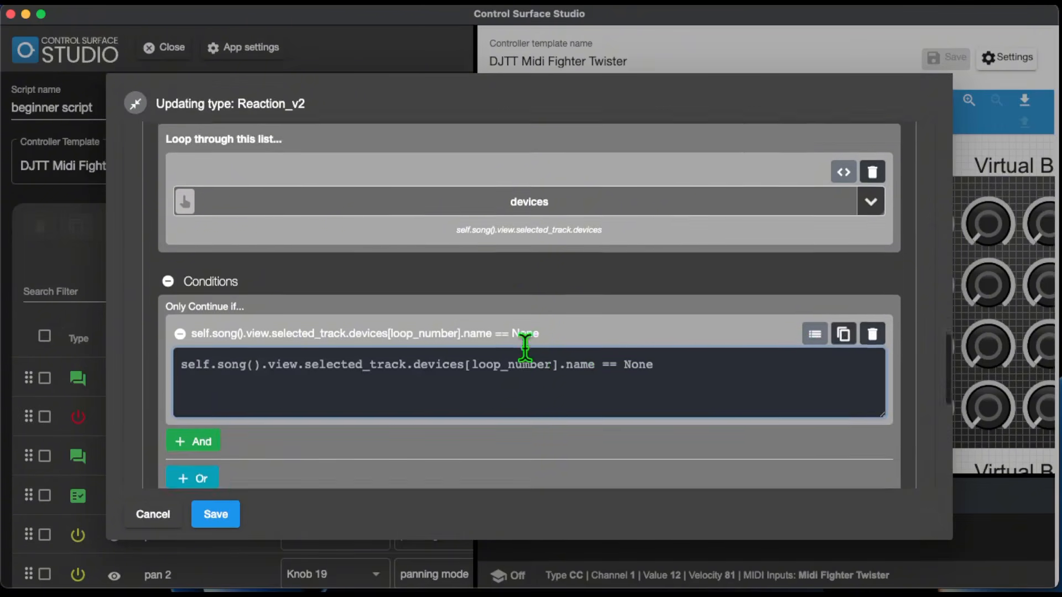
click(843, 277)
scroll(542, 303, up, 1)
scroll(541, 304, up, 5)
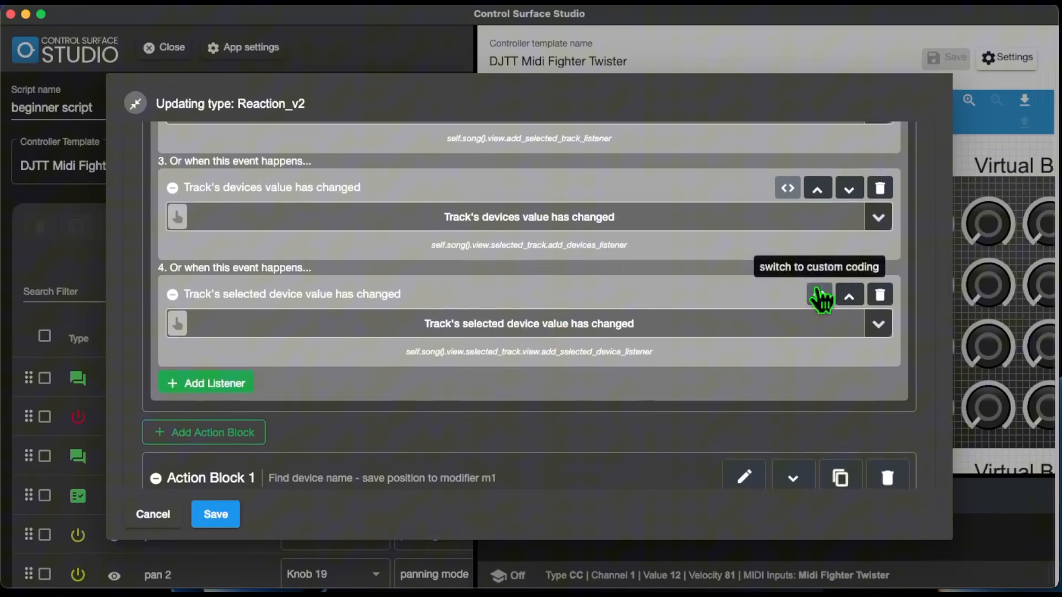
click(819, 293)
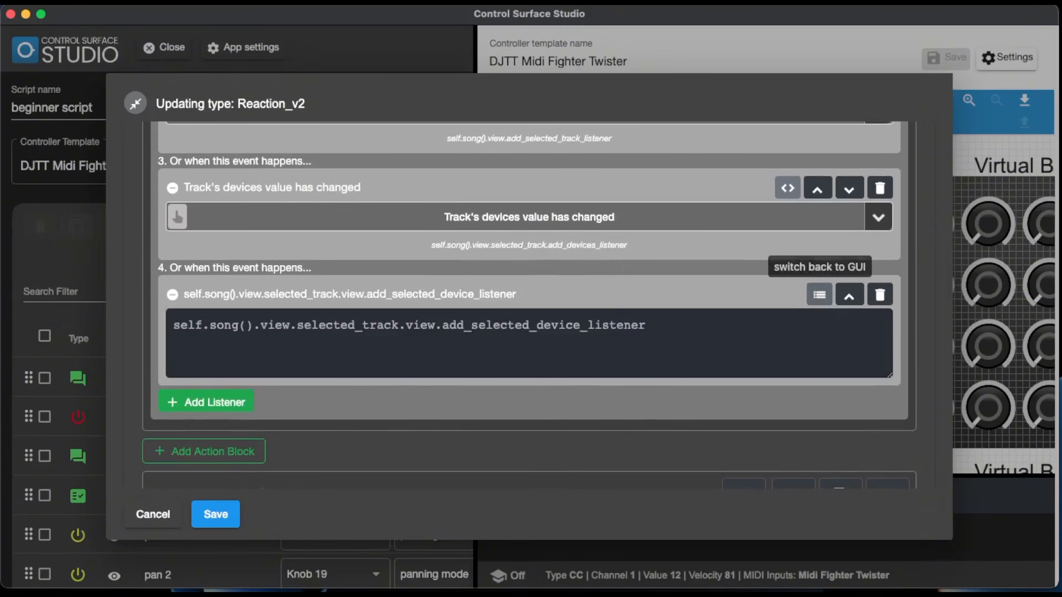